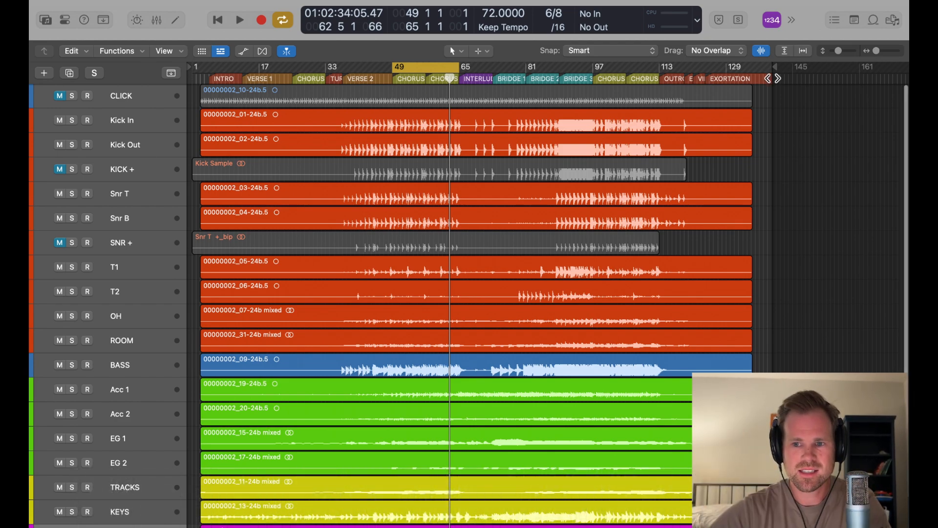
- Move the project end marker back to just past the end of the longest regions
{"action": "left_click_drag", "start_coordinate": [772, 73], "coordinate": [757, 72]}
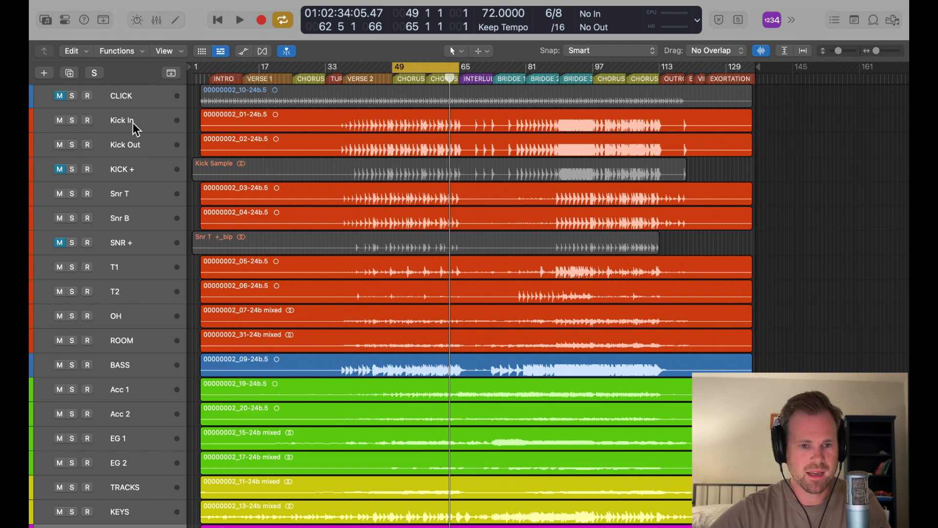
- Review the drum tracks, including the KICK + and SNR + samples, through to the BASS track
{"action": "left_click", "coordinate": [126, 169]}
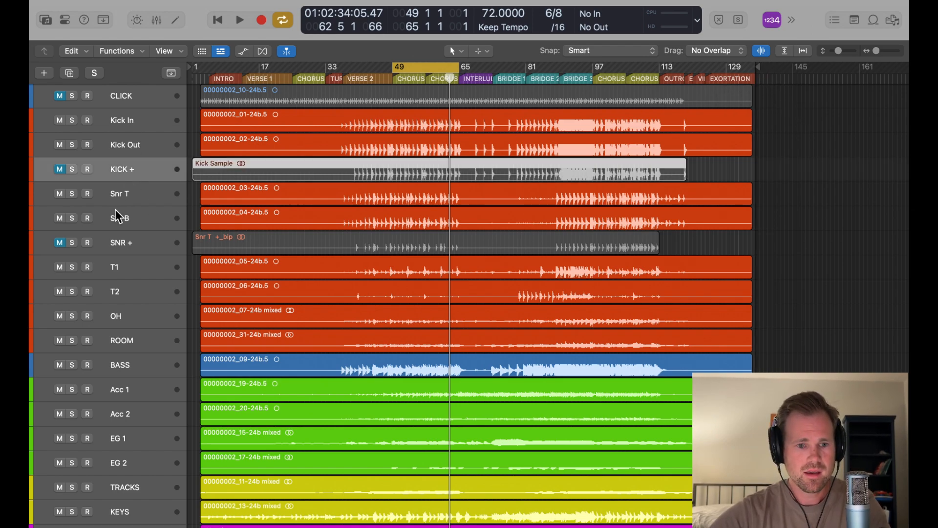
{"action": "left_click", "coordinate": [121, 243]}
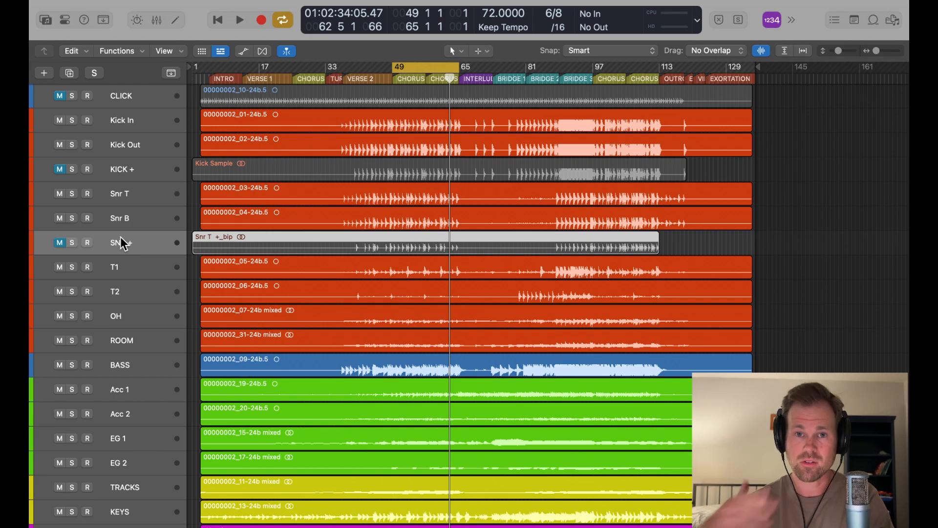
{"action": "left_click", "coordinate": [129, 194]}
{"action": "left_click", "coordinate": [129, 217]}
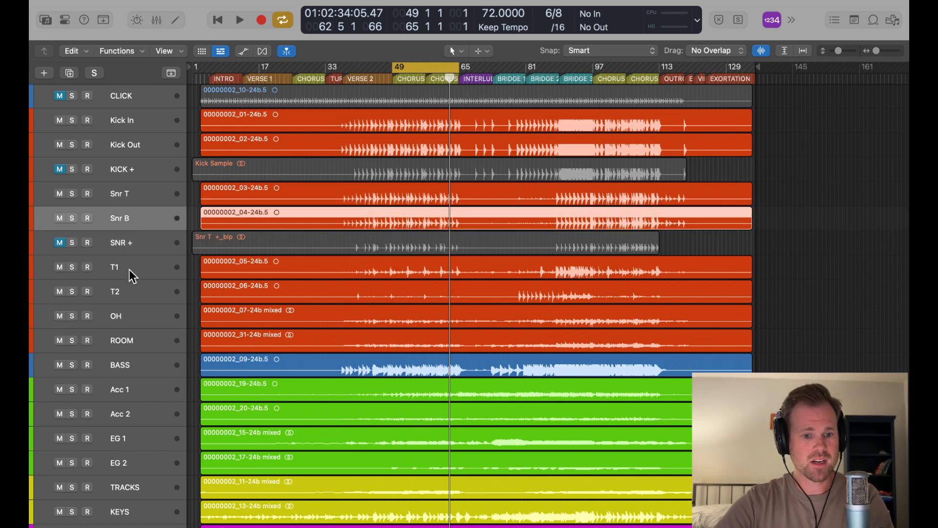
{"action": "left_click", "coordinate": [129, 269]}
{"action": "left_click", "coordinate": [129, 292]}
{"action": "left_click", "coordinate": [129, 316]}
{"action": "left_click", "coordinate": [129, 341]}
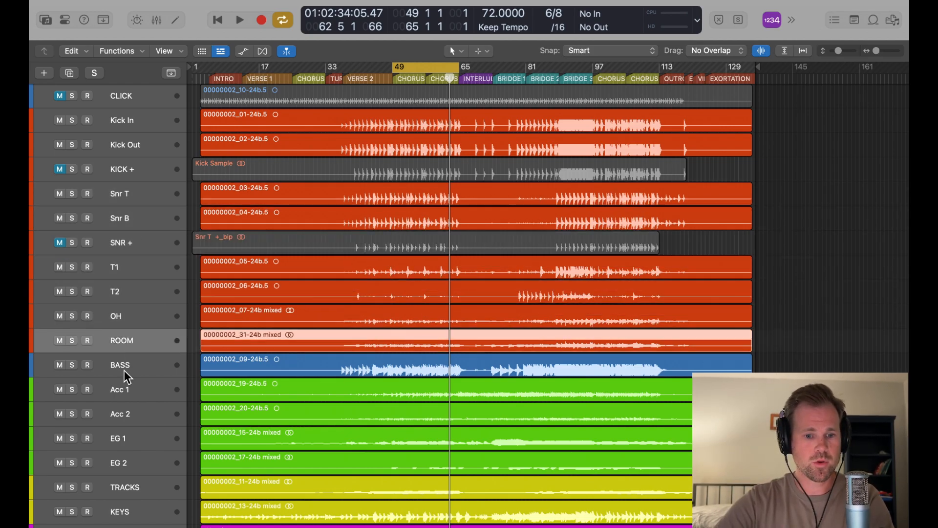
{"action": "left_click", "coordinate": [124, 367]}
- Review the TRACKS and KEYS tracks and the contents of the Vocals stack, leaving the stack collapsed
{"action": "scroll", "coordinate": [124, 371], "scroll_direction": "down", "scroll_amount": 2}
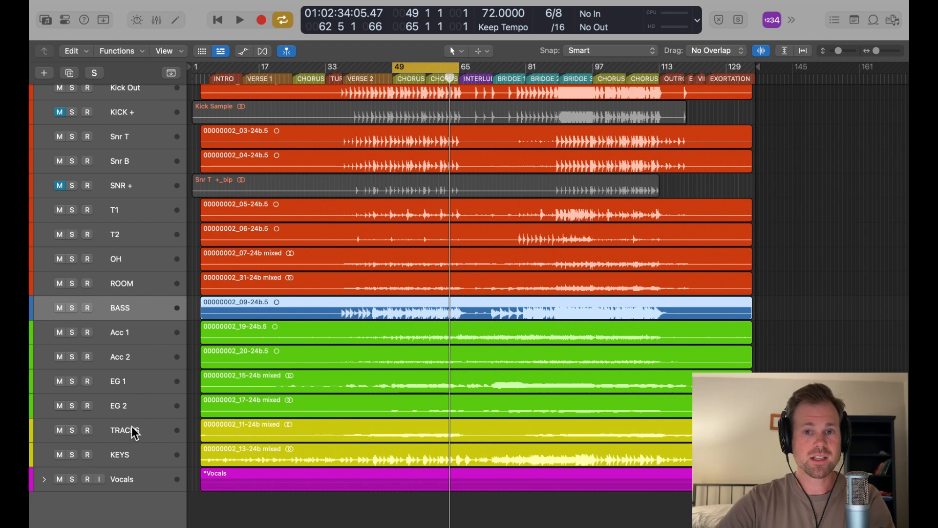
{"action": "left_click", "coordinate": [126, 430]}
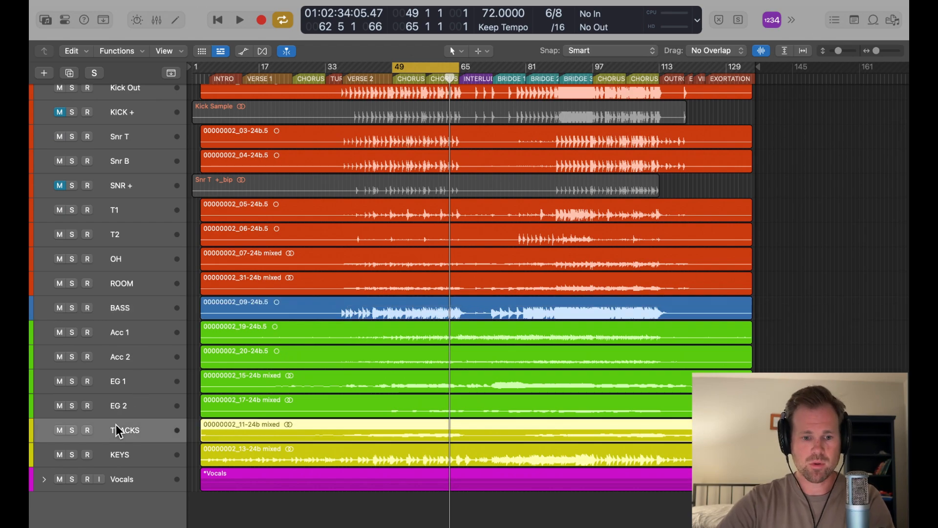
{"action": "left_click", "coordinate": [134, 462]}
{"action": "left_click", "coordinate": [43, 478]}
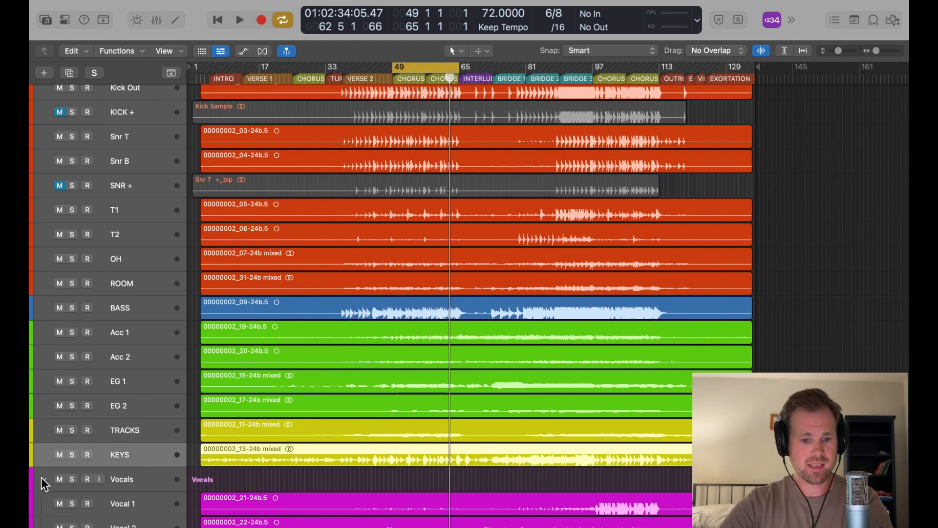
{"action": "scroll", "coordinate": [41, 477], "scroll_direction": "down", "scroll_amount": 3}
{"action": "left_click", "coordinate": [40, 411]}
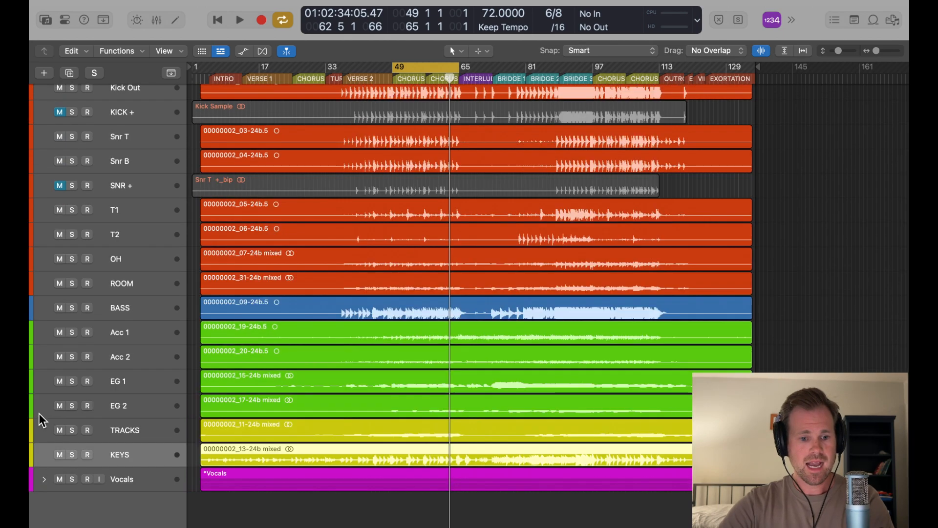
- Show the mixer and bring the vocal, effects and output channel strips into view
{"action": "key", "text": "x"}
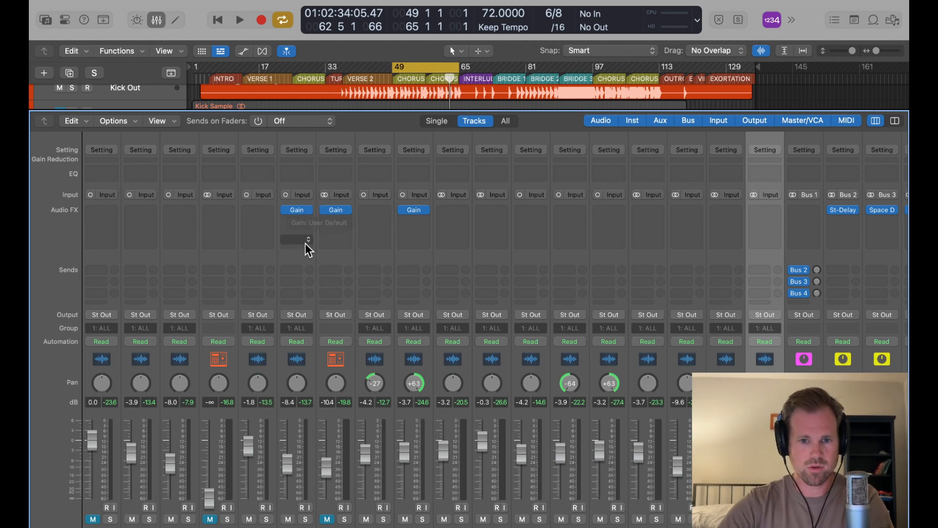
{"action": "scroll", "coordinate": [351, 250], "scroll_direction": "right", "scroll_amount": 6}
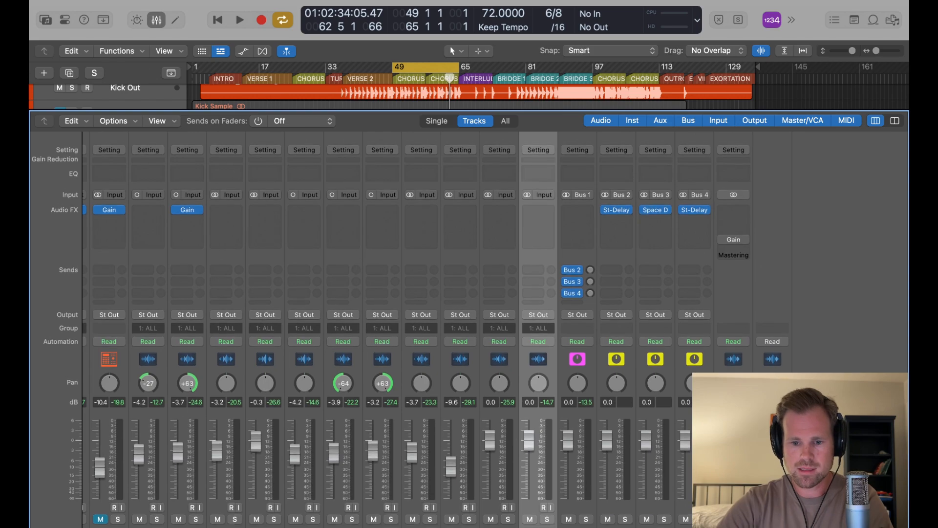
- Examine the Vocals stack's member channels and the delay and reverb aux channels in the mixer, leaving the stack collapsed
{"action": "key", "text": "Down"}
{"action": "left_click", "coordinate": [590, 527]}
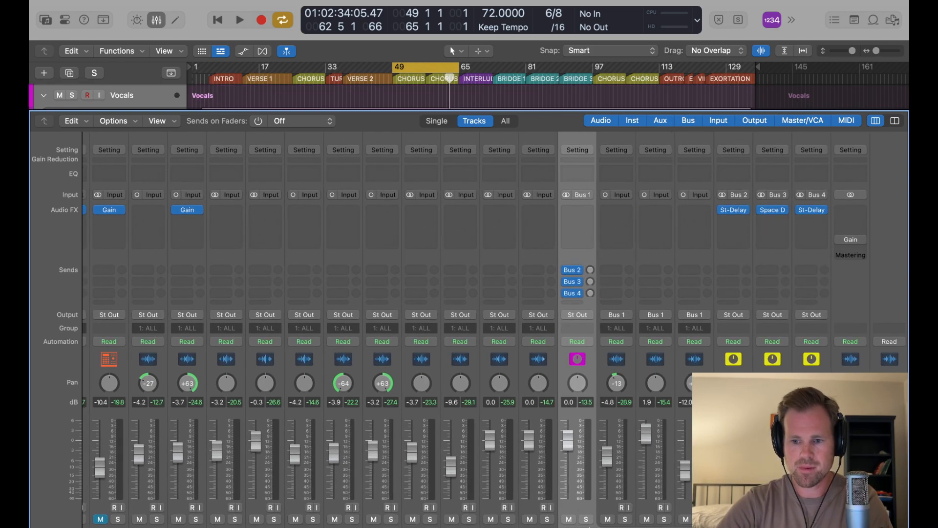
{"action": "left_click", "coordinate": [812, 525]}
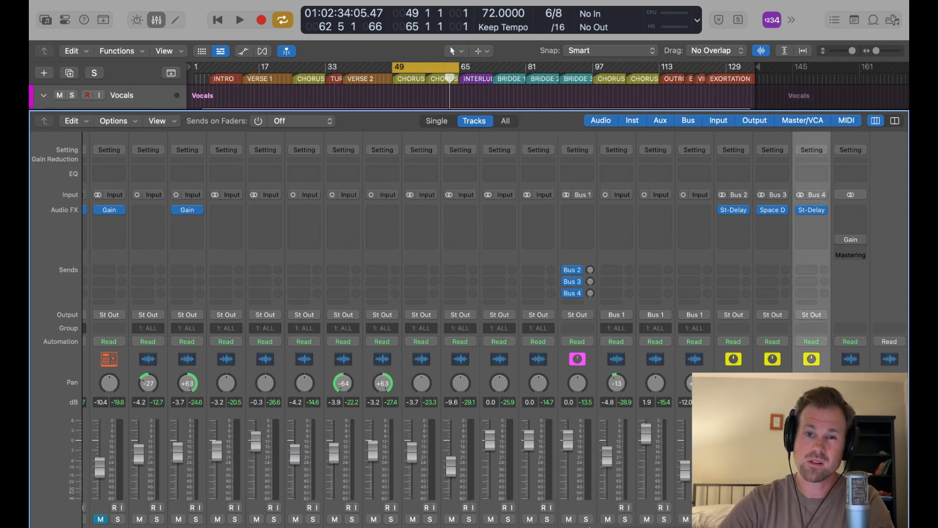
{"action": "left_click", "coordinate": [772, 525]}
{"action": "left_click", "coordinate": [592, 527]}
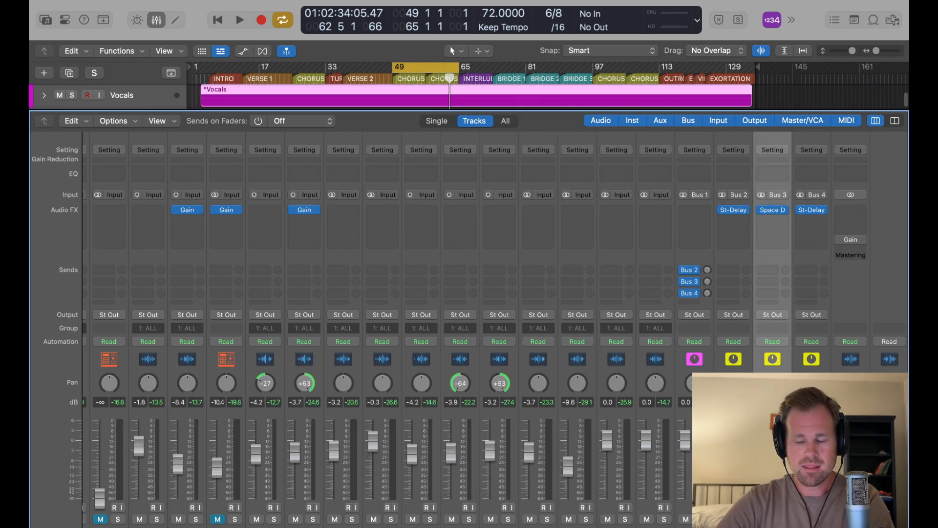
{"action": "left_click", "coordinate": [709, 527]}
{"action": "left_click", "coordinate": [694, 526]}
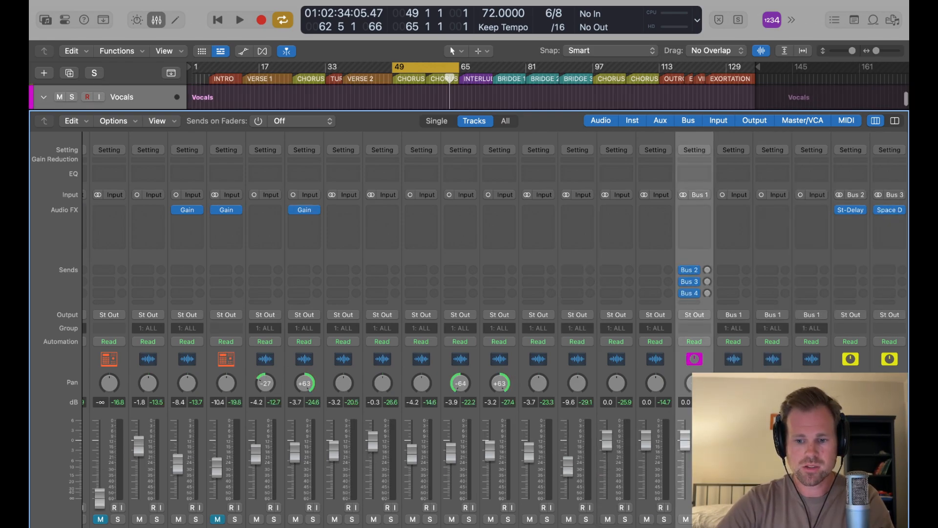
{"action": "left_click", "coordinate": [709, 527]}
{"action": "left_click", "coordinate": [655, 526]}
{"action": "scroll", "coordinate": [370, 421], "scroll_direction": "left", "scroll_amount": 5}
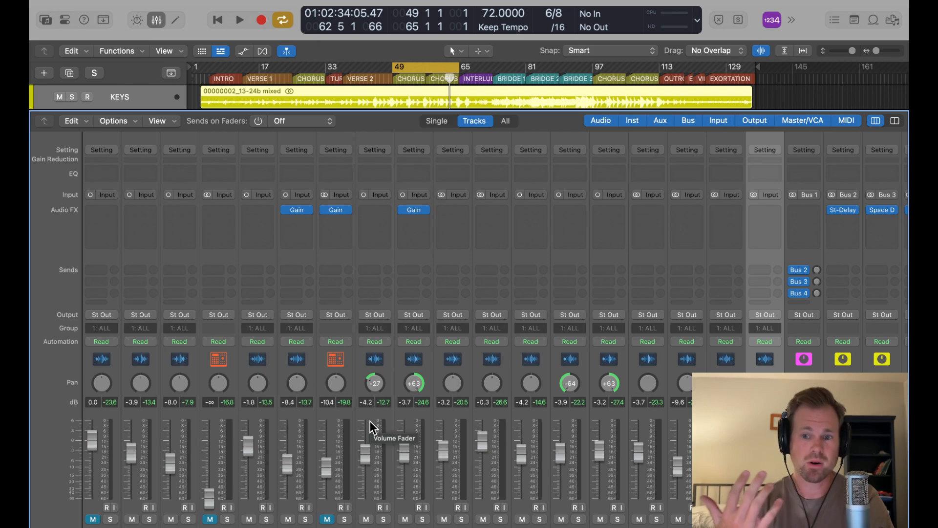
{"action": "left_click", "coordinate": [799, 14]}
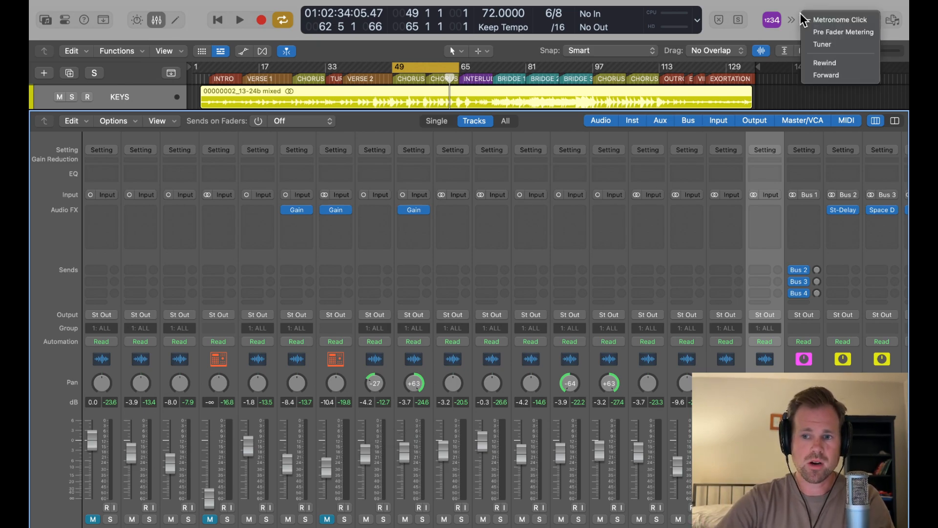
{"action": "left_click", "coordinate": [794, 14]}
{"action": "left_click", "coordinate": [793, 14]}
{"action": "left_click", "coordinate": [794, 15]}
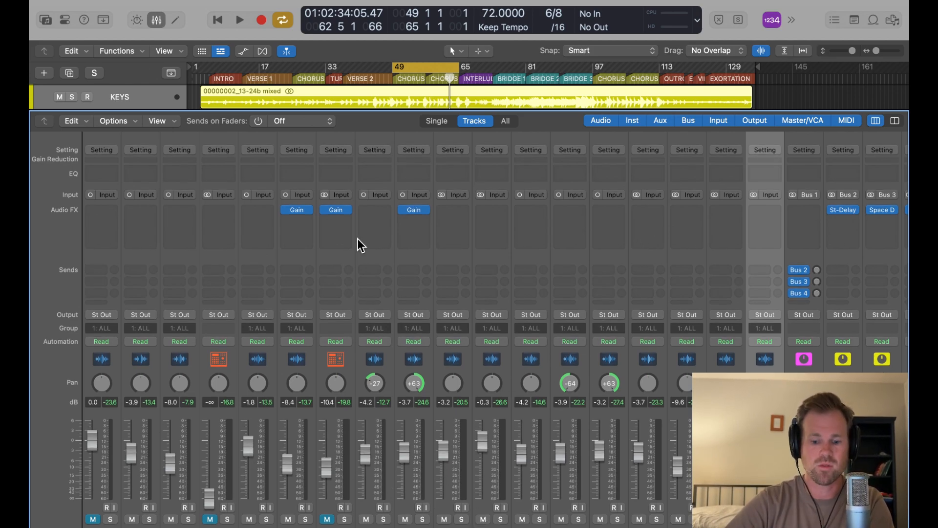
- Listen to the cycled chorus section starting at bar 49 and check the channel strips across the mixer
{"action": "key", "text": "space"}
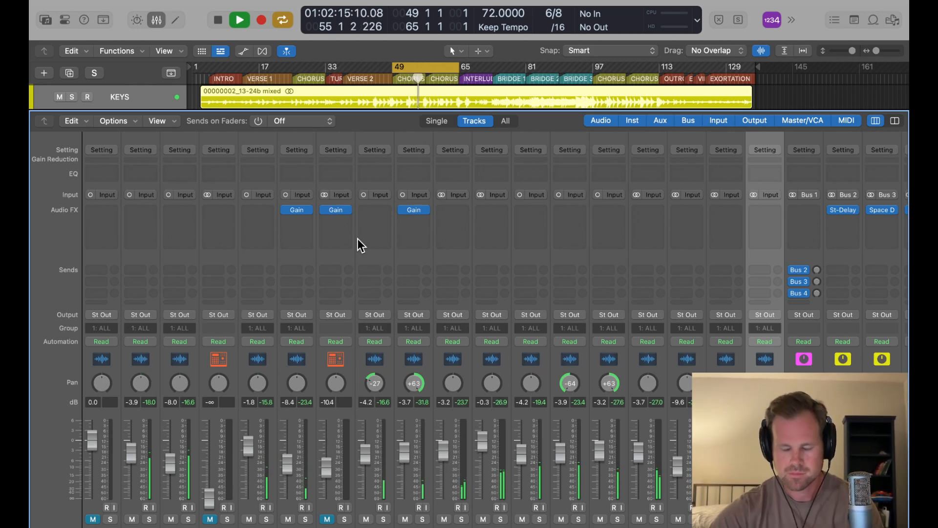
{"action": "scroll", "coordinate": [357, 238], "scroll_direction": "right", "scroll_amount": 5}
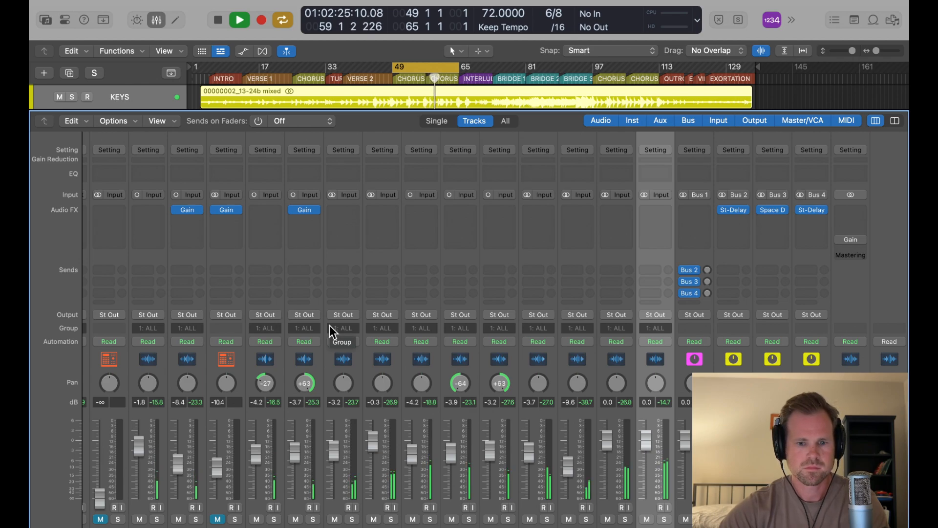
{"action": "key", "text": "space"}
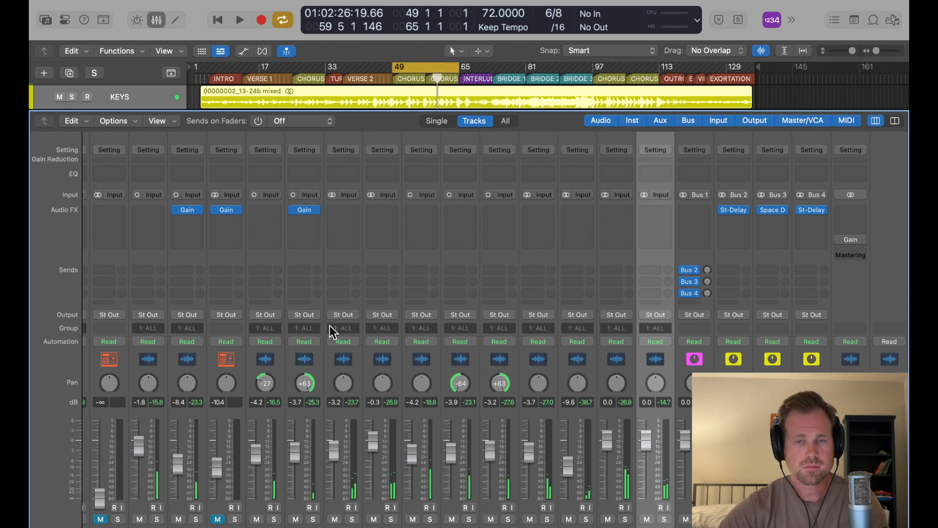
{"action": "scroll", "coordinate": [333, 333], "scroll_direction": "left", "scroll_amount": 5}
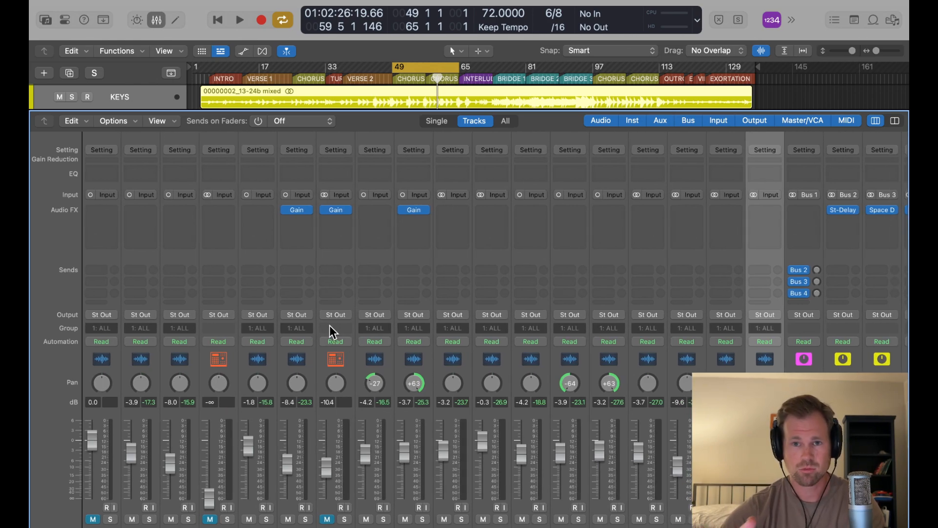
{"action": "scroll", "coordinate": [330, 332], "scroll_direction": "right", "scroll_amount": 5}
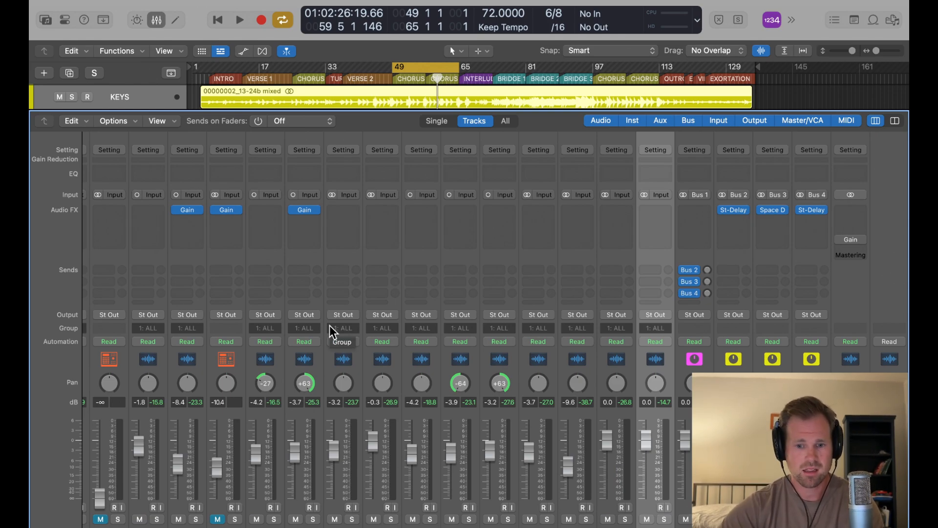
{"action": "scroll", "coordinate": [330, 331], "scroll_direction": "left", "scroll_amount": 5}
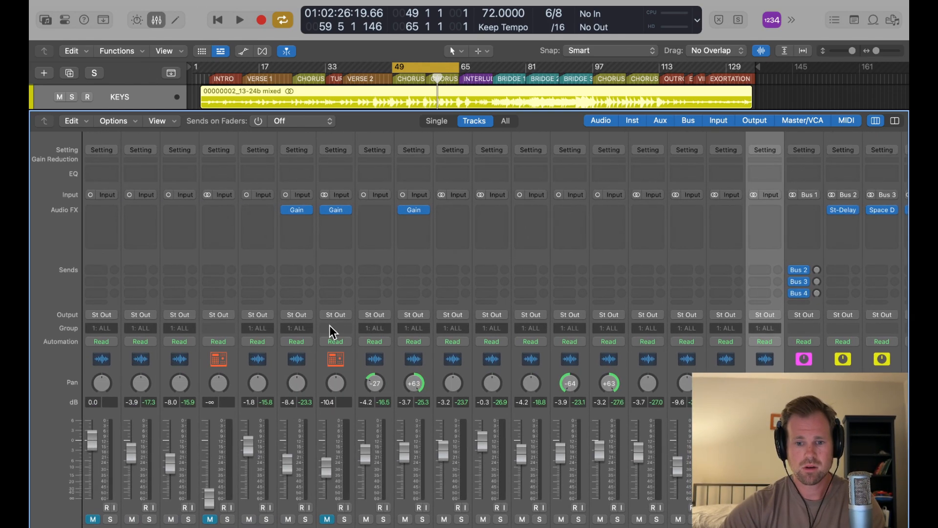
- Insert a stereo Compressor above the Gain plug-in on the stereo output channel
{"action": "scroll", "coordinate": [331, 333], "scroll_direction": "right", "scroll_amount": 5}
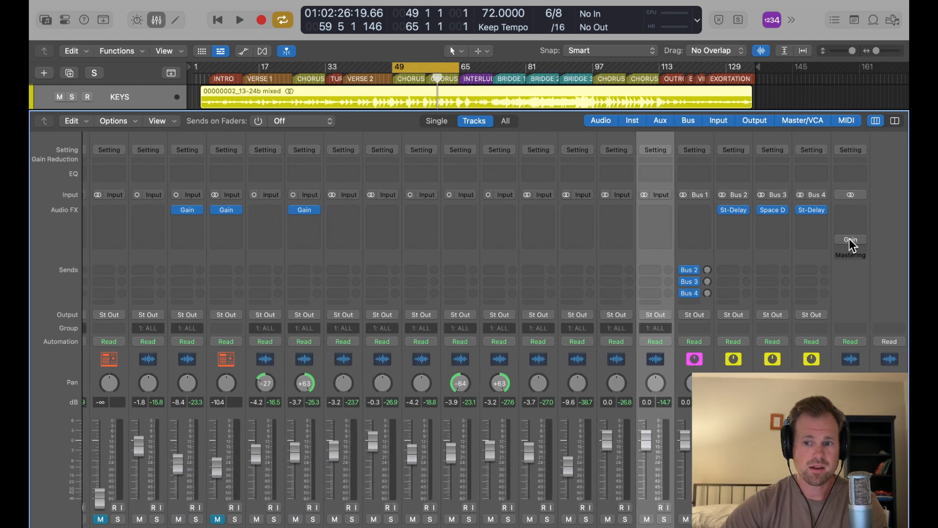
{"action": "left_click", "coordinate": [842, 214]}
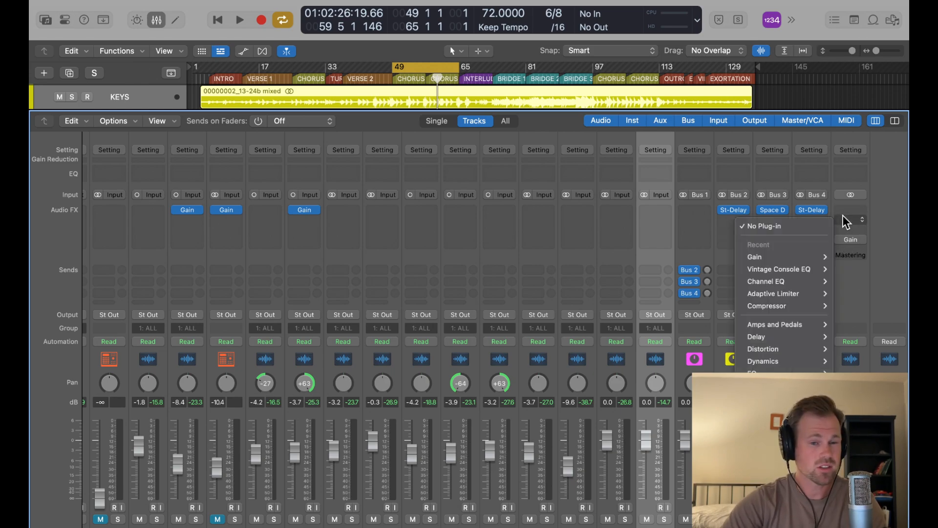
{"action": "mouse_move", "coordinate": [763, 305]}
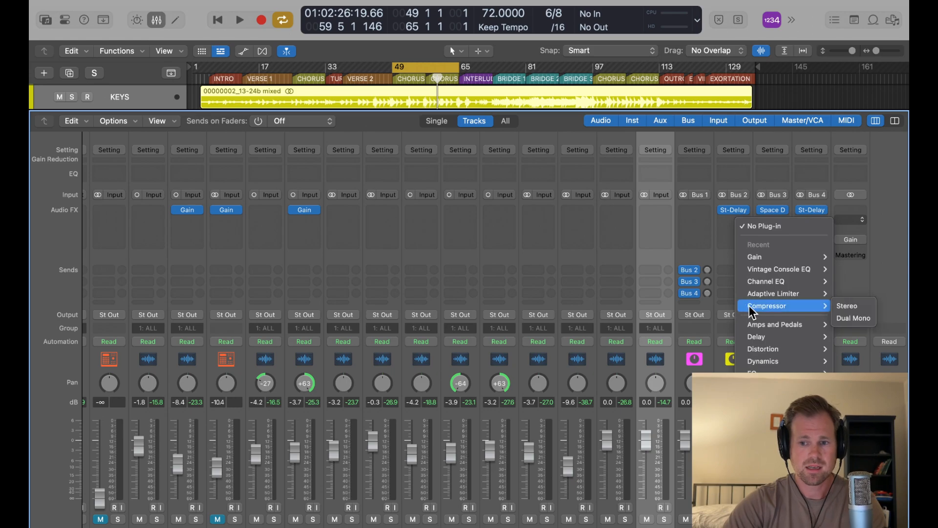
{"action": "left_click", "coordinate": [839, 309]}
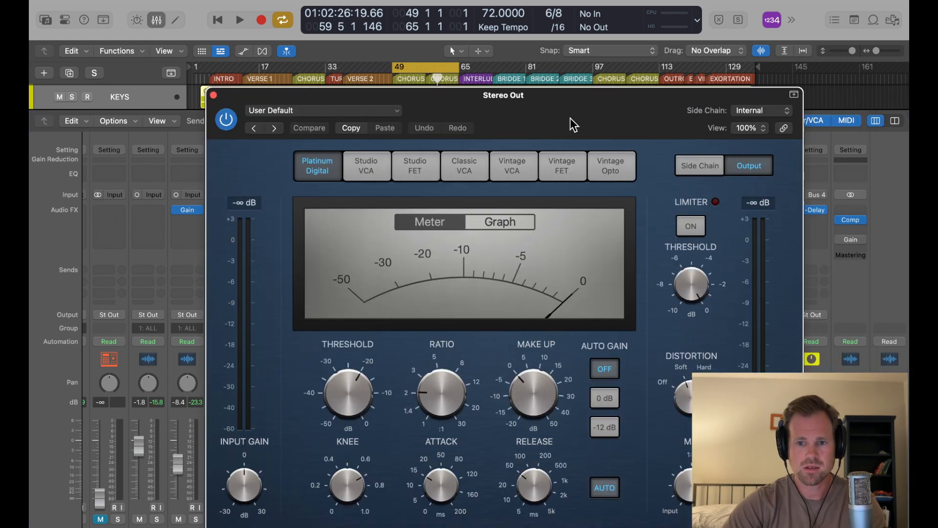
- Set the Compressor's circuit type to Vintage VCA and position its window so all controls are visible
{"action": "left_click_drag", "start_coordinate": [570, 118], "coordinate": [479, 117]}
{"action": "left_click", "coordinate": [342, 171]}
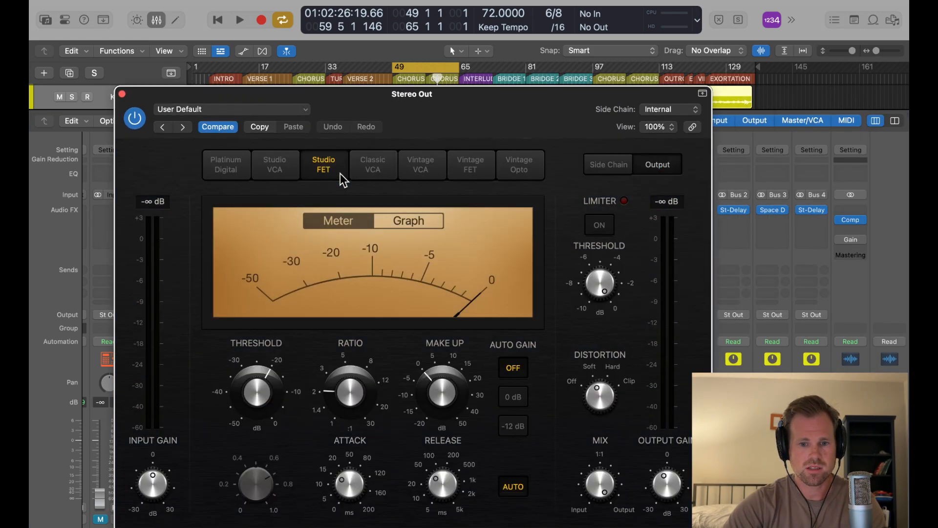
{"action": "left_click", "coordinate": [477, 163]}
{"action": "left_click", "coordinate": [432, 163]}
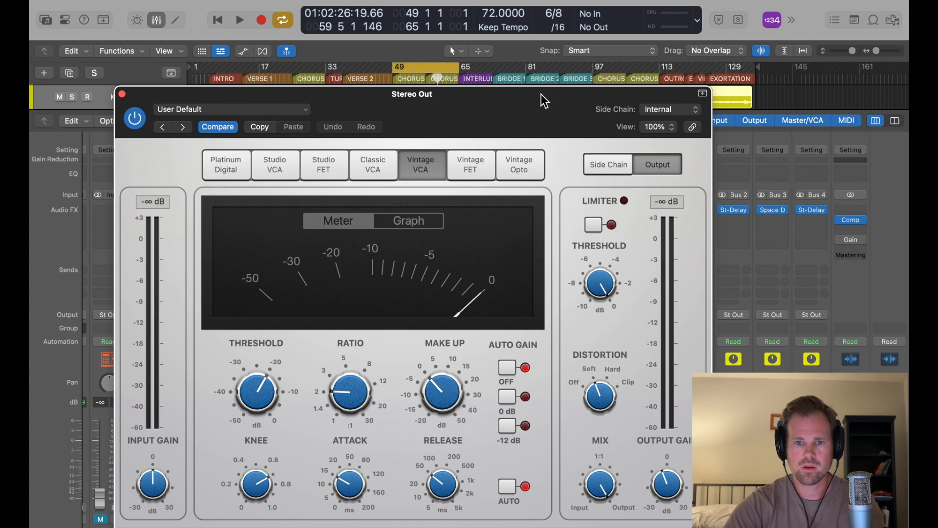
{"action": "left_click_drag", "start_coordinate": [541, 94], "coordinate": [576, 48]}
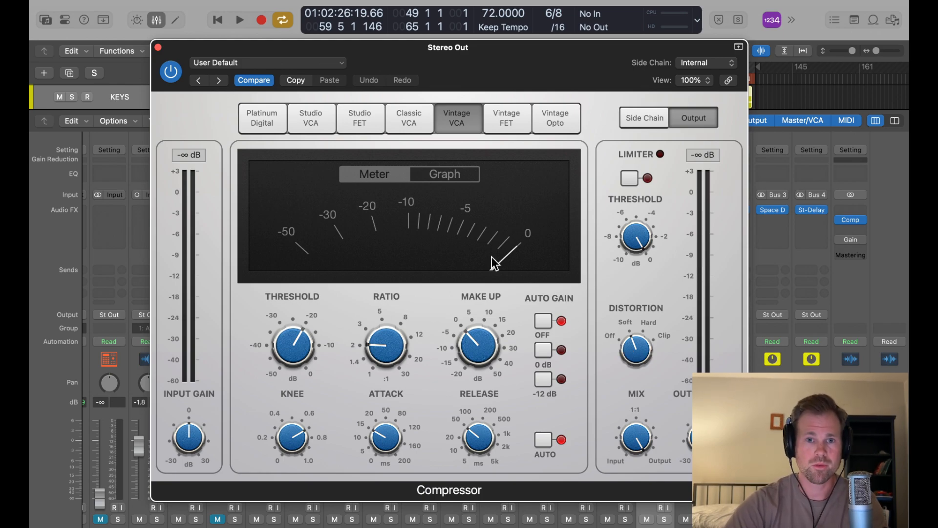
- Play the cycled chorus while lowering the Compressor's threshold to -40.5 dB and lengthening its attack
{"action": "key", "text": "space"}
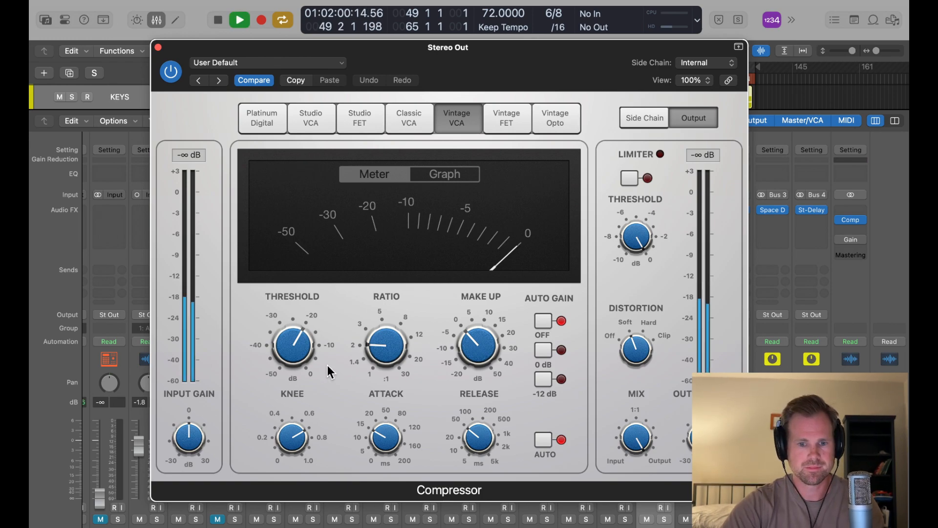
{"action": "left_click_drag", "start_coordinate": [294, 353], "coordinate": [297, 369]}
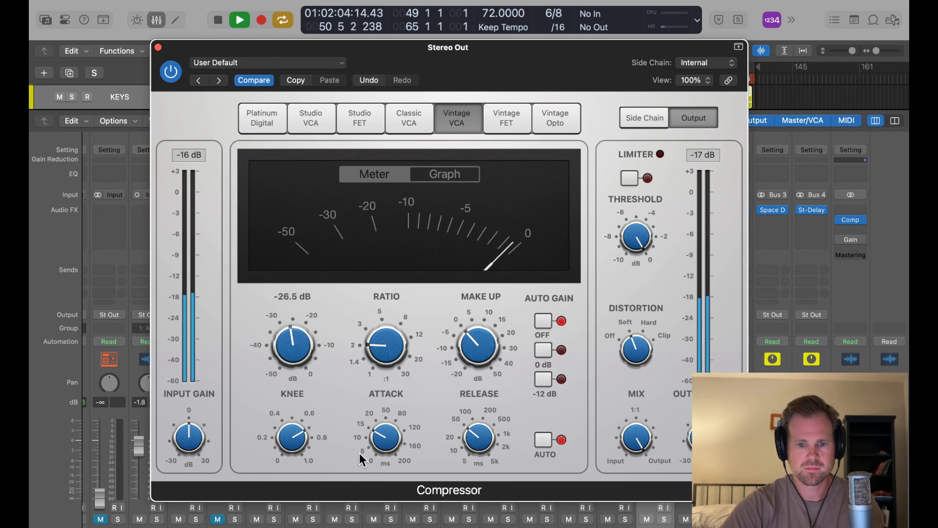
{"action": "left_click_drag", "start_coordinate": [381, 446], "coordinate": [382, 415]}
{"action": "left_click_drag", "start_coordinate": [298, 349], "coordinate": [306, 396]}
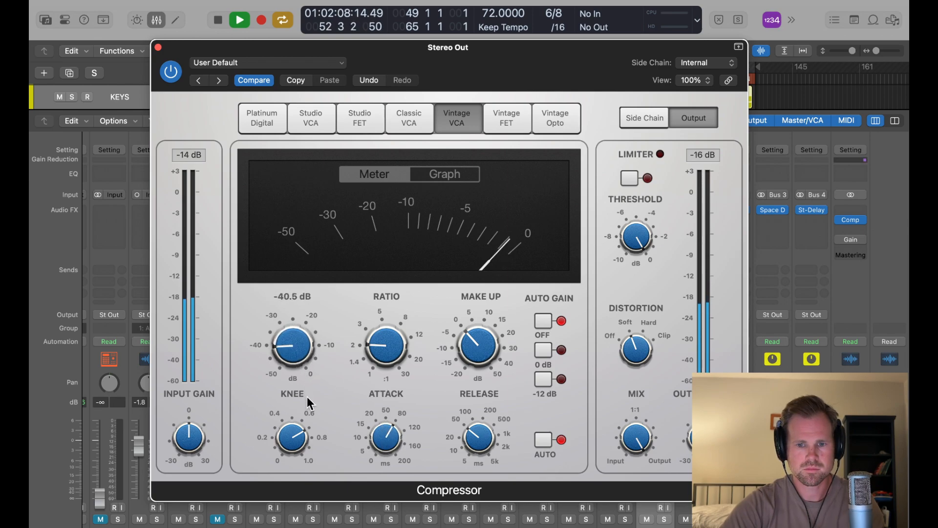
- Lengthen the Compressor's attack a little further and turn off its automatic release
{"action": "left_click_drag", "start_coordinate": [380, 436], "coordinate": [380, 424]}
{"action": "left_click", "coordinate": [548, 441]}
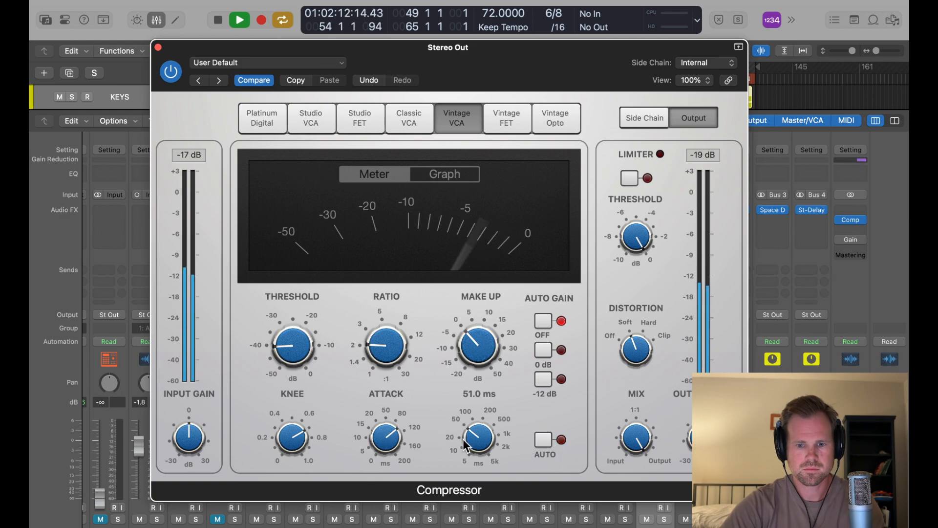
- Shorten the Compressor's release, fine-tune its attack, raise the threshold to about -34 dB, and close the plug-in after stopping playback
{"action": "left_click_drag", "start_coordinate": [463, 439], "coordinate": [463, 451]}
{"action": "mouse_move", "coordinate": [389, 440]}
{"action": "left_mouse_down"}
{"action": "mouse_move", "coordinate": [389, 450]}
{"action": "mouse_move", "coordinate": [388, 441]}
{"action": "left_mouse_up"}
{"action": "left_click_drag", "start_coordinate": [280, 345], "coordinate": [281, 327]}
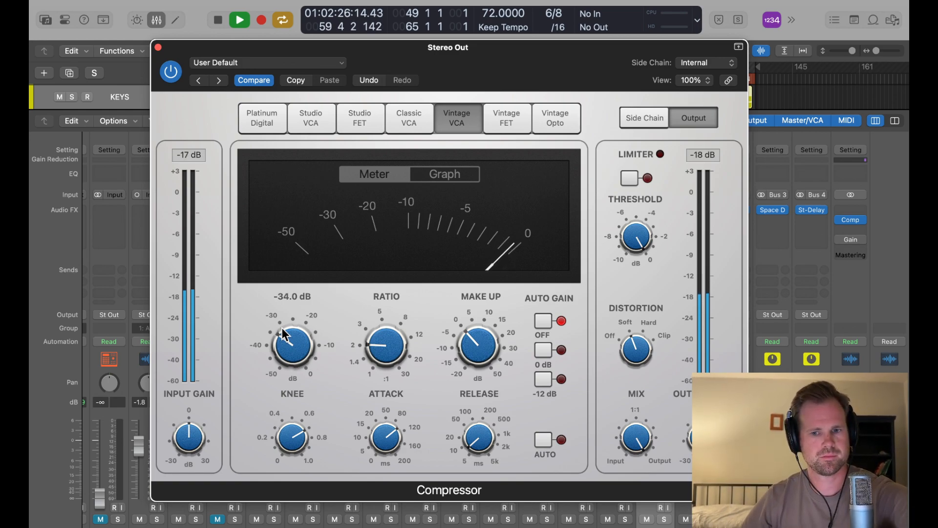
{"action": "key", "text": "space"}
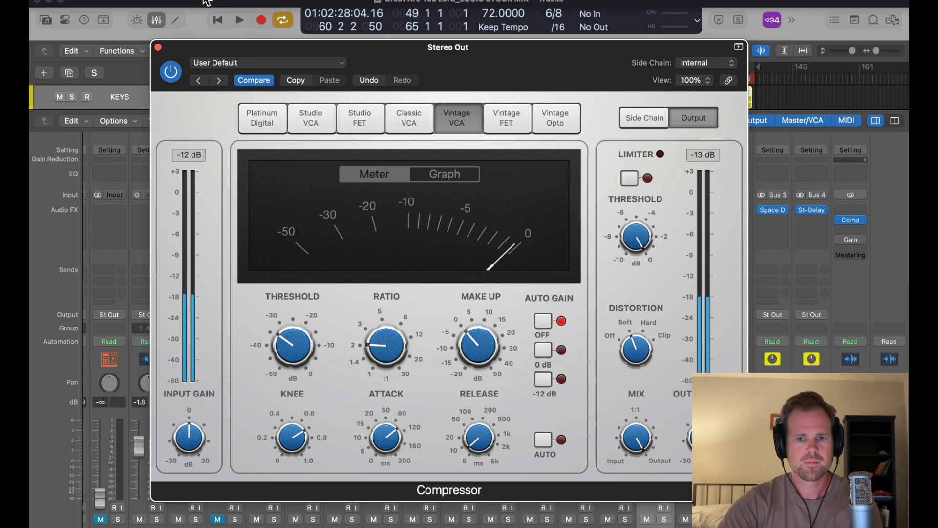
{"action": "key", "text": "super+w"}
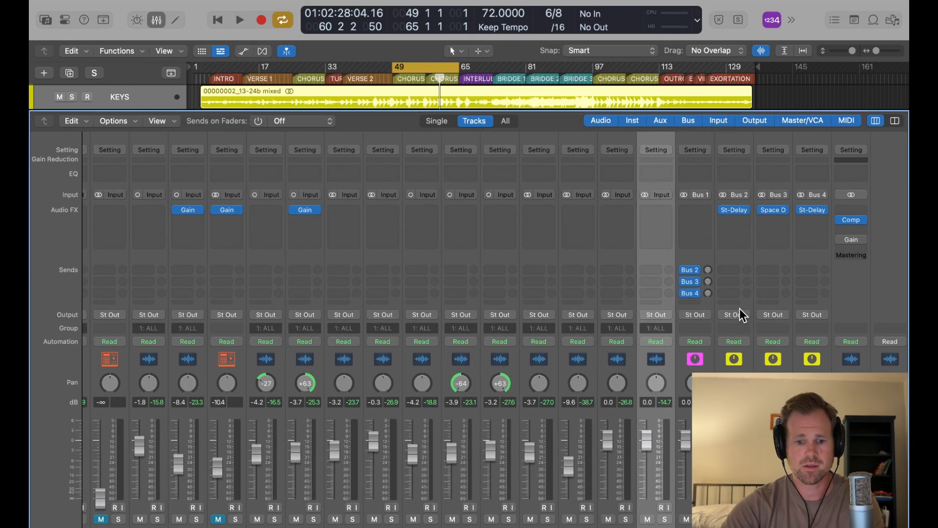
- Turn on Mono in the stereo output's Gain plug-in and play the chorus, toggling the plug-in to compare mono with stereo
{"action": "left_click", "coordinate": [852, 240]}
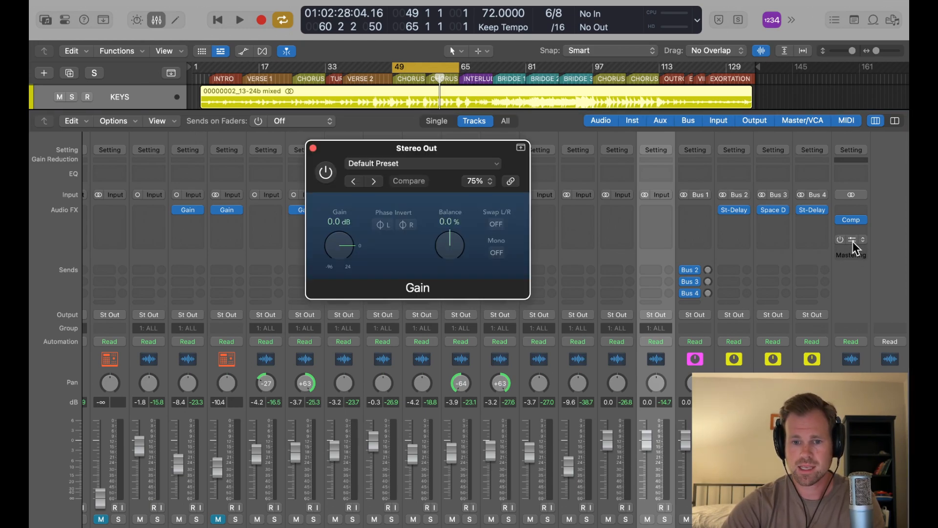
{"action": "left_click", "coordinate": [496, 252]}
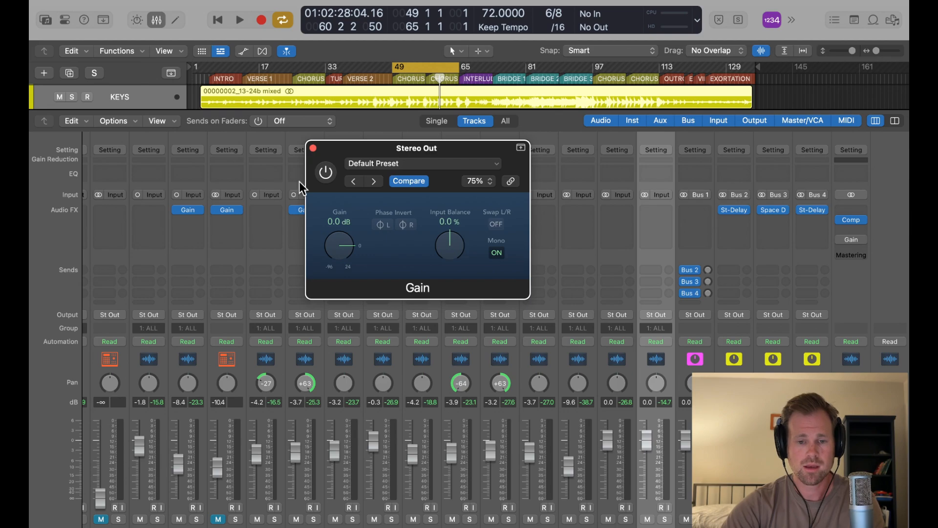
{"action": "left_click", "coordinate": [313, 148]}
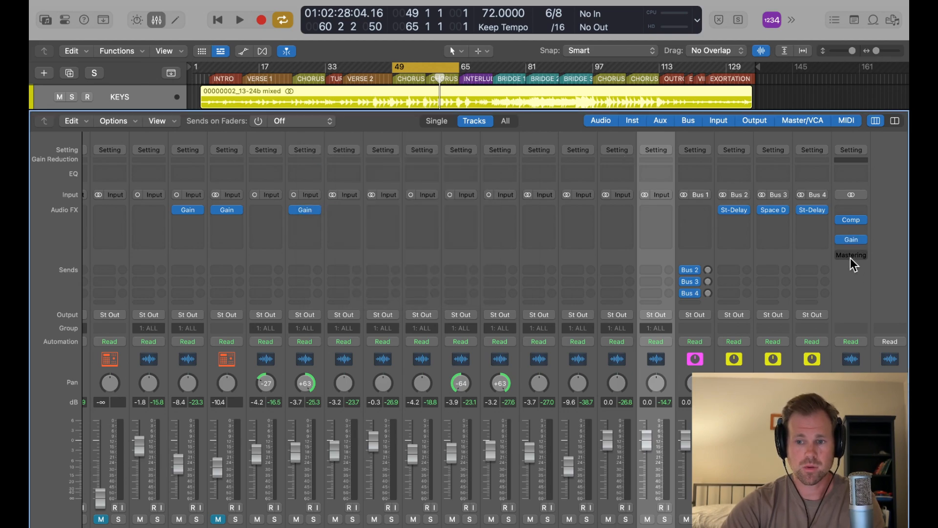
{"action": "key", "text": "space"}
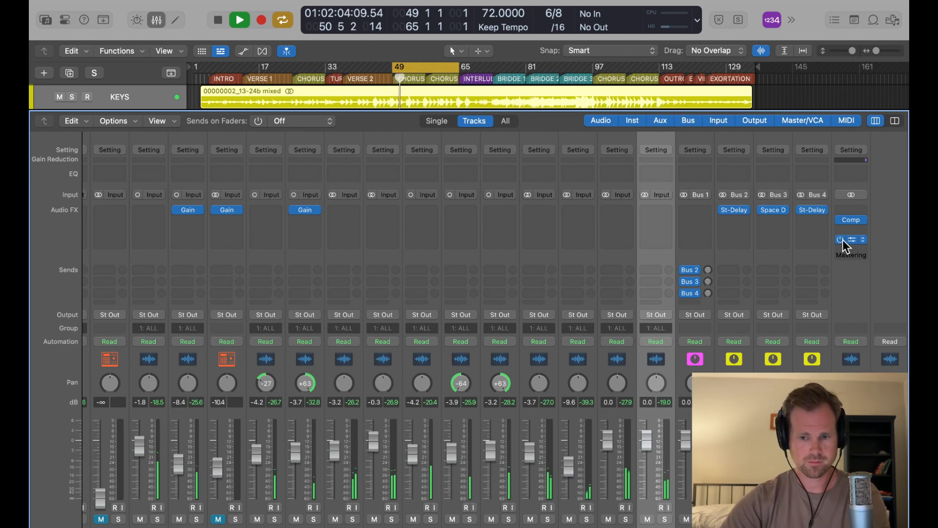
{"action": "left_click", "coordinate": [842, 240]}
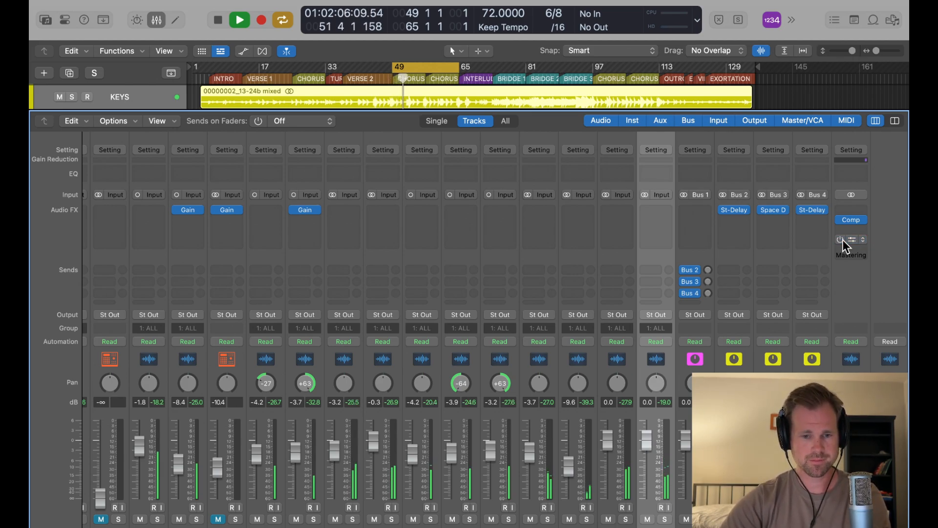
{"action": "key", "text": "space"}
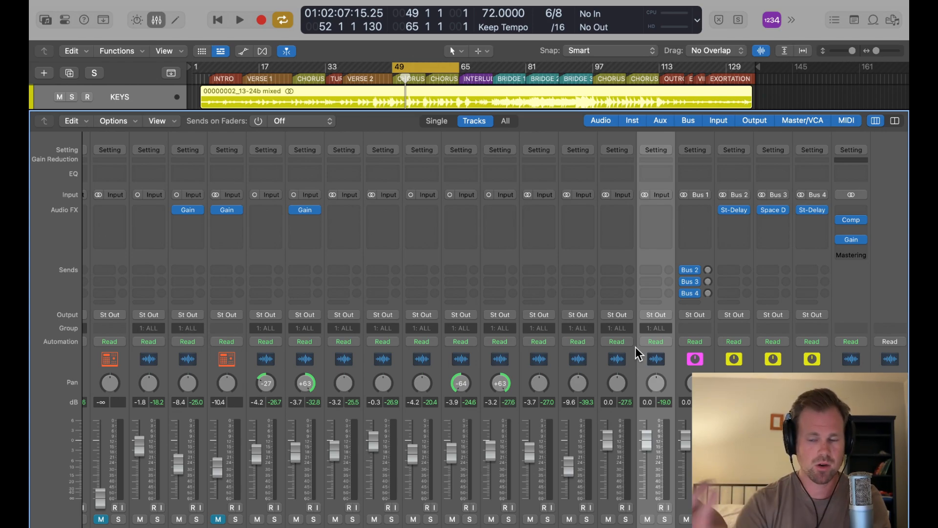
- Select the Vocals bus, mute it, and play a short stretch of the chorus without vocals
{"action": "scroll", "coordinate": [635, 347], "scroll_direction": "left", "scroll_amount": 5}
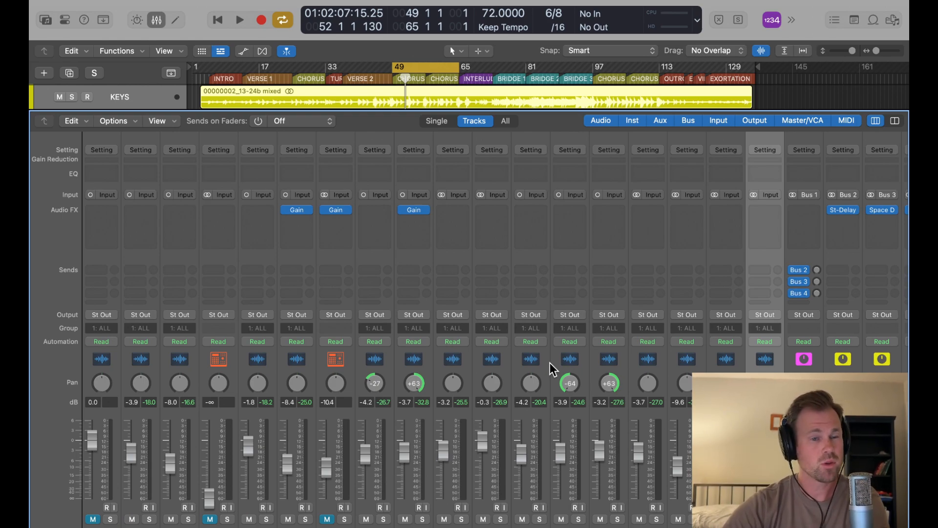
{"action": "left_click", "coordinate": [804, 359]}
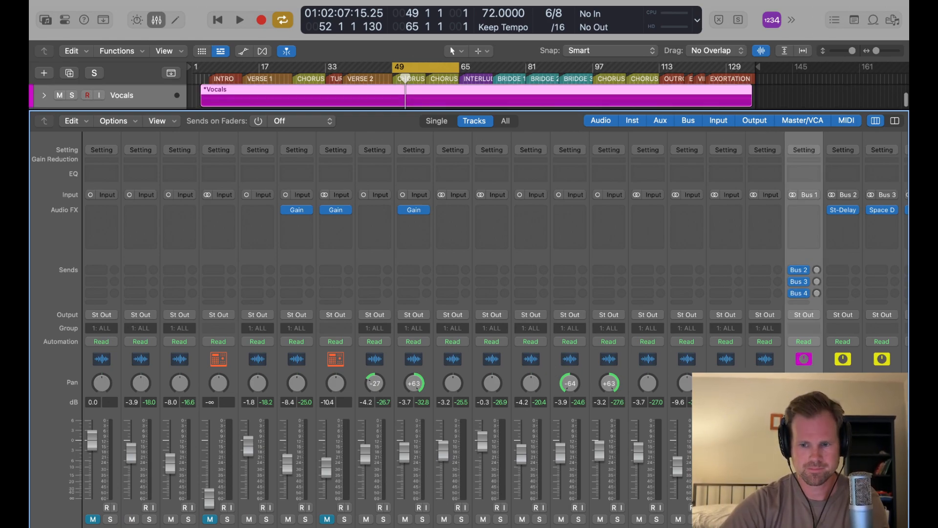
{"action": "key", "text": "space"}
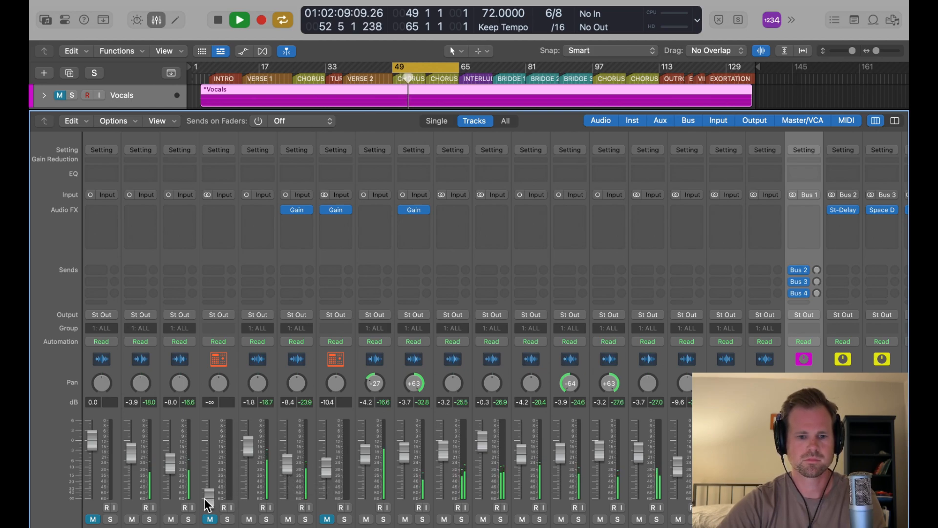
{"action": "key", "text": "space"}
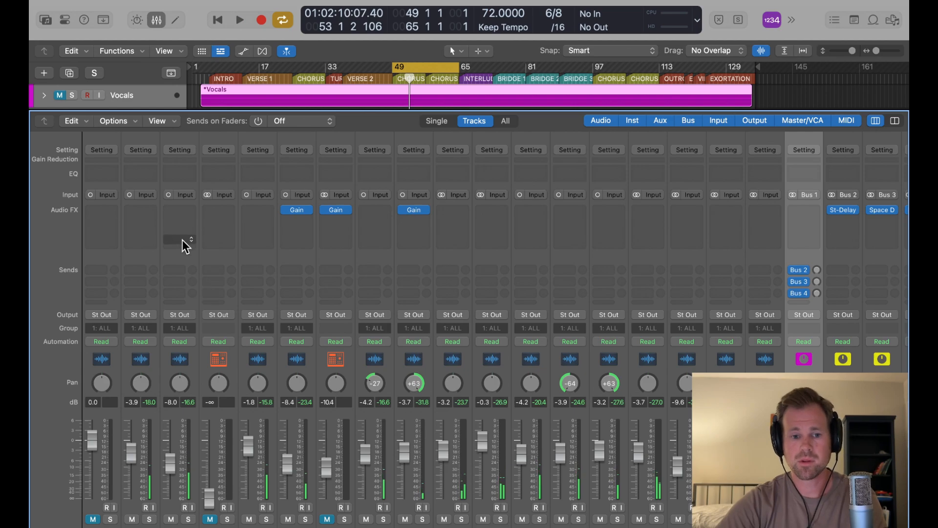
- Insert a mono Channel EQ on the Kick In channel and enable a 60 Hz low cut at 24 dB/Oct during playback
{"action": "left_click", "coordinate": [142, 209]}
{"action": "left_click", "coordinate": [144, 220]}
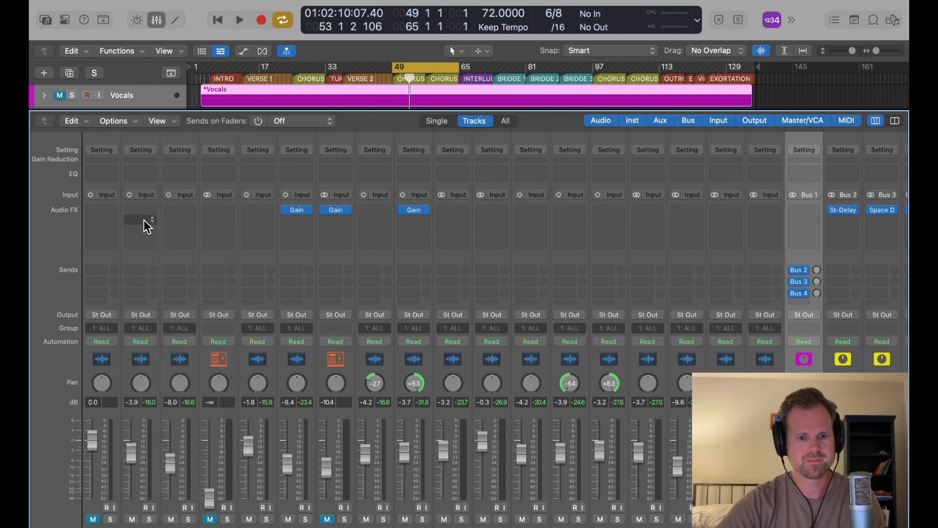
{"action": "left_click", "coordinate": [145, 218]}
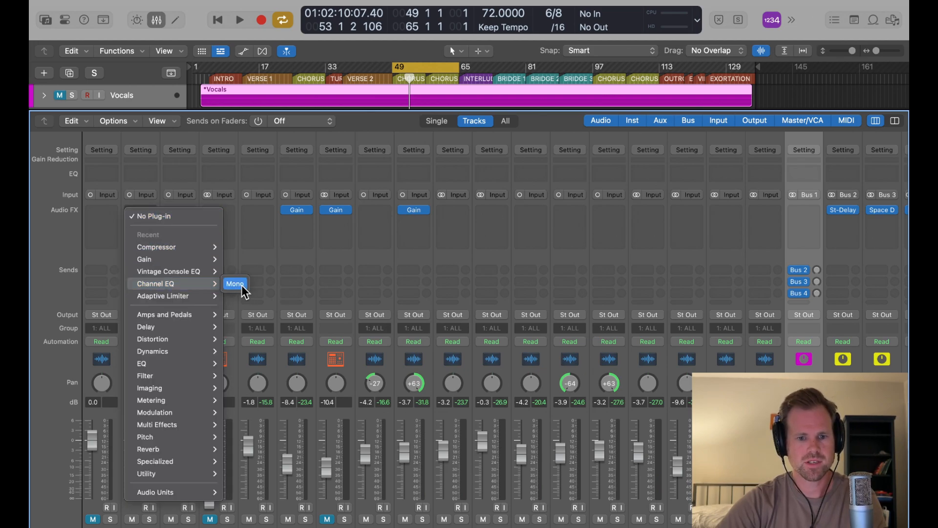
{"action": "left_click", "coordinate": [241, 285]}
{"action": "left_click_drag", "start_coordinate": [643, 147], "coordinate": [493, 157]}
{"action": "left_click", "coordinate": [211, 203]}
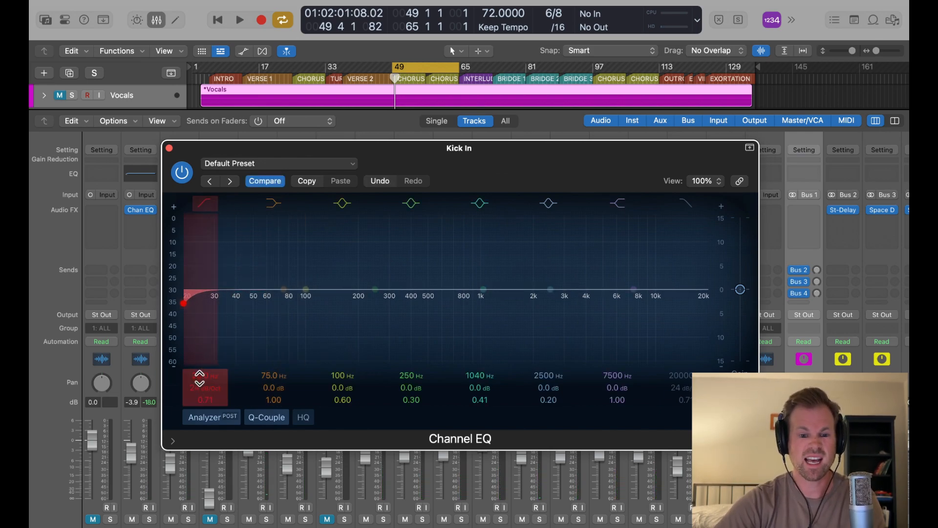
{"action": "key", "text": "space"}
{"action": "left_click_drag", "start_coordinate": [199, 379], "coordinate": [199, 332]}
- Sweep a boosted 250 Hz band through Kick In's low mids, and settle on a -7.7 dB cut at 276 Hz with Q 1.40
{"action": "left_click_drag", "start_coordinate": [374, 287], "coordinate": [374, 278]}
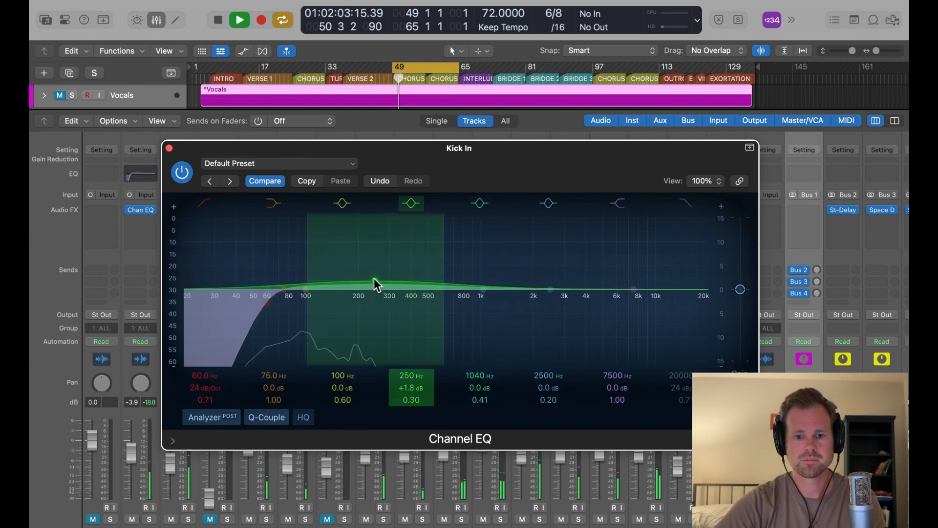
{"action": "left_click_drag", "start_coordinate": [412, 389], "coordinate": [413, 393]}
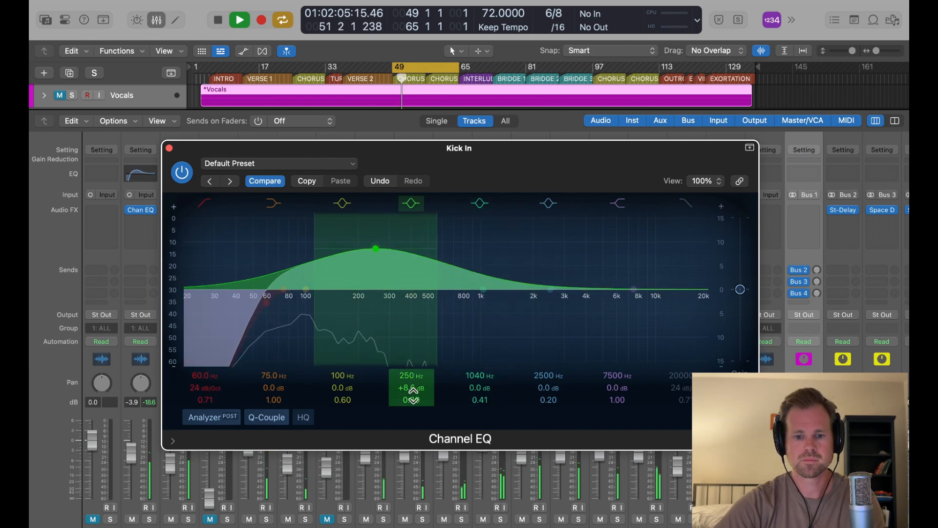
{"action": "left_click_drag", "start_coordinate": [341, 241], "coordinate": [335, 207]}
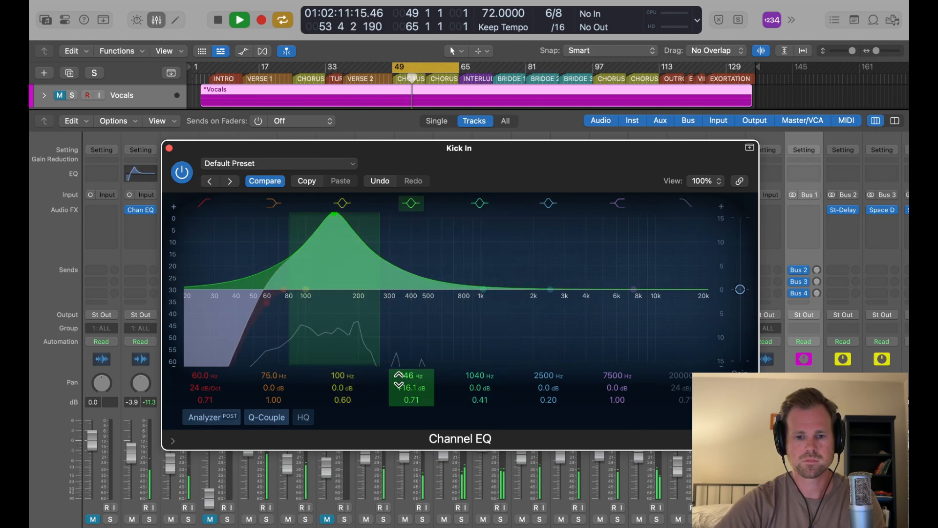
{"action": "left_click_drag", "start_coordinate": [339, 218], "coordinate": [389, 211]}
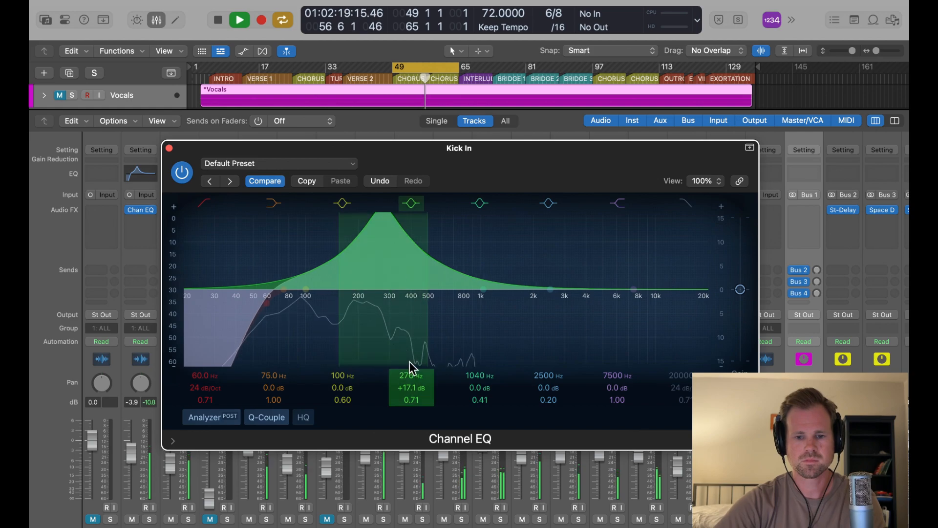
{"action": "left_click_drag", "start_coordinate": [411, 388], "coordinate": [412, 389]}
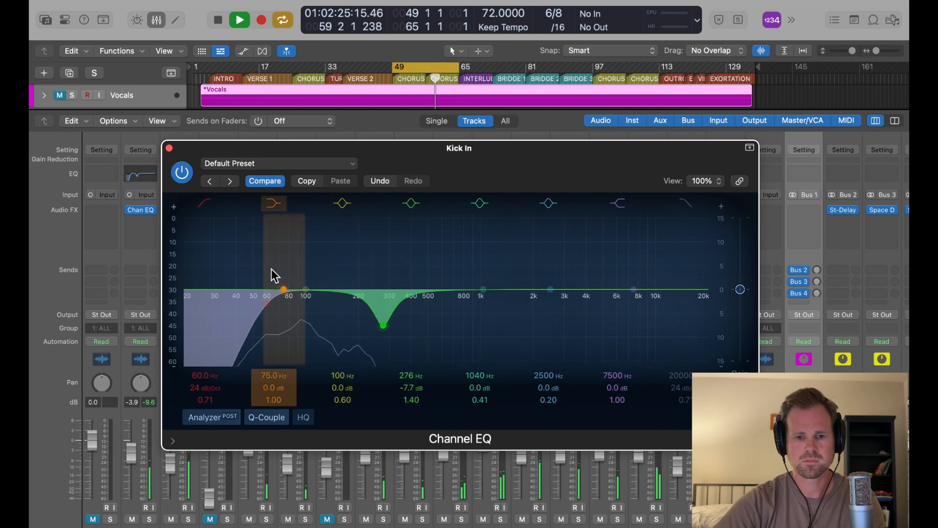
- Boost Kick In by 2.5 dB at 94.5 Hz and 2.6 dB at 3280 Hz with Q 1.20, and close the EQ
{"action": "left_click_drag", "start_coordinate": [305, 291], "coordinate": [300, 272]}
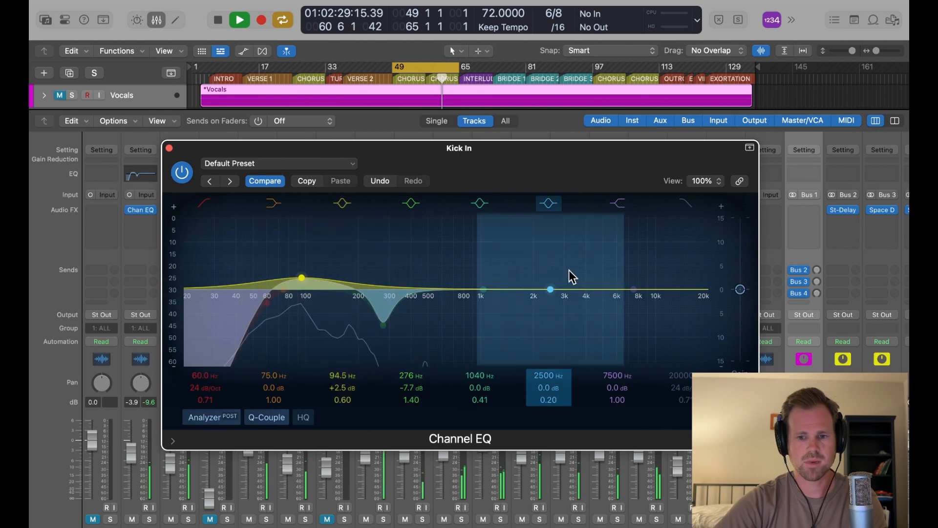
{"action": "left_click_drag", "start_coordinate": [550, 290], "coordinate": [550, 273]}
{"action": "left_click_drag", "start_coordinate": [548, 400], "coordinate": [560, 318]}
{"action": "mouse_move", "coordinate": [549, 280]}
{"action": "left_mouse_down"}
{"action": "mouse_move", "coordinate": [534, 264]}
{"action": "mouse_move", "coordinate": [570, 262]}
{"action": "mouse_move", "coordinate": [570, 278]}
{"action": "left_mouse_up"}
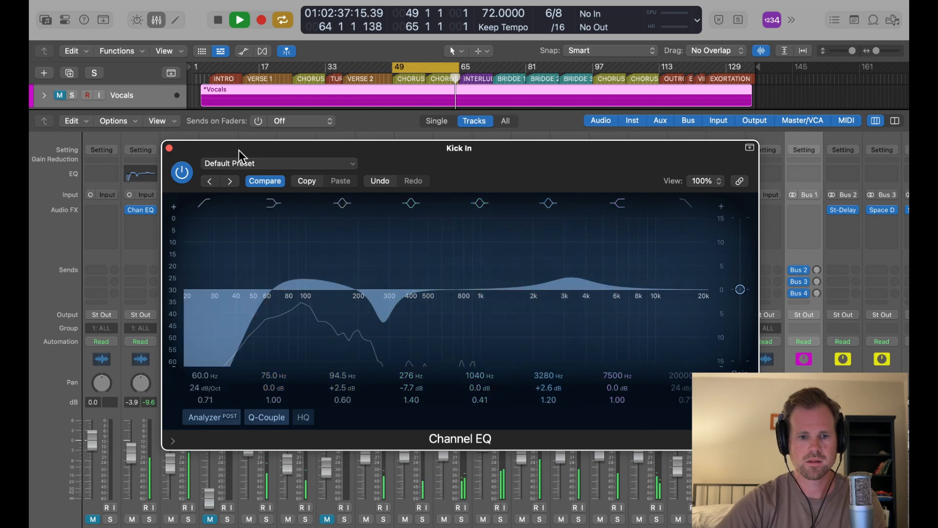
{"action": "left_click", "coordinate": [169, 148]}
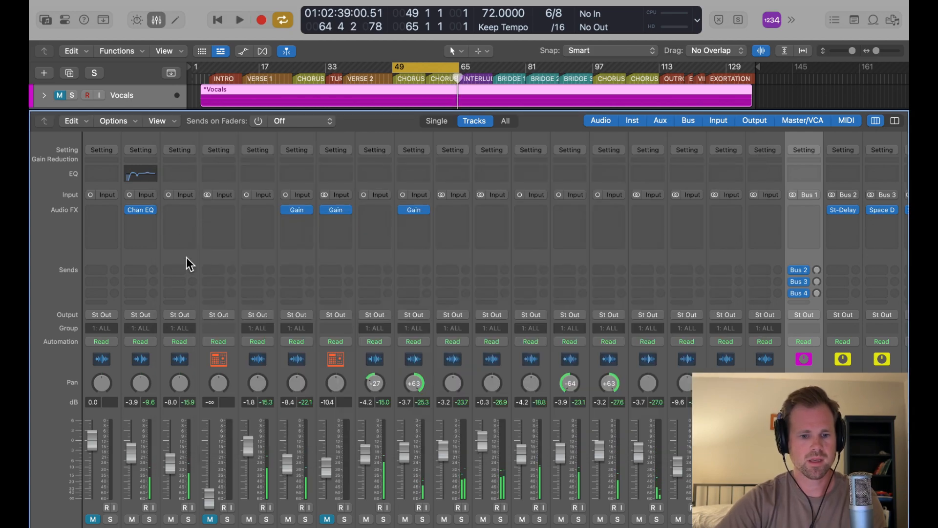
- Solo the Kick Out channel and insert a mono Channel EQ on it
{"action": "key", "text": "space"}
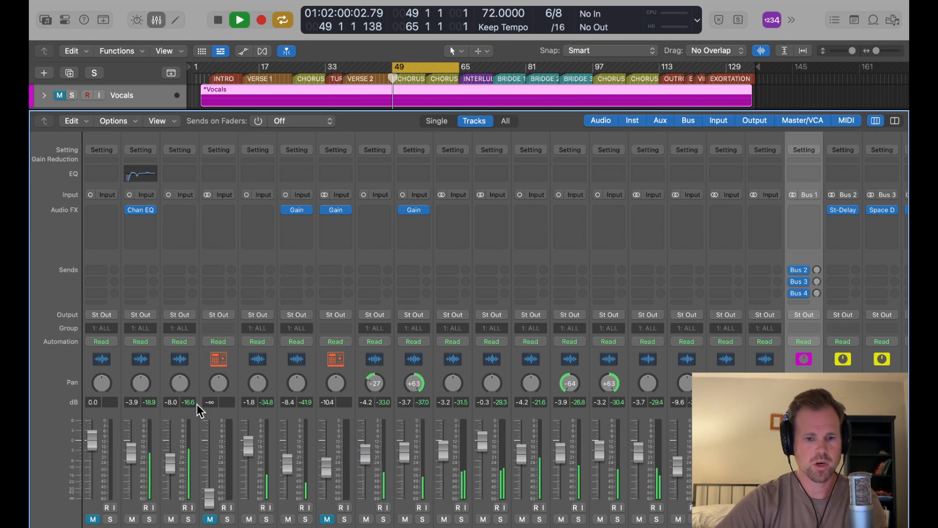
{"action": "left_click", "coordinate": [188, 519]}
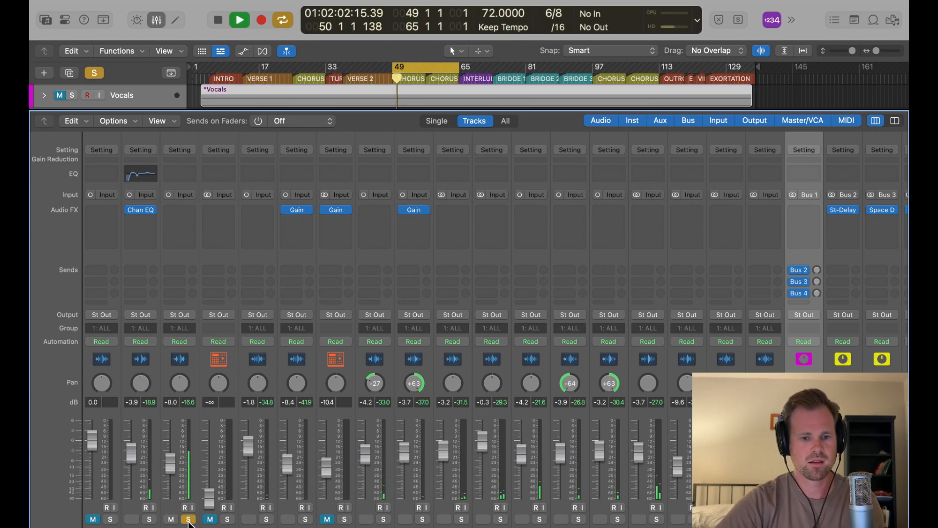
{"action": "key", "text": "space"}
{"action": "left_click", "coordinate": [174, 206]}
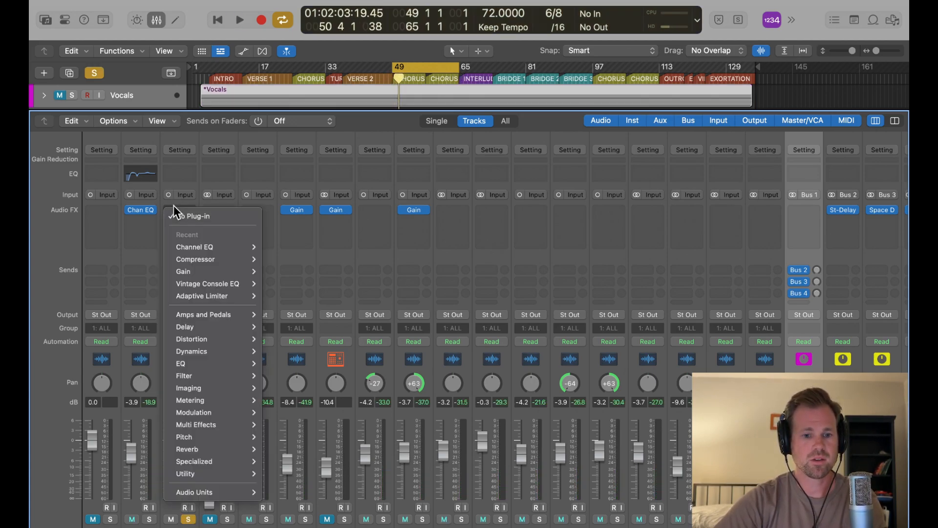
{"action": "mouse_move", "coordinate": [234, 247]}
{"action": "left_click", "coordinate": [288, 247]}
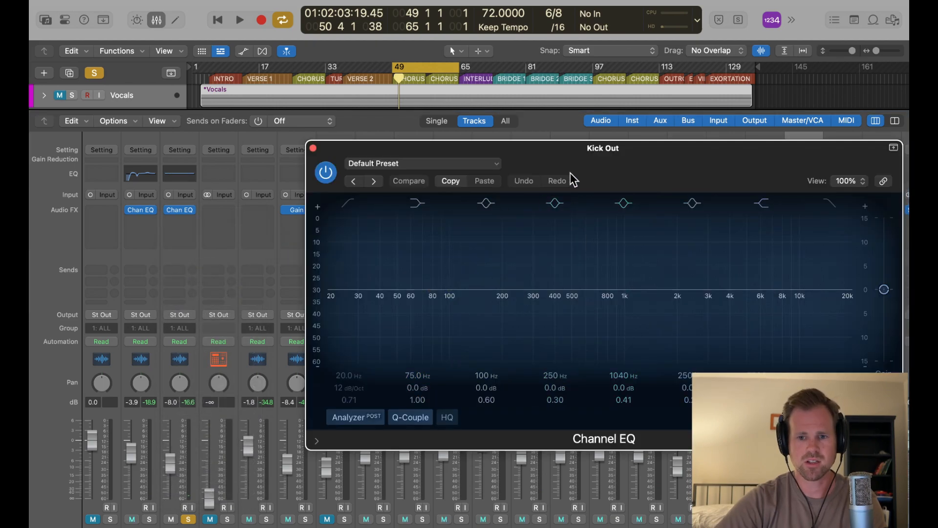
- Enable a 159 Hz high cut at 48 dB/Oct and a 41.8 Hz low cut on Kick Out while the chorus plays
{"action": "left_click", "coordinate": [666, 187]}
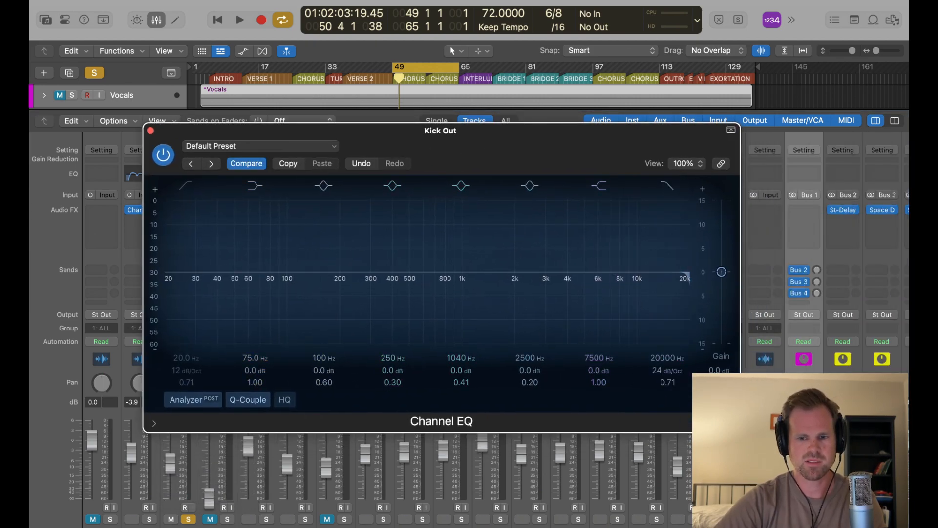
{"action": "key", "text": "space"}
{"action": "left_click_drag", "start_coordinate": [675, 371], "coordinate": [675, 428]}
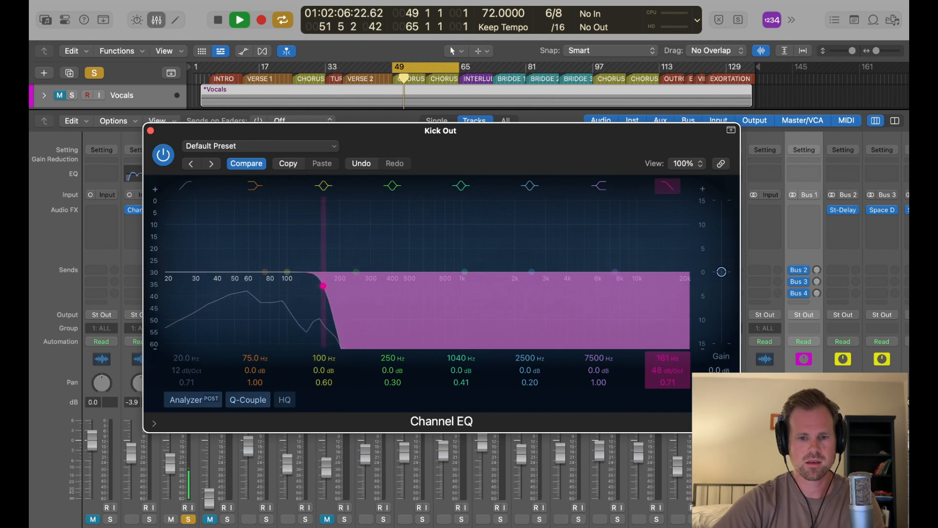
{"action": "left_click", "coordinate": [193, 189]}
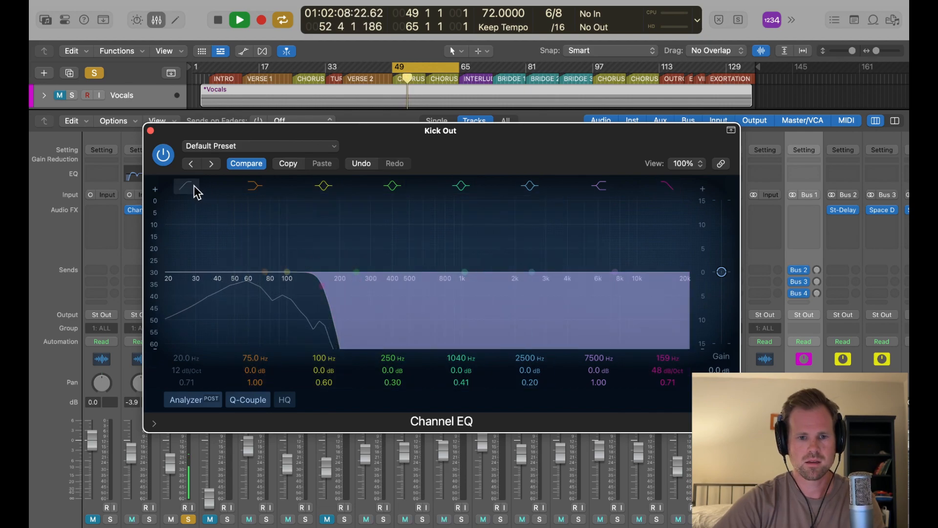
{"action": "left_click_drag", "start_coordinate": [187, 359], "coordinate": [187, 349]}
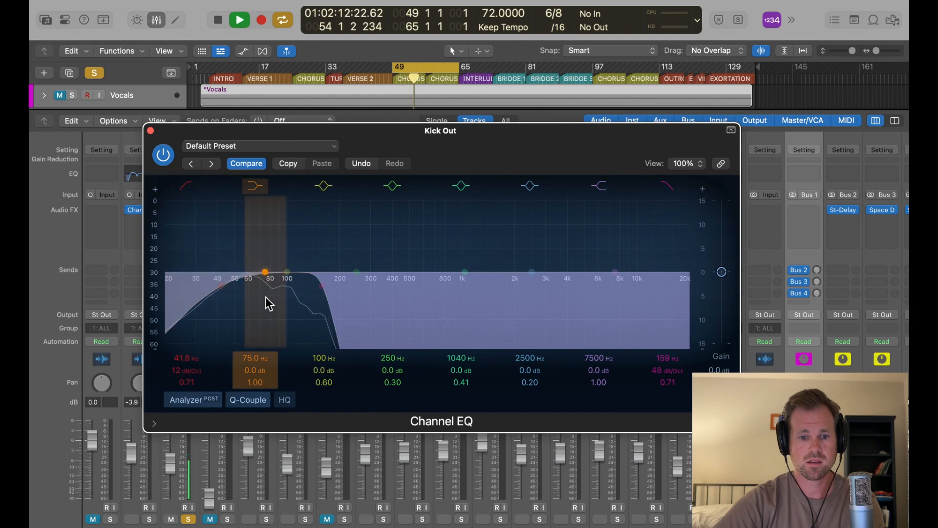
- Boost Kick Out 7.5 dB at 47.8 Hz with Q 1.40, move the high cut to 300 Hz with Q 0.19, and close the EQ
{"action": "left_click_drag", "start_coordinate": [287, 272], "coordinate": [251, 212]}
{"action": "left_click_drag", "start_coordinate": [321, 297], "coordinate": [368, 312]}
{"action": "left_click_drag", "start_coordinate": [247, 223], "coordinate": [228, 239]}
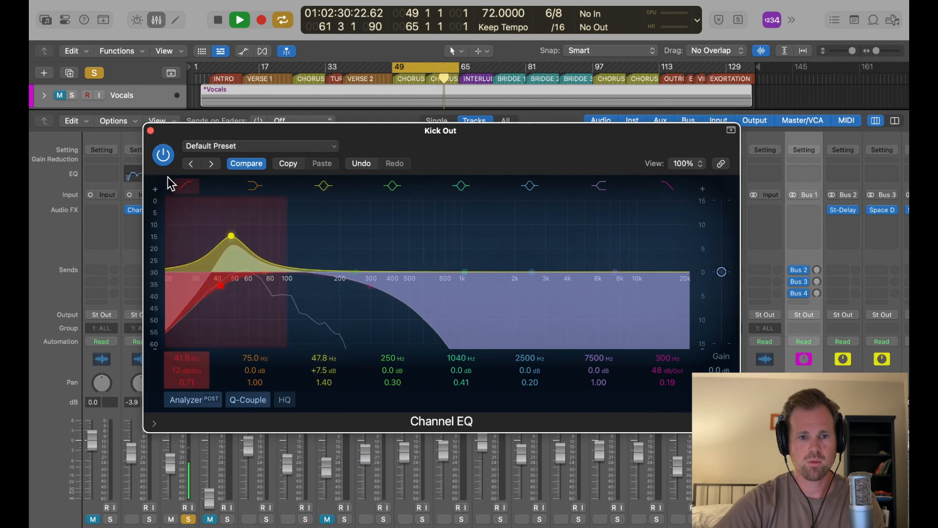
{"action": "left_click", "coordinate": [150, 131]}
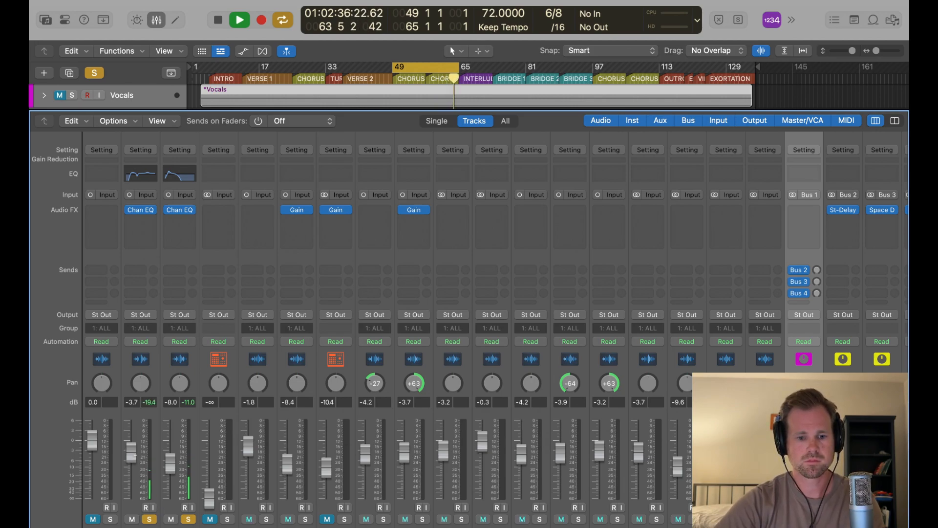
- Turn off solo on the Kick Out and Kick In channels to hear the kick within the full band
{"action": "left_click", "coordinate": [189, 518]}
{"action": "left_click", "coordinate": [148, 518]}
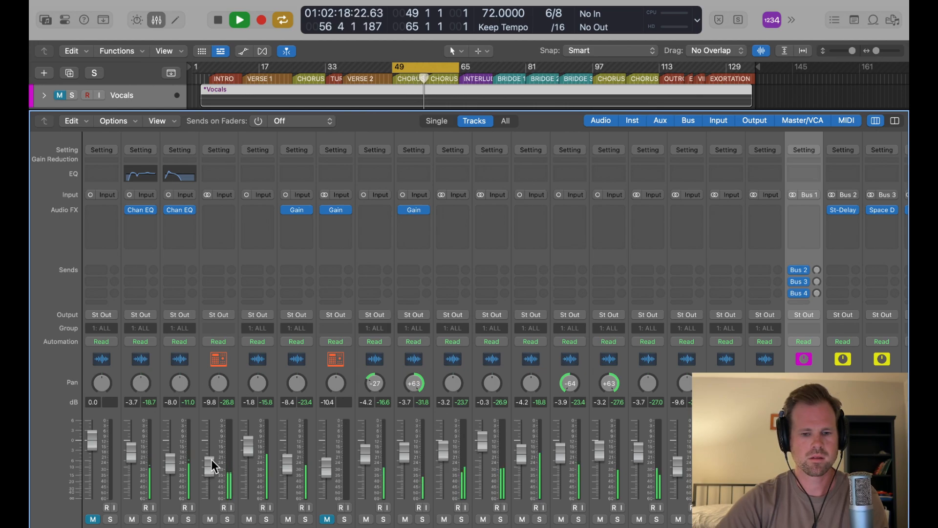
- Solo the KICK + channel, return it to the full mix, and set its fader to -8.6 dB
{"action": "left_click", "coordinate": [227, 519]}
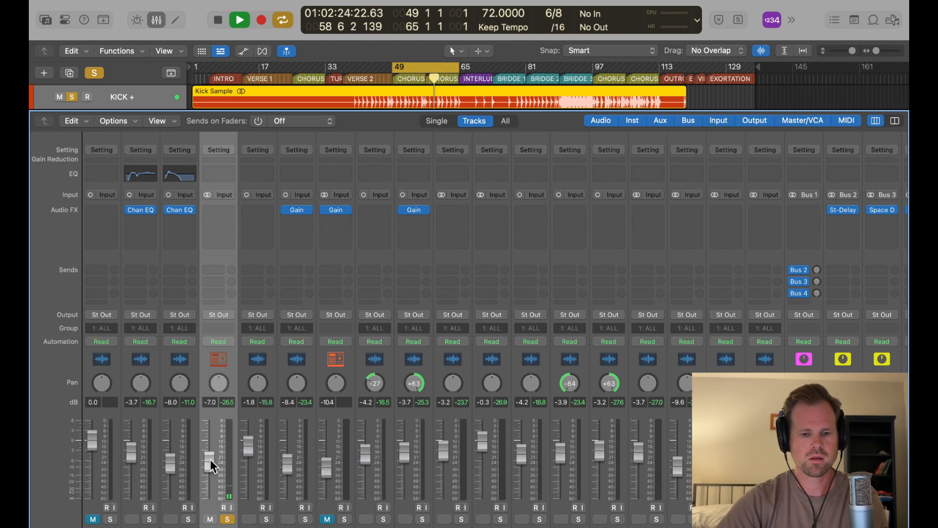
{"action": "left_click", "coordinate": [227, 520]}
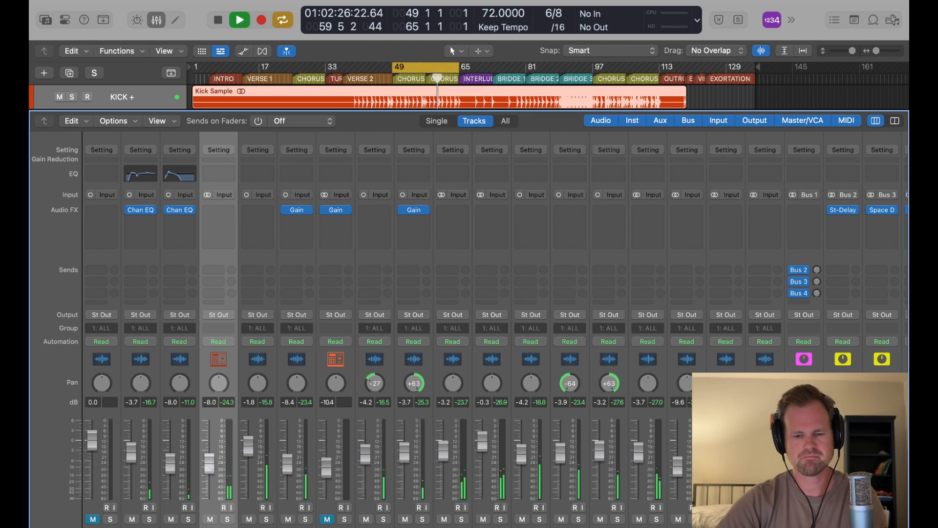
{"action": "left_click_drag", "start_coordinate": [207, 466], "coordinate": [207, 468]}
{"action": "key", "text": "space"}
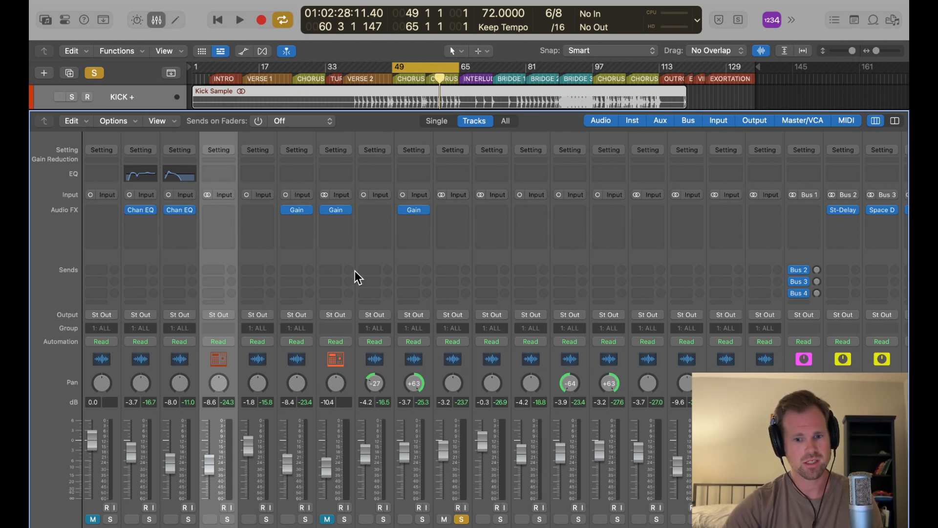
- Turn off solo on the OH channel and insert a stereo Channel EQ on it while the chorus plays
{"action": "key", "text": "space"}
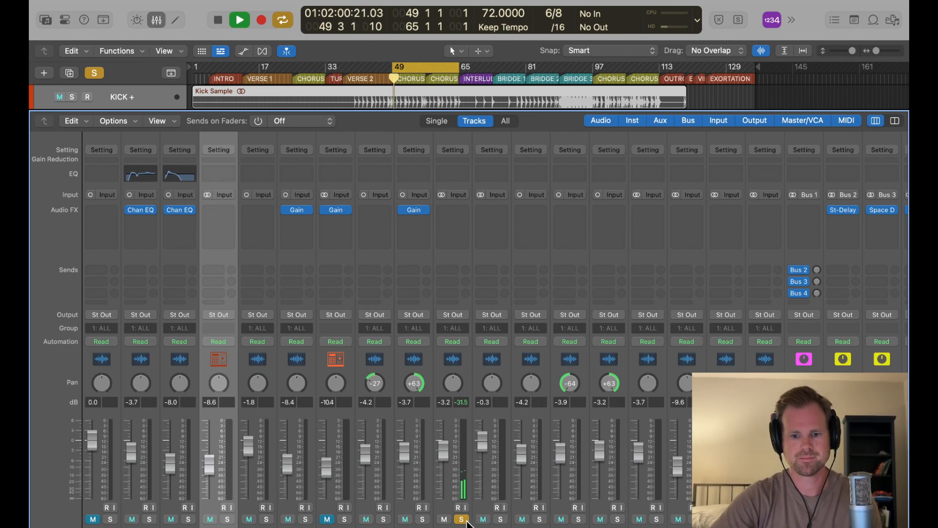
{"action": "left_click", "coordinate": [464, 519]}
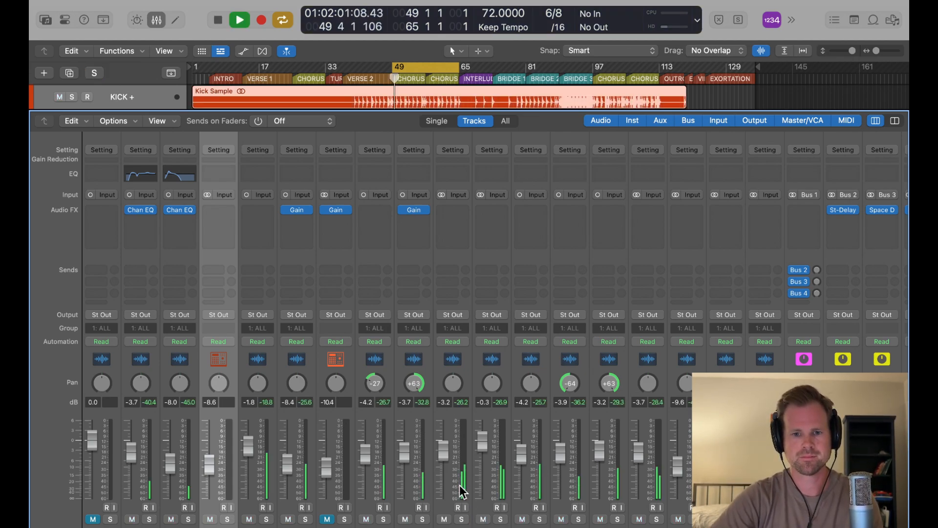
{"action": "left_click", "coordinate": [450, 213]}
{"action": "mouse_move", "coordinate": [456, 246]}
{"action": "left_click", "coordinate": [539, 246]}
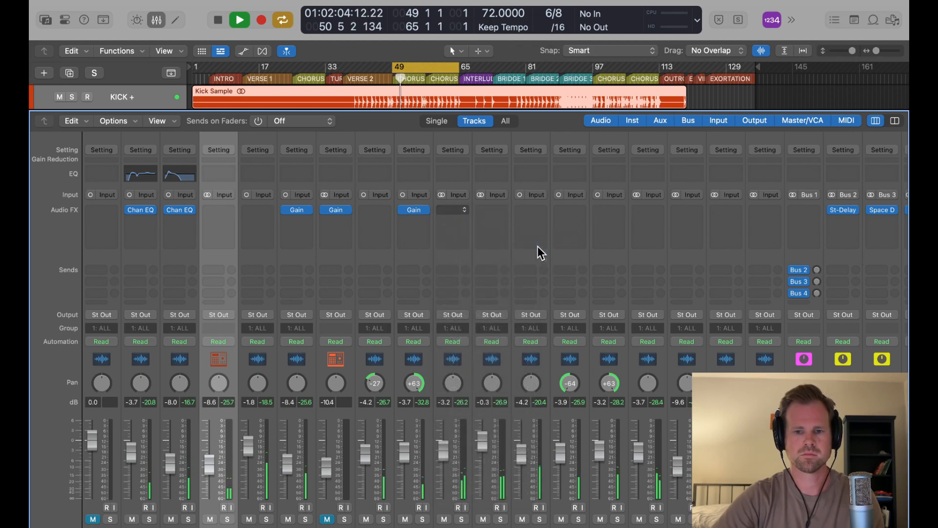
{"action": "left_click_drag", "start_coordinate": [489, 159], "coordinate": [333, 160]}
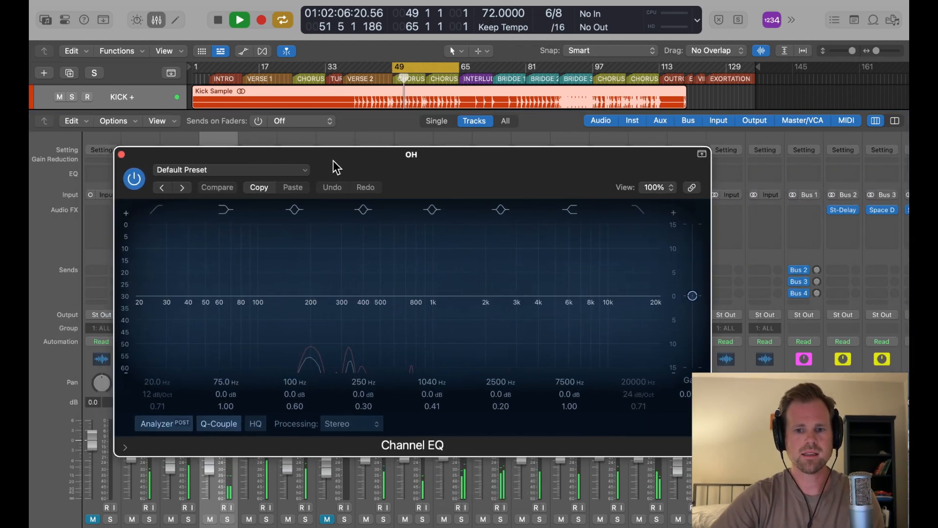
- Enable the low cut on the OH channel's EQ and set it to 102 Hz at 12 dB/Oct
{"action": "left_click", "coordinate": [156, 210]}
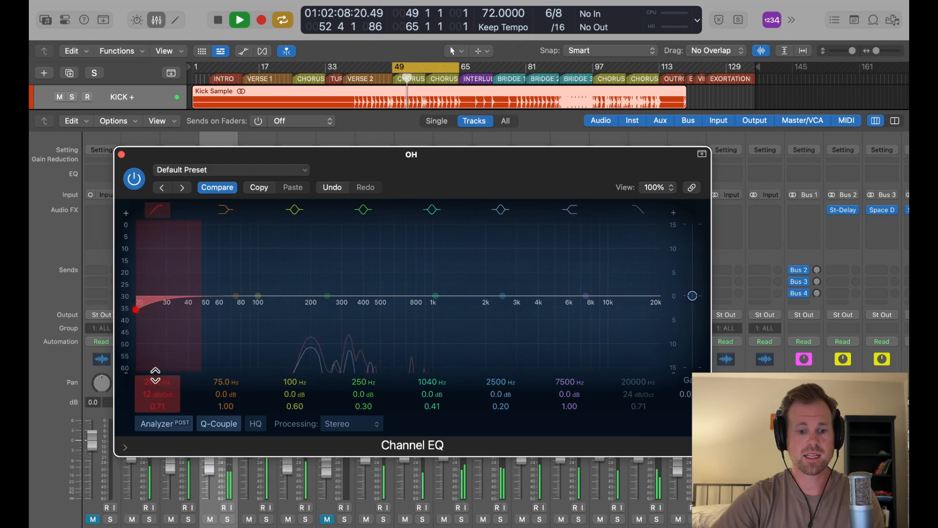
{"action": "left_click_drag", "start_coordinate": [155, 380], "coordinate": [155, 331]}
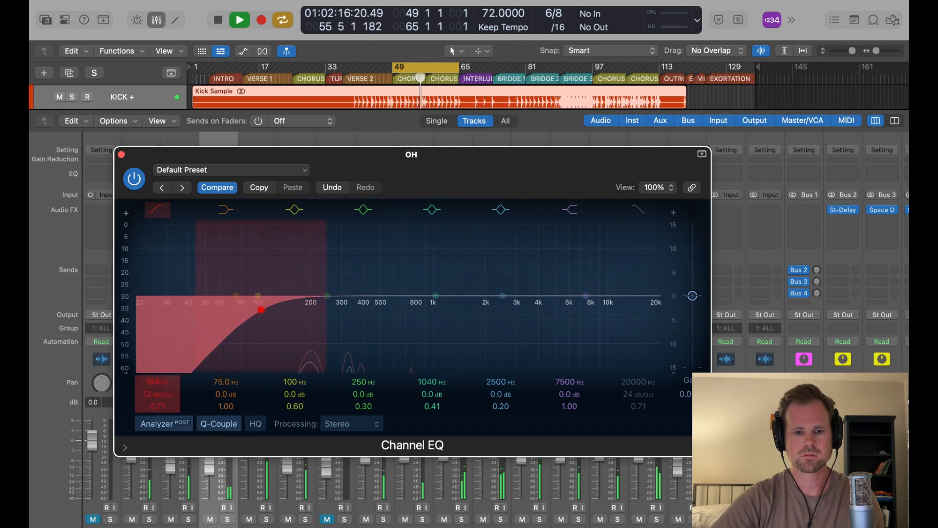
{"action": "left_click_drag", "start_coordinate": [155, 375], "coordinate": [166, 378]}
{"action": "key", "text": "space"}
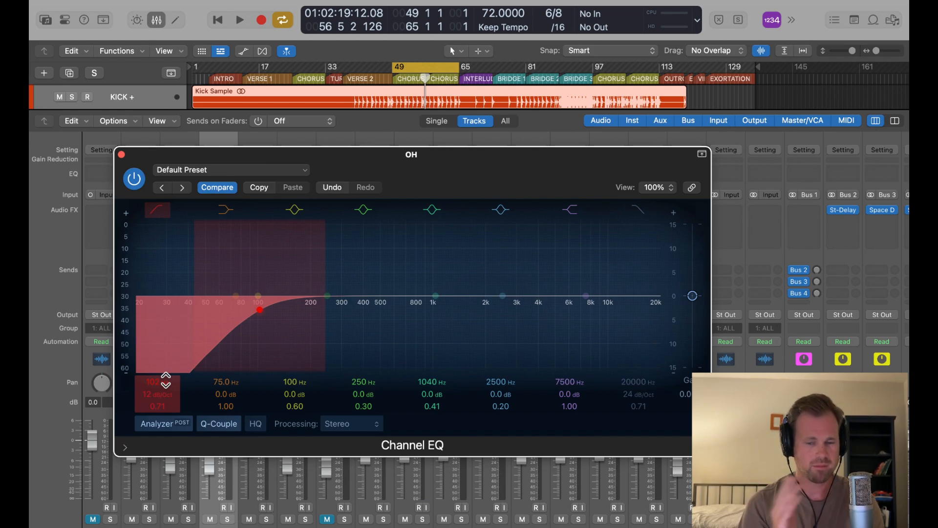
- Raise the overheads' high shelf by 5.1 dB at 6250 Hz, checking the OH channel in solo and in the mix
{"action": "key", "text": "space"}
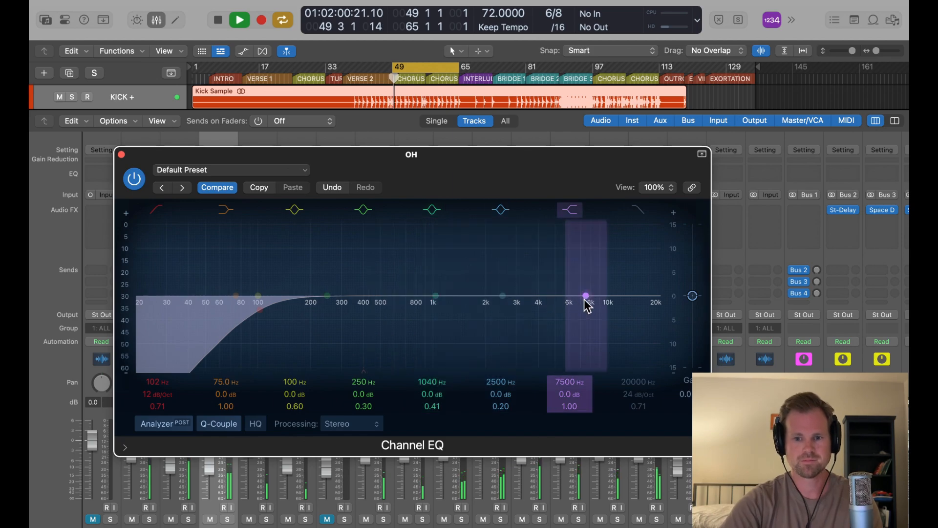
{"action": "left_click_drag", "start_coordinate": [586, 296], "coordinate": [567, 270]}
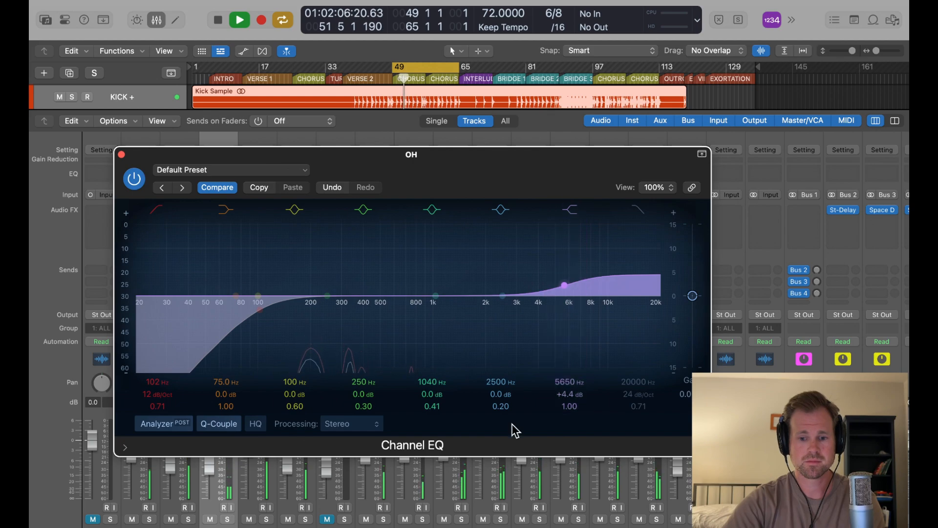
{"action": "left_click", "coordinate": [461, 519]}
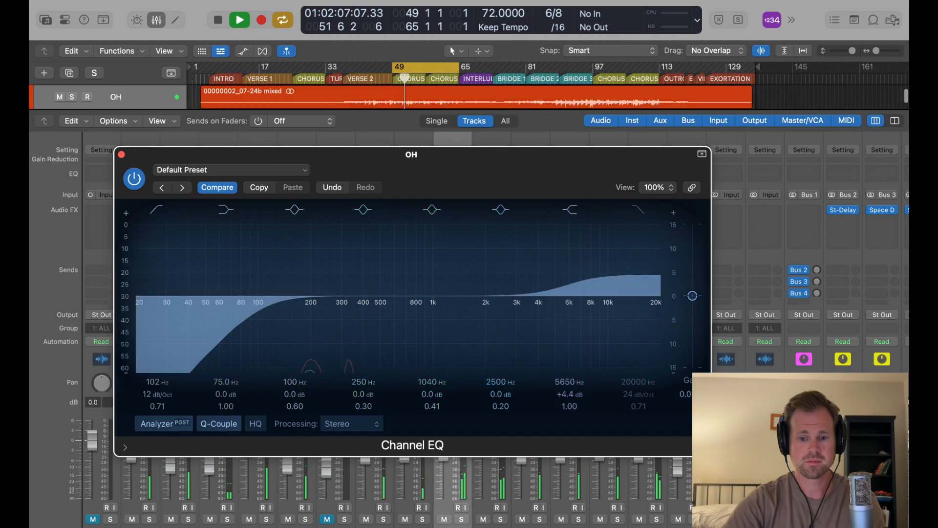
{"action": "left_click", "coordinate": [462, 521]}
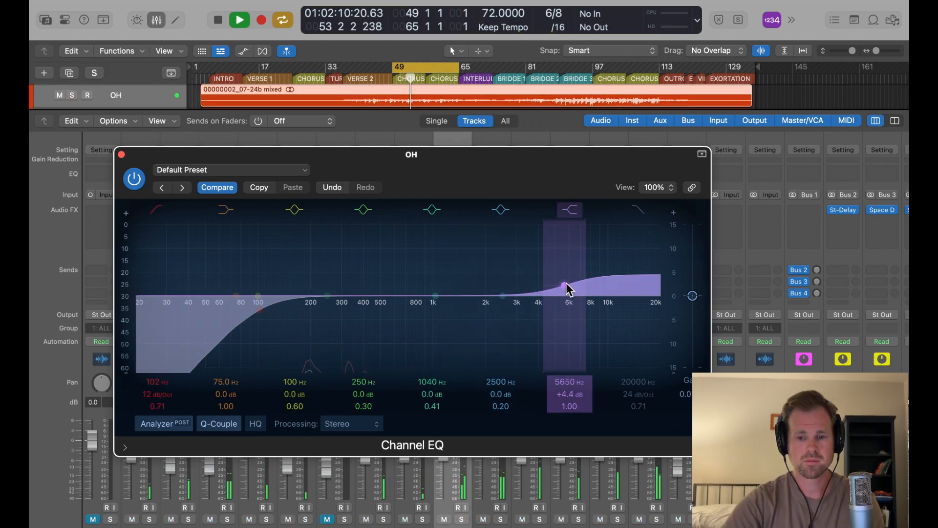
{"action": "left_click_drag", "start_coordinate": [566, 283], "coordinate": [574, 278]}
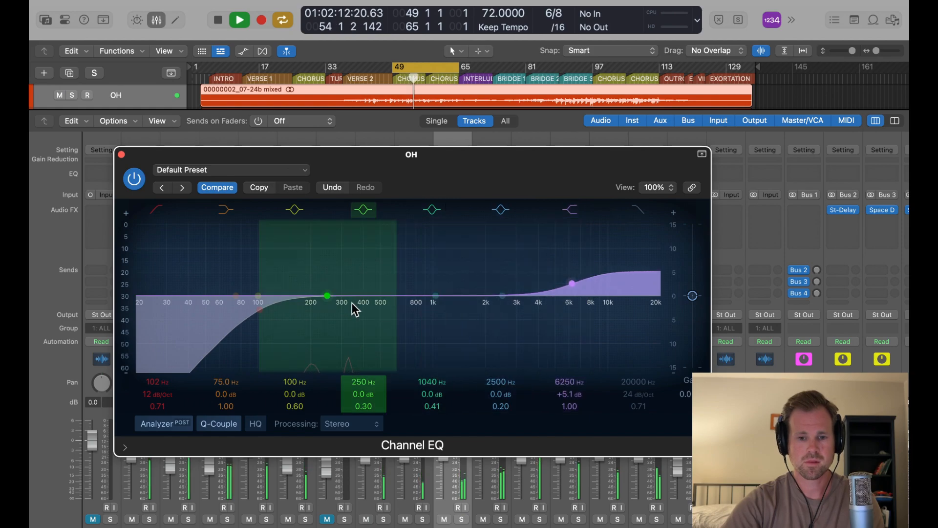
- Sweep the 250 Hz bell band to 438 Hz, cut it by 4.6 dB with Q 1.40, and close the overhead EQ
{"action": "left_click_drag", "start_coordinate": [345, 296], "coordinate": [344, 282]}
{"action": "left_click_drag", "start_coordinate": [363, 407], "coordinate": [363, 396]}
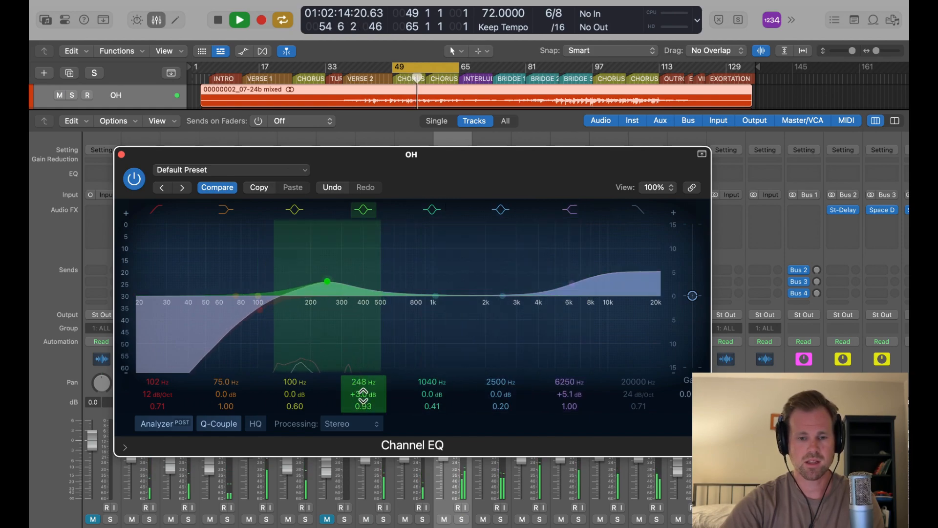
{"action": "left_click_drag", "start_coordinate": [332, 276], "coordinate": [362, 415]}
{"action": "key", "text": "space"}
{"action": "key", "text": "space"}
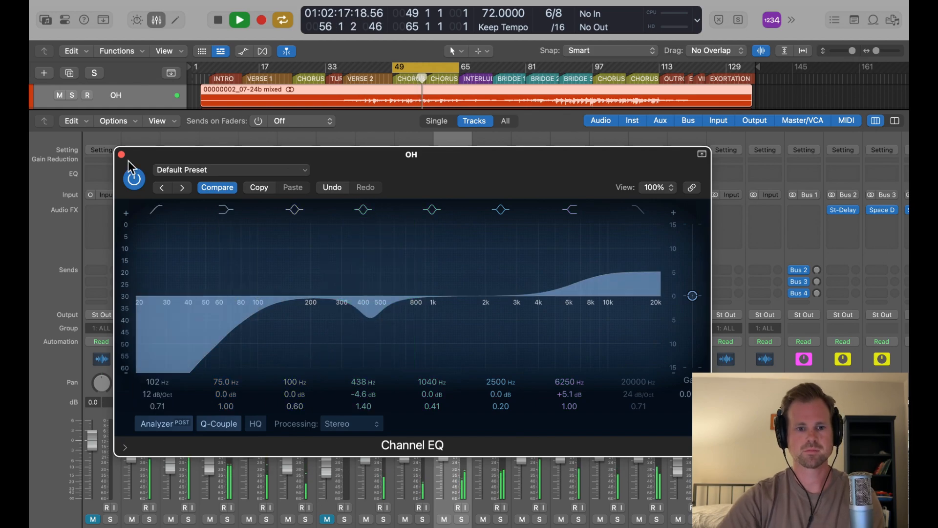
{"action": "left_click", "coordinate": [122, 155]}
{"action": "key", "text": "space"}
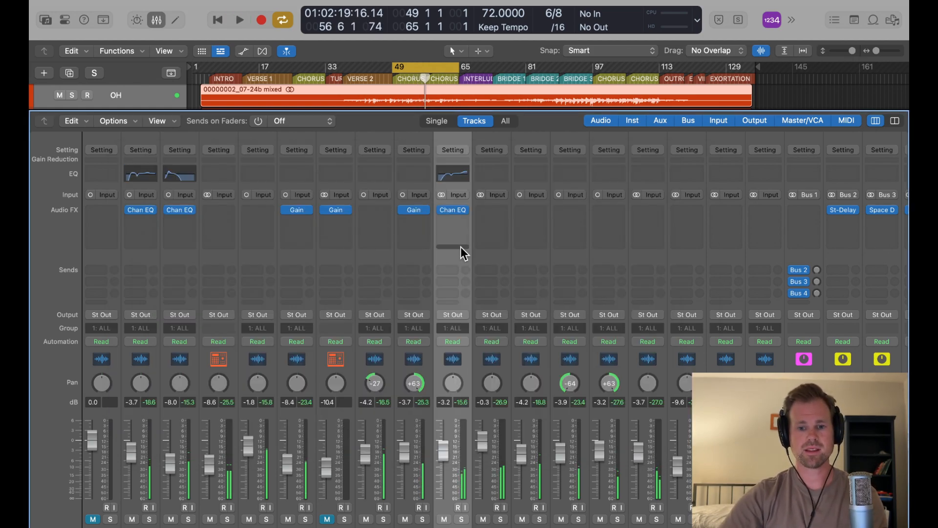
- Insert a stereo Compressor after the Channel EQ on the OH channel
{"action": "left_click", "coordinate": [456, 228]}
{"action": "left_click", "coordinate": [457, 226]}
{"action": "left_click", "coordinate": [456, 225]}
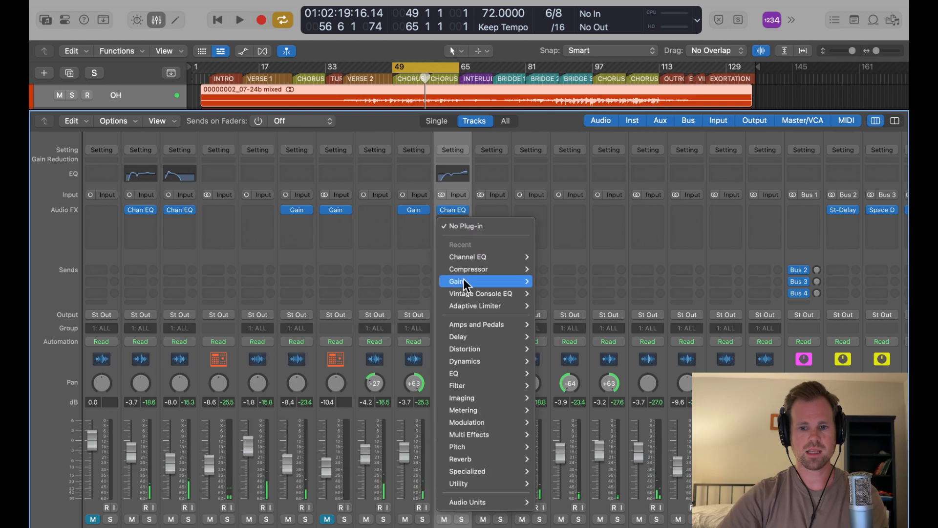
{"action": "mouse_move", "coordinate": [485, 270]}
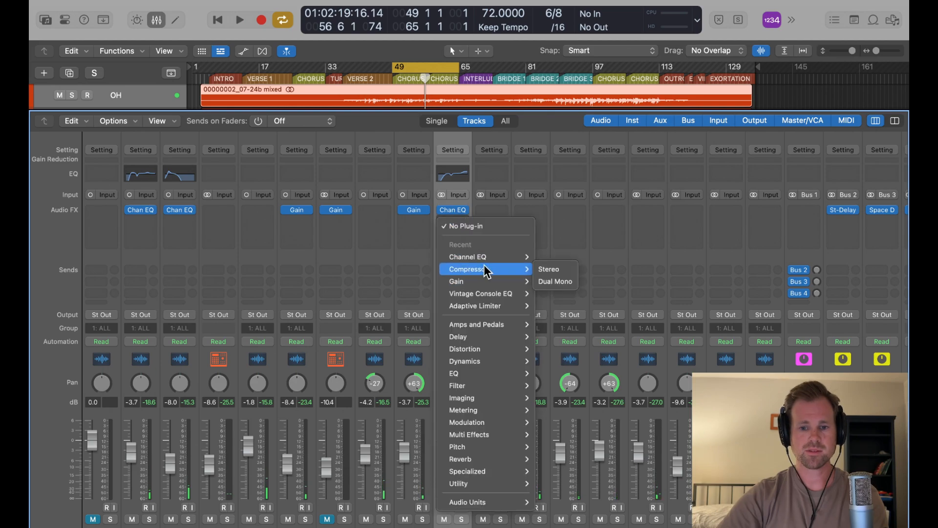
{"action": "left_click", "coordinate": [541, 266]}
{"action": "left_click_drag", "start_coordinate": [538, 95], "coordinate": [372, 96]}
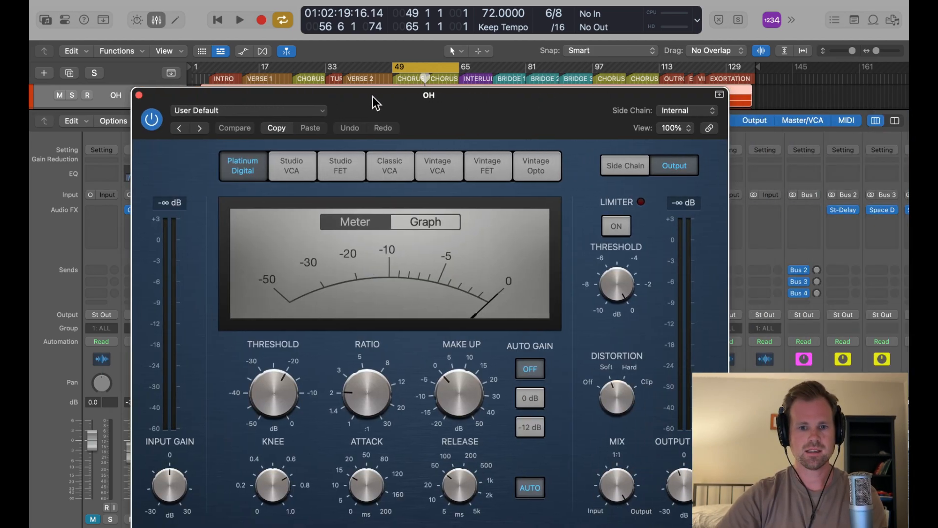
- Step through the compressor's circuit types from Studio VCA to Vintage Opto and return to Platinum Digital
{"action": "left_click", "coordinate": [285, 159]}
{"action": "left_click", "coordinate": [338, 162]}
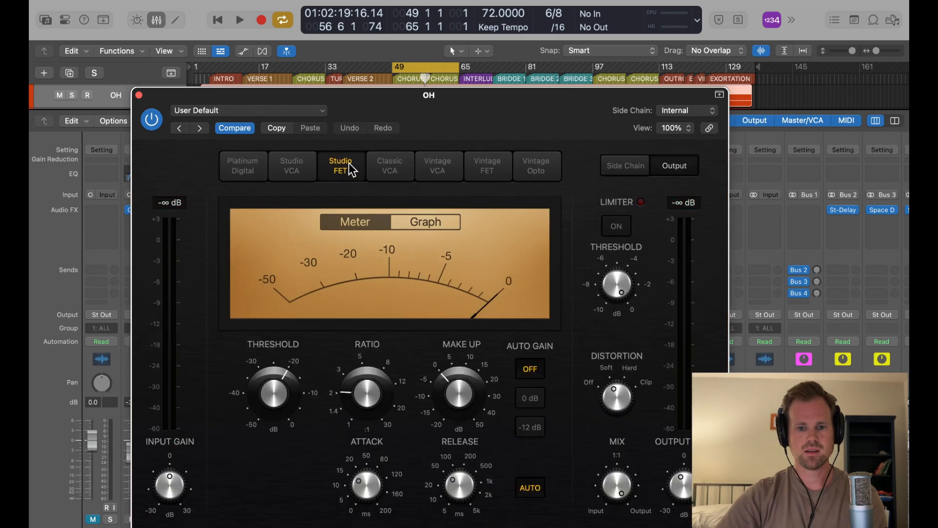
{"action": "left_click", "coordinate": [394, 168]}
{"action": "left_click", "coordinate": [432, 172]}
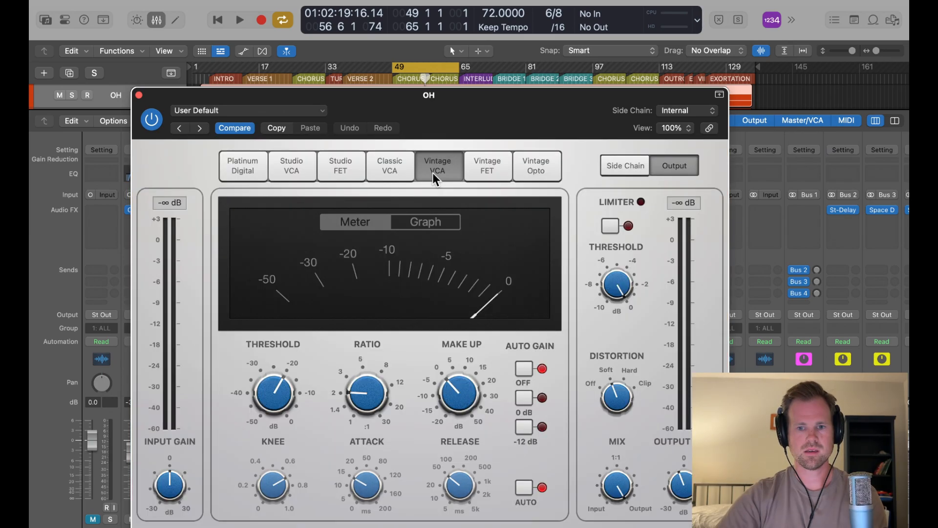
{"action": "left_click", "coordinate": [499, 173]}
{"action": "left_click", "coordinate": [544, 168]}
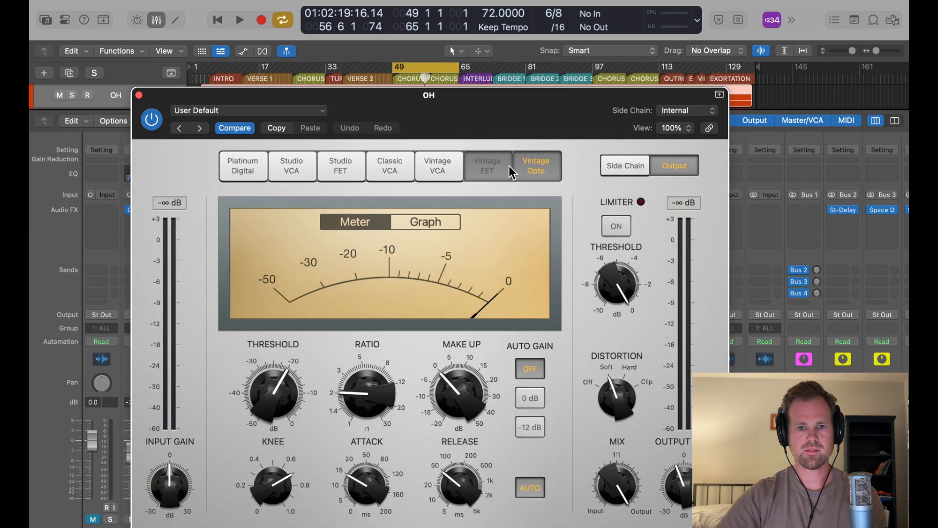
{"action": "left_click", "coordinate": [509, 168]}
{"action": "left_click", "coordinate": [242, 171]}
- Set the overhead compressor's threshold to about -40 dB and its attack to 95 ms while the chorus plays
{"action": "key", "text": "space"}
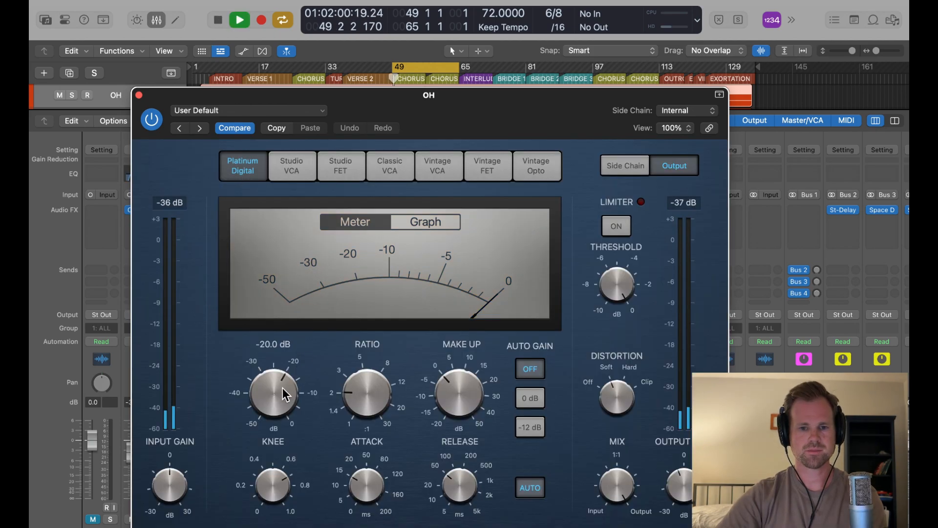
{"action": "left_click_drag", "start_coordinate": [283, 388], "coordinate": [277, 411]}
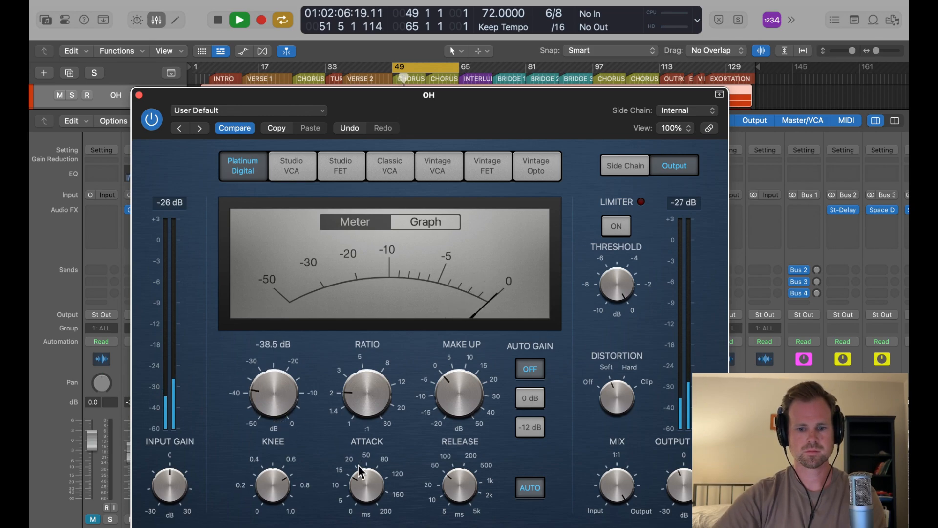
{"action": "left_click_drag", "start_coordinate": [364, 471], "coordinate": [366, 440]}
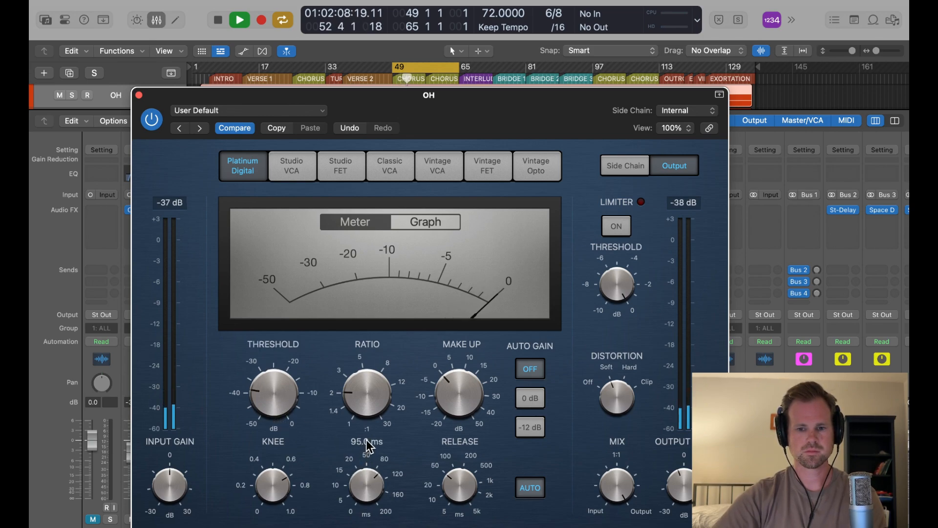
{"action": "left_click_drag", "start_coordinate": [289, 410], "coordinate": [285, 402]}
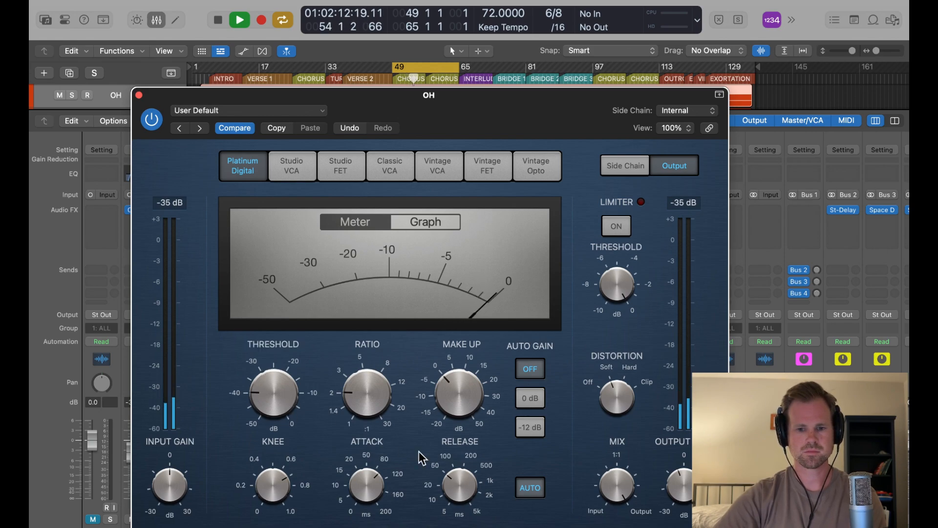
- Set the overhead compressor's make-up gain to 2.5 dB and close the plug-in
{"action": "left_click", "coordinate": [453, 406], "text": "alt"}
{"action": "key", "text": "space"}
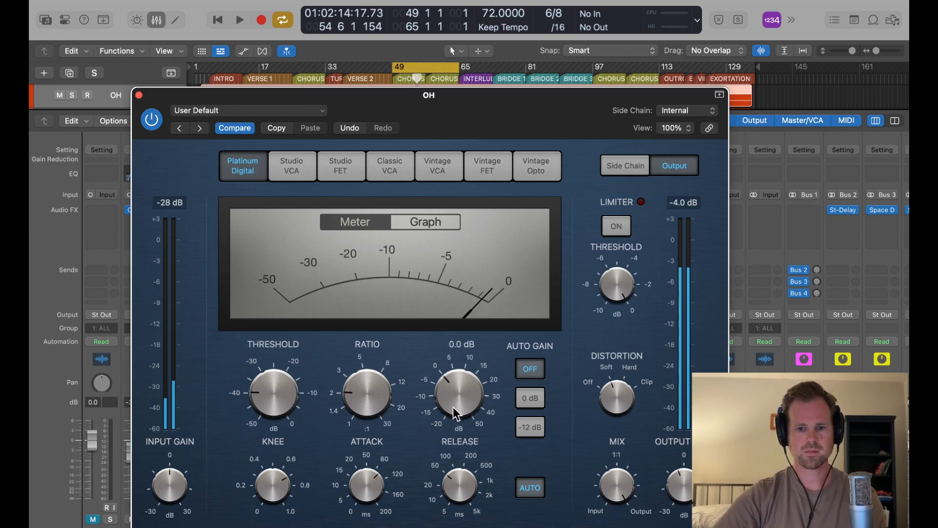
{"action": "key", "text": "space"}
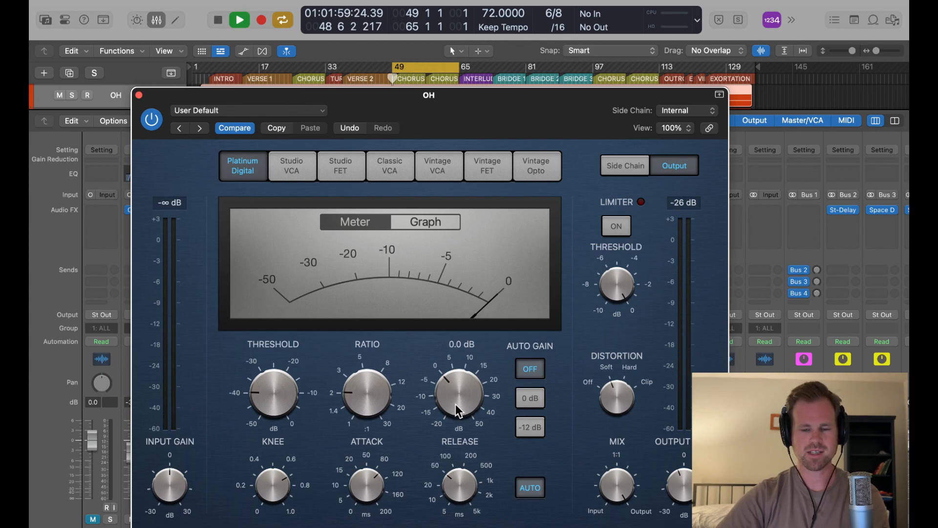
{"action": "left_click_drag", "start_coordinate": [455, 405], "coordinate": [456, 398]}
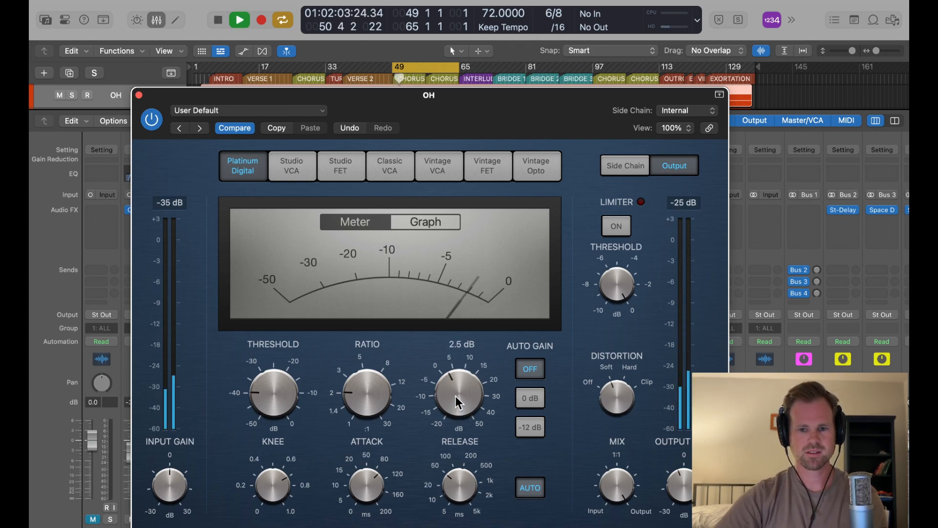
{"action": "left_click", "coordinate": [139, 94]}
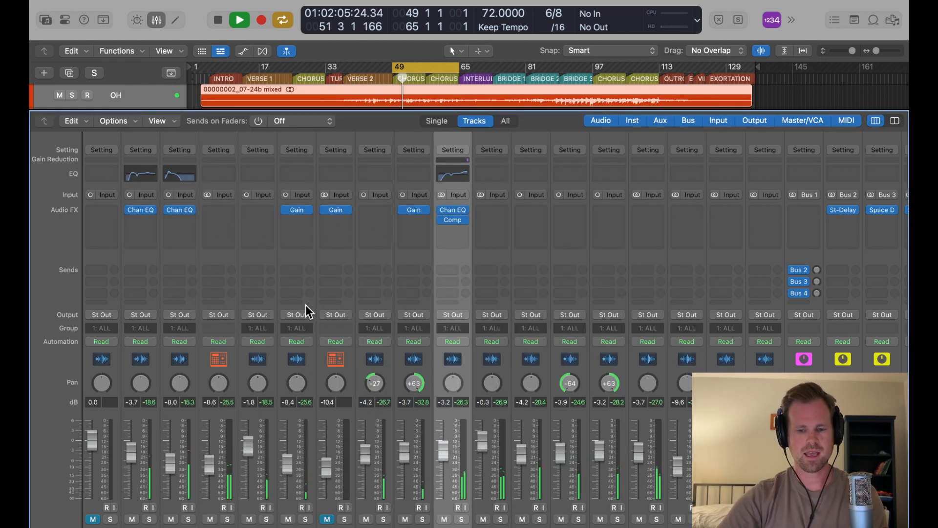
- Replay the start of the chorus loop to hear the processed overheads in the full mix
{"action": "key", "text": "space"}
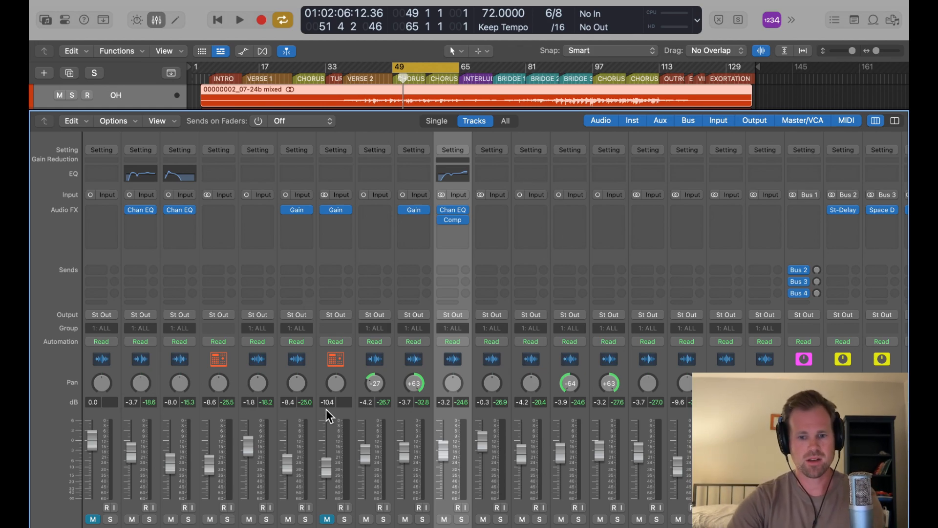
{"action": "key", "text": "space"}
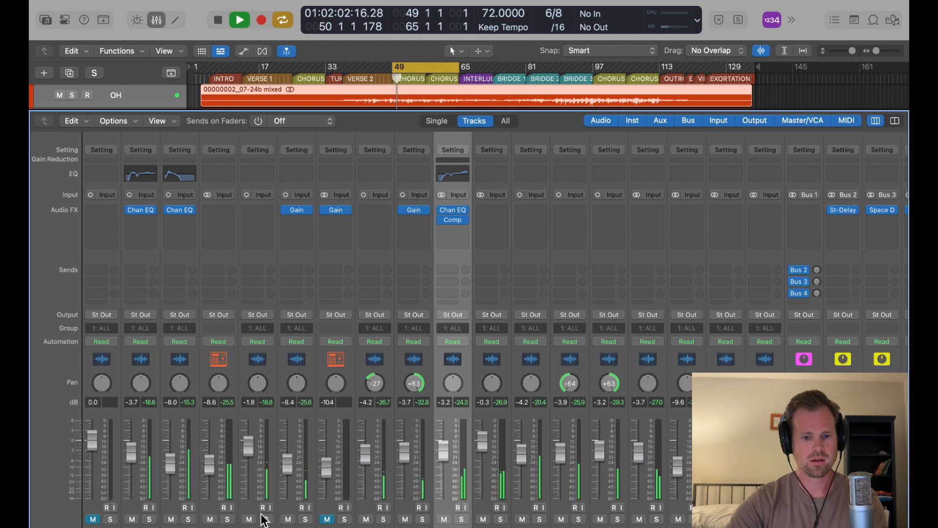
{"action": "key", "text": "space"}
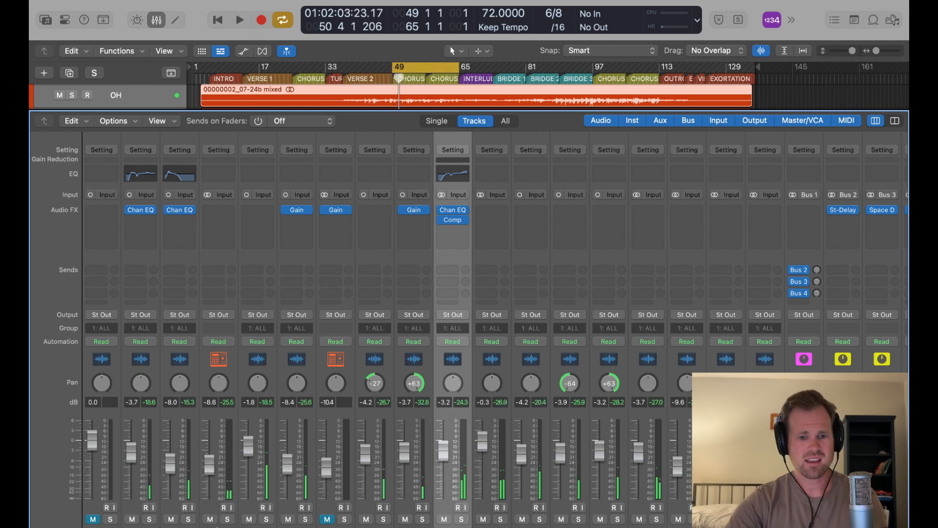
- Create a new auxiliary channel strip directly after the KICK + channel
{"action": "left_click", "coordinate": [141, 240]}
{"action": "left_click", "coordinate": [218, 239]}
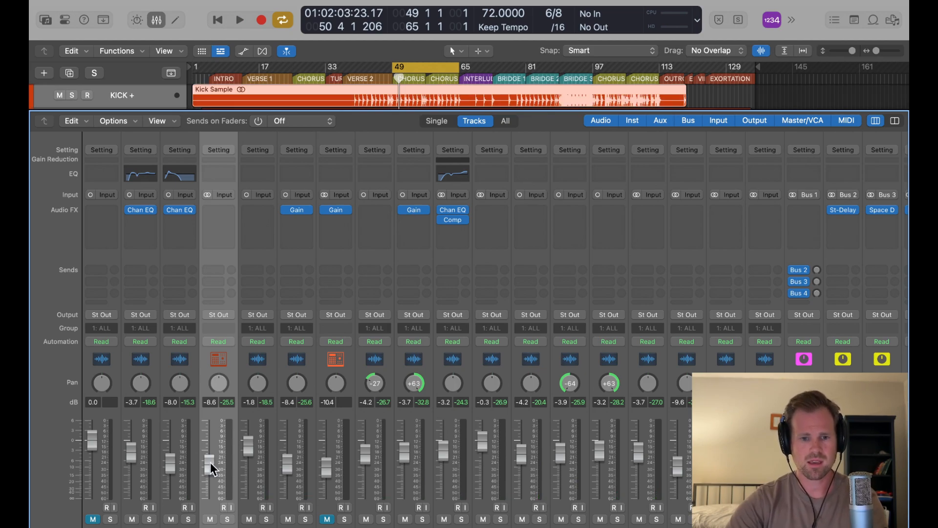
{"action": "left_click", "coordinate": [125, 119]}
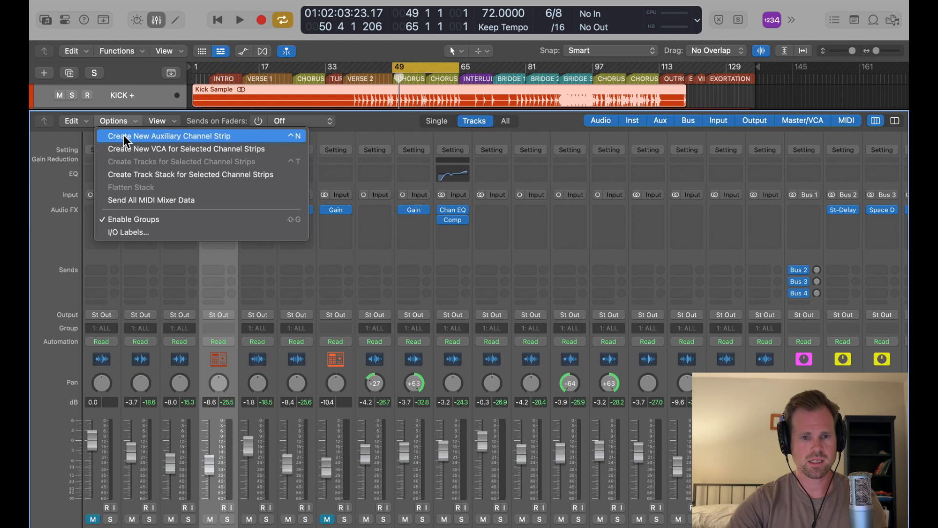
{"action": "left_click", "coordinate": [123, 136]}
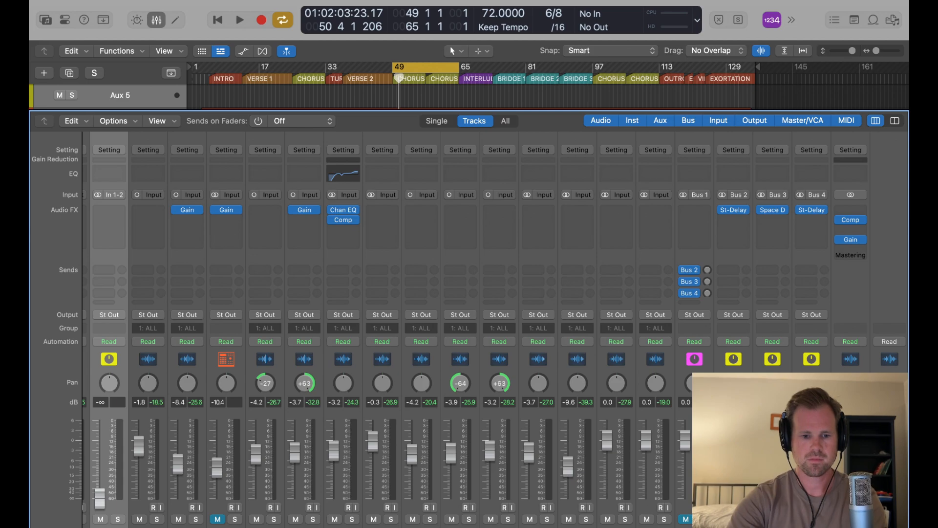
- Name the new auxiliary strip KICK BUS and color it orange-red to match the drum channels
{"action": "key", "text": "alt+c"}
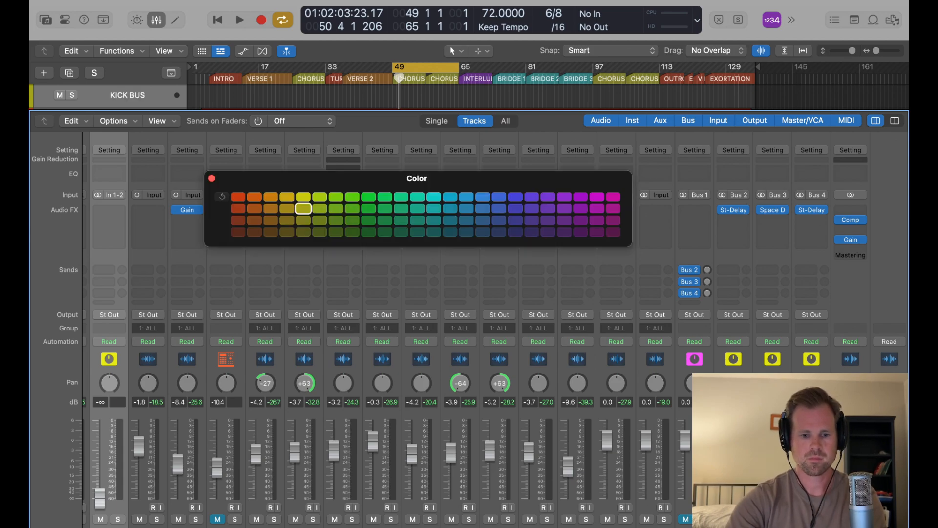
{"action": "left_click", "coordinate": [236, 197]}
{"action": "left_click", "coordinate": [210, 179]}
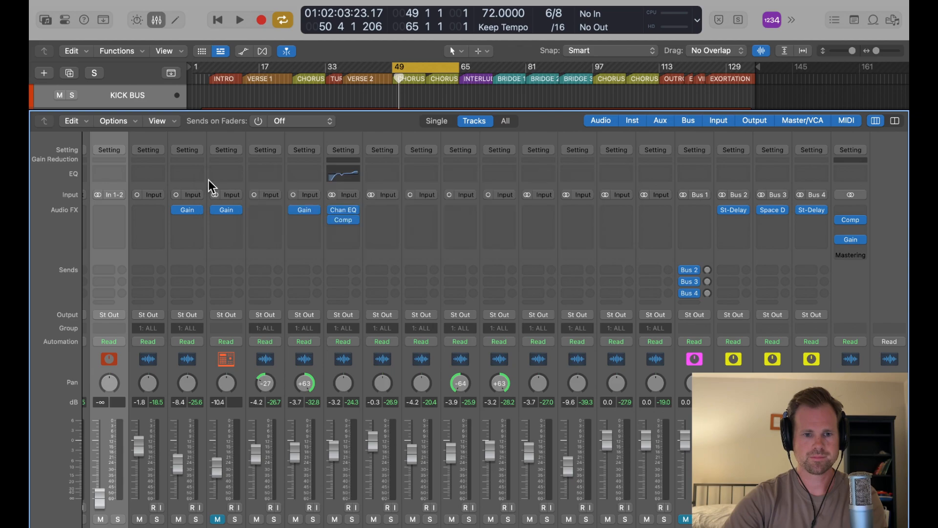
- Route the outputs of Kick In, Kick Out and KICK + to Bus 5
{"action": "scroll", "coordinate": [230, 251], "scroll_direction": "left", "scroll_amount": 4}
{"action": "left_click", "coordinate": [154, 521]}
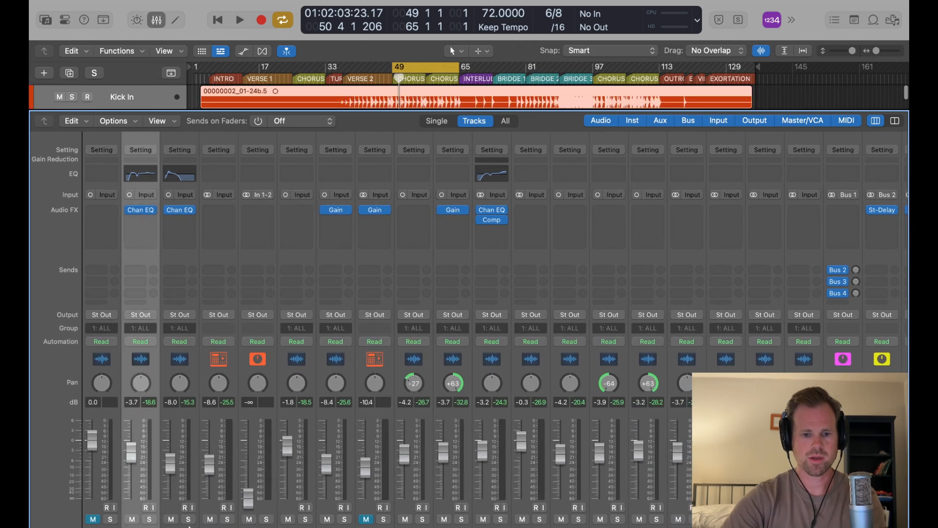
{"action": "left_click", "coordinate": [140, 315]}
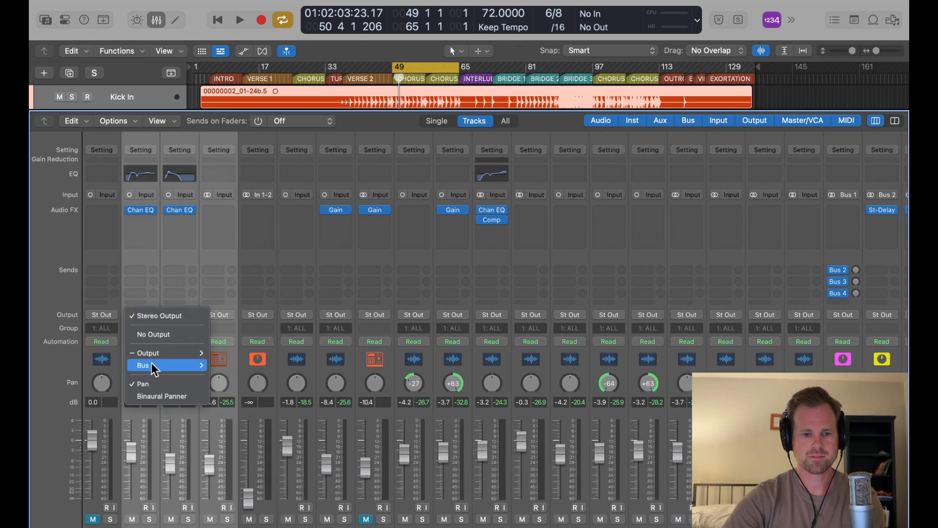
{"action": "mouse_move", "coordinate": [152, 365]}
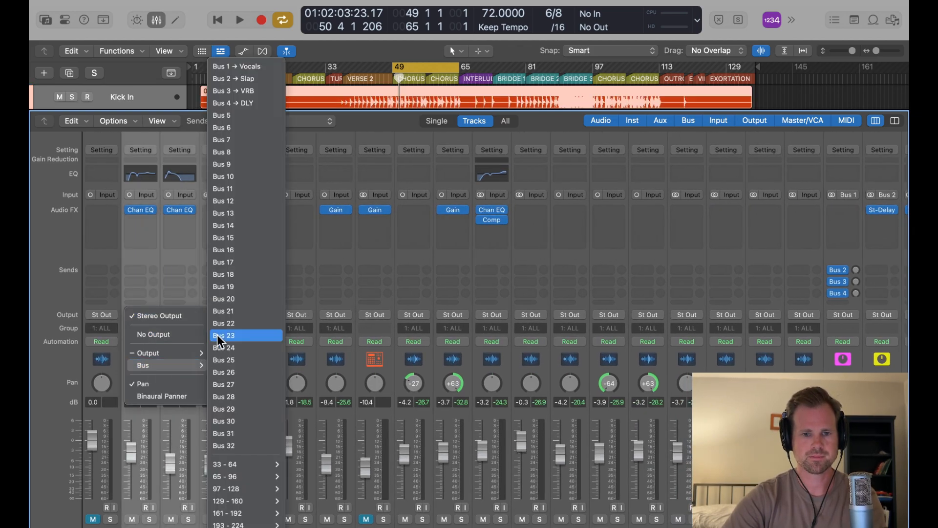
{"action": "left_click", "coordinate": [275, 115]}
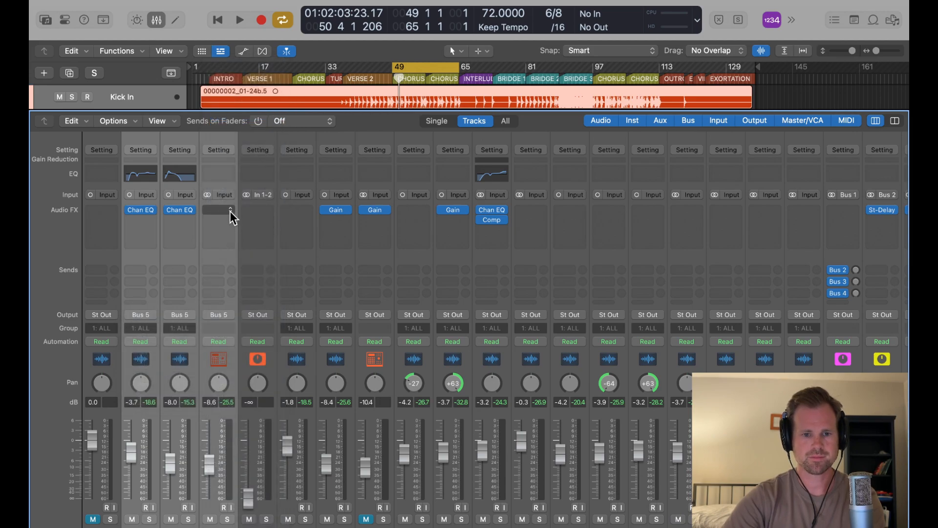
{"action": "left_click", "coordinate": [224, 196]}
{"action": "mouse_move", "coordinate": [229, 220]}
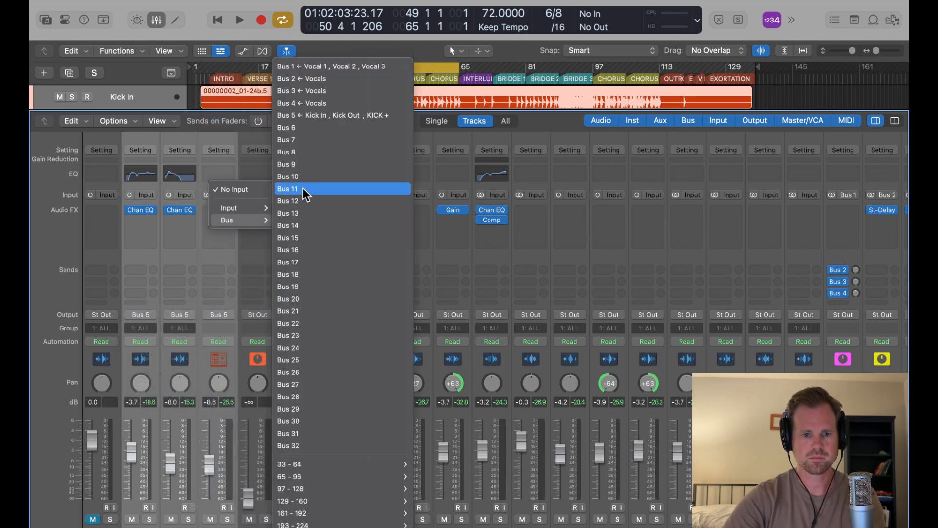
{"action": "left_click", "coordinate": [324, 119]}
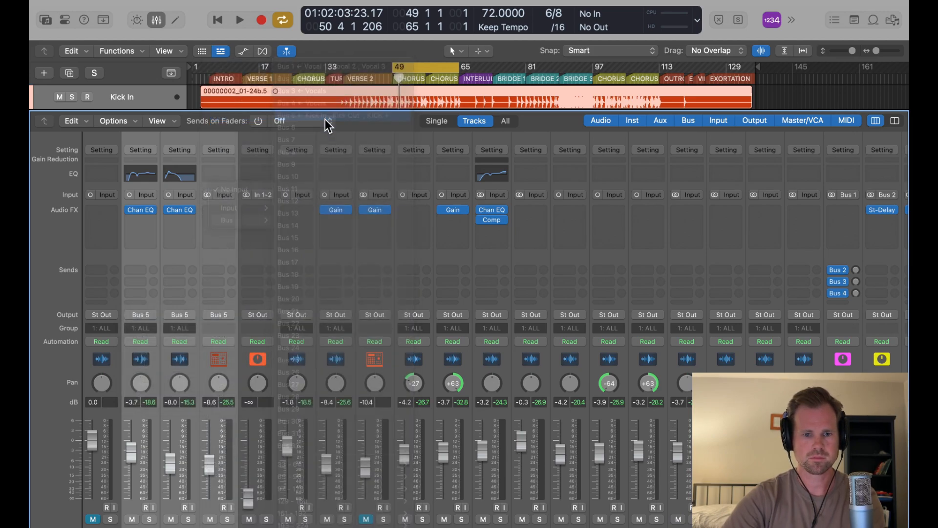
{"action": "left_click", "coordinate": [252, 525]}
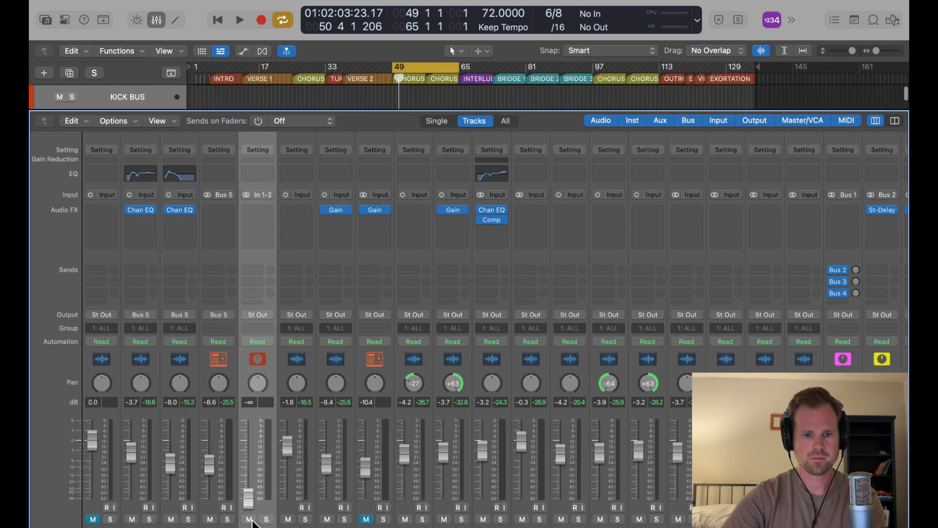
{"action": "left_click", "coordinate": [214, 190]}
{"action": "left_click", "coordinate": [231, 210]}
- Set the KICK BUS strip's input to Bus 5 and its fader to 0 dB
{"action": "left_click", "coordinate": [260, 194]}
{"action": "mouse_move", "coordinate": [272, 242]}
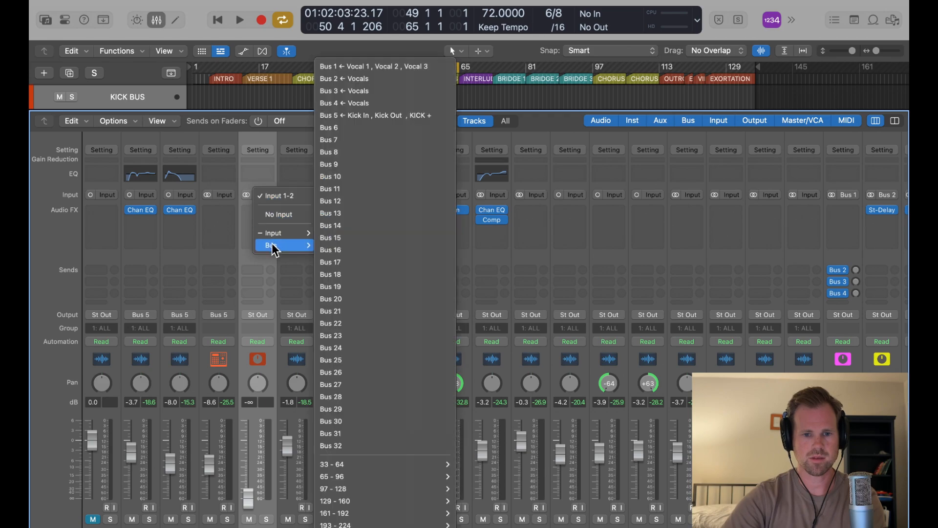
{"action": "left_click", "coordinate": [389, 115]}
{"action": "left_click", "coordinate": [255, 497], "text": "alt"}
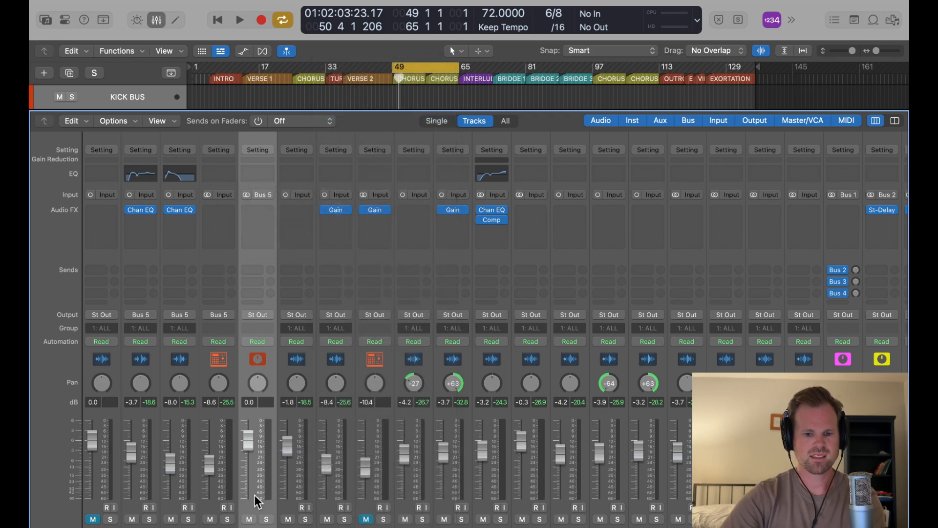
- Play the chorus loop and briefly solo the KICK BUS to check that the combined kicks come through
{"action": "key", "text": "space"}
{"action": "left_click", "coordinate": [266, 519]}
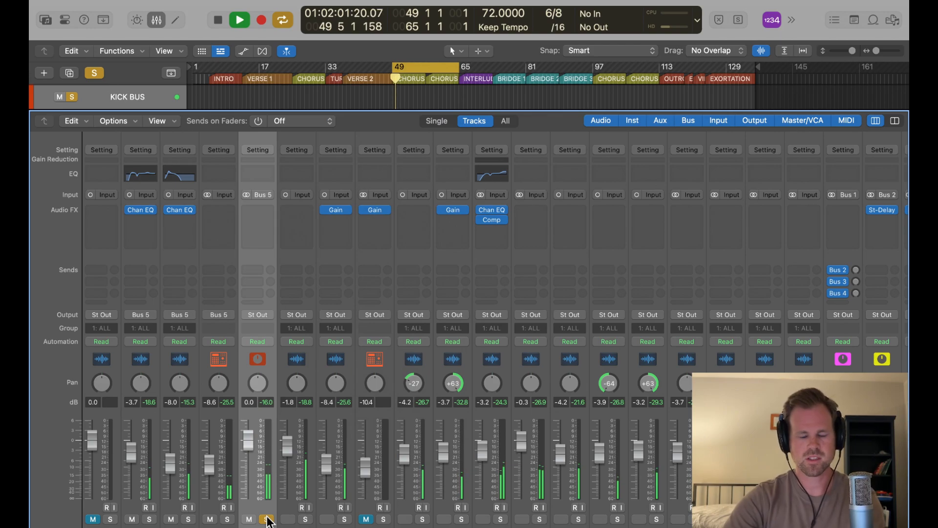
{"action": "left_click", "coordinate": [266, 519]}
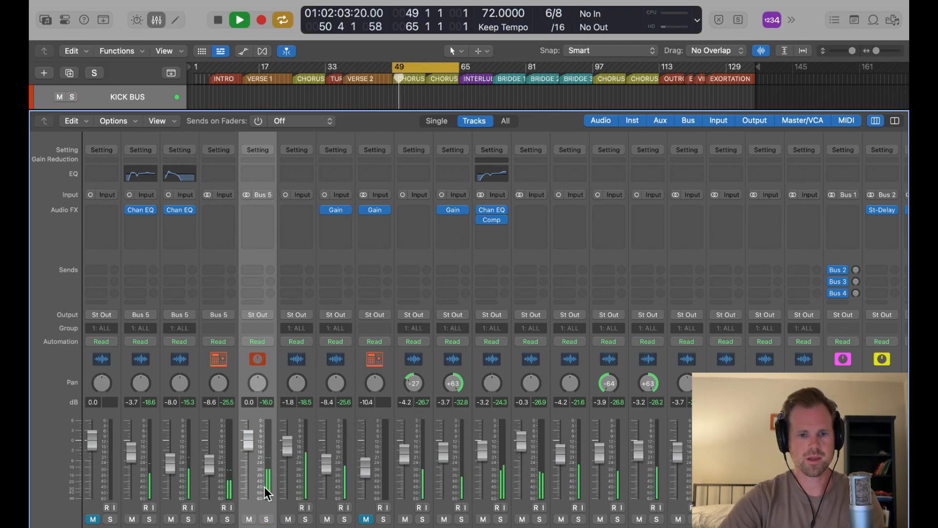
- Insert a stereo Channel EQ on the KICK BUS and solo the bus
{"action": "left_click", "coordinate": [252, 213]}
{"action": "mouse_move", "coordinate": [282, 261]}
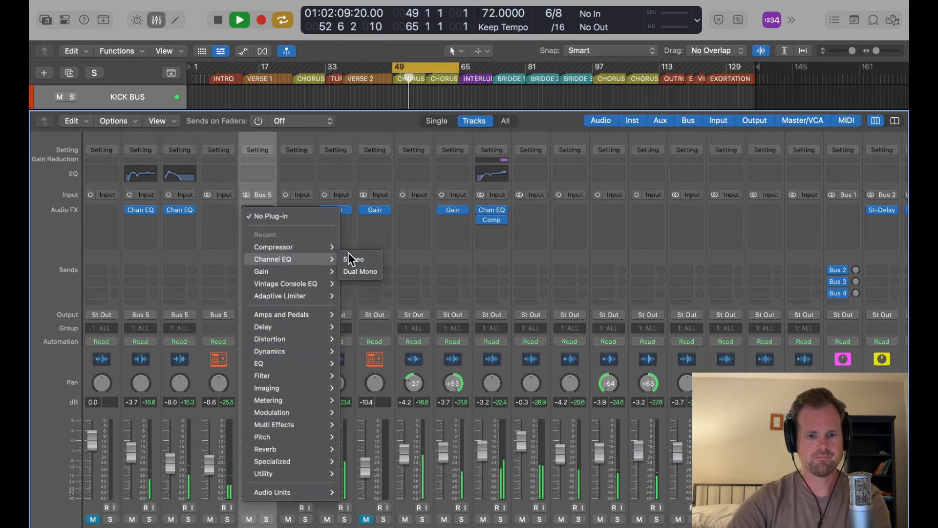
{"action": "left_click", "coordinate": [349, 254]}
{"action": "left_click_drag", "start_coordinate": [557, 164], "coordinate": [352, 155]}
{"action": "key", "text": "s"}
- Cut the kick bus mids by 6.4 dB at 520 Hz with a Q of 0.33 in the Channel EQ
{"action": "left_click_drag", "start_coordinate": [421, 281], "coordinate": [423, 267]}
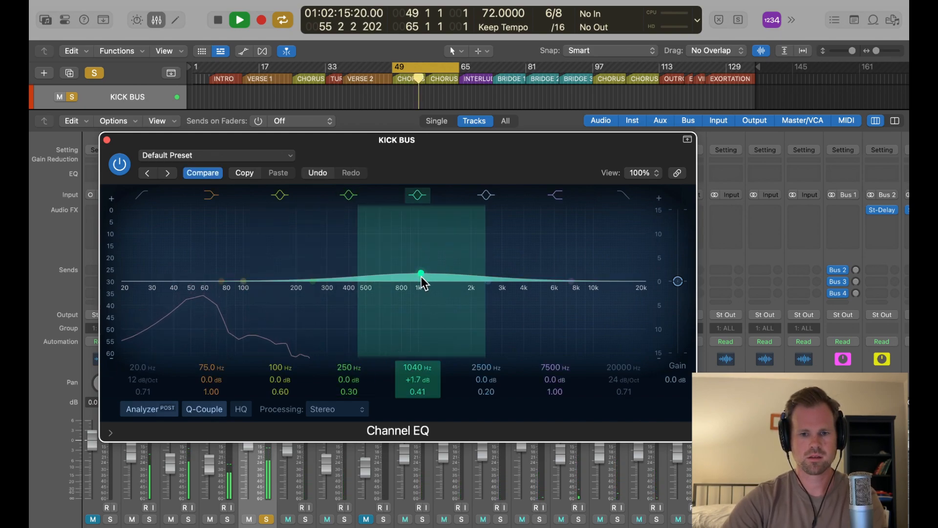
{"action": "left_click", "coordinate": [421, 275], "text": "alt"}
{"action": "left_click_drag", "start_coordinate": [311, 280], "coordinate": [371, 195]}
{"action": "mouse_move", "coordinate": [347, 380]}
{"action": "left_mouse_down"}
{"action": "mouse_move", "coordinate": [347, 418]}
{"action": "mouse_move", "coordinate": [348, 392]}
{"action": "left_mouse_up"}
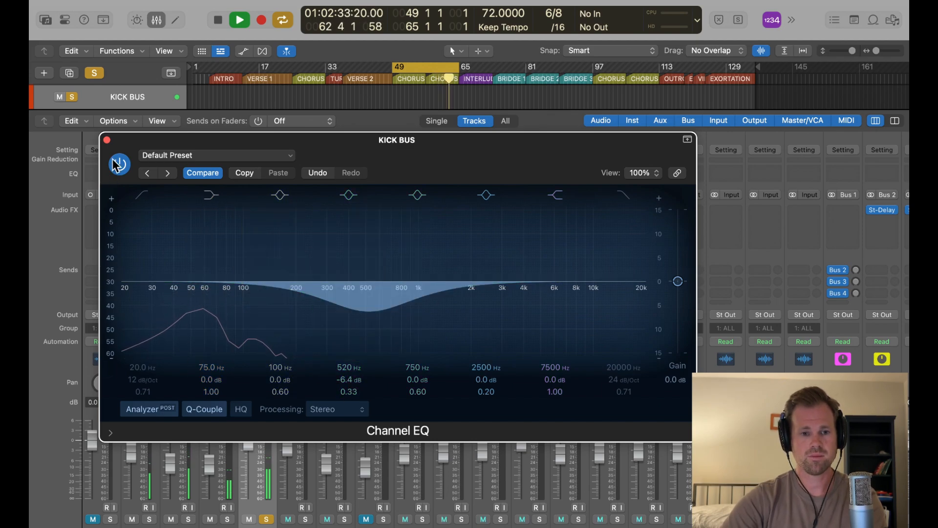
- Close the EQ, unsolo the KICK BUS and lower its fader to -3.8 dB in the full mix
{"action": "left_click", "coordinate": [107, 140]}
{"action": "key", "text": "space"}
{"action": "left_click", "coordinate": [266, 518]}
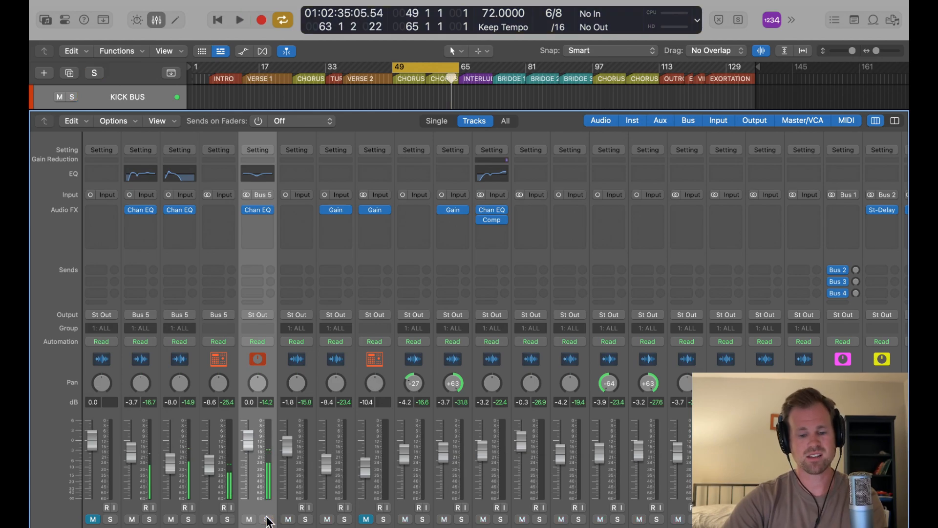
{"action": "key", "text": "space"}
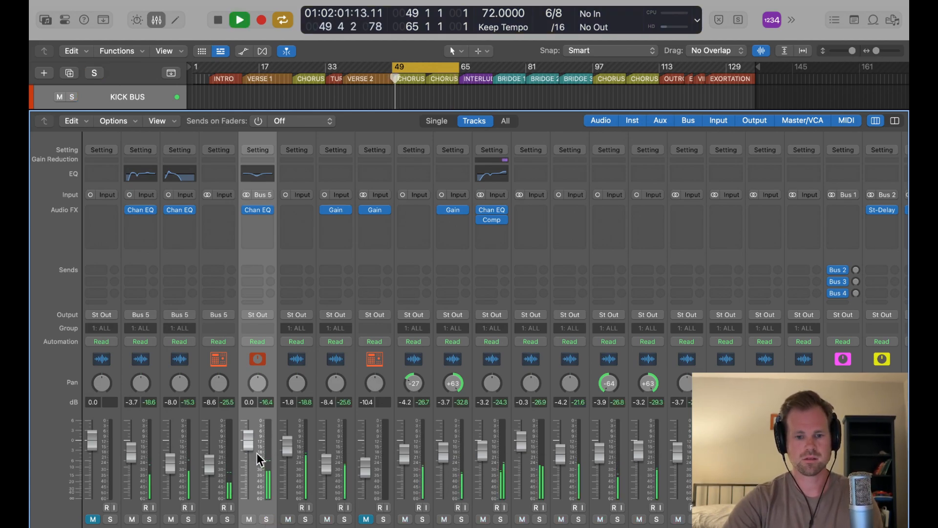
{"action": "left_click_drag", "start_coordinate": [248, 441], "coordinate": [248, 453]}
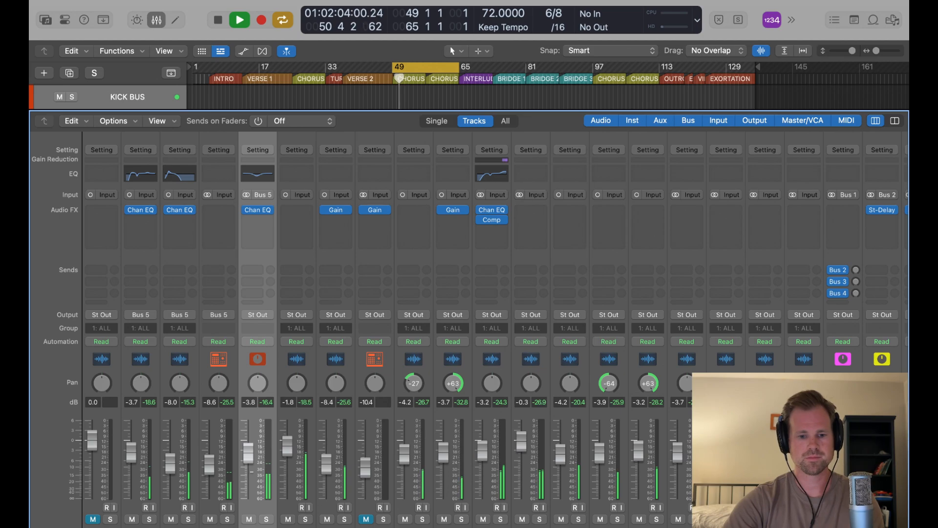
- Insert a stereo Compressor after the KICK BUS EQ and choose the Vintage VCA circuit type
{"action": "left_click", "coordinate": [264, 223]}
{"action": "mouse_move", "coordinate": [268, 268]}
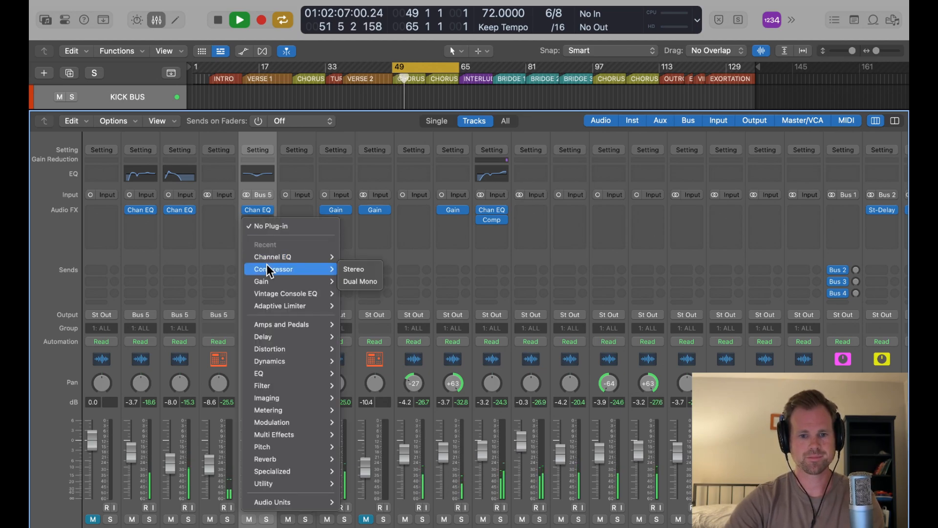
{"action": "left_click", "coordinate": [365, 268]}
{"action": "left_click_drag", "start_coordinate": [584, 112], "coordinate": [405, 118]}
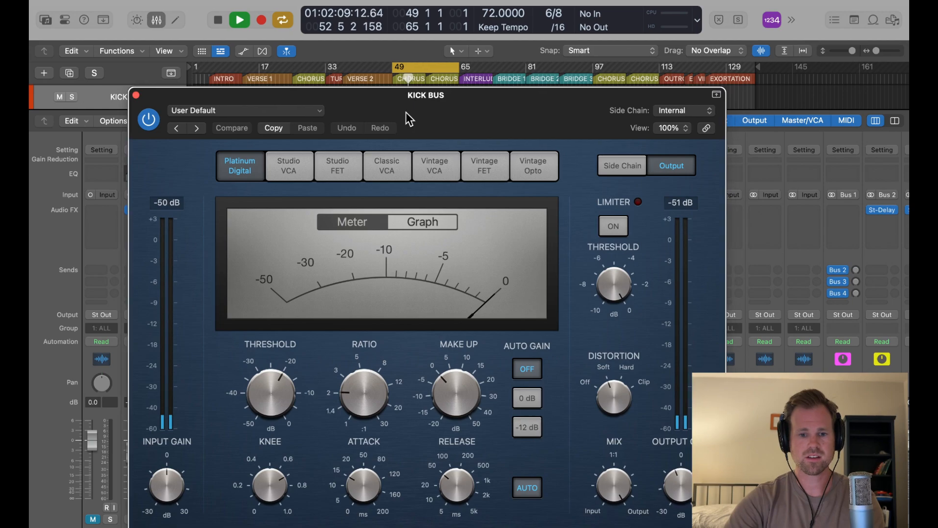
{"action": "left_click", "coordinate": [426, 172]}
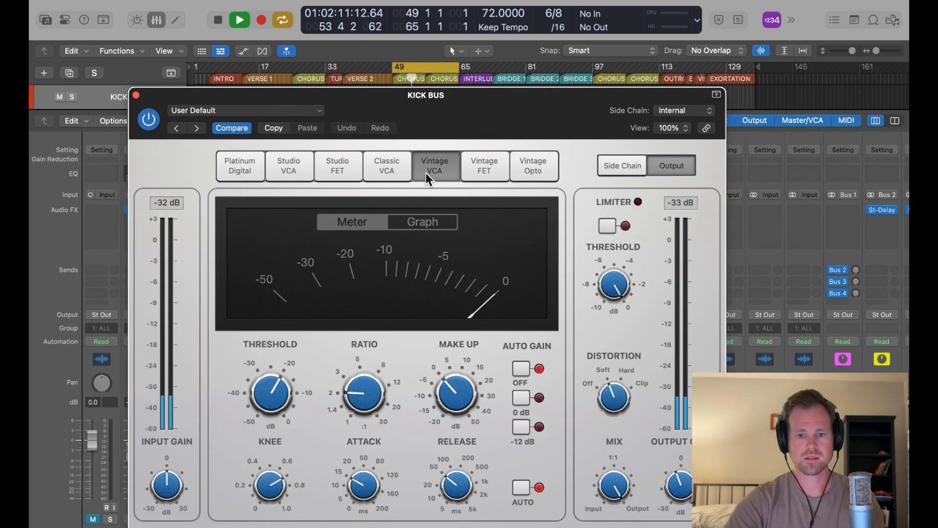
- Set the kick bus compressor's threshold to -37.5 dB and its attack to about 113 ms
{"action": "left_click_drag", "start_coordinate": [279, 390], "coordinate": [281, 406]}
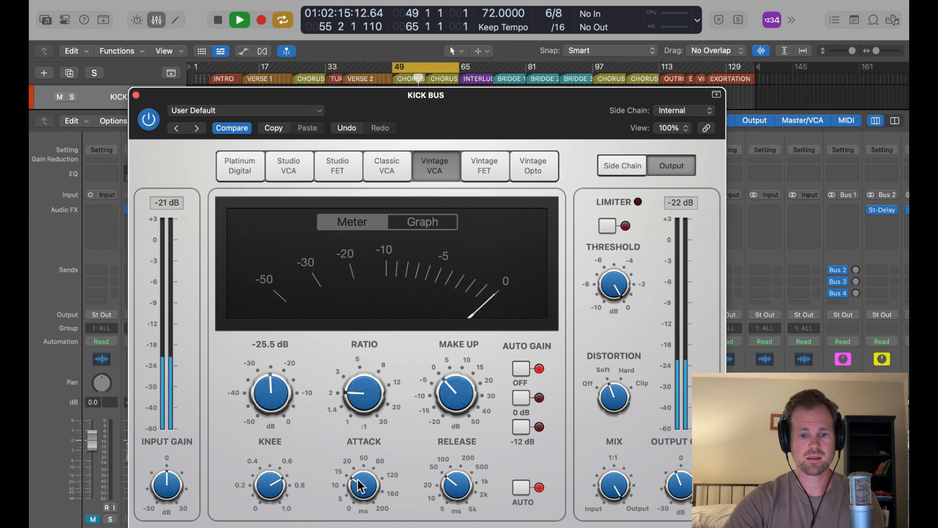
{"action": "left_click_drag", "start_coordinate": [360, 485], "coordinate": [363, 443]}
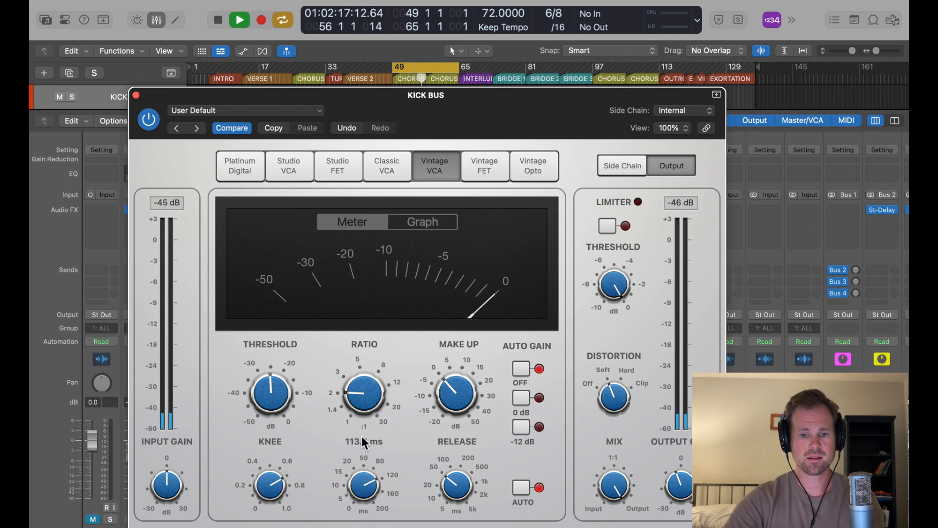
{"action": "mouse_move", "coordinate": [282, 397]}
{"action": "left_mouse_down"}
{"action": "mouse_move", "coordinate": [283, 428]}
{"action": "mouse_move", "coordinate": [271, 400]}
{"action": "left_mouse_up"}
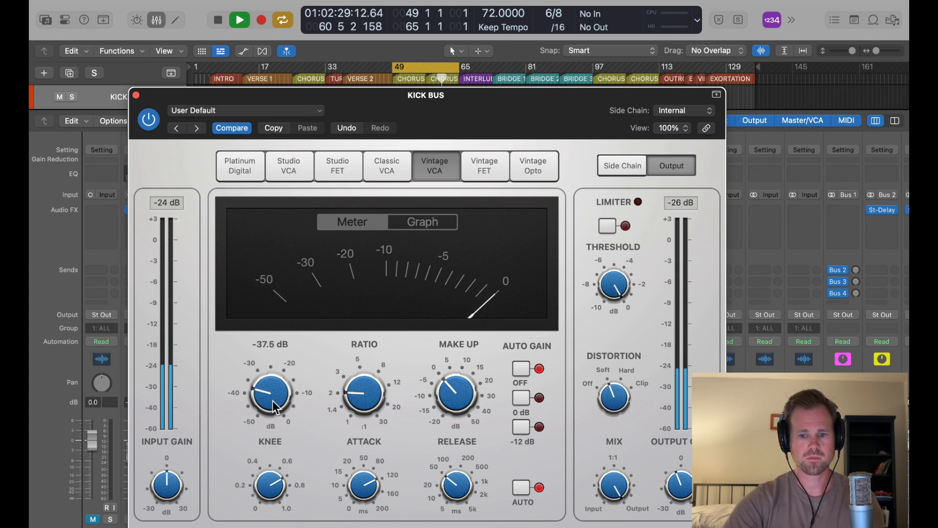
- Set the kick bus compressor's release to 17 ms and make-up gain to 2.5 dB, and close the plug-in
{"action": "left_click_drag", "start_coordinate": [458, 491], "coordinate": [459, 505]}
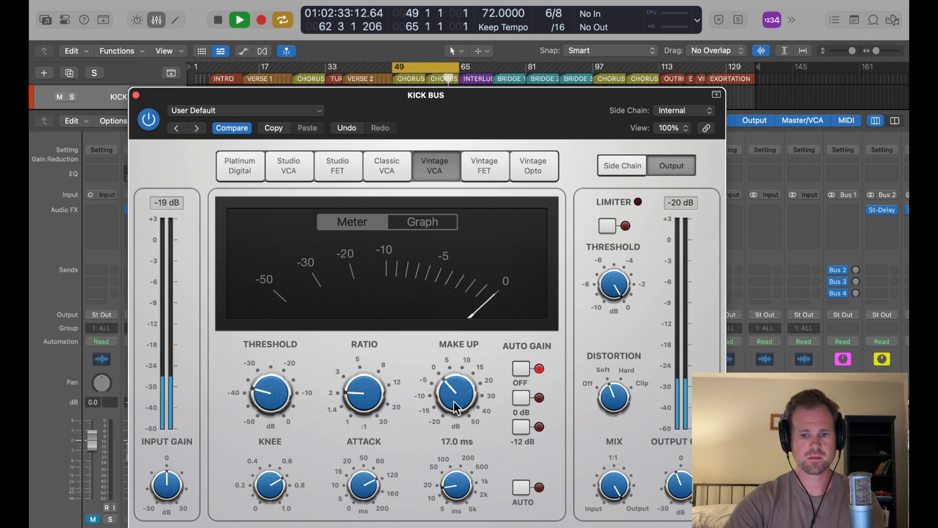
{"action": "left_click_drag", "start_coordinate": [453, 400], "coordinate": [453, 394]}
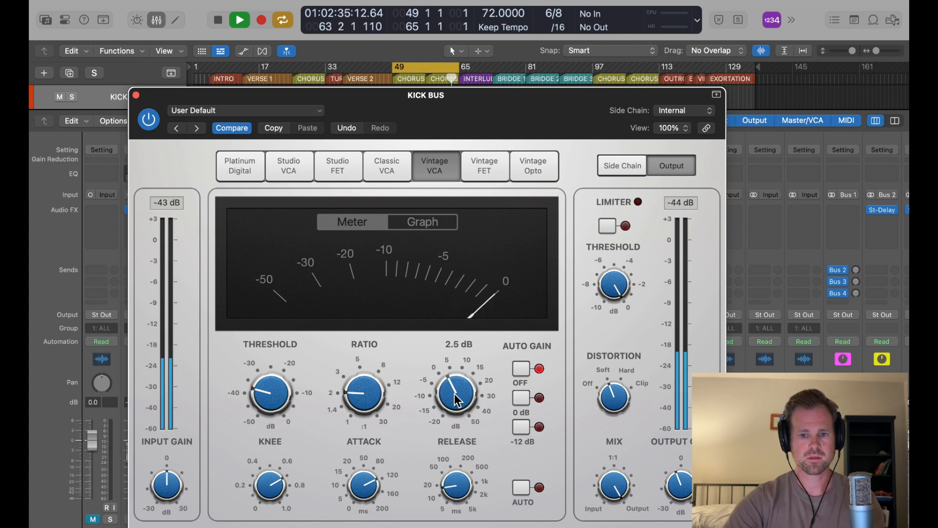
{"action": "left_click", "coordinate": [136, 95]}
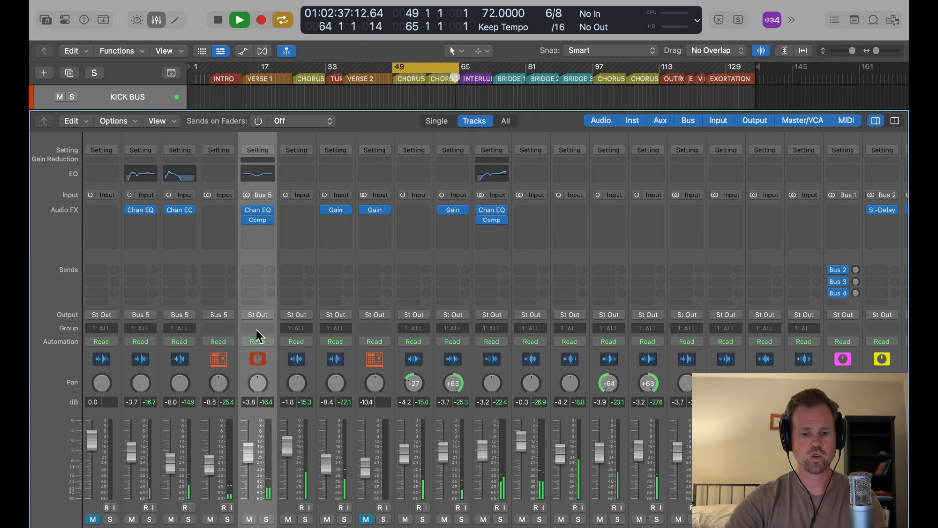
- Lower the KICK BUS fader to -8.4 dB while the chorus loops, and stop playback
{"action": "left_click_drag", "start_coordinate": [255, 451], "coordinate": [250, 477]}
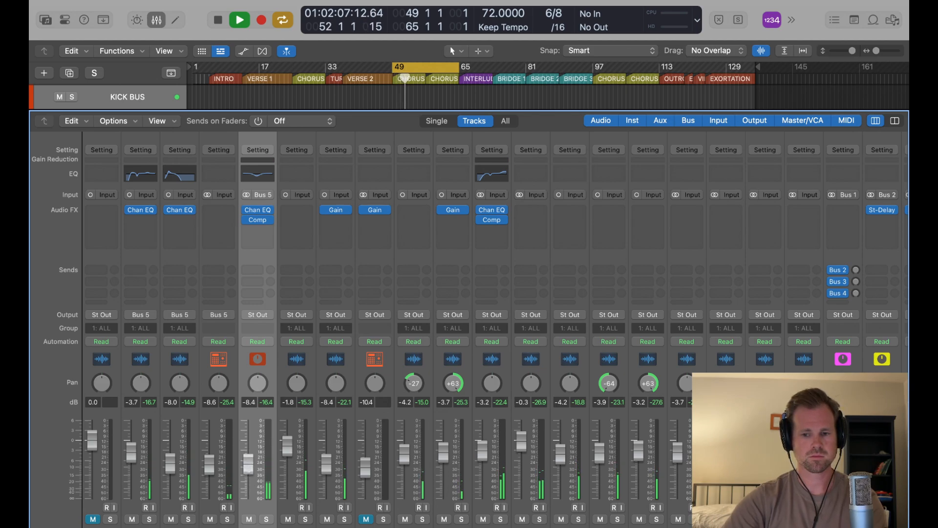
{"action": "key", "text": "space"}
- Insert a stereo Vintage Tube EQ in the empty effect slot below the KICK BUS Compressor
{"action": "left_click", "coordinate": [257, 230]}
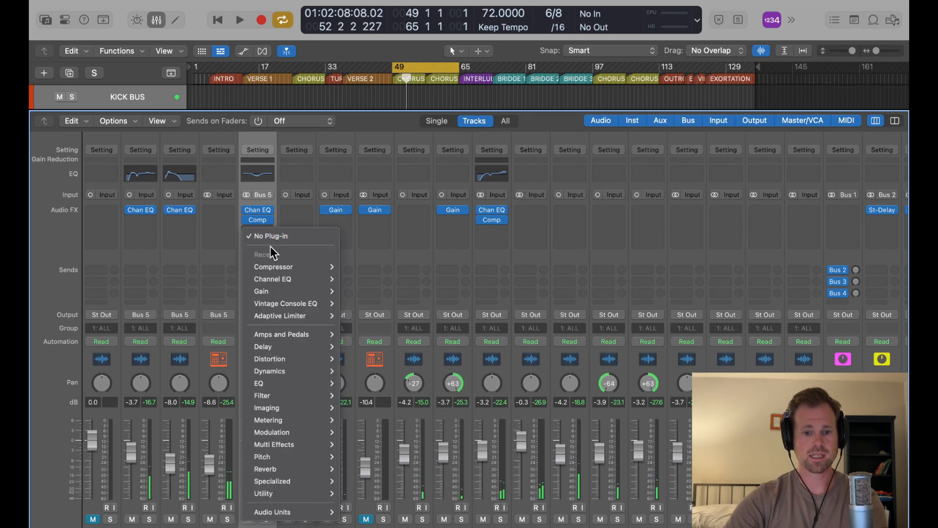
{"action": "mouse_move", "coordinate": [288, 381]}
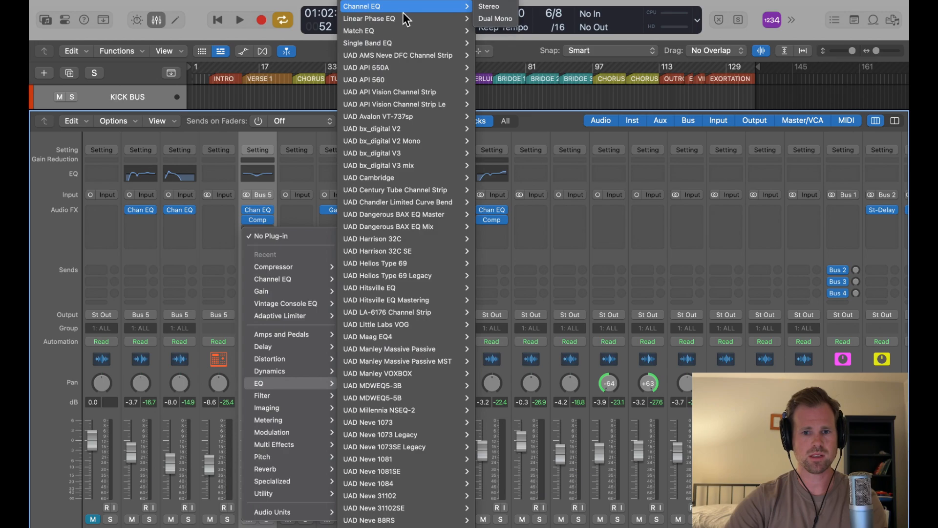
{"action": "mouse_move", "coordinate": [405, 27]}
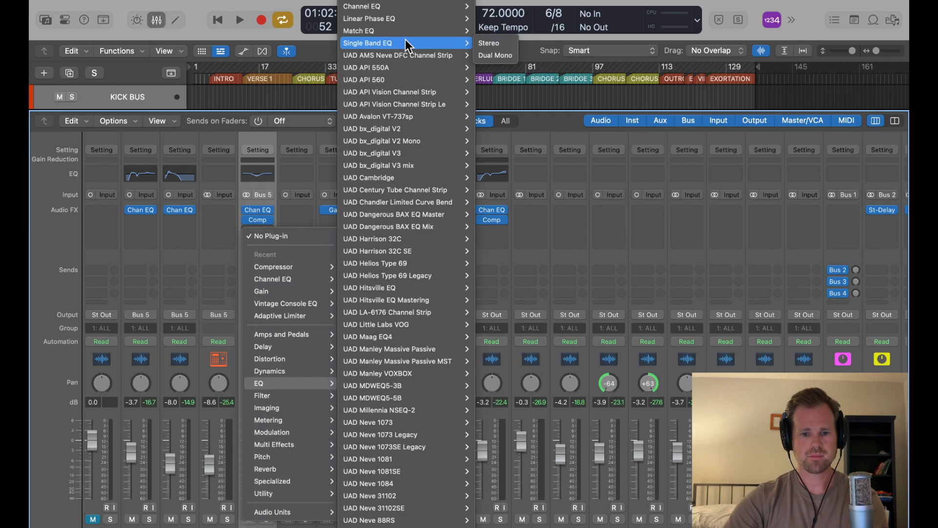
{"action": "scroll", "coordinate": [429, 192], "scroll_direction": "down", "scroll_amount": 10}
{"action": "scroll", "coordinate": [429, 192], "scroll_direction": "up", "scroll_amount": 10}
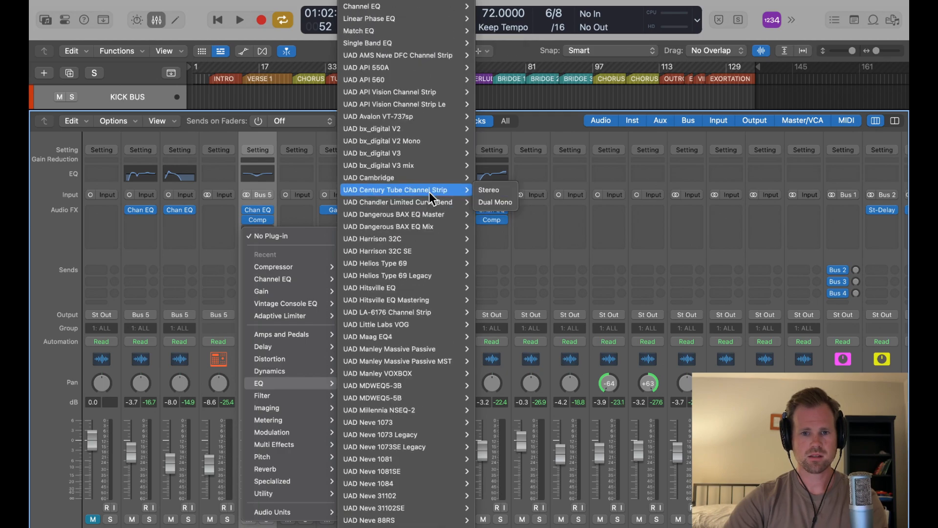
{"action": "scroll", "coordinate": [428, 150], "scroll_direction": "down", "scroll_amount": 5}
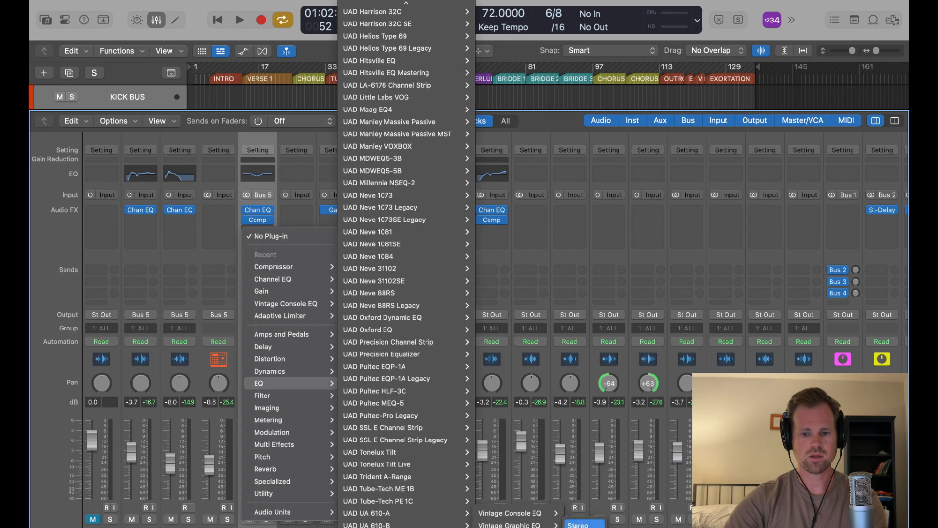
{"action": "left_click", "coordinate": [581, 524]}
{"action": "left_click_drag", "start_coordinate": [630, 131], "coordinate": [454, 128]}
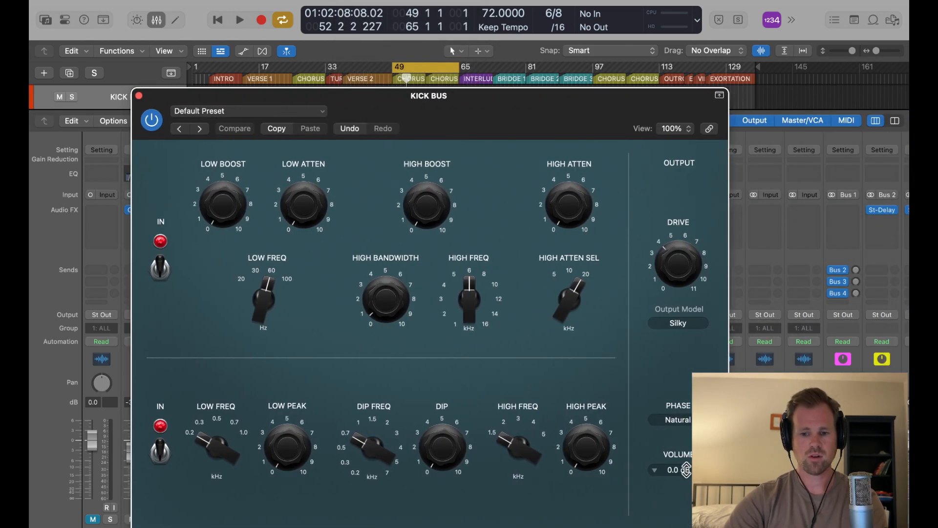
- Set the Tube EQ's output volume to -1.0 dB and raise the 60 Hz low boost to about 4
{"action": "left_click_drag", "start_coordinate": [686, 469], "coordinate": [686, 471]}
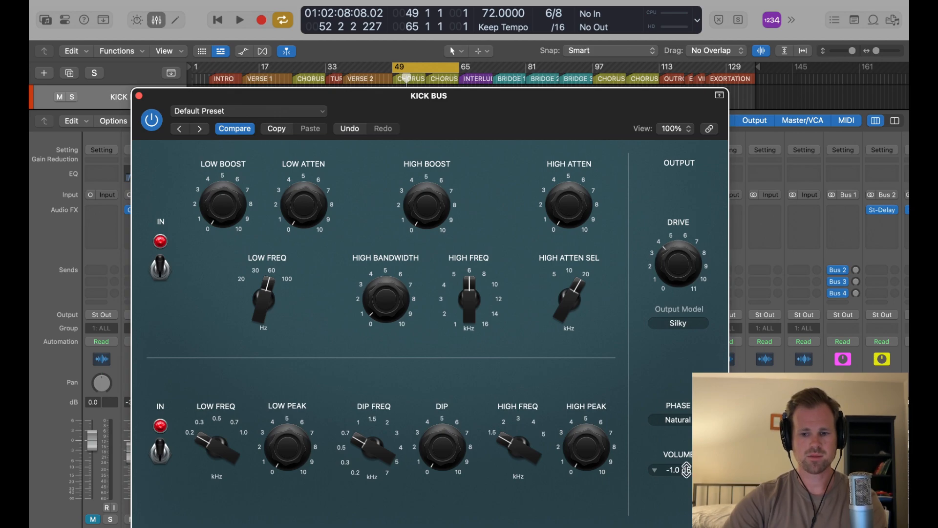
{"action": "key", "text": "space"}
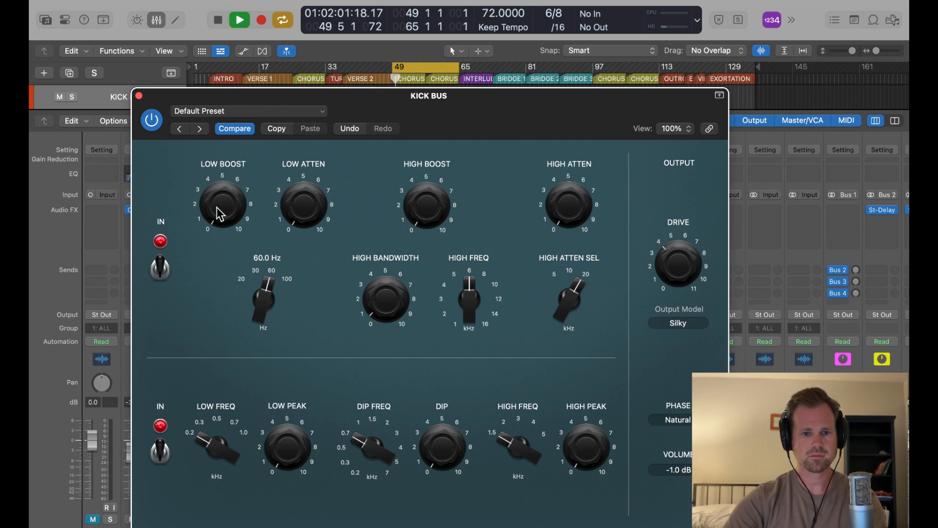
{"action": "mouse_move", "coordinate": [222, 210]}
{"action": "key", "text": "space"}
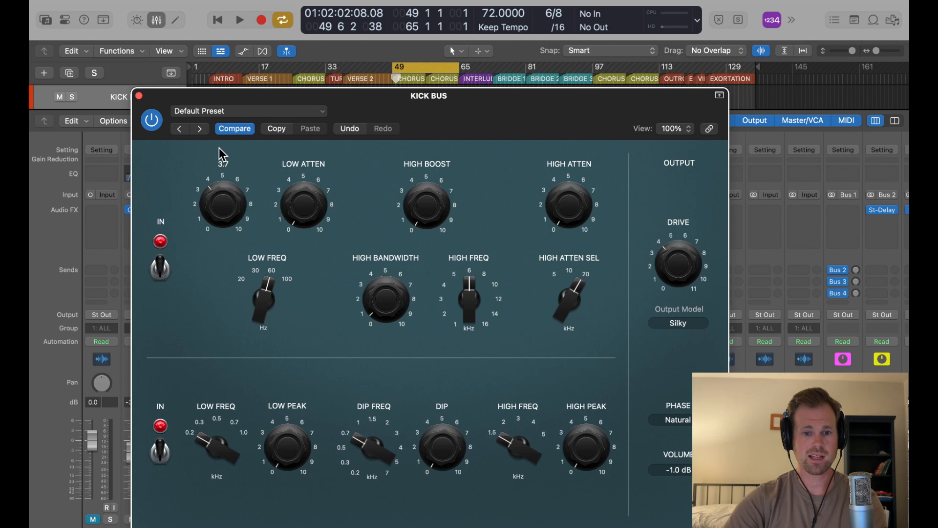
- Set the Tube EQ's low attenuation to 1.7 and low boost to about 6 during playback, and close the plug-in
{"action": "left_click_drag", "start_coordinate": [289, 184], "coordinate": [294, 174]}
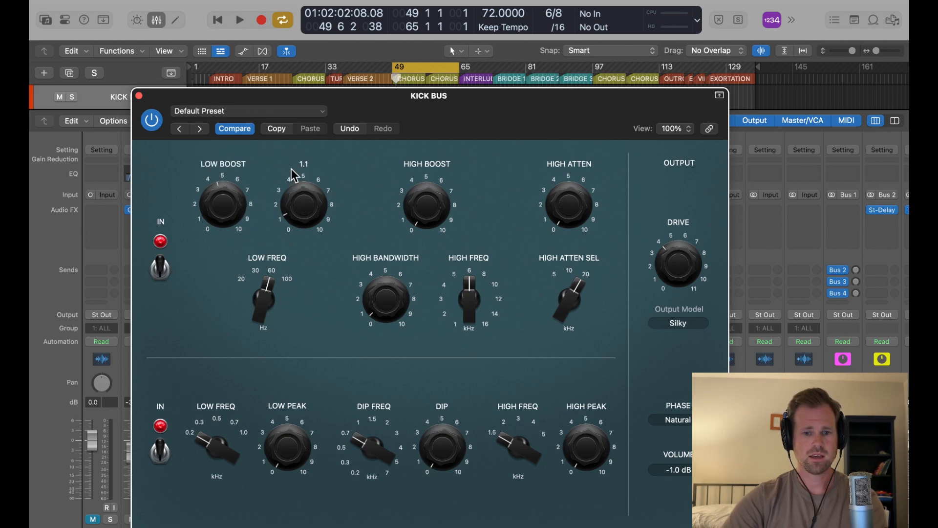
{"action": "key", "text": "space"}
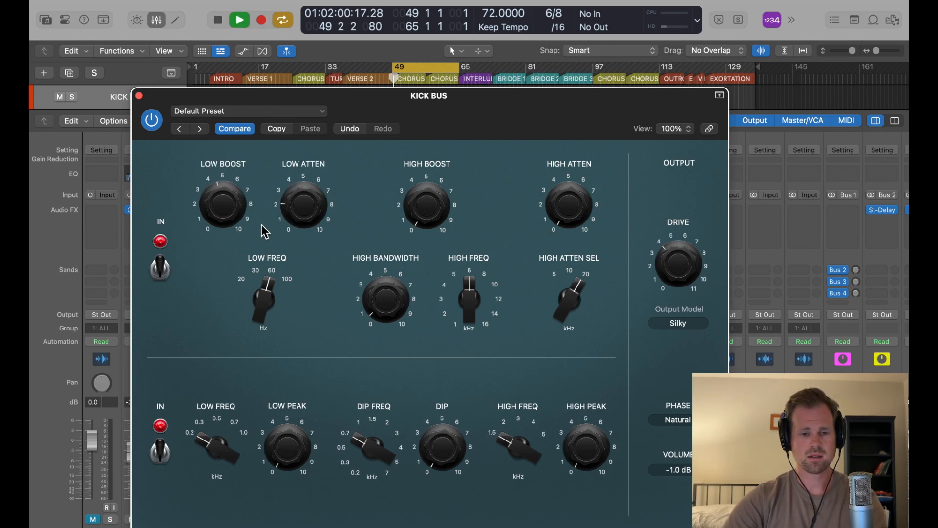
{"action": "mouse_move", "coordinate": [232, 216]}
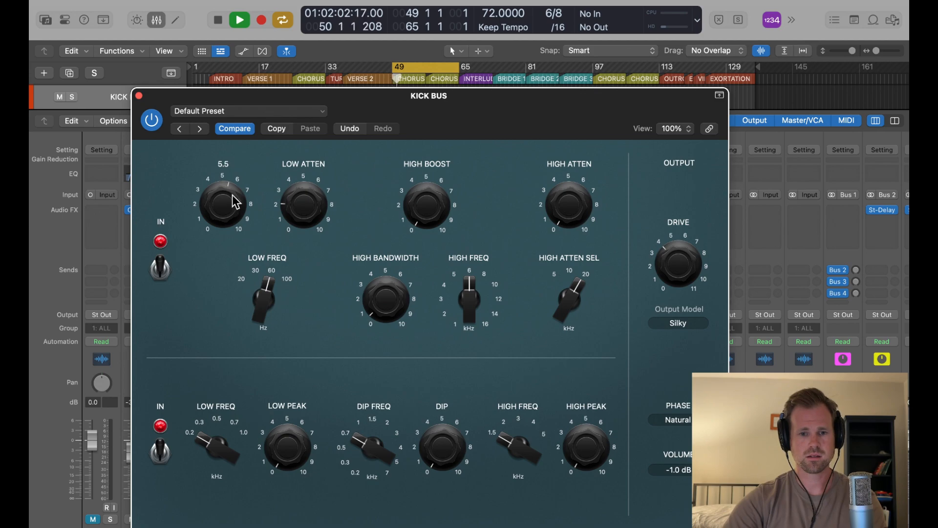
{"action": "left_click_drag", "start_coordinate": [316, 213], "coordinate": [317, 218]}
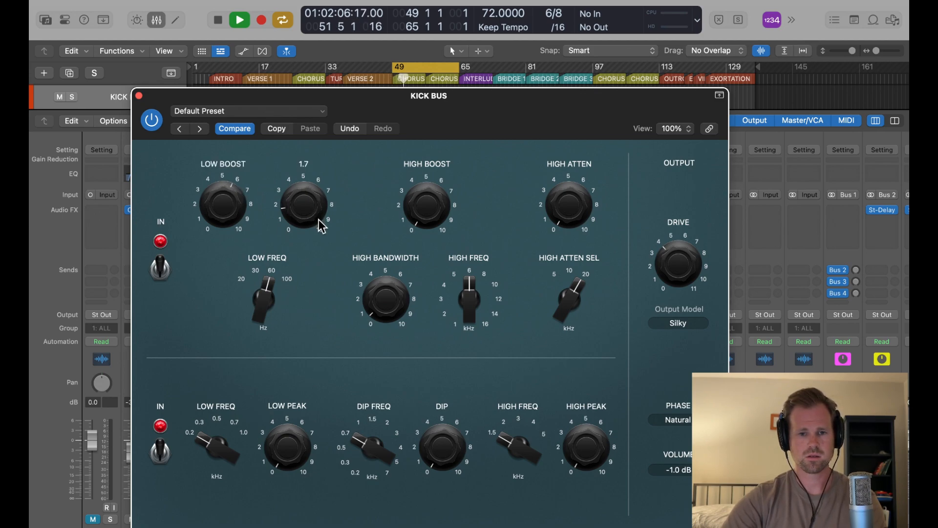
{"action": "left_click", "coordinate": [138, 95]}
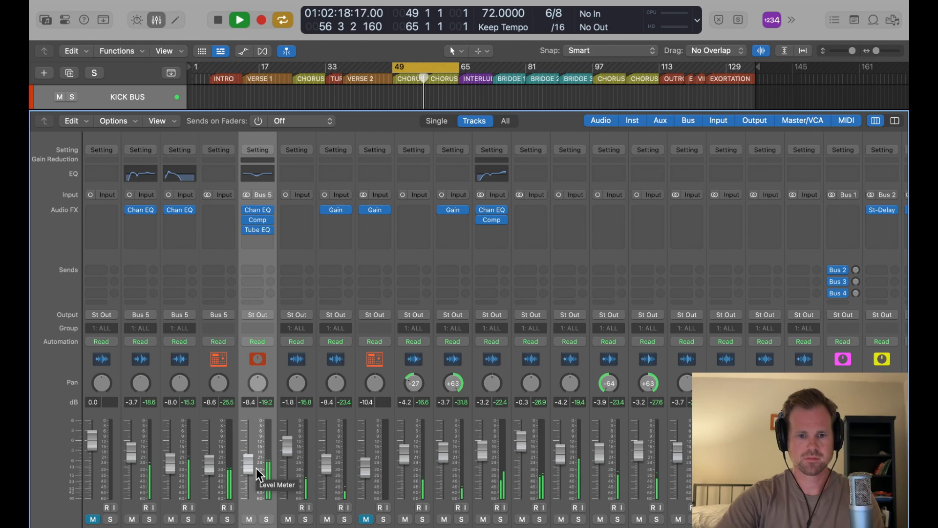
- Stop playback and move the KICK BUS Compressor below the Tube EQ in the effect chain
{"action": "key", "text": "space"}
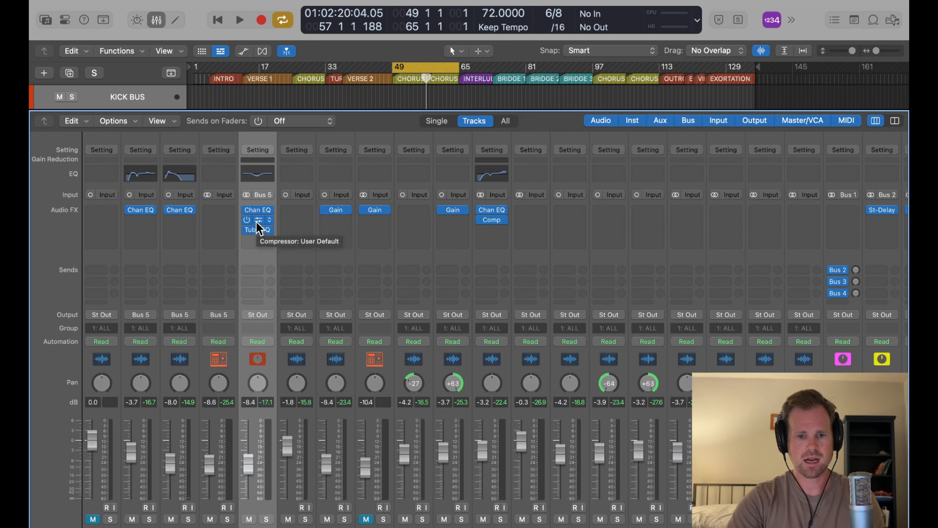
{"action": "left_click_drag", "start_coordinate": [257, 222], "coordinate": [257, 245]}
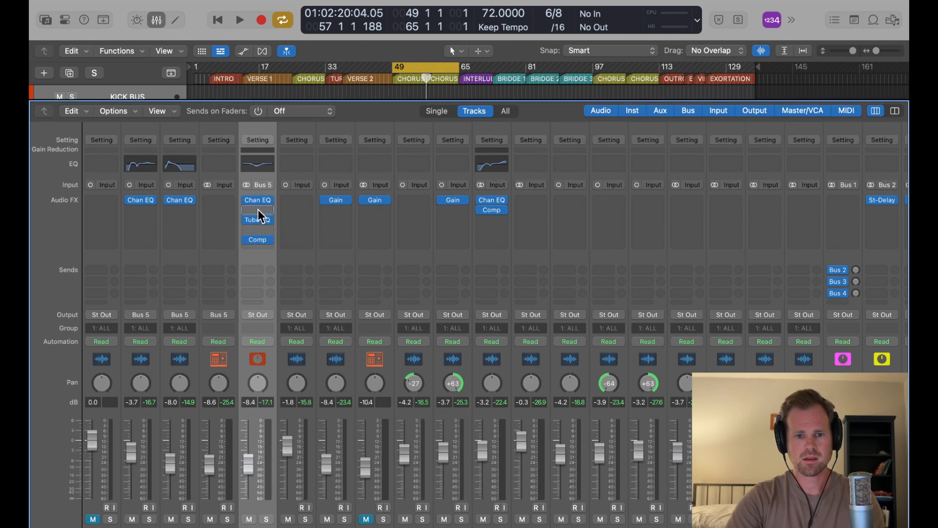
{"action": "left_click_drag", "start_coordinate": [256, 224], "coordinate": [256, 221]}
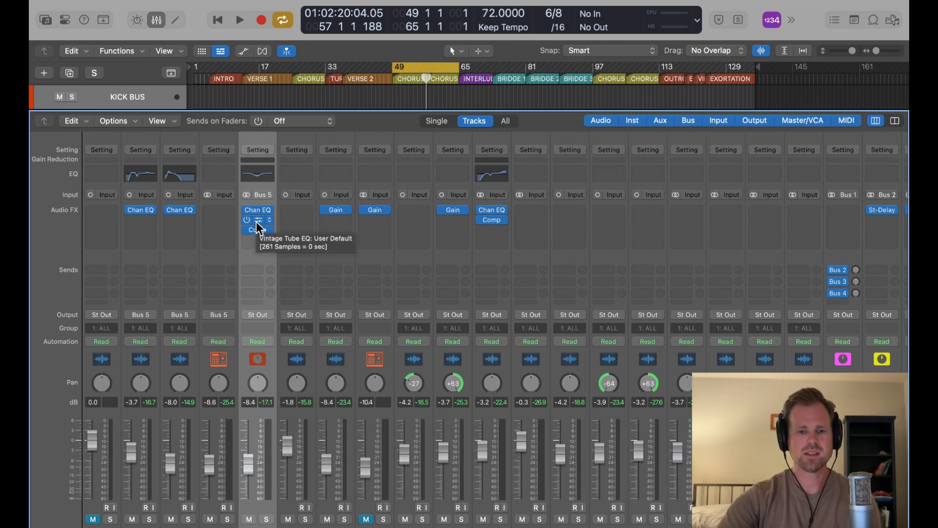
- Set the kick bus compressor's threshold to -30.5 dB while the chorus plays, and close the plug-in
{"action": "left_click", "coordinate": [259, 227]}
{"action": "key", "text": "space"}
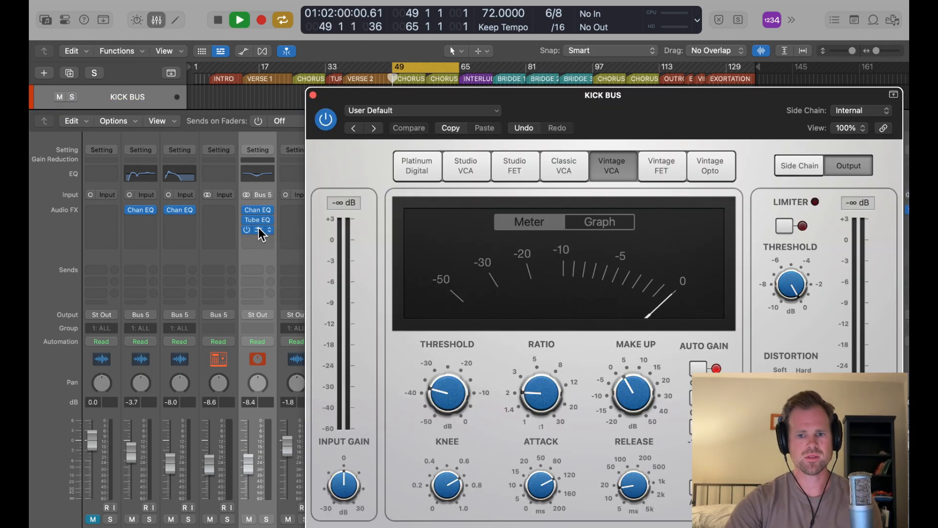
{"action": "left_click_drag", "start_coordinate": [674, 100], "coordinate": [526, 102]}
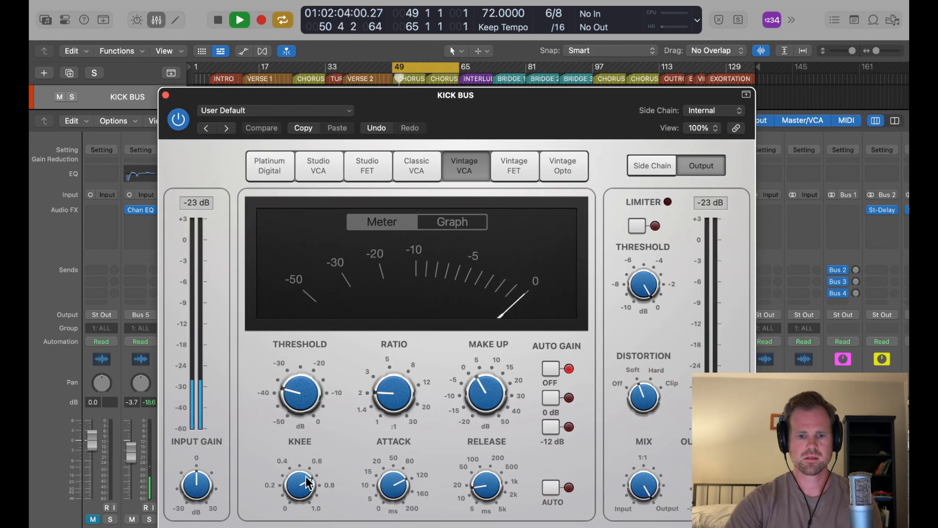
{"action": "mouse_move", "coordinate": [295, 406]}
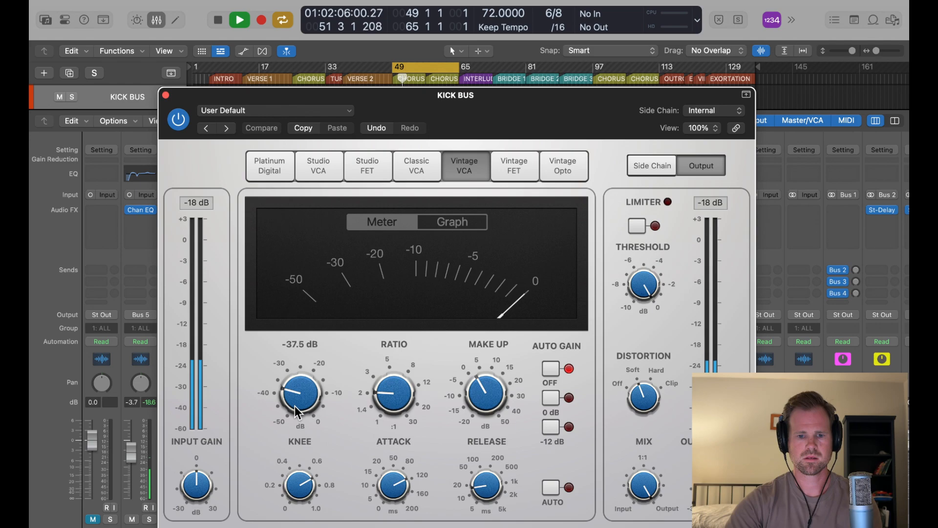
{"action": "left_click_drag", "start_coordinate": [295, 406], "coordinate": [295, 368]}
{"action": "key", "text": "space"}
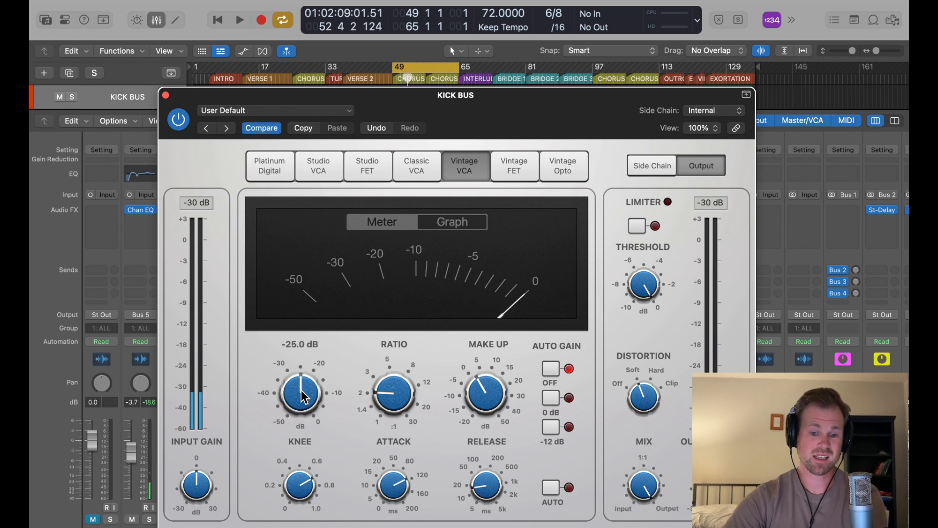
{"action": "scroll", "coordinate": [301, 390], "scroll_direction": "down", "scroll_amount": 1}
{"action": "key", "text": "space"}
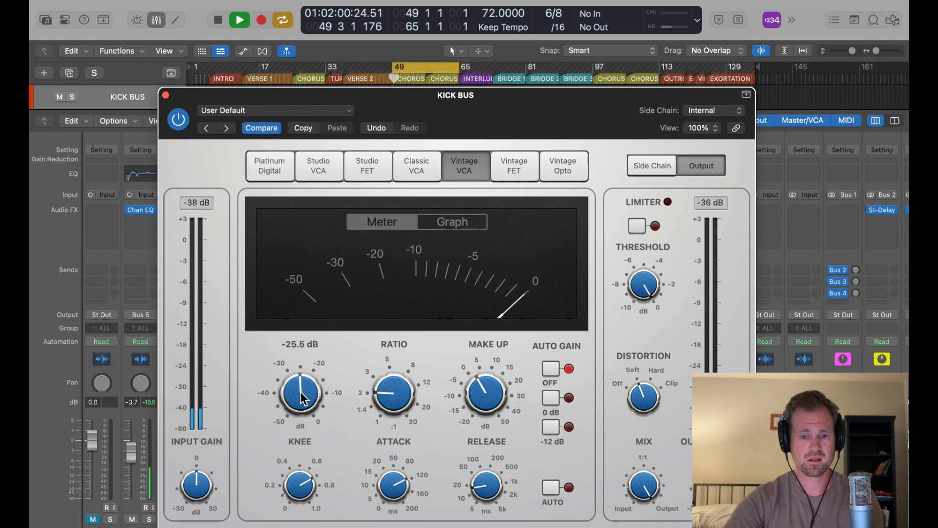
{"action": "left_click_drag", "start_coordinate": [302, 393], "coordinate": [299, 404]}
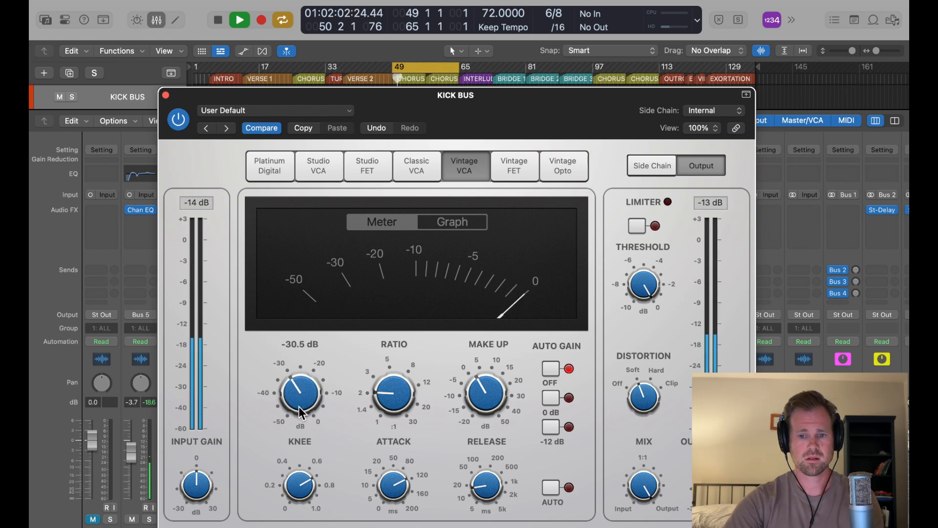
{"action": "left_click", "coordinate": [164, 96]}
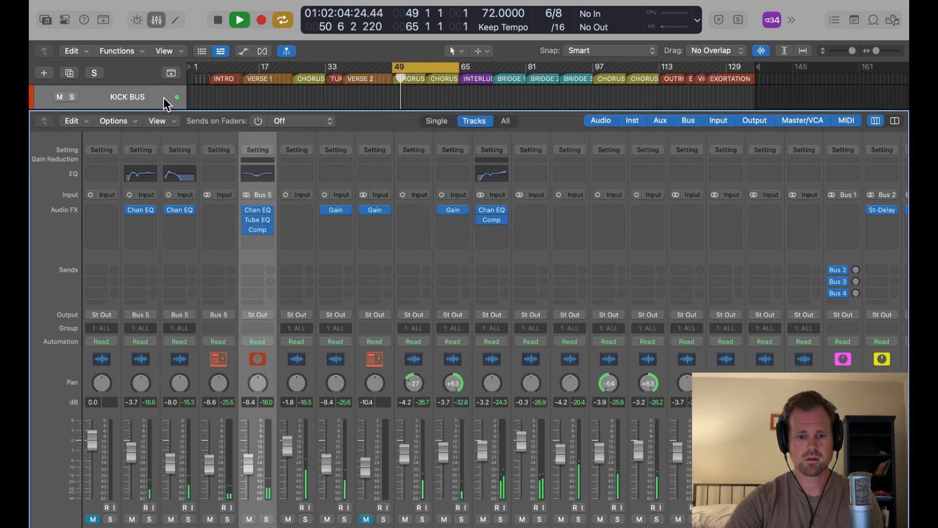
- Pull the KICK BUS fader down to -∞ and check the routing by briefly soloing the bus and its three source channels
{"action": "left_click_drag", "start_coordinate": [248, 462], "coordinate": [248, 497]}
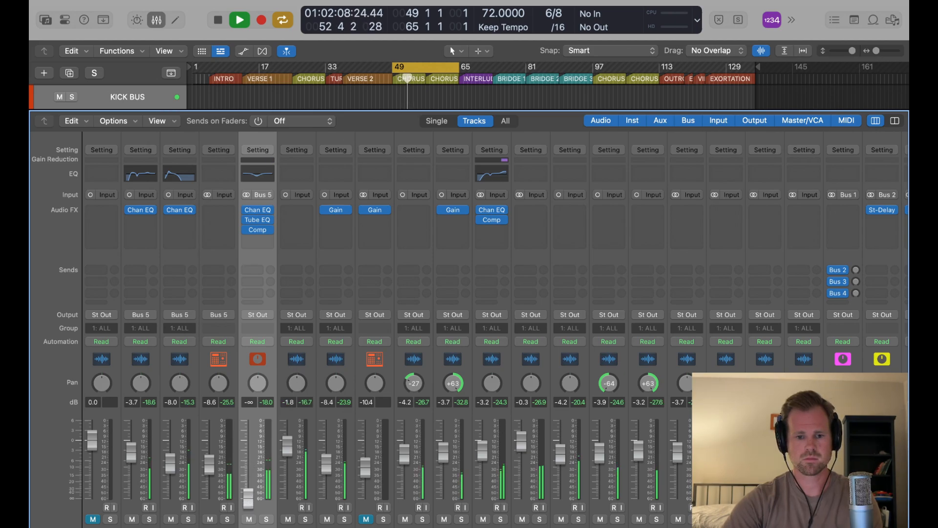
{"action": "left_click", "coordinate": [266, 518]}
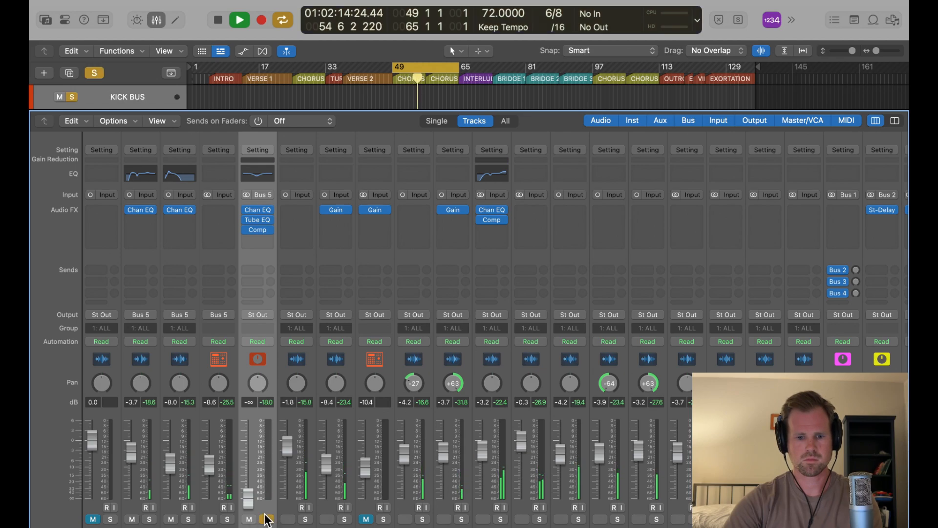
{"action": "left_click", "coordinate": [266, 518]}
{"action": "left_click_drag", "start_coordinate": [227, 519], "coordinate": [147, 522]}
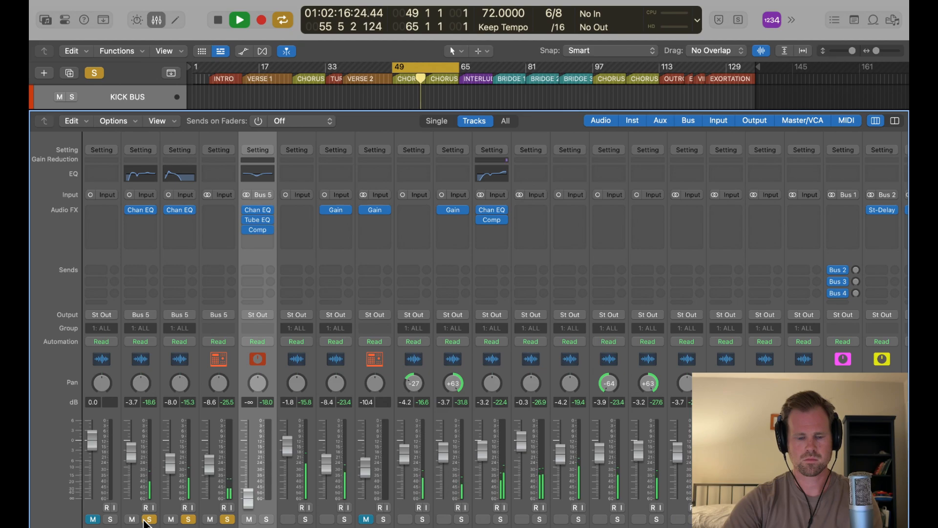
{"action": "left_click", "coordinate": [228, 520]}
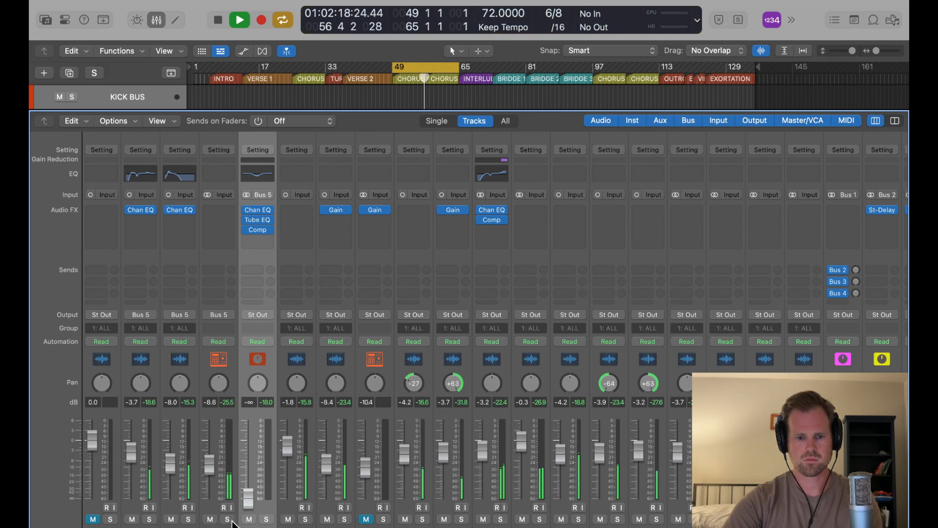
- Solo the channel carrying the Channel EQ and Compressor and the channel after it in turn, listening for kick signal
{"action": "left_click", "coordinate": [500, 518]}
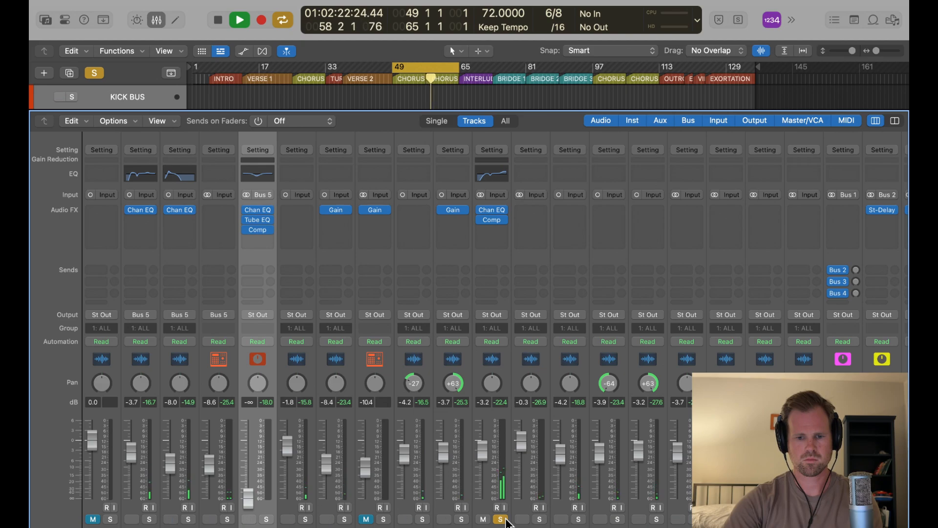
{"action": "left_click", "coordinate": [501, 519]}
{"action": "key", "text": "space"}
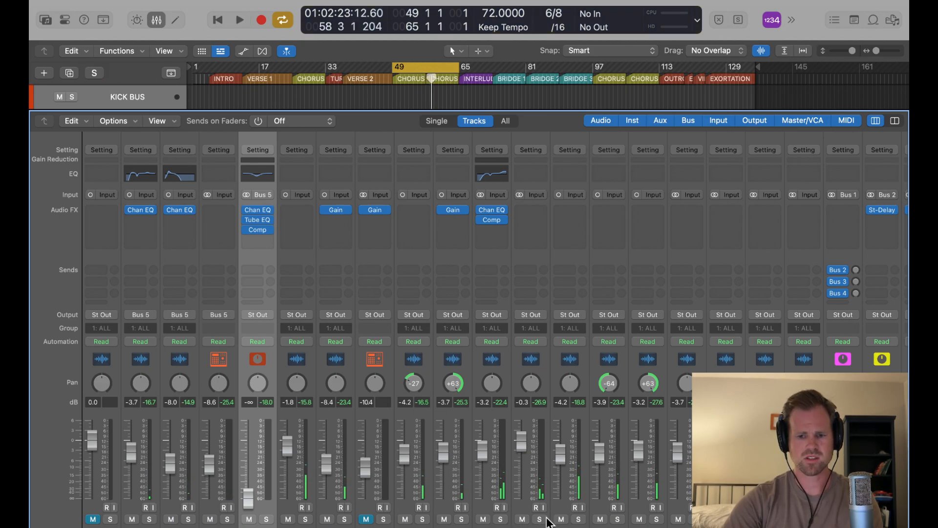
{"action": "left_click", "coordinate": [540, 519]}
{"action": "key", "text": "space"}
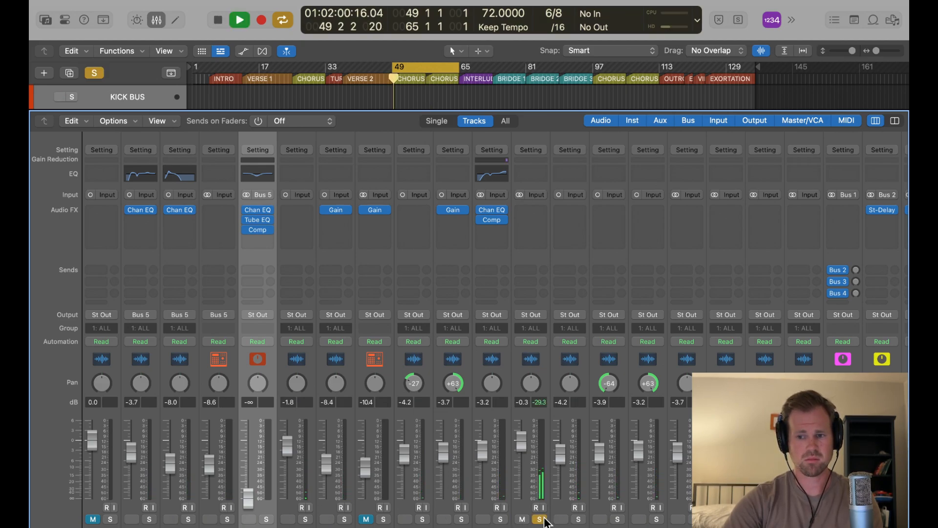
{"action": "scroll", "coordinate": [546, 522], "scroll_direction": "right", "scroll_amount": 3}
{"action": "scroll", "coordinate": [545, 520], "scroll_direction": "right", "scroll_amount": 1}
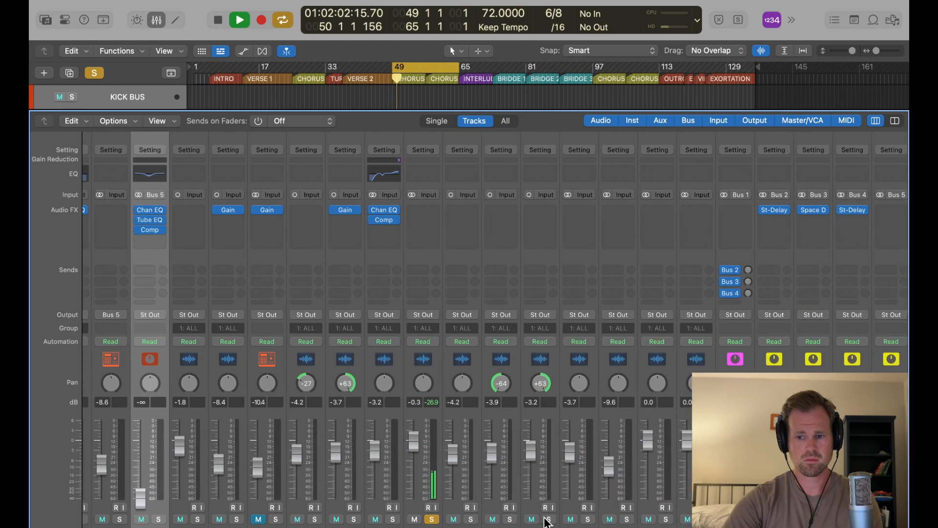
{"action": "key", "text": "space"}
- Delete the plug-in-free auxiliary channel strip fed by Bus 5 at the end of the mixer, despite its active bus routing
{"action": "scroll", "coordinate": [638, 510], "scroll_direction": "right", "scroll_amount": 2}
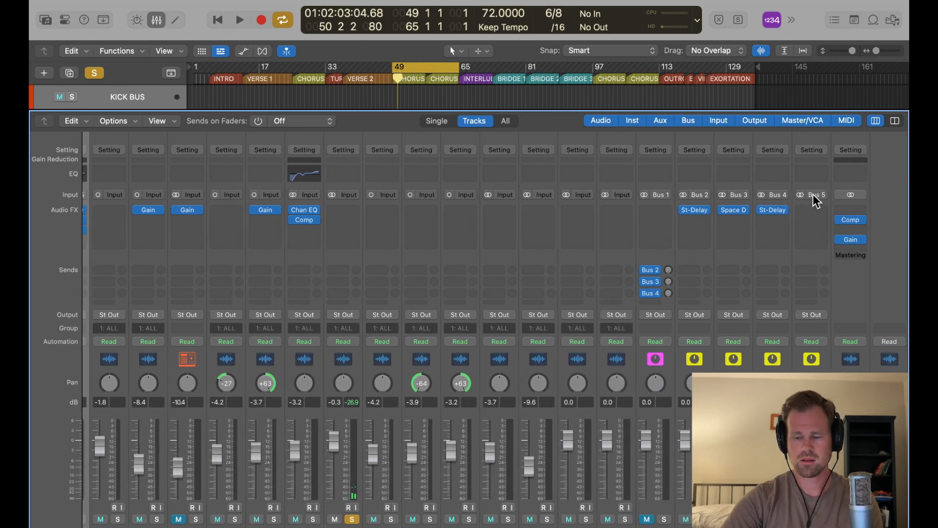
{"action": "left_click", "coordinate": [811, 523]}
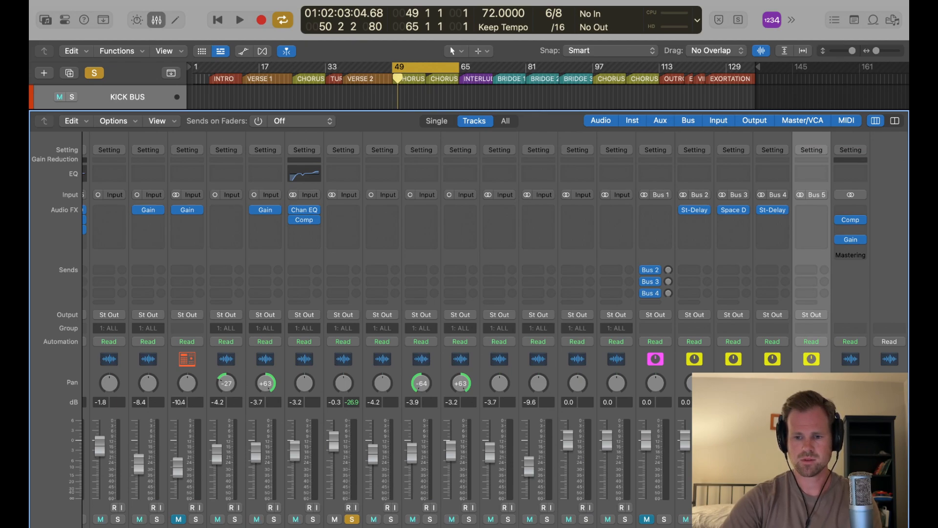
{"action": "left_click", "coordinate": [811, 150]}
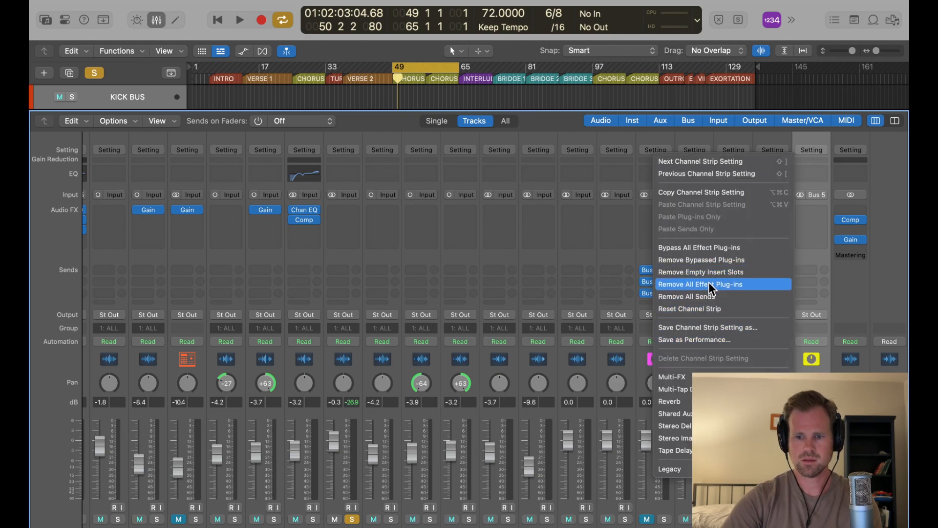
{"action": "left_click", "coordinate": [148, 93]}
{"action": "left_click", "coordinate": [120, 122]}
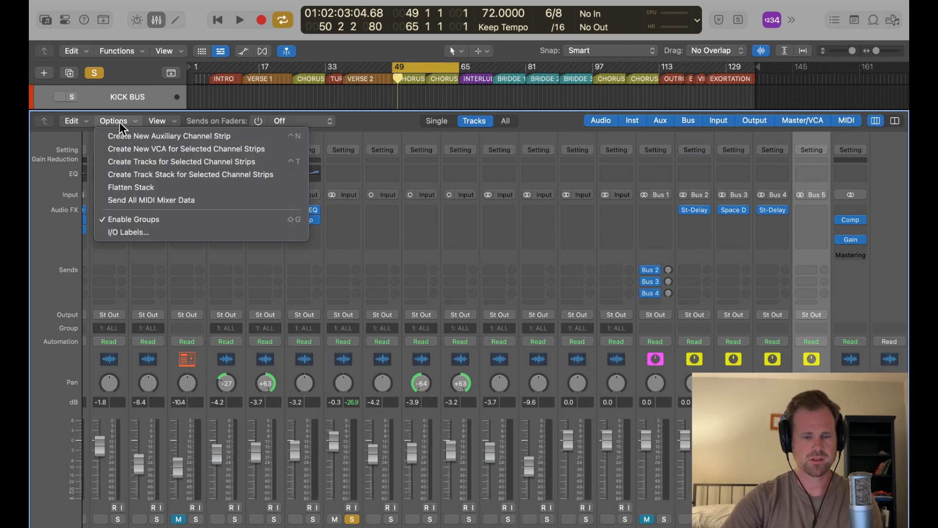
{"action": "left_click", "coordinate": [82, 119]}
{"action": "left_click", "coordinate": [82, 119]}
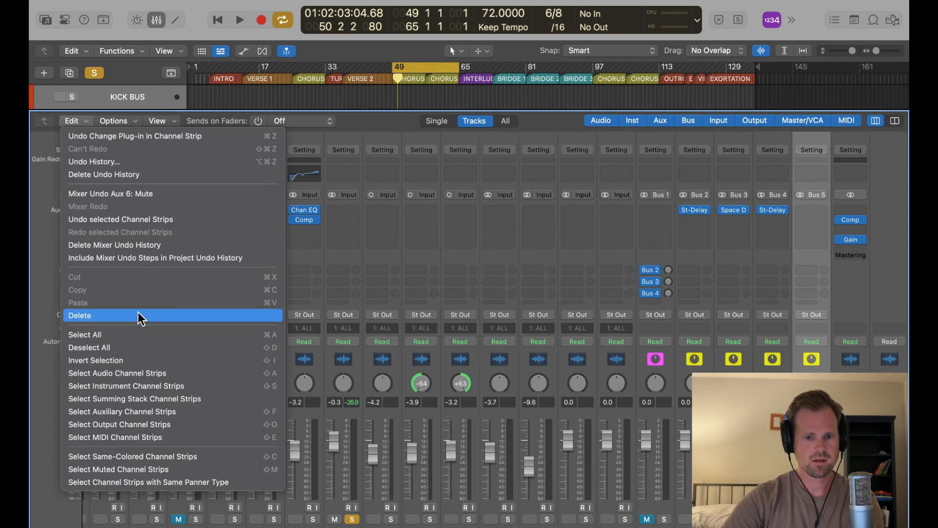
{"action": "left_click", "coordinate": [138, 315]}
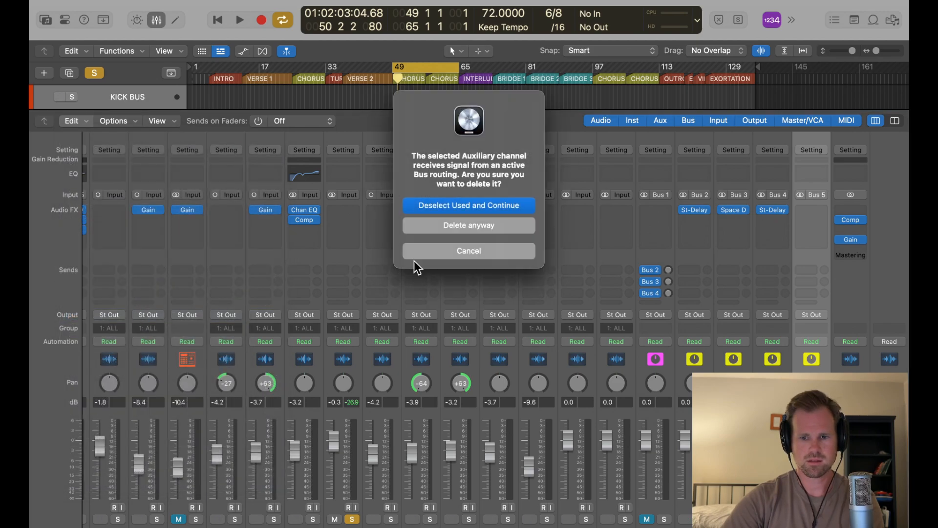
{"action": "left_click", "coordinate": [426, 230]}
- Unsolo the soloed channel and bring the KICK BUS fader up to -4.5 dB, checking the level against the chorus playback
{"action": "key", "text": "space"}
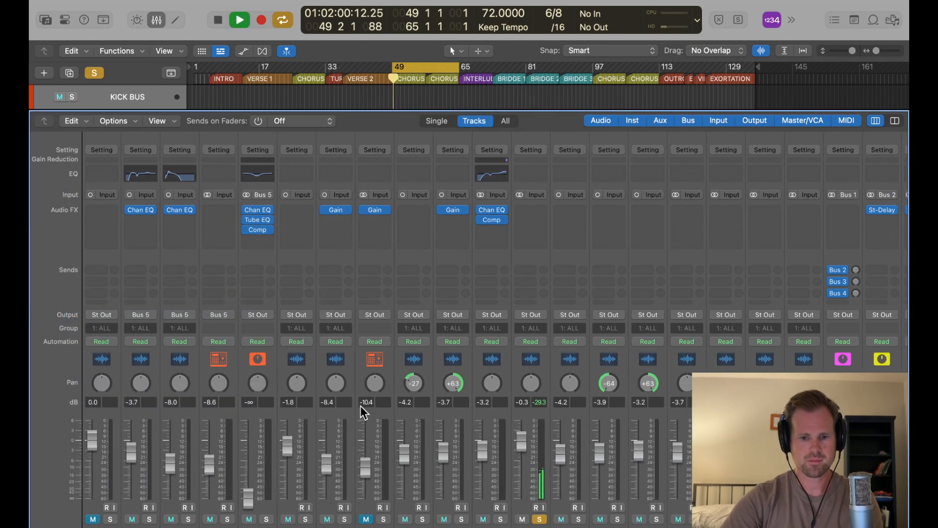
{"action": "left_click", "coordinate": [540, 519]}
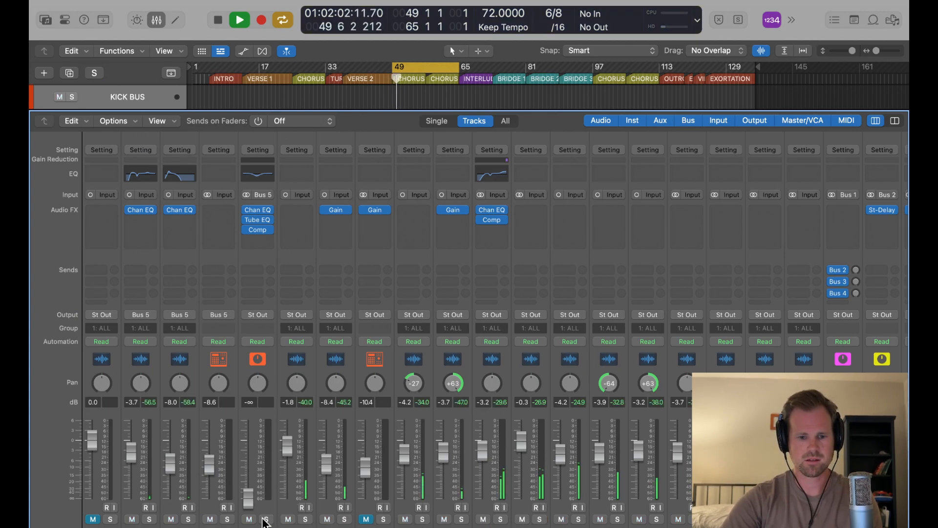
{"action": "key", "text": "space"}
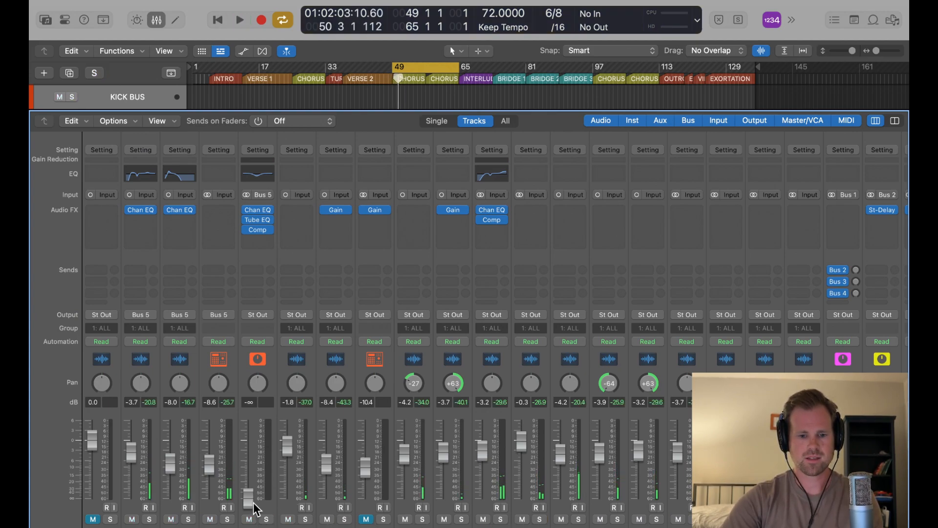
{"action": "left_click_drag", "start_coordinate": [253, 503], "coordinate": [248, 453]}
{"action": "key", "text": "space"}
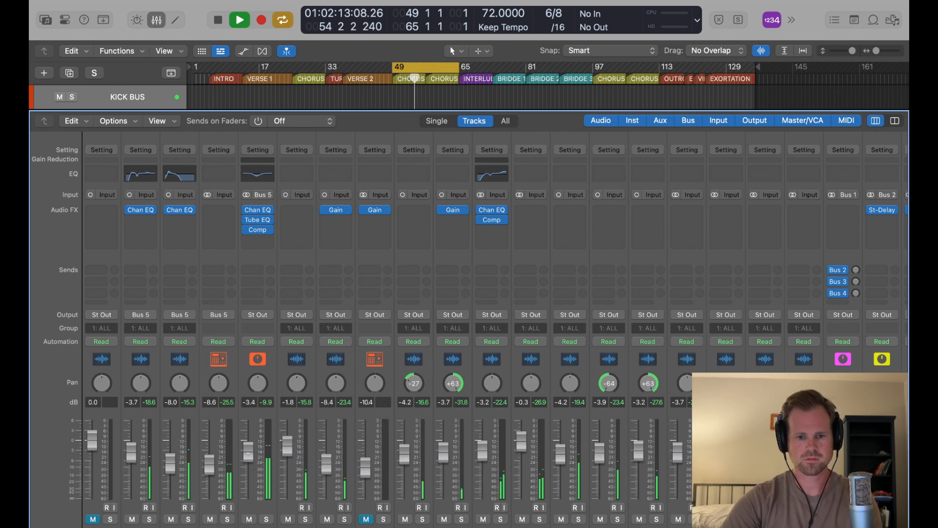
{"action": "left_click_drag", "start_coordinate": [248, 453], "coordinate": [248, 461]}
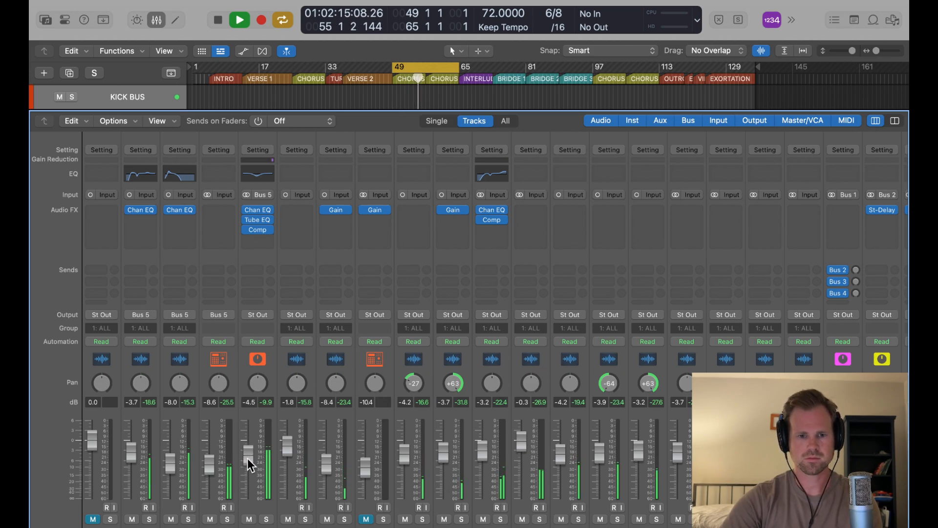
{"action": "key", "text": "space"}
- Move the KICK BUS Tube EQ below the Compressor, replay the chorus and lower the bus fader to -5.2 dB
{"action": "mouse_move", "coordinate": [258, 220]}
{"action": "left_mouse_down"}
{"action": "mouse_move", "coordinate": [259, 242]}
{"action": "mouse_move", "coordinate": [257, 219]}
{"action": "left_mouse_up"}
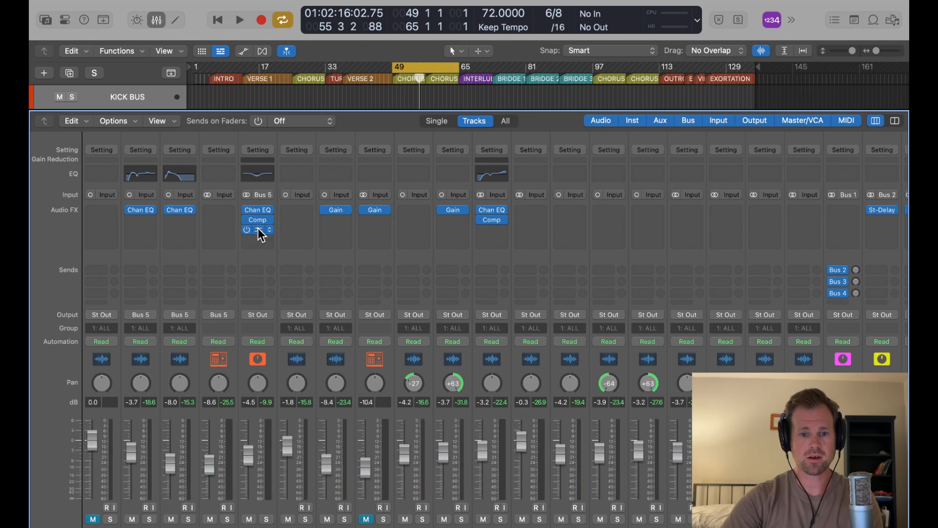
{"action": "key", "text": "space"}
{"action": "left_click", "coordinate": [258, 227]}
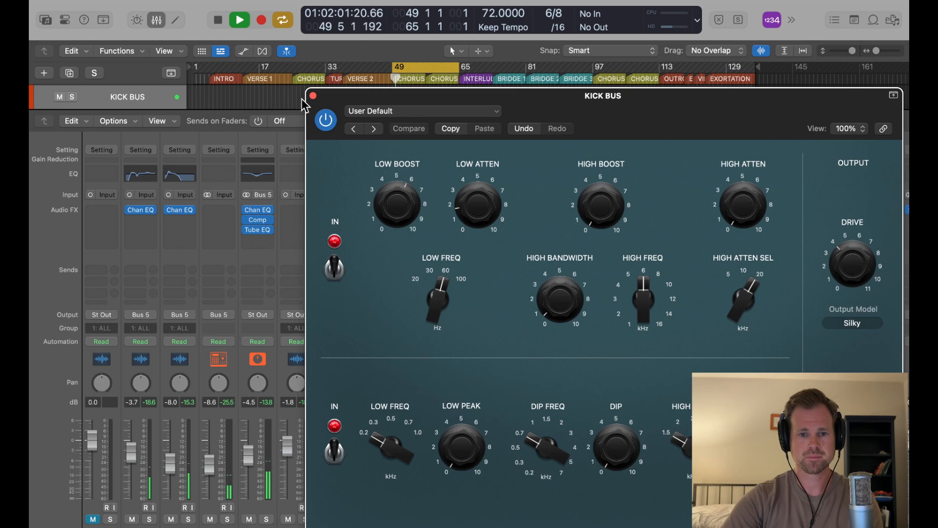
{"action": "left_click", "coordinate": [313, 96]}
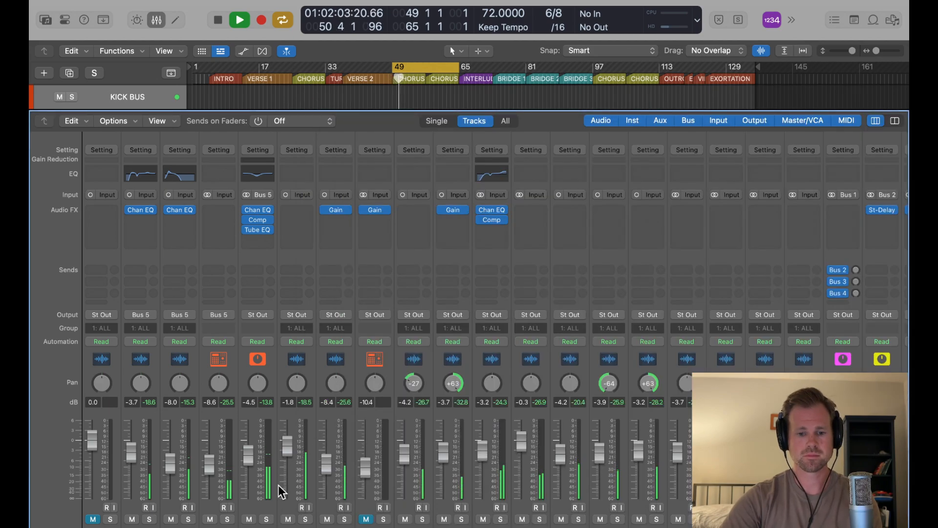
{"action": "scroll", "coordinate": [371, 452], "scroll_direction": "right", "scroll_amount": 2}
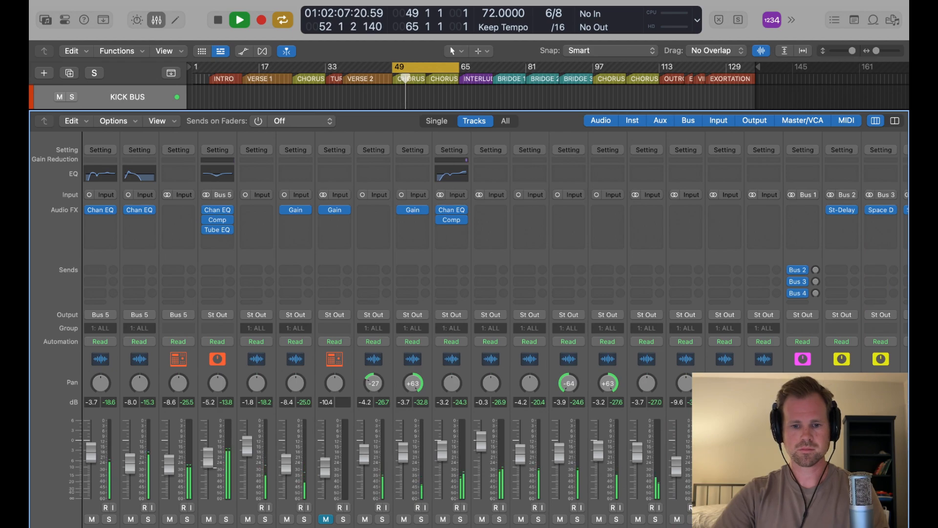
{"action": "key", "text": "space"}
- Select the Snr T channel and compare it soloed and in the full mix while the chorus plays
{"action": "left_click", "coordinate": [268, 488]}
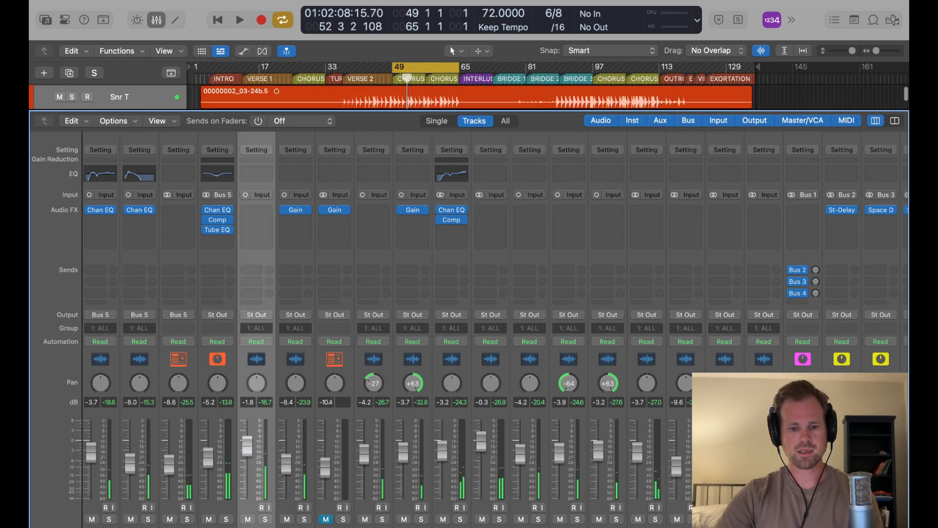
{"action": "scroll", "coordinate": [211, 426], "scroll_direction": "right", "scroll_amount": 3}
{"action": "key", "text": "space"}
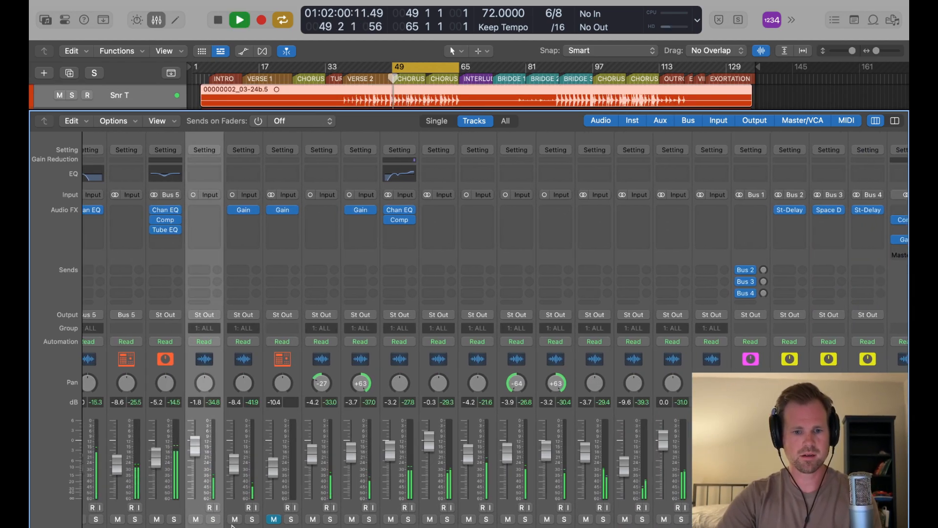
{"action": "left_click", "coordinate": [213, 519]}
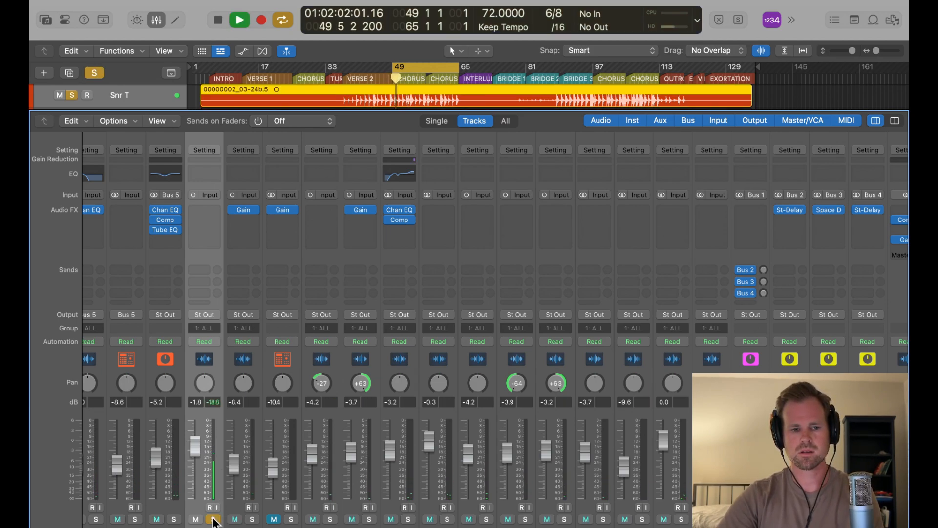
{"action": "key", "text": "space"}
{"action": "left_click", "coordinate": [213, 519]}
{"action": "key", "text": "space"}
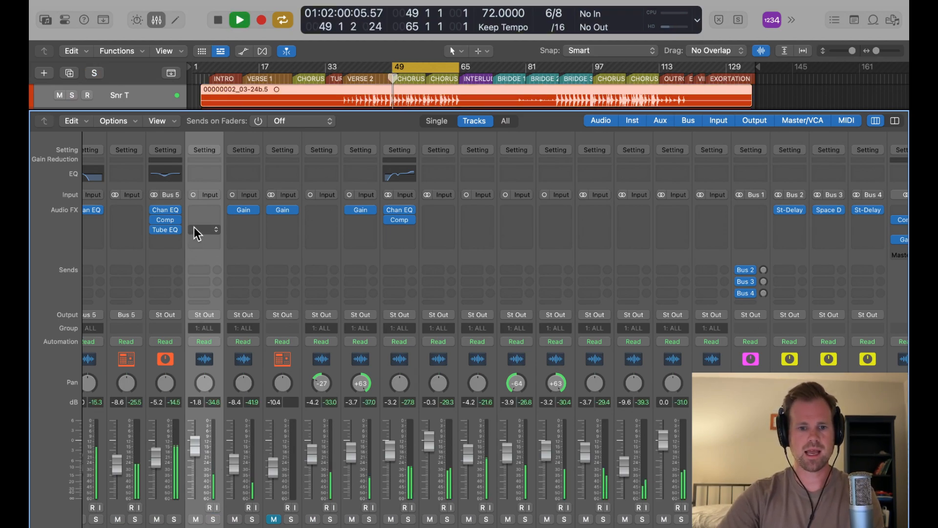
- Insert a mono Channel EQ on Snr T, enable its low-cut filter at about 70 Hz and close the plug-in
{"action": "left_click", "coordinate": [195, 217]}
{"action": "left_click", "coordinate": [195, 210]}
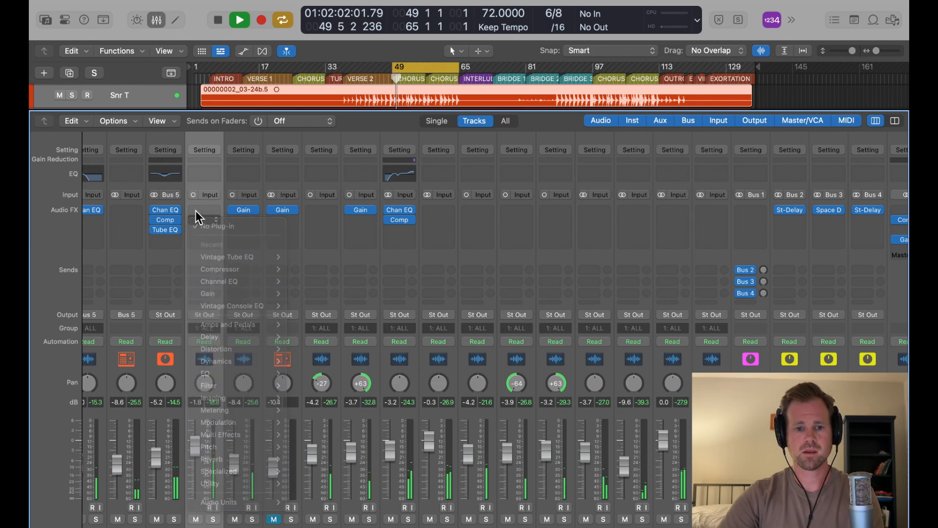
{"action": "left_click", "coordinate": [196, 215]}
{"action": "mouse_move", "coordinate": [244, 271]}
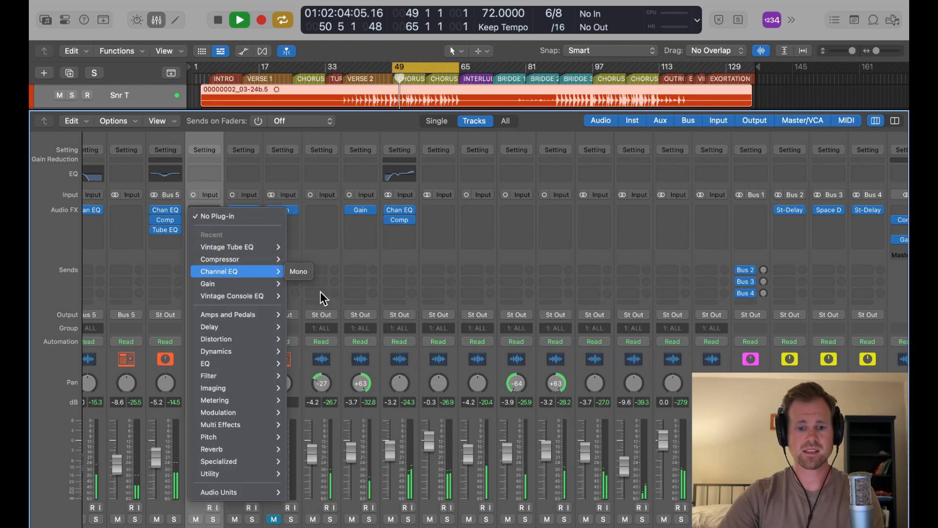
{"action": "left_click", "coordinate": [308, 271]}
{"action": "left_click_drag", "start_coordinate": [577, 153], "coordinate": [469, 154]}
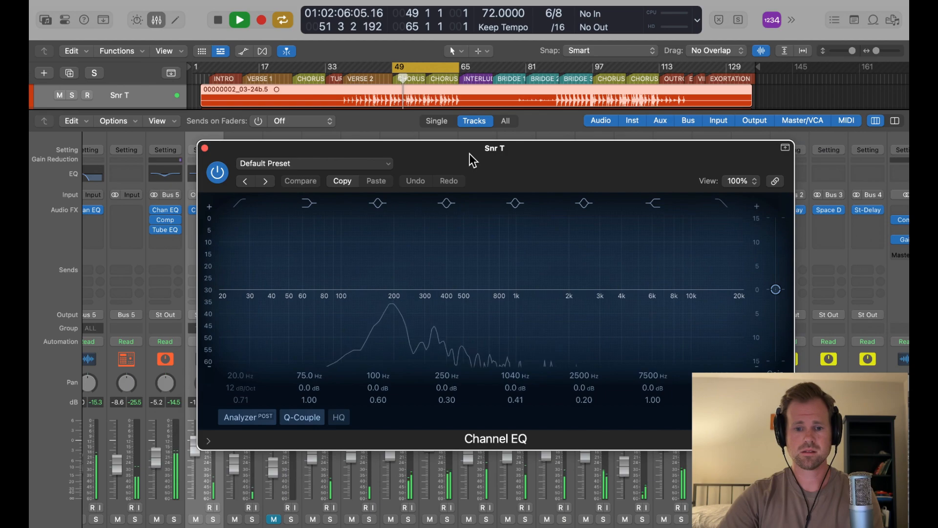
{"action": "left_click", "coordinate": [238, 205]}
{"action": "mouse_move", "coordinate": [238, 376]}
{"action": "left_mouse_down"}
{"action": "mouse_move", "coordinate": [239, 332]}
{"action": "mouse_move", "coordinate": [238, 379]}
{"action": "left_mouse_up"}
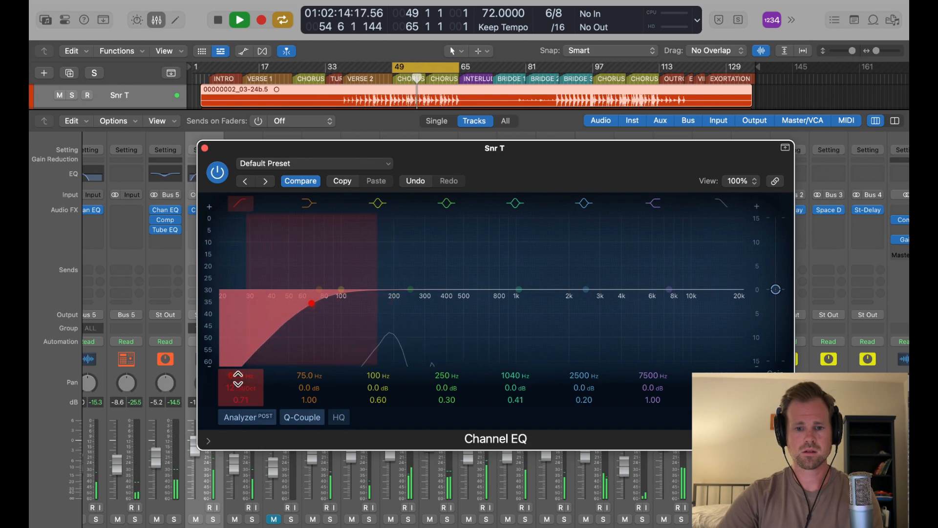
{"action": "left_click", "coordinate": [206, 151]}
- Insert a mono Vintage Console EQ after the Channel EQ on the Snr T channel
{"action": "left_click", "coordinate": [209, 222]}
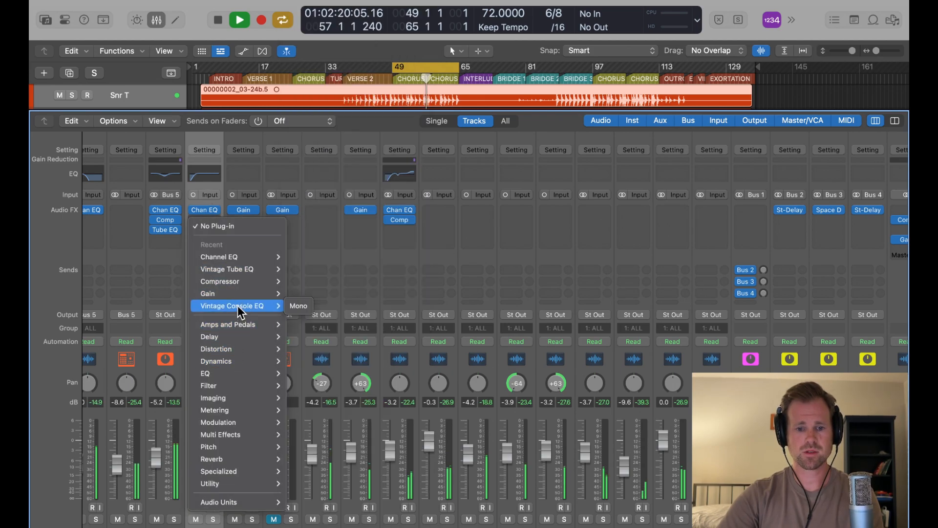
{"action": "mouse_move", "coordinate": [252, 472]}
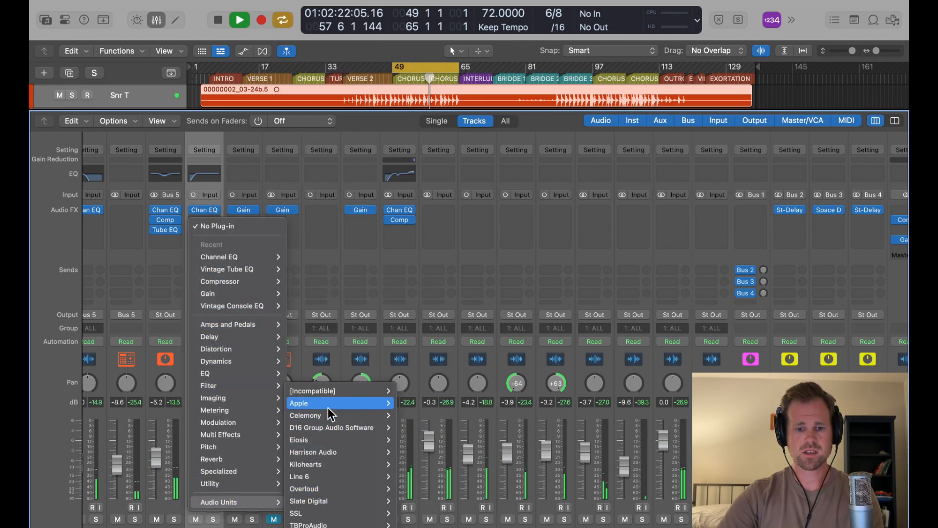
{"action": "mouse_move", "coordinate": [244, 503]}
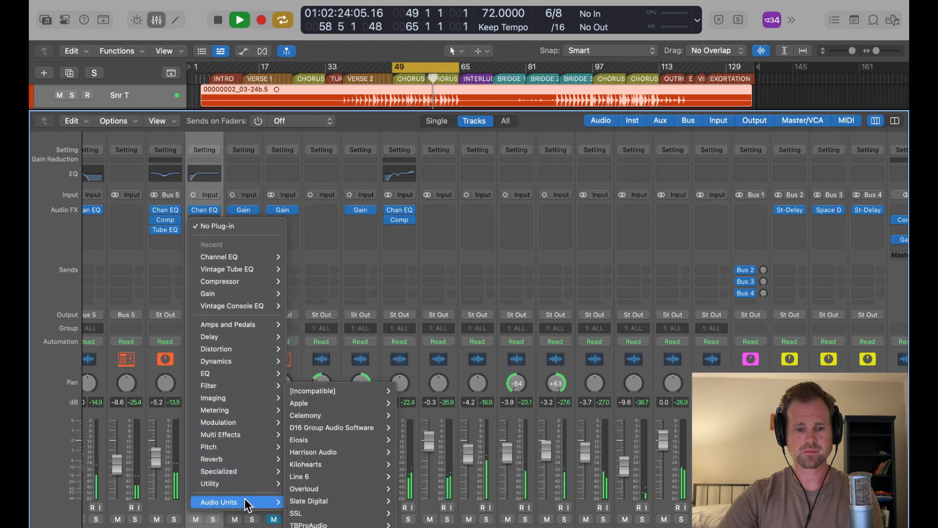
{"action": "mouse_move", "coordinate": [205, 373]}
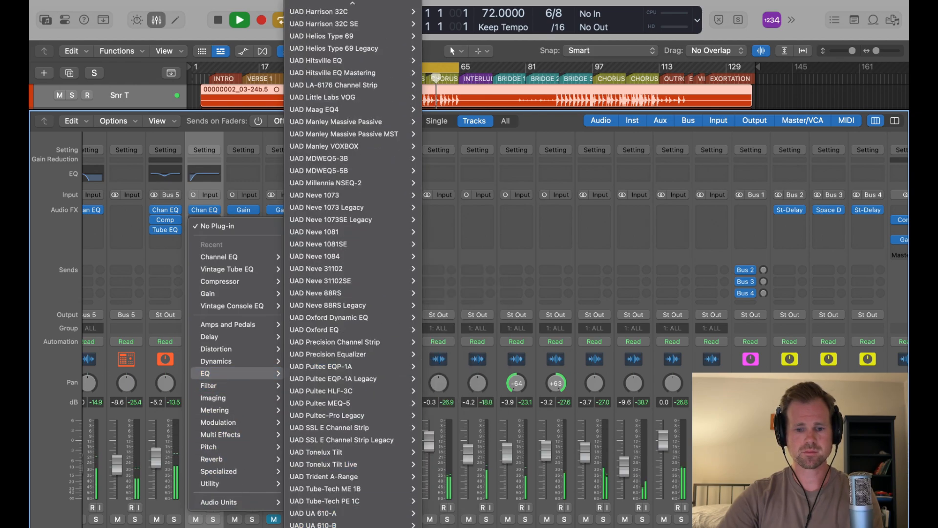
{"action": "mouse_move", "coordinate": [465, 515]}
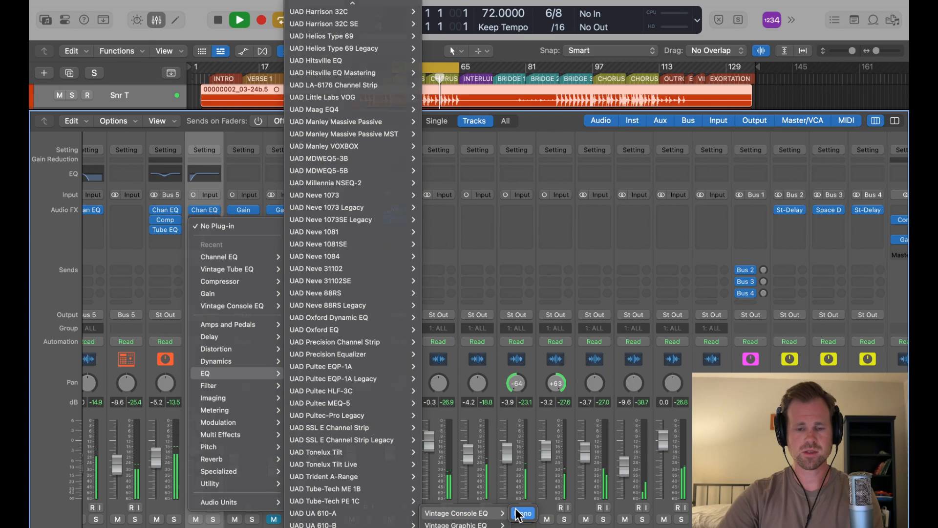
{"action": "left_click", "coordinate": [522, 513]}
{"action": "left_click_drag", "start_coordinate": [553, 156], "coordinate": [406, 149]}
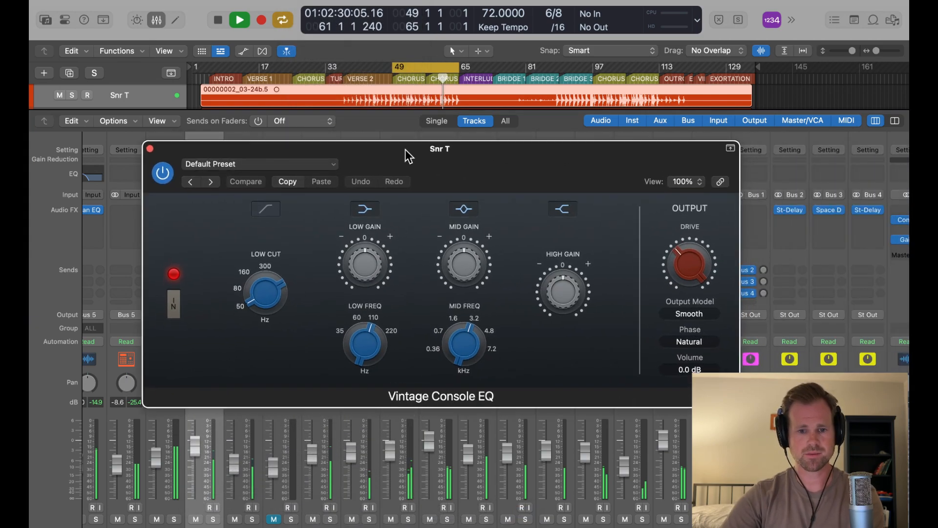
- Enable the Vintage Console EQ's low cut at 80 Hz and set its high gain to 3.2 dB
{"action": "left_click", "coordinate": [263, 209]}
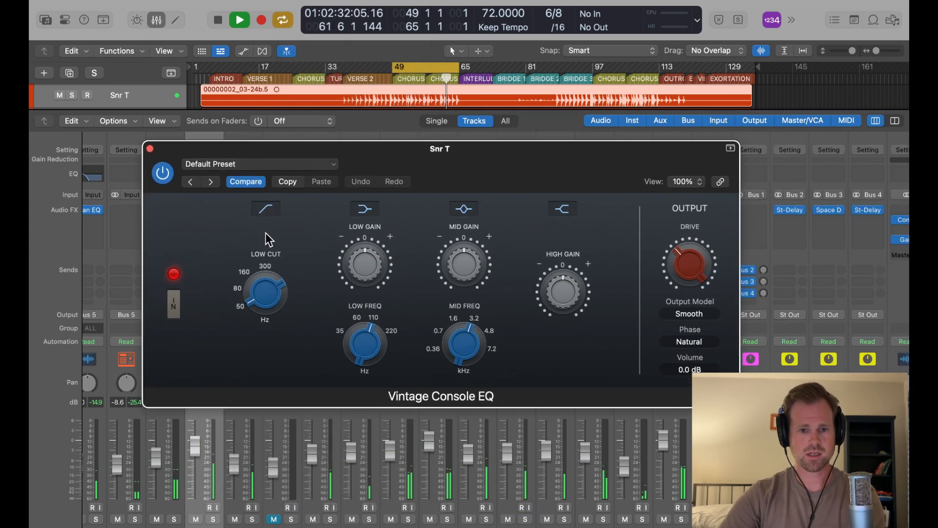
{"action": "left_click_drag", "start_coordinate": [268, 293], "coordinate": [268, 242]}
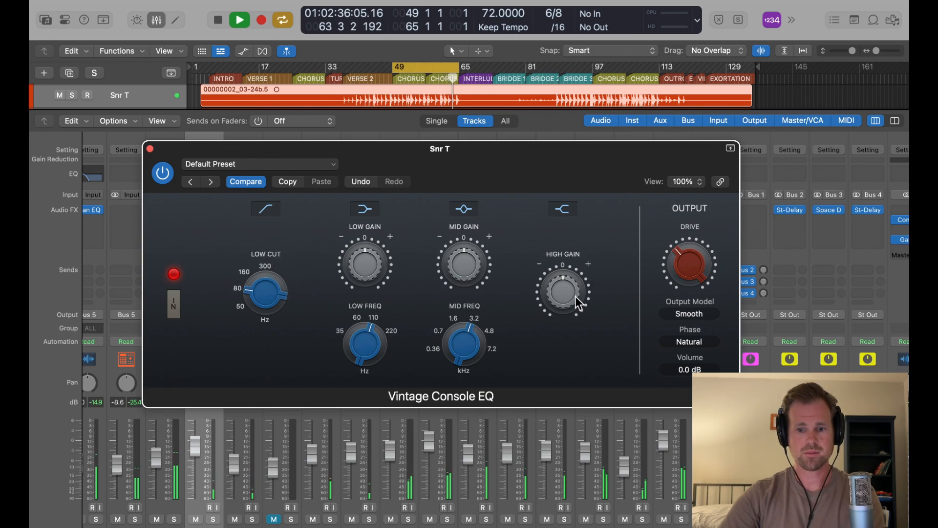
{"action": "left_click_drag", "start_coordinate": [576, 296], "coordinate": [575, 285]}
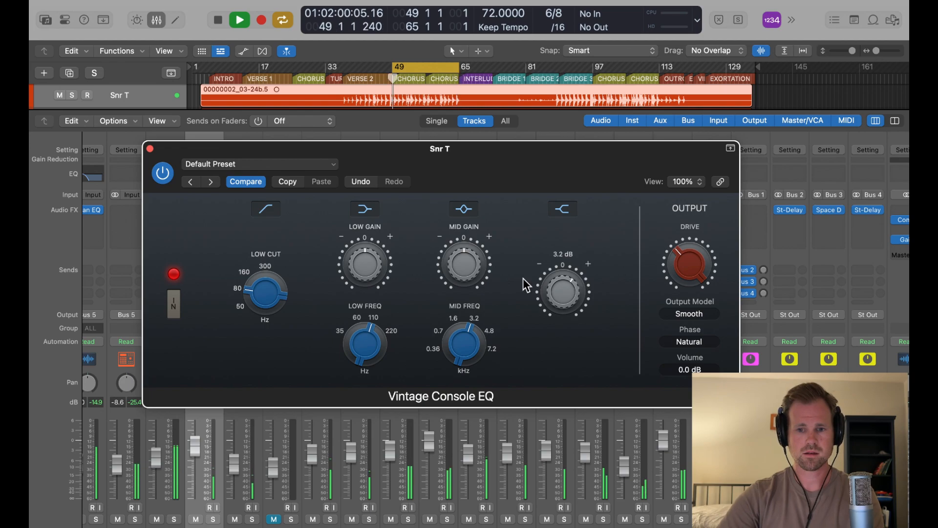
- Set the Vintage Console EQ's output model to Punchy and boost the mids by 4.1 dB at 4.8 kHz
{"action": "left_click", "coordinate": [699, 315]}
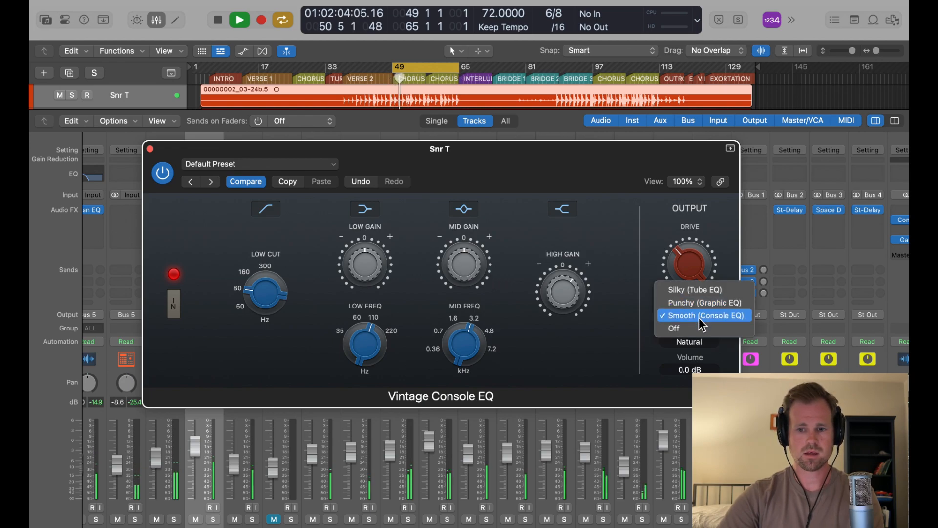
{"action": "left_click", "coordinate": [699, 315]}
{"action": "left_click", "coordinate": [699, 317]}
{"action": "left_click", "coordinate": [698, 305]}
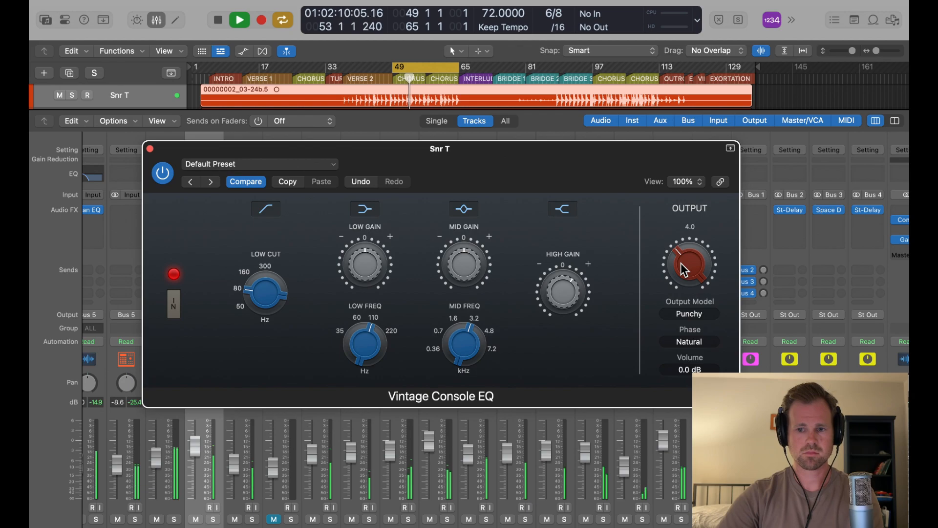
{"action": "mouse_move", "coordinate": [477, 346]}
{"action": "left_mouse_down"}
{"action": "mouse_move", "coordinate": [465, 371]}
{"action": "mouse_move", "coordinate": [461, 342]}
{"action": "left_mouse_up"}
{"action": "mouse_move", "coordinate": [455, 240]}
{"action": "left_mouse_down"}
{"action": "mouse_move", "coordinate": [461, 254]}
{"action": "mouse_move", "coordinate": [459, 230]}
{"action": "left_mouse_up"}
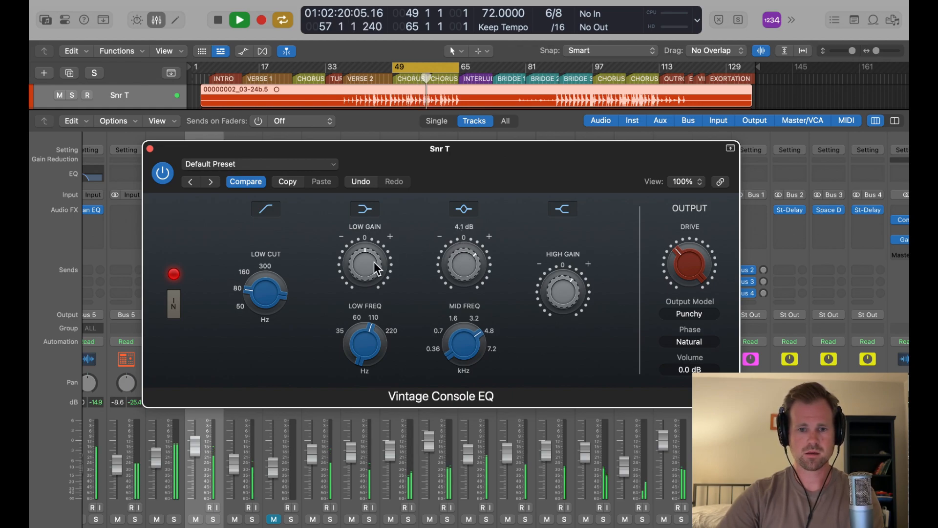
- Set the Vintage Console EQ's low gain to 6.0 dB at 92.5 Hz on Snr T and close the plug-in
{"action": "left_click_drag", "start_coordinate": [376, 269], "coordinate": [368, 239]}
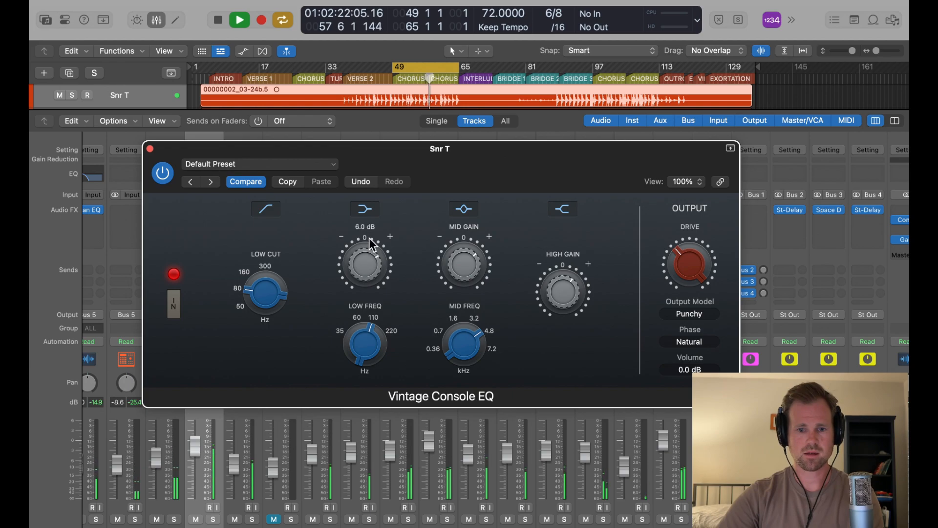
{"action": "left_click_drag", "start_coordinate": [376, 327], "coordinate": [376, 344]}
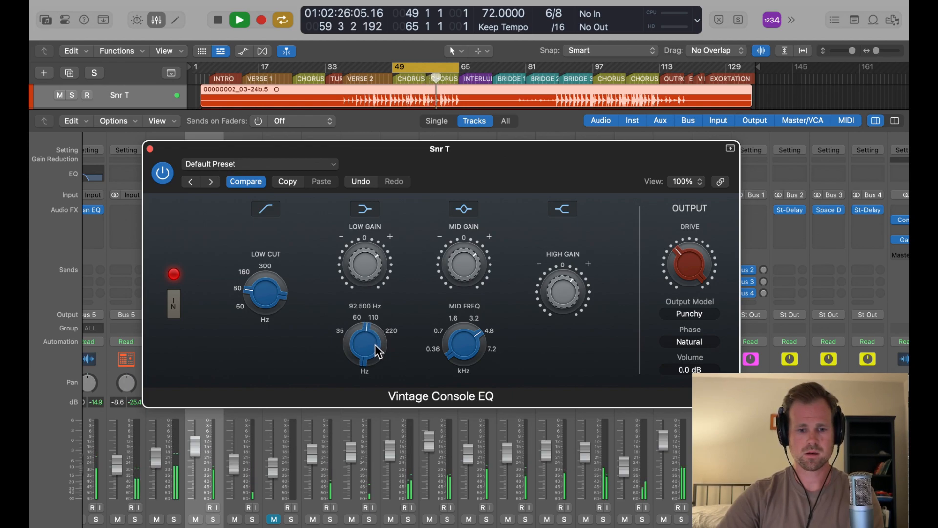
{"action": "left_click", "coordinate": [150, 149]}
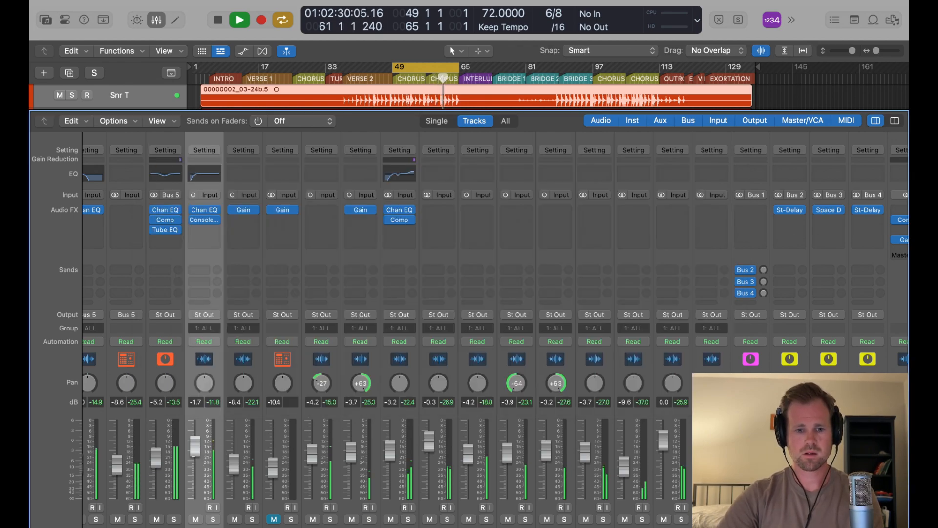
- Insert a mono Compressor after the Vintage Console EQ on Snr T and switch its circuit type to Vintage FET
{"action": "key", "text": "space"}
{"action": "left_click", "coordinate": [204, 234]}
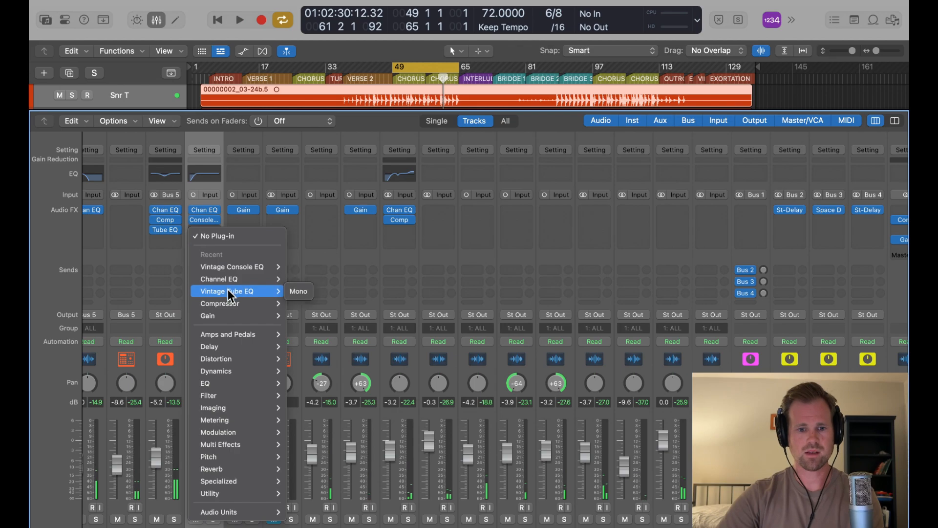
{"action": "left_click", "coordinate": [298, 304]}
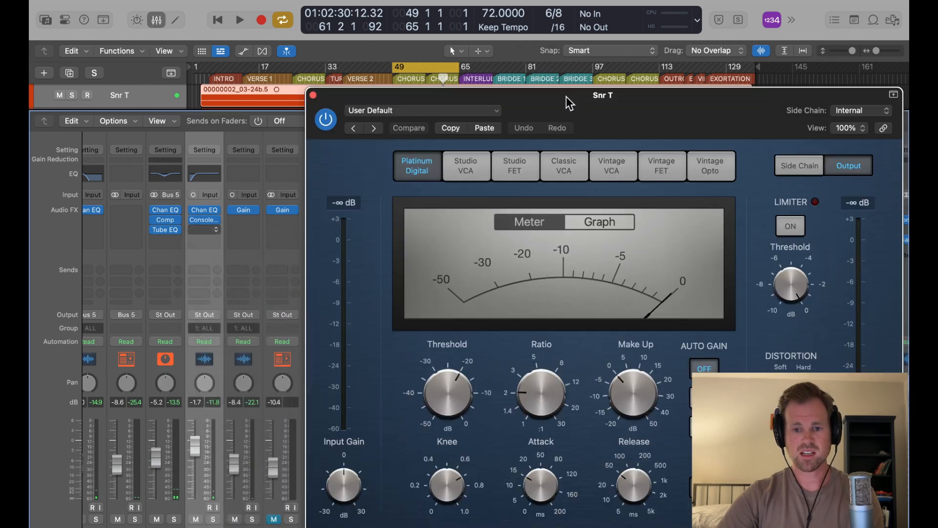
{"action": "left_click_drag", "start_coordinate": [509, 98], "coordinate": [406, 97]}
{"action": "left_click", "coordinate": [325, 164]}
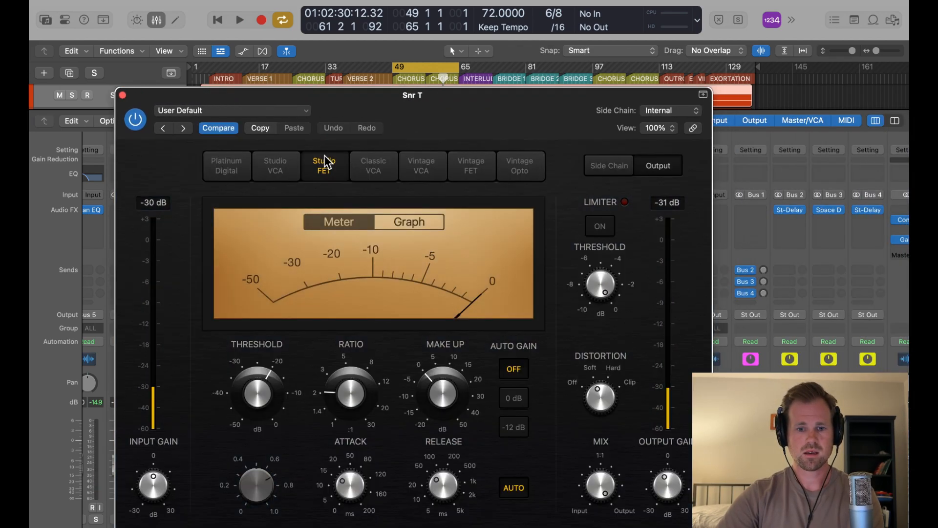
{"action": "key", "text": "space"}
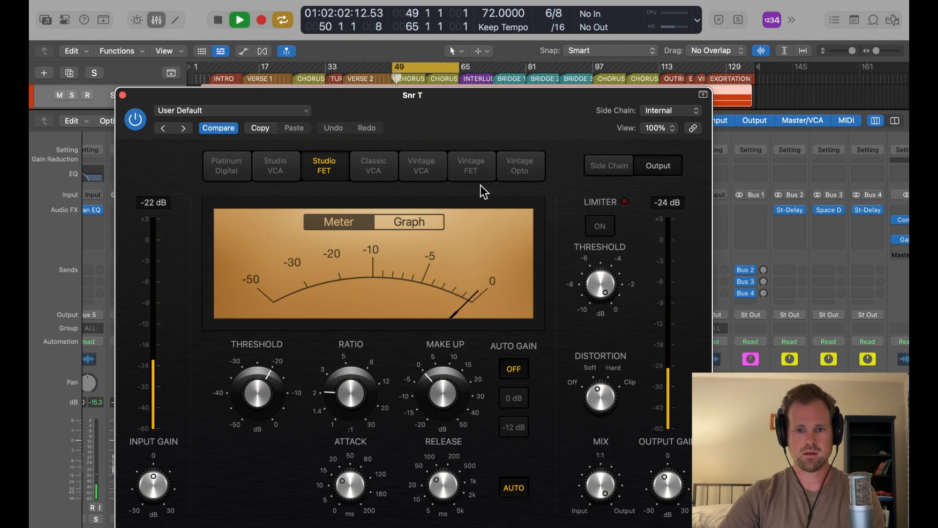
{"action": "left_click", "coordinate": [480, 172]}
- Set the Compressor's ratio to 4.1:1, attack to 95 ms and threshold to -34 dB, with auto release off and a shorter release
{"action": "left_click_drag", "start_coordinate": [351, 393], "coordinate": [351, 374]}
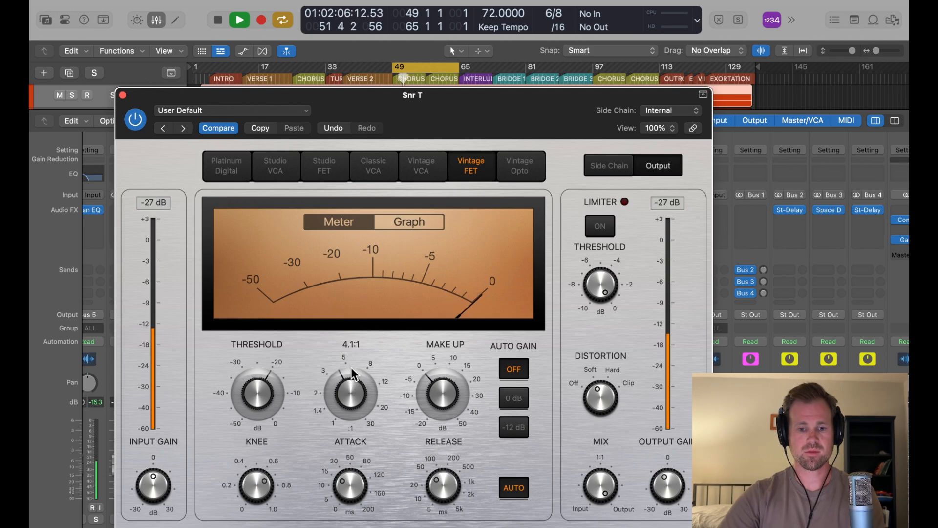
{"action": "left_click_drag", "start_coordinate": [267, 393], "coordinate": [268, 419]}
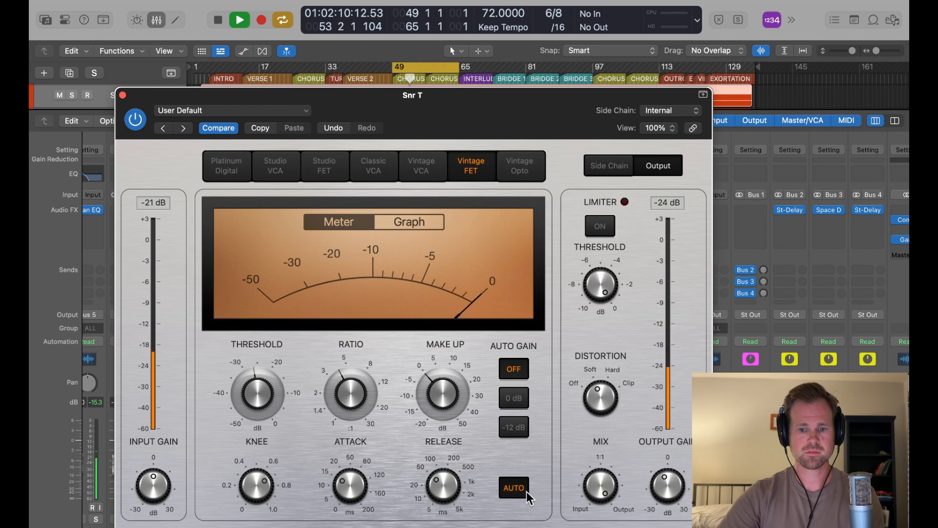
{"action": "left_click_drag", "start_coordinate": [362, 483], "coordinate": [357, 441]}
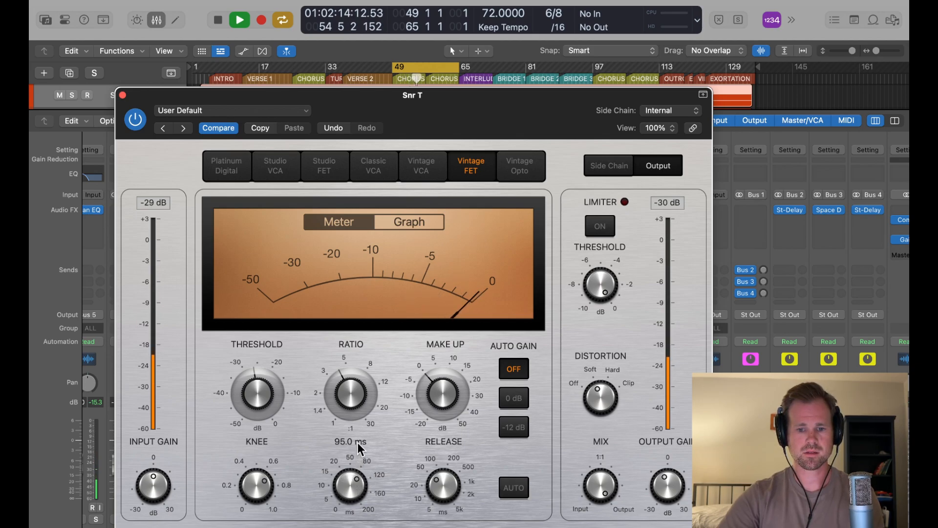
{"action": "mouse_move", "coordinate": [461, 491]}
{"action": "left_mouse_down"}
{"action": "mouse_move", "coordinate": [450, 480]}
{"action": "mouse_move", "coordinate": [450, 494]}
{"action": "left_mouse_up"}
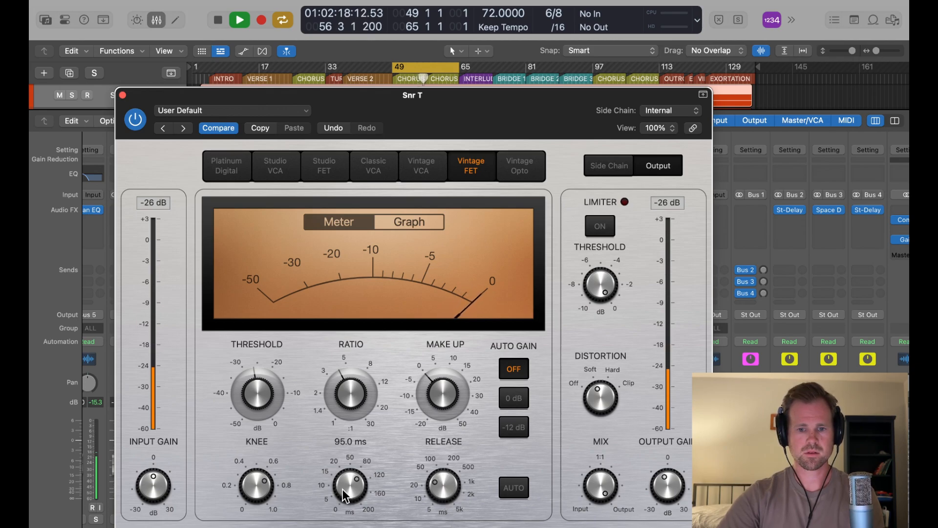
{"action": "left_click_drag", "start_coordinate": [265, 400], "coordinate": [258, 437]}
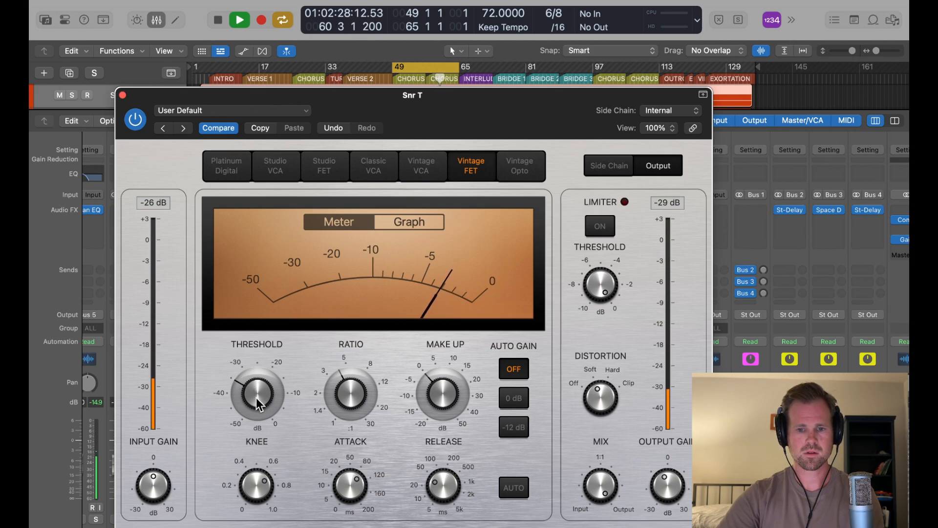
- Raise the Compressor's make-up gain slightly, switch its distortion to Hard and close the plug-in
{"action": "left_click_drag", "start_coordinate": [437, 391], "coordinate": [562, 407]}
{"action": "key", "text": "space"}
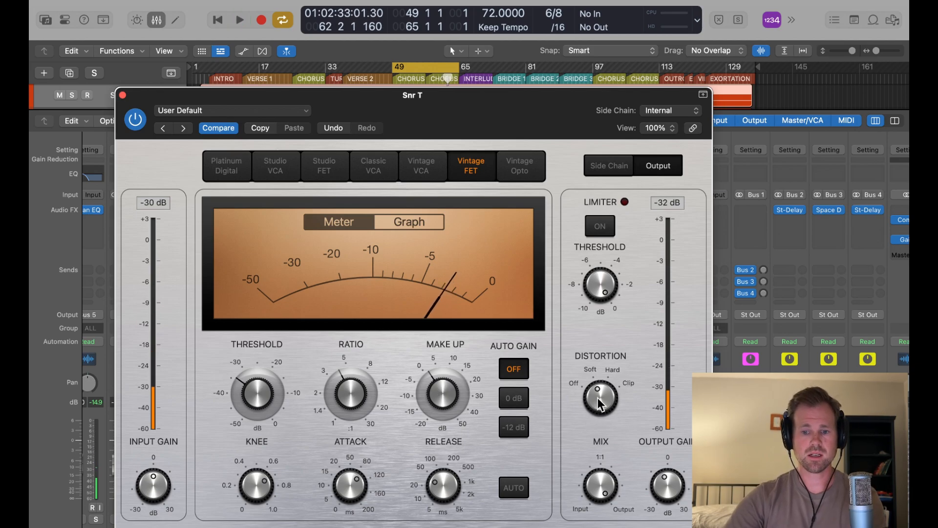
{"action": "left_click_drag", "start_coordinate": [599, 376], "coordinate": [599, 371]}
{"action": "key", "text": "space"}
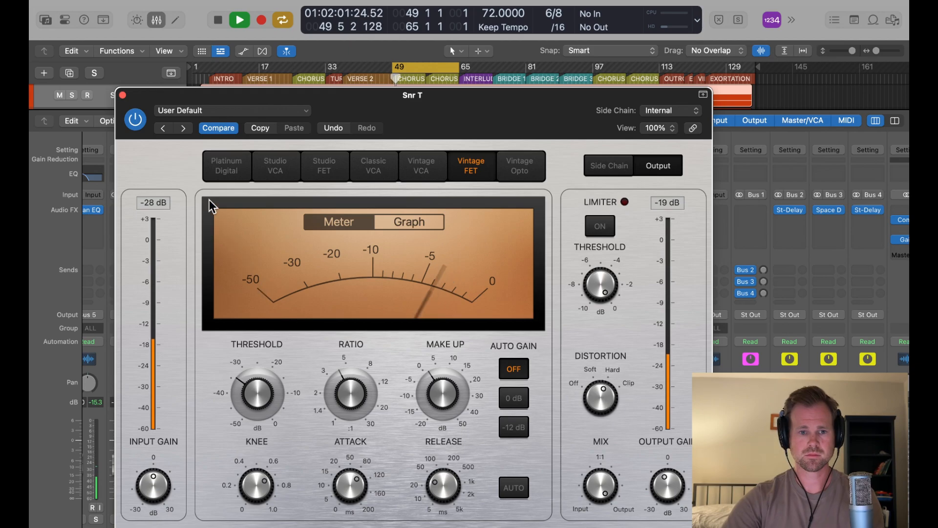
{"action": "left_click", "coordinate": [123, 95]}
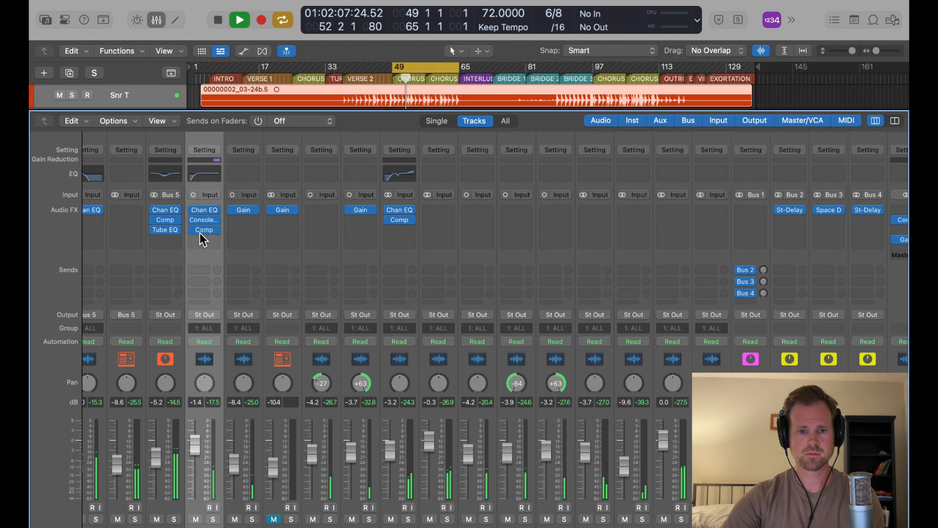
- Increase the output drive of Snr T's Vintage Console EQ to 7.3 and close the plug-in
{"action": "left_click", "coordinate": [205, 220]}
{"action": "key", "text": "space"}
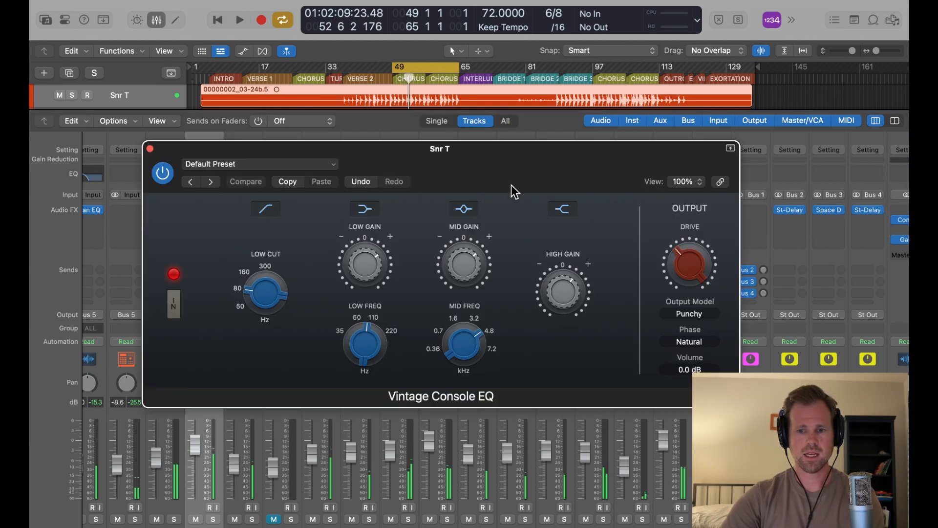
{"action": "left_click_drag", "start_coordinate": [675, 254], "coordinate": [685, 168]}
{"action": "key", "text": "space"}
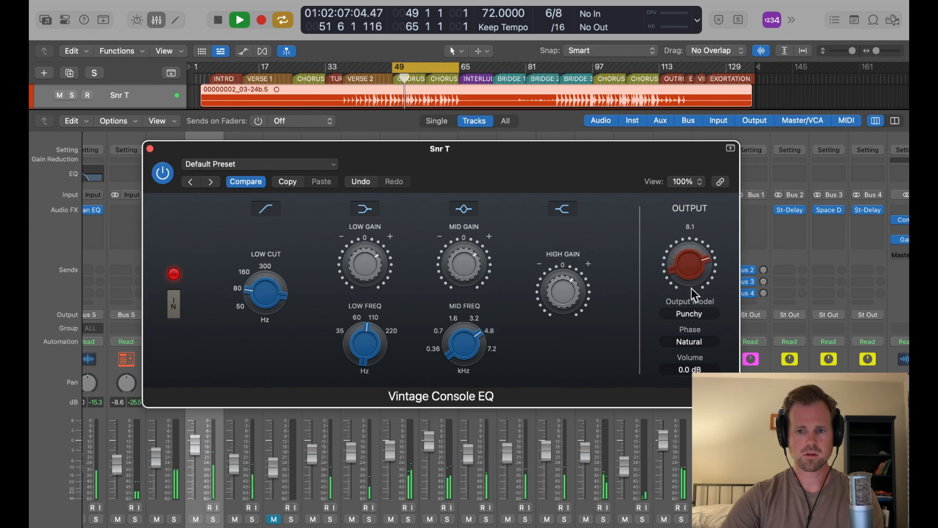
{"action": "left_click_drag", "start_coordinate": [691, 288], "coordinate": [690, 300]}
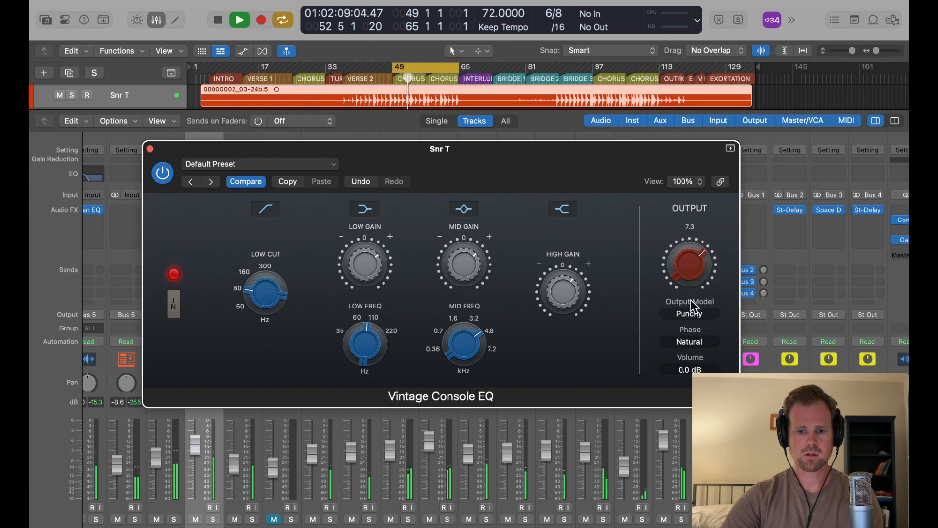
{"action": "left_click", "coordinate": [150, 149]}
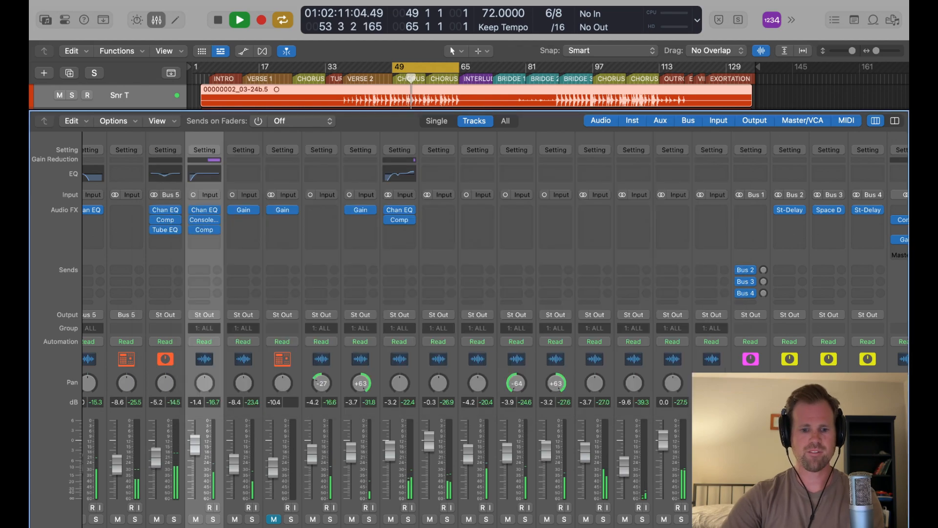
- Solo the Snr T channel to hear it alone, then return to playback of the full mix
{"action": "left_click", "coordinate": [213, 519]}
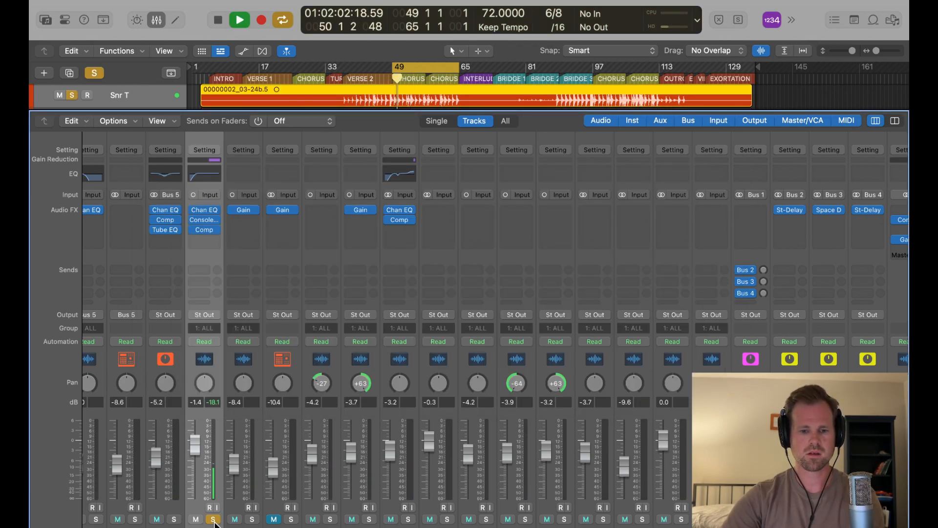
{"action": "key", "text": "space"}
{"action": "left_click", "coordinate": [213, 519]}
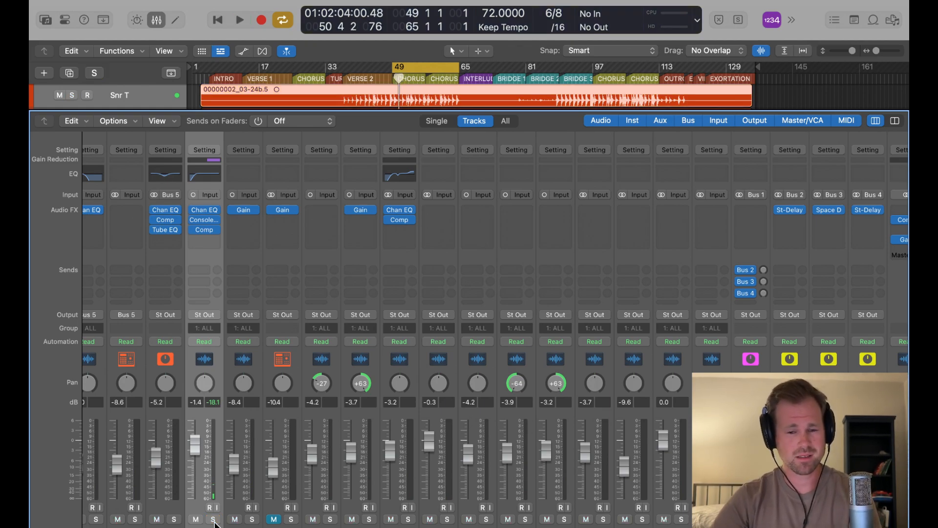
{"action": "key", "text": "space"}
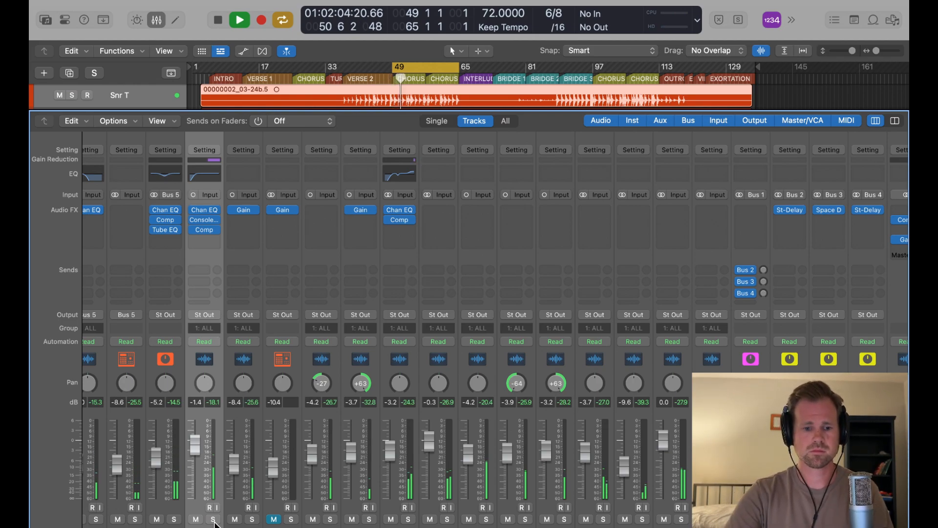
- Raise the threshold of the Compressor on Snr T for lighter compression and close the plug-in
{"action": "mouse_move", "coordinate": [205, 230]}
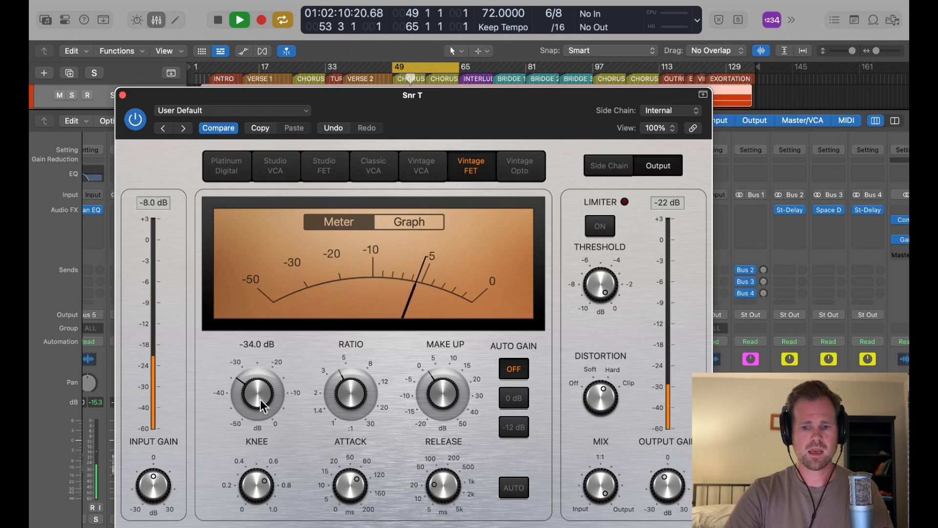
{"action": "left_click_drag", "start_coordinate": [260, 400], "coordinate": [262, 372]}
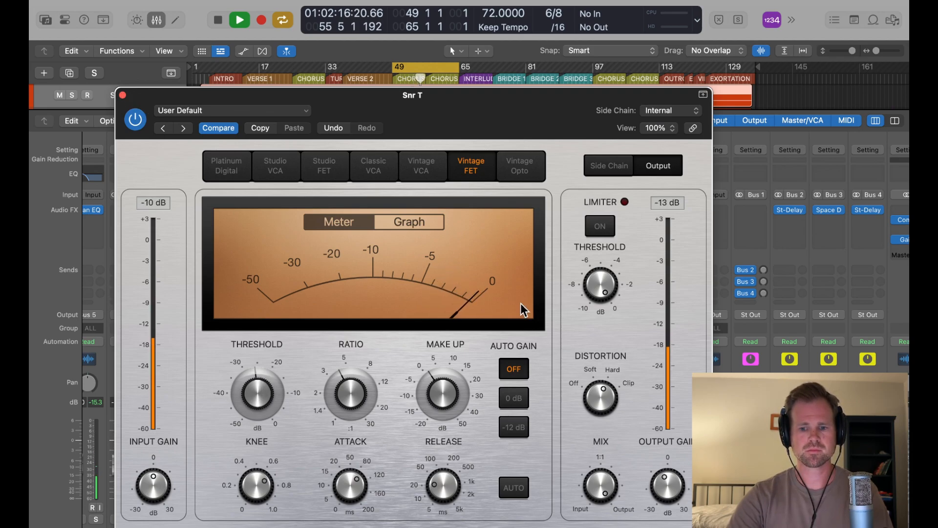
{"action": "left_click", "coordinate": [122, 95]}
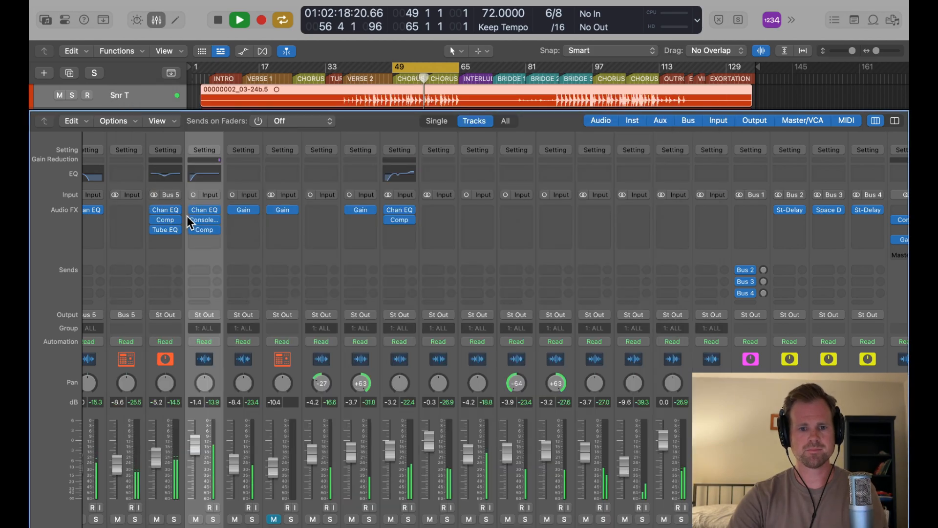
- On Snr T's Vintage Console EQ, set the low frequency to 103.75 Hz, readjust the low gain and set the high gain to 5.6 dB
{"action": "left_click", "coordinate": [200, 221]}
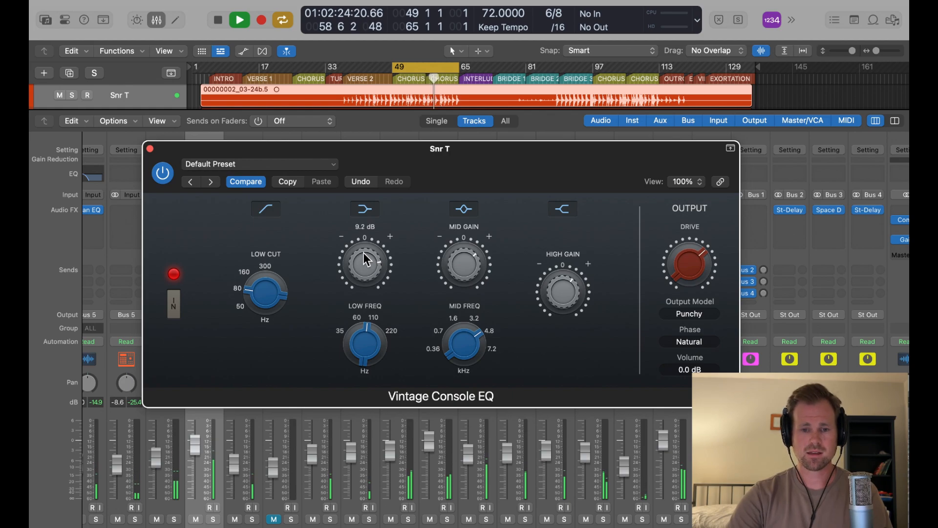
{"action": "left_click_drag", "start_coordinate": [363, 253], "coordinate": [374, 73]}
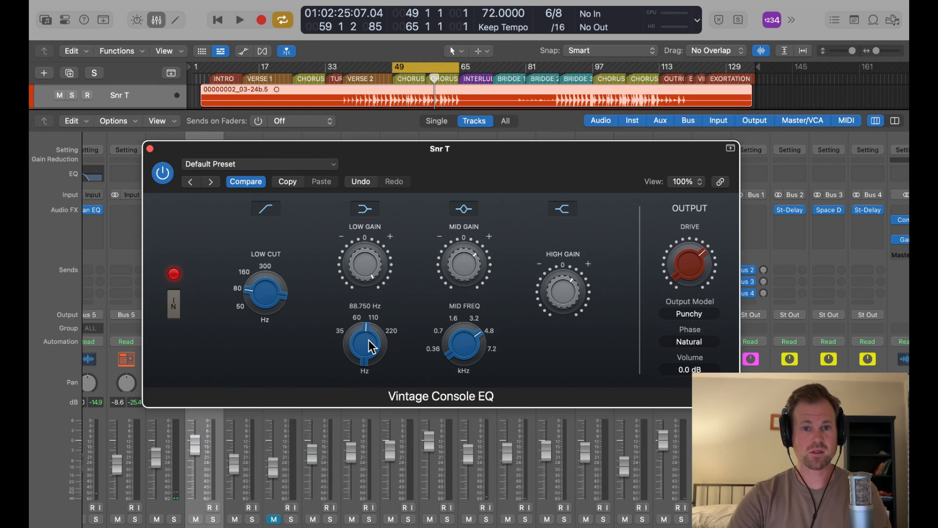
{"action": "key", "text": "space"}
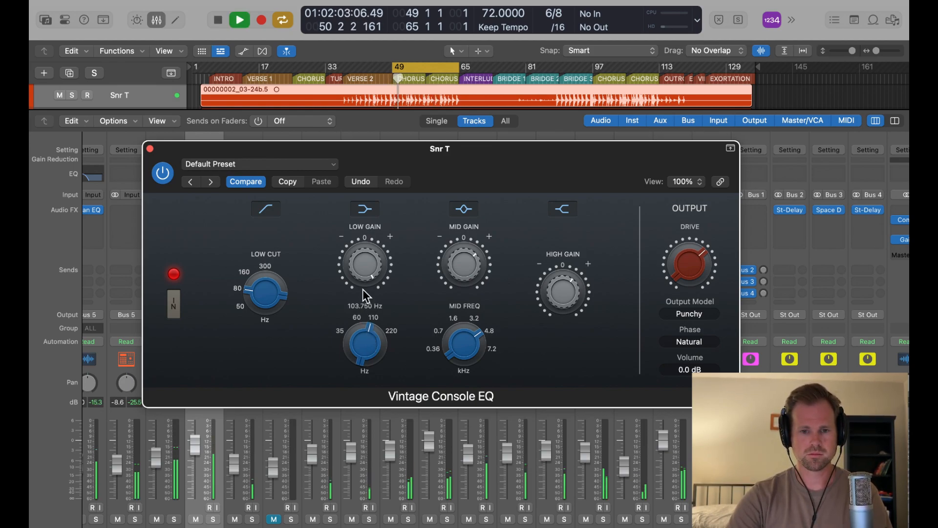
{"action": "left_click_drag", "start_coordinate": [365, 295], "coordinate": [367, 326]}
{"action": "key", "text": "space"}
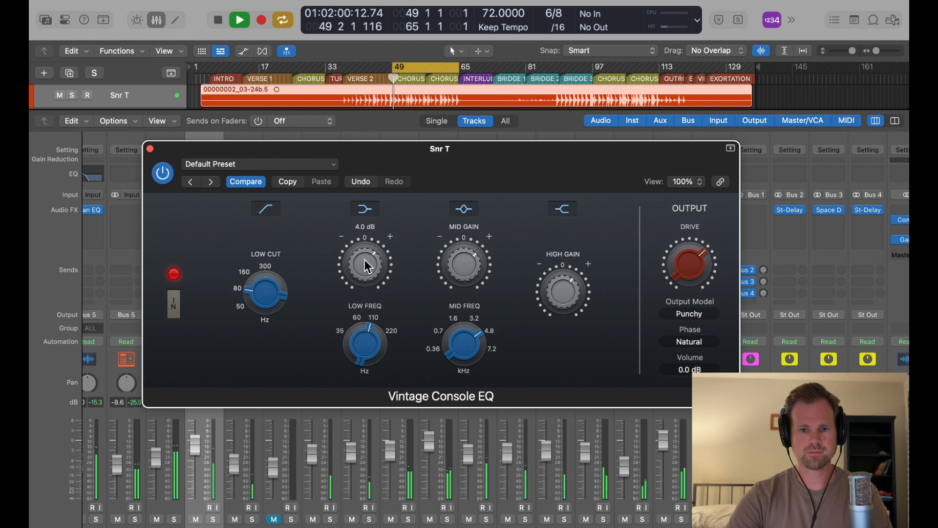
{"action": "left_click_drag", "start_coordinate": [365, 253], "coordinate": [365, 247]}
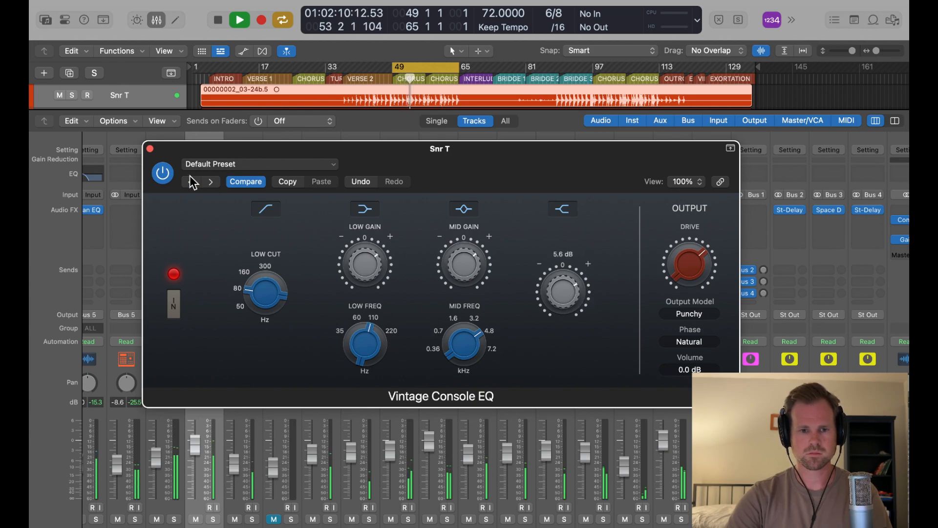
{"action": "left_click", "coordinate": [150, 148]}
{"action": "key", "text": "space"}
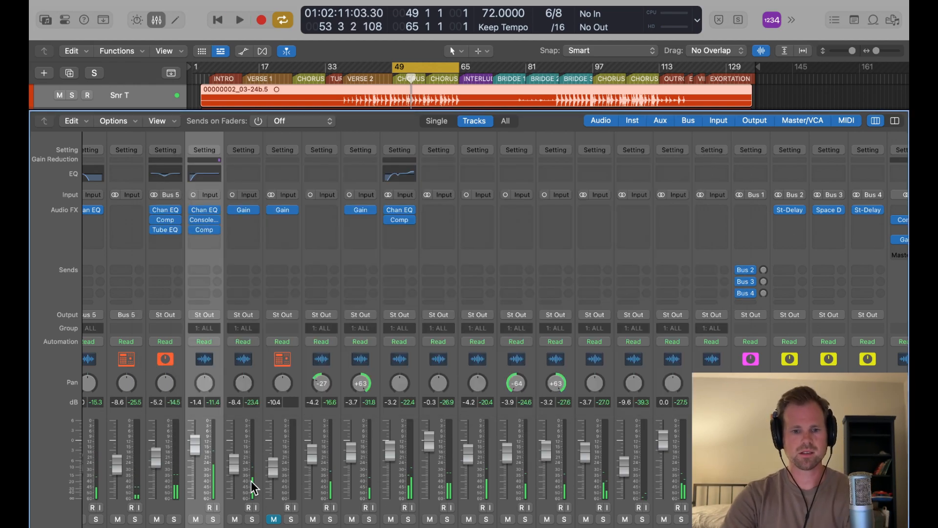
- Insert a mono Channel EQ after the Gain plug-in on the Snr B channel
{"action": "key", "text": "space"}
{"action": "left_click", "coordinate": [242, 219]}
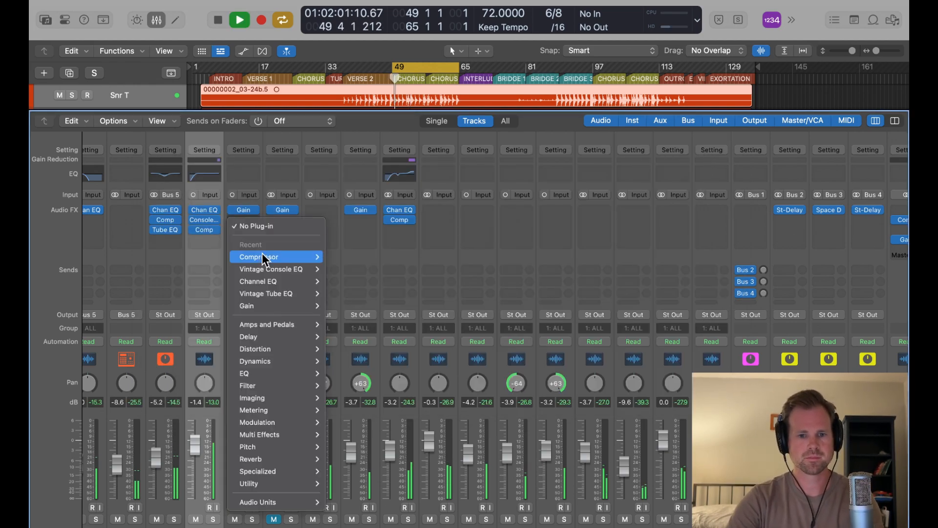
{"action": "mouse_move", "coordinate": [294, 280]}
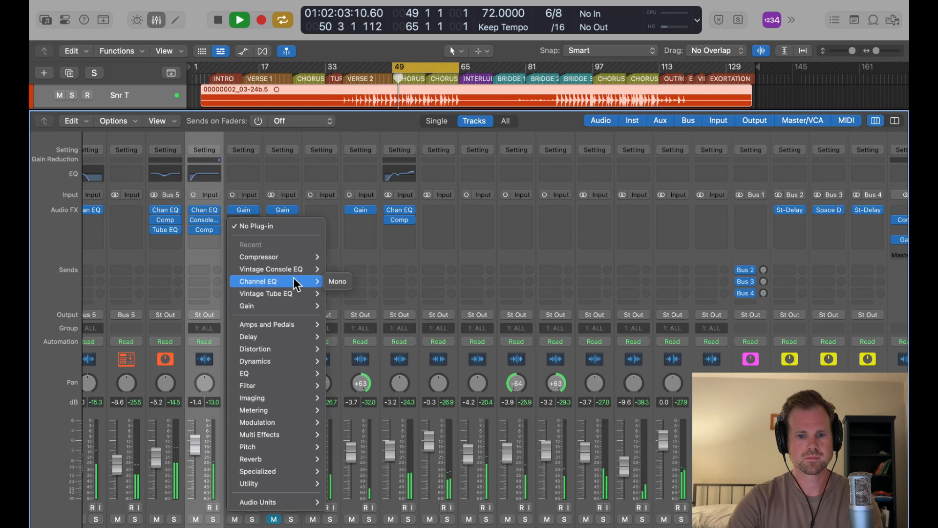
{"action": "left_click", "coordinate": [331, 283]}
{"action": "key", "text": "space"}
{"action": "left_click_drag", "start_coordinate": [553, 150], "coordinate": [415, 145]}
{"action": "key", "text": "space"}
- Enable the Snr B Channel EQ's low cut at 140 Hz and boost the high shelf by 2.4 dB at 6800 Hz
{"action": "left_click", "coordinate": [174, 202]}
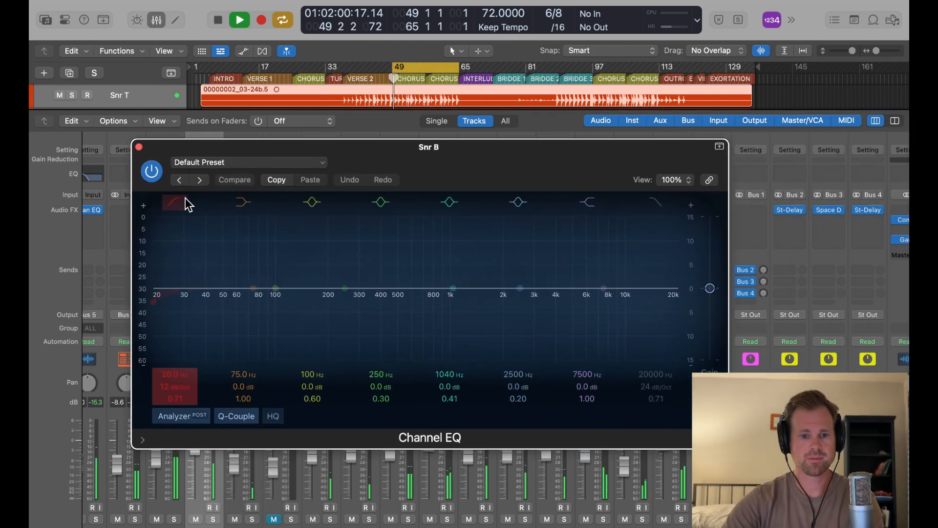
{"action": "mouse_move", "coordinate": [176, 373]}
{"action": "left_mouse_down"}
{"action": "mouse_move", "coordinate": [175, 342]}
{"action": "mouse_move", "coordinate": [176, 361]}
{"action": "left_mouse_up"}
{"action": "left_click_drag", "start_coordinate": [599, 287], "coordinate": [591, 269]}
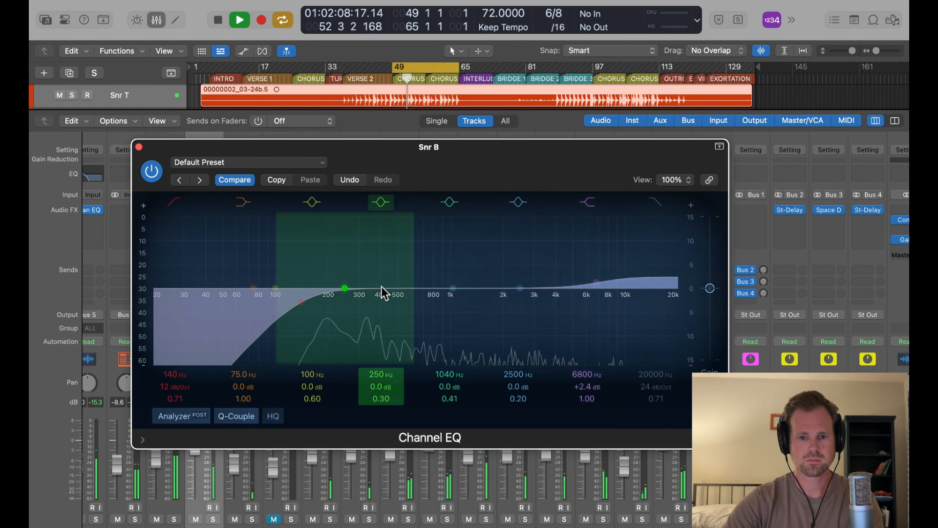
- On Snr B's Channel EQ, cut 6.7 dB at 565 Hz with a Q of 0.79, lower the low cut to 134 Hz and close it
{"action": "left_click_drag", "start_coordinate": [346, 289], "coordinate": [407, 307]}
{"action": "mouse_move", "coordinate": [378, 398]}
{"action": "left_mouse_down"}
{"action": "mouse_move", "coordinate": [378, 387]}
{"action": "mouse_move", "coordinate": [380, 408]}
{"action": "left_mouse_up"}
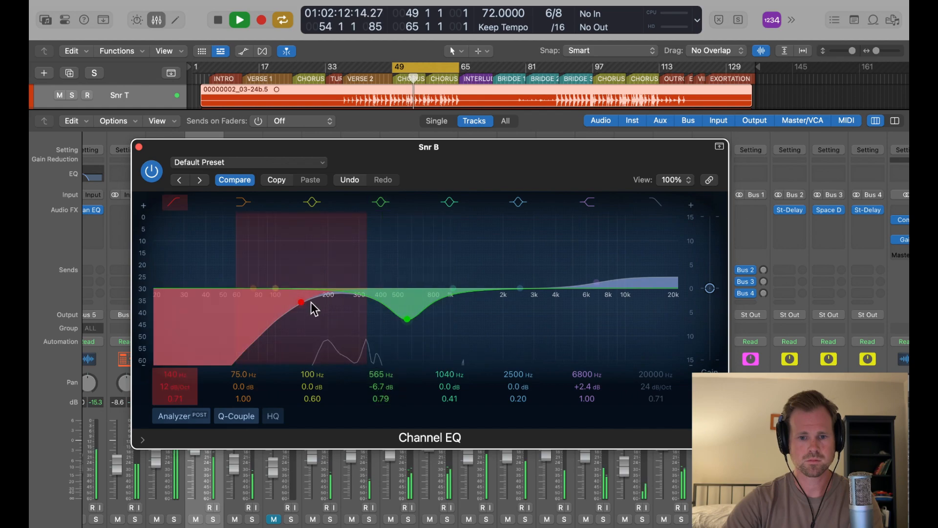
{"action": "left_click_drag", "start_coordinate": [302, 301], "coordinate": [295, 300]}
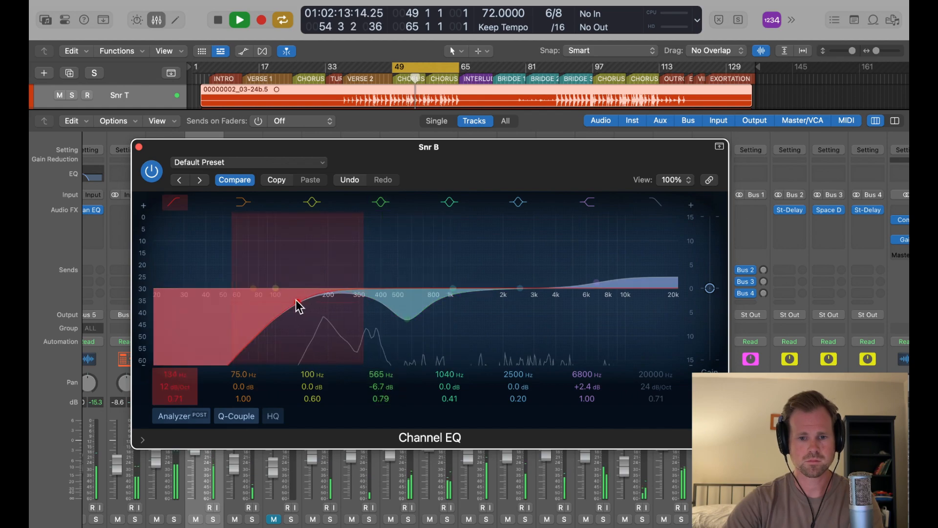
{"action": "left_click", "coordinate": [138, 147]}
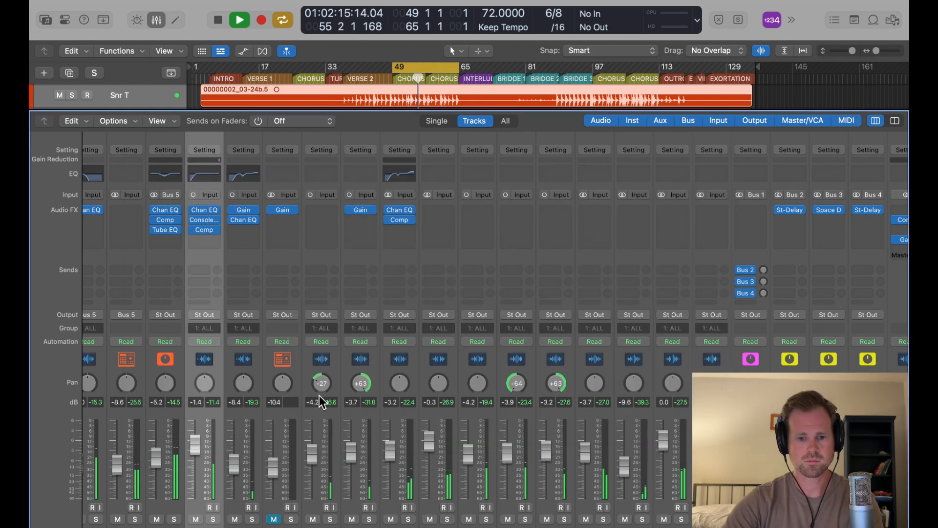
- Copy the Compressor from Snr T to the slot below the Channel EQ on Snr B
{"action": "left_click", "coordinate": [248, 233]}
{"action": "left_click", "coordinate": [204, 234]}
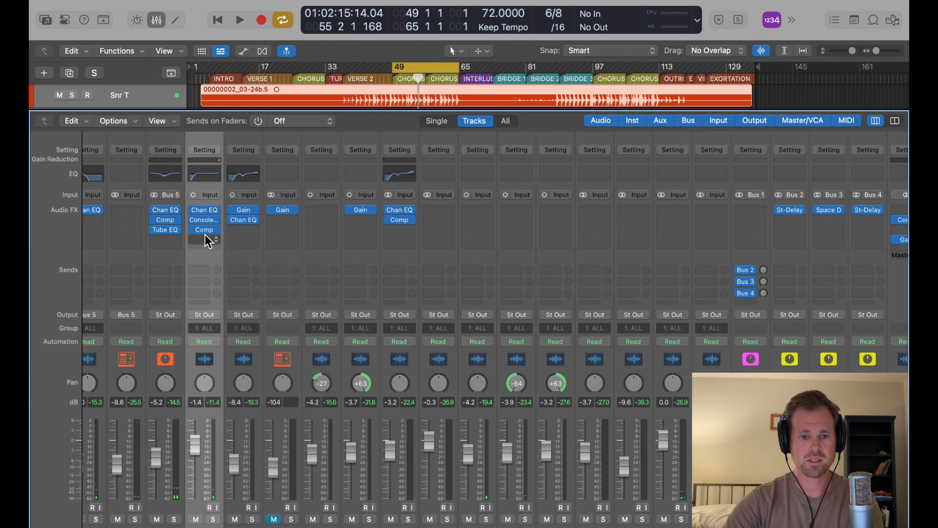
{"action": "left_click_drag", "start_coordinate": [204, 230], "coordinate": [248, 230]}
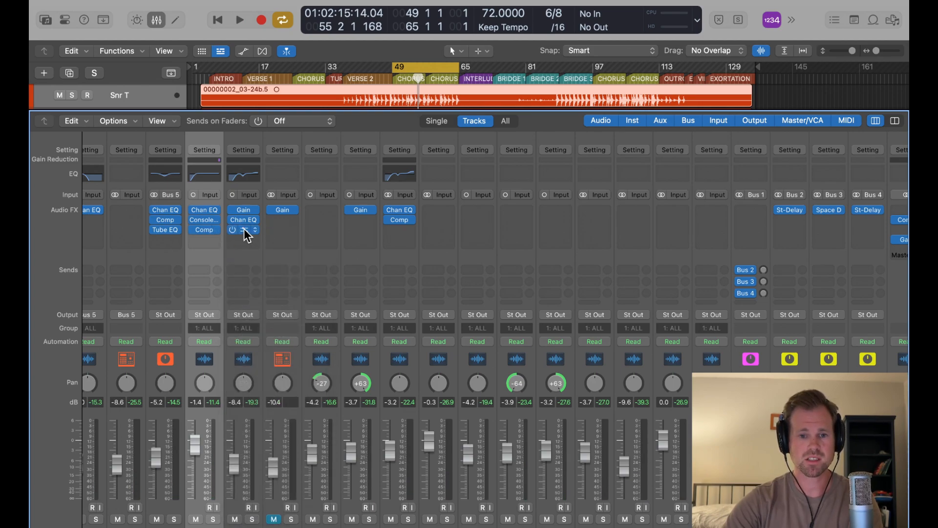
- During playback, set Snr B's Compressor to a threshold of about -40 dB and an attack of 104 ms, and close the plug-in
{"action": "left_click", "coordinate": [245, 228]}
{"action": "key", "text": "space"}
{"action": "left_click_drag", "start_coordinate": [625, 99], "coordinate": [493, 97]}
{"action": "left_click_drag", "start_coordinate": [328, 386], "coordinate": [319, 421]}
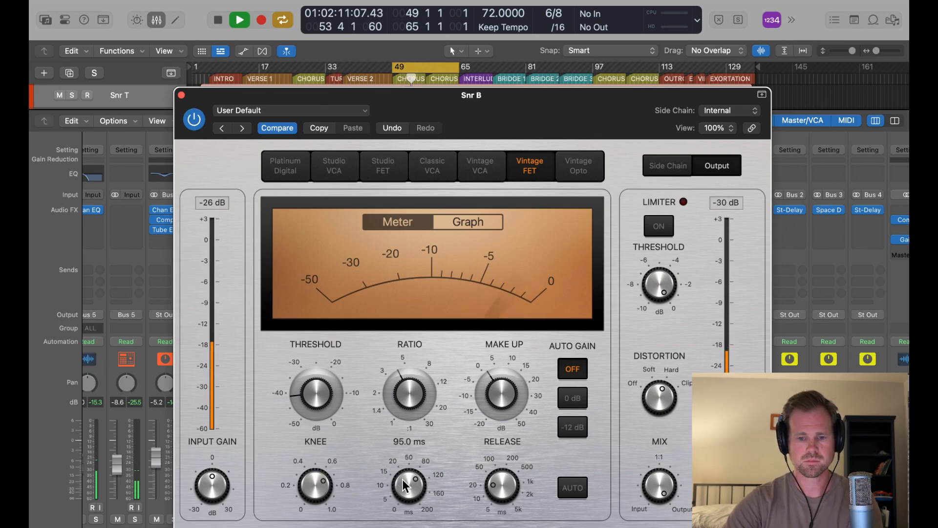
{"action": "left_click_drag", "start_coordinate": [403, 478], "coordinate": [402, 474]}
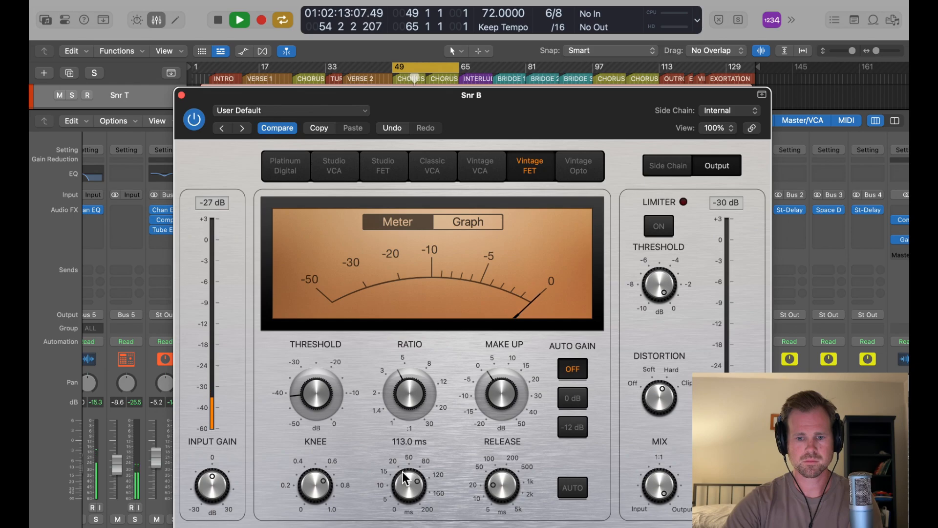
{"action": "mouse_move", "coordinate": [499, 479]}
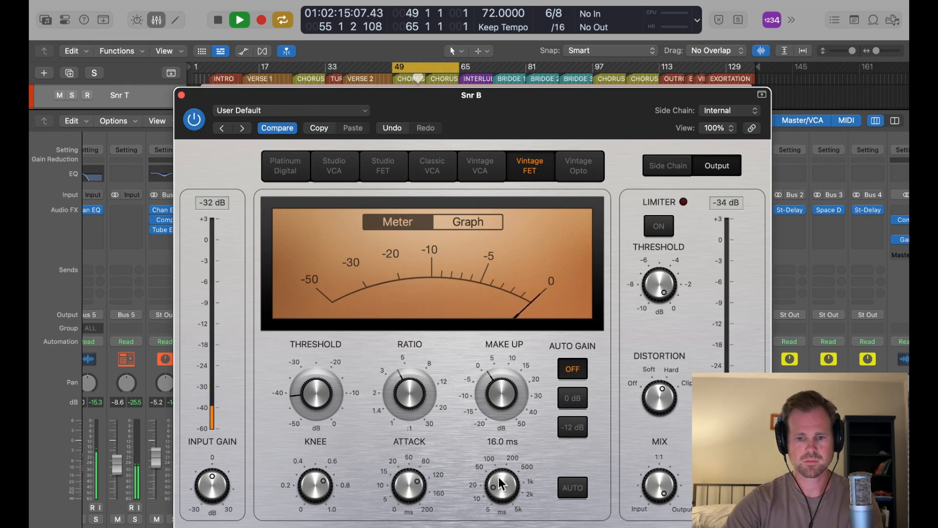
{"action": "mouse_move", "coordinate": [420, 476]}
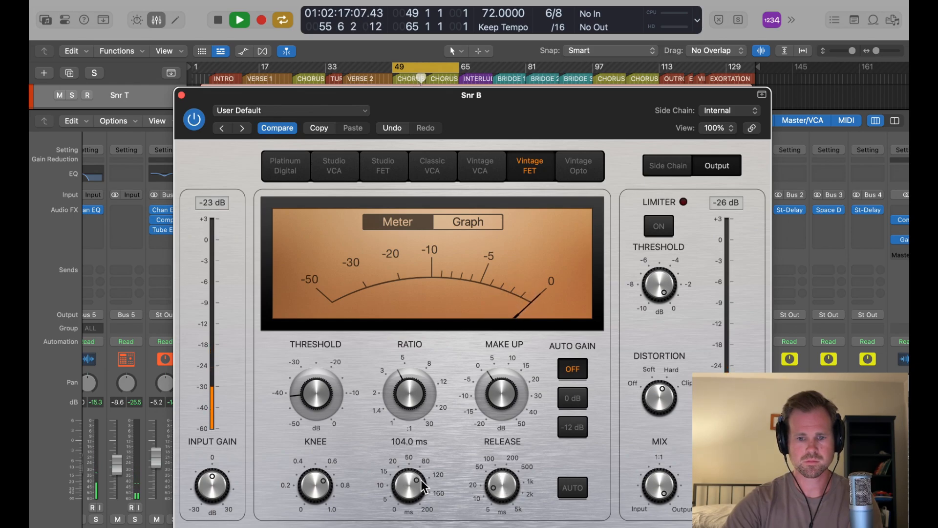
{"action": "left_click", "coordinate": [181, 95]}
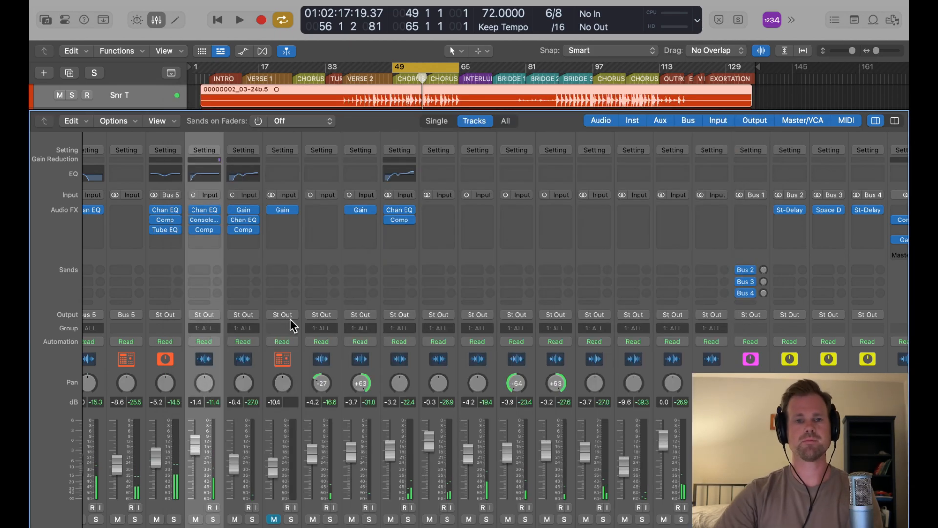
- Set the cycle range over Bridge 3 in the Tracks area, from bar 89 to bar 97, and start playback
{"action": "scroll", "coordinate": [360, 471], "scroll_direction": "right", "scroll_amount": 3}
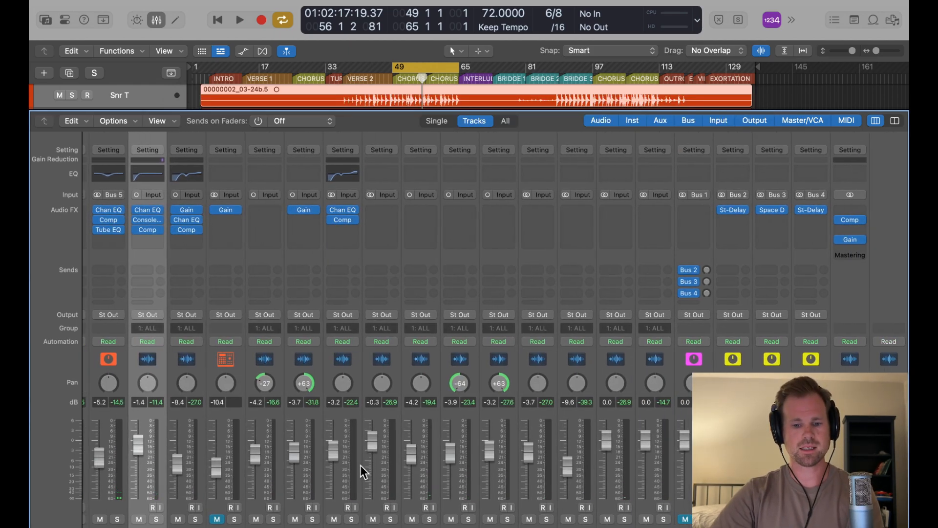
{"action": "scroll", "coordinate": [353, 498], "scroll_direction": "left", "scroll_amount": 3}
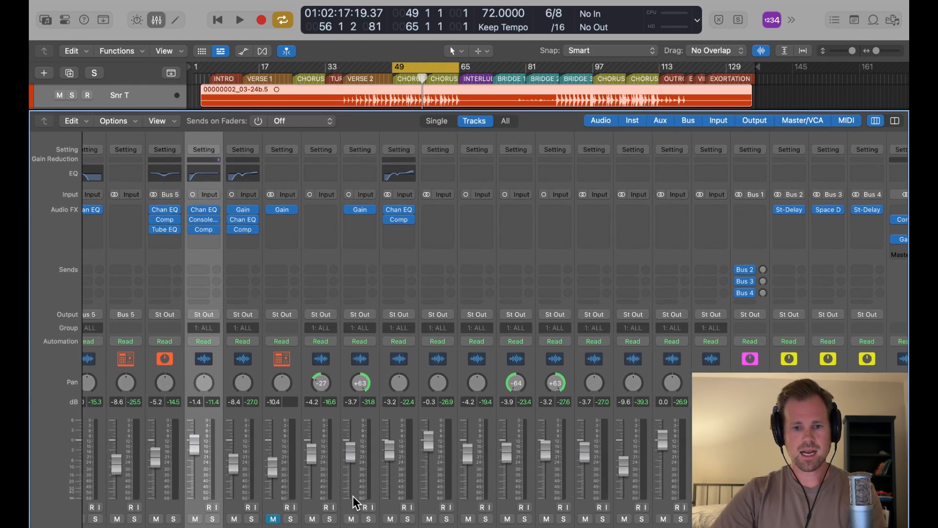
{"action": "key", "text": "x"}
{"action": "scroll", "coordinate": [441, 471], "scroll_direction": "up", "scroll_amount": 2}
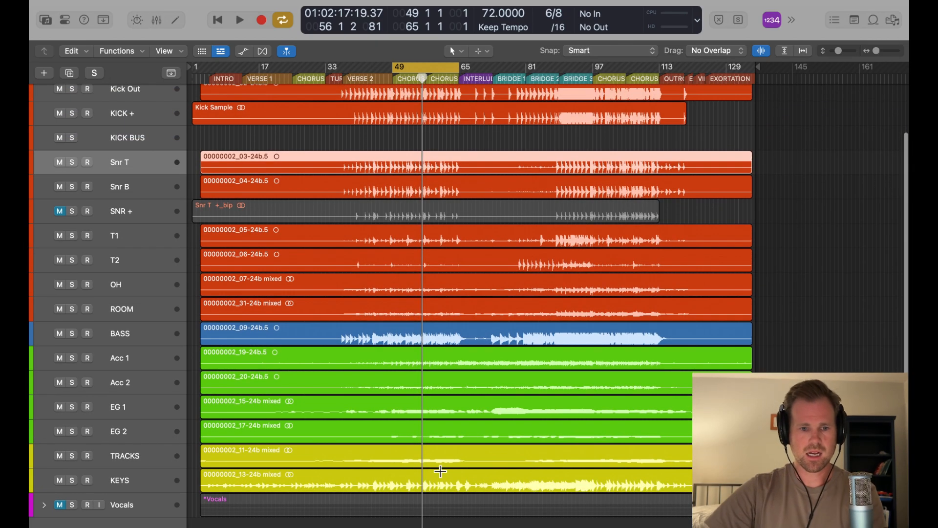
{"action": "key", "text": "super+Down"}
{"action": "key", "text": "super+Down"}
{"action": "key", "text": "super+Down"}
{"action": "key", "text": "super+Right"}
{"action": "key", "text": "super+Right"}
{"action": "key", "text": "super+Right"}
{"action": "key", "text": "super+Right"}
{"action": "key", "text": "super+Right"}
{"action": "key", "text": "super+Right"}
{"action": "key", "text": "super+Right"}
{"action": "key", "text": "super+Right"}
{"action": "key", "text": "super+Right"}
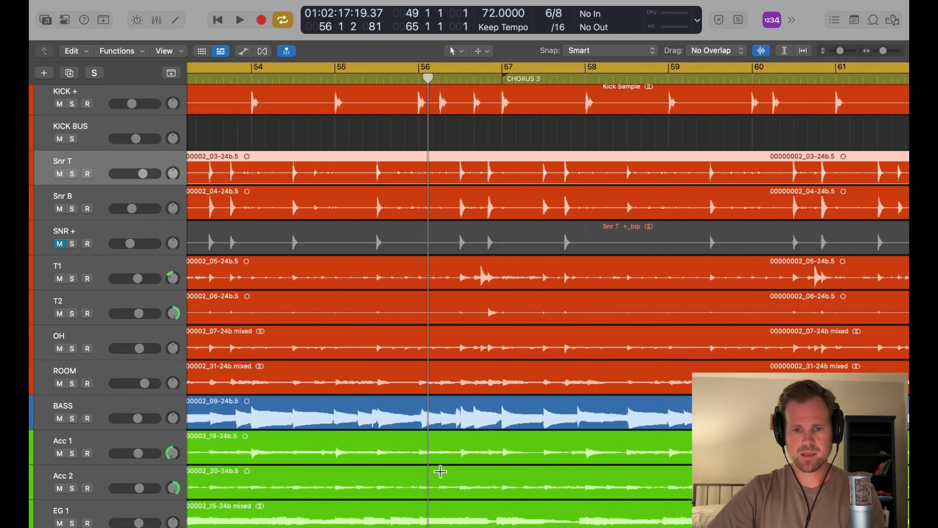
{"action": "key", "text": "super+Right"}
{"action": "key", "text": "super+Right"}
{"action": "key", "text": "super+Right"}
{"action": "key", "text": "super+Left"}
{"action": "key", "text": "super+Left"}
{"action": "key", "text": "super+Left"}
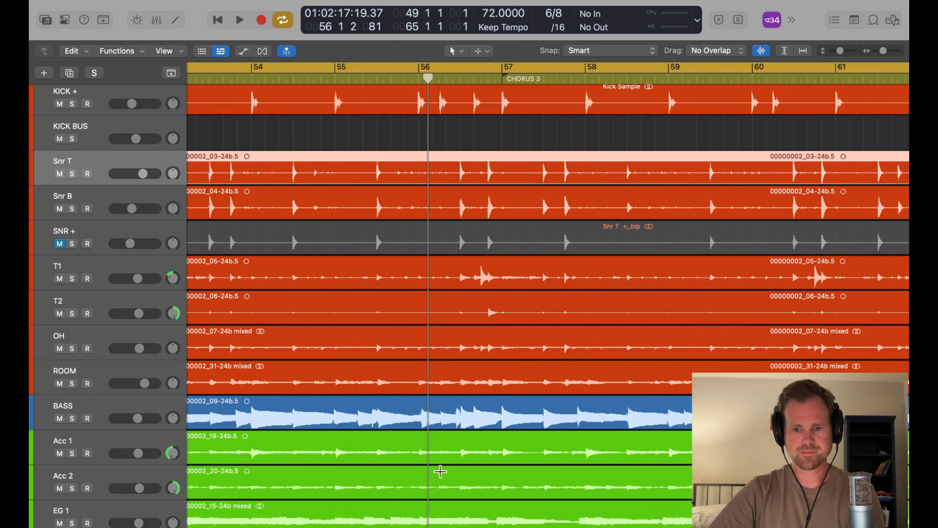
{"action": "key", "text": "super+Down"}
{"action": "key", "text": "super+Down"}
{"action": "scroll", "coordinate": [441, 472], "scroll_direction": "right", "scroll_amount": 3}
{"action": "key", "text": "super+Left"}
{"action": "key", "text": "super+Left"}
{"action": "key", "text": "super+Left"}
{"action": "key", "text": "super+Left"}
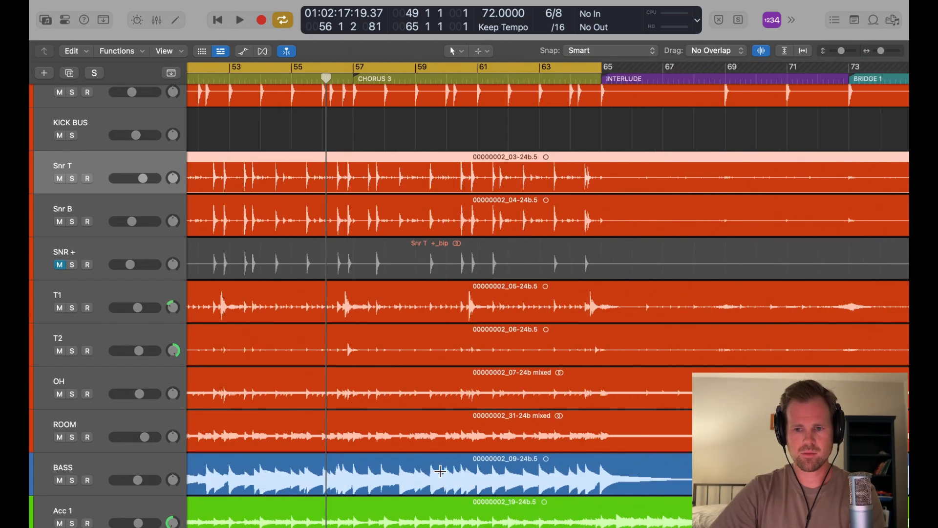
{"action": "scroll", "coordinate": [441, 471], "scroll_direction": "right", "scroll_amount": 7}
{"action": "scroll", "coordinate": [441, 477], "scroll_direction": "right", "scroll_amount": 8}
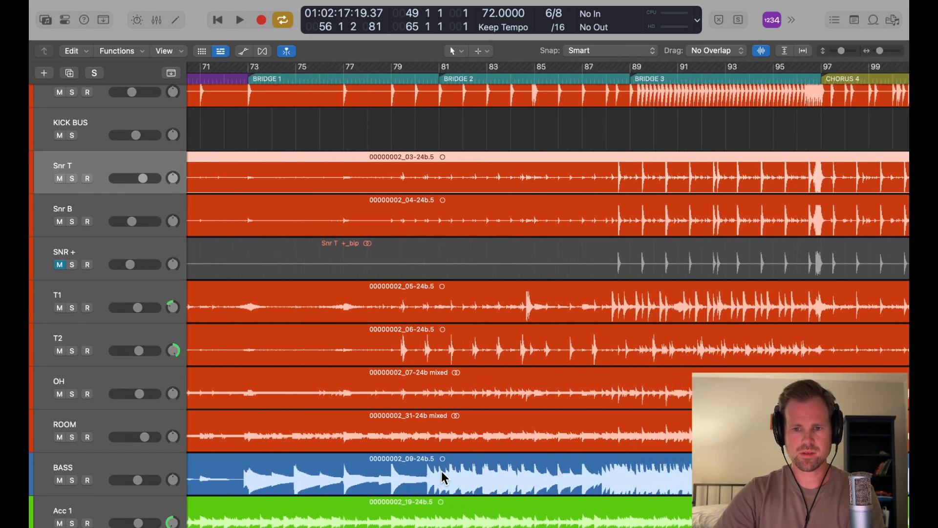
{"action": "left_click_drag", "start_coordinate": [535, 72], "coordinate": [707, 98]}
{"action": "key", "text": "space"}
- Select the T1 and T2 tracks together and solo them
{"action": "left_click", "coordinate": [61, 293]}
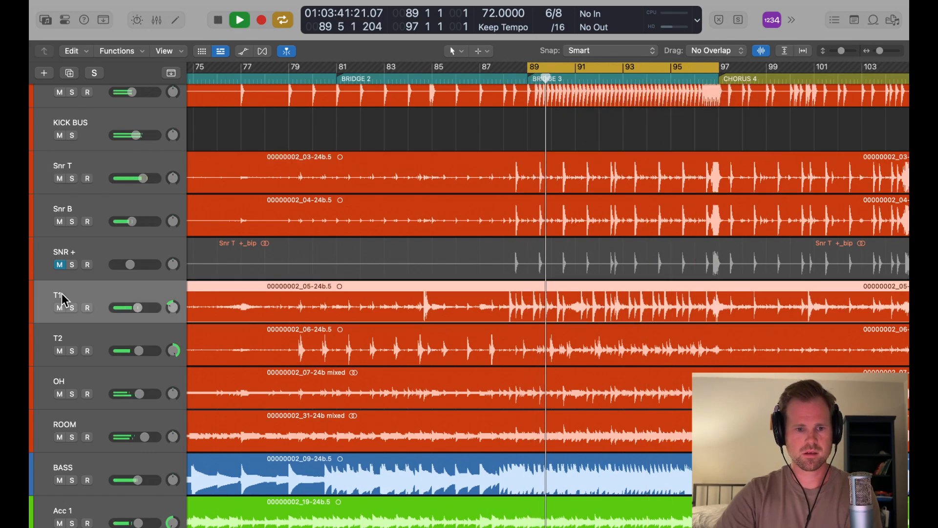
{"action": "left_click", "coordinate": [58, 339], "text": "shift"}
{"action": "key", "text": "s"}
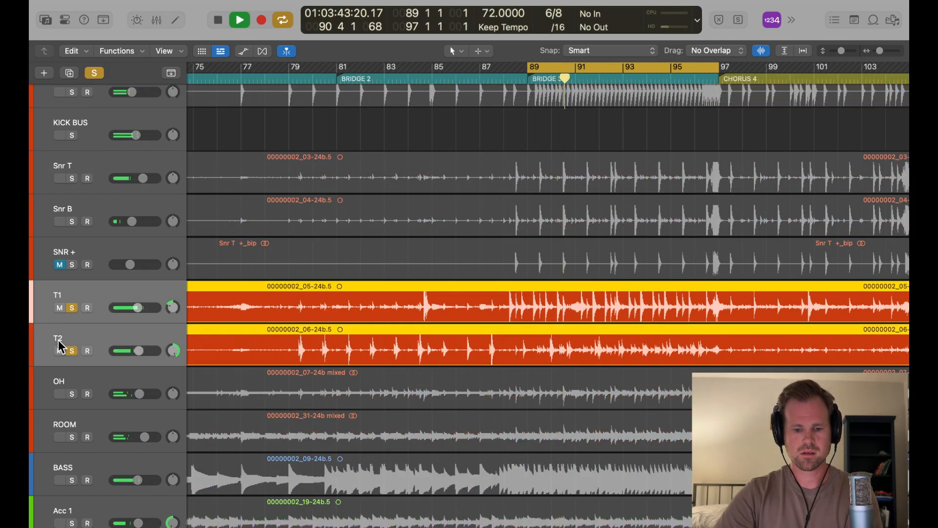
- Stop playback and insert a mono Noise Gate on both tom channels in the mixer
{"action": "key", "text": "x"}
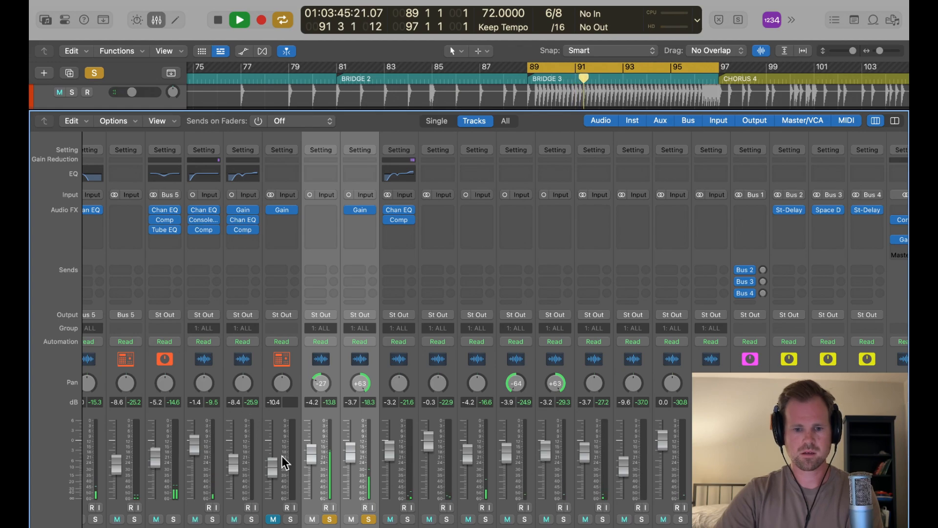
{"action": "key", "text": "space"}
{"action": "left_click", "coordinate": [324, 217]}
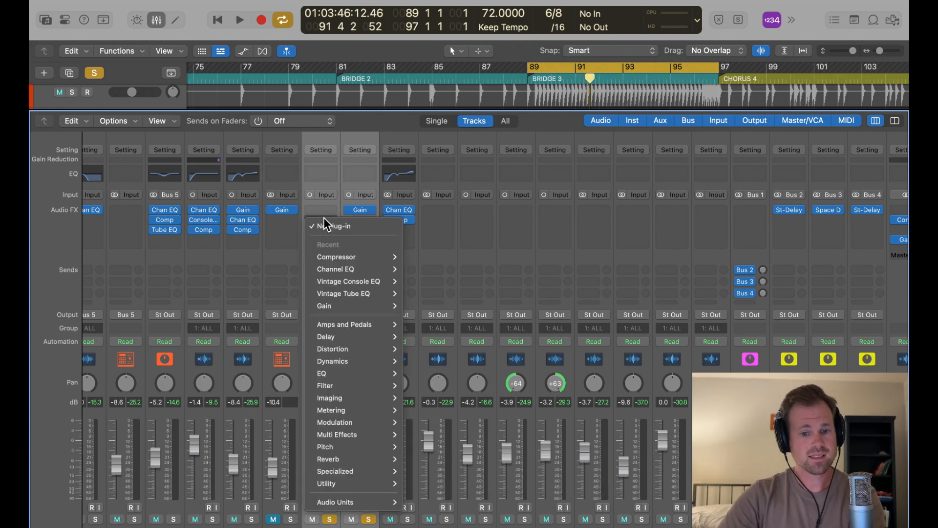
{"action": "mouse_move", "coordinate": [346, 362]}
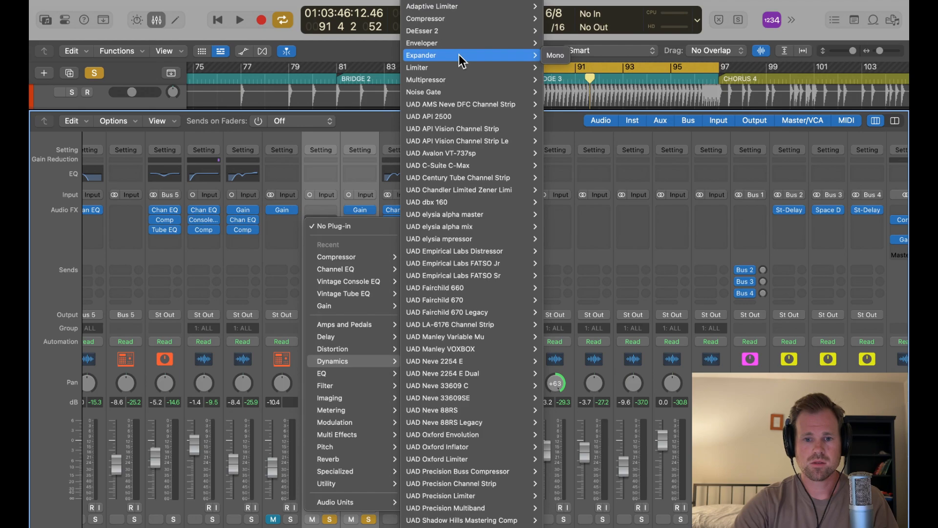
{"action": "mouse_move", "coordinate": [466, 92]}
{"action": "left_click", "coordinate": [556, 92]}
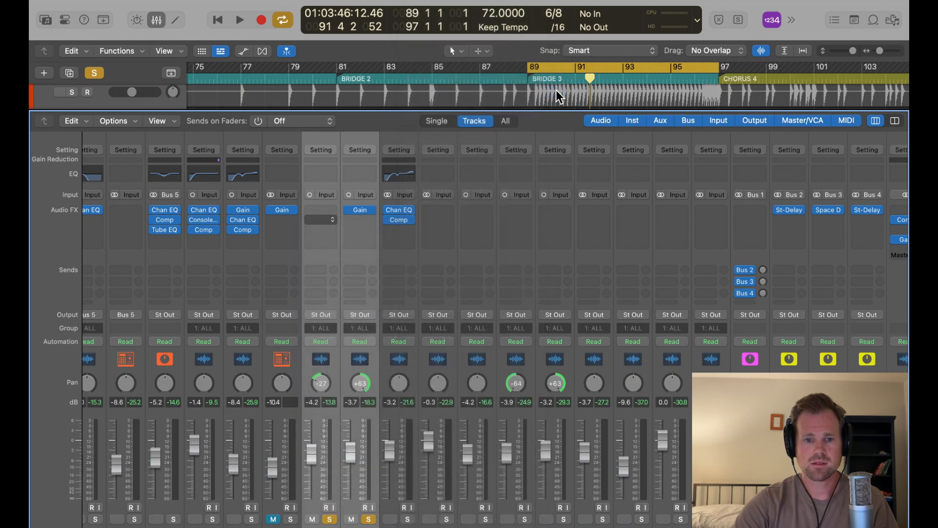
- Unsolo T1 and T2 and close the Noise Gate windows
{"action": "left_click", "coordinate": [330, 518]}
{"action": "left_click", "coordinate": [360, 136]}
{"action": "left_click", "coordinate": [313, 148]}
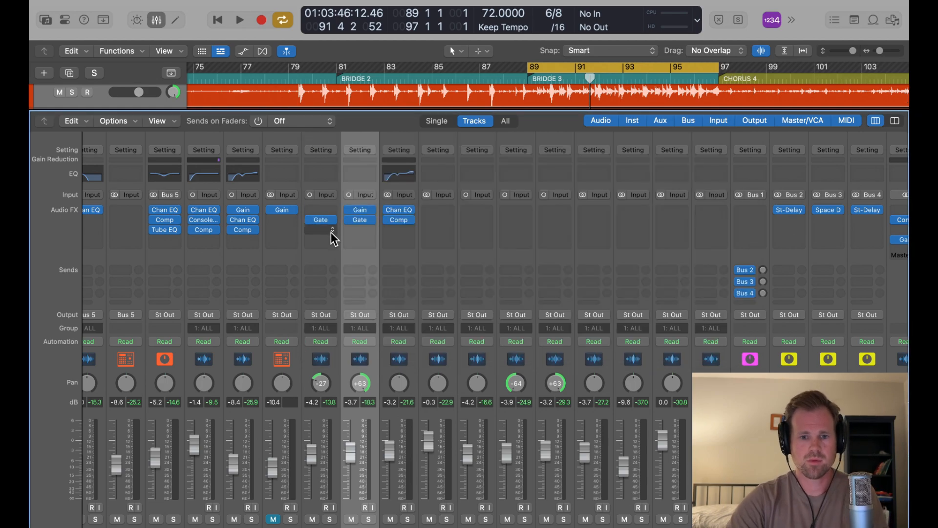
- Open T2's Noise Gate, start playback of the cycled bridge and solo T2
{"action": "left_click", "coordinate": [360, 220]}
{"action": "key", "text": "space"}
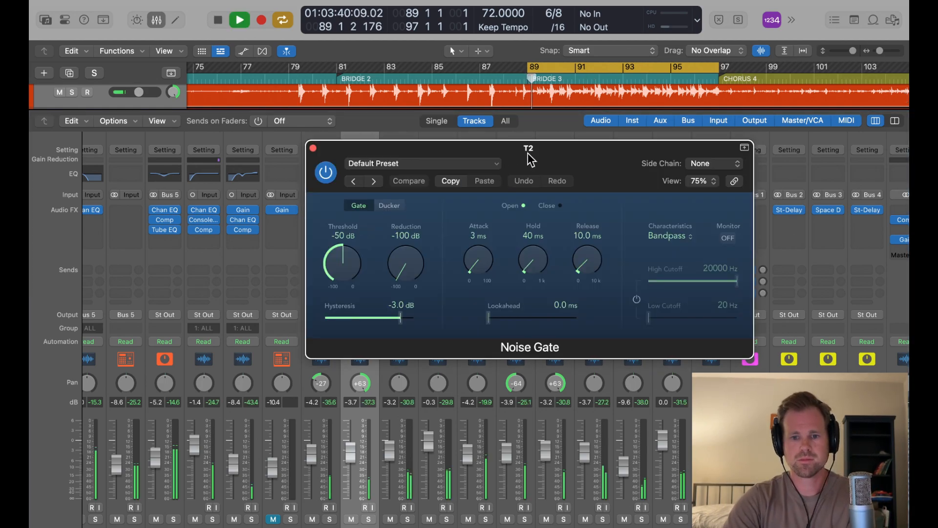
{"action": "left_click", "coordinate": [368, 519]}
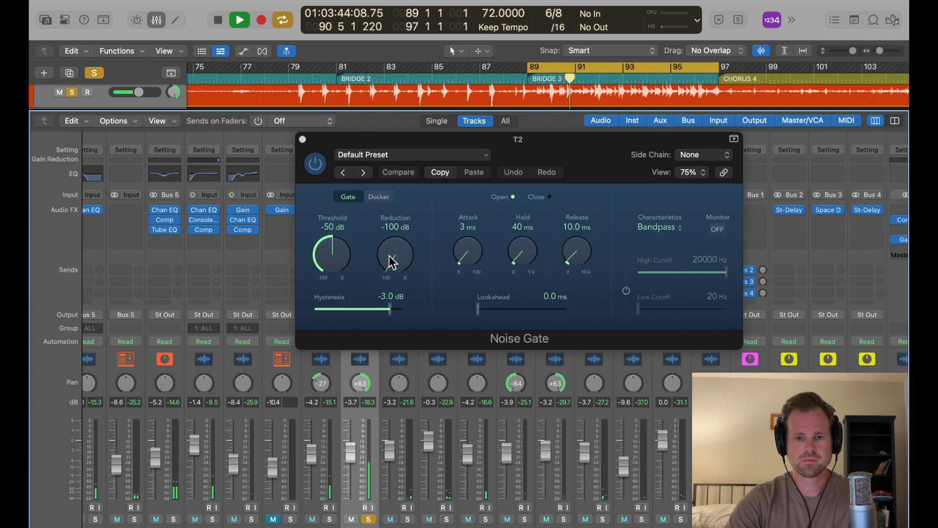
- Try a threshold of -35 dB on T2's Noise Gate, watching the track's waveform, and return it to -50 dB
{"action": "left_click_drag", "start_coordinate": [389, 262], "coordinate": [391, 329]}
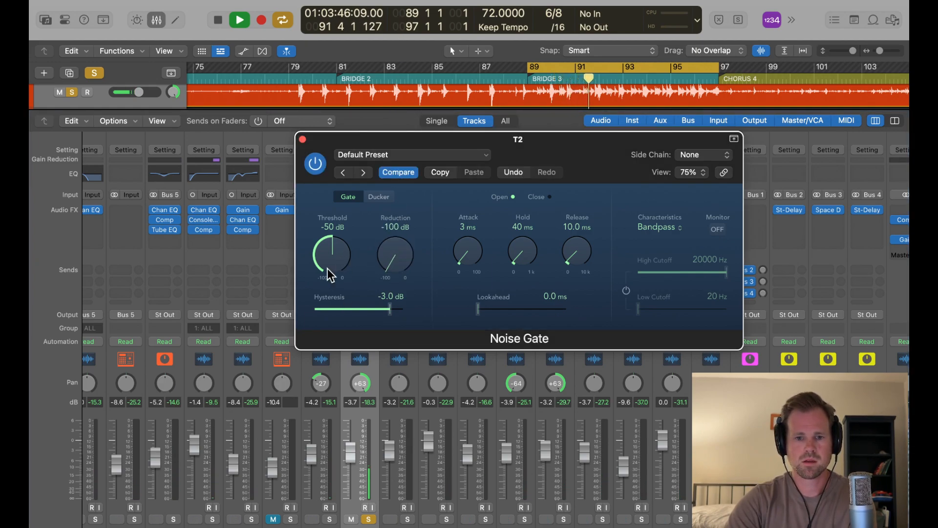
{"action": "left_click_drag", "start_coordinate": [324, 195], "coordinate": [325, 238]}
{"action": "key", "text": "x"}
{"action": "scroll", "coordinate": [588, 356], "scroll_direction": "up", "scroll_amount": 5}
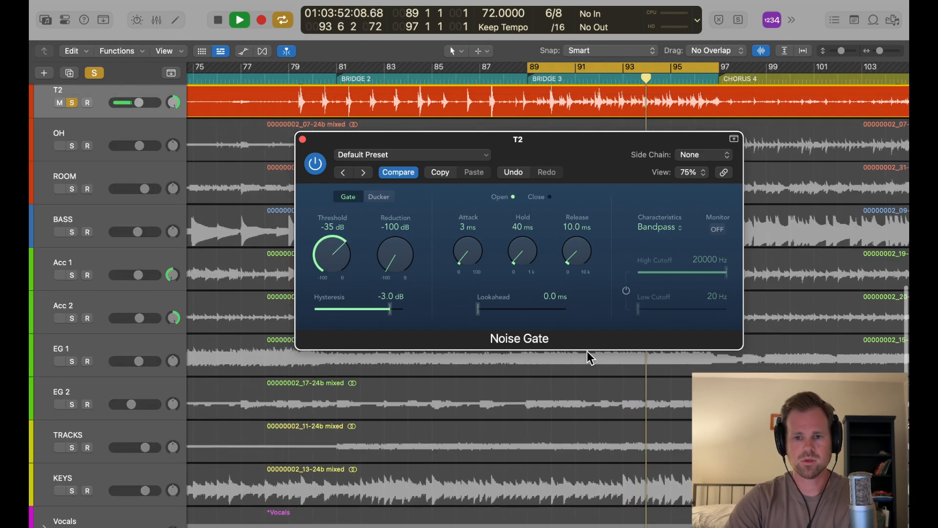
{"action": "left_click_drag", "start_coordinate": [590, 329], "coordinate": [403, 329]}
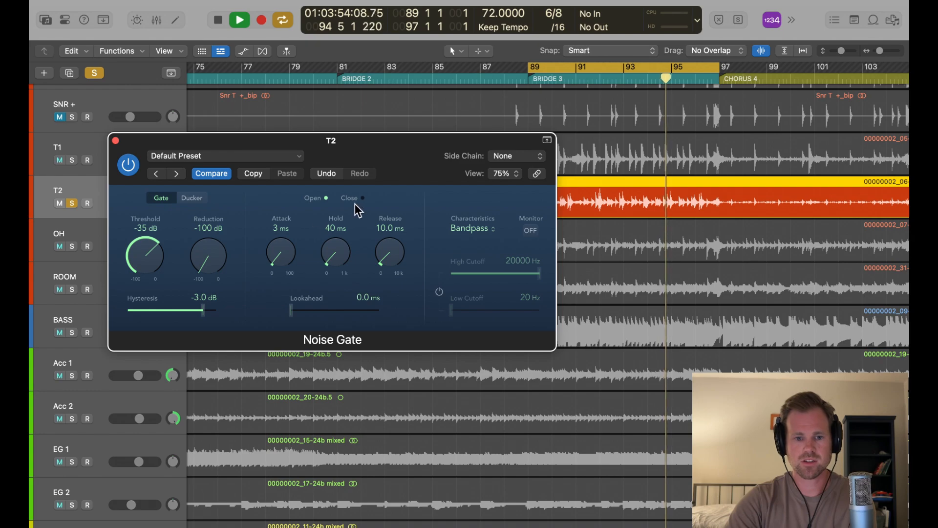
{"action": "left_click_drag", "start_coordinate": [151, 266], "coordinate": [154, 286]}
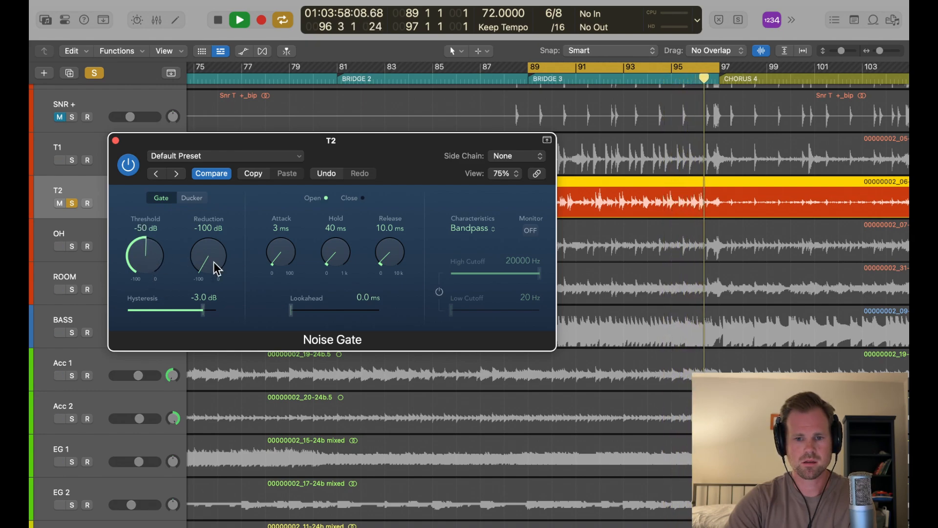
- Limit T2's Noise Gate filter to a 4000 Hz high cutoff and a 120 Hz low cutoff, and set the release to 65.5 ms
{"action": "left_click_drag", "start_coordinate": [539, 273], "coordinate": [506, 272]}
{"action": "left_click_drag", "start_coordinate": [461, 305], "coordinate": [480, 308]}
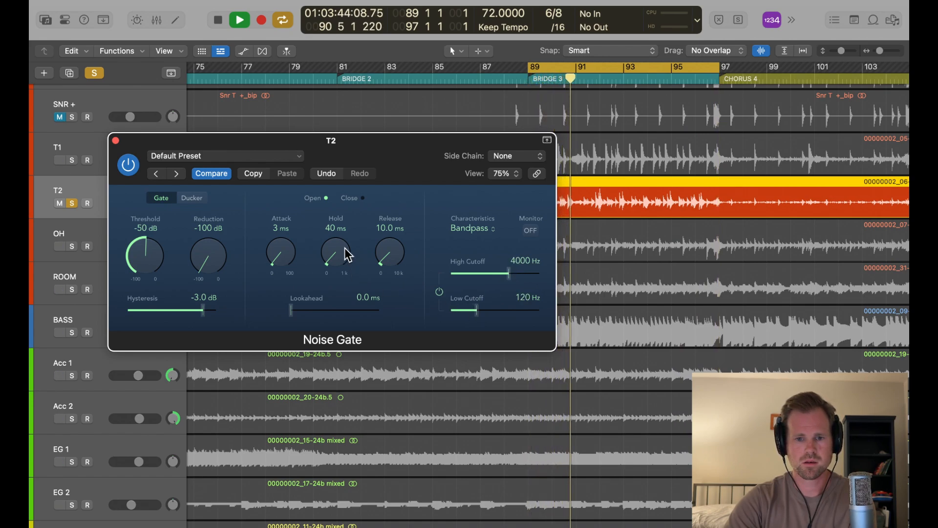
{"action": "left_click_drag", "start_coordinate": [384, 253], "coordinate": [377, 202]}
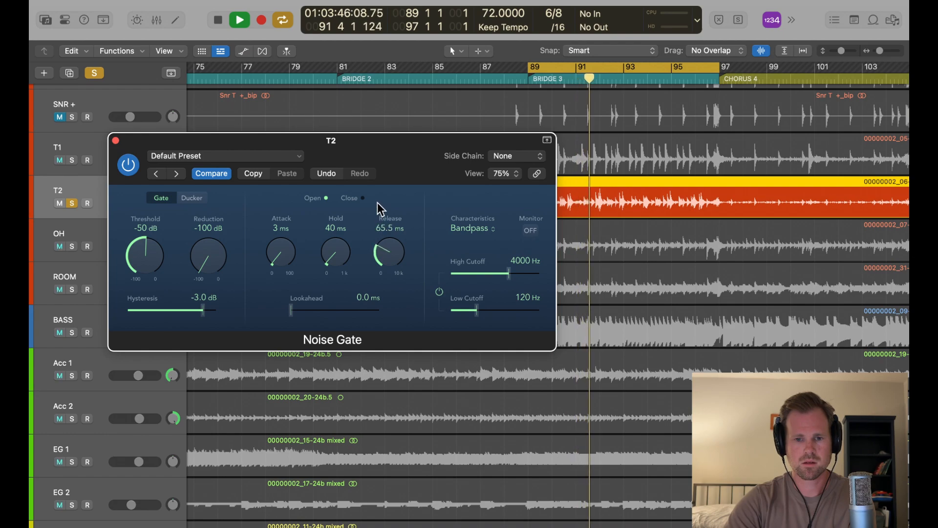
- Audition the gated T2 track repeatedly from bar 97, at the start of Chorus 4
{"action": "key", "text": "space"}
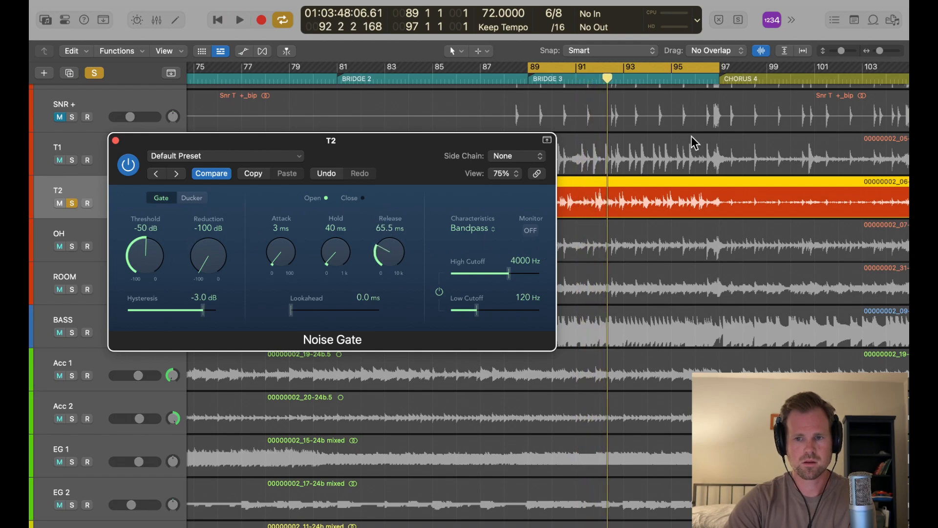
{"action": "left_click", "coordinate": [735, 78]}
{"action": "key", "text": "space"}
{"action": "left_click", "coordinate": [736, 77]}
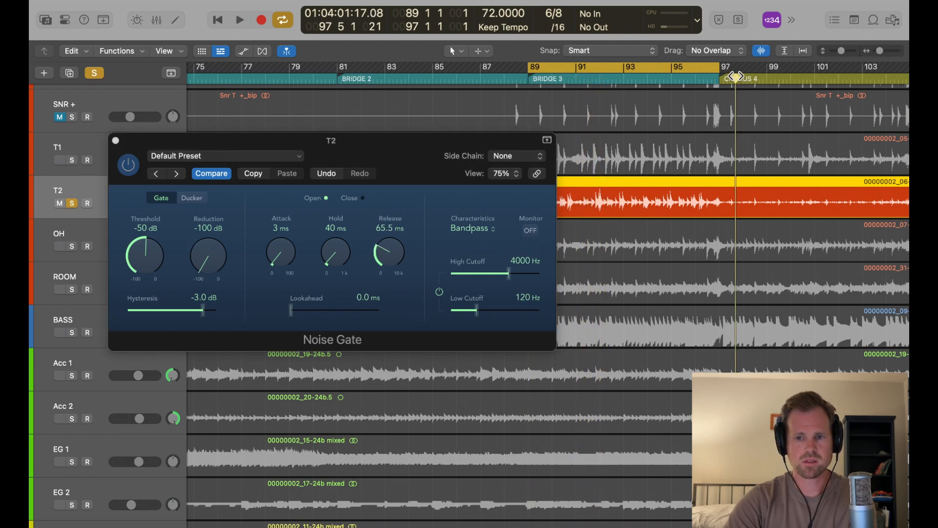
{"action": "key", "text": "space"}
{"action": "double_click", "coordinate": [735, 76]}
{"action": "double_click", "coordinate": [735, 76]}
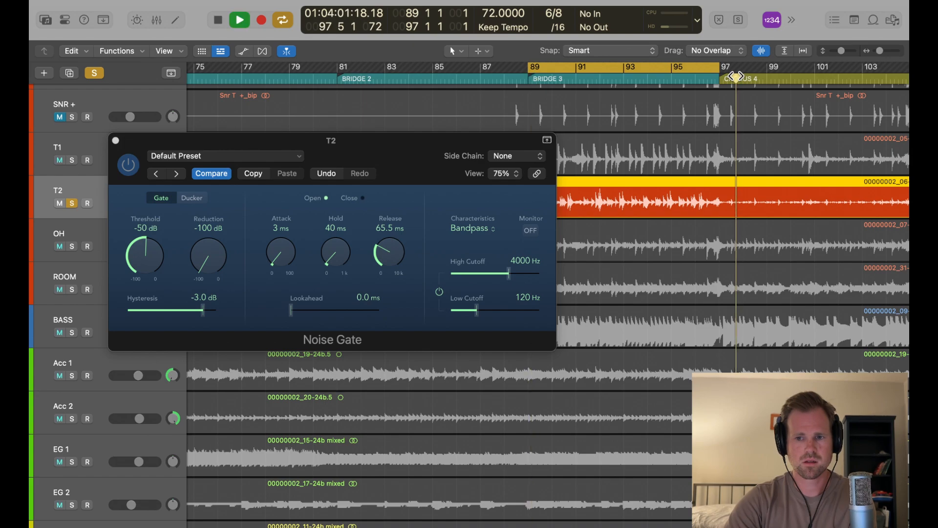
- Try a threshold of -38 dB on T2's Noise Gate while playing from Chorus 4 with cycling off, and stop playback
{"action": "key", "text": "space"}
{"action": "key", "text": "x"}
{"action": "key", "text": "c"}
{"action": "key", "text": "x"}
{"action": "key", "text": "space"}
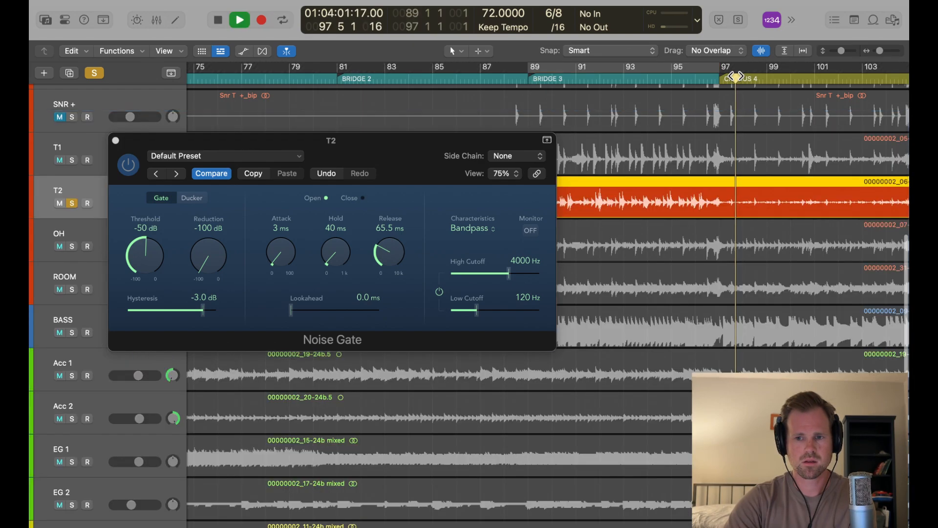
{"action": "left_click_drag", "start_coordinate": [154, 257], "coordinate": [153, 244]}
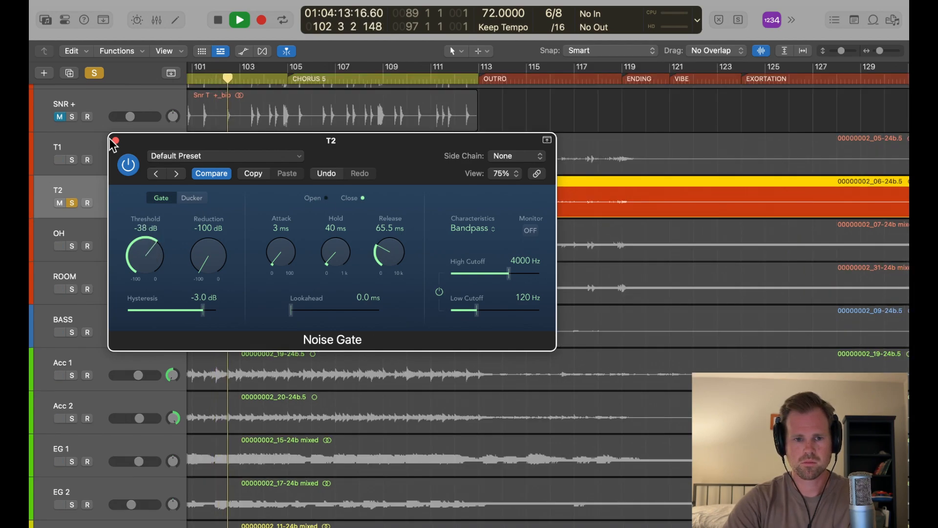
{"action": "left_click", "coordinate": [116, 140]}
{"action": "key", "text": "space"}
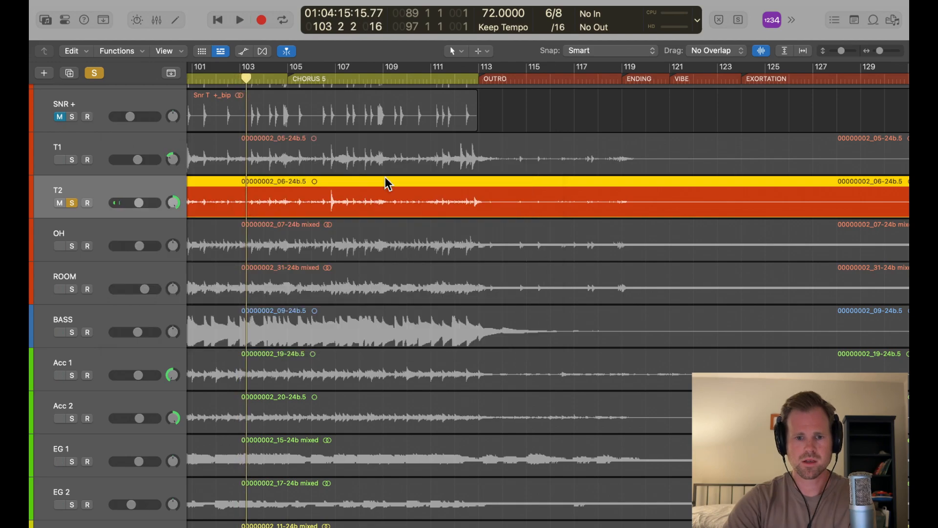
- Turn cycling back on for Bridge 3 and start playback from bar 89
{"action": "scroll", "coordinate": [385, 183], "scroll_direction": "left", "scroll_amount": 5}
{"action": "scroll", "coordinate": [385, 183], "scroll_direction": "left", "scroll_amount": 4}
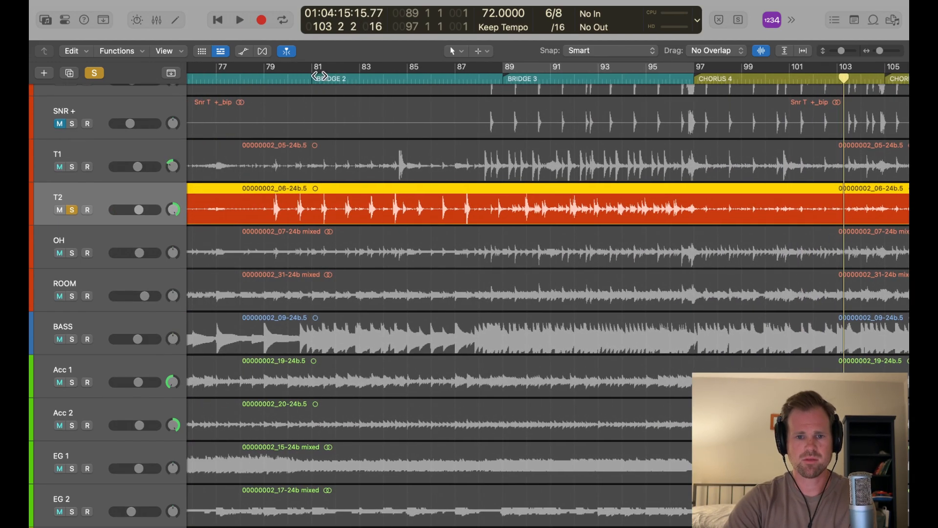
{"action": "key", "text": "c"}
{"action": "key", "text": "space"}
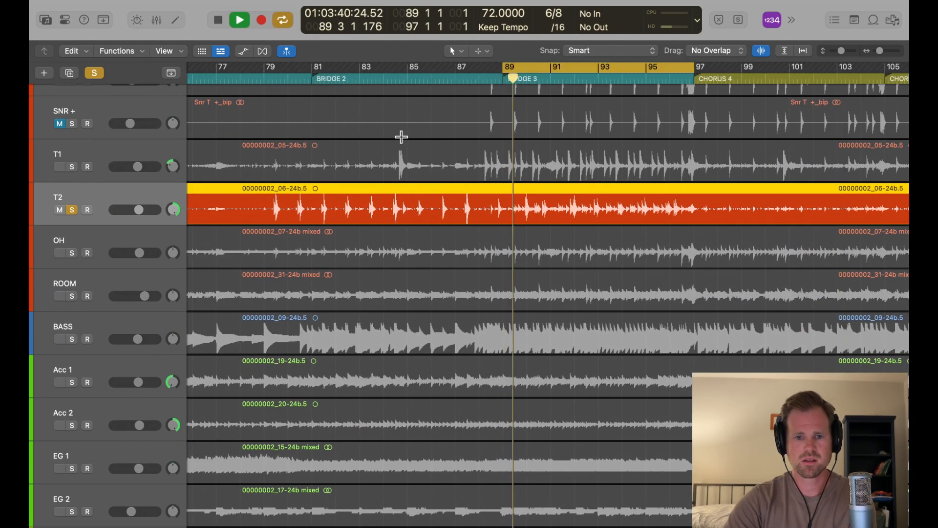
- Reopen T2's Noise Gate from the mixer, set its threshold to -56 dB and switch it to Ducker mode
{"action": "key", "text": "x"}
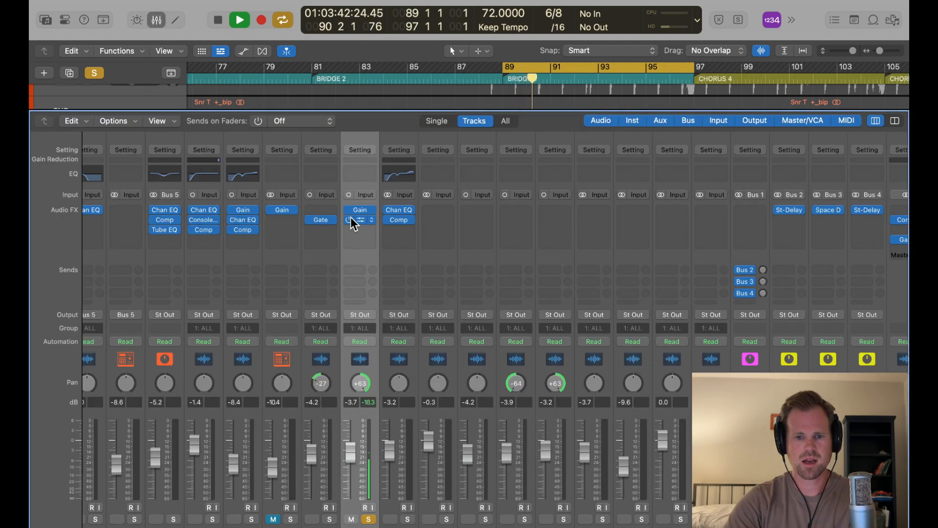
{"action": "left_click", "coordinate": [362, 219]}
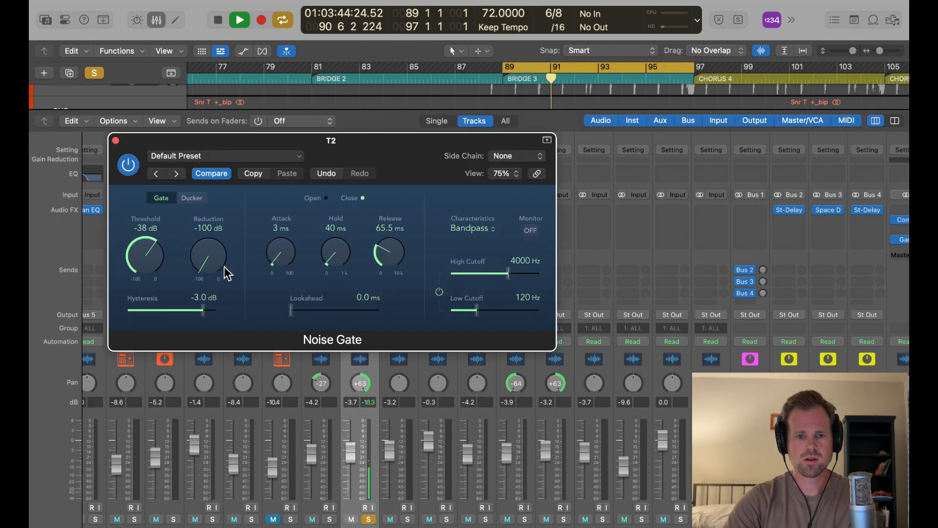
{"action": "left_click_drag", "start_coordinate": [160, 253], "coordinate": [161, 268]}
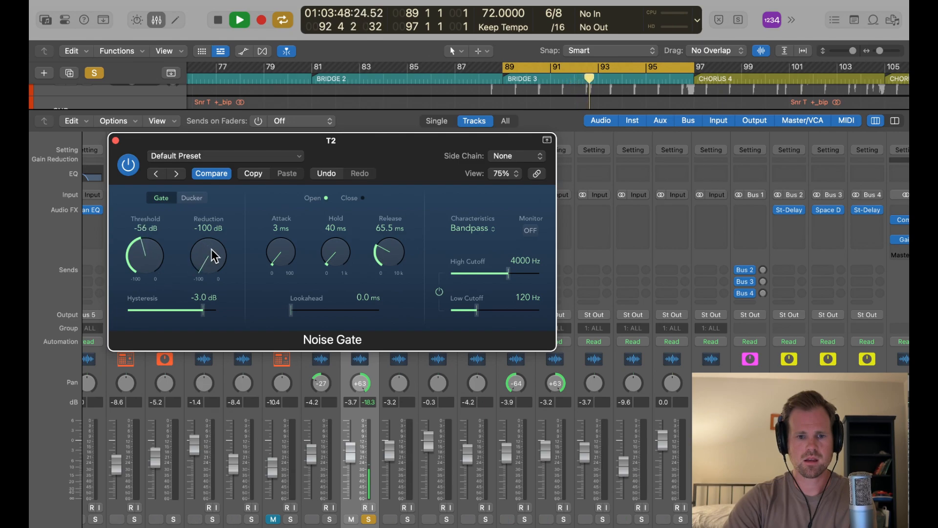
{"action": "left_click", "coordinate": [201, 197]}
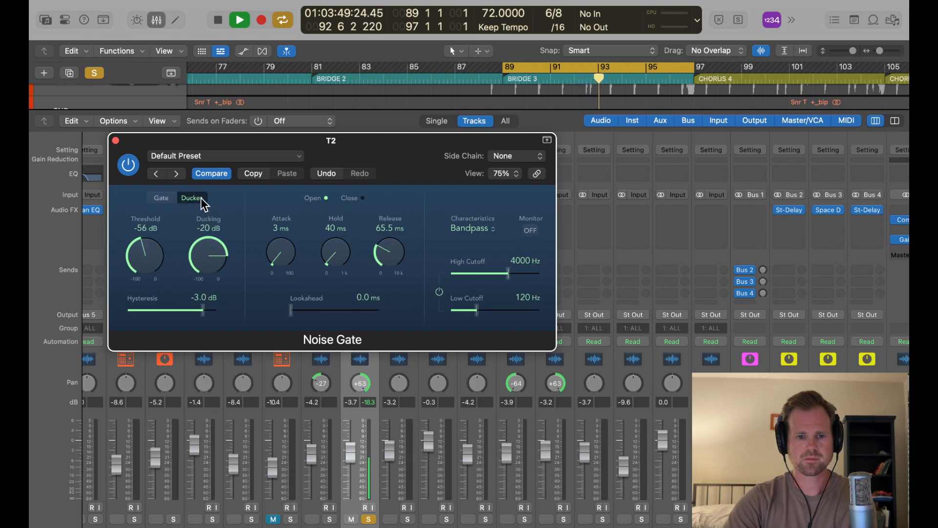
- Switch T2's noise gate from Ducker back to Gate mode and turn off the Bridge 3 loop so playback continues into Chorus 4
{"action": "left_click", "coordinate": [163, 198]}
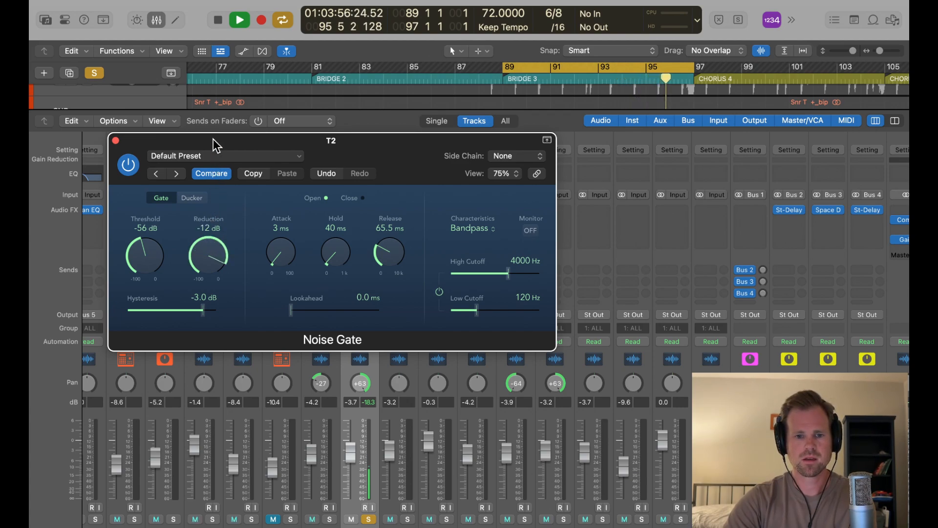
{"action": "key", "text": "x"}
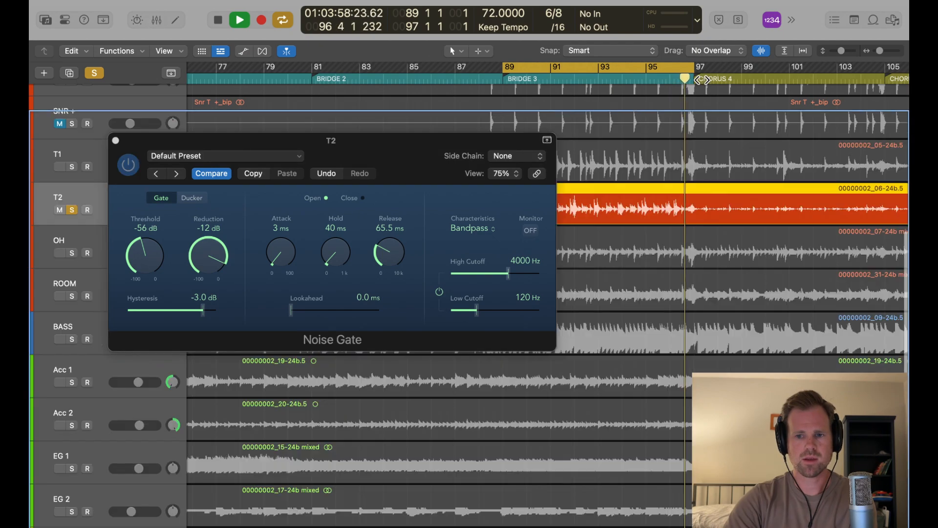
{"action": "left_click", "coordinate": [704, 79]}
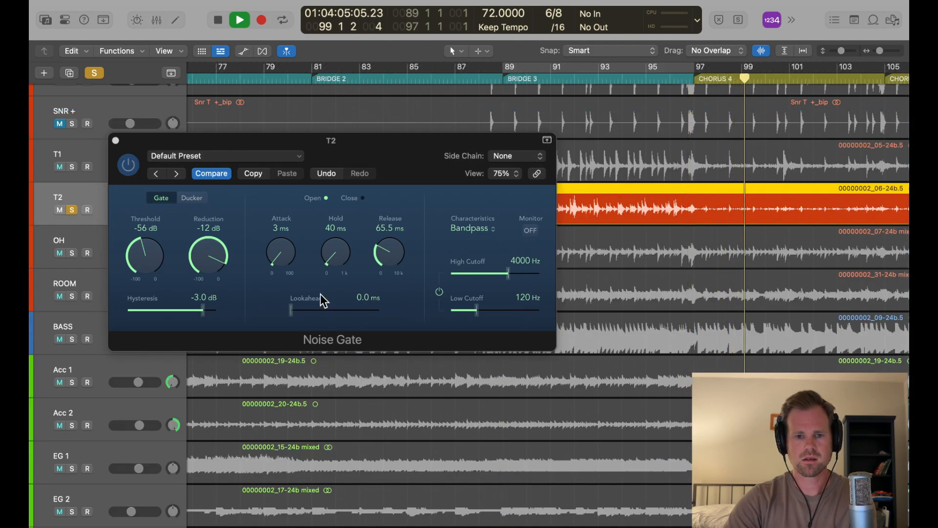
- Set T2's noise gate threshold to -43 dB, with a 180 Hz low cutoff and a 500 Hz high cutoff for its detection filter
{"action": "left_click", "coordinate": [145, 260]}
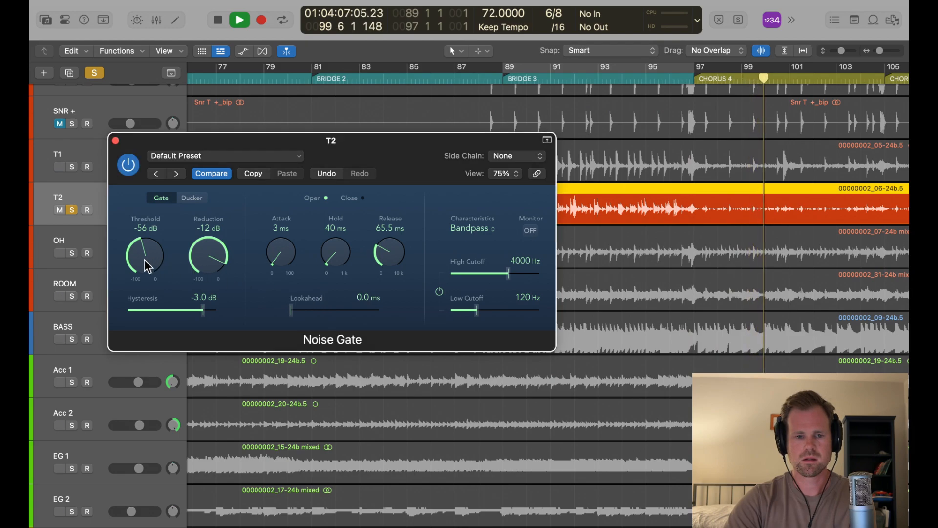
{"action": "left_click_drag", "start_coordinate": [144, 259], "coordinate": [146, 253]}
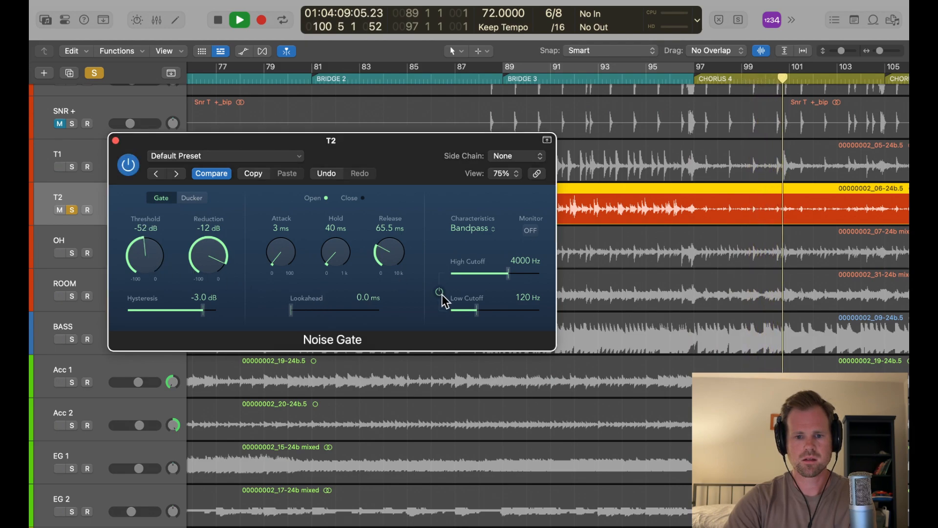
{"action": "left_click_drag", "start_coordinate": [476, 310], "coordinate": [482, 309]}
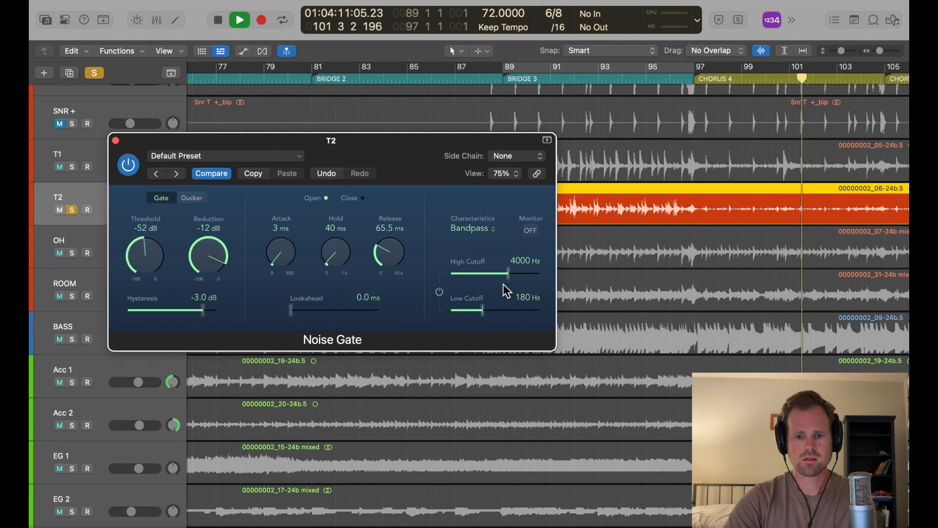
{"action": "left_click_drag", "start_coordinate": [508, 273], "coordinate": [469, 275]}
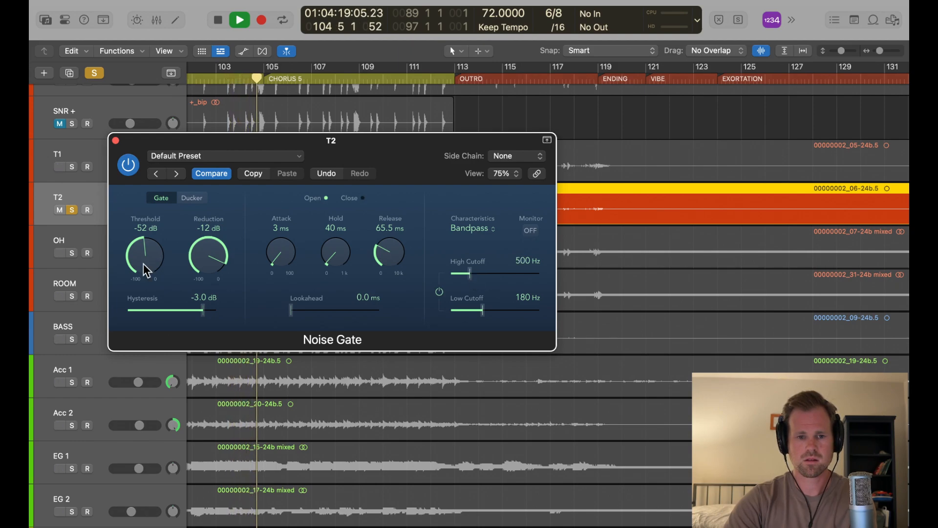
{"action": "left_click_drag", "start_coordinate": [144, 256], "coordinate": [144, 247]}
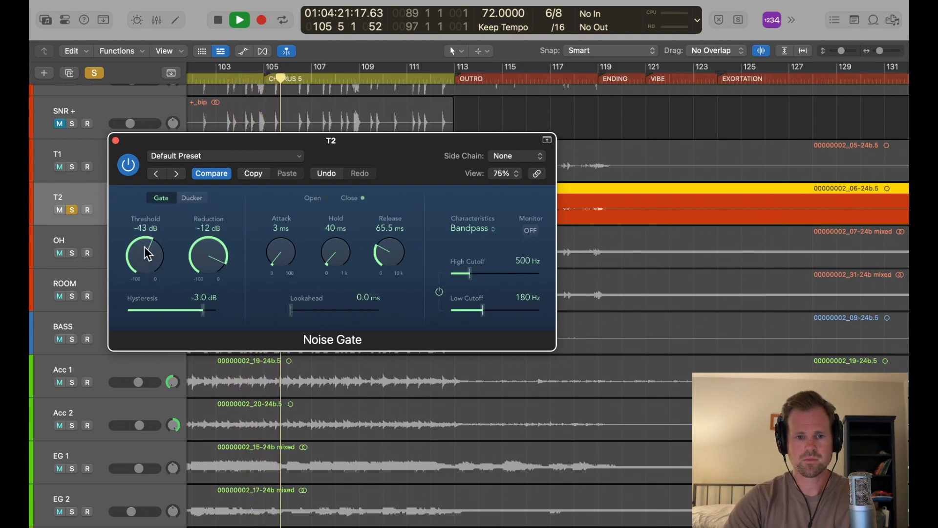
{"action": "left_click", "coordinate": [116, 141]}
- Restart playback with the Bridge 3 section looped from bar 89 to bar 97
{"action": "scroll", "coordinate": [334, 192], "scroll_direction": "left", "scroll_amount": 3}
{"action": "scroll", "coordinate": [333, 192], "scroll_direction": "left", "scroll_amount": 6}
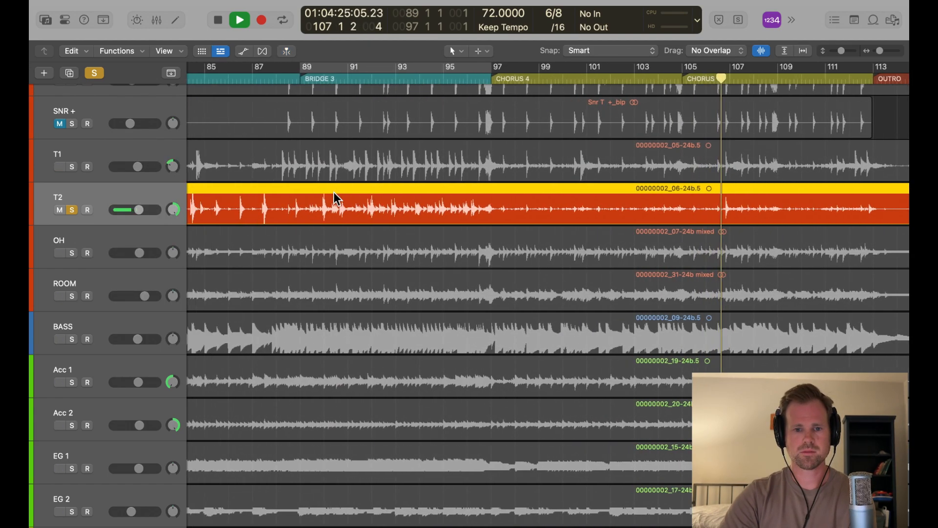
{"action": "key", "text": "space"}
{"action": "left_click_drag", "start_coordinate": [315, 86], "coordinate": [319, 75]}
{"action": "key", "text": "space"}
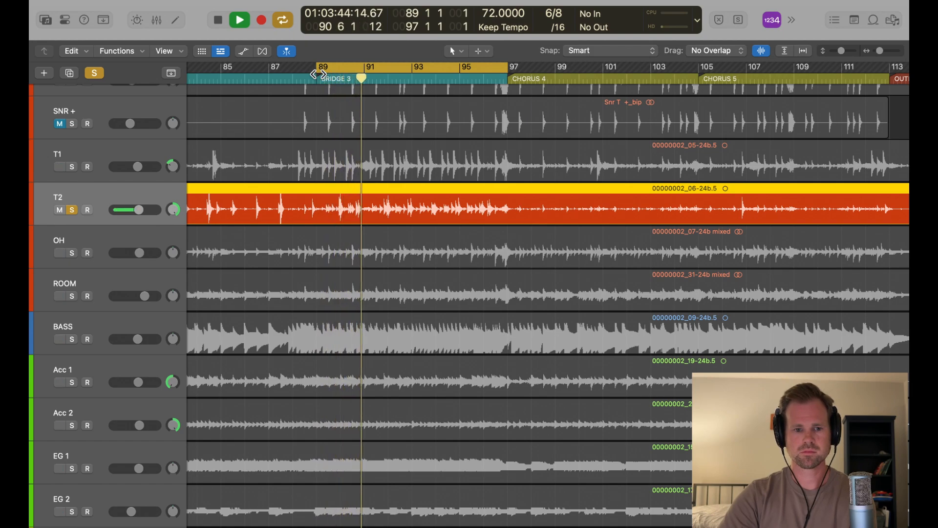
- Lower the threshold of T2's noise gate to -61 dB and stop playback
{"action": "key", "text": "x"}
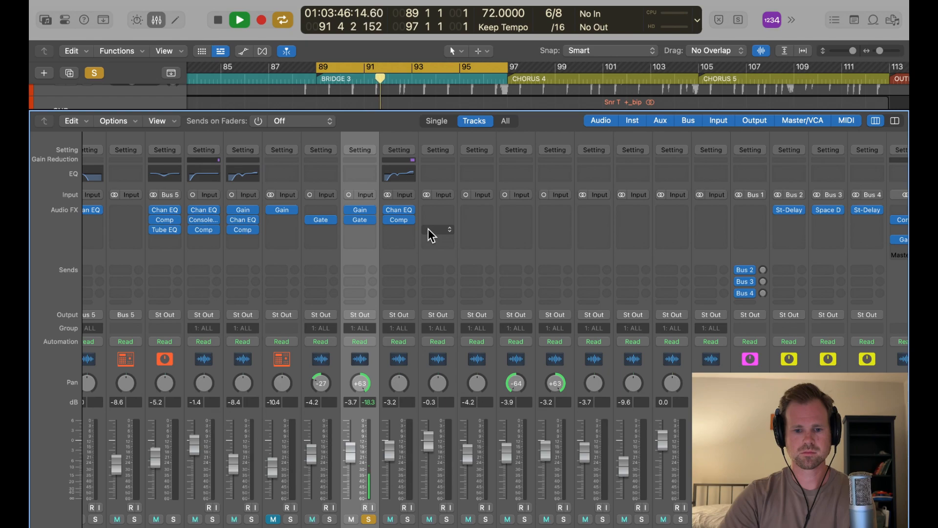
{"action": "left_click", "coordinate": [360, 220]}
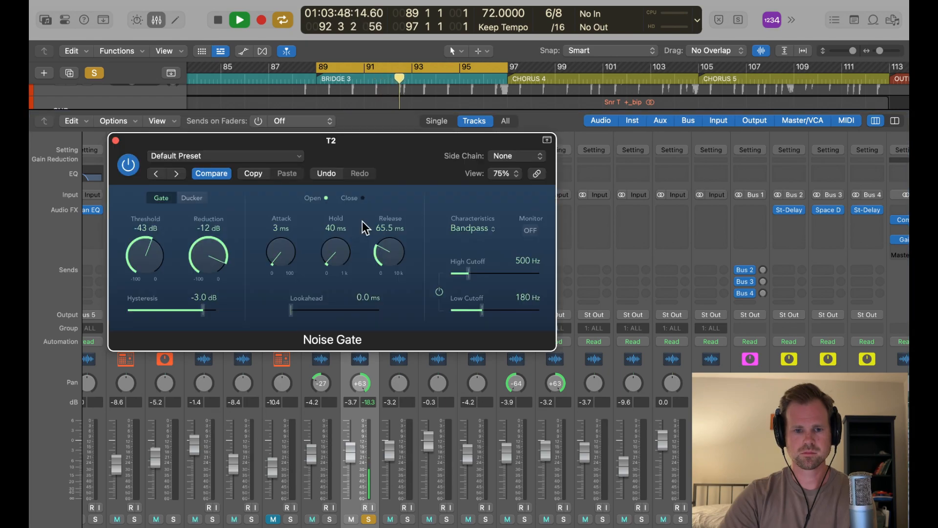
{"action": "left_click_drag", "start_coordinate": [143, 267], "coordinate": [143, 266]}
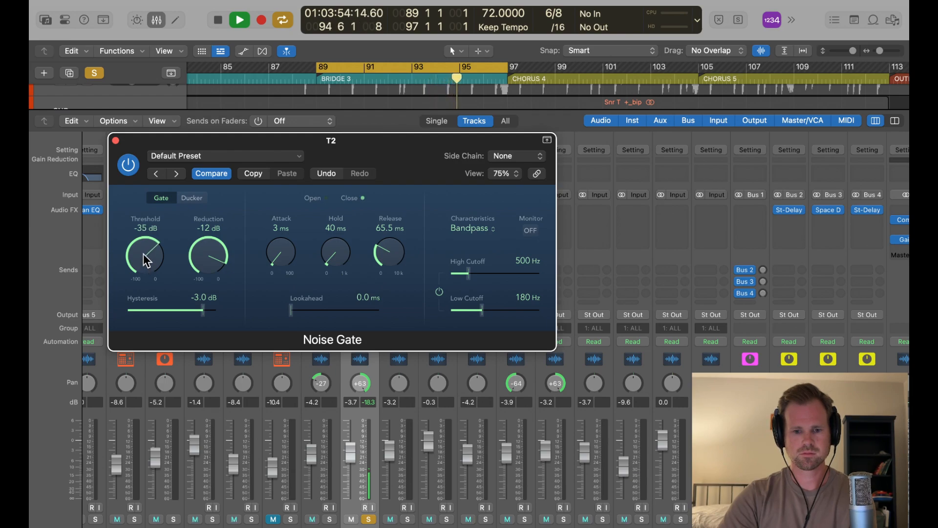
{"action": "left_click_drag", "start_coordinate": [142, 254], "coordinate": [146, 299]}
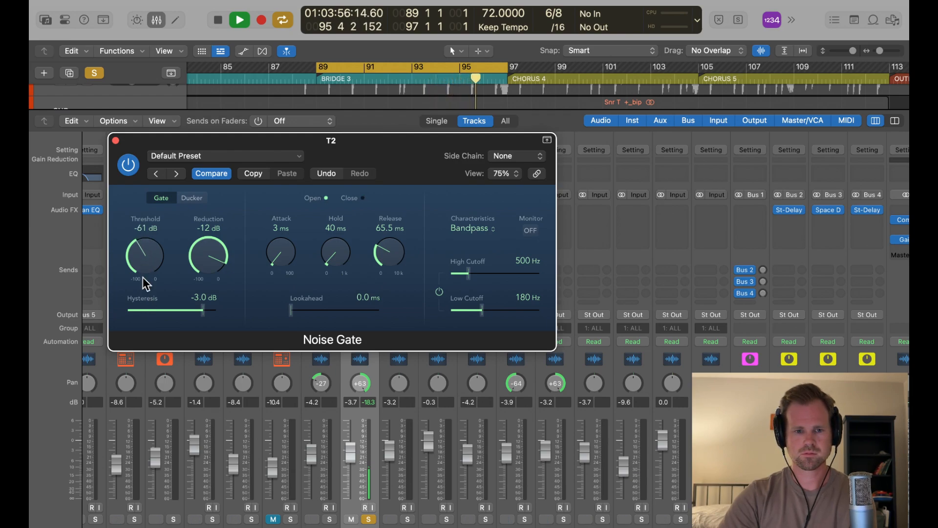
{"action": "left_click", "coordinate": [115, 140]}
{"action": "key", "text": "space"}
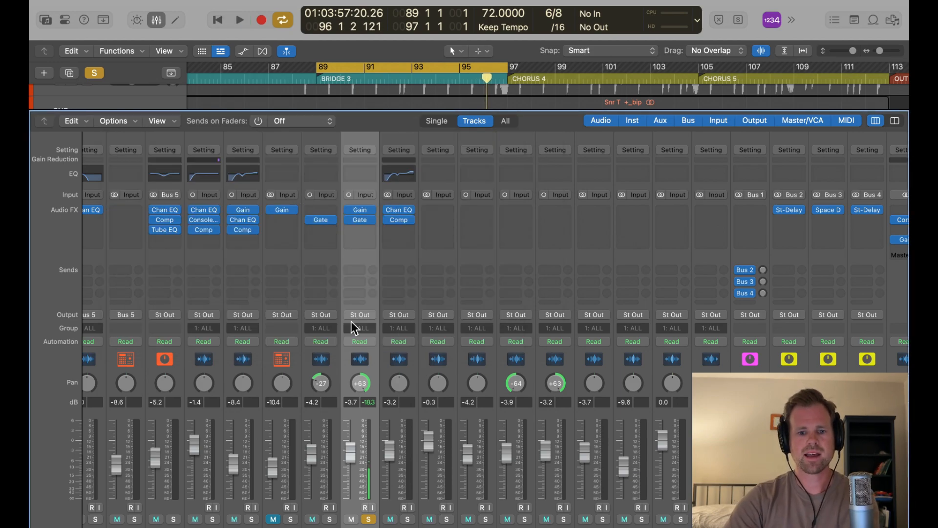
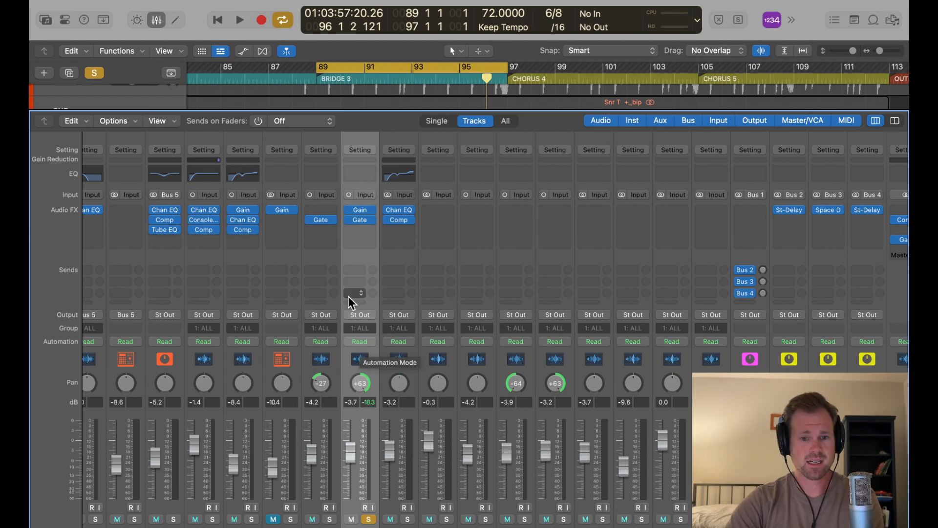
- Solo T1 alongside T2 during playback and set T1's noise gate to -29 dB threshold, -28 dB reduction and 124.2 ms release
{"action": "left_click", "coordinate": [329, 519]}
{"action": "key", "text": "space"}
{"action": "left_click", "coordinate": [323, 220]}
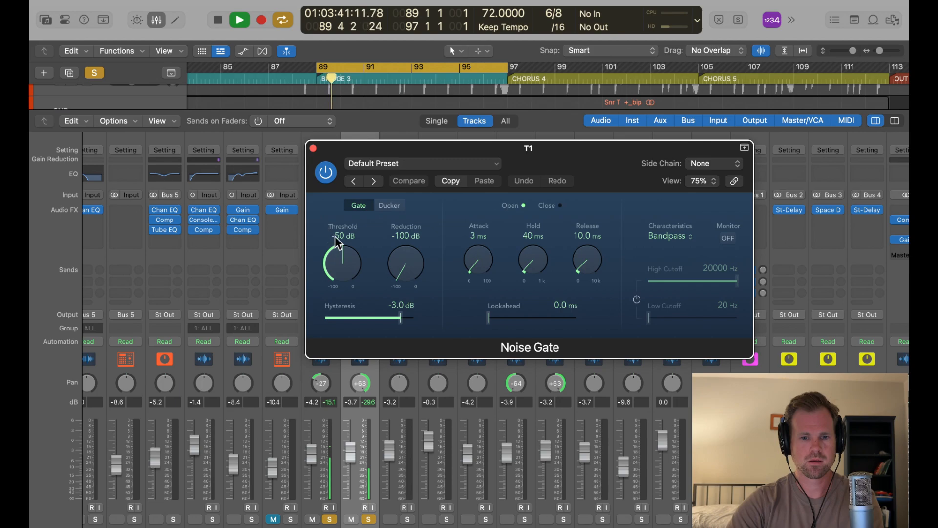
{"action": "left_click_drag", "start_coordinate": [339, 257], "coordinate": [337, 228]}
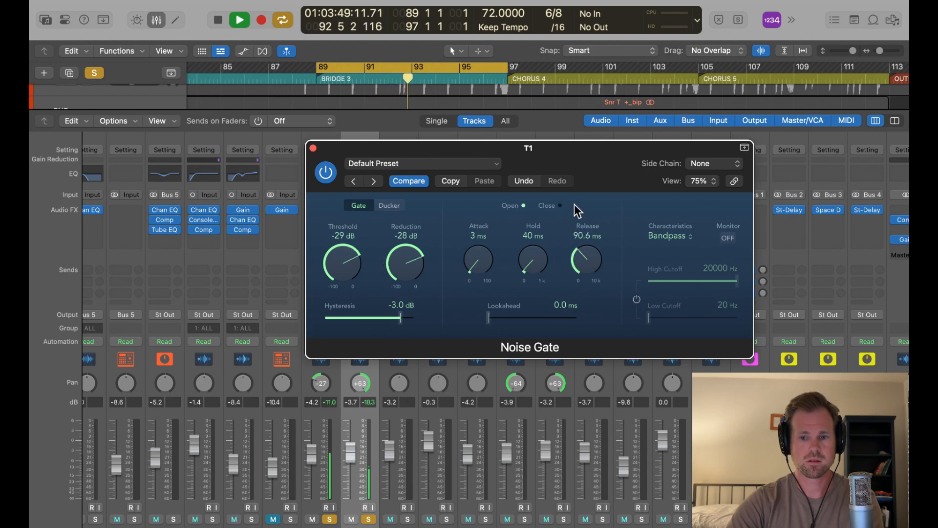
{"action": "left_click_drag", "start_coordinate": [573, 204], "coordinate": [573, 198]}
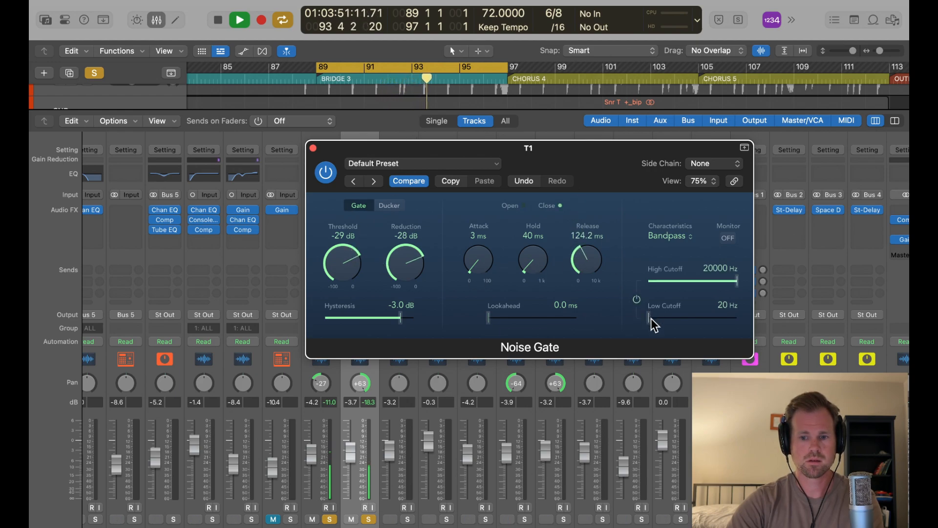
- Set the detection filter of T1's gate to a 100 Hz low cutoff and a 1200 Hz high cutoff, and stop playback
{"action": "left_click_drag", "start_coordinate": [651, 318], "coordinate": [674, 318]}
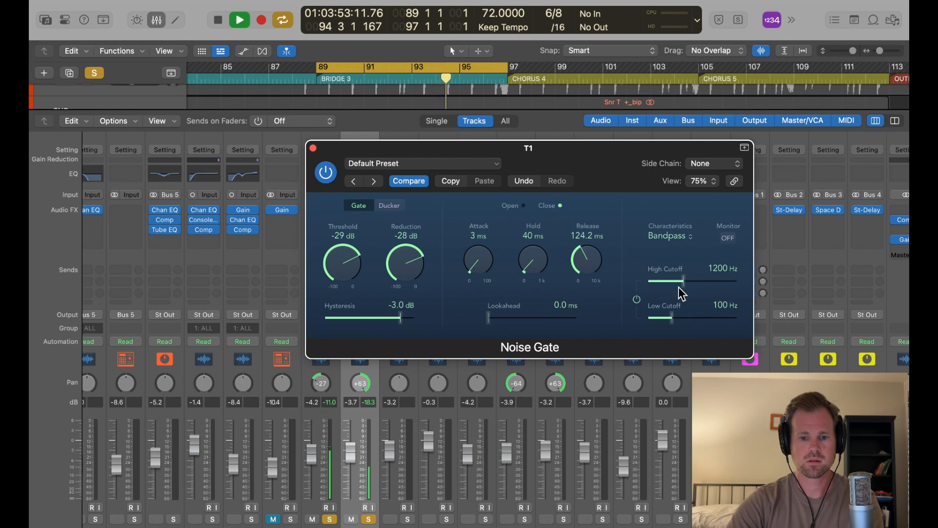
{"action": "left_click", "coordinate": [313, 148]}
{"action": "key", "text": "space"}
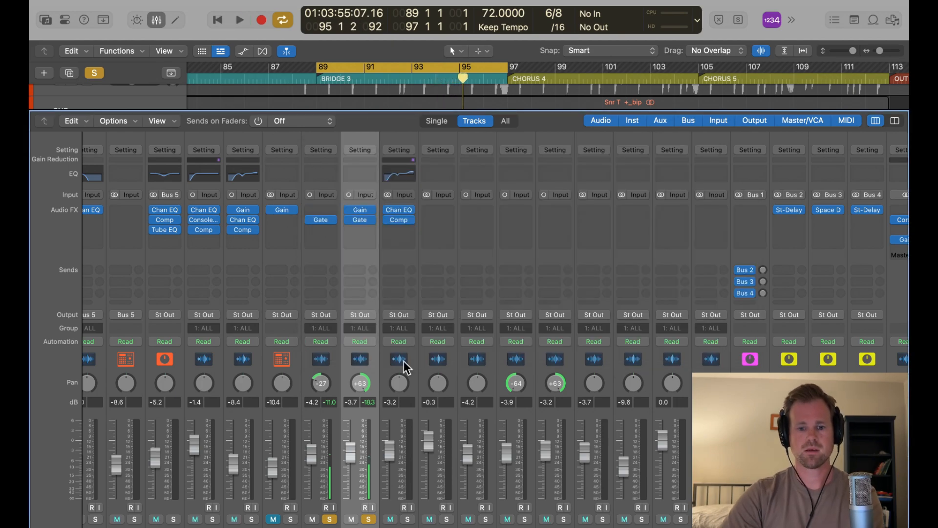
- Insert a Channel EQ after the gate on T2 and play the loop with T1's solo turned off
{"action": "left_click", "coordinate": [361, 229]}
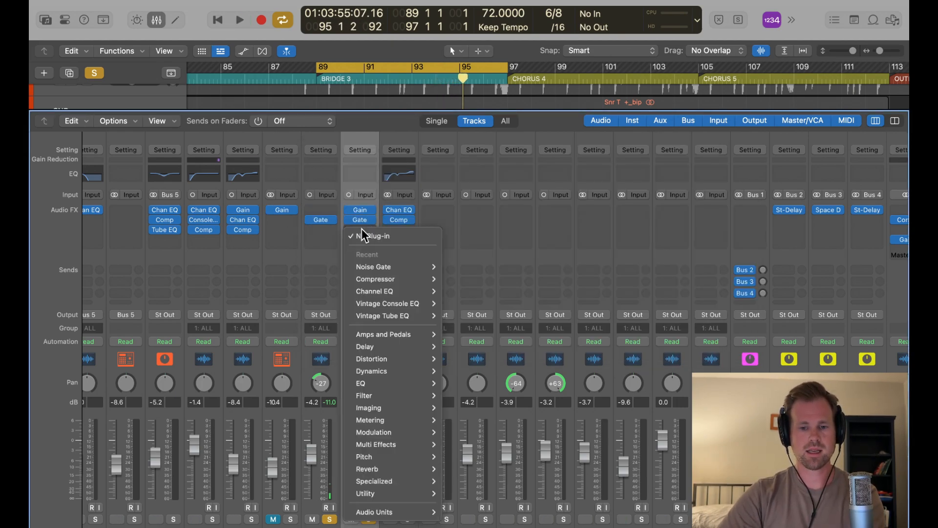
{"action": "mouse_move", "coordinate": [404, 291]}
{"action": "left_click", "coordinate": [444, 289]}
{"action": "key", "text": "space"}
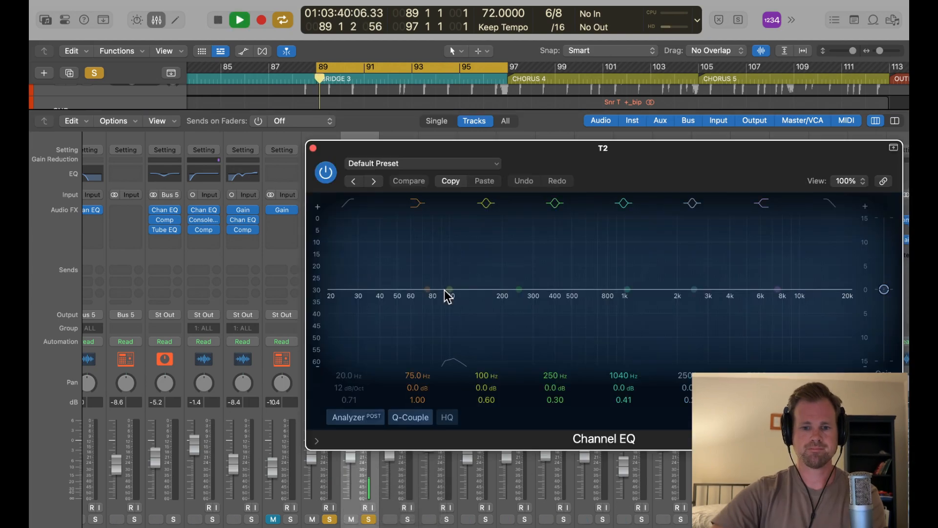
{"action": "left_click_drag", "start_coordinate": [591, 163], "coordinate": [570, 124]}
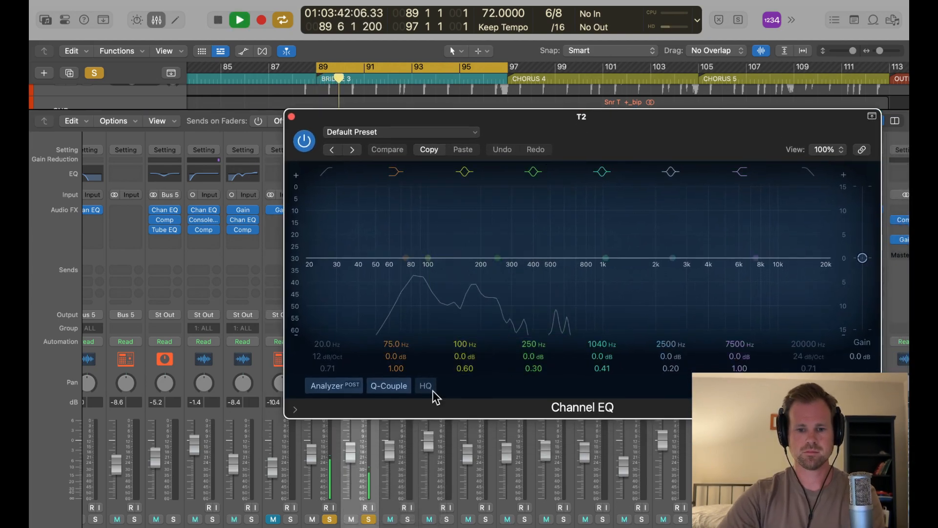
{"action": "left_click", "coordinate": [330, 518]}
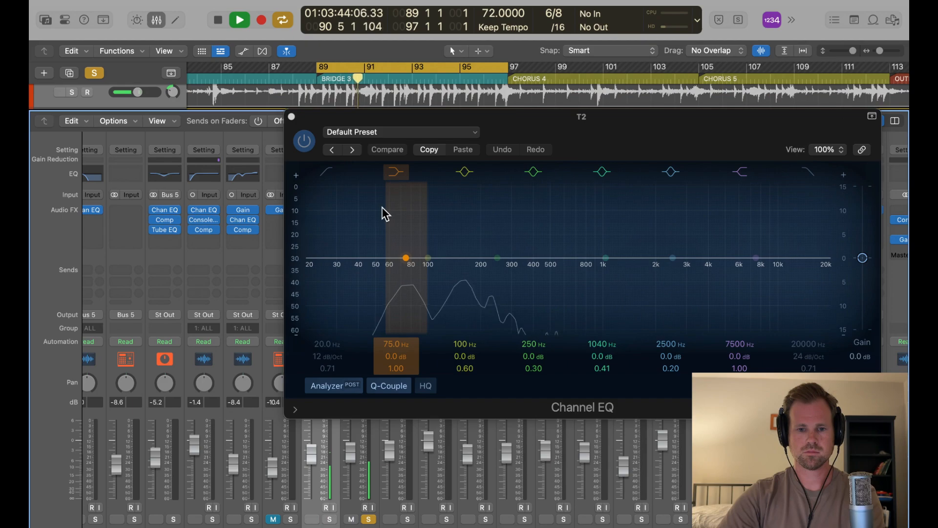
- Enable T2's EQ low-cut filter at 56 Hz and its high-cut filter at 20000 Hz
{"action": "left_click", "coordinate": [328, 171]}
{"action": "left_click_drag", "start_coordinate": [325, 344], "coordinate": [325, 324]}
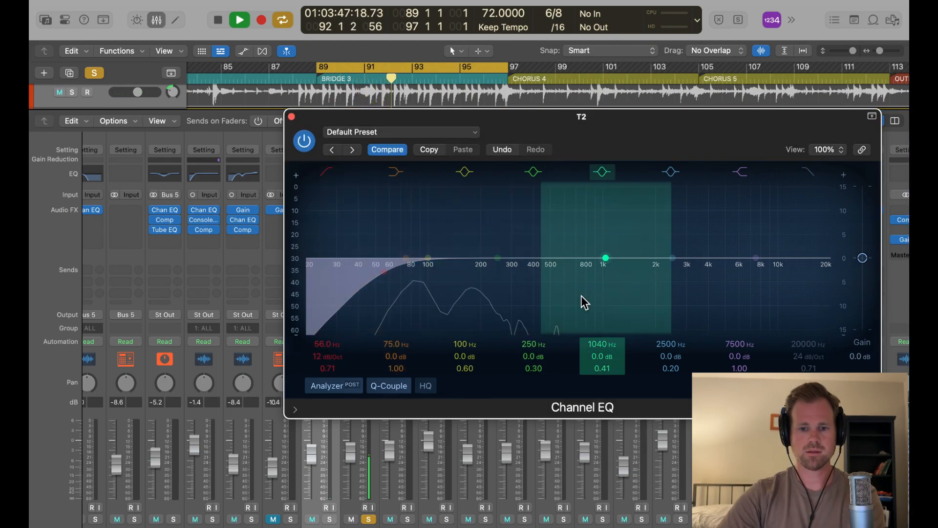
{"action": "left_click", "coordinate": [803, 174]}
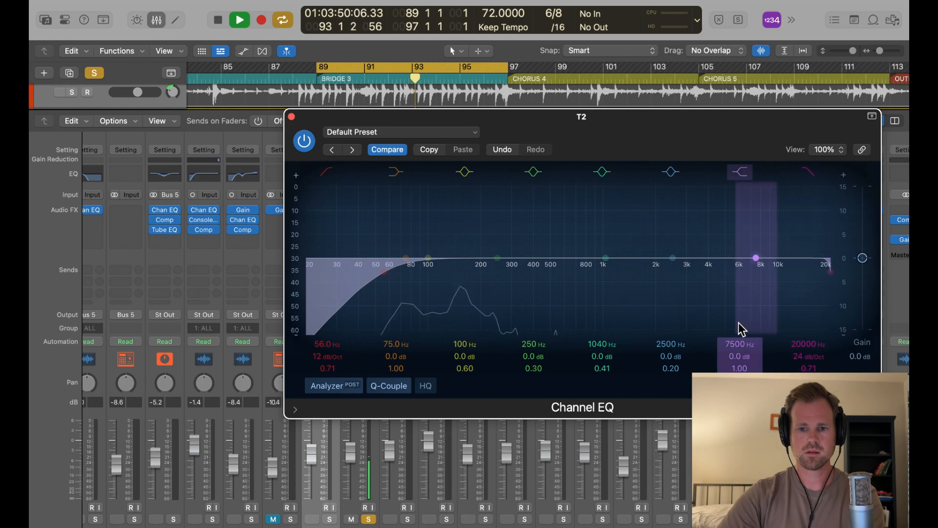
{"action": "left_click", "coordinate": [292, 116]}
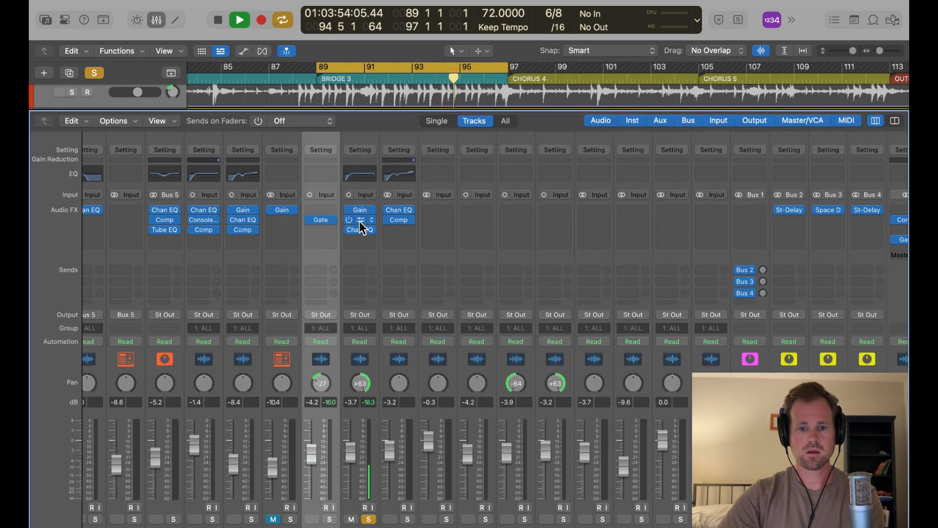
- Set the threshold of T2's noise gate to -65 dB
{"action": "left_click", "coordinate": [320, 220]}
{"action": "left_click_drag", "start_coordinate": [151, 253], "coordinate": [152, 253]}
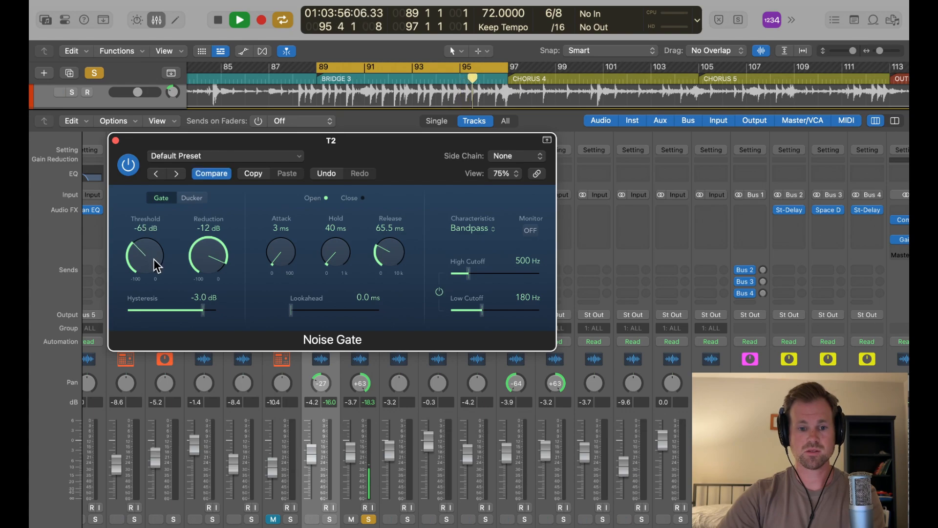
{"action": "left_click", "coordinate": [116, 141]}
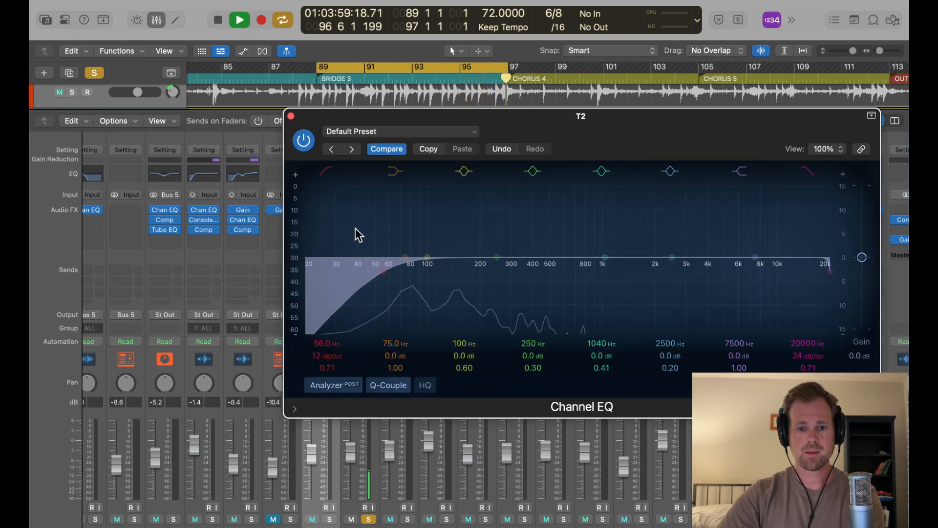
- Cut T2's EQ by 7.2 dB at 366 Hz with Q 1.40 and boost it by 6.9 dB at 142 Hz with Q 1.90
{"action": "left_click", "coordinate": [355, 228]}
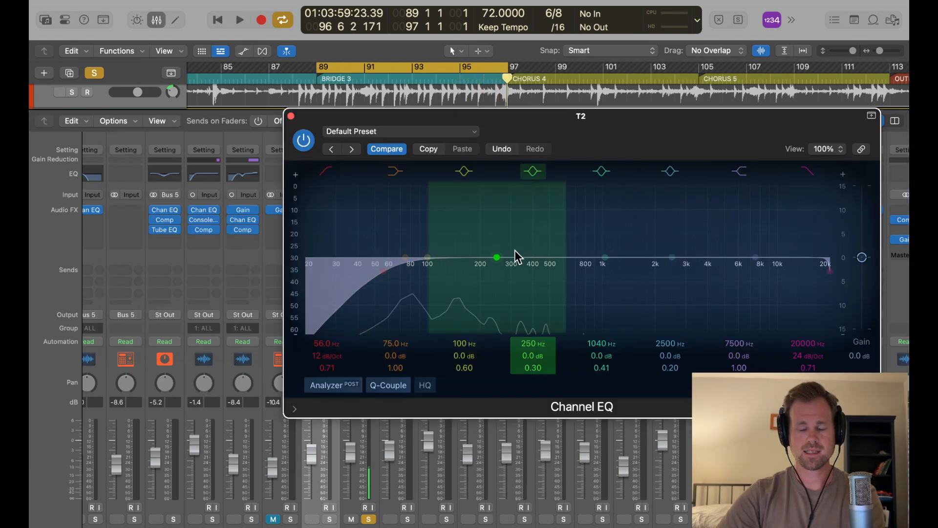
{"action": "left_click_drag", "start_coordinate": [499, 256], "coordinate": [529, 158]}
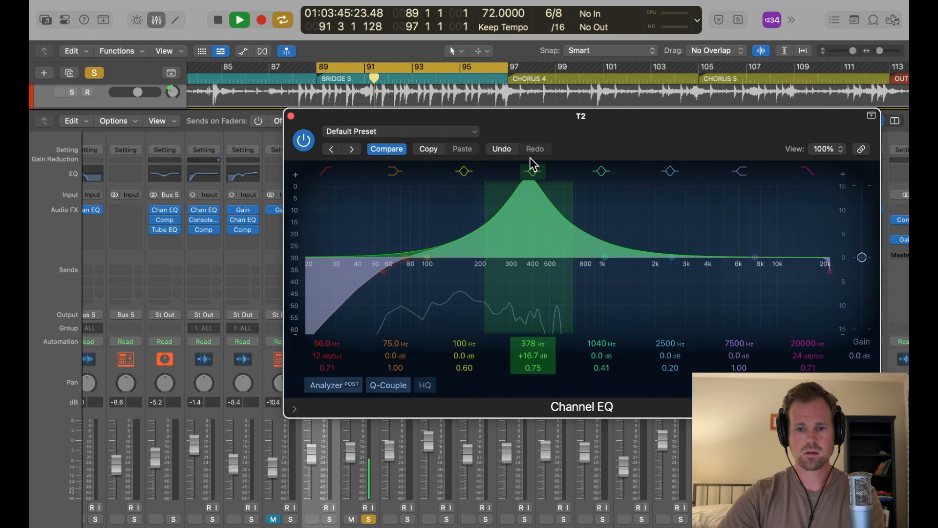
{"action": "left_click_drag", "start_coordinate": [530, 352], "coordinate": [532, 364]}
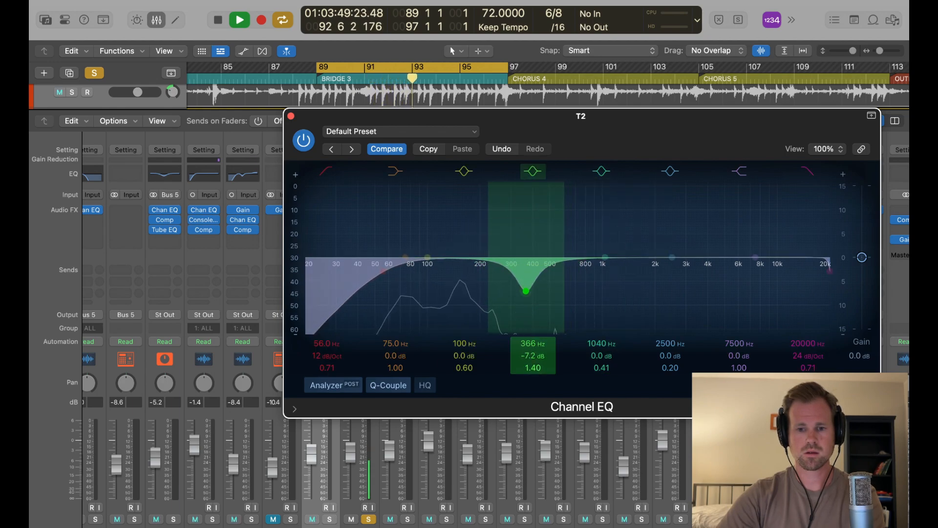
{"action": "left_click_drag", "start_coordinate": [427, 257], "coordinate": [453, 213]}
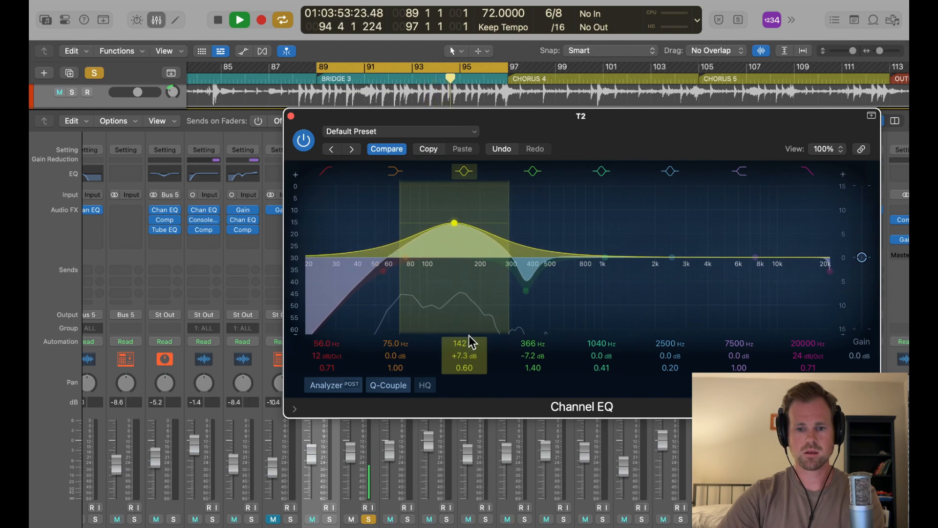
{"action": "left_click_drag", "start_coordinate": [464, 356], "coordinate": [463, 361]}
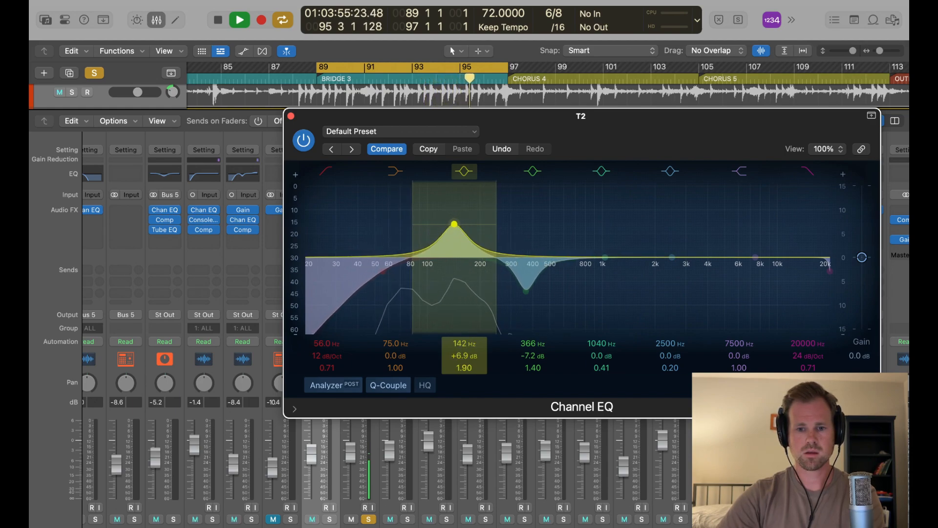
- Reduce T2's EQ boost at 142 Hz to 5.3 dB and raise its high shelf by 7.6 dB at 3480 Hz
{"action": "left_click_drag", "start_coordinate": [458, 231], "coordinate": [457, 238]}
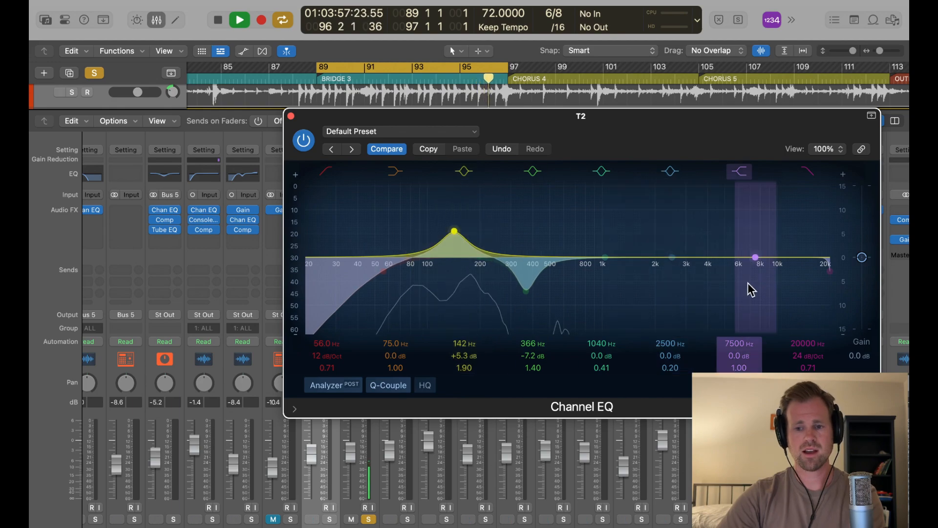
{"action": "left_click_drag", "start_coordinate": [680, 258], "coordinate": [682, 247]}
{"action": "left_click_drag", "start_coordinate": [674, 366], "coordinate": [674, 328]}
{"action": "mouse_move", "coordinate": [675, 241]}
{"action": "left_mouse_down"}
{"action": "mouse_move", "coordinate": [680, 222]}
{"action": "mouse_move", "coordinate": [720, 205]}
{"action": "mouse_move", "coordinate": [717, 193]}
{"action": "mouse_move", "coordinate": [676, 183]}
{"action": "mouse_move", "coordinate": [671, 253]}
{"action": "left_mouse_up"}
{"action": "left_click_drag", "start_coordinate": [755, 257], "coordinate": [700, 220]}
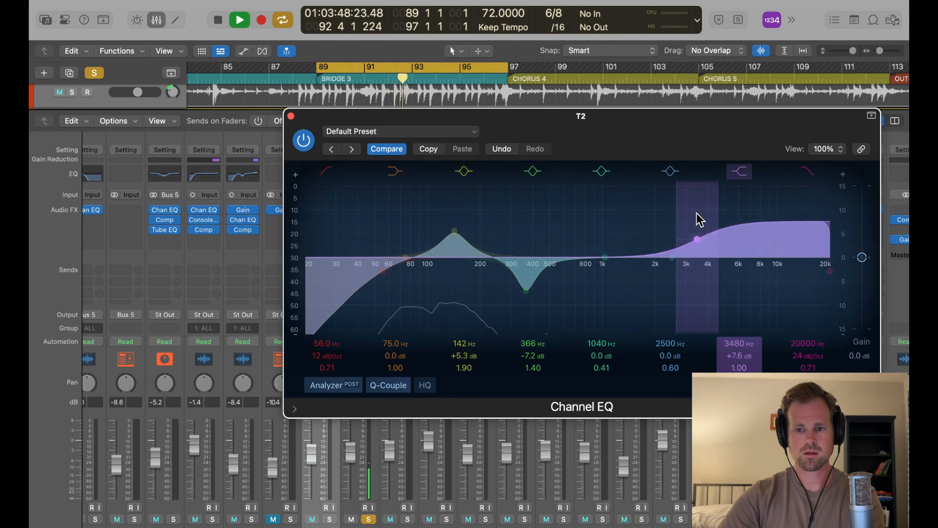
{"action": "left_click", "coordinate": [290, 116]}
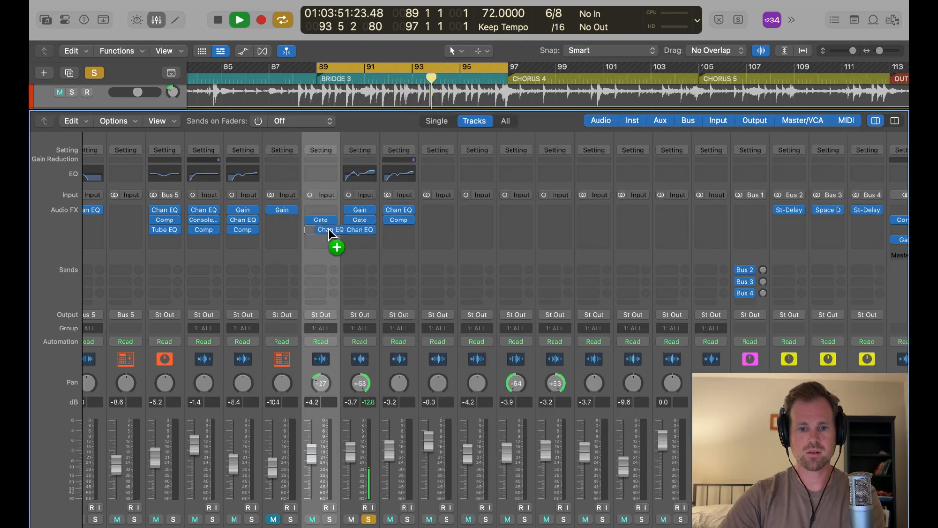
- Copy T2's Channel EQ to the slot after T1's gate and compare the toms with the full mix, leaving only T1 soloed
{"action": "left_click_drag", "start_coordinate": [328, 229], "coordinate": [328, 230]}
{"action": "left_click", "coordinate": [329, 519]}
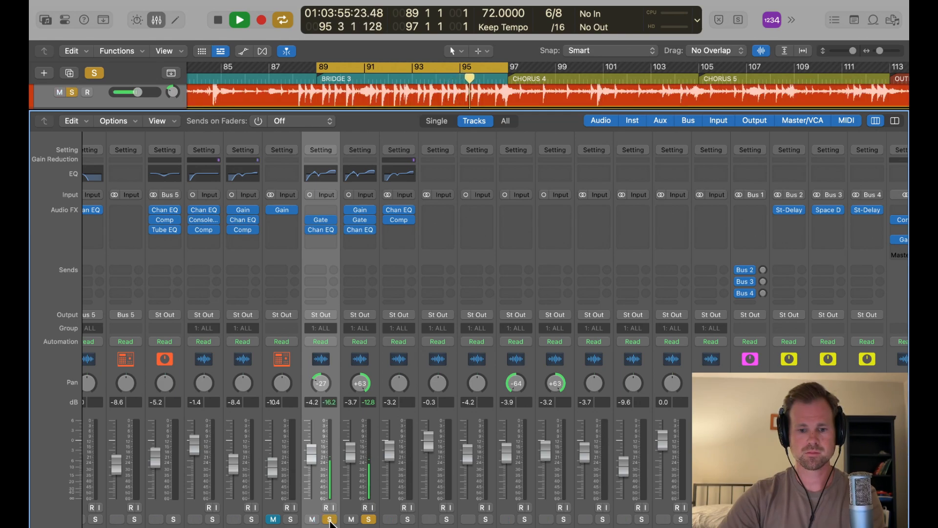
{"action": "left_click", "coordinate": [330, 519]}
{"action": "left_click", "coordinate": [369, 519]}
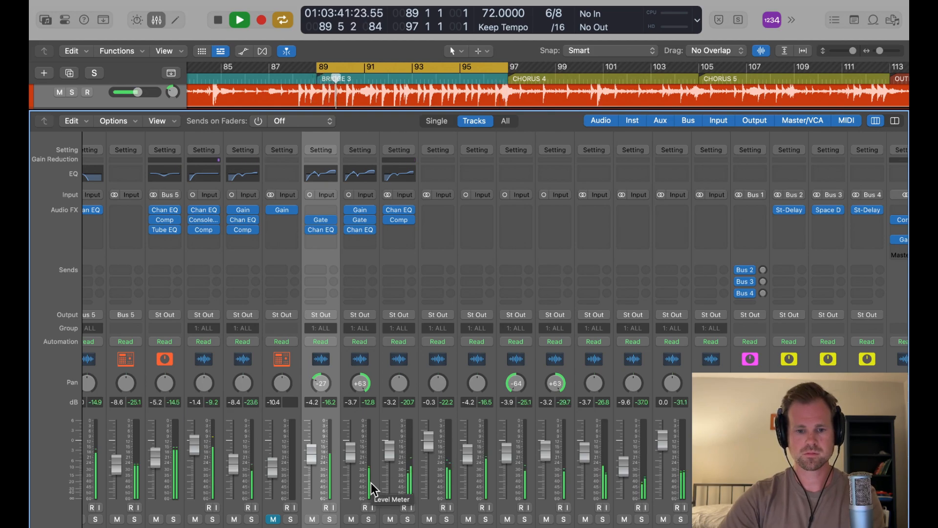
{"action": "left_click", "coordinate": [329, 519]}
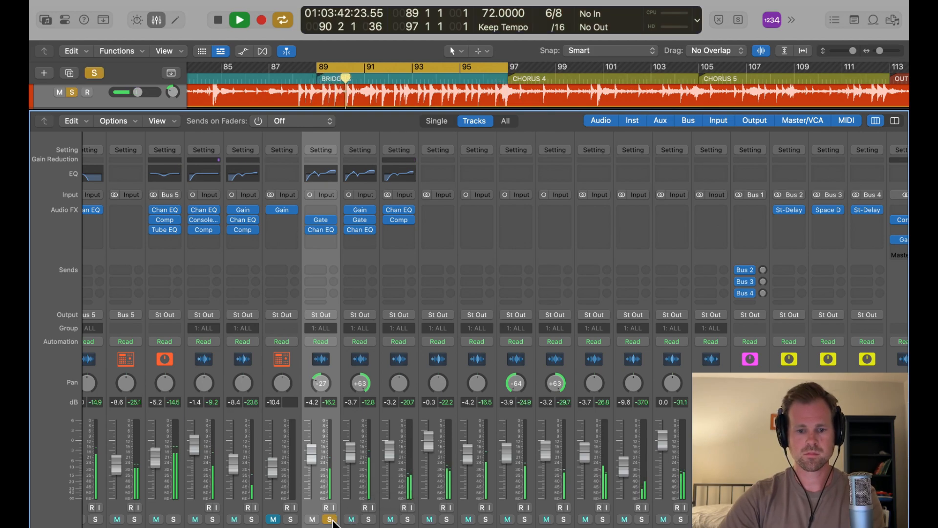
- Reset the 142 Hz, 366 Hz and high-shelf bands of T1's Channel EQ to their defaults while the loop plays
{"action": "left_click", "coordinate": [320, 230]}
{"action": "key", "text": "space"}
{"action": "left_click_drag", "start_coordinate": [563, 146], "coordinate": [444, 148]}
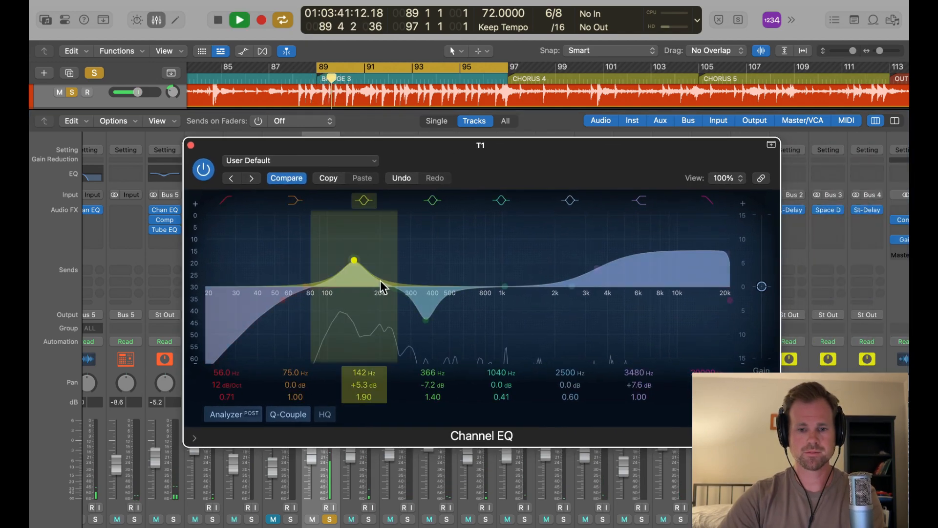
{"action": "left_click", "coordinate": [358, 281], "text": "alt"}
{"action": "left_click", "coordinate": [434, 319], "text": "alt"}
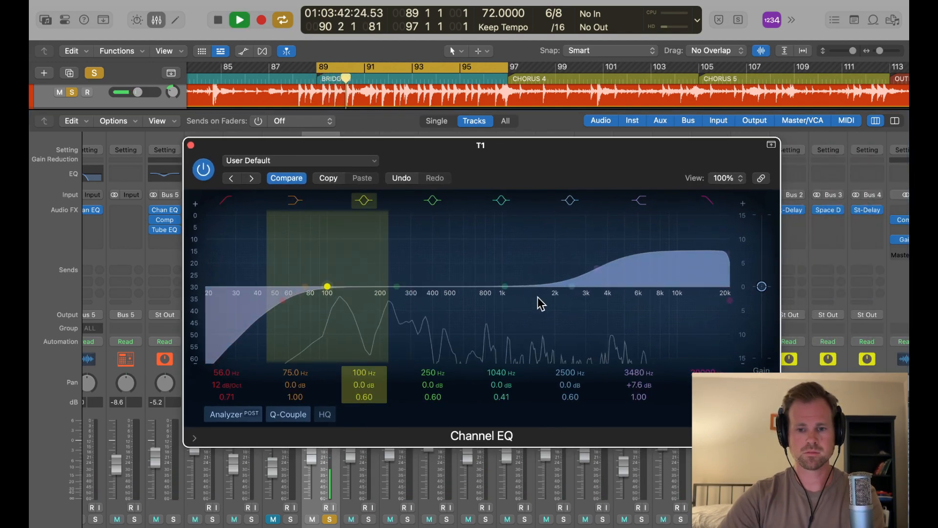
{"action": "left_click", "coordinate": [591, 272], "text": "alt"}
- Cut T1's EQ by 6.3 dB at 755 Hz with Q 0.64
{"action": "left_click_drag", "start_coordinate": [402, 286], "coordinate": [481, 317]}
{"action": "key", "text": "space"}
{"action": "key", "text": "space"}
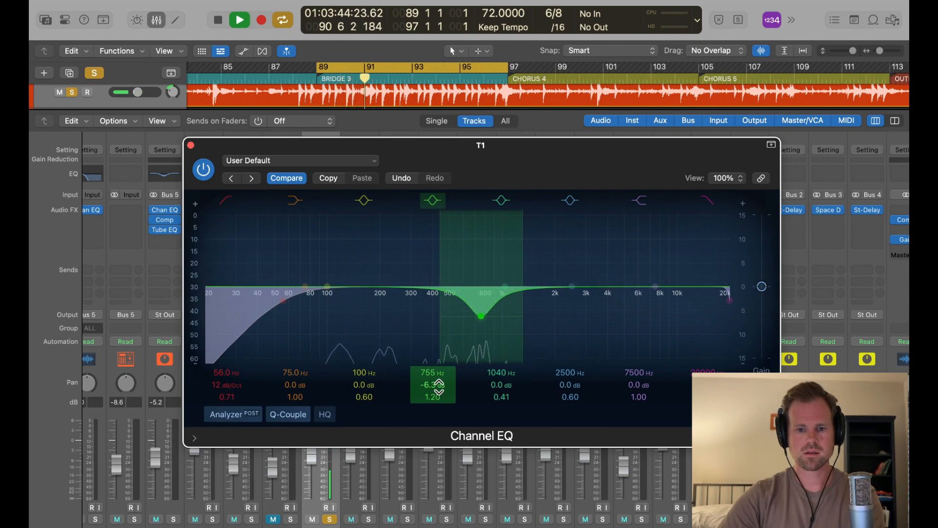
{"action": "left_click_drag", "start_coordinate": [439, 386], "coordinate": [439, 403]}
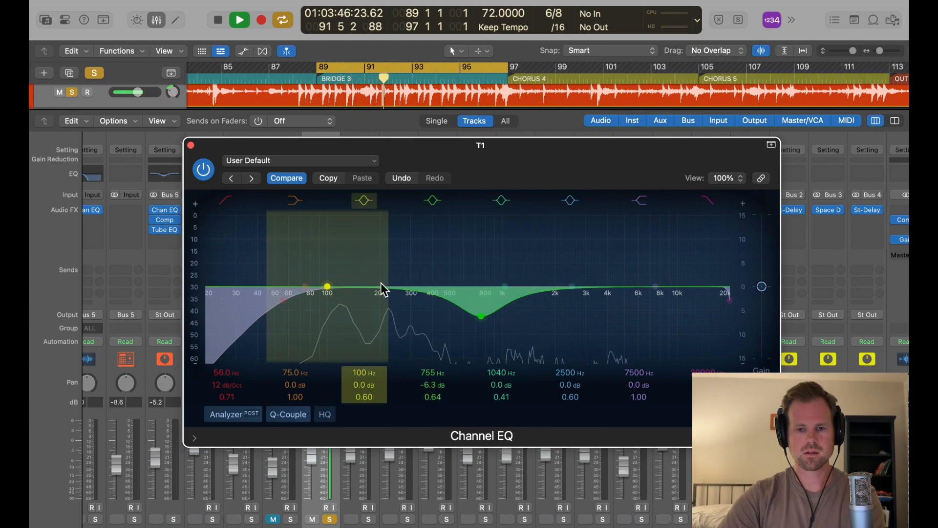
- Boost T1's EQ by 2.8 dB at 118 Hz with Q 0.98 and raise its high shelf by 5.1 dB at 6000 Hz
{"action": "left_click_drag", "start_coordinate": [327, 286], "coordinate": [346, 265]}
{"action": "left_click_drag", "start_coordinate": [371, 398], "coordinate": [373, 393]}
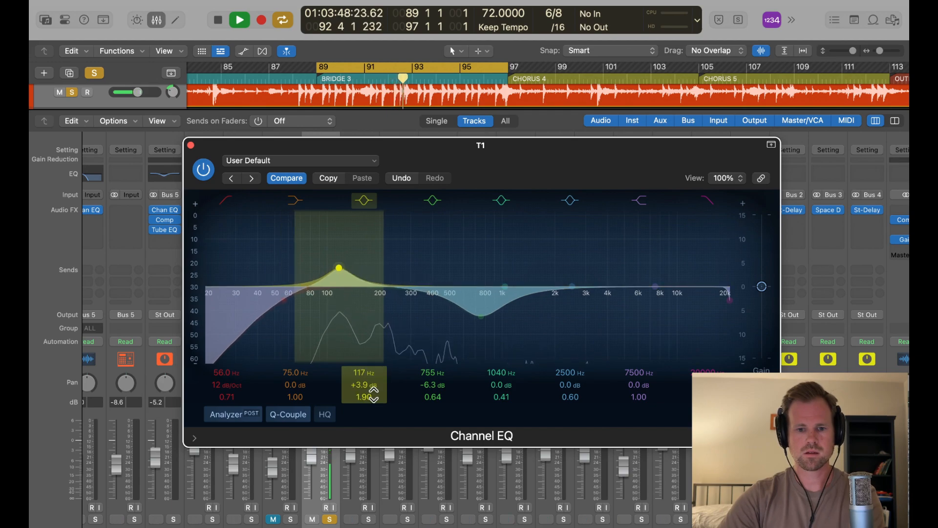
{"action": "left_click_drag", "start_coordinate": [339, 268], "coordinate": [339, 227]}
{"action": "left_click_drag", "start_coordinate": [364, 384], "coordinate": [365, 380]}
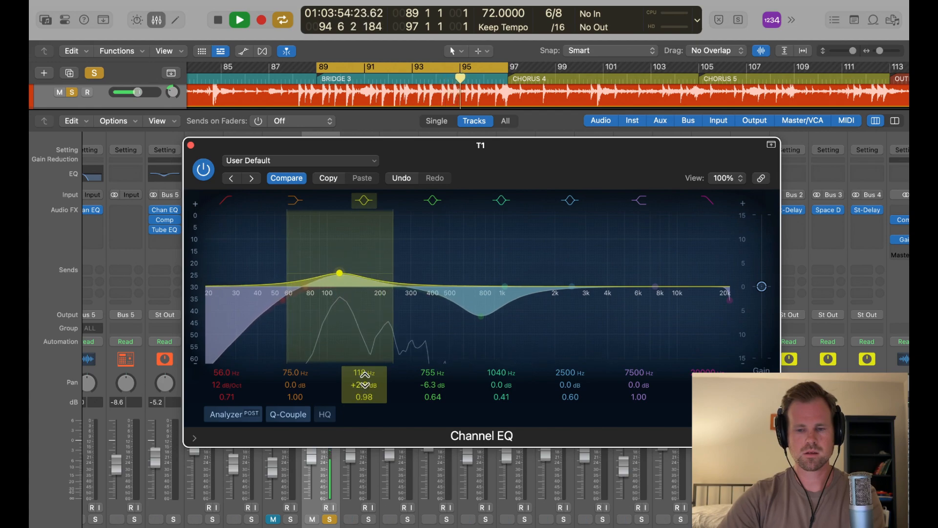
{"action": "left_click_drag", "start_coordinate": [662, 286], "coordinate": [644, 257]}
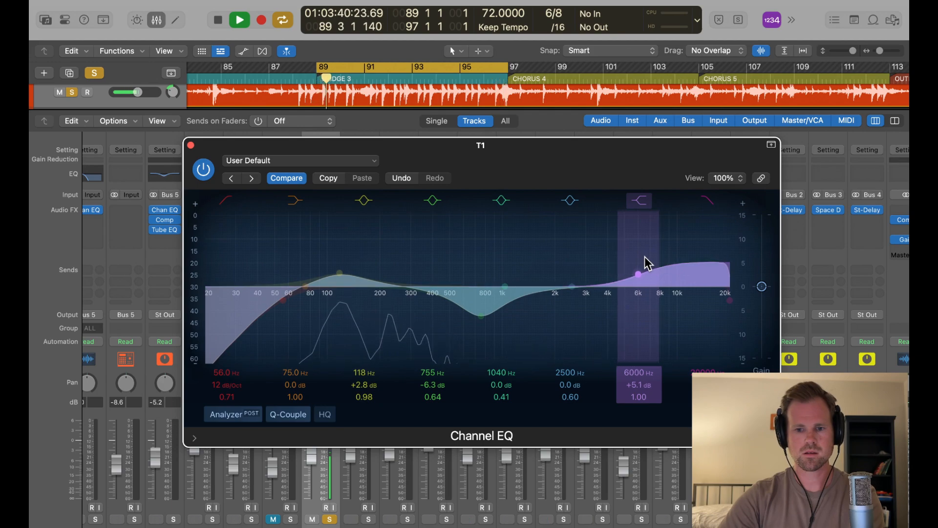
{"action": "left_click", "coordinate": [191, 145]}
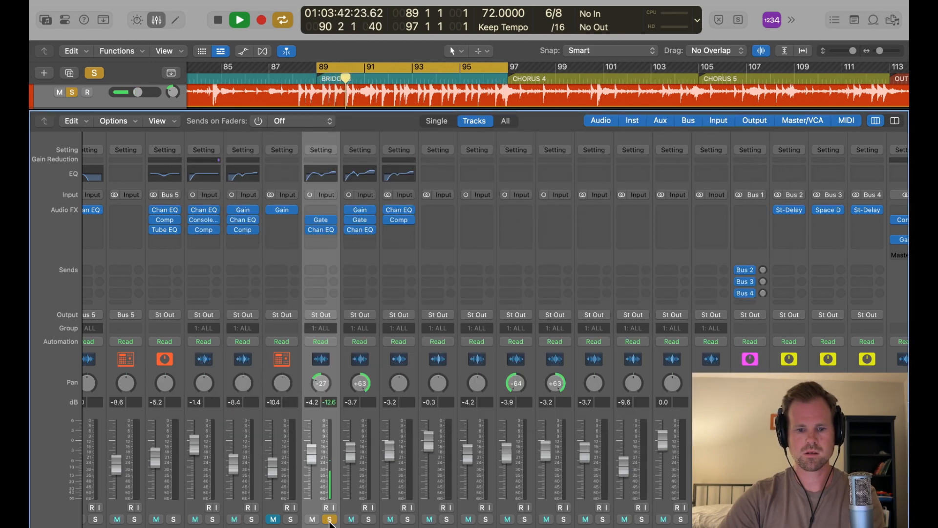
- Turn off T1's solo and balance the tom faders at -3.8 dB for T1 and -4.8 dB for T2
{"action": "left_click", "coordinate": [330, 519]}
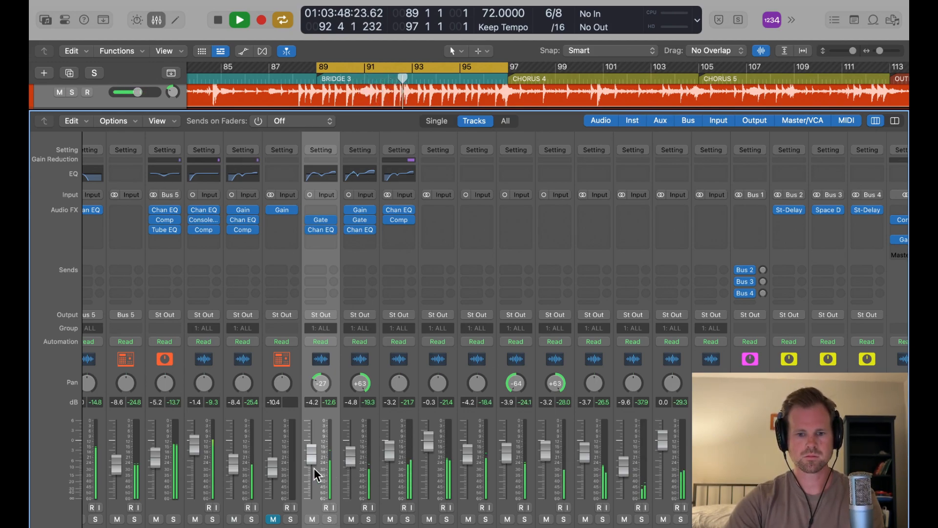
{"action": "left_click_drag", "start_coordinate": [312, 458], "coordinate": [313, 457]}
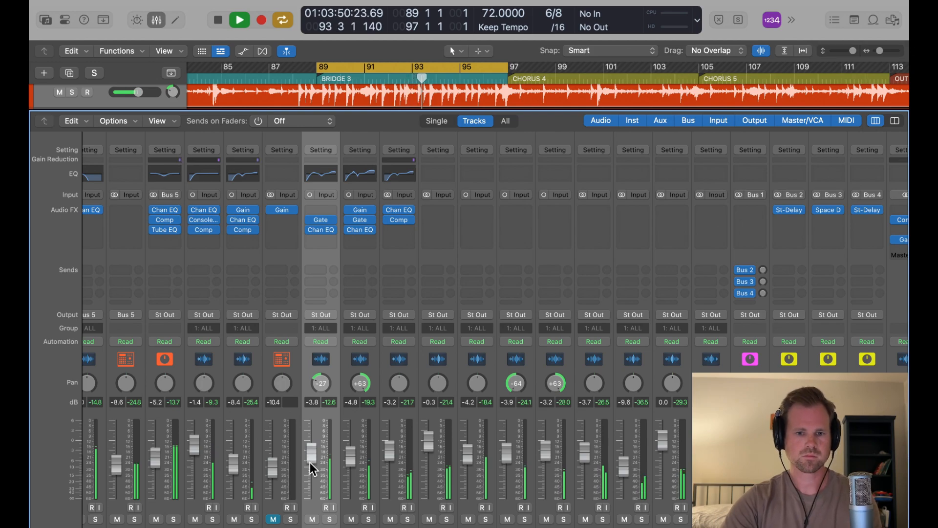
{"action": "key", "text": "space"}
- Insert a mono Compressor after T1's Channel EQ and choose the Vintage VCA model
{"action": "left_click", "coordinate": [321, 239]}
{"action": "mouse_move", "coordinate": [386, 301]}
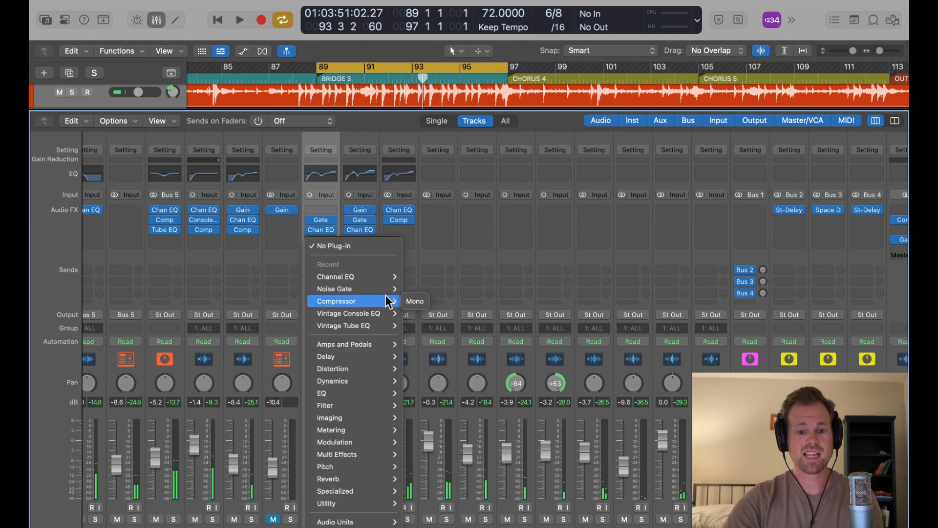
{"action": "left_click", "coordinate": [414, 298]}
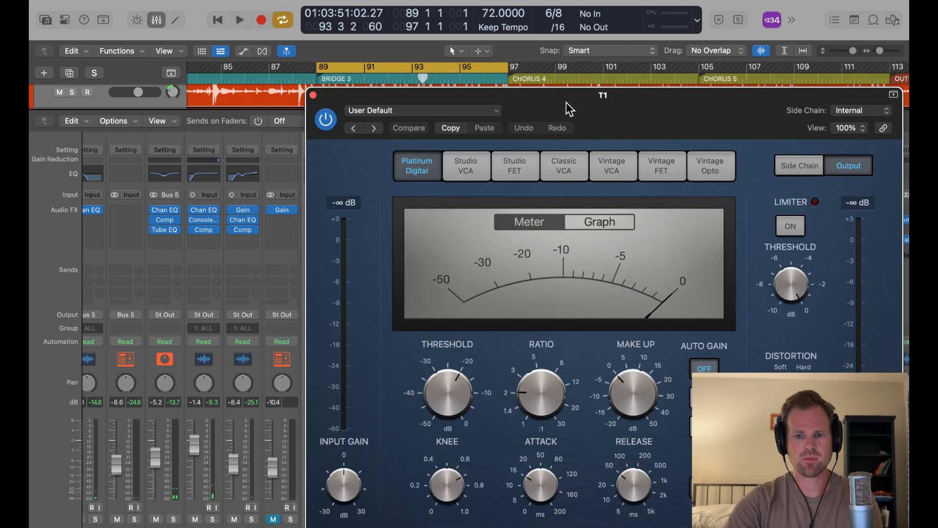
{"action": "left_click_drag", "start_coordinate": [565, 98], "coordinate": [478, 98]}
{"action": "left_click", "coordinate": [481, 167]}
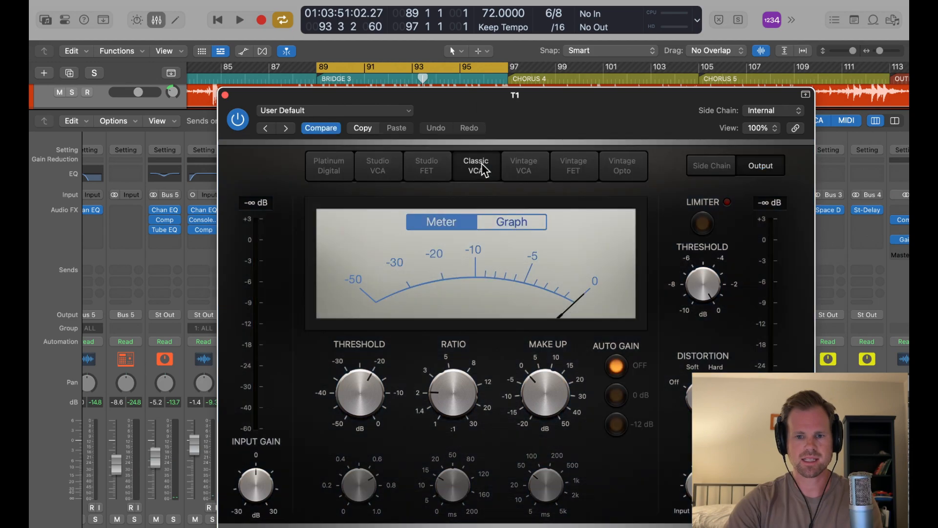
{"action": "left_click", "coordinate": [540, 170]}
{"action": "left_click", "coordinate": [571, 175]}
{"action": "left_click", "coordinate": [538, 166]}
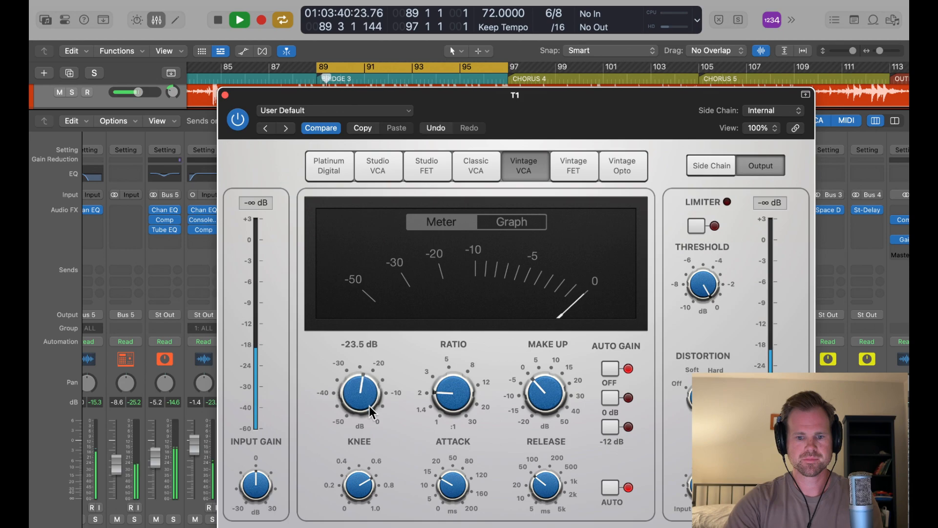
- Set T1's compressor to a -42 dB threshold, 95 ms attack and 29 ms release with auto release off
{"action": "left_click_drag", "start_coordinate": [369, 405], "coordinate": [371, 433]}
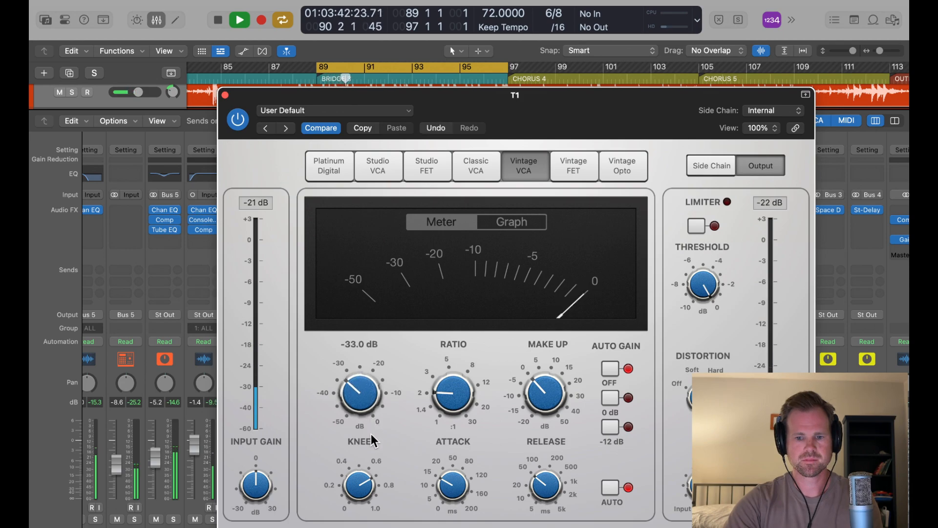
{"action": "left_click_drag", "start_coordinate": [459, 494], "coordinate": [461, 455]}
{"action": "left_click_drag", "start_coordinate": [462, 450], "coordinate": [464, 457]}
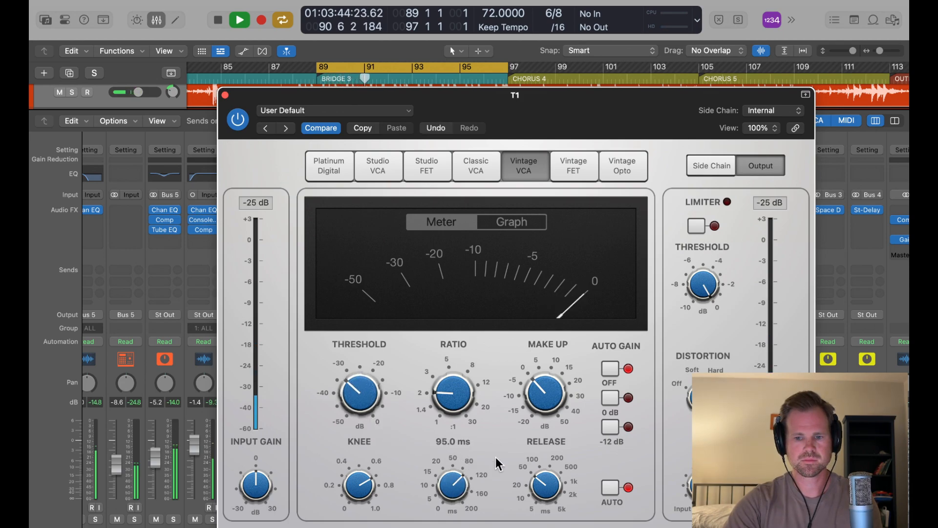
{"action": "left_click", "coordinate": [606, 487]}
{"action": "left_click_drag", "start_coordinate": [556, 487], "coordinate": [556, 496]}
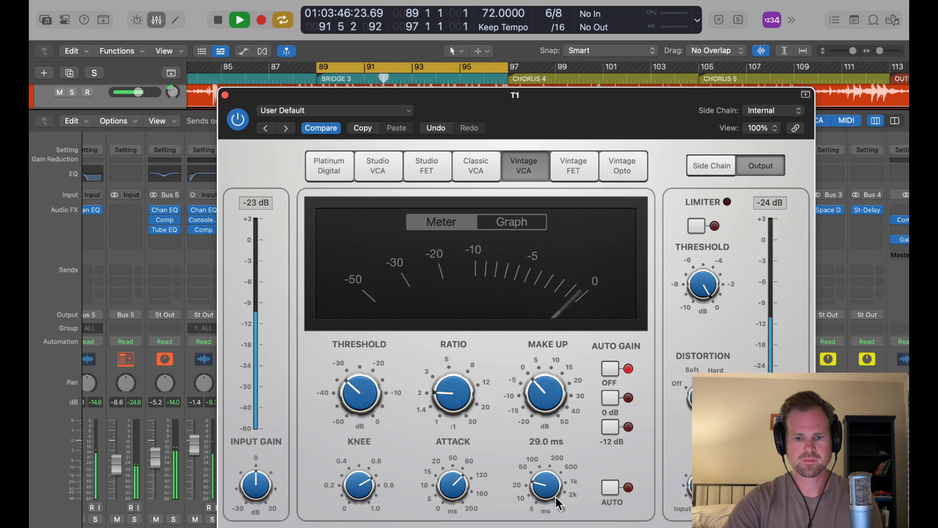
{"action": "left_click_drag", "start_coordinate": [367, 399], "coordinate": [365, 420]}
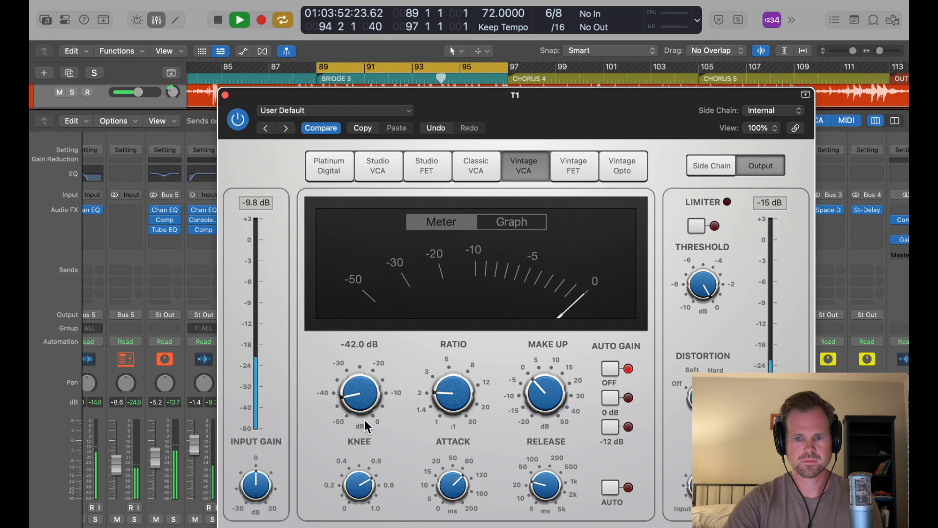
{"action": "left_click", "coordinate": [225, 95]}
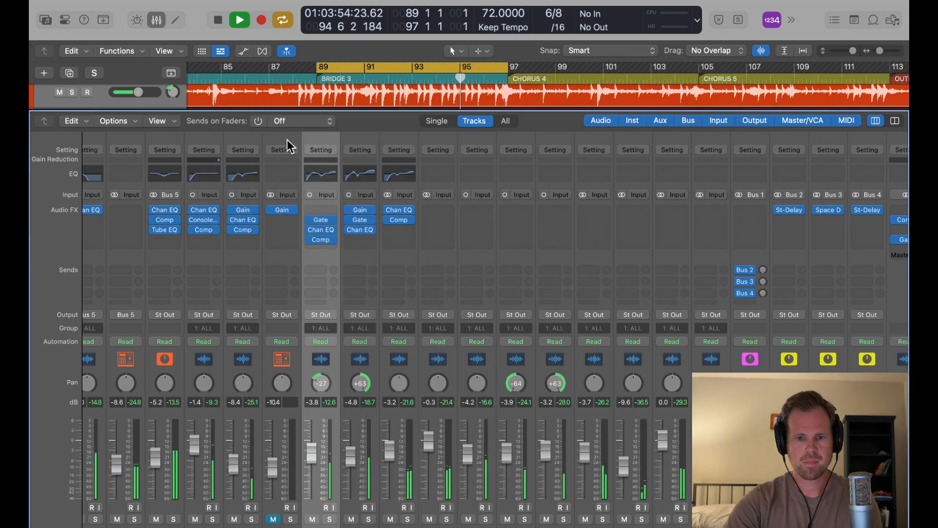
- Copy T1's compressor to the slot after T2's Channel EQ, check its settings and stop playback
{"action": "left_click_drag", "start_coordinate": [343, 239], "coordinate": [351, 240]}
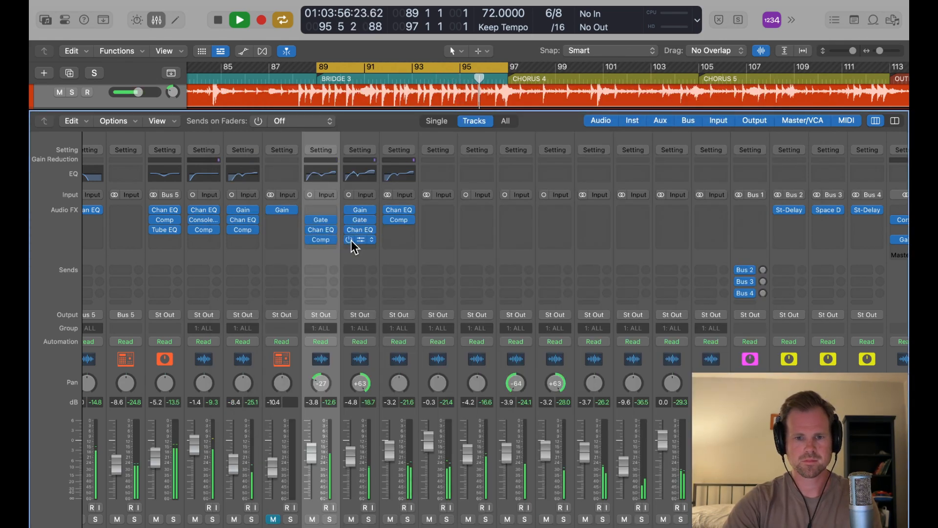
{"action": "left_click", "coordinate": [360, 239]}
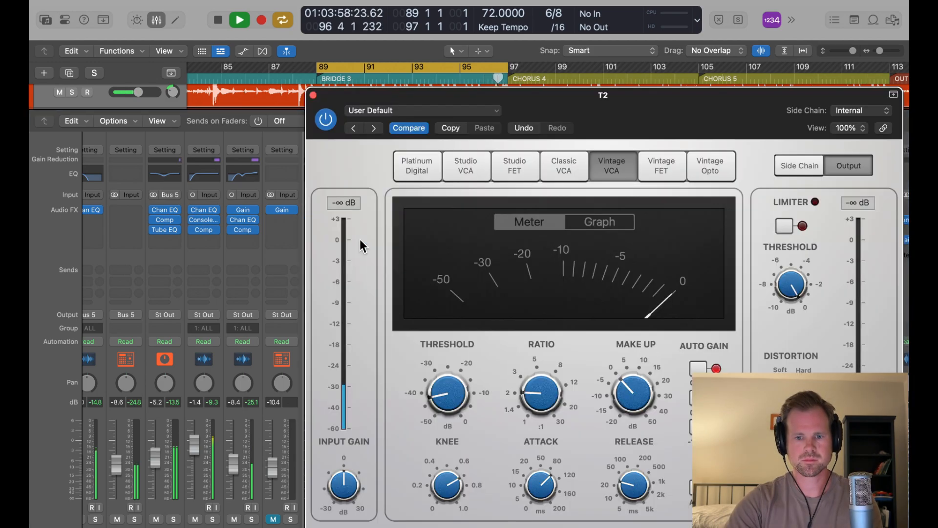
{"action": "left_click", "coordinate": [313, 95]}
{"action": "key", "text": "space"}
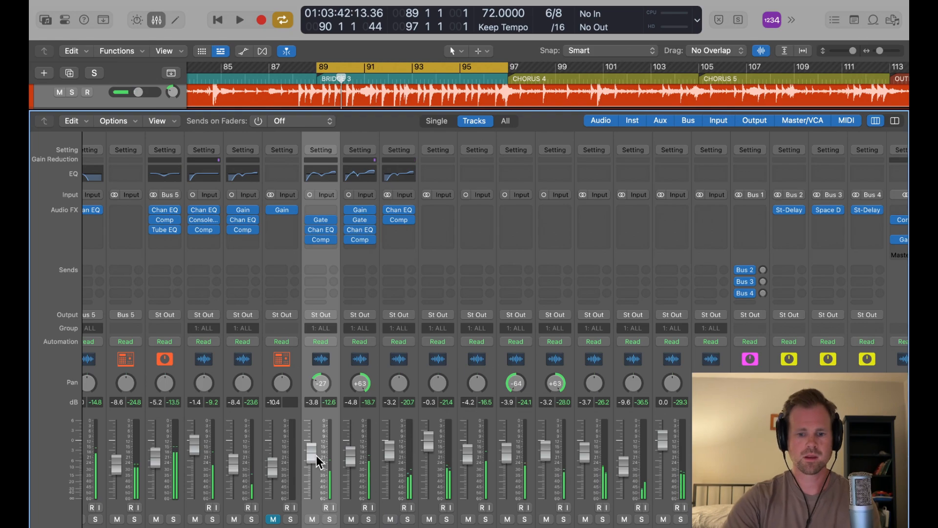
- Play the loop again with the ROOM track soloed
{"action": "scroll", "coordinate": [313, 457], "scroll_direction": "left", "scroll_amount": 5}
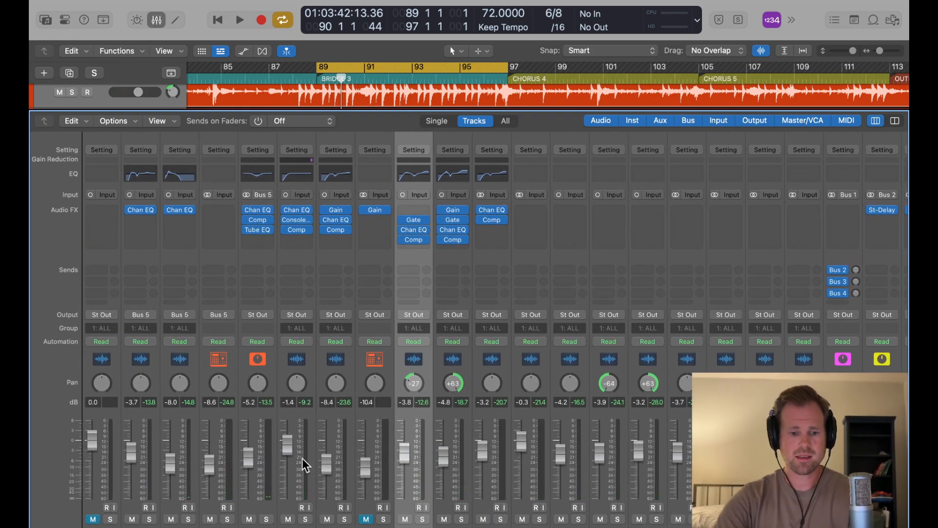
{"action": "left_click", "coordinate": [136, 526]}
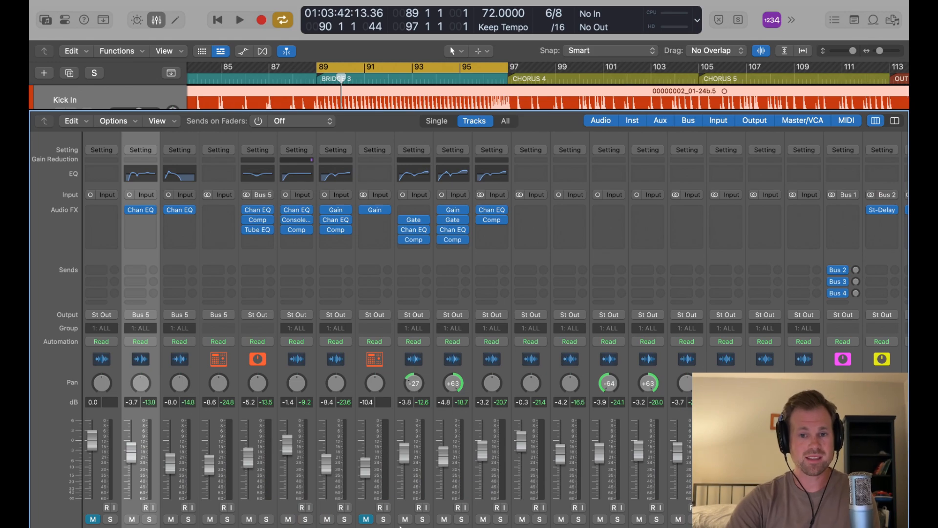
{"action": "key", "text": "space"}
{"action": "left_click", "coordinate": [540, 519]}
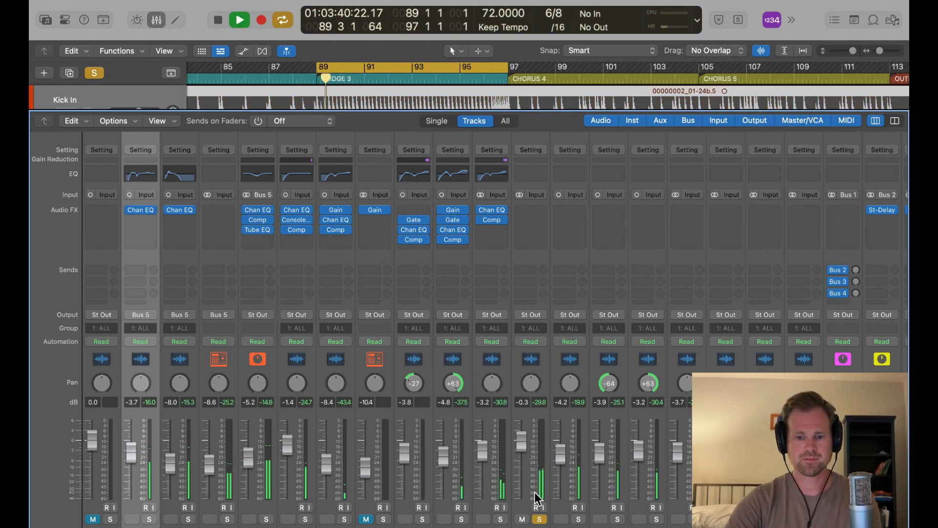
- Insert a Channel EQ on the ROOM track and enable its low-cut filter at 146 Hz
{"action": "left_click", "coordinate": [529, 218]}
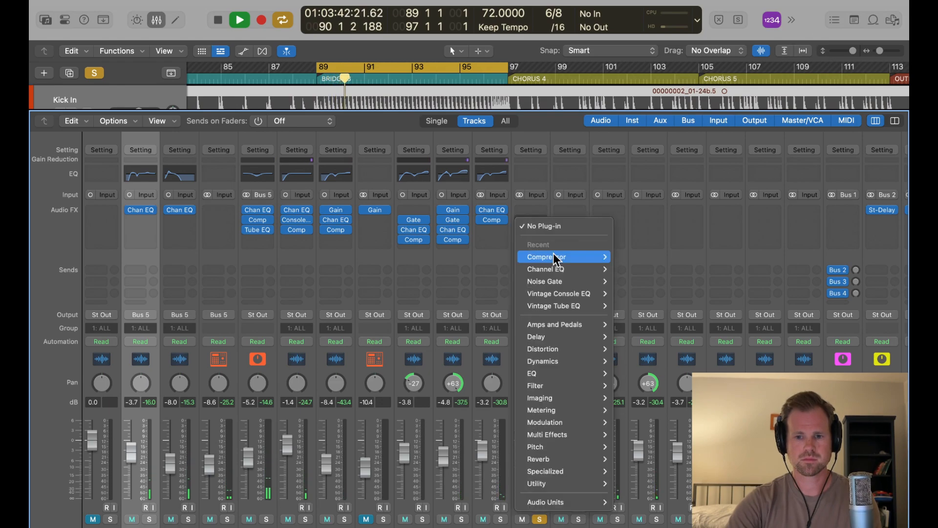
{"action": "mouse_move", "coordinate": [586, 268]}
{"action": "left_click", "coordinate": [650, 267]}
{"action": "left_click", "coordinate": [347, 204]}
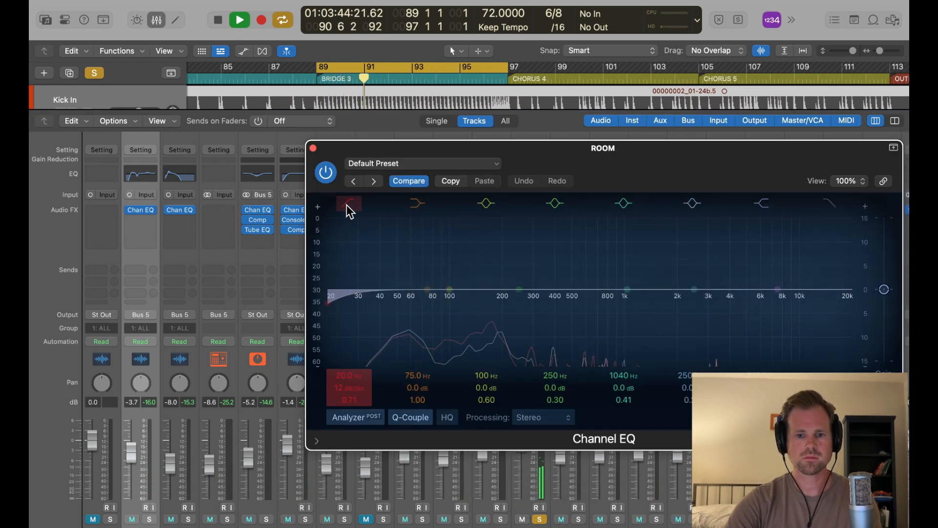
{"action": "left_click_drag", "start_coordinate": [348, 375], "coordinate": [348, 323]}
{"action": "left_click_drag", "start_coordinate": [575, 180], "coordinate": [410, 181]}
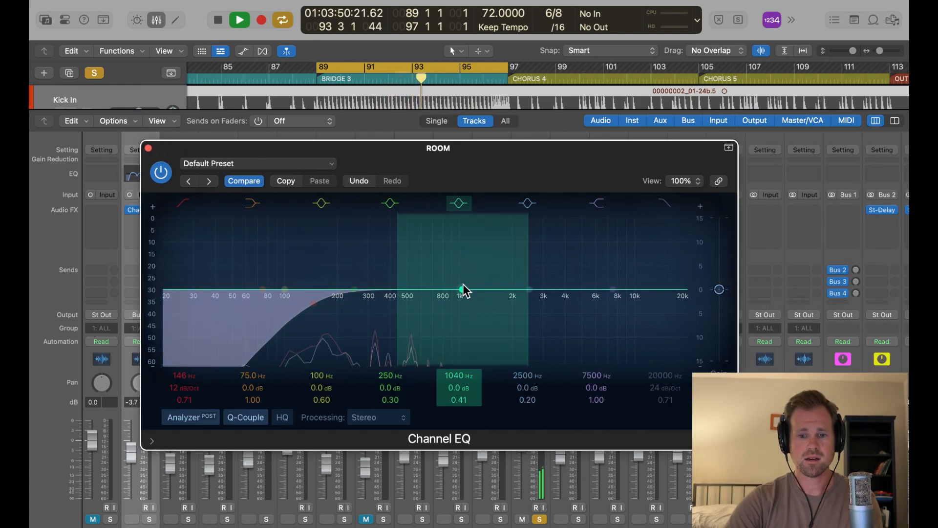
- Cut ROOM's EQ by 4.5 dB at 266 Hz with Q 0.60 and boost it by 2.6 dB at 1520 Hz with Q 0.48
{"action": "left_click_drag", "start_coordinate": [462, 289], "coordinate": [360, 311]}
{"action": "left_click_drag", "start_coordinate": [533, 293], "coordinate": [491, 276]}
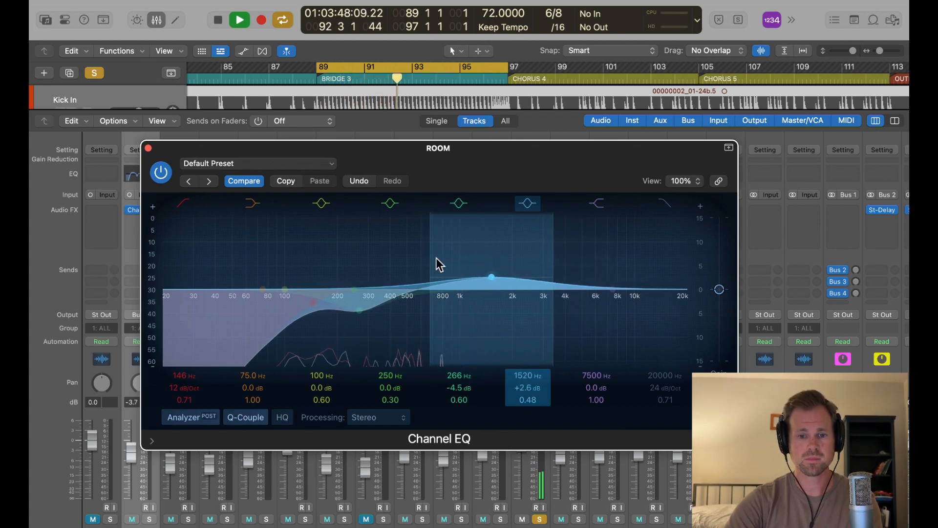
- Close ROOM's EQ, turn off the track's solo and lower its fader to -2.0 dB
{"action": "left_click", "coordinate": [148, 148]}
{"action": "left_click", "coordinate": [542, 523]}
{"action": "left_click", "coordinate": [540, 520]}
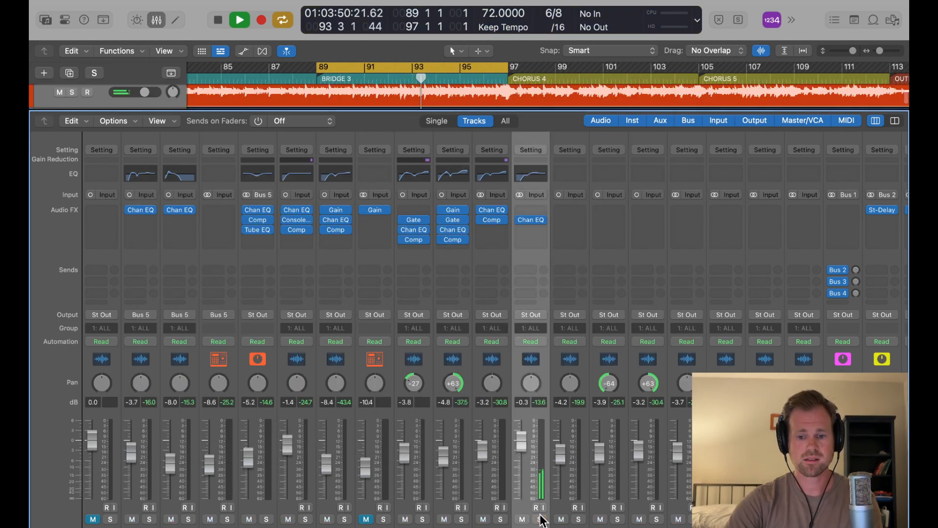
{"action": "left_click_drag", "start_coordinate": [522, 439], "coordinate": [523, 448]}
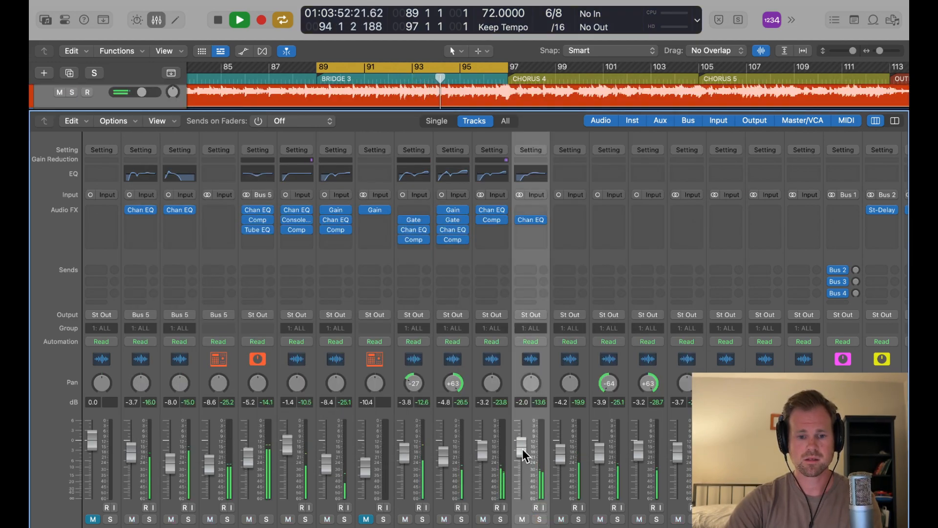
{"action": "key", "text": "space"}
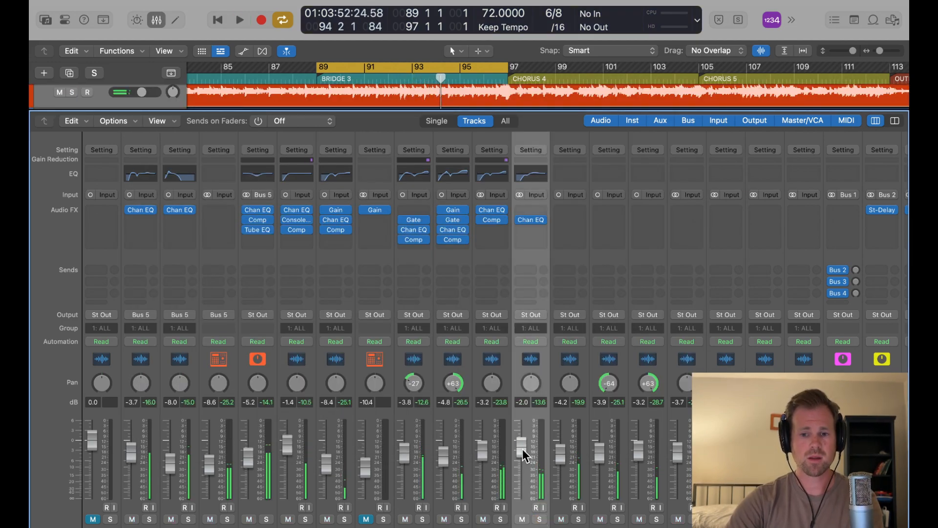
- Compare the ROOM track with its Channel EQ bypassed and enabled while the loop plays
{"action": "left_click", "coordinate": [519, 220]}
{"action": "key", "text": "space"}
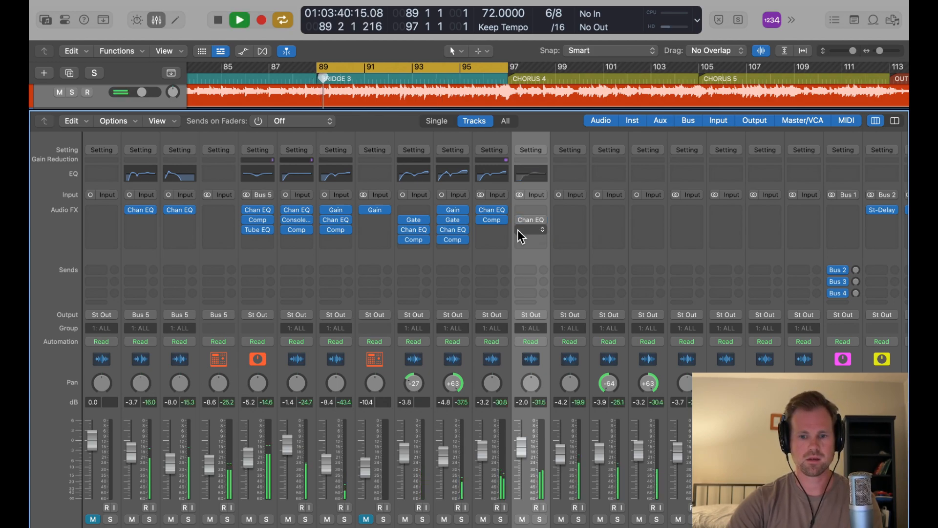
{"action": "left_click", "coordinate": [520, 220]}
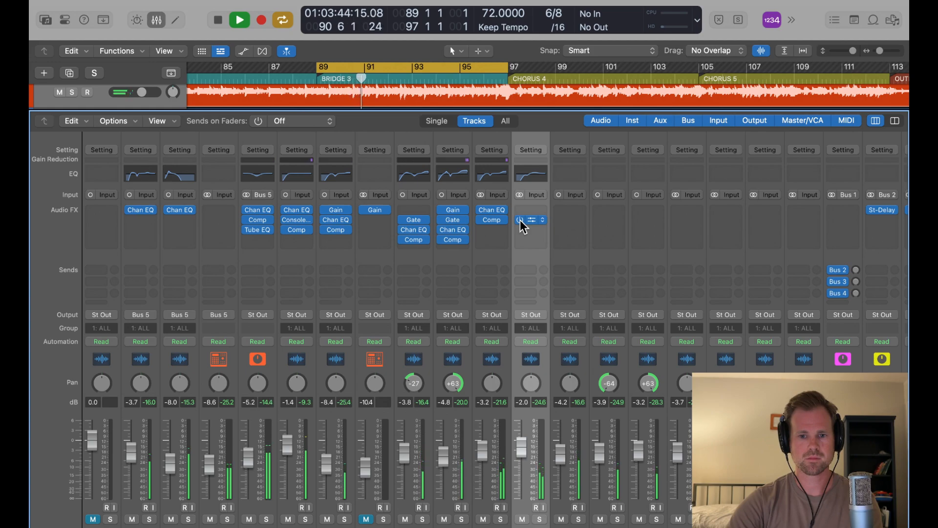
{"action": "left_click", "coordinate": [519, 220]}
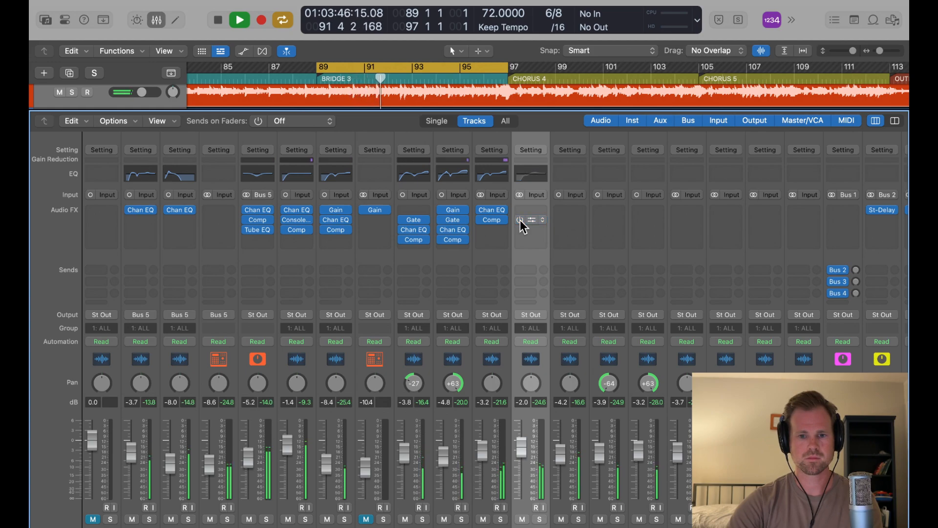
{"action": "left_click", "coordinate": [520, 220]}
{"action": "key", "text": "space"}
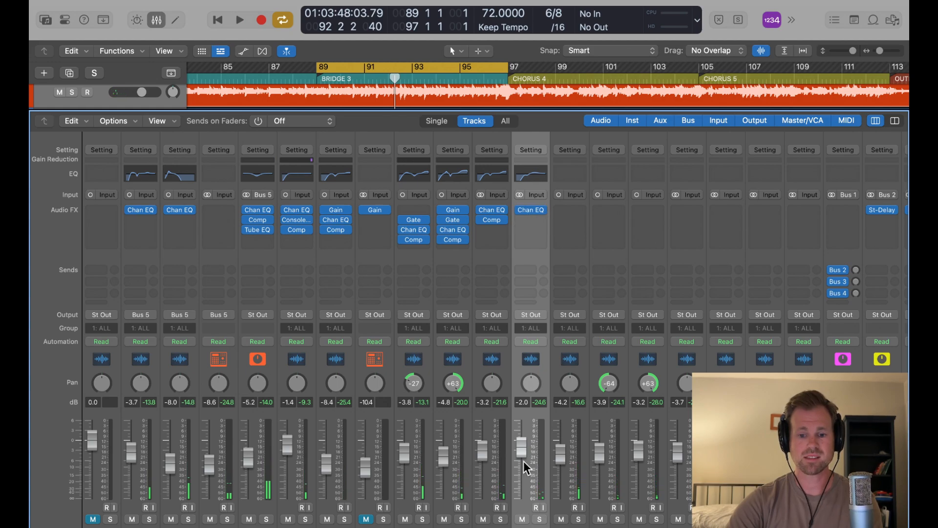
- Lower ROOM's fader to -4.1 dB and insert a Compressor with the Vintage FET model after its Channel EQ during playback
{"action": "key", "text": "space"}
{"action": "left_click", "coordinate": [535, 215]}
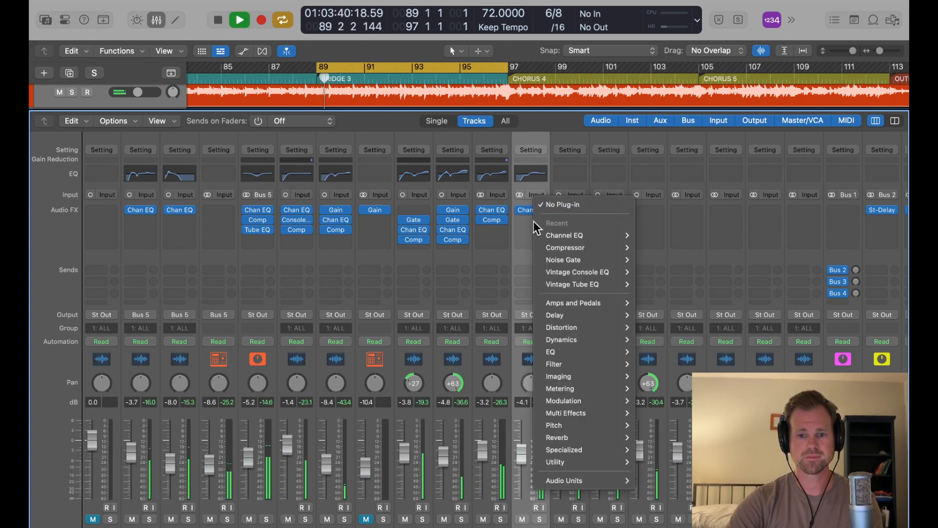
{"action": "left_click", "coordinate": [529, 225]}
{"action": "left_click", "coordinate": [524, 226]}
{"action": "left_click", "coordinate": [524, 225]}
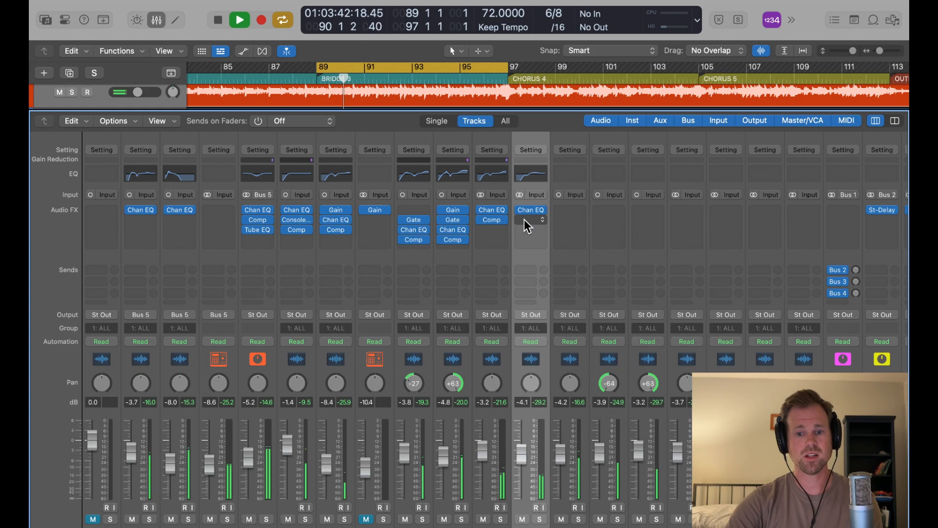
{"action": "left_click", "coordinate": [525, 226]}
{"action": "mouse_move", "coordinate": [567, 271]}
{"action": "left_click", "coordinate": [623, 269]}
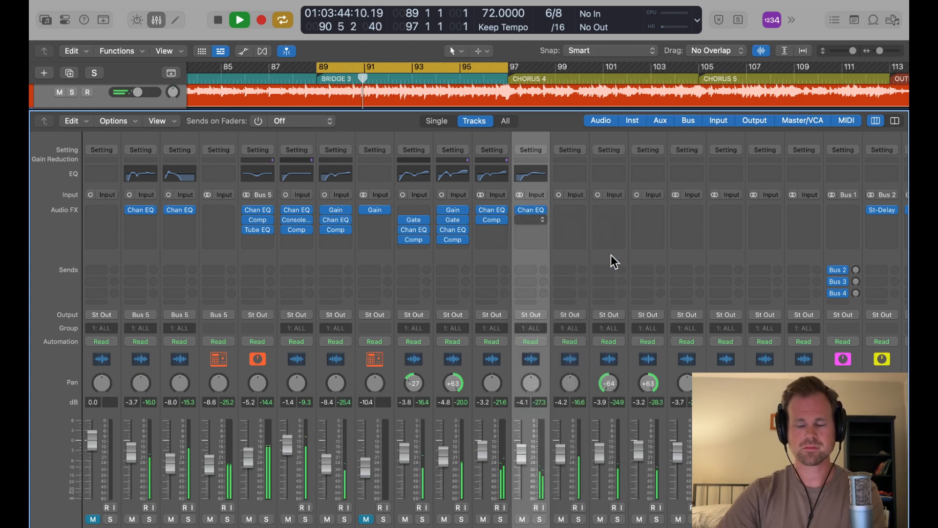
{"action": "left_click_drag", "start_coordinate": [622, 113], "coordinate": [458, 113]}
{"action": "left_click", "coordinate": [516, 174]}
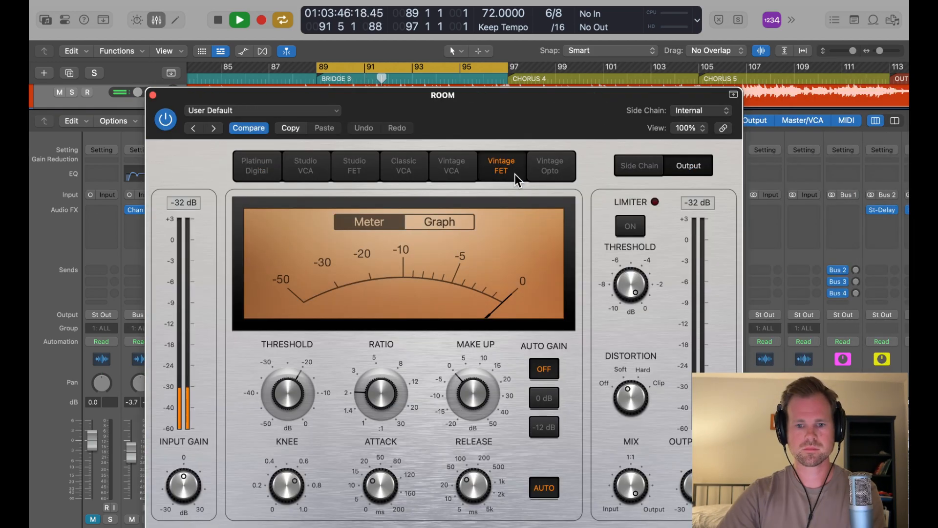
- Raise ROOM's compressor ratio to about 30:1, with auto release off, and lower the threshold to about -38 dB during playback
{"action": "left_click_drag", "start_coordinate": [395, 346], "coordinate": [388, 155]}
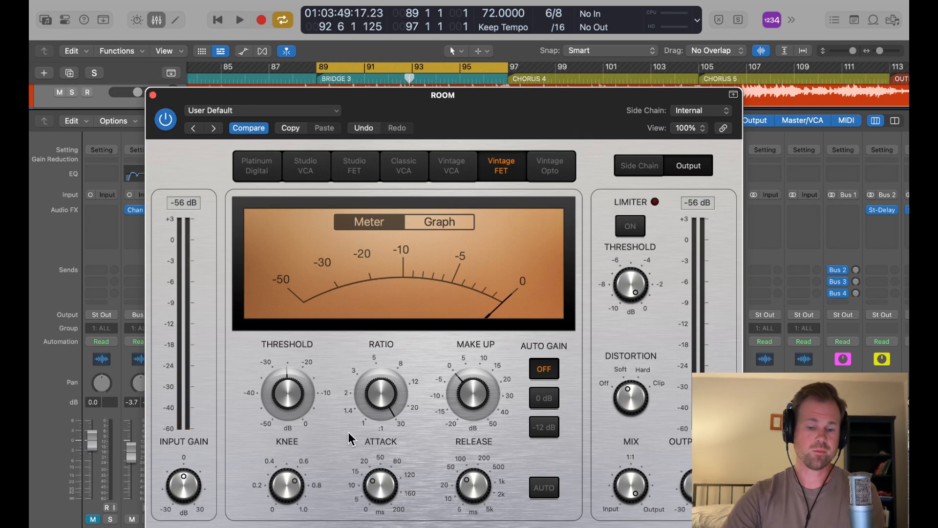
{"action": "key", "text": "space"}
{"action": "left_click_drag", "start_coordinate": [292, 421], "coordinate": [292, 442]}
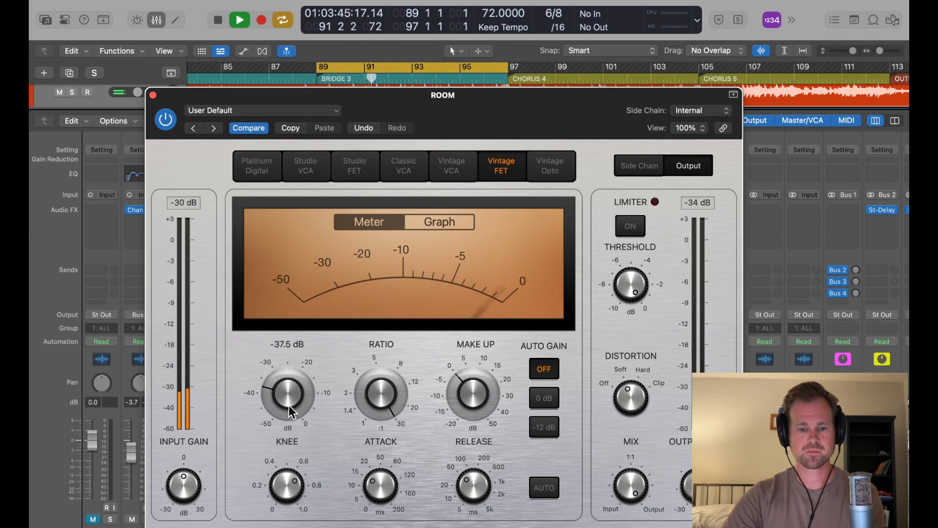
{"action": "left_click_drag", "start_coordinate": [289, 406], "coordinate": [289, 407]}
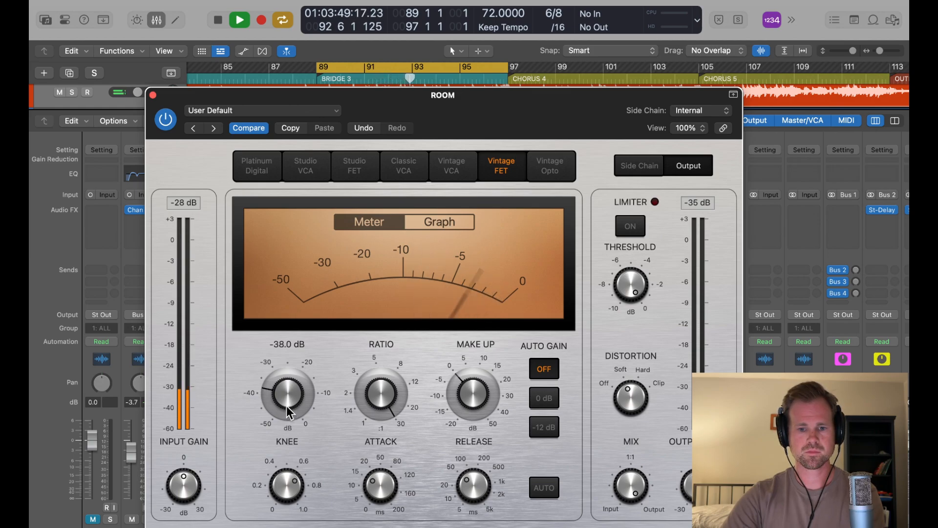
{"action": "left_click_drag", "start_coordinate": [286, 406], "coordinate": [286, 402]}
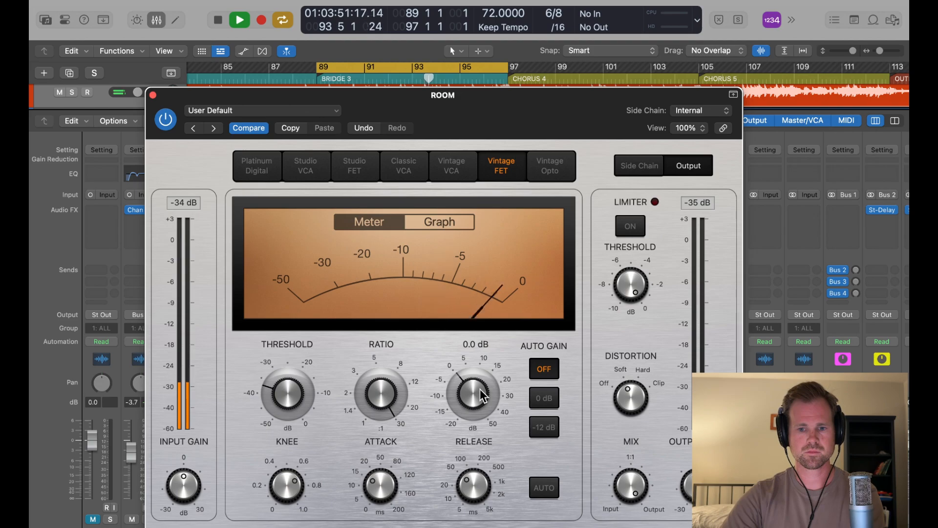
- Set ROOM's compressor make-up gain to 4.5 dB, close the plug-in and stop playback
{"action": "left_click_drag", "start_coordinate": [483, 401], "coordinate": [479, 390]}
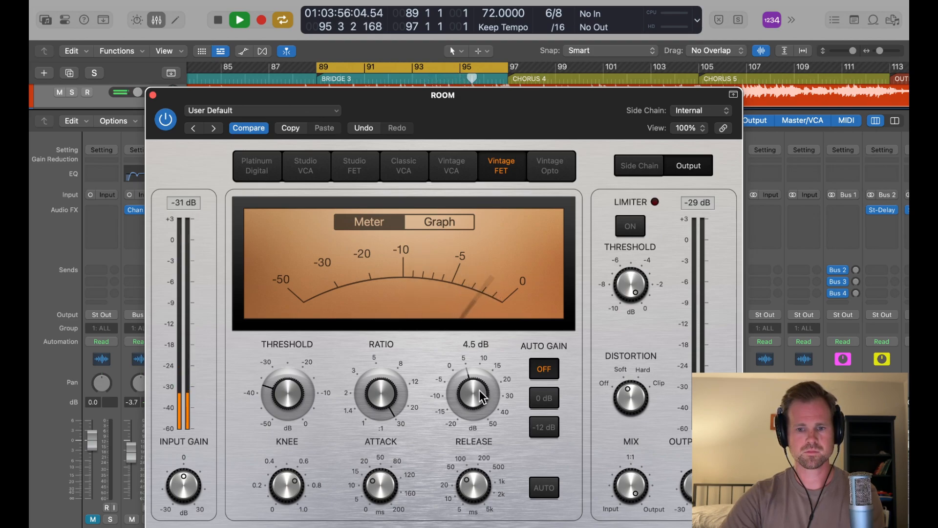
{"action": "left_click", "coordinate": [153, 96]}
{"action": "key", "text": "space"}
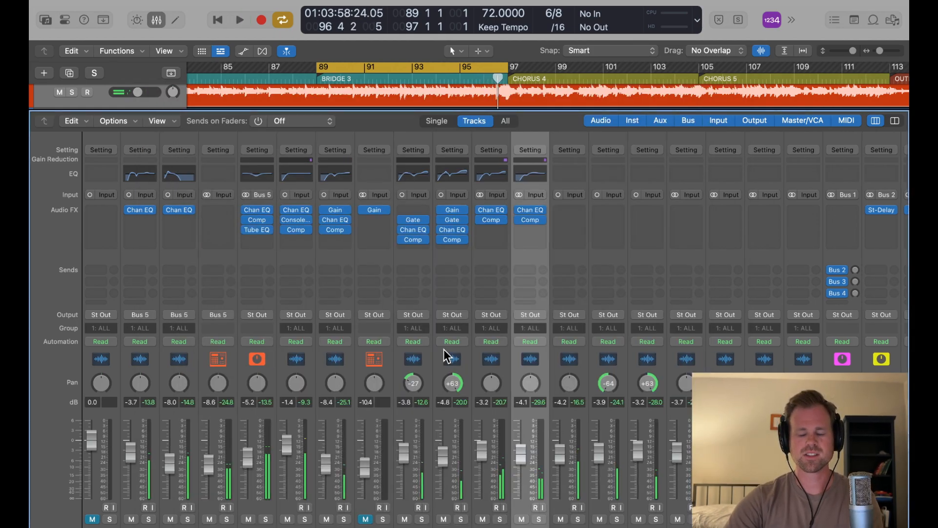
- Group all drum tracks from Kick In through ROOM into a summing stack
{"action": "scroll", "coordinate": [444, 349], "scroll_direction": "right", "scroll_amount": 4}
{"action": "scroll", "coordinate": [444, 349], "scroll_direction": "left", "scroll_amount": 4}
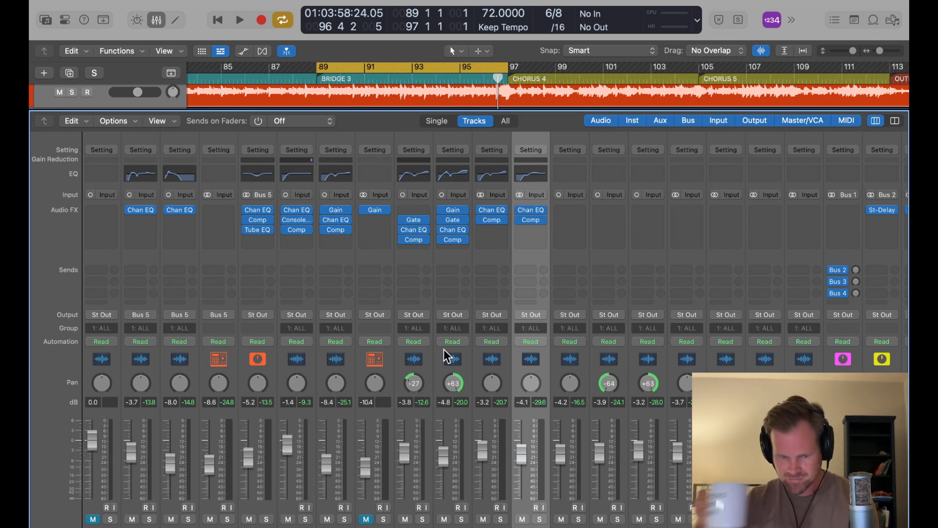
{"action": "key", "text": "x"}
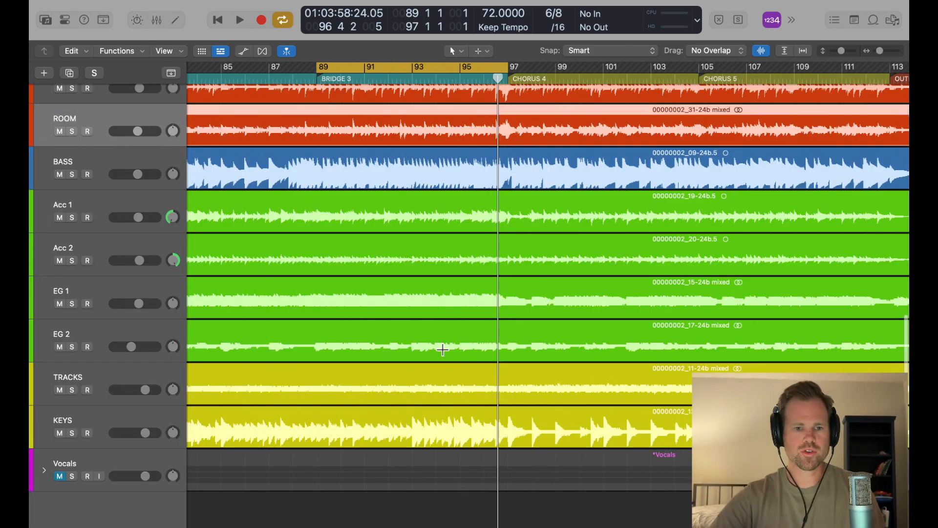
{"action": "scroll", "coordinate": [88, 163], "scroll_direction": "up", "scroll_amount": 10}
{"action": "left_click", "coordinate": [88, 142]}
{"action": "scroll", "coordinate": [109, 253], "scroll_direction": "down", "scroll_amount": 5}
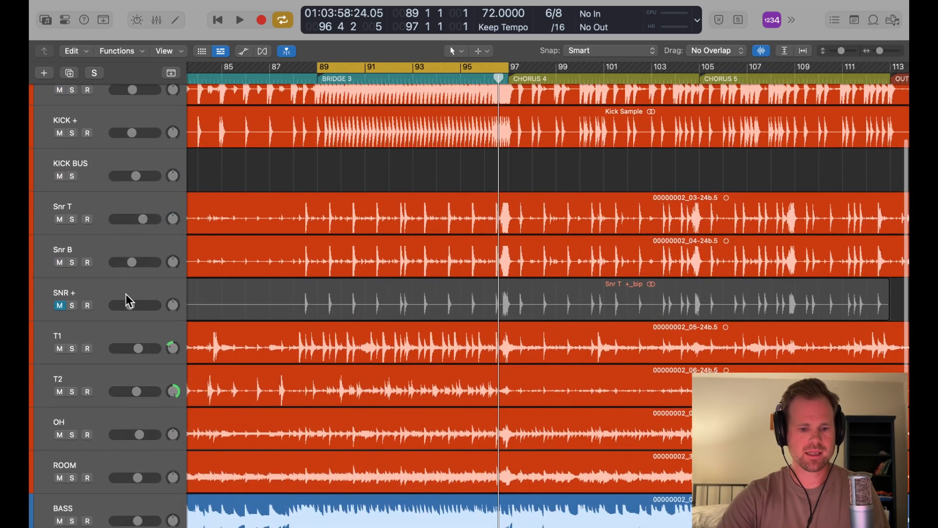
{"action": "left_click", "coordinate": [99, 462], "text": "shift"}
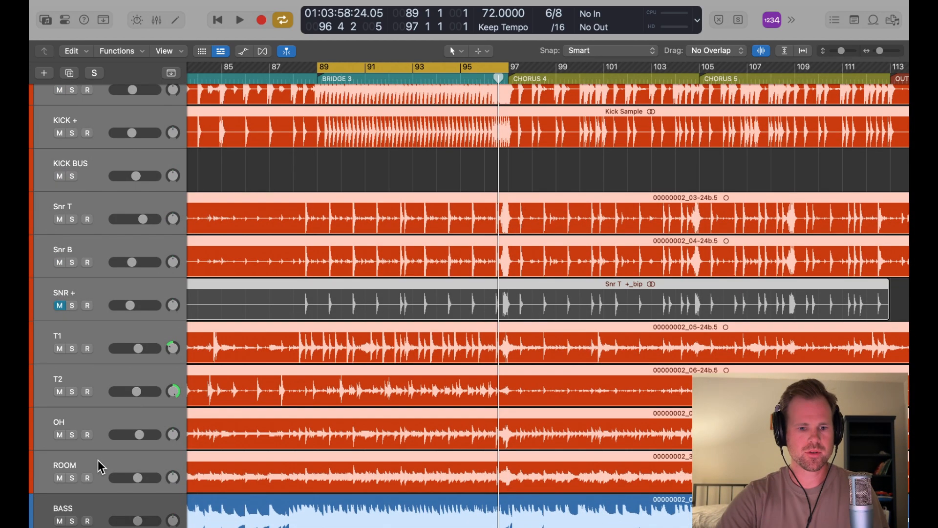
{"action": "key", "text": "super+shift+d"}
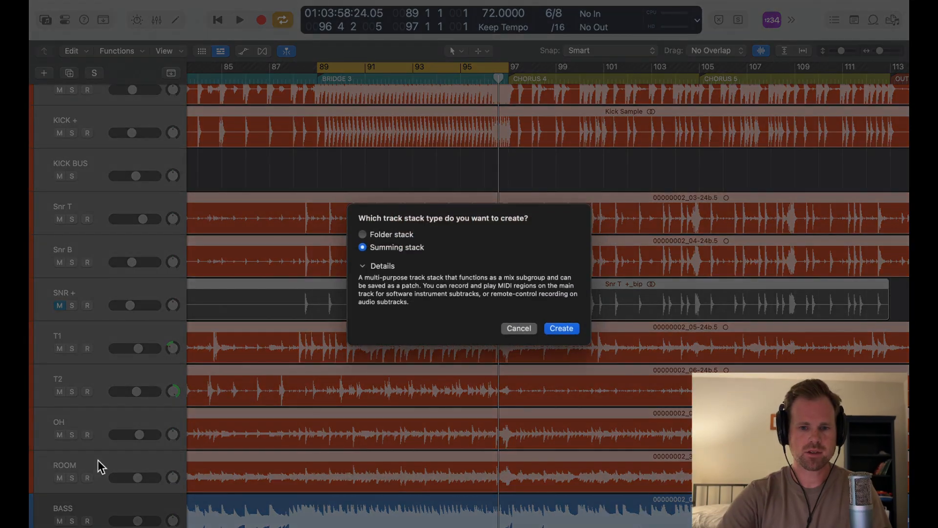
{"action": "key", "text": "Return"}
- Rename the new summing stack to DRUMS
{"action": "key", "text": "shift+Return"}
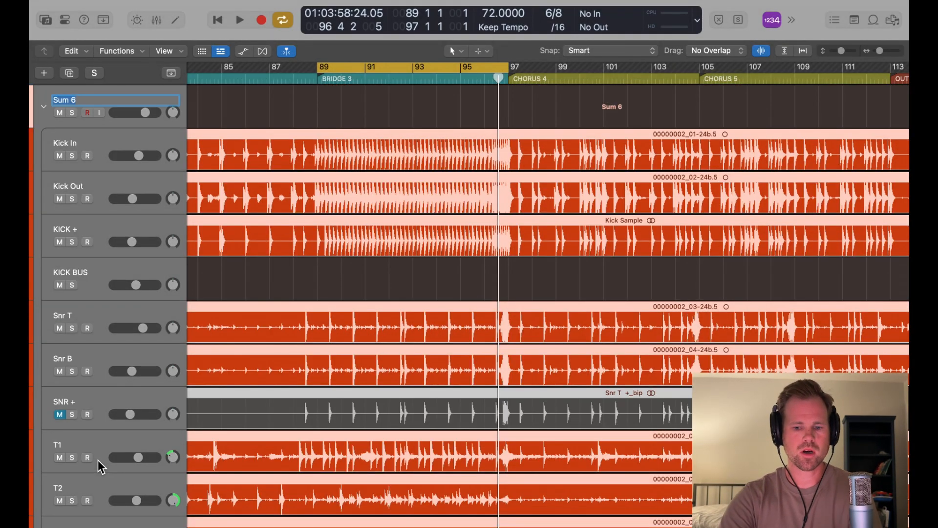
{"action": "type", "text": "DRUMS"}
{"action": "key", "text": "Return"}
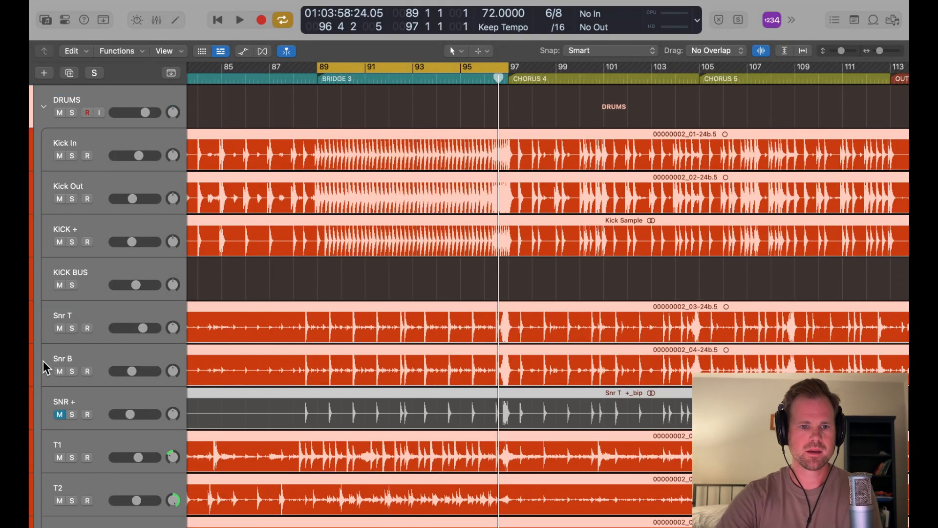
- Select the DRUMS stack and add a send to Bus 7 on its mixer channel
{"action": "left_click", "coordinate": [95, 104]}
{"action": "scroll", "coordinate": [103, 142], "scroll_direction": "down", "scroll_amount": 10}
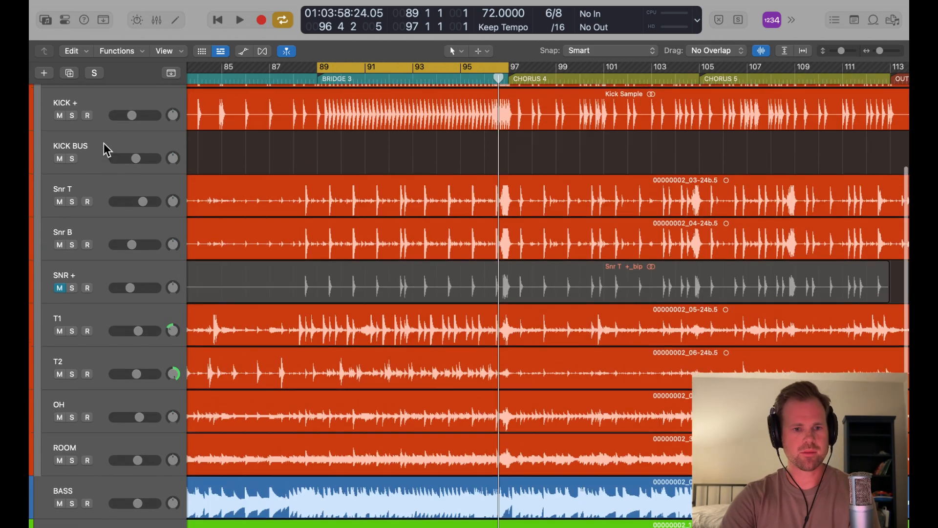
{"action": "key", "text": "x"}
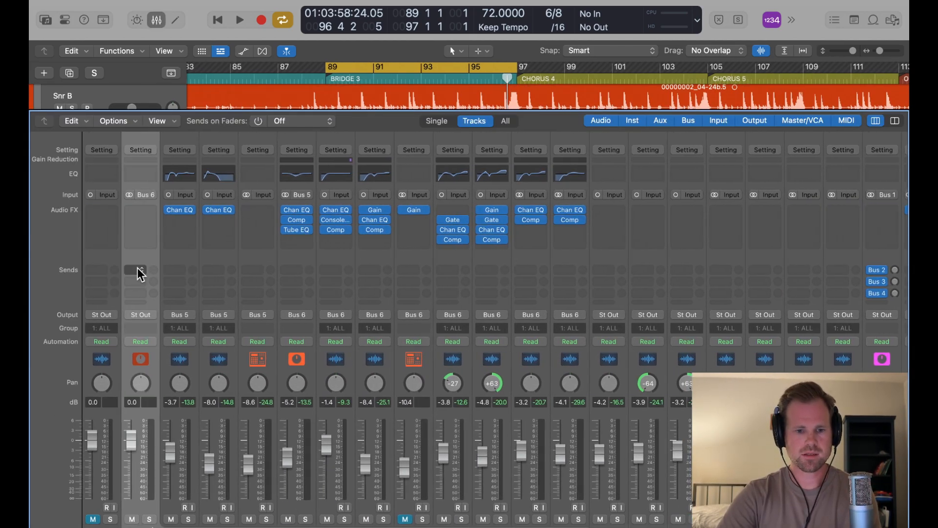
{"action": "left_click", "coordinate": [137, 268]}
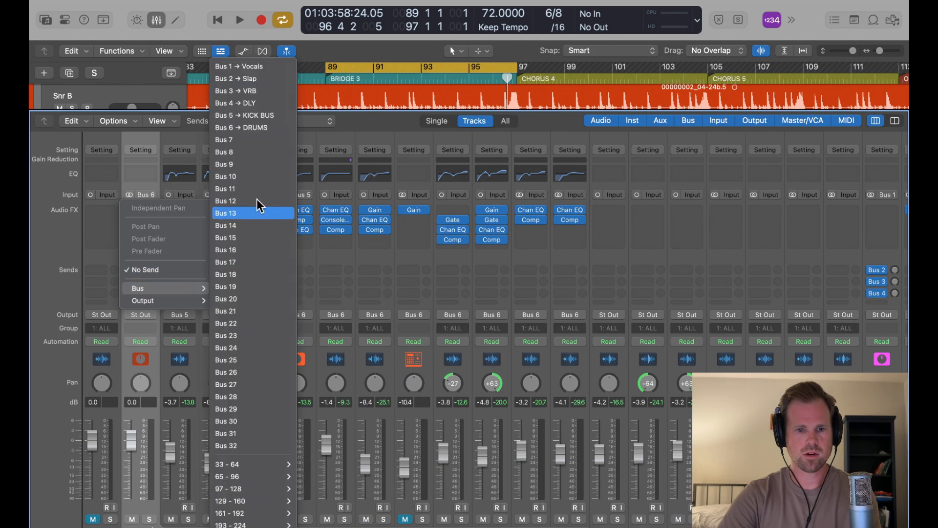
{"action": "left_click", "coordinate": [379, 250]}
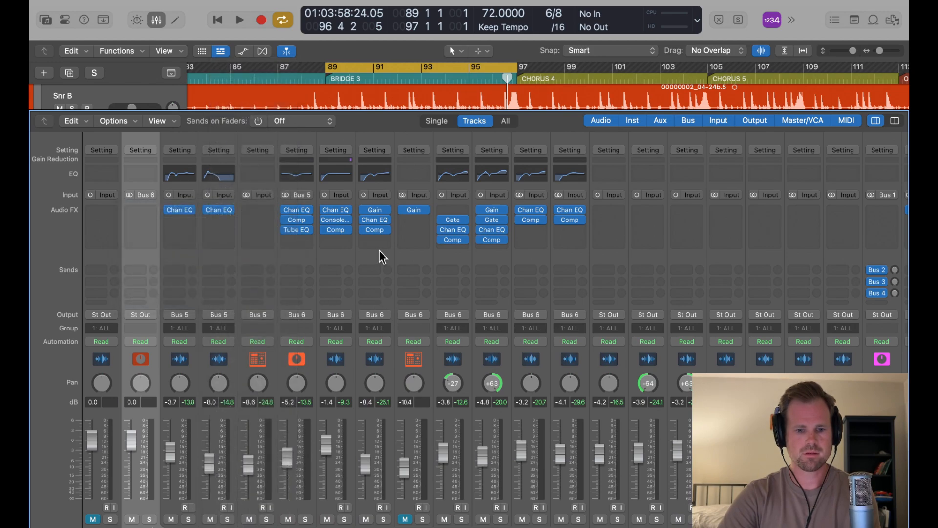
{"action": "left_click", "coordinate": [139, 269]}
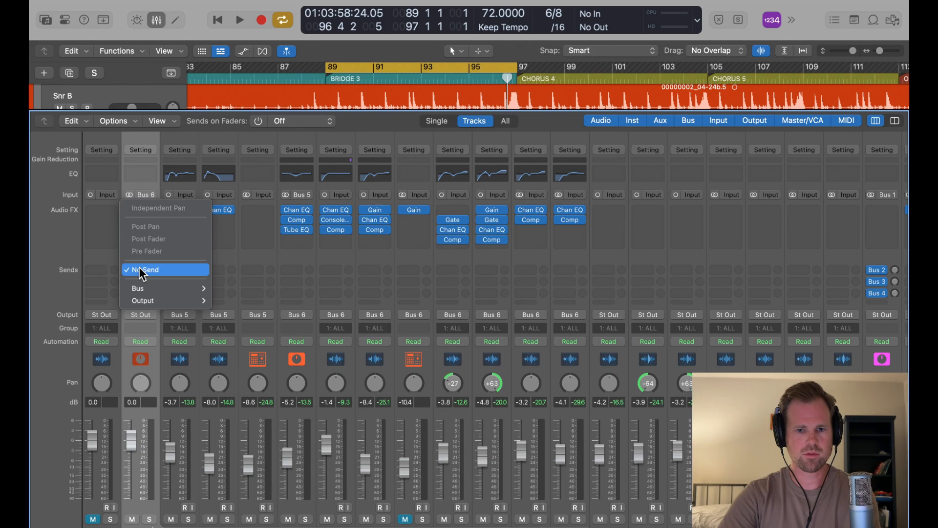
{"action": "left_click", "coordinate": [305, 257]}
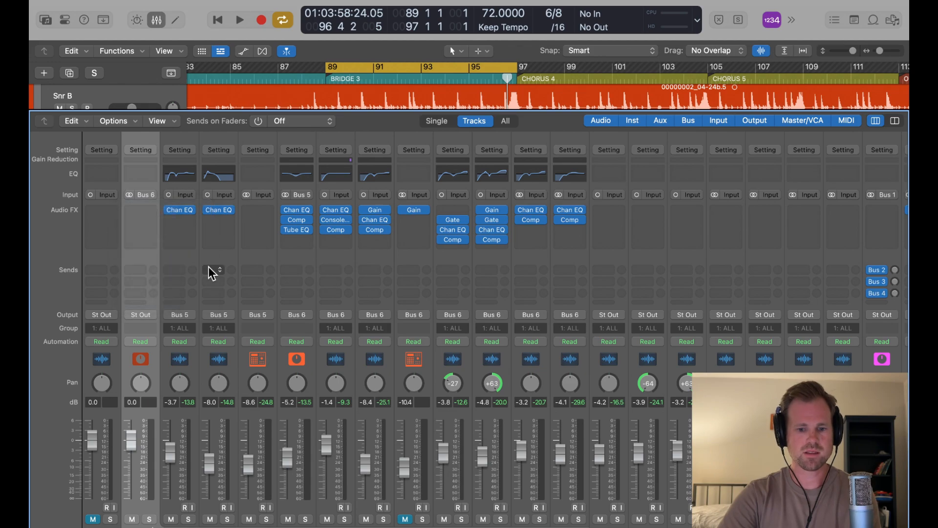
{"action": "left_click", "coordinate": [142, 271]}
{"action": "mouse_move", "coordinate": [146, 289]}
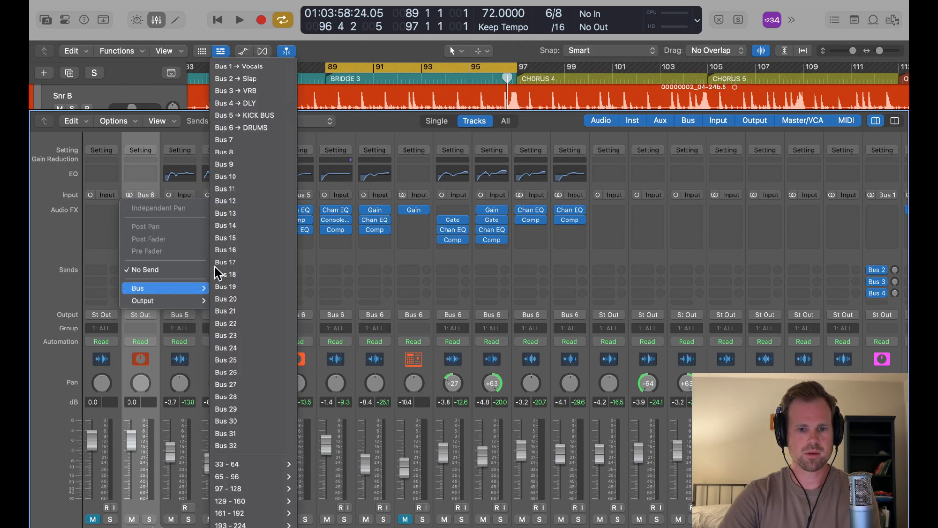
{"action": "left_click", "coordinate": [255, 141]}
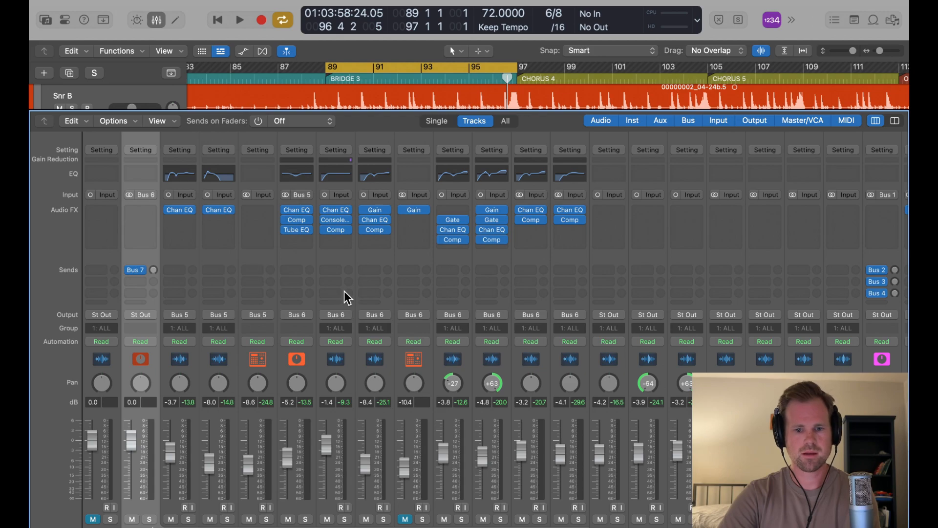
- Add a send to Bus 8 on the Snr T channel
{"action": "left_click", "coordinate": [335, 273]}
{"action": "mouse_move", "coordinate": [337, 289]}
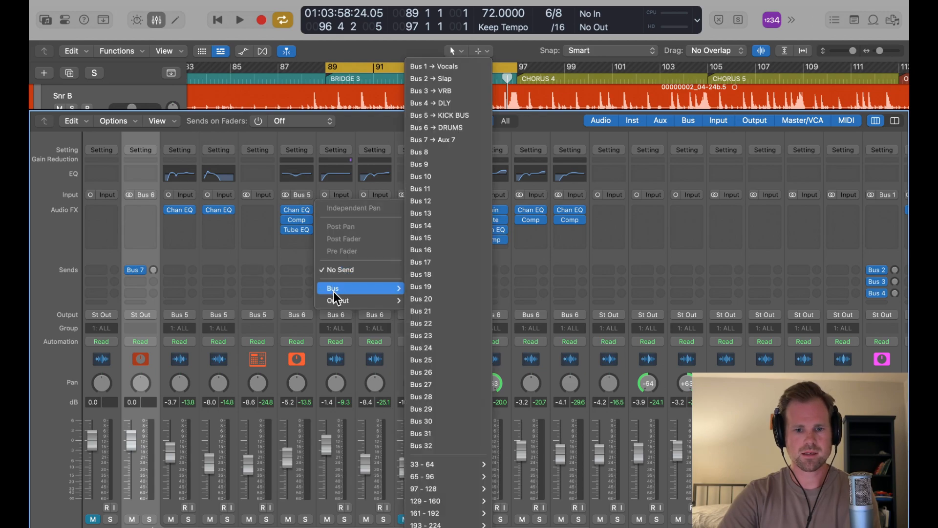
{"action": "left_click", "coordinate": [445, 150]}
- Select the Bus 7 and Bus 8 aux channels together and create tracks for them after ROOM
{"action": "scroll", "coordinate": [547, 288], "scroll_direction": "right", "scroll_amount": 5}
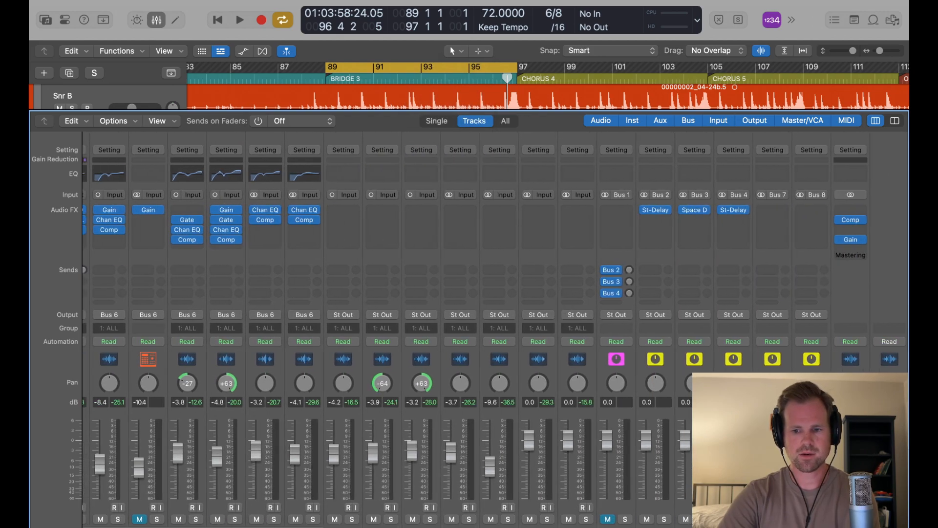
{"action": "left_click", "coordinate": [772, 303]}
{"action": "left_click", "coordinate": [812, 303], "text": "shift"}
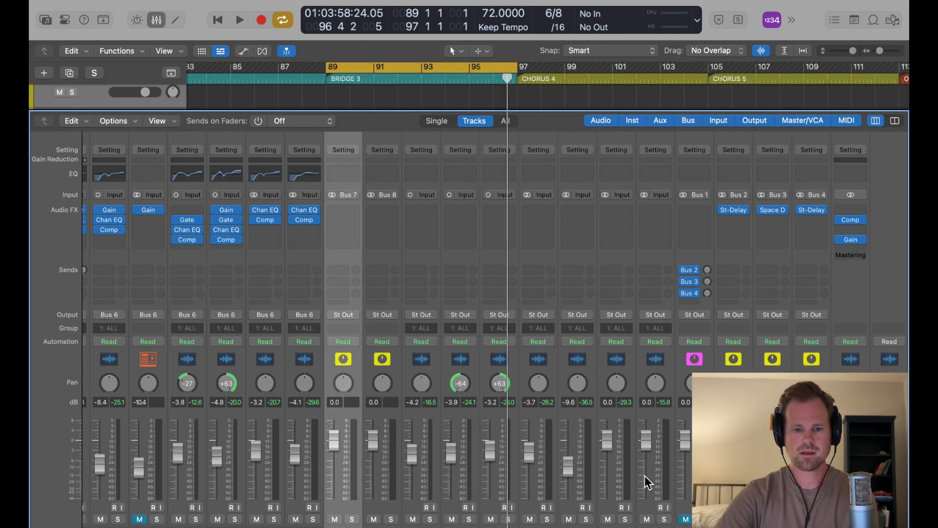
- Move the Aux 7 and Aux 8 tracks into the DRUMS stack below ROOM
{"action": "key", "text": "x"}
{"action": "scroll", "coordinate": [229, 382], "scroll_direction": "up", "scroll_amount": 5}
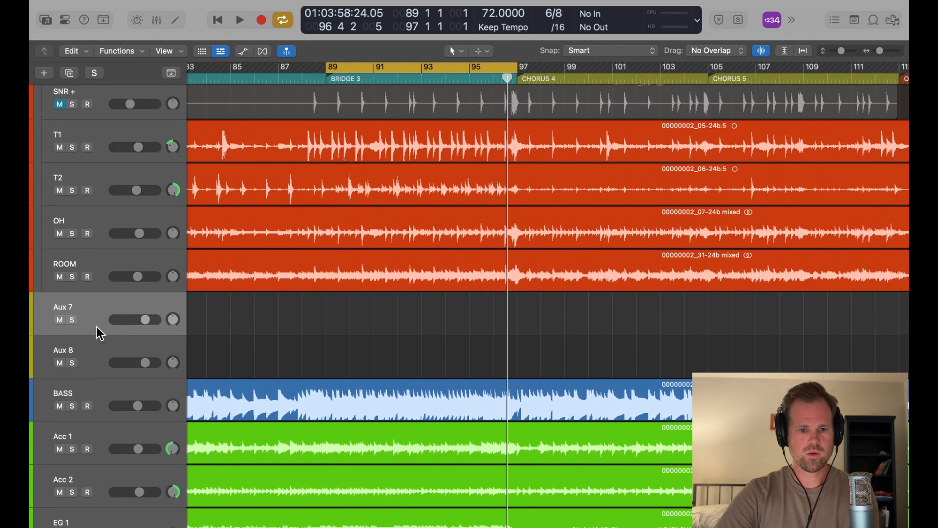
{"action": "left_click_drag", "start_coordinate": [97, 335], "coordinate": [105, 265]}
{"action": "left_click_drag", "start_coordinate": [107, 347], "coordinate": [106, 260]}
{"action": "key", "text": "x"}
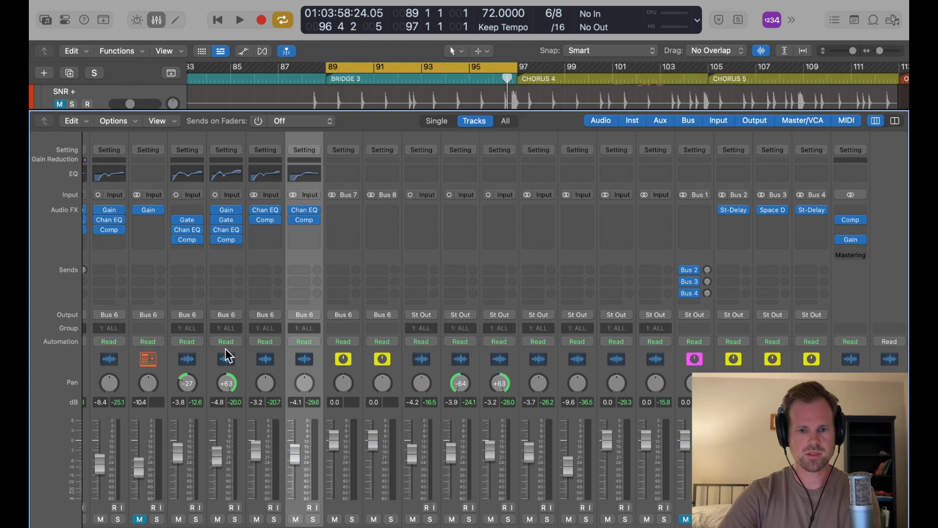
{"action": "key", "text": "x"}
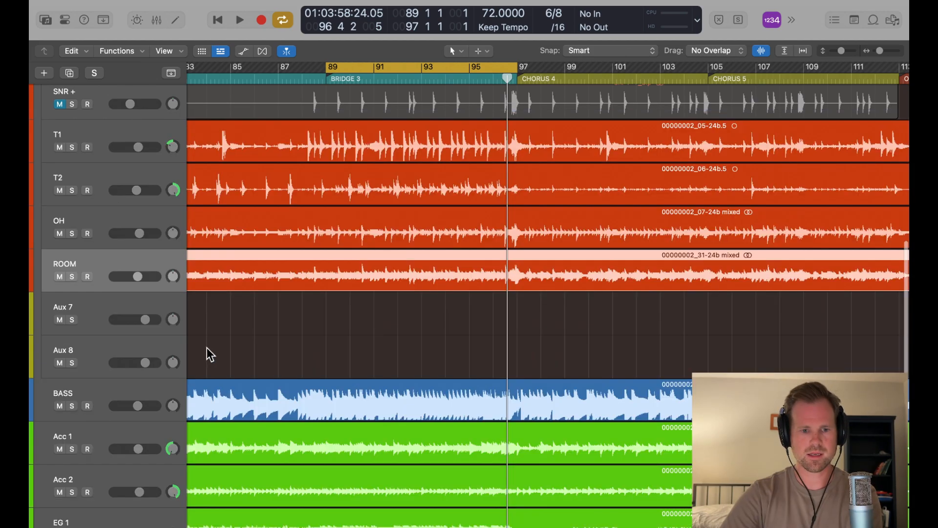
- Rename the Aux 7 track to DRUM ROOM and the Aux 8 track to SNR VRB
{"action": "double_click", "coordinate": [57, 307]}
{"action": "type", "text": "DRUM ROOM"}
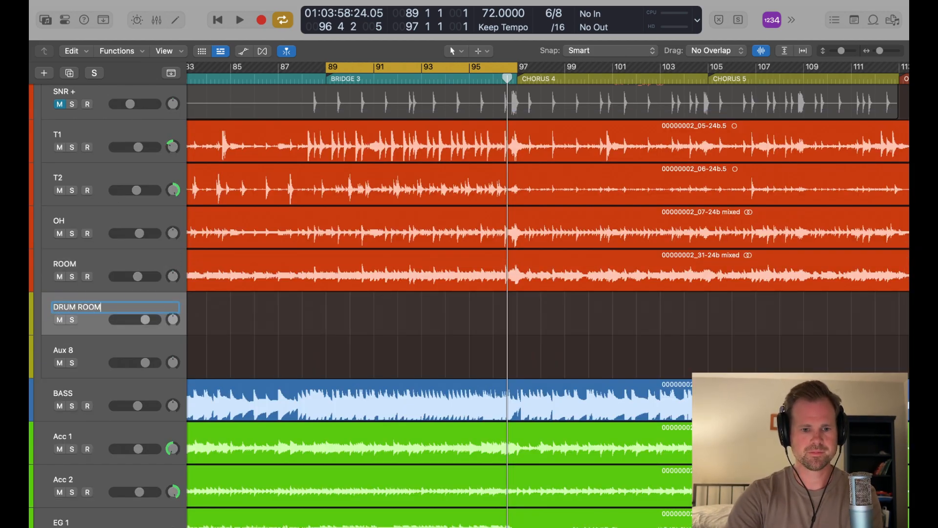
{"action": "key", "text": "Tab"}
{"action": "type", "text": "S"}
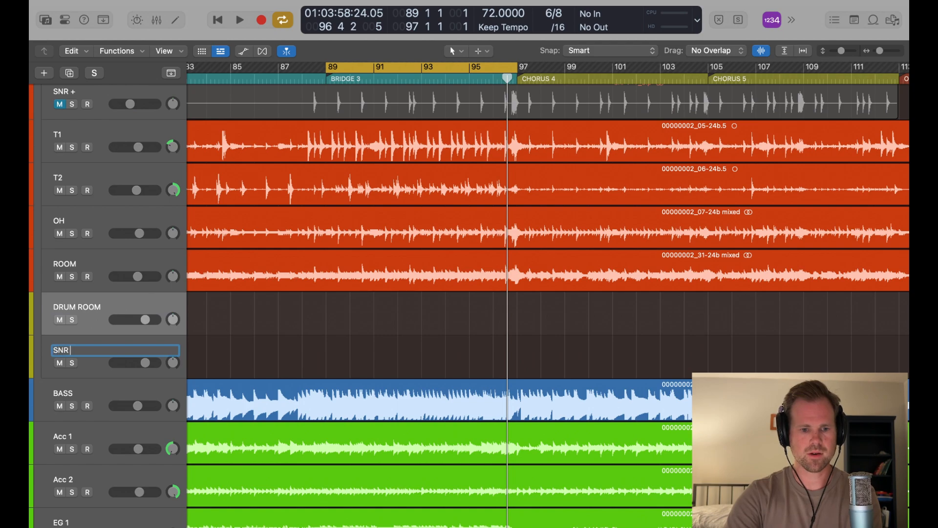
{"action": "type", "text": "NR VRB"}
{"action": "key", "text": "Return"}
{"action": "key", "text": "x"}
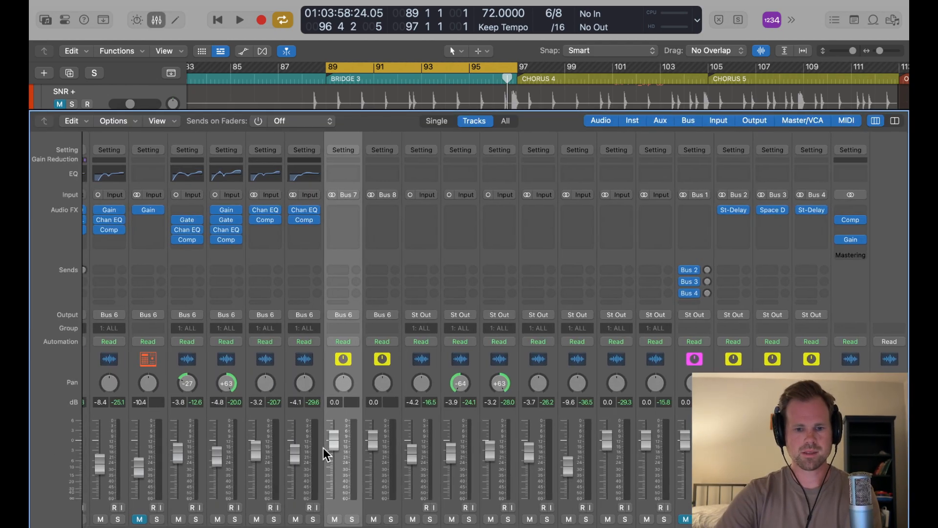
- Insert a stereo Space Designer reverb on the DRUM ROOM aux channel
{"action": "left_click", "coordinate": [394, 223]}
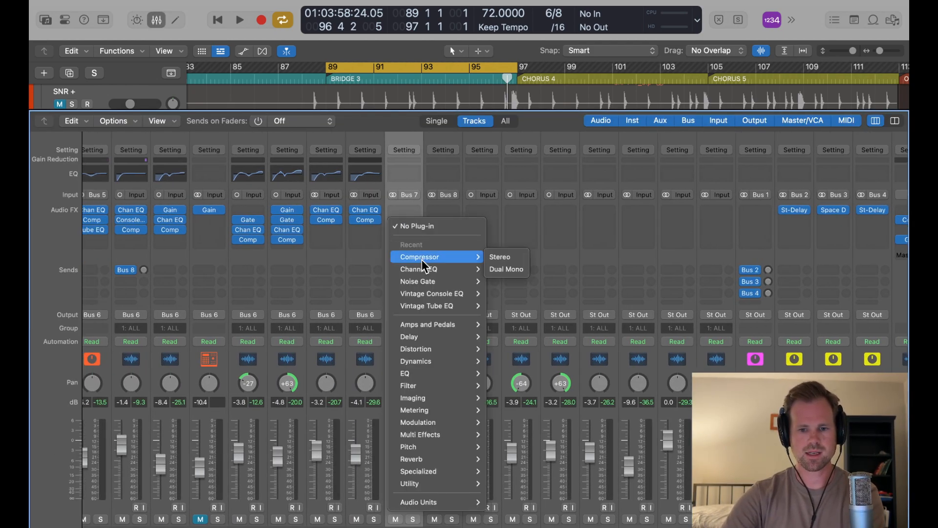
{"action": "mouse_move", "coordinate": [444, 460]}
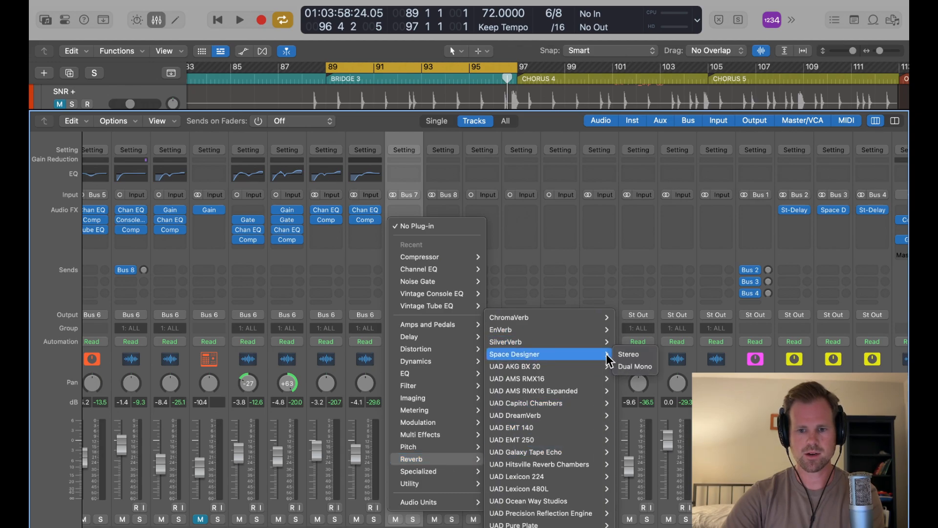
{"action": "left_click", "coordinate": [625, 352]}
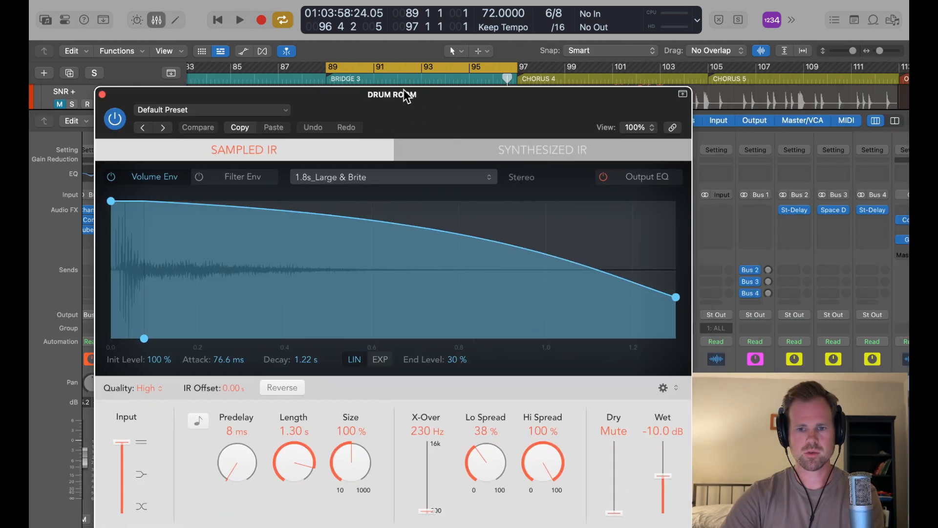
- Load the 2.0s Large Club preset from the medium indoor spaces into the DRUM ROOM reverb and close its window
{"action": "left_click", "coordinate": [257, 111]}
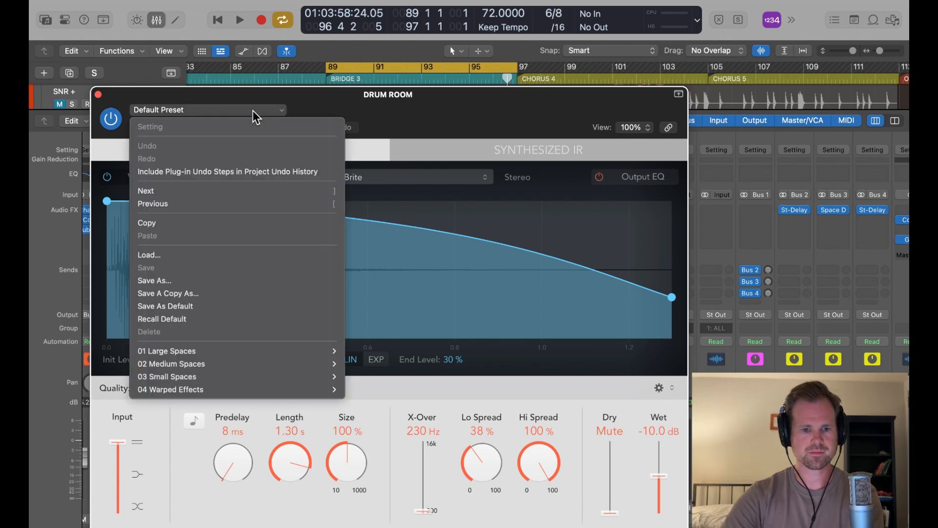
{"action": "mouse_move", "coordinate": [183, 374]}
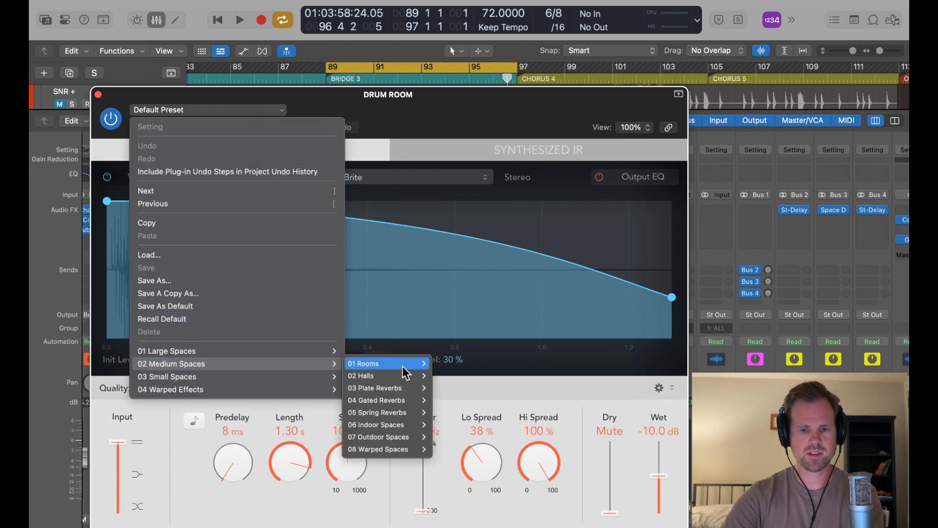
{"action": "mouse_move", "coordinate": [410, 379]}
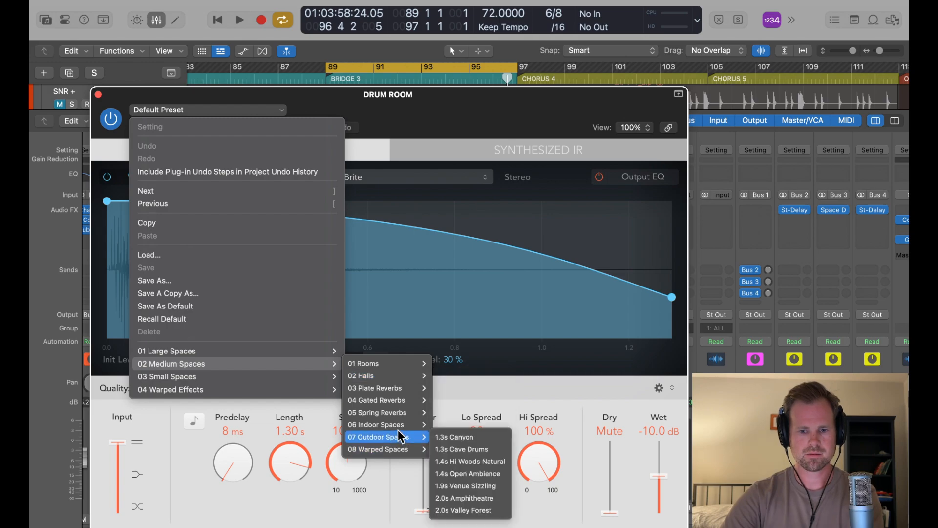
{"action": "mouse_move", "coordinate": [401, 429]}
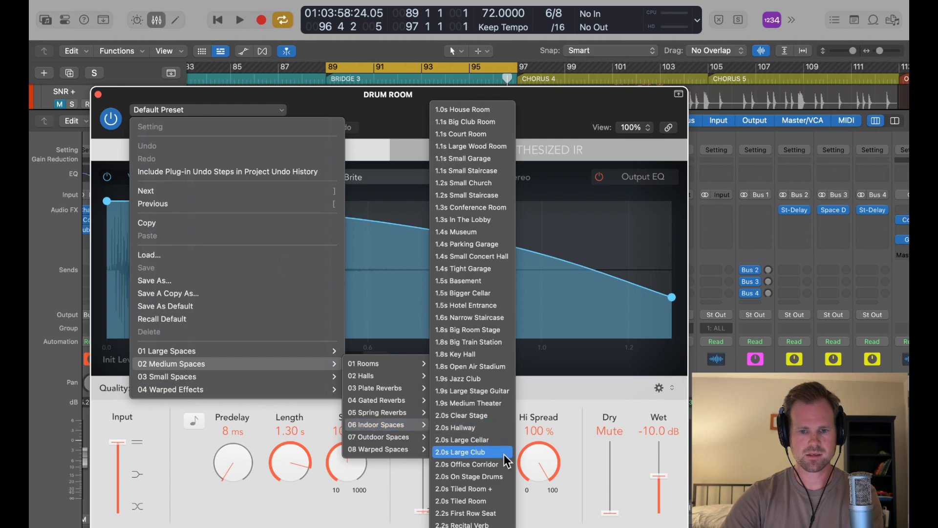
{"action": "left_click", "coordinate": [504, 453]}
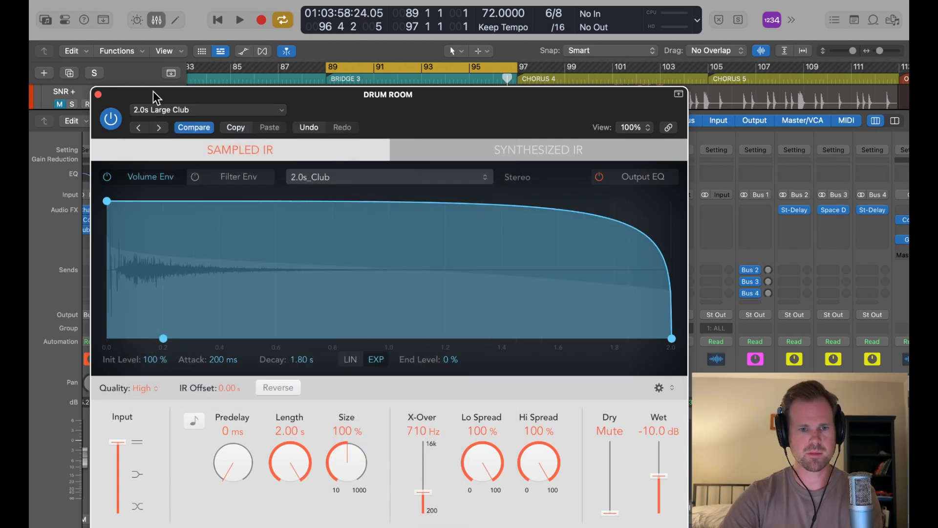
{"action": "left_click", "coordinate": [99, 95]}
- Solo the DRUMS stack and set its Bus 7 send to -12.4 dB during playback of the loop
{"action": "scroll", "coordinate": [297, 248], "scroll_direction": "left", "scroll_amount": 5}
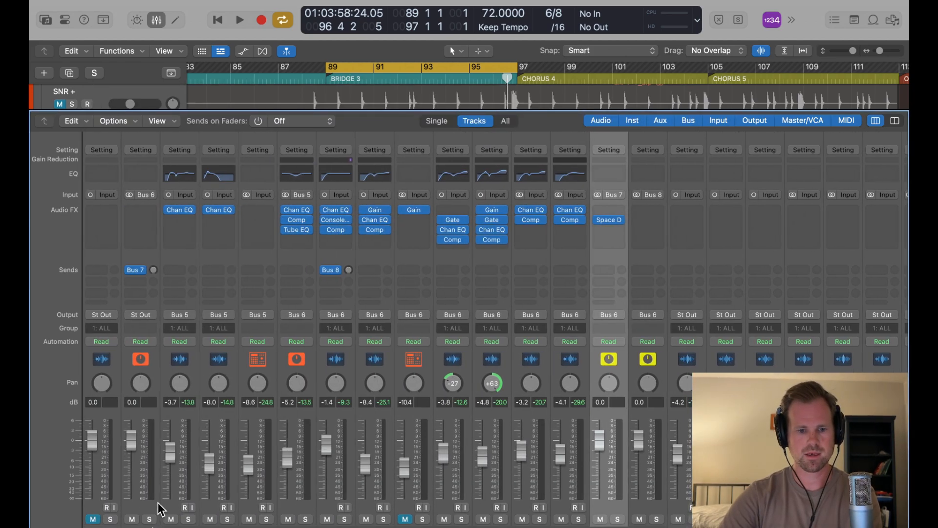
{"action": "key", "text": "space"}
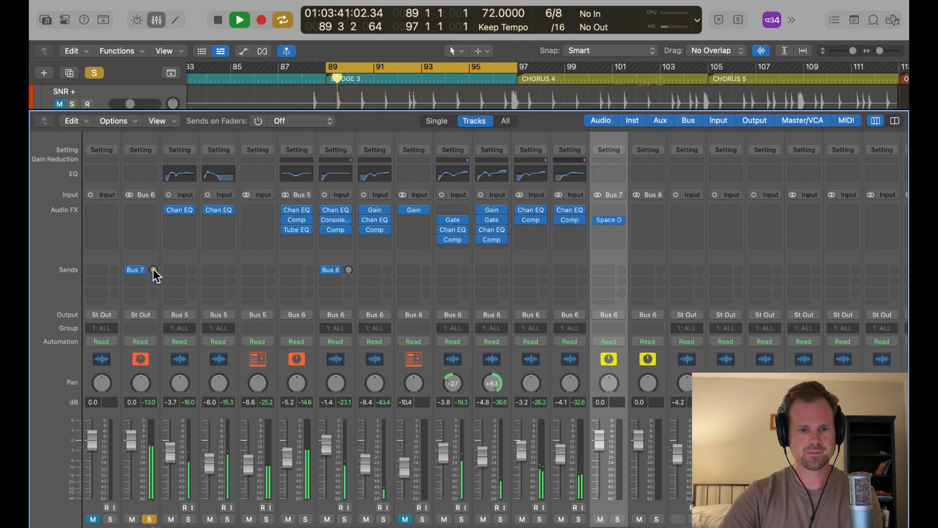
{"action": "left_click_drag", "start_coordinate": [153, 270], "coordinate": [153, 249]}
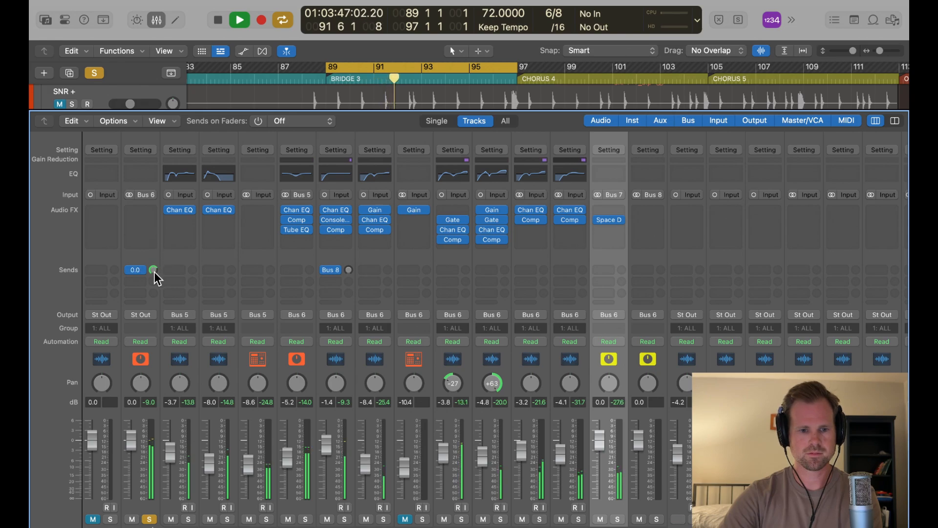
{"action": "left_click_drag", "start_coordinate": [154, 271], "coordinate": [154, 279]}
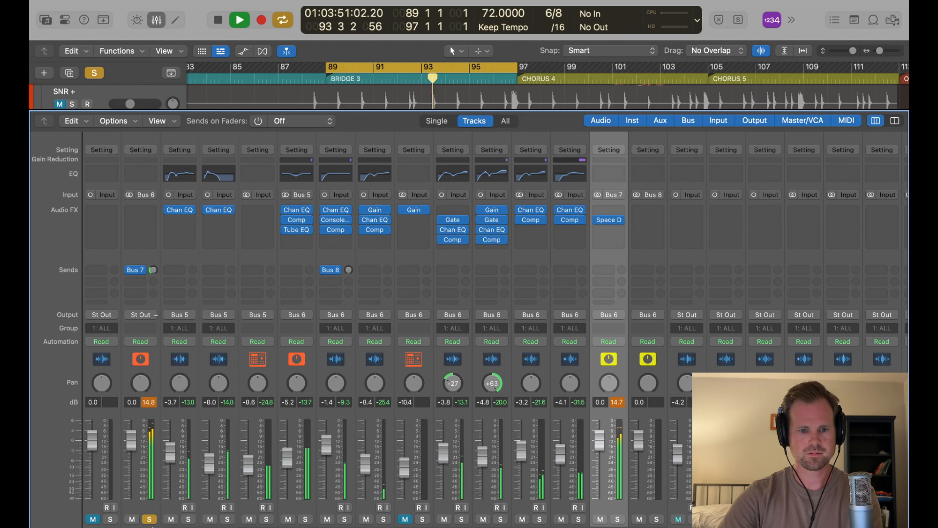
{"action": "left_click_drag", "start_coordinate": [154, 311], "coordinate": [155, 313]}
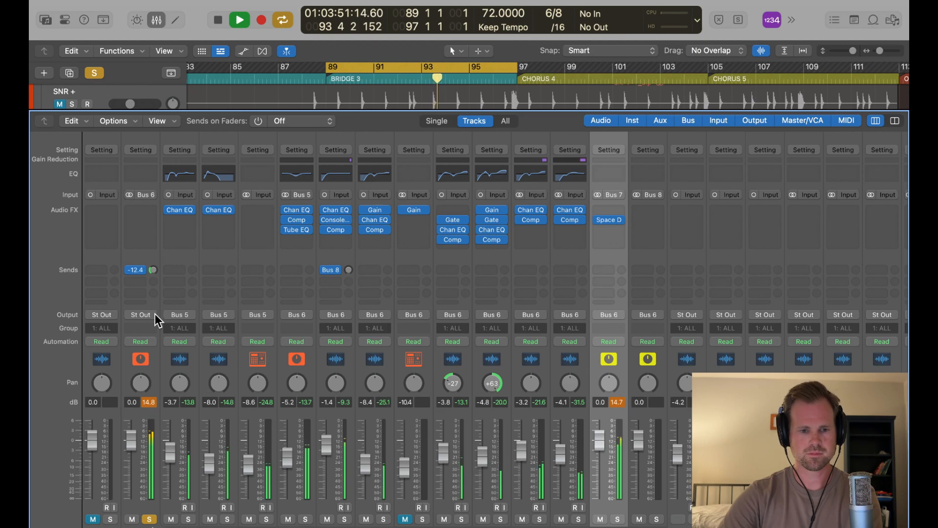
{"action": "key", "text": "space"}
- Remove the Bus 7 send from the DRUMS stack and add Bus 7 sends to all drum channels from Kick In to ROOM
{"action": "left_click", "coordinate": [145, 270]}
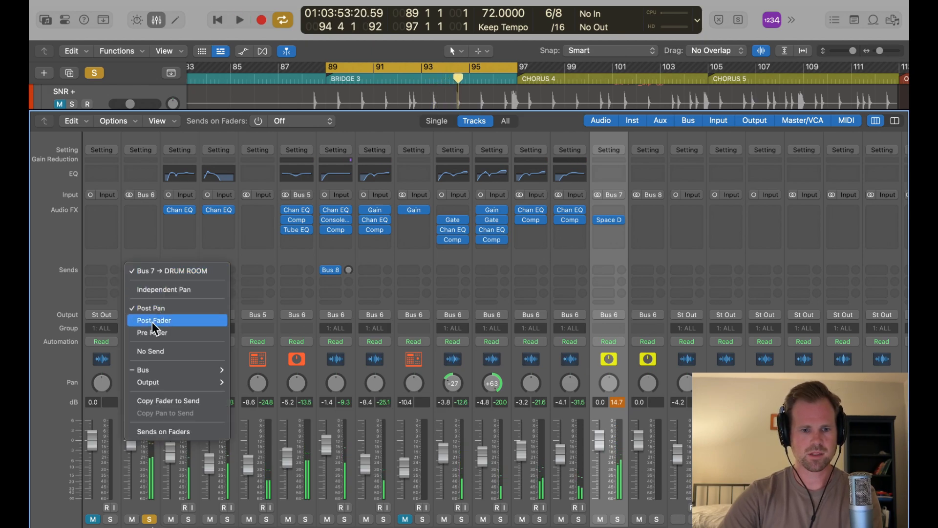
{"action": "left_click", "coordinate": [151, 351]}
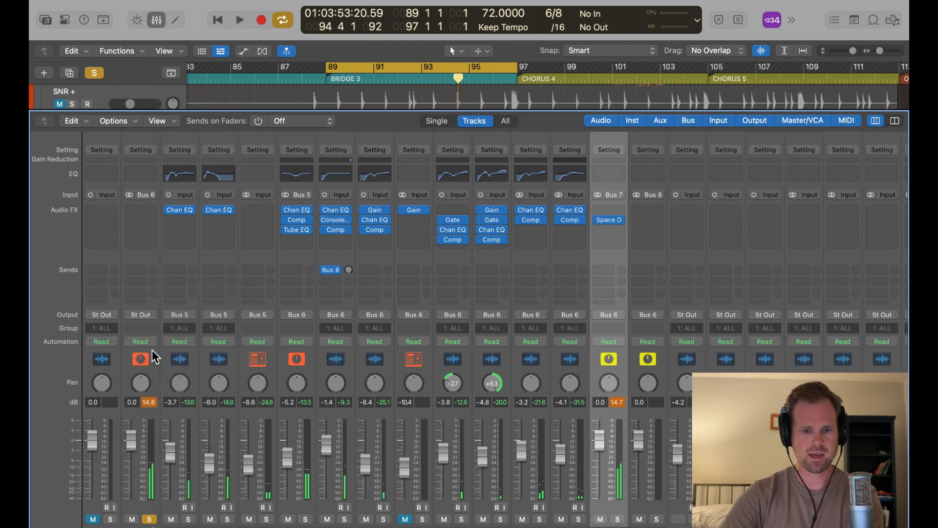
{"action": "left_click", "coordinate": [176, 509]}
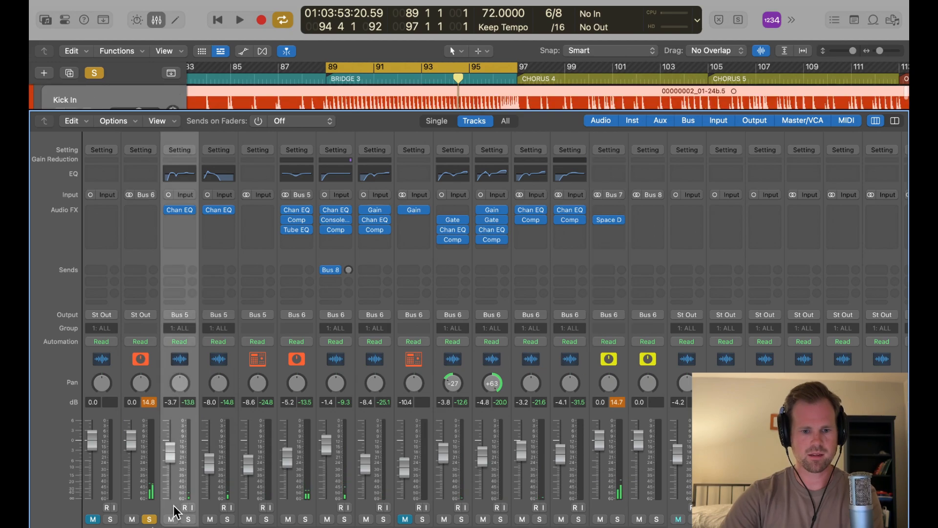
{"action": "left_click", "coordinate": [561, 511], "text": "shift"}
{"action": "left_click", "coordinate": [178, 279]}
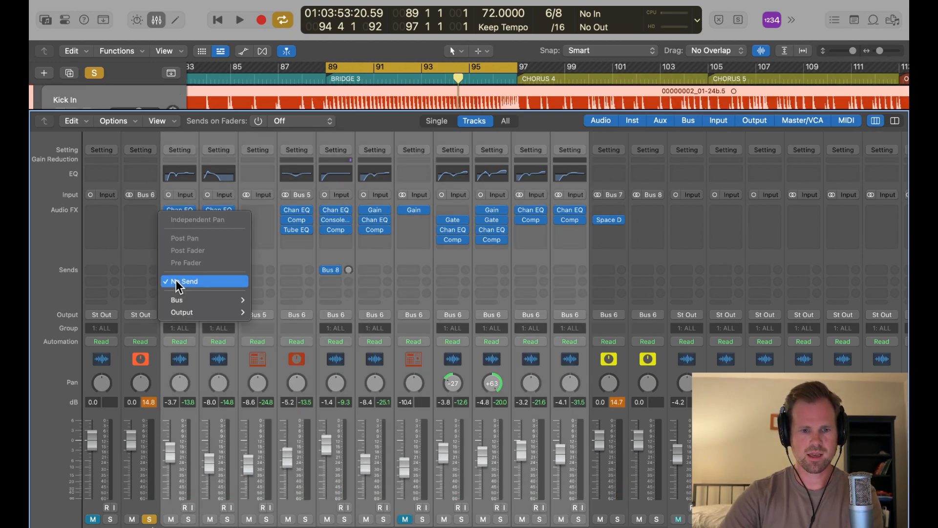
{"action": "mouse_move", "coordinate": [181, 299]}
{"action": "left_click", "coordinate": [308, 140]}
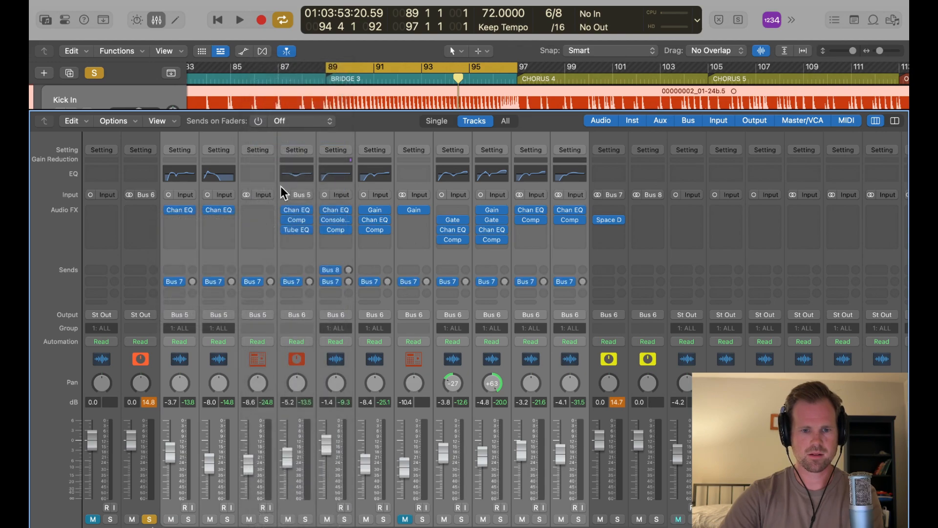
- Raise the Bus 7 send level on all selected drum channels together while playing the loop
{"action": "key", "text": "space"}
{"action": "left_click_drag", "start_coordinate": [195, 234], "coordinate": [195, 233]}
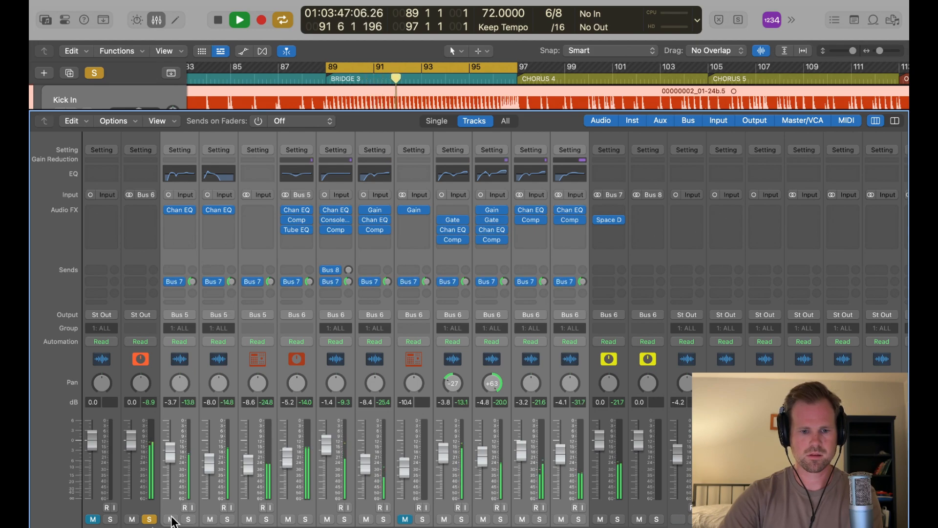
{"action": "left_click", "coordinate": [146, 497]}
{"action": "key", "text": "space"}
{"action": "scroll", "coordinate": [293, 513], "scroll_direction": "right", "scroll_amount": 3}
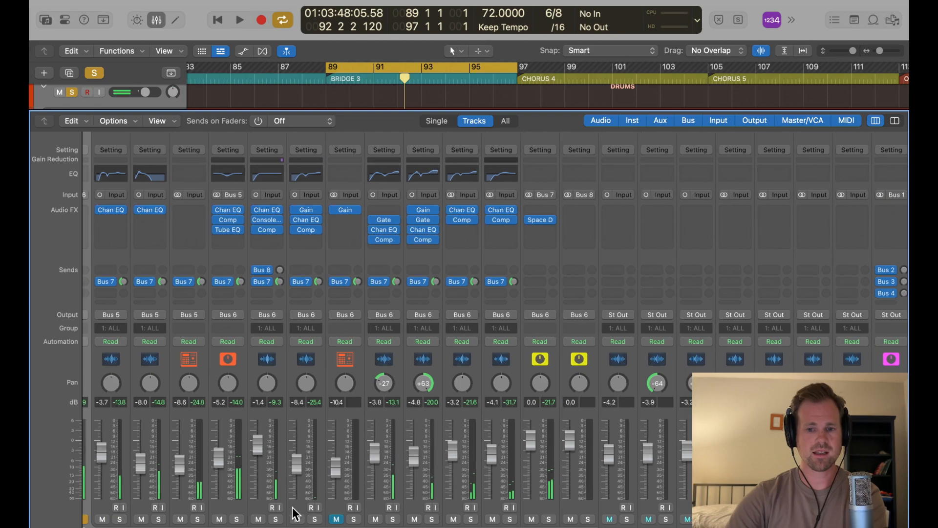
{"action": "scroll", "coordinate": [294, 510], "scroll_direction": "left", "scroll_amount": 3}
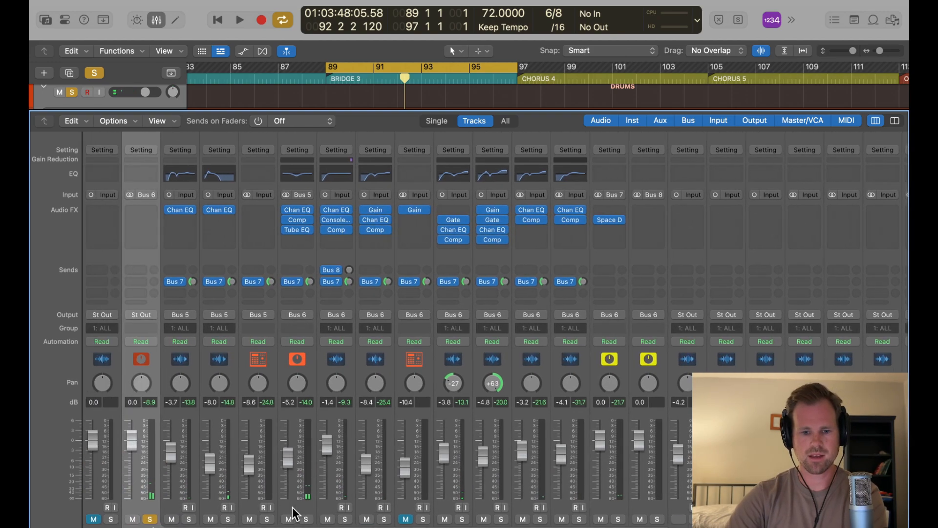
- Insert a stereo Space Designer reverb on the SNR VRB aux channel
{"action": "left_click", "coordinate": [323, 503]}
{"action": "scroll", "coordinate": [467, 254], "scroll_direction": "right", "scroll_amount": 2}
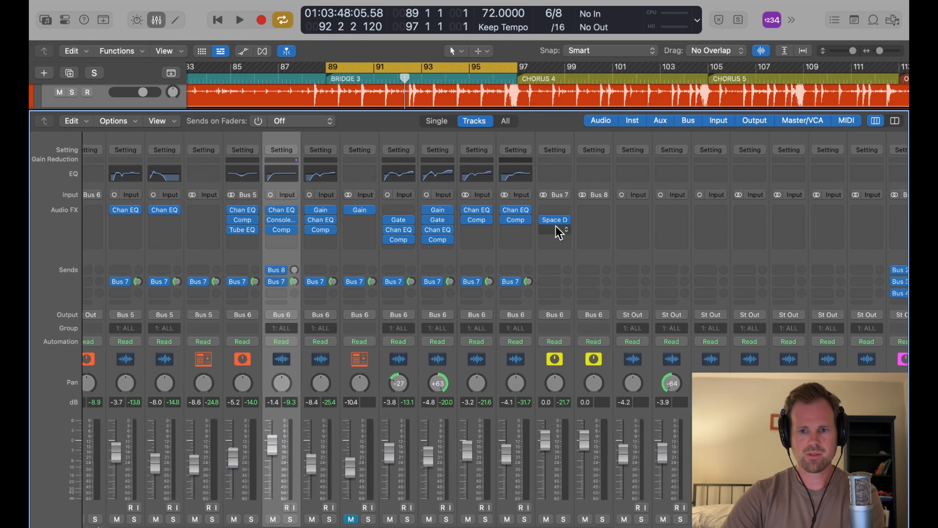
{"action": "left_click", "coordinate": [585, 217]}
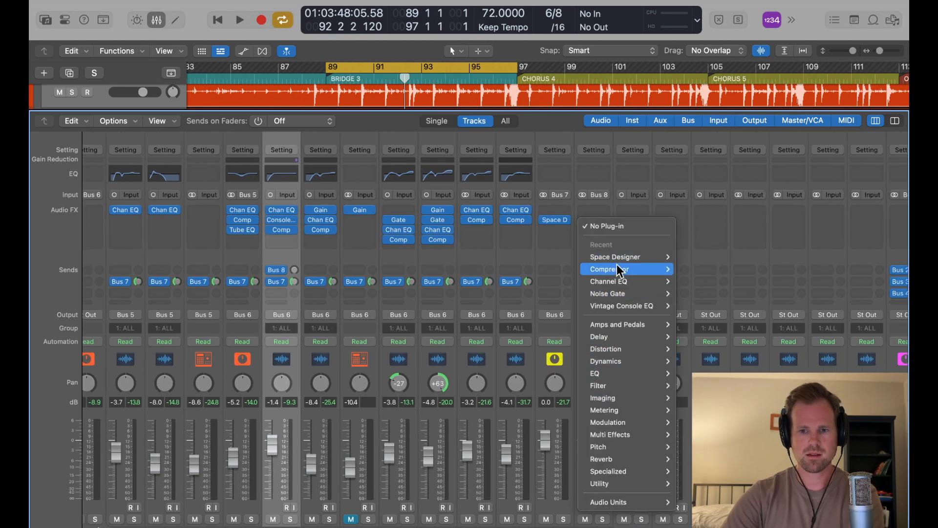
{"action": "left_click", "coordinate": [694, 256]}
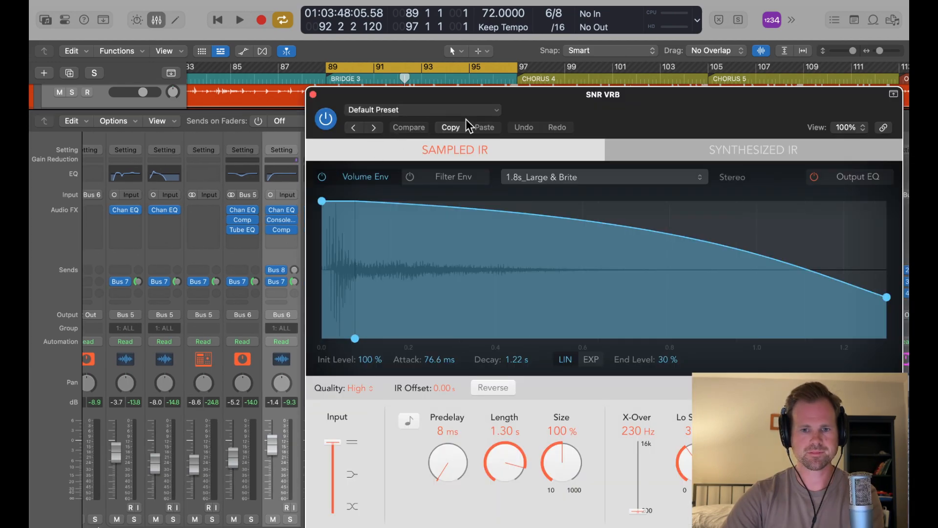
- Load the 1.8s Drum Plate preset from the medium plate reverbs into the SNR VRB reverb and close its window
{"action": "left_click_drag", "start_coordinate": [538, 98], "coordinate": [314, 98]}
{"action": "left_click", "coordinate": [248, 111]}
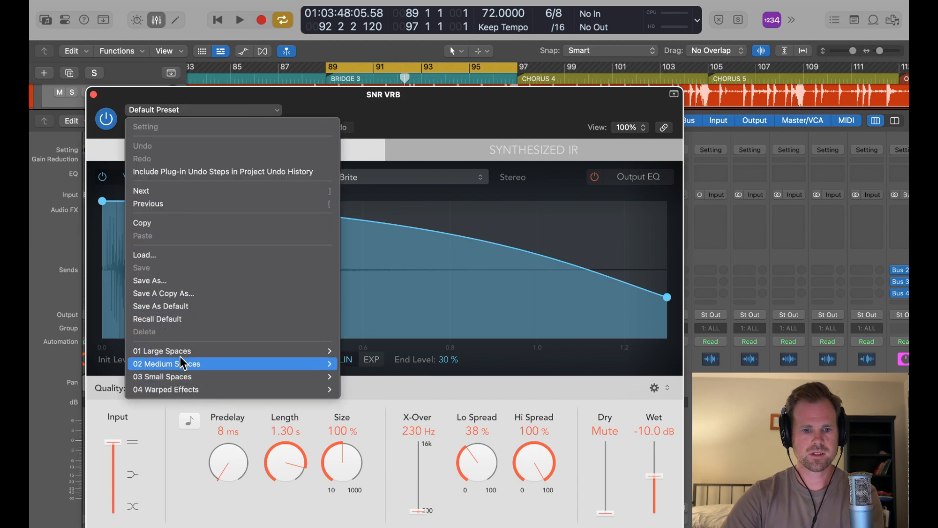
{"action": "mouse_move", "coordinate": [181, 365]}
{"action": "mouse_move", "coordinate": [399, 370]}
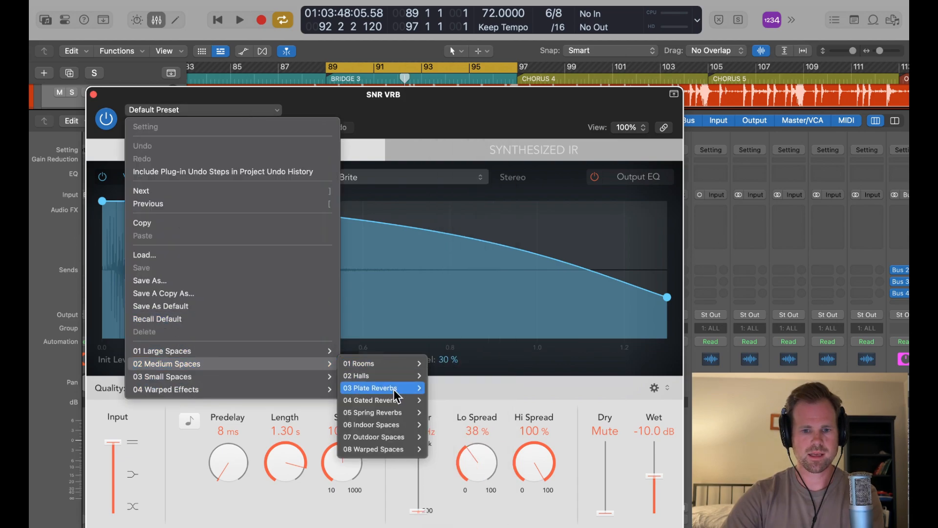
{"action": "mouse_move", "coordinate": [395, 389]}
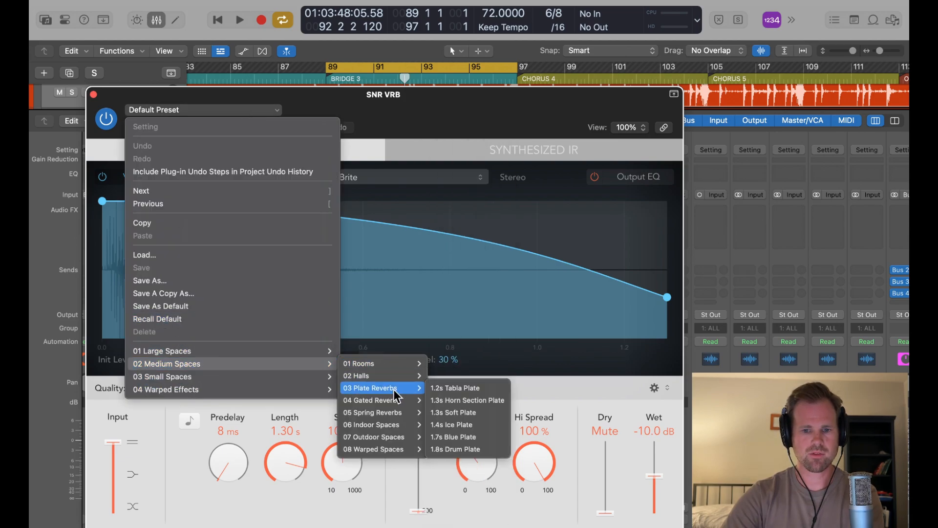
{"action": "left_click", "coordinate": [470, 448]}
{"action": "left_click", "coordinate": [94, 95]}
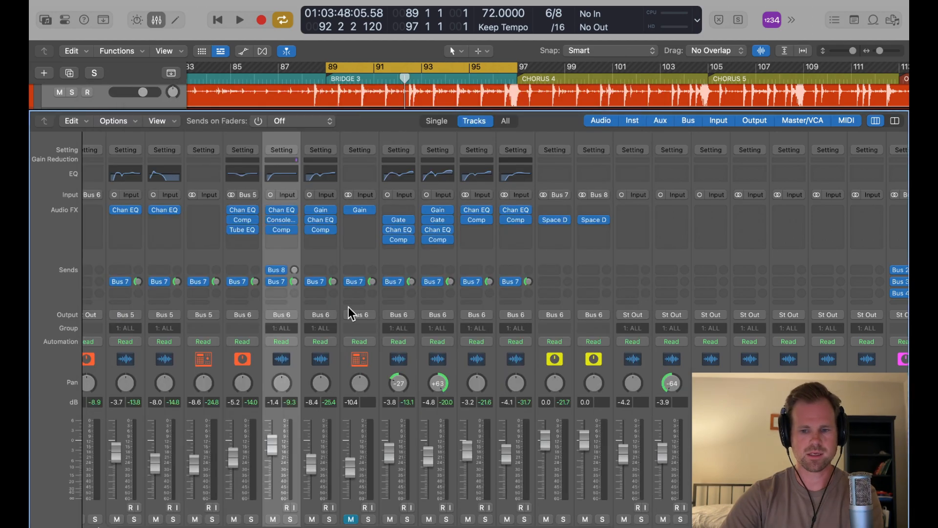
- Solo the snare channel during loop playback, adjust its Bus 8 send level into the snare reverb, and remove the solo
{"action": "key", "text": "space"}
{"action": "scroll", "coordinate": [283, 425], "scroll_direction": "left", "scroll_amount": 2}
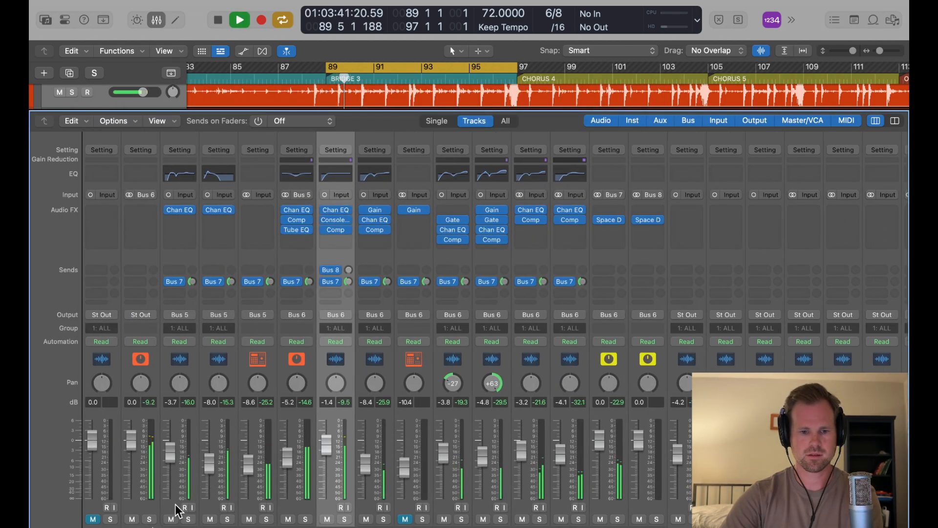
{"action": "left_click", "coordinate": [344, 519]}
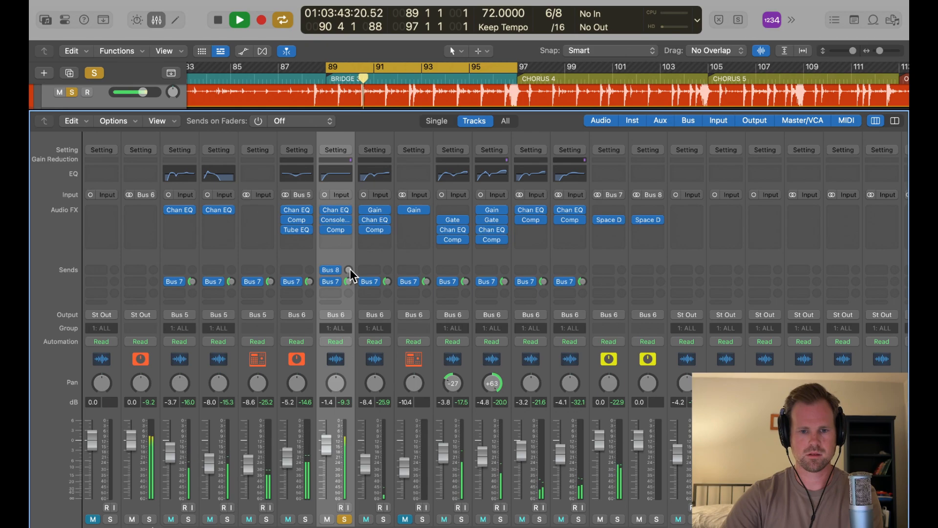
{"action": "left_click", "coordinate": [349, 268], "text": "alt"}
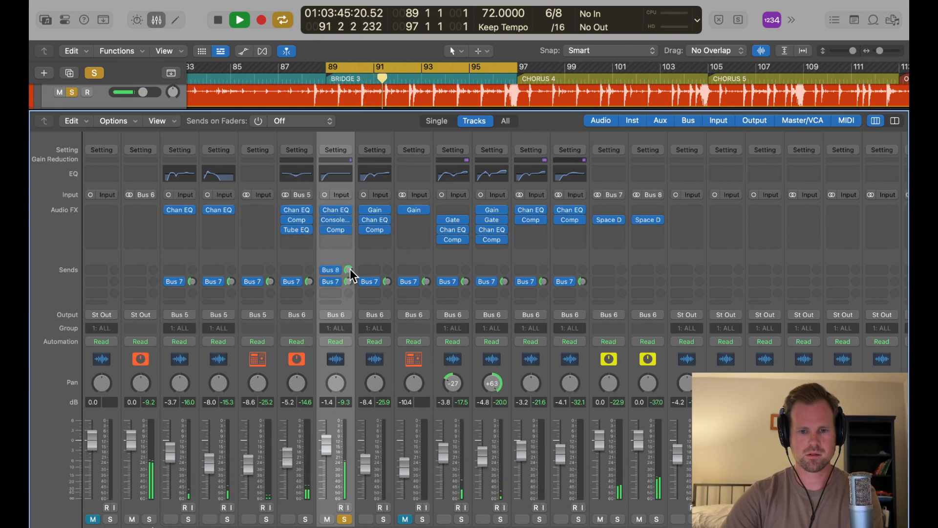
{"action": "left_click_drag", "start_coordinate": [350, 269], "coordinate": [353, 281]}
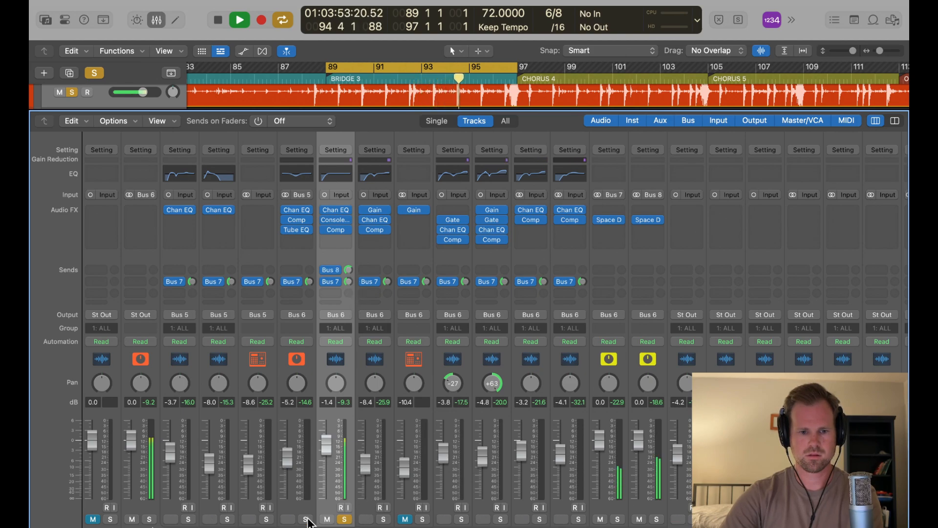
{"action": "left_click", "coordinate": [344, 519]}
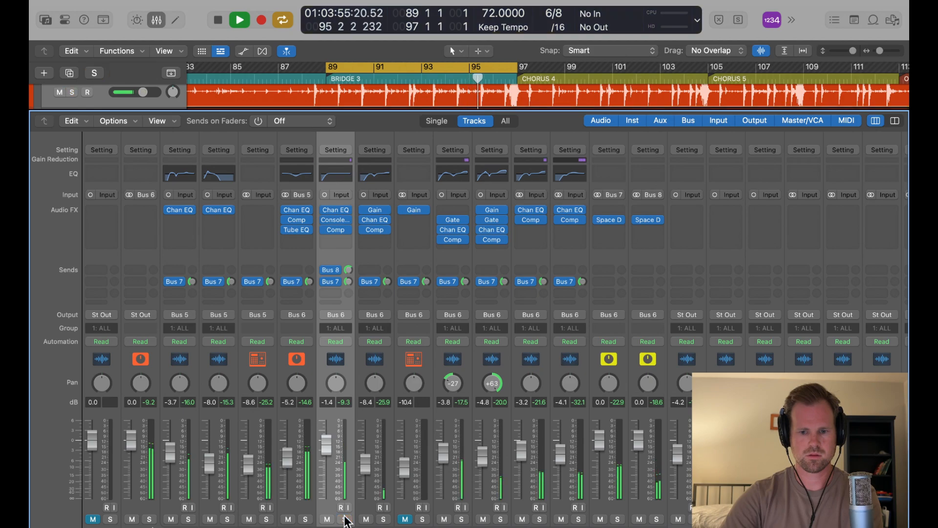
- Audition the DRUMS stack by toggling its solo and mute against the full mix while the loop plays
{"action": "scroll", "coordinate": [345, 521], "scroll_direction": "right", "scroll_amount": 10}
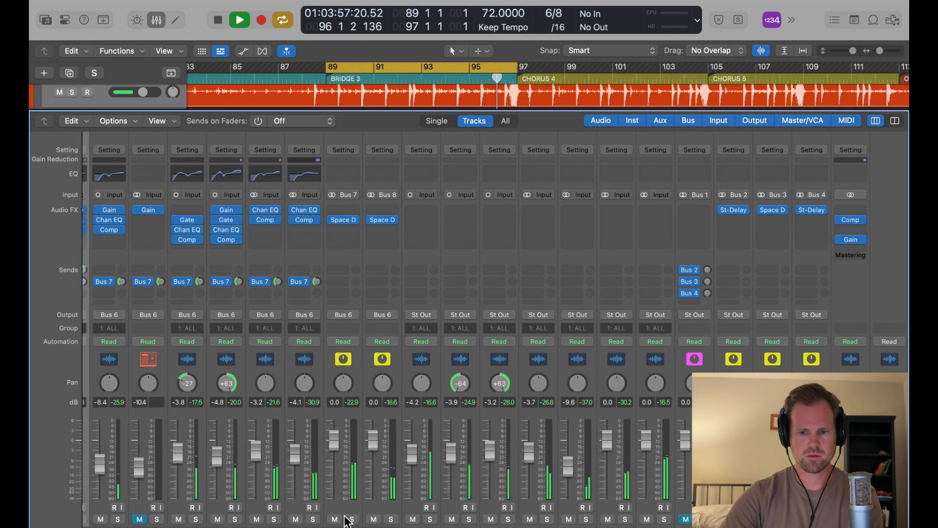
{"action": "scroll", "coordinate": [346, 521], "scroll_direction": "left", "scroll_amount": 8}
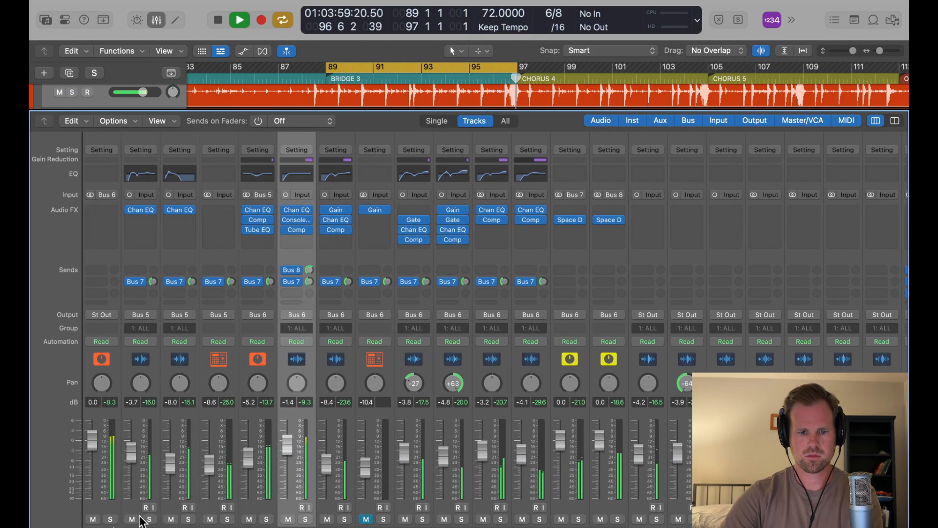
{"action": "scroll", "coordinate": [133, 522], "scroll_direction": "left", "scroll_amount": 2}
{"action": "left_click", "coordinate": [136, 520]}
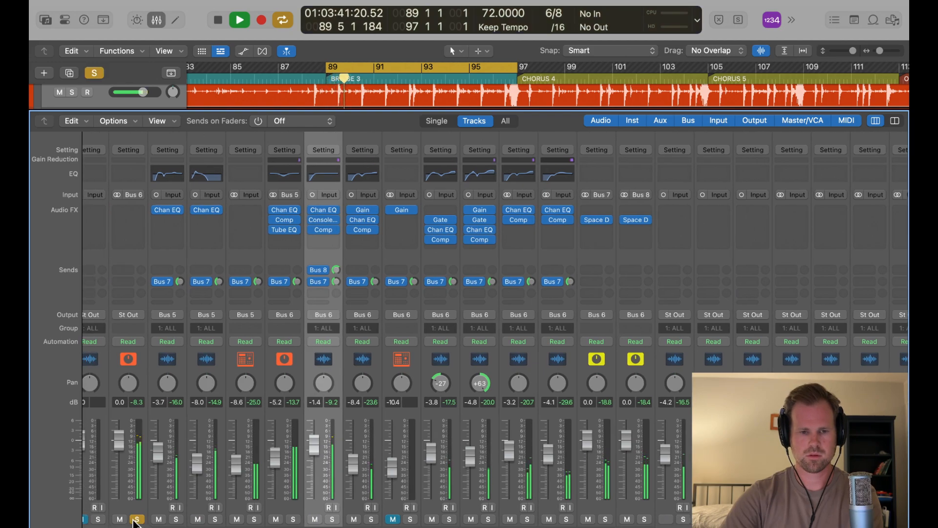
{"action": "left_click", "coordinate": [136, 520]}
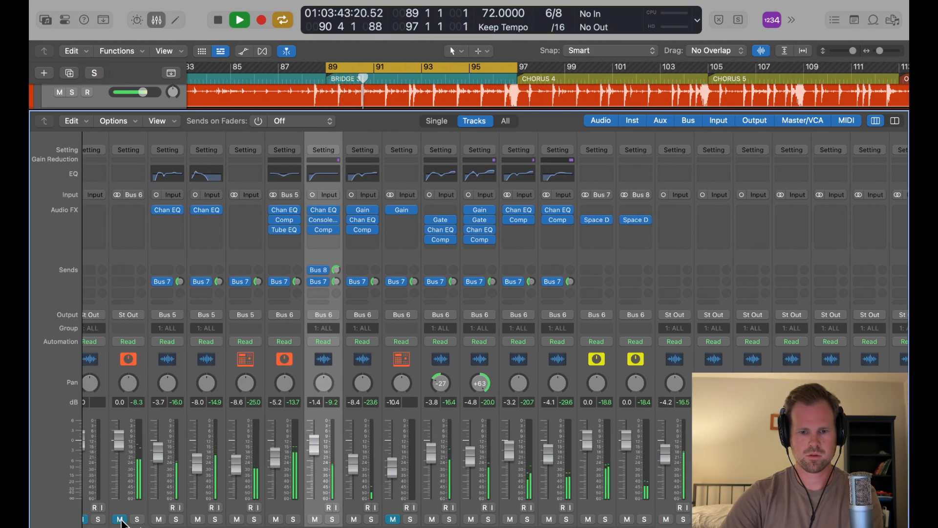
{"action": "left_click", "coordinate": [143, 523]}
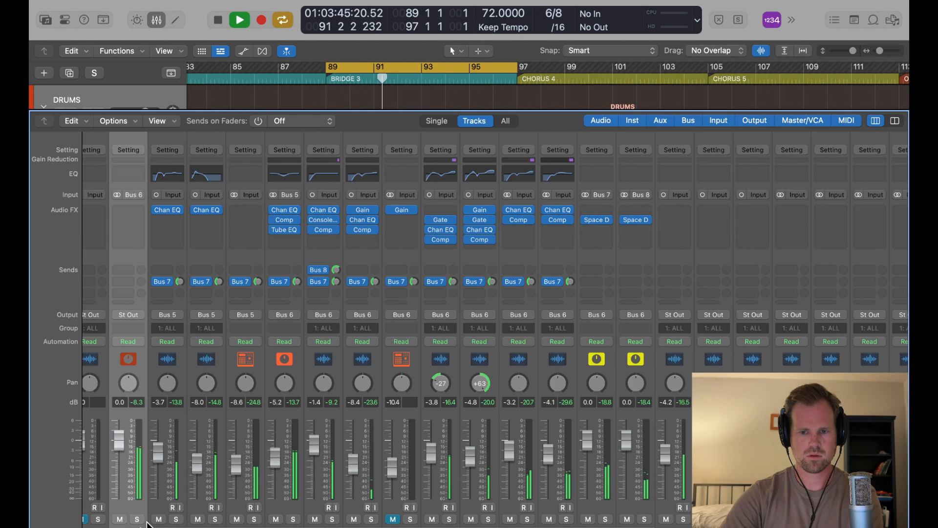
{"action": "left_click", "coordinate": [137, 520]}
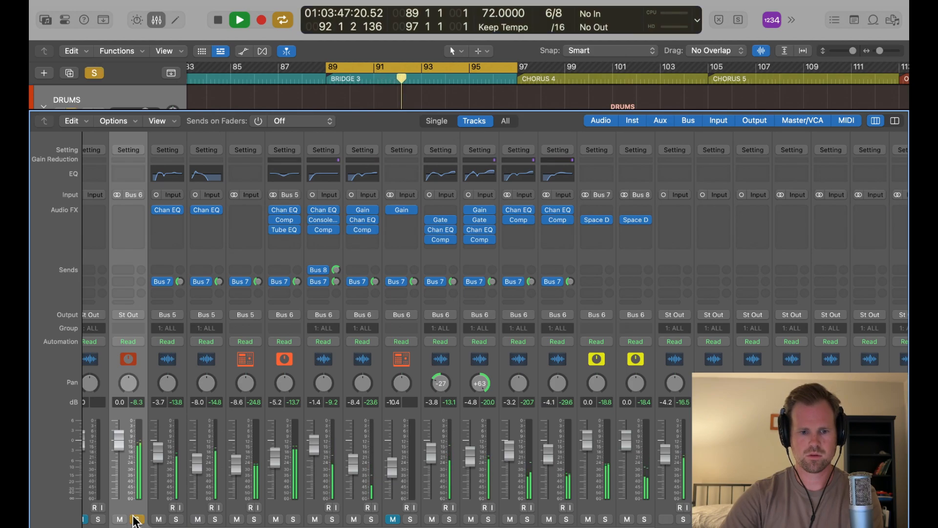
{"action": "left_click", "coordinate": [137, 519]}
- Audition the snare in solo with its reverbs, return to the full mix, and lower the snare fader to -2.0 dB
{"action": "left_click", "coordinate": [332, 519]}
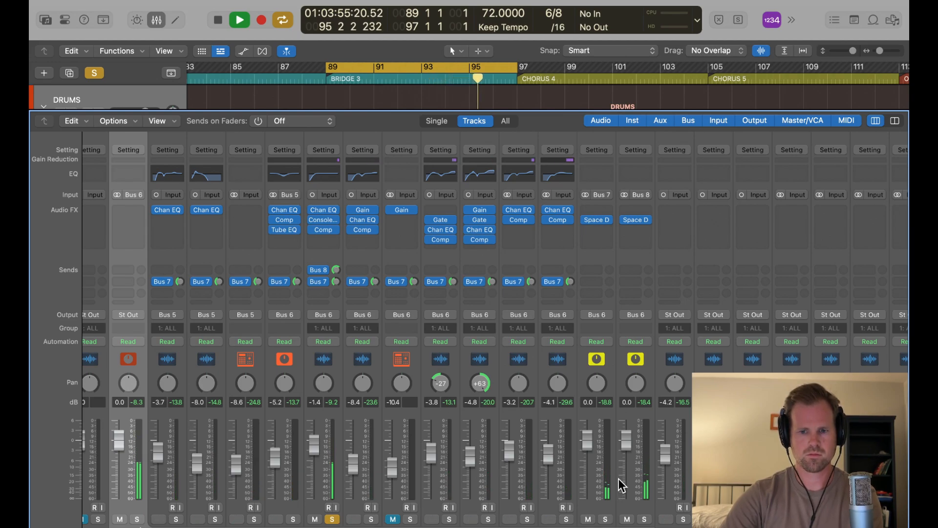
{"action": "scroll", "coordinate": [391, 488], "scroll_direction": "left", "scroll_amount": 1}
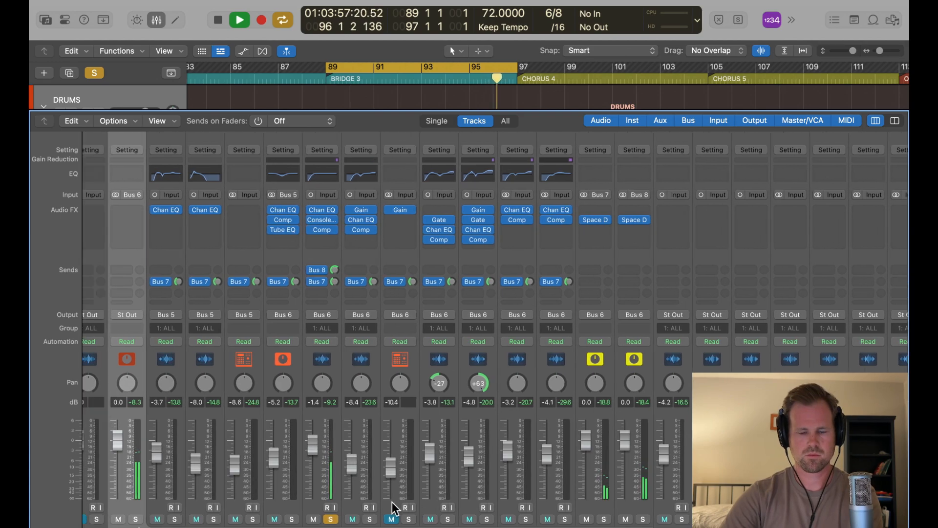
{"action": "key", "text": "space"}
{"action": "left_click", "coordinate": [345, 519]}
{"action": "key", "text": "space"}
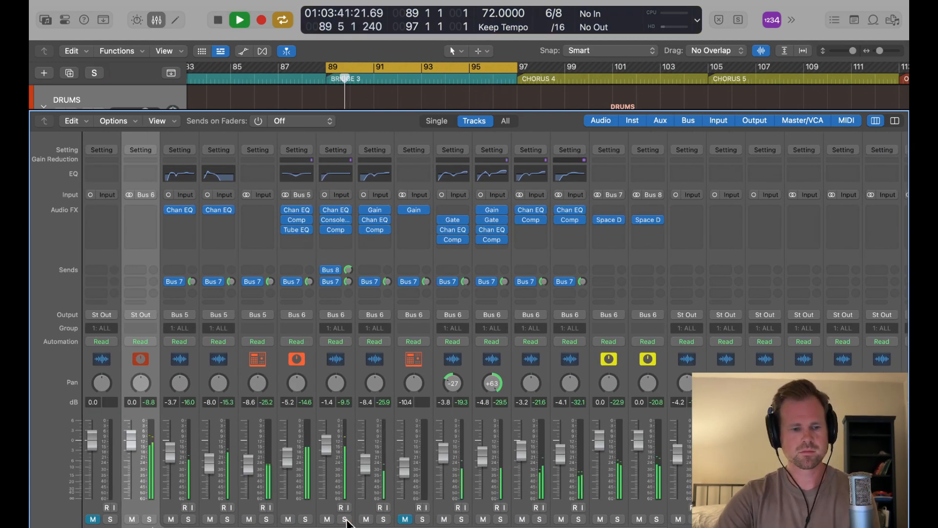
{"action": "left_click", "coordinate": [333, 457]}
{"action": "left_click_drag", "start_coordinate": [333, 456], "coordinate": [333, 459]}
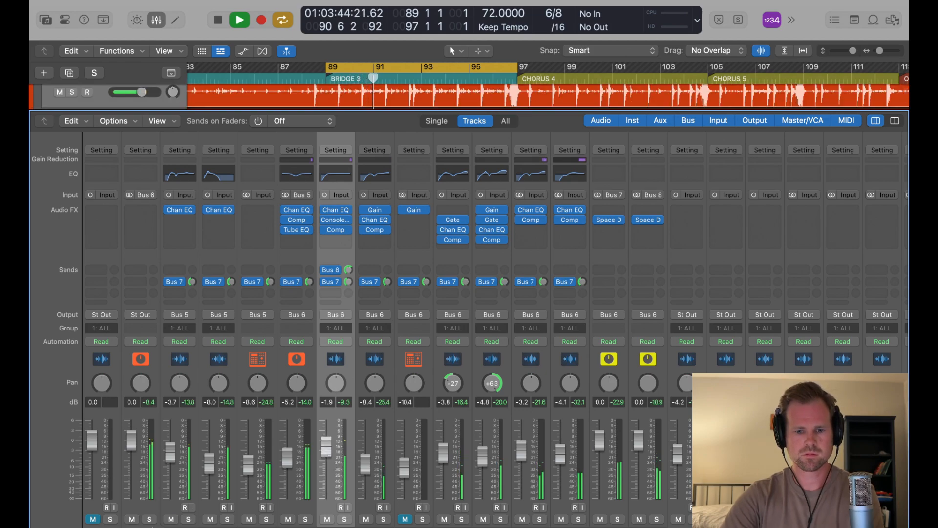
- Solo the DRUMS stack, stop playback, and insert a Vintage Tube EQ in its first audio effect slot
{"action": "left_click", "coordinate": [149, 518]}
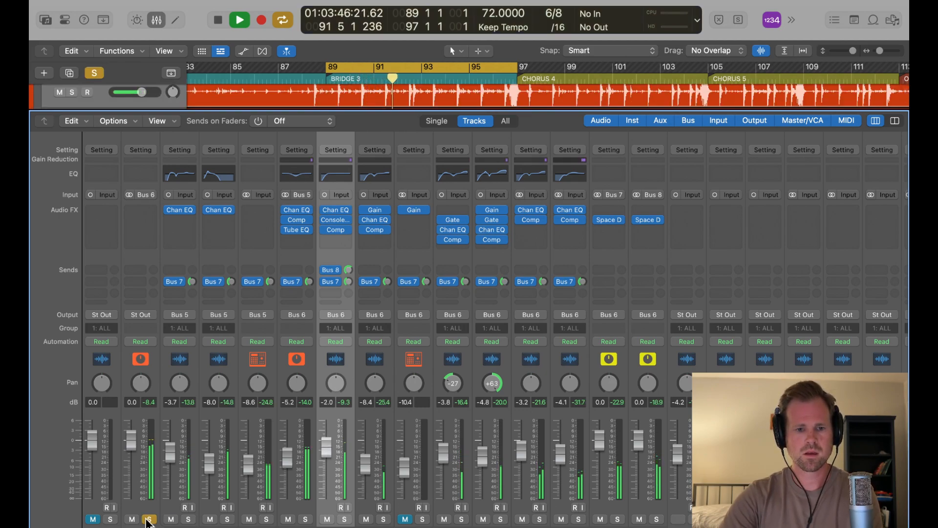
{"action": "key", "text": "space"}
{"action": "left_click", "coordinate": [138, 212]}
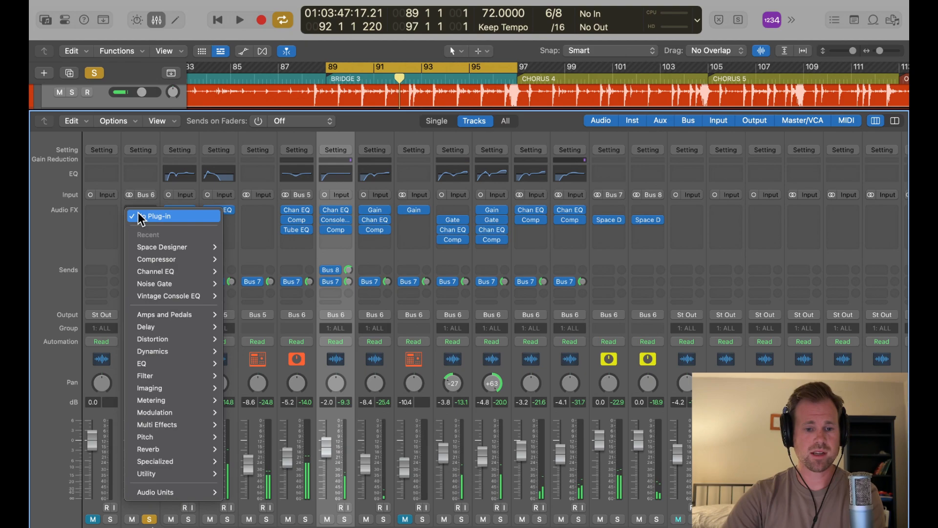
{"action": "mouse_move", "coordinate": [187, 272]}
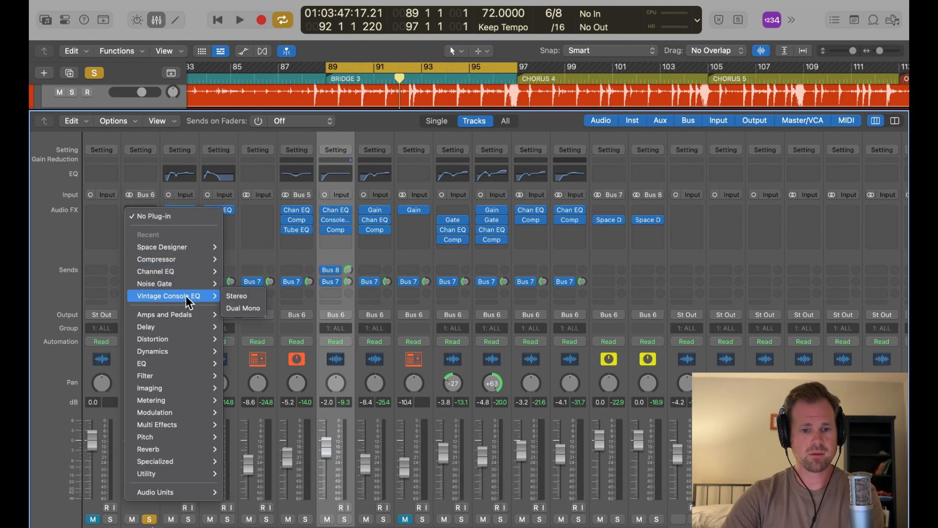
{"action": "mouse_move", "coordinate": [185, 378]}
{"action": "mouse_move", "coordinate": [174, 492]}
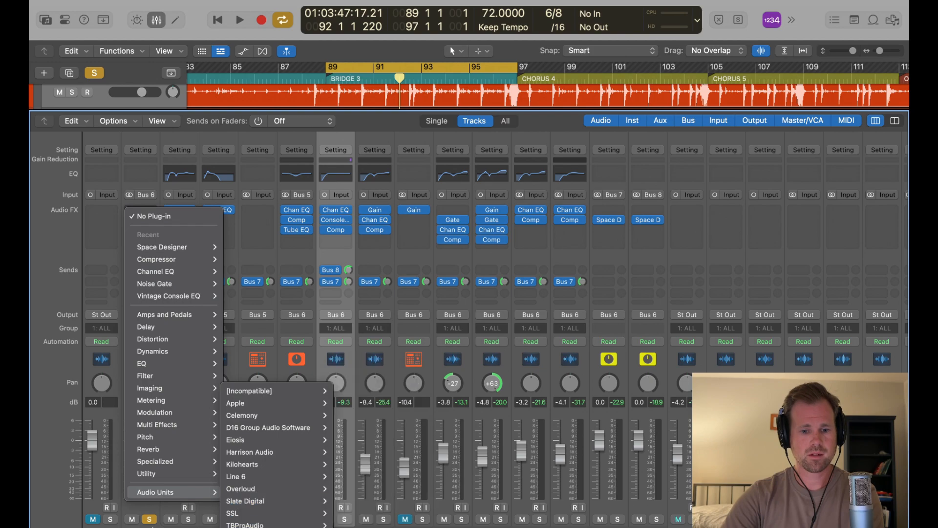
{"action": "mouse_move", "coordinate": [260, 413]}
{"action": "mouse_move", "coordinate": [253, 474]}
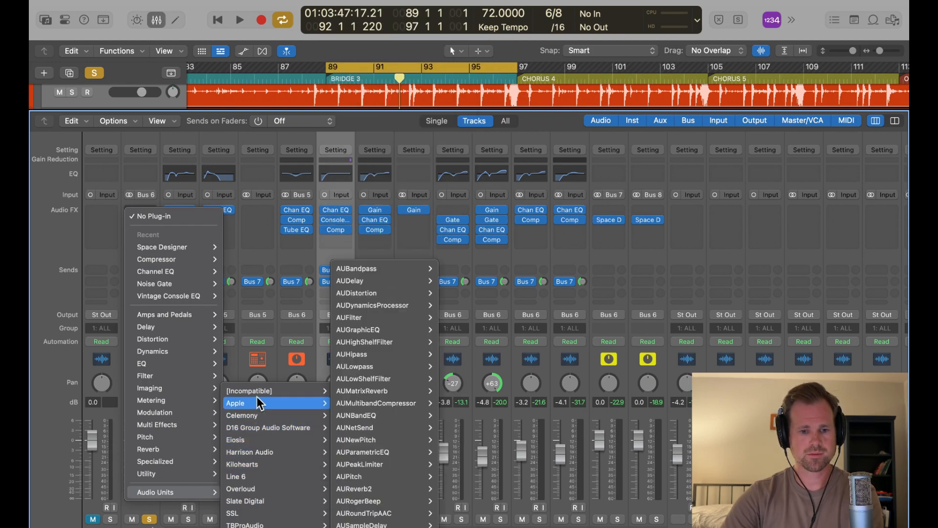
{"action": "mouse_move", "coordinate": [208, 364]}
{"action": "scroll", "coordinate": [257, 400], "scroll_direction": "down", "scroll_amount": 9}
{"action": "mouse_move", "coordinate": [286, 526]}
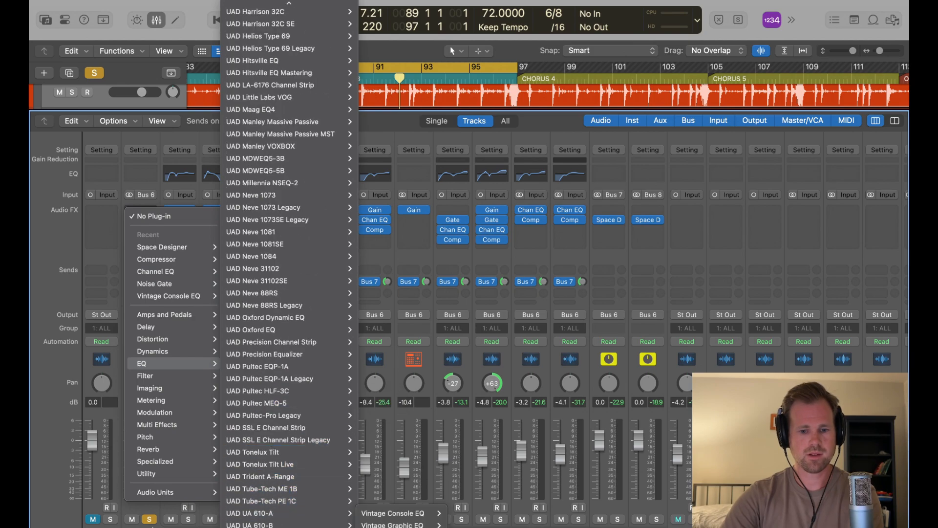
{"action": "mouse_move", "coordinate": [423, 519]}
{"action": "left_click", "coordinate": [461, 525]}
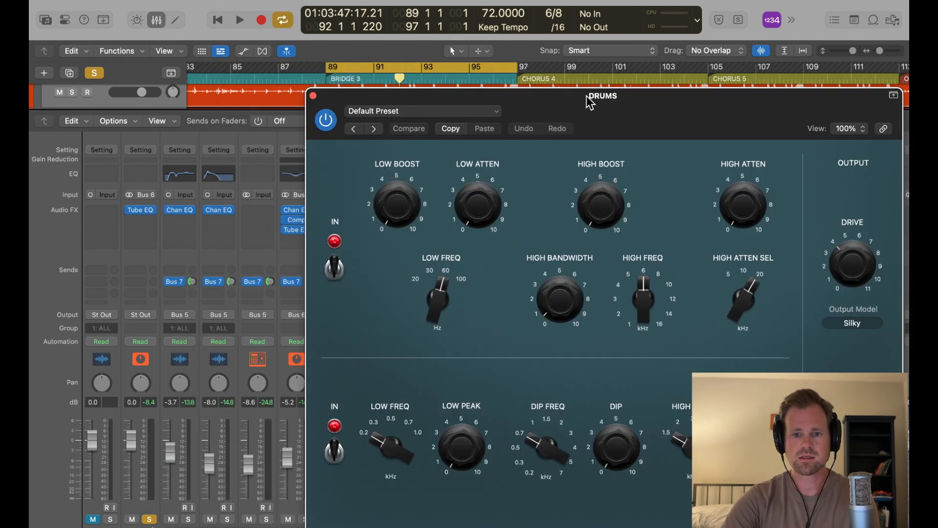
- In the DRUMS Tube EQ, set Low Freq to 100 Hz, Low Boost to about 2 and Low Atten to about 1.5 during playback
{"action": "left_click_drag", "start_coordinate": [590, 103], "coordinate": [401, 107]}
{"action": "left_click_drag", "start_coordinate": [247, 299], "coordinate": [229, 244]}
{"action": "key", "text": "space"}
{"action": "left_click_drag", "start_coordinate": [222, 203], "coordinate": [218, 170]}
{"action": "left_click_drag", "start_coordinate": [291, 196], "coordinate": [290, 170]}
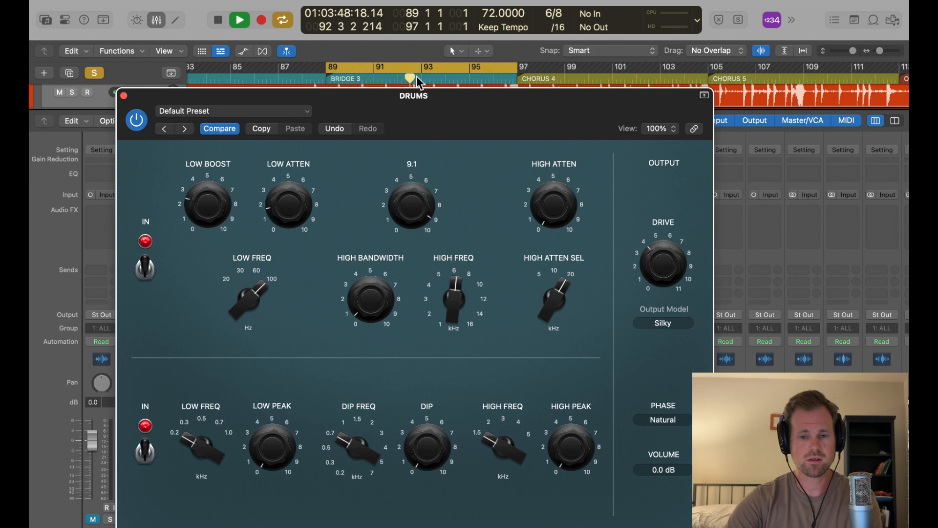
- Set the Tube EQ's High Boost to 5.5, High Freq to about 7 kHz and High Atten to about 2, and close it
{"action": "left_click_drag", "start_coordinate": [454, 320], "coordinate": [459, 337]}
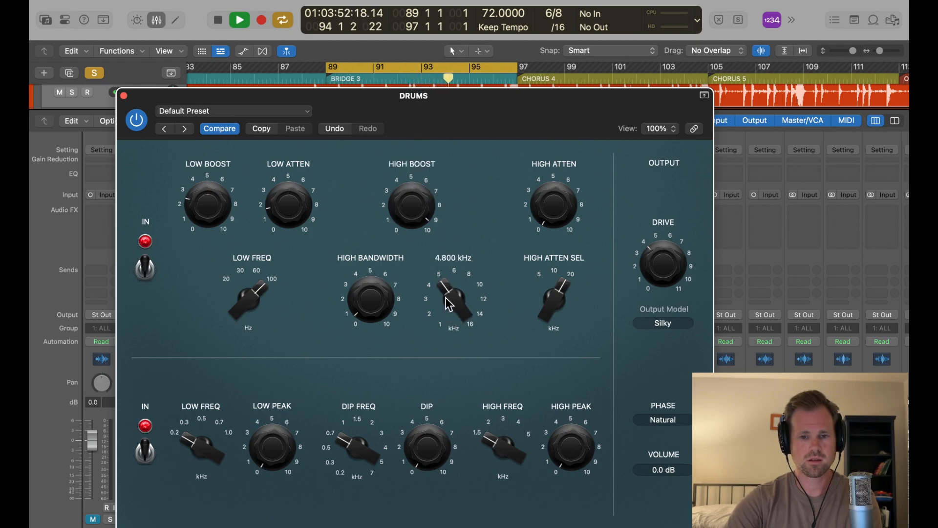
{"action": "left_click_drag", "start_coordinate": [419, 216], "coordinate": [418, 271]}
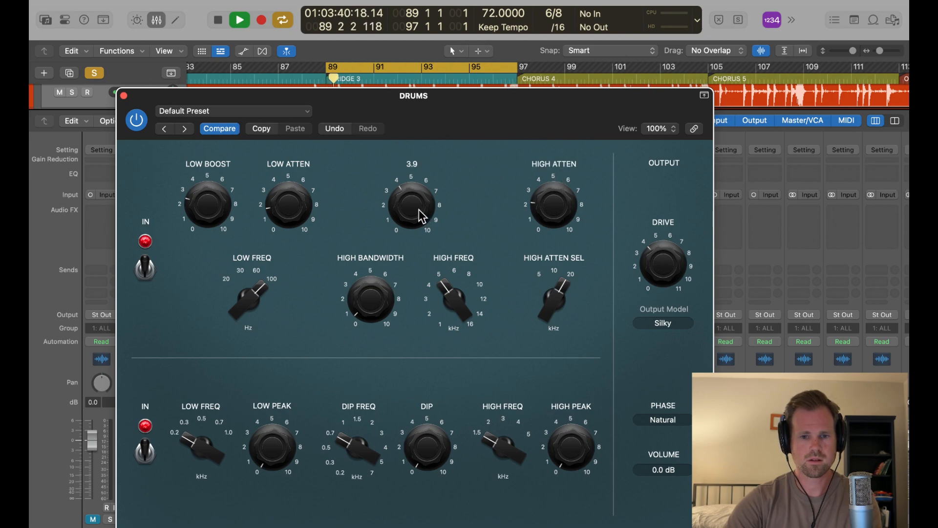
{"action": "left_click_drag", "start_coordinate": [418, 209], "coordinate": [418, 205]}
{"action": "left_click_drag", "start_coordinate": [458, 289], "coordinate": [459, 265]}
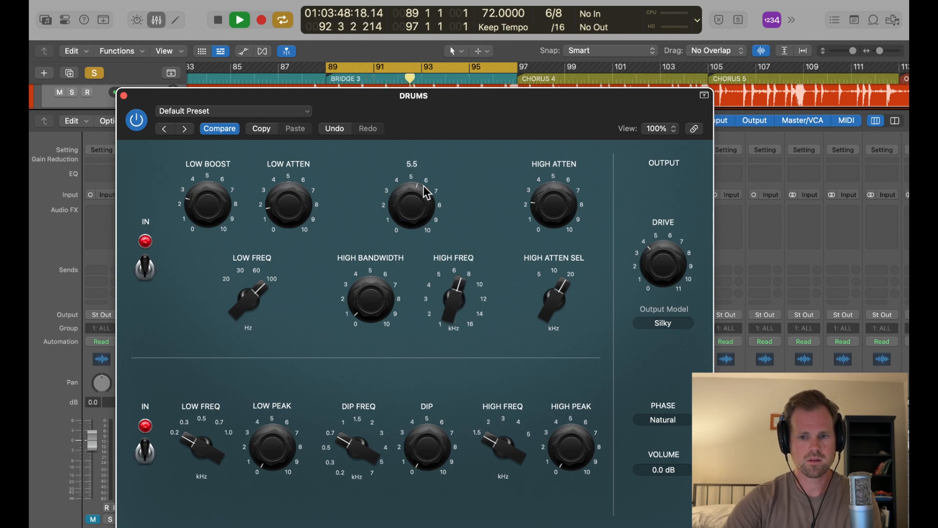
{"action": "left_click", "coordinate": [123, 95]}
{"action": "key", "text": "space"}
- Insert a Compressor below the Tube EQ on the DRUMS stack and switch it to the Vintage VCA model
{"action": "left_click", "coordinate": [145, 222]}
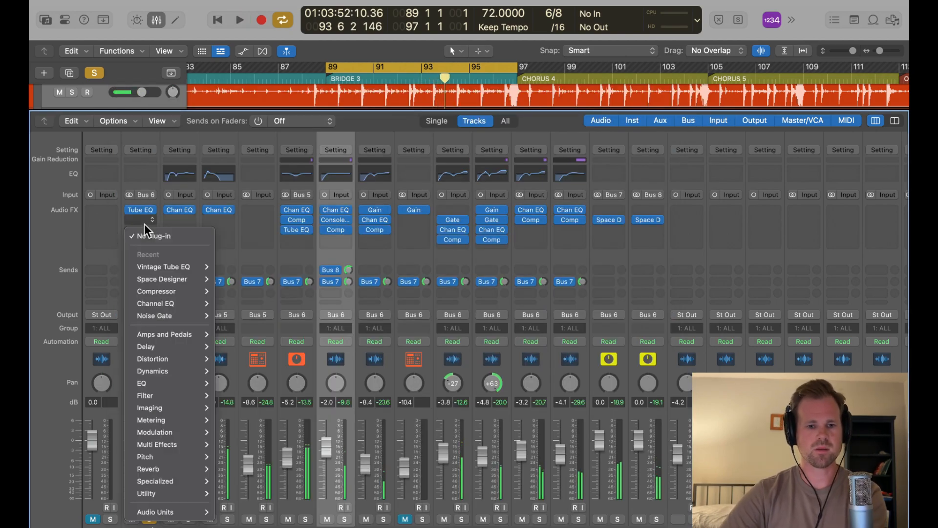
{"action": "mouse_move", "coordinate": [161, 291]}
{"action": "left_click", "coordinate": [230, 292]}
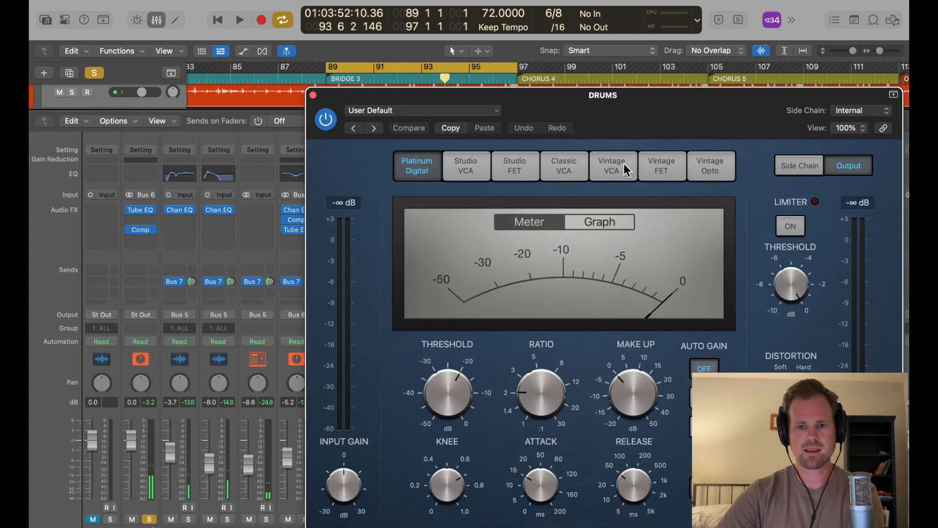
{"action": "left_click", "coordinate": [547, 165]}
{"action": "left_click_drag", "start_coordinate": [559, 97], "coordinate": [442, 92]}
{"action": "left_click", "coordinate": [483, 164]}
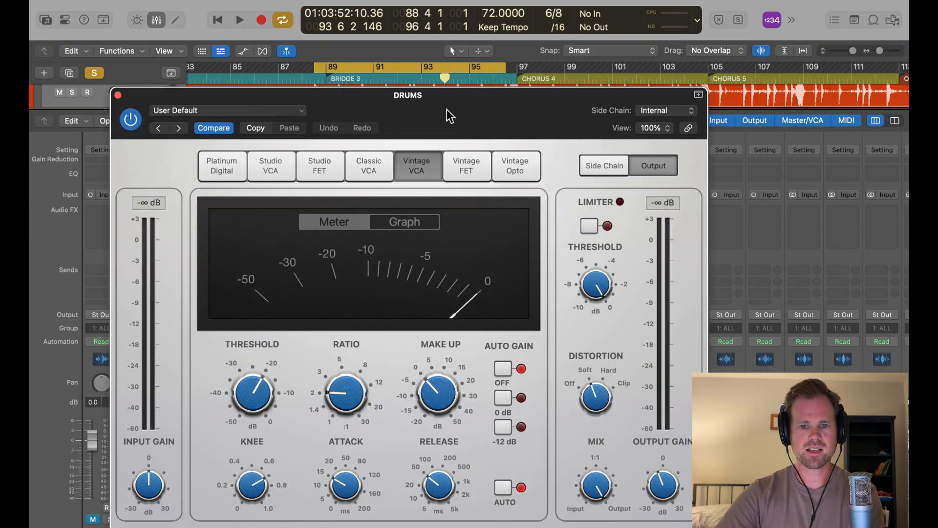
- Lower the DRUMS compressor's threshold, set attack between 80 and 120 ms and release between 20 and 50 ms during playback, and close it
{"action": "key", "text": "space"}
{"action": "left_click_drag", "start_coordinate": [271, 399], "coordinate": [262, 400]}
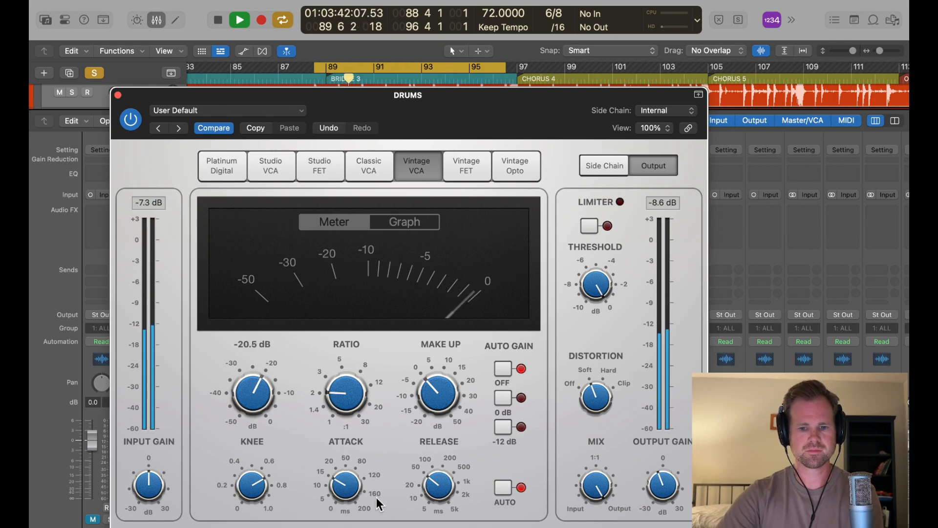
{"action": "left_click_drag", "start_coordinate": [346, 484], "coordinate": [394, 426]}
{"action": "left_click_drag", "start_coordinate": [438, 483], "coordinate": [436, 502]}
{"action": "left_click_drag", "start_coordinate": [260, 403], "coordinate": [262, 411]}
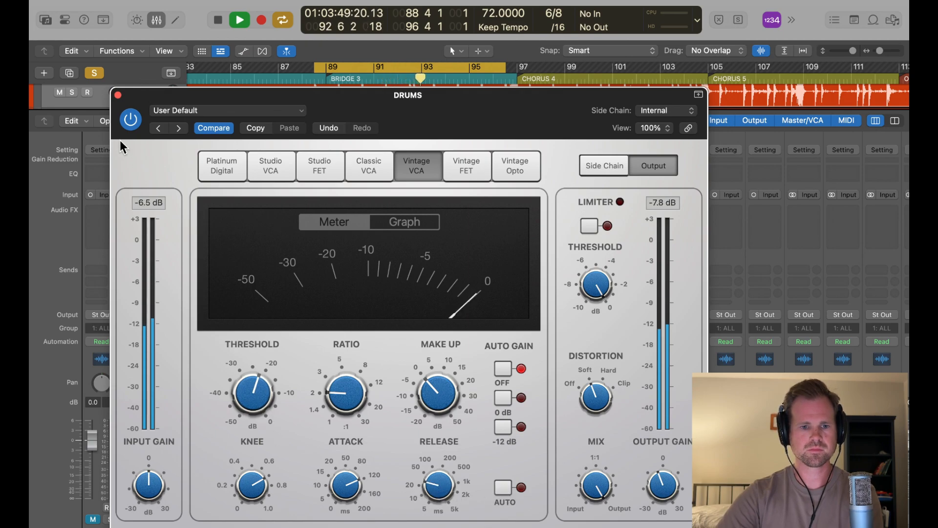
{"action": "left_click", "coordinate": [118, 95]}
{"action": "key", "text": "space"}
- Set the cycle range over CHORUS 3 from bar 57 to 65 and play the soloed drums there
{"action": "scroll", "coordinate": [303, 93], "scroll_direction": "left", "scroll_amount": 10}
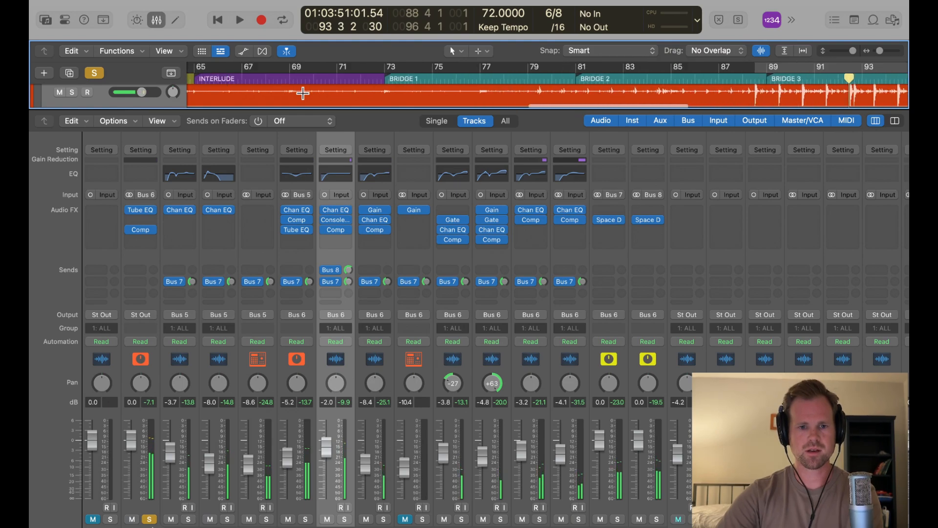
{"action": "left_click_drag", "start_coordinate": [259, 69], "coordinate": [451, 66]}
{"action": "key", "text": "space"}
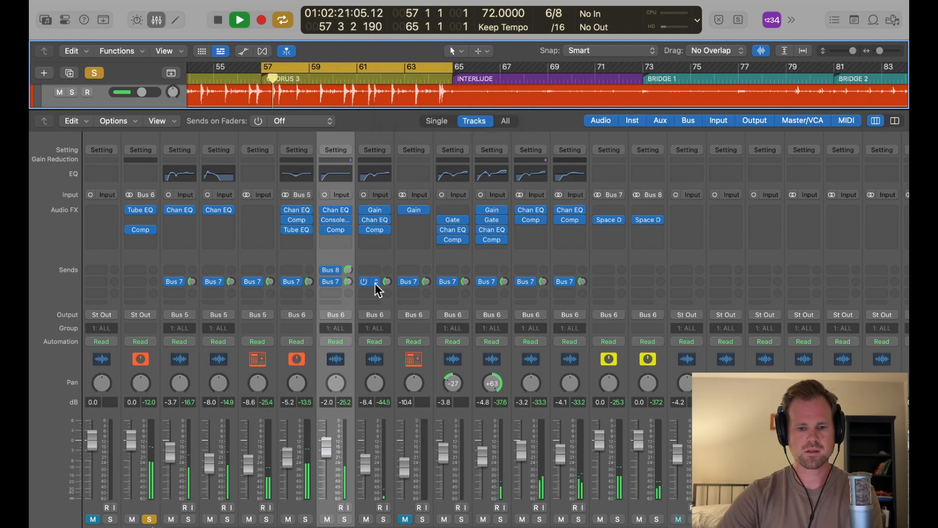
- Set the cycle range over CHORUS 4 from bar 97 to 105 and play the soloed drums there
{"action": "key", "text": "c"}
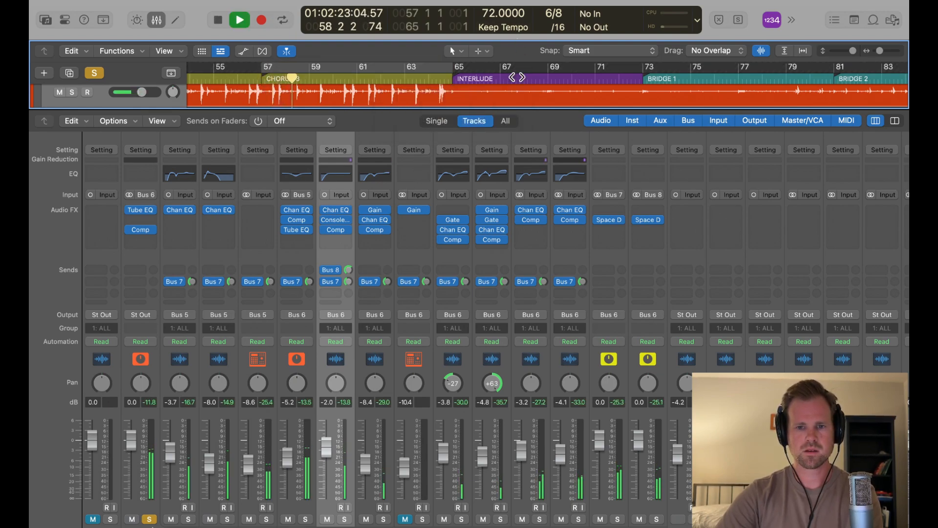
{"action": "scroll", "coordinate": [518, 88], "scroll_direction": "right", "scroll_amount": 5}
{"action": "key", "text": "space"}
{"action": "scroll", "coordinate": [516, 77], "scroll_direction": "right", "scroll_amount": 3}
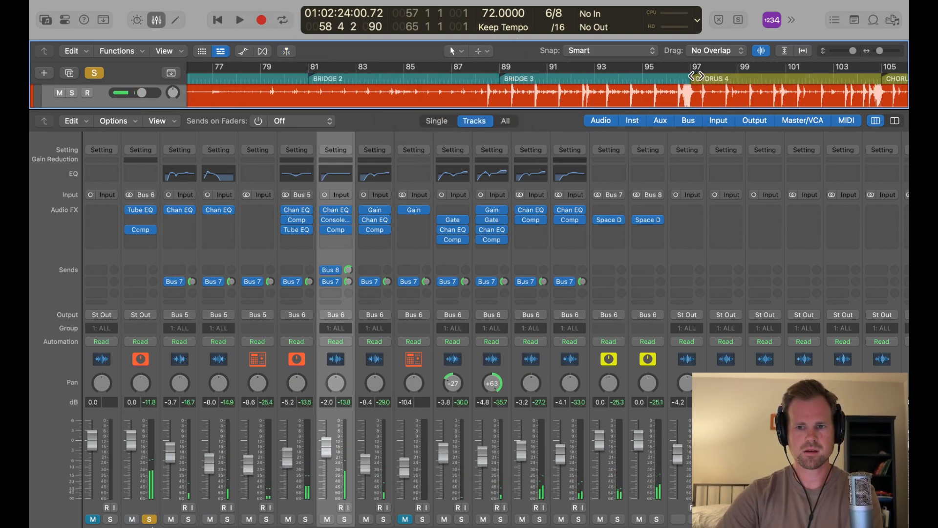
{"action": "left_click_drag", "start_coordinate": [690, 68], "coordinate": [882, 74]}
{"action": "key", "text": "space"}
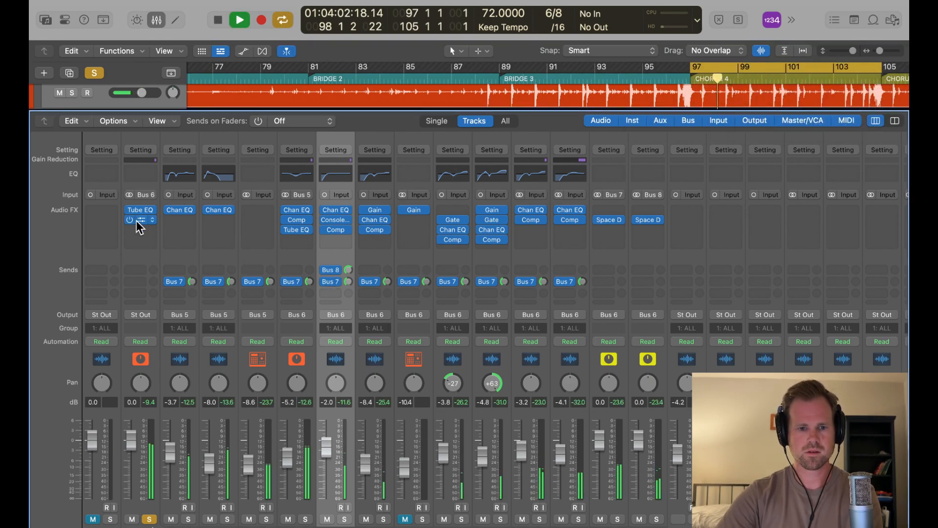
- Open the Compressor on the DRUMS stack and lower its threshold to between -30 and -20 dB during playback
{"action": "left_click", "coordinate": [138, 221]}
{"action": "left_click_drag", "start_coordinate": [664, 103], "coordinate": [493, 104]}
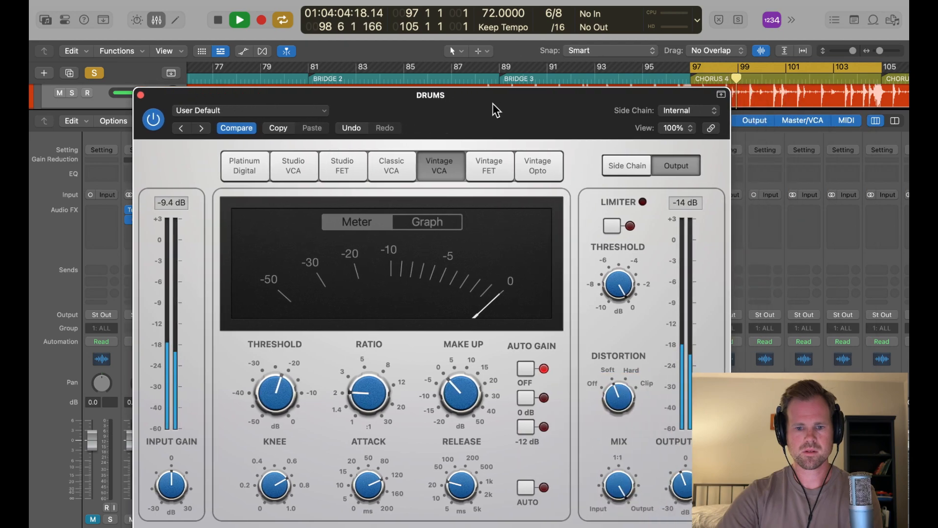
{"action": "mouse_move", "coordinate": [292, 391]}
{"action": "left_click_drag", "start_coordinate": [289, 388], "coordinate": [290, 403]}
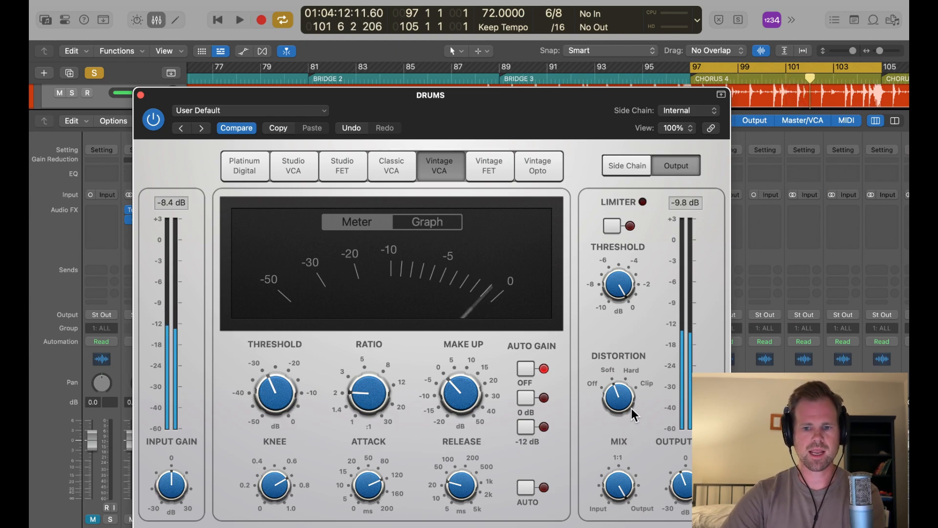
- Try the DRUMS compressor's output distortion towards Hard during playback, return it to Soft and close the compressor
{"action": "left_click_drag", "start_coordinate": [623, 388], "coordinate": [632, 359]}
{"action": "key", "text": "space"}
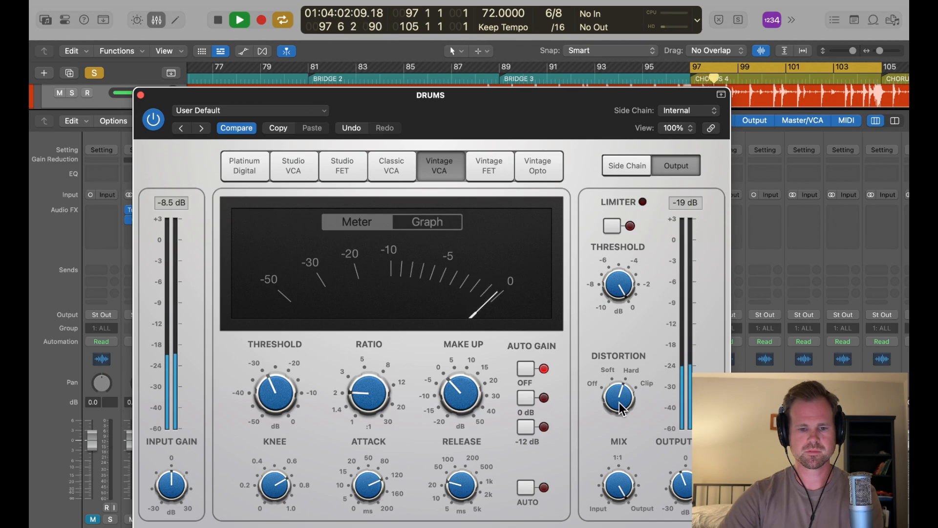
{"action": "left_click_drag", "start_coordinate": [618, 393], "coordinate": [617, 399]}
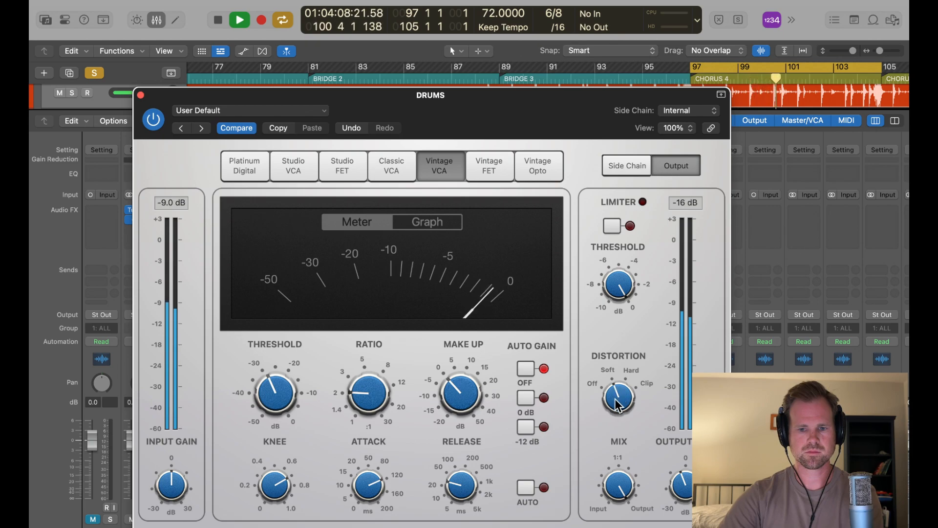
{"action": "left_click", "coordinate": [141, 95]}
- Insert a stereo Channel EQ below the Space Designer on the DRUM ROOM aux
{"action": "scroll", "coordinate": [454, 293], "scroll_direction": "right", "scroll_amount": 5}
{"action": "key", "text": "space"}
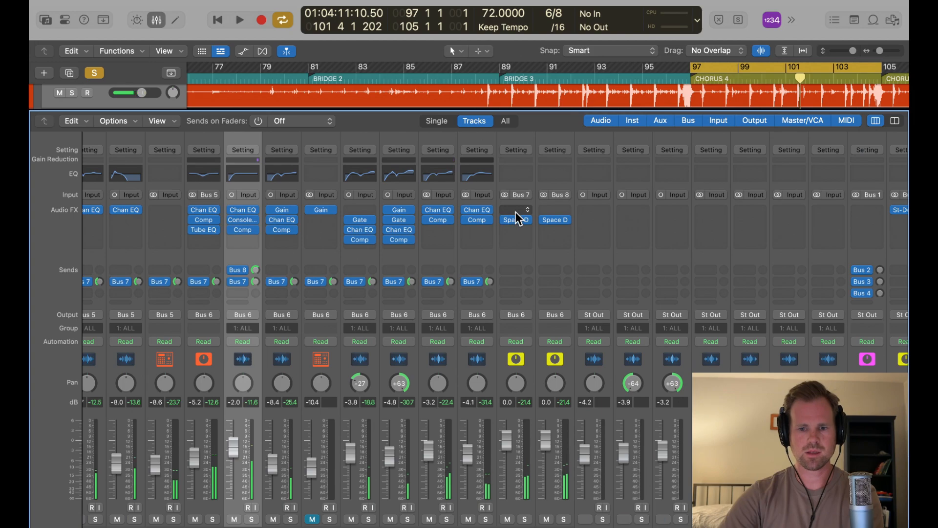
{"action": "left_click", "coordinate": [515, 210]}
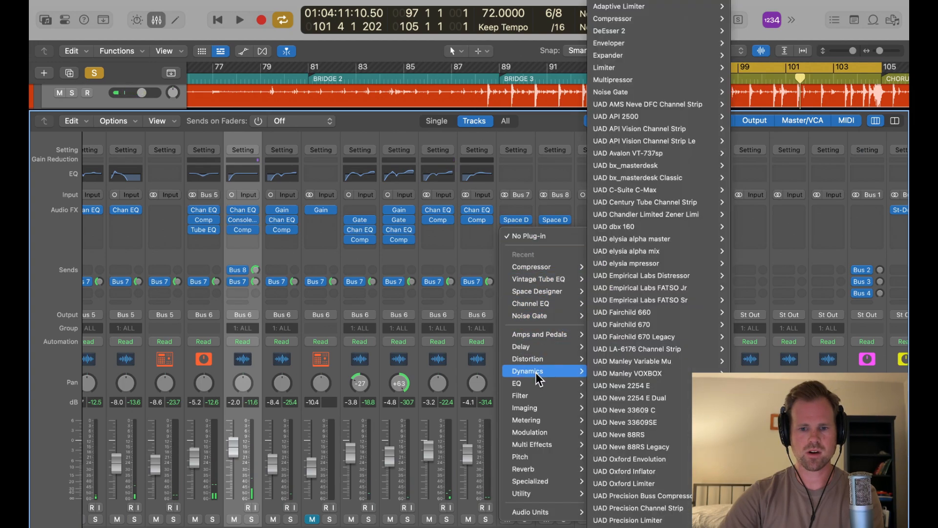
{"action": "key", "text": "Escape"}
{"action": "left_click", "coordinate": [522, 239]}
{"action": "mouse_move", "coordinate": [534, 382]}
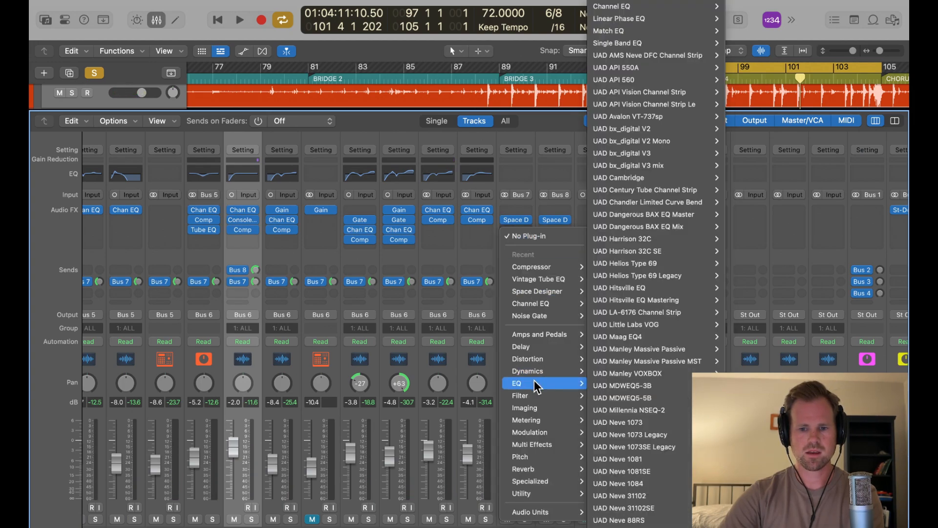
{"action": "mouse_move", "coordinate": [647, 82]}
{"action": "mouse_move", "coordinate": [650, 7]}
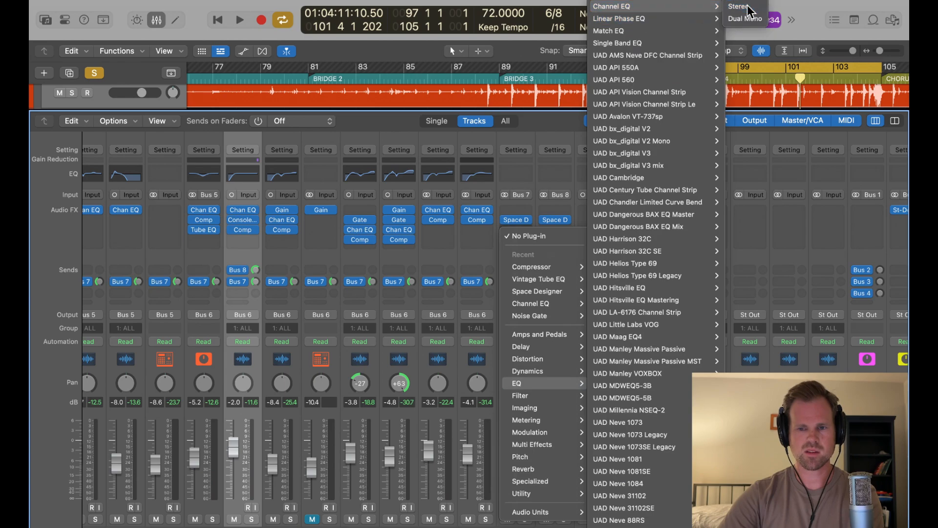
{"action": "left_click", "coordinate": [738, 6]}
{"action": "left_click_drag", "start_coordinate": [567, 149], "coordinate": [457, 149]}
- Enable the DRUM ROOM EQ's low cut at 157 Hz and high cut at about 9 kHz during playback, and close it
{"action": "left_click", "coordinate": [238, 203]}
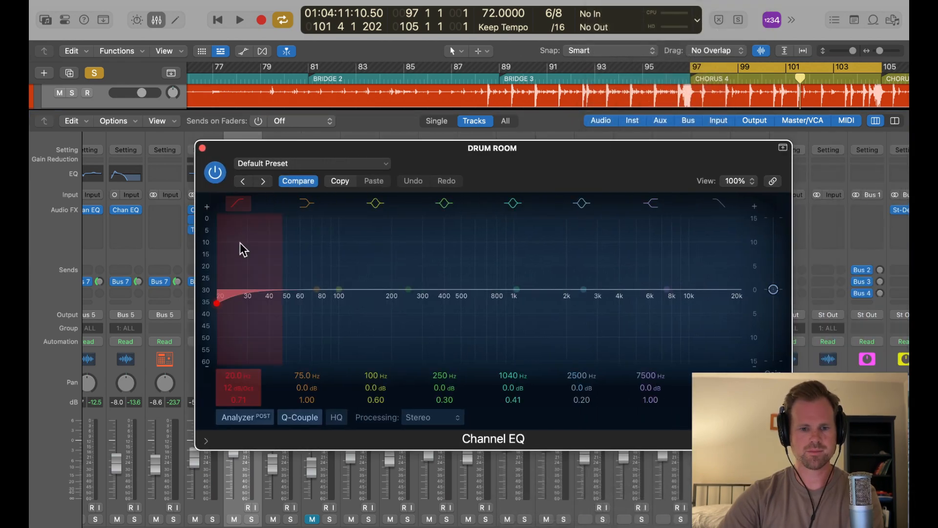
{"action": "key", "text": "space"}
{"action": "left_click_drag", "start_coordinate": [235, 254], "coordinate": [344, 254]}
{"action": "left_click_drag", "start_coordinate": [329, 303], "coordinate": [373, 302]}
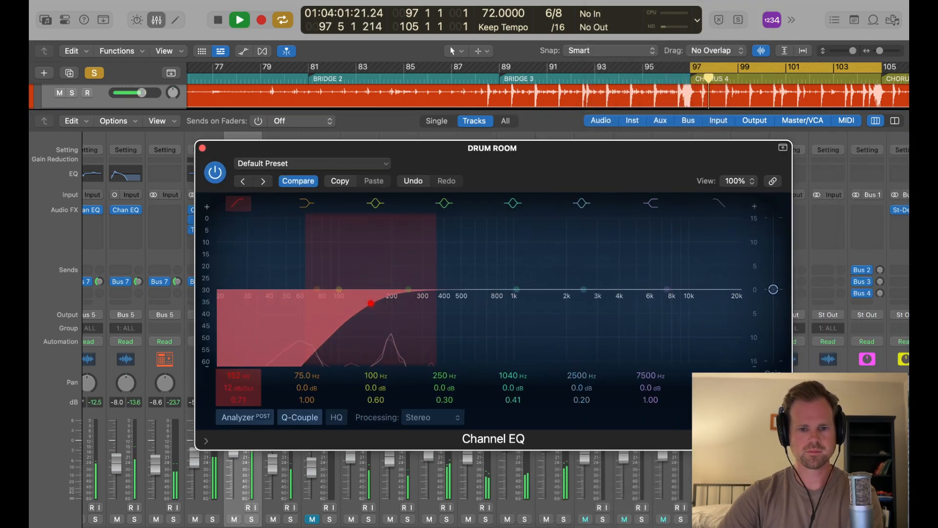
{"action": "left_click", "coordinate": [718, 203]}
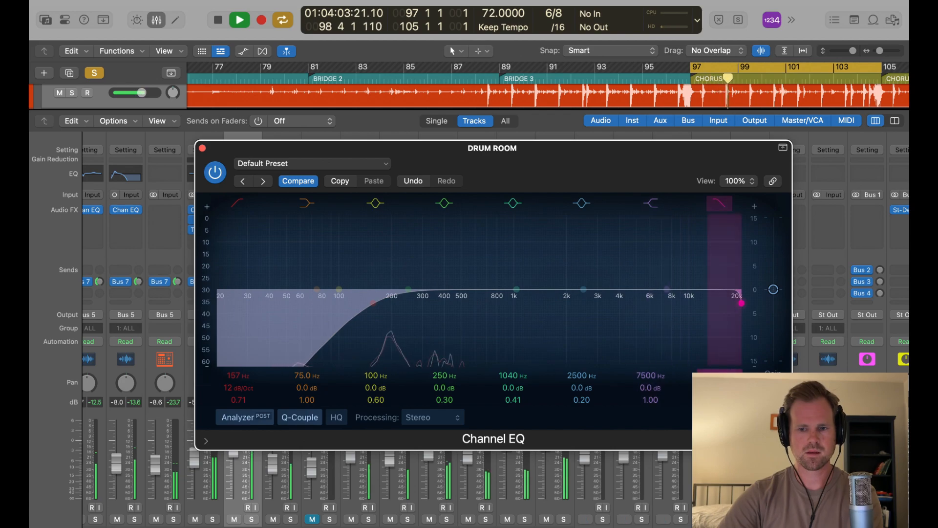
{"action": "left_click_drag", "start_coordinate": [737, 290], "coordinate": [664, 303]}
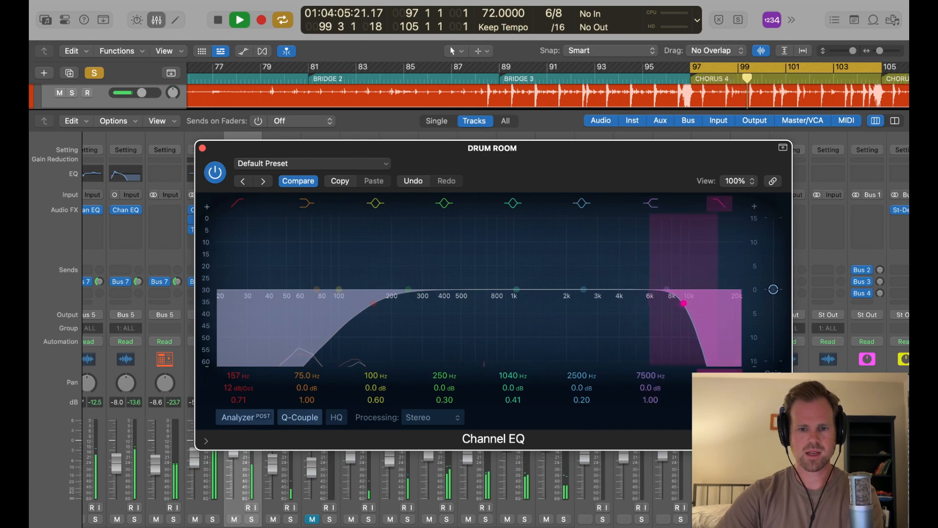
{"action": "left_click", "coordinate": [202, 148]}
- Copy the DRUM ROOM Channel EQ to the SNR VRB aux and set the SNR VRB Space Designer's predelay to 70 ms
{"action": "left_click_drag", "start_coordinate": [521, 238], "coordinate": [558, 239]}
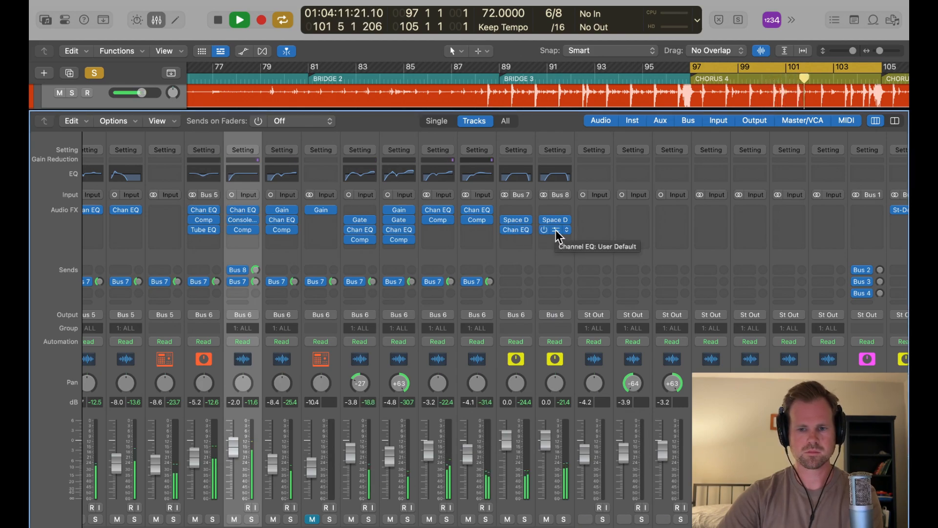
{"action": "key", "text": "space"}
{"action": "left_click", "coordinate": [556, 220]}
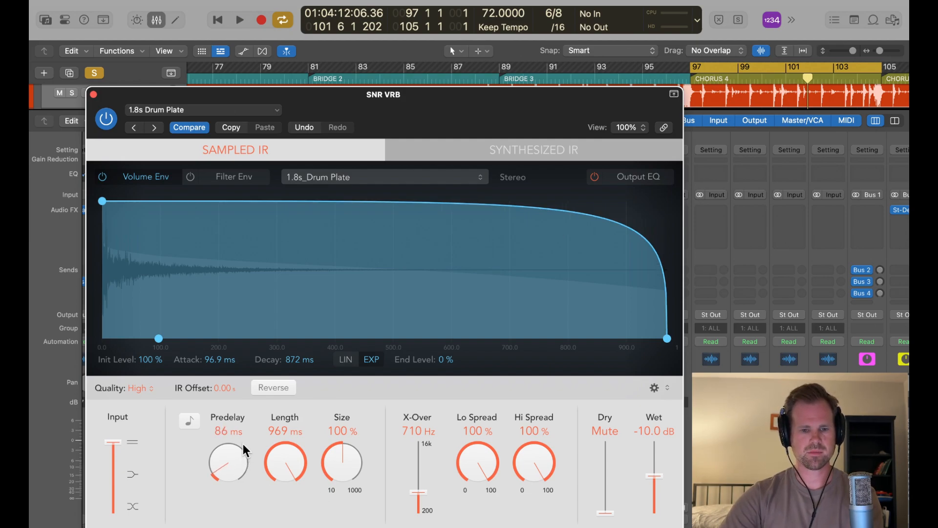
{"action": "left_click_drag", "start_coordinate": [242, 444], "coordinate": [244, 452]}
{"action": "key", "text": "space"}
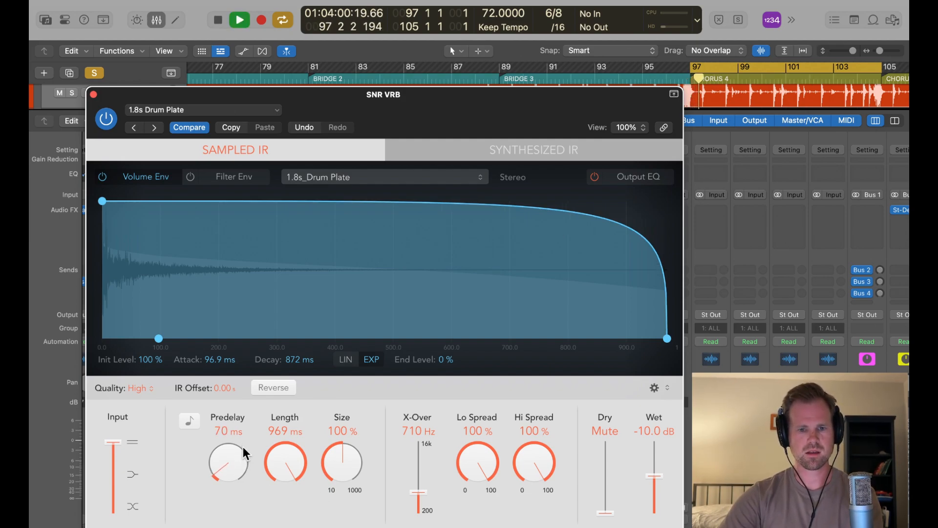
- Enable the SNR VRB Space Designer's Output EQ with a high shelf of 5.0 dB at 4700 Hz, and close it
{"action": "left_click", "coordinate": [595, 178]}
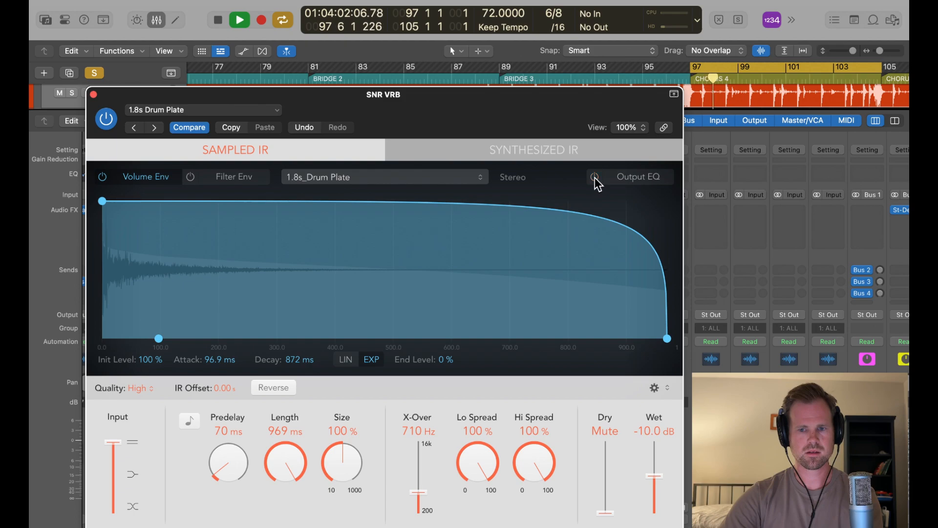
{"action": "left_click", "coordinate": [619, 178]}
{"action": "left_click", "coordinate": [528, 202]}
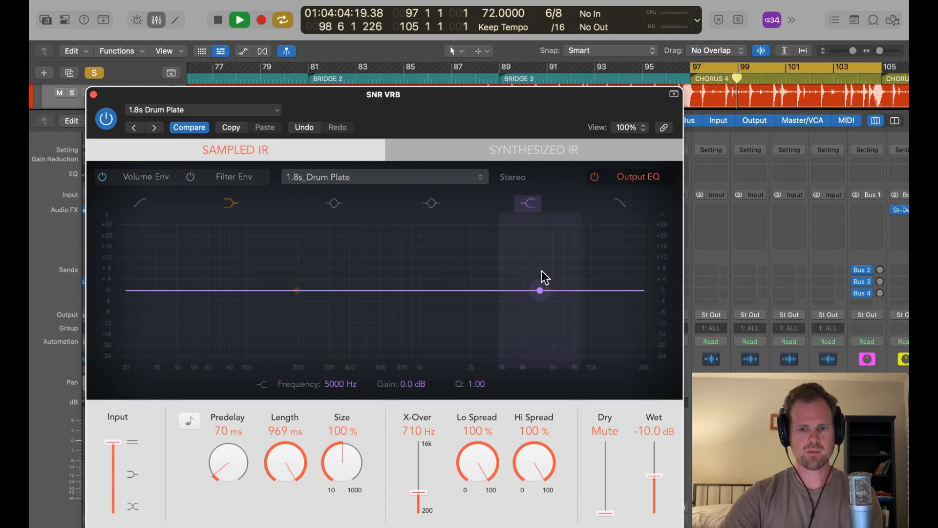
{"action": "mouse_move", "coordinate": [541, 271]}
{"action": "left_mouse_down"}
{"action": "mouse_move", "coordinate": [539, 236]}
{"action": "mouse_move", "coordinate": [539, 263]}
{"action": "left_mouse_up"}
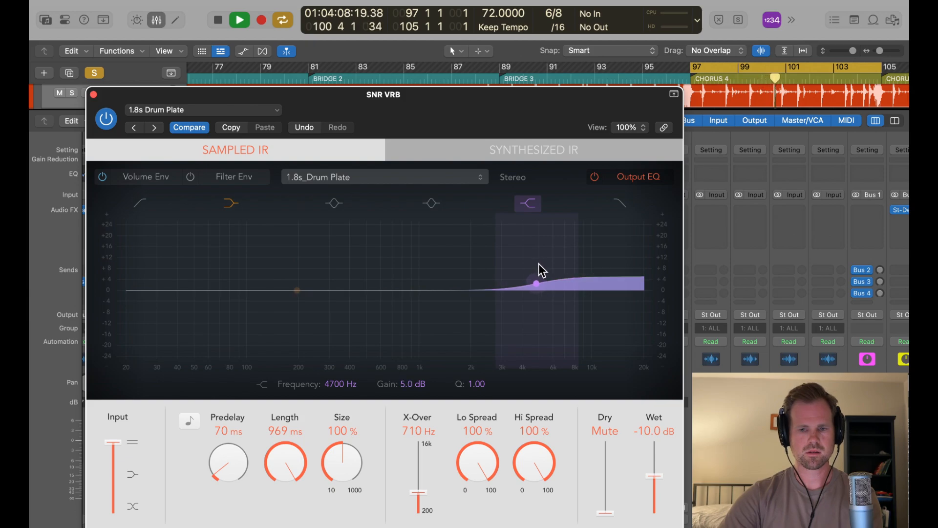
{"action": "left_click", "coordinate": [93, 94]}
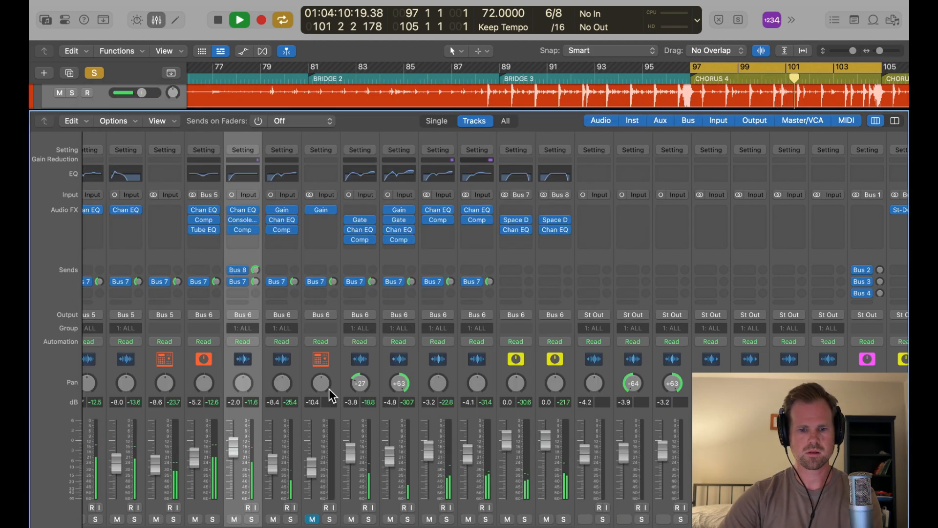
- Audition the snare track in solo with its reverbs, and clear all active solos
{"action": "scroll", "coordinate": [325, 499], "scroll_direction": "left", "scroll_amount": 3}
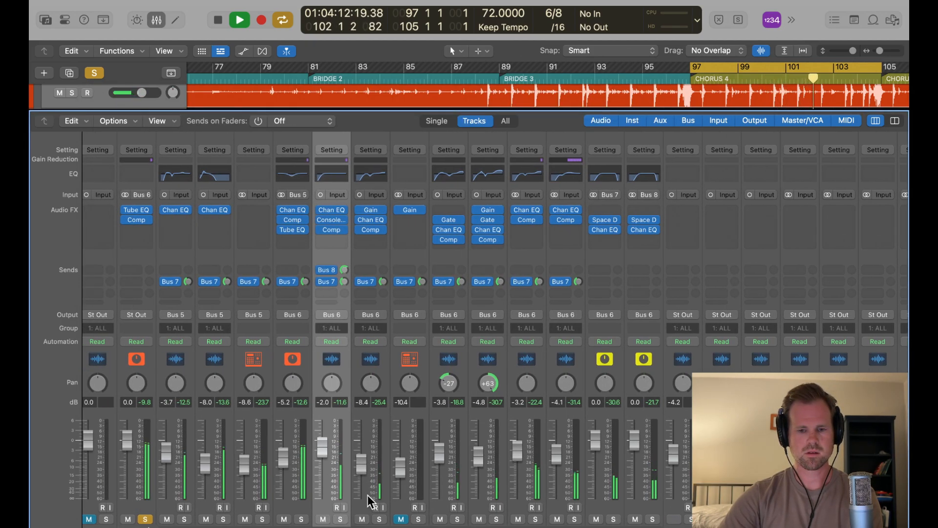
{"action": "left_click", "coordinate": [340, 518]}
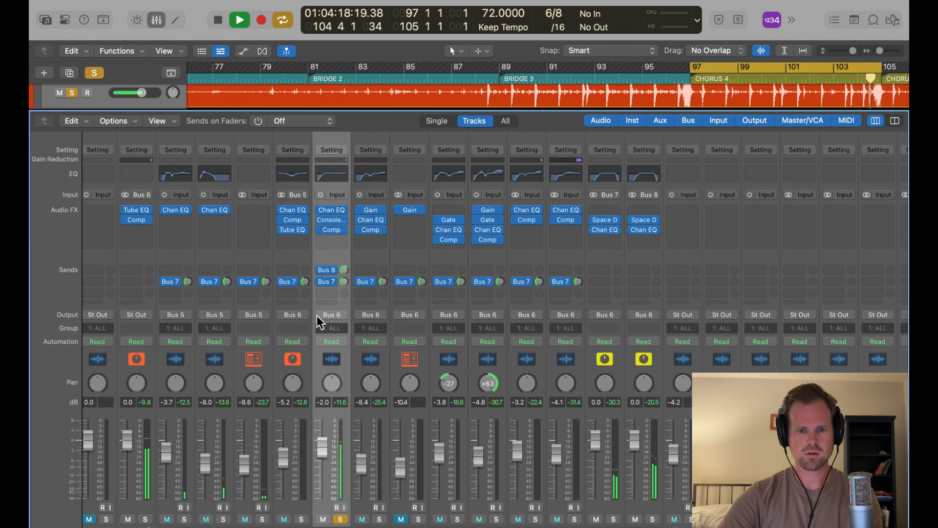
{"action": "mouse_move", "coordinate": [333, 223]}
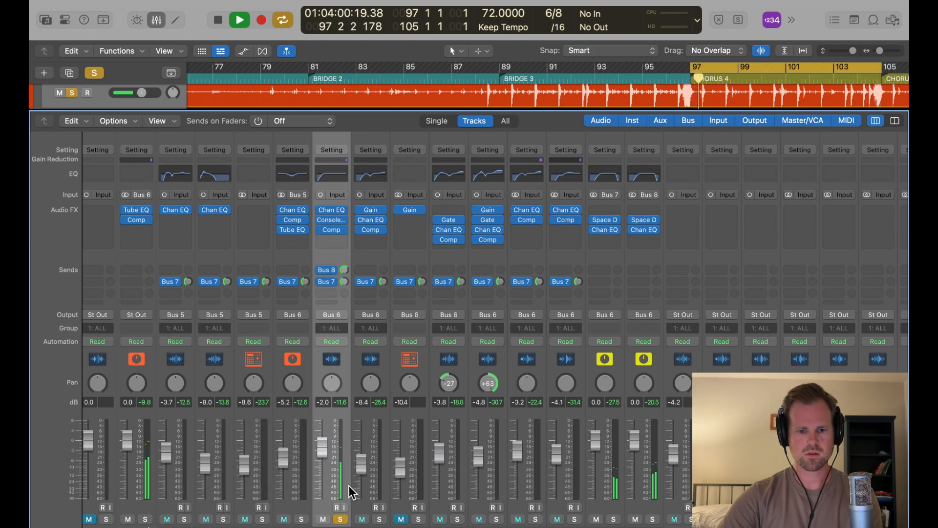
{"action": "left_click", "coordinate": [341, 520]}
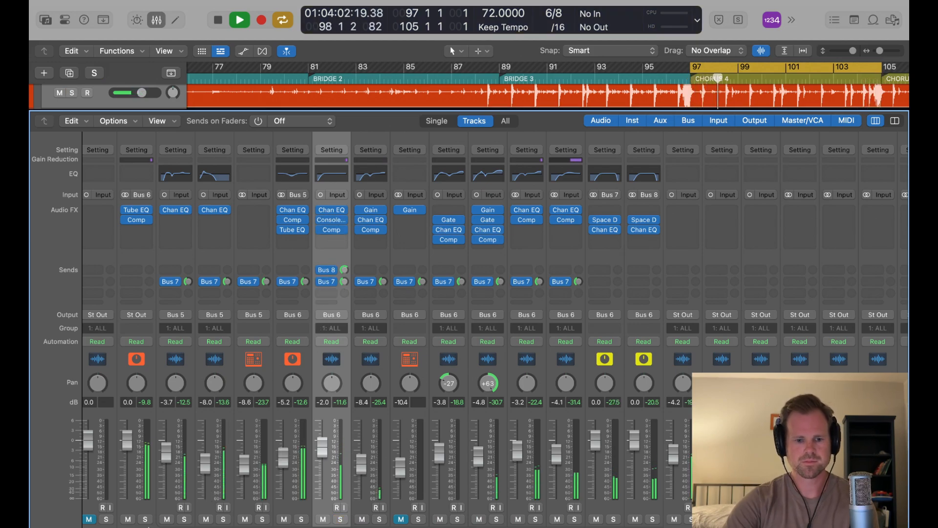
- Collapse the DRUMS stack and listen to the drums in the full mix over CHORUS 4
{"action": "left_click", "coordinate": [126, 527]}
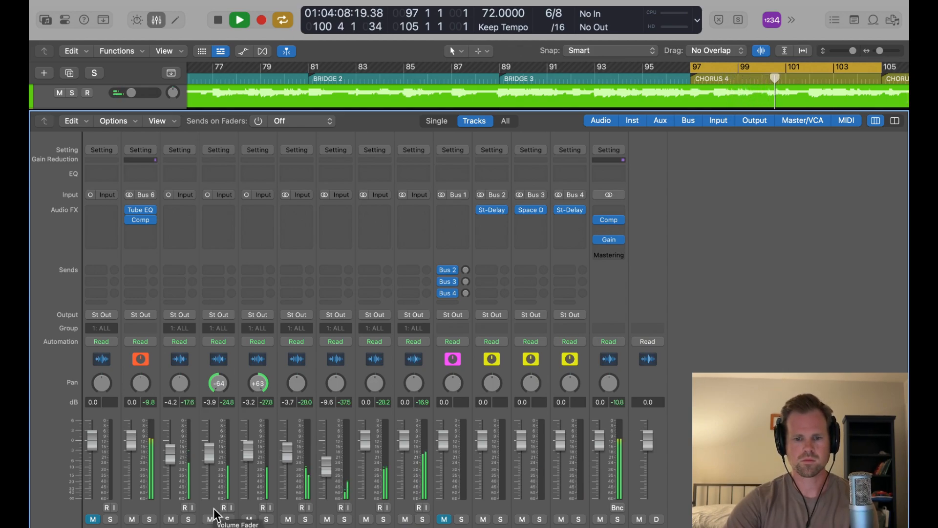
{"action": "key", "text": "space"}
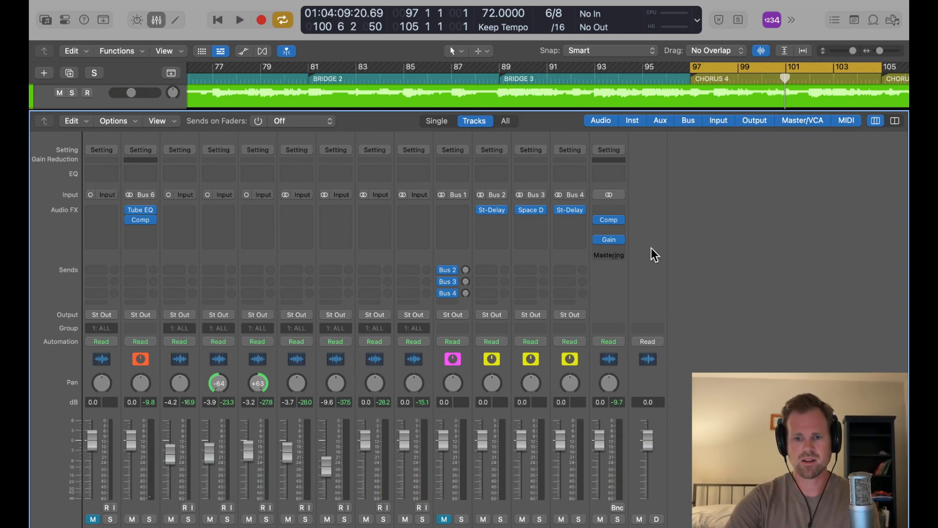
{"action": "key", "text": "space"}
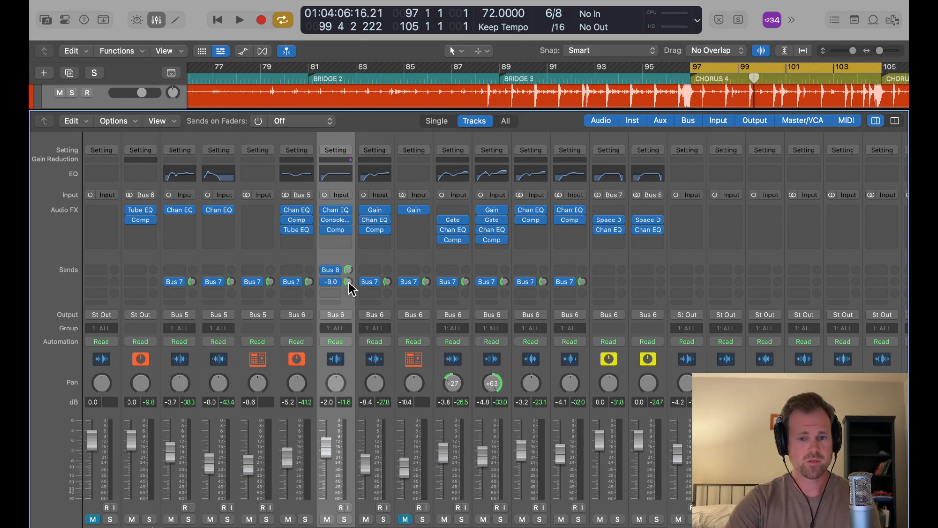
- Lower the snare's Bus 7 drum room send while the full mix plays, and stop playback
{"action": "key", "text": "space"}
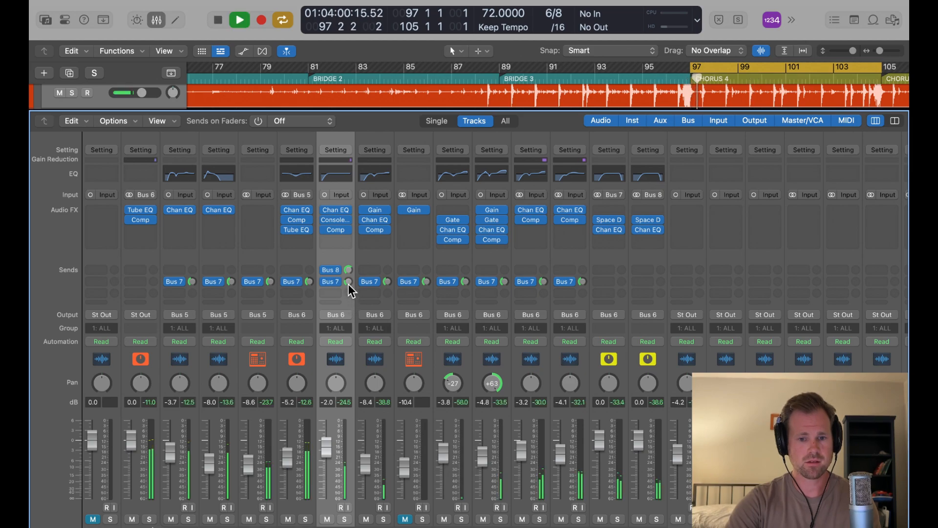
{"action": "mouse_move", "coordinate": [348, 285]}
{"action": "left_mouse_down"}
{"action": "mouse_move", "coordinate": [351, 263]}
{"action": "mouse_move", "coordinate": [351, 298]}
{"action": "left_mouse_up"}
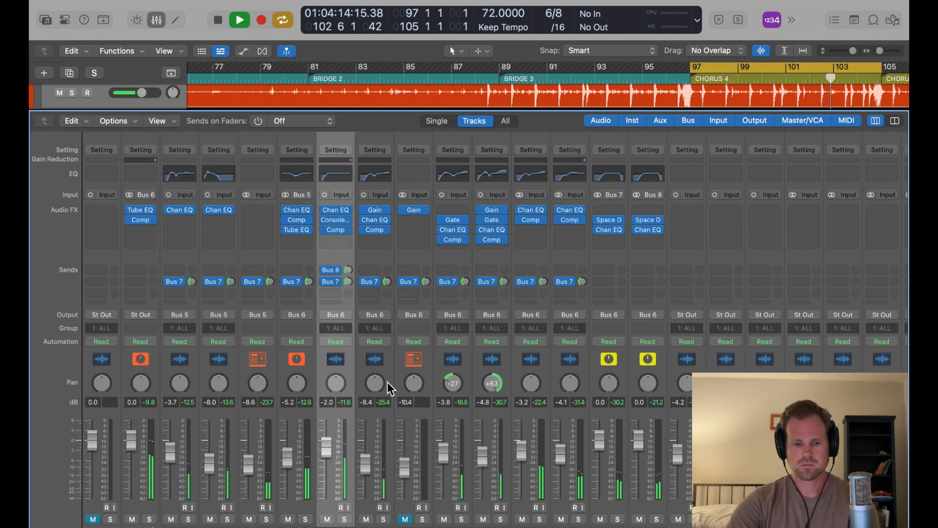
{"action": "scroll", "coordinate": [387, 382], "scroll_direction": "right", "scroll_amount": 10}
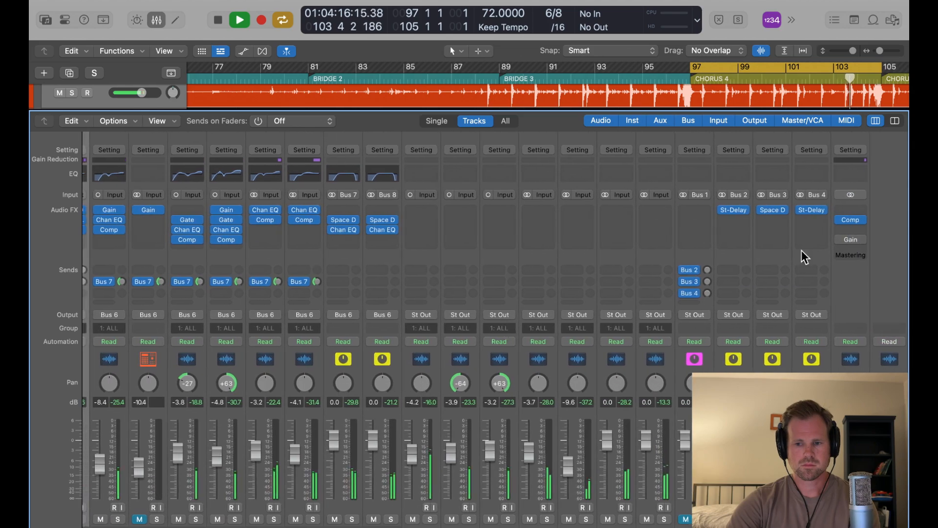
{"action": "key", "text": "space"}
- Collapse the DRUMS summing stack so that only the main channels are shown in the mixer
{"action": "mouse_move", "coordinate": [848, 240]}
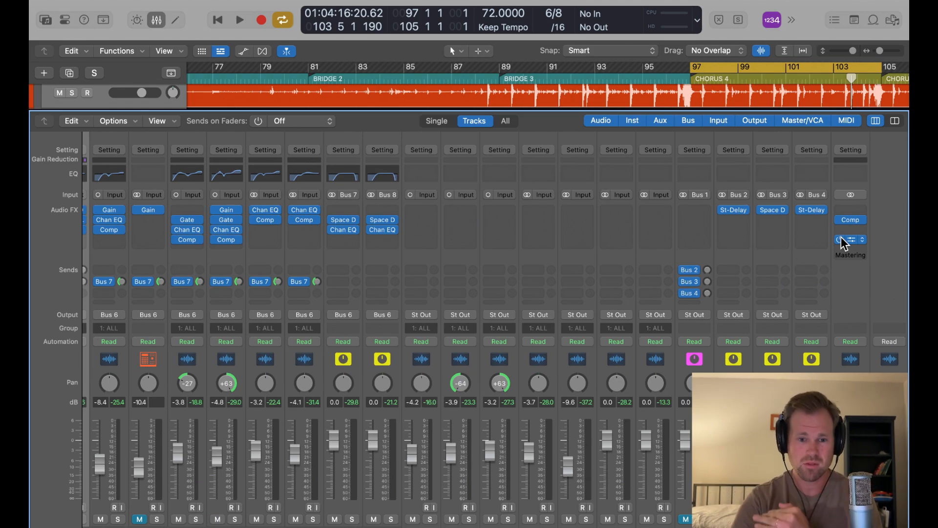
{"action": "scroll", "coordinate": [840, 236], "scroll_direction": "left", "scroll_amount": 7}
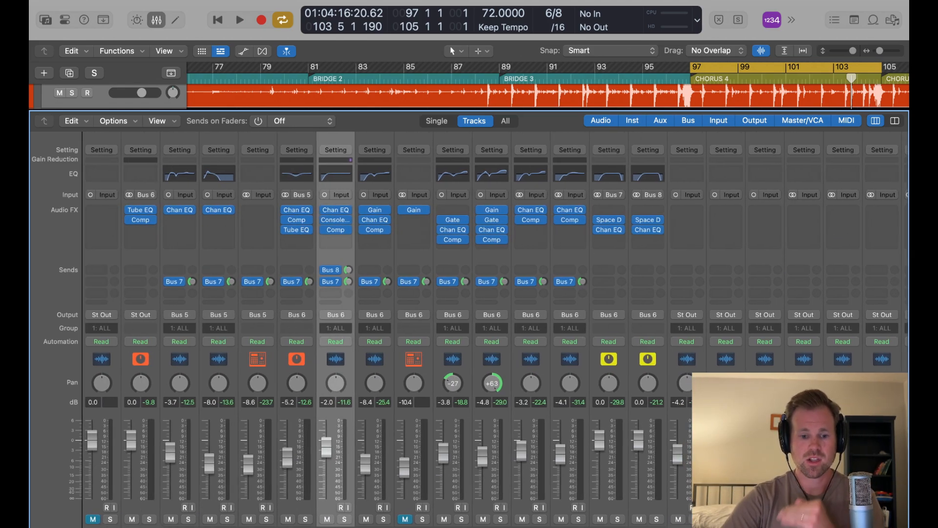
{"action": "left_click", "coordinate": [128, 527]}
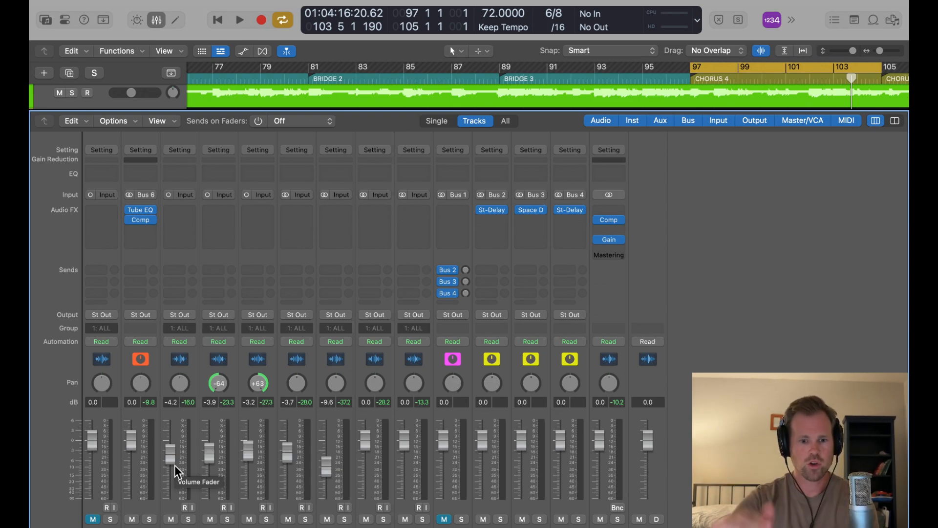
- Audition the BASS channel over CHORUS 4 in the full mix and briefly in solo, and clear the solo
{"action": "key", "text": "space"}
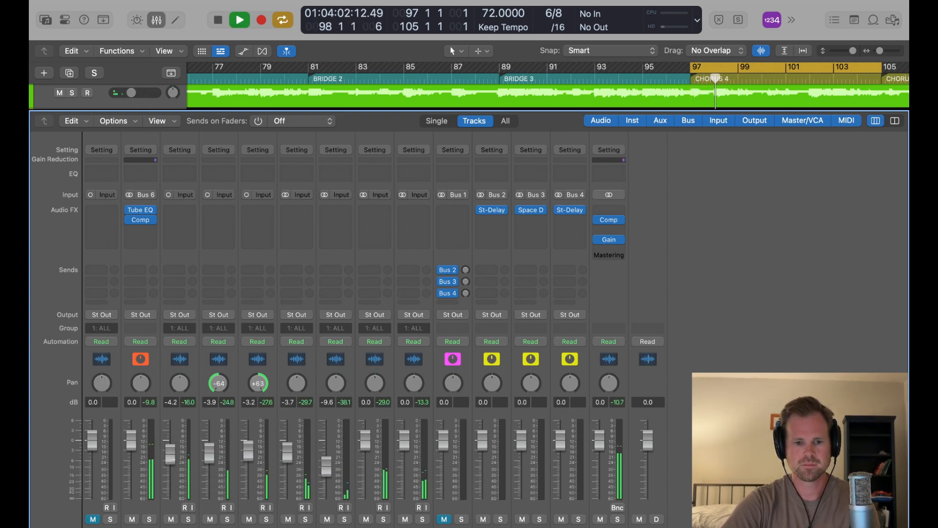
{"action": "left_click", "coordinate": [189, 520]}
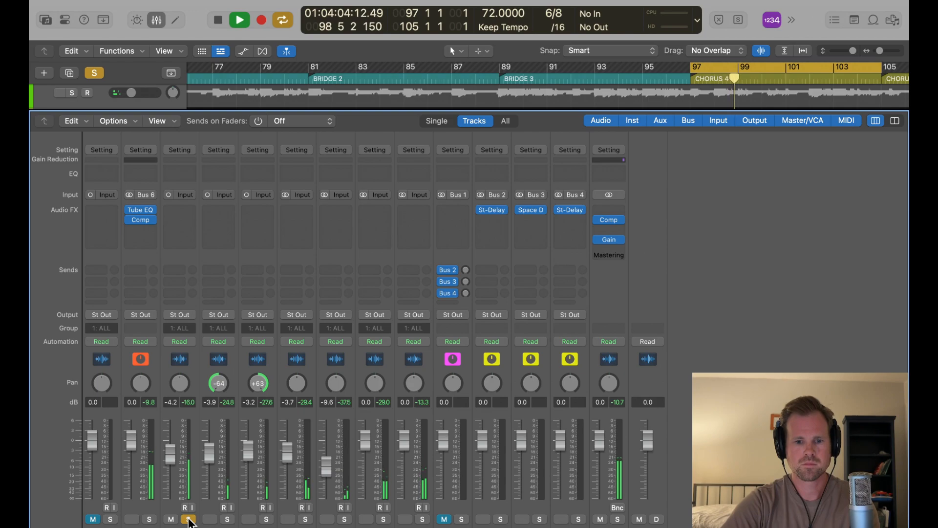
{"action": "key", "text": "space"}
{"action": "left_click", "coordinate": [189, 519]}
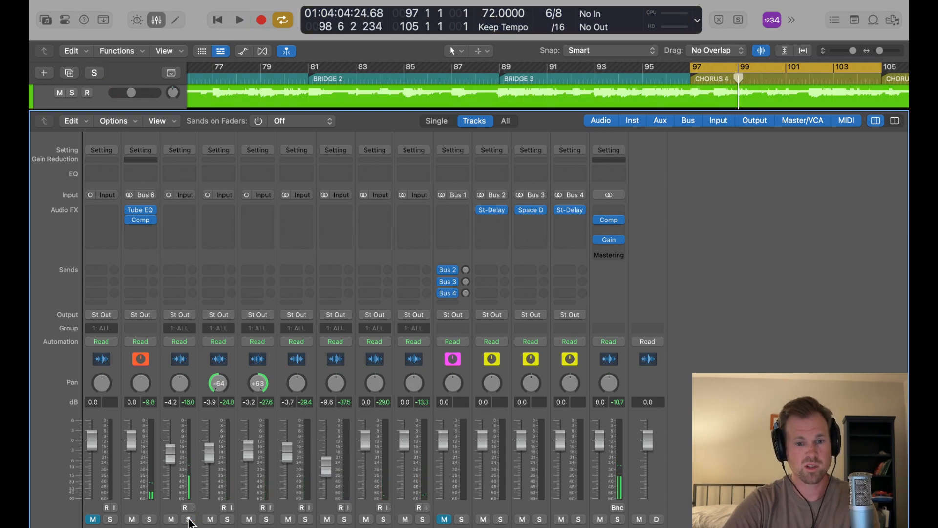
- Insert a Channel EQ in the first audio effect slot of the BASS channel while CHORUS 4 plays, and stop playback
{"action": "key", "text": "space"}
{"action": "left_click", "coordinate": [177, 212]}
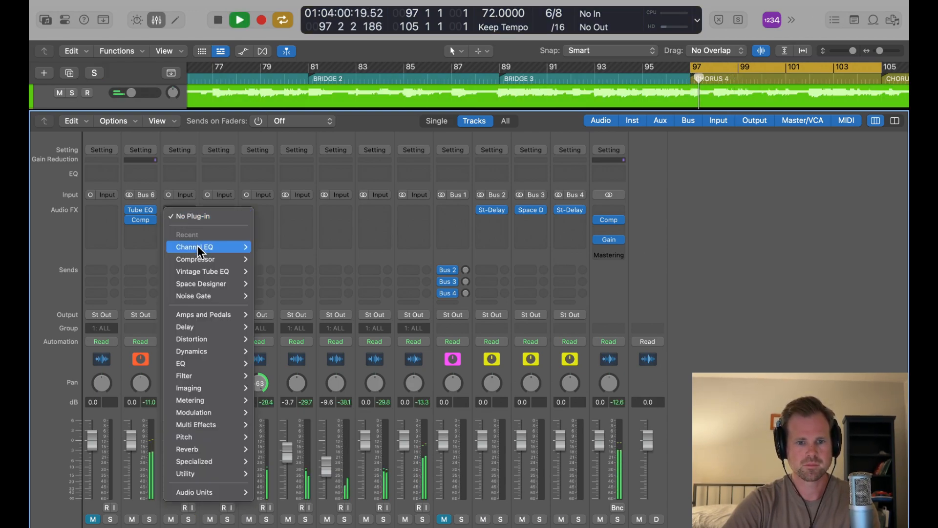
{"action": "mouse_move", "coordinate": [201, 247]}
{"action": "left_click", "coordinate": [277, 247]}
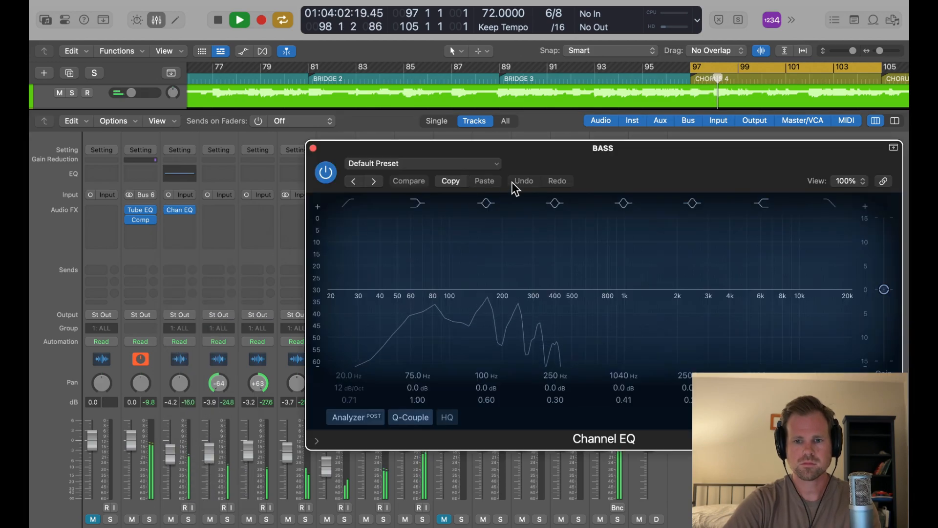
{"action": "left_click_drag", "start_coordinate": [513, 184], "coordinate": [333, 174]}
{"action": "key", "text": "space"}
- Enable the bass EQ's low cut at 40.2 Hz and its high cut at 6200 Hz, and audition the result
{"action": "left_click", "coordinate": [149, 215]}
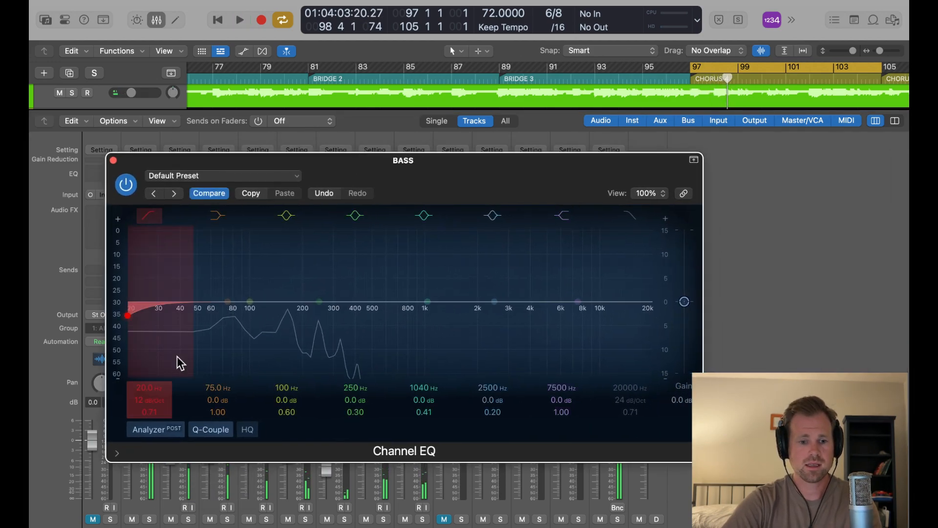
{"action": "left_click_drag", "start_coordinate": [129, 315], "coordinate": [171, 315]}
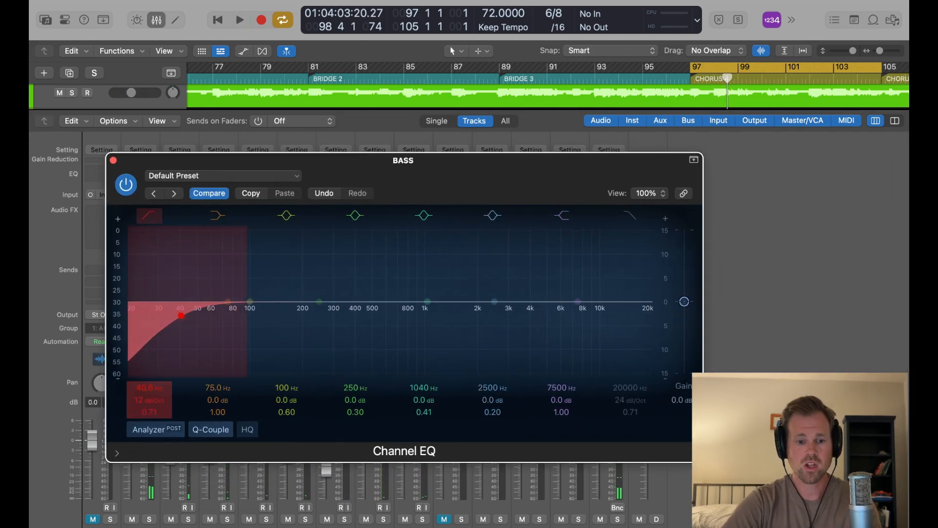
{"action": "left_click", "coordinate": [630, 215]}
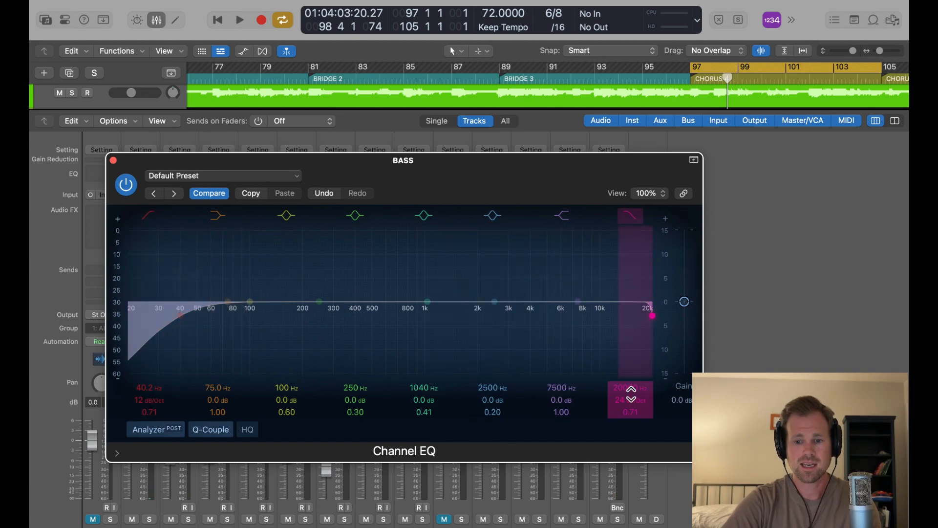
{"action": "left_click_drag", "start_coordinate": [630, 388], "coordinate": [629, 434]}
{"action": "key", "text": "space"}
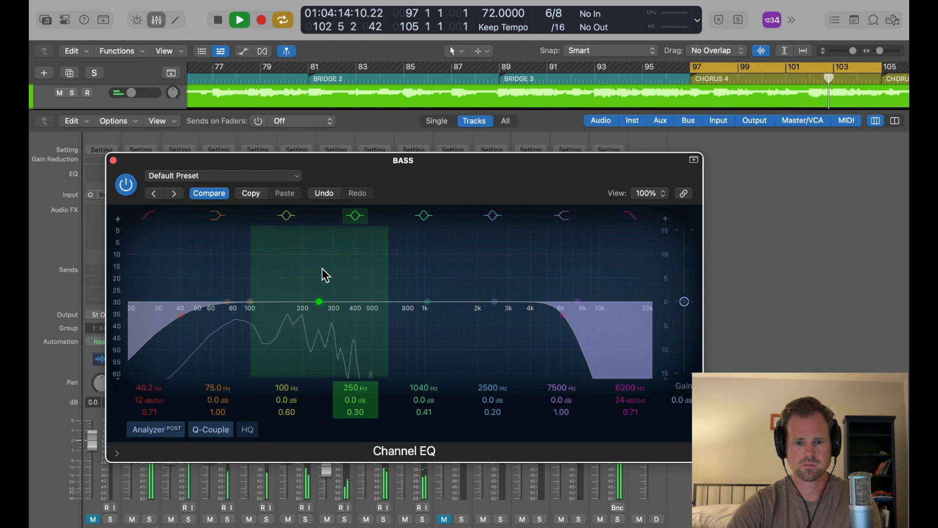
{"action": "left_click", "coordinate": [114, 161]}
{"action": "key", "text": "space"}
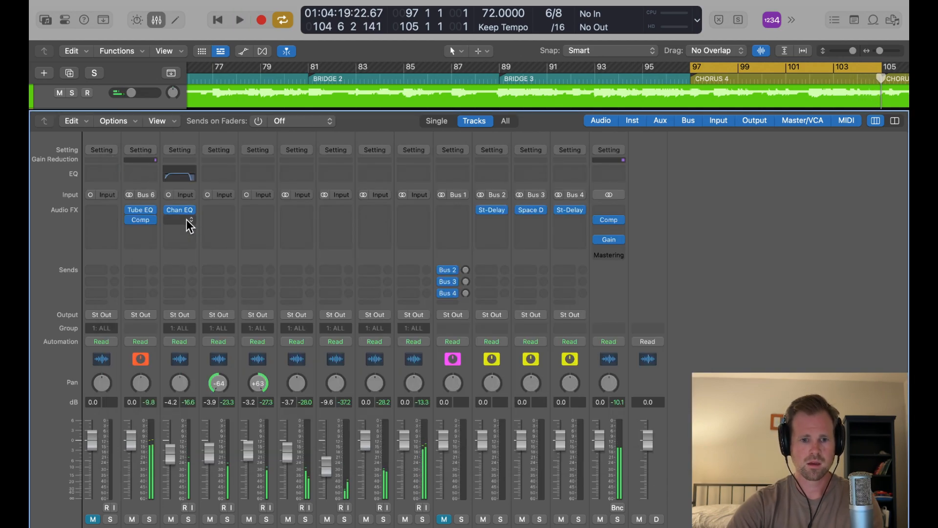
- Add a mono Vintage Tube EQ to the BASS channel, raise its low boost to 9.7, and set the low frequency to 82 Hz
{"action": "left_click", "coordinate": [186, 219]}
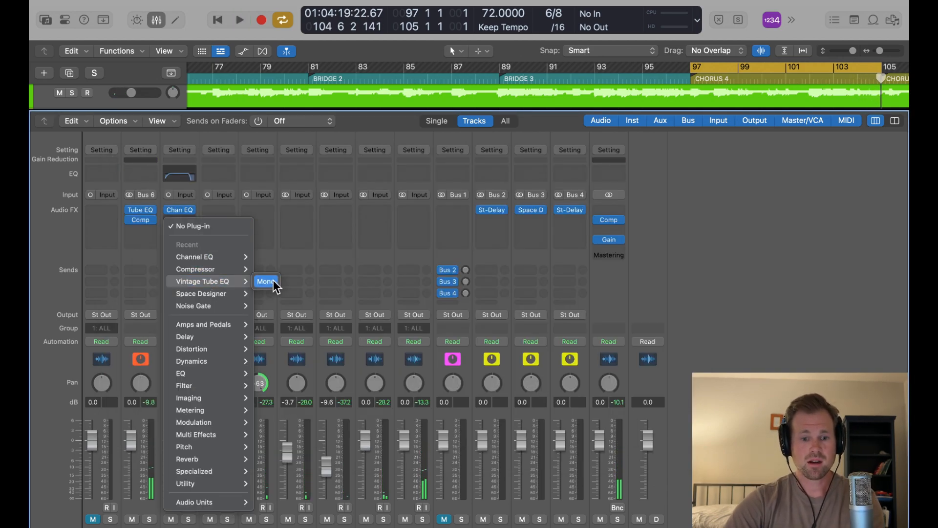
{"action": "left_click", "coordinate": [272, 282]}
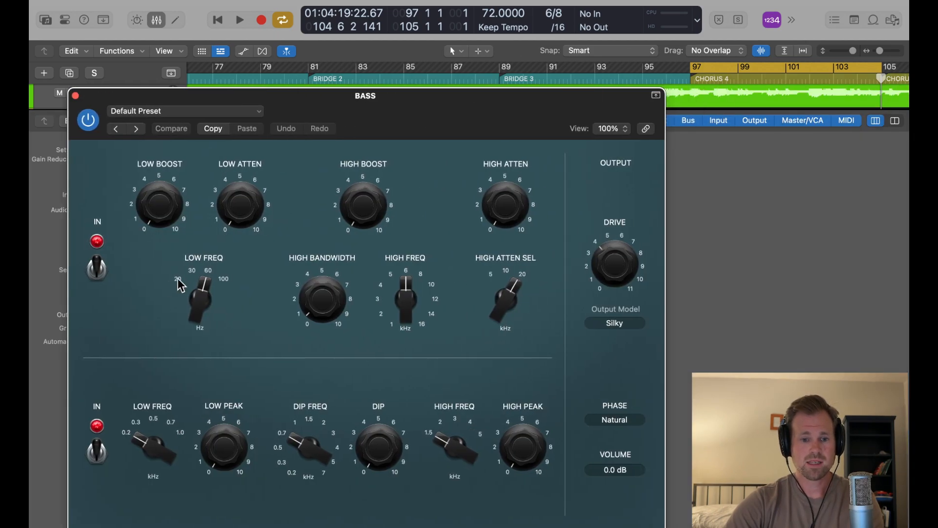
{"action": "key", "text": "space"}
{"action": "left_click_drag", "start_coordinate": [157, 215], "coordinate": [159, 197]}
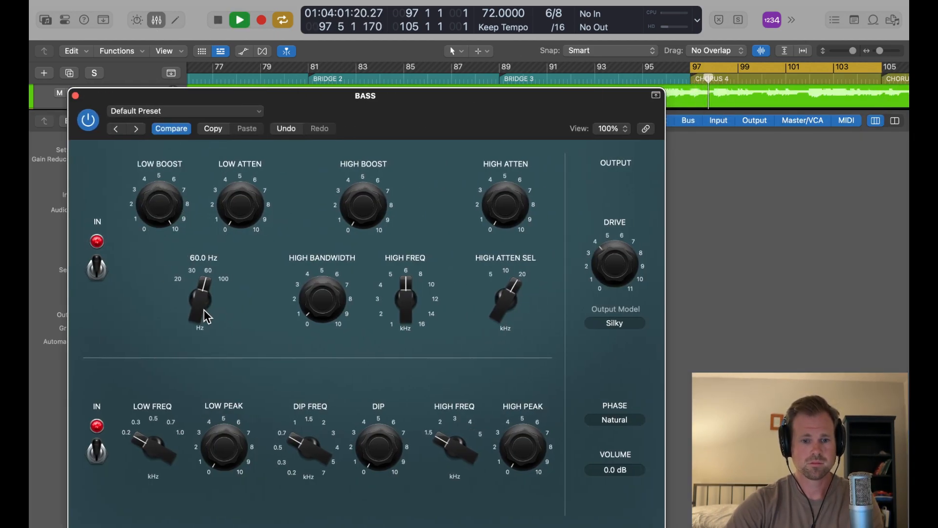
{"action": "left_click_drag", "start_coordinate": [205, 313], "coordinate": [198, 284]}
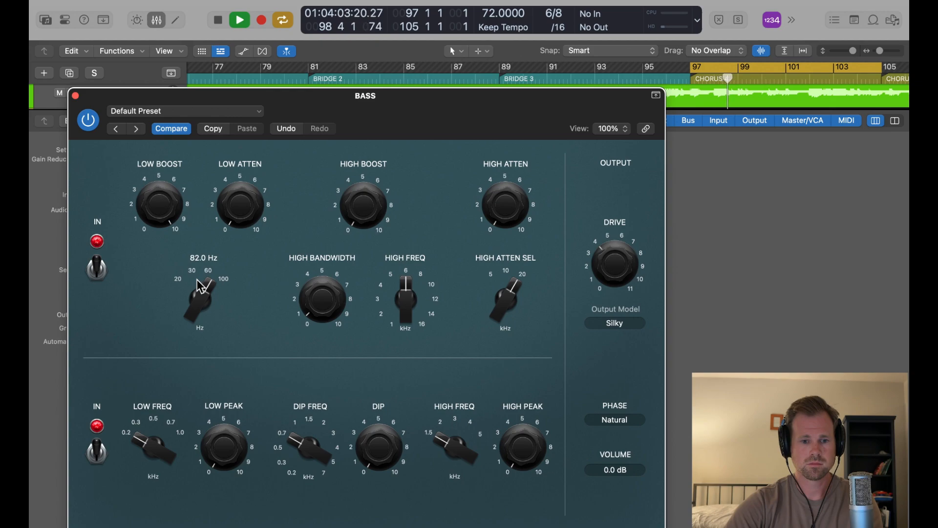
{"action": "key", "text": "space"}
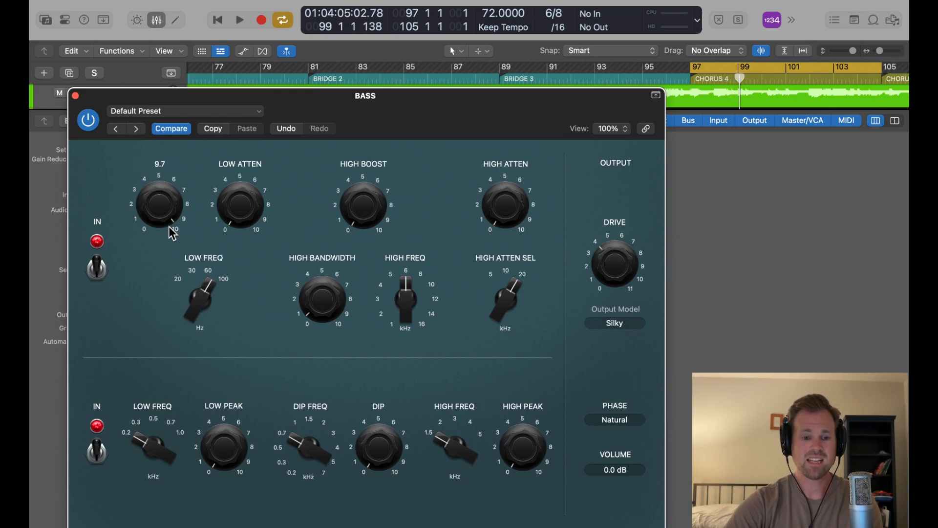
- Reduce the bass Tube EQ's low boost to 4.1 during playback, and close the plug-in
{"action": "left_click_drag", "start_coordinate": [172, 234], "coordinate": [174, 335]}
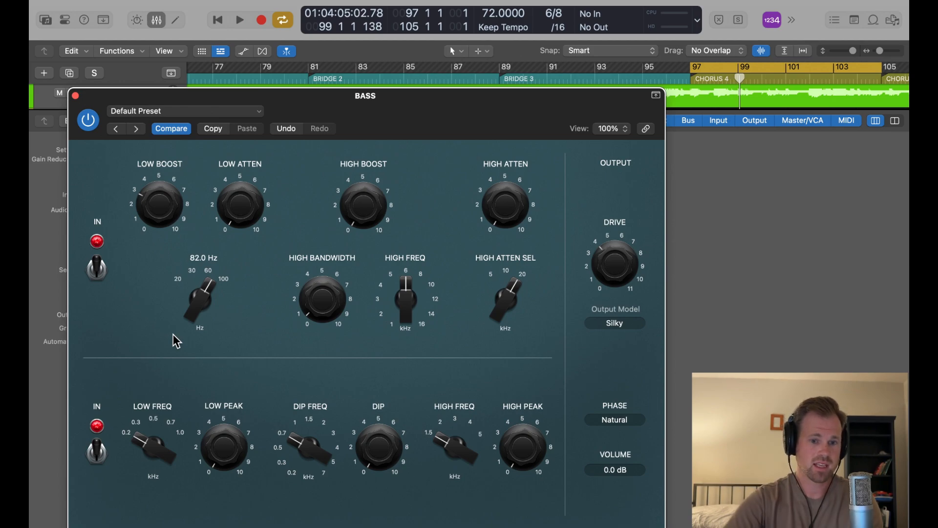
{"action": "key", "text": "space"}
{"action": "left_click_drag", "start_coordinate": [162, 221], "coordinate": [164, 214]}
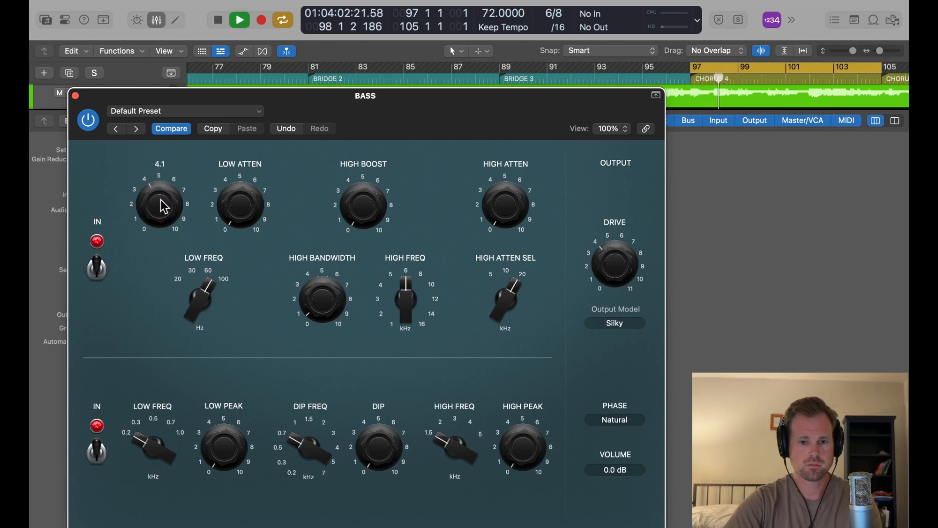
{"action": "left_click", "coordinate": [75, 96]}
{"action": "key", "text": "space"}
- Insert a Compressor after the Tube EQ on the BASS channel and switch it to the Classic VCA model
{"action": "left_click", "coordinate": [180, 230]}
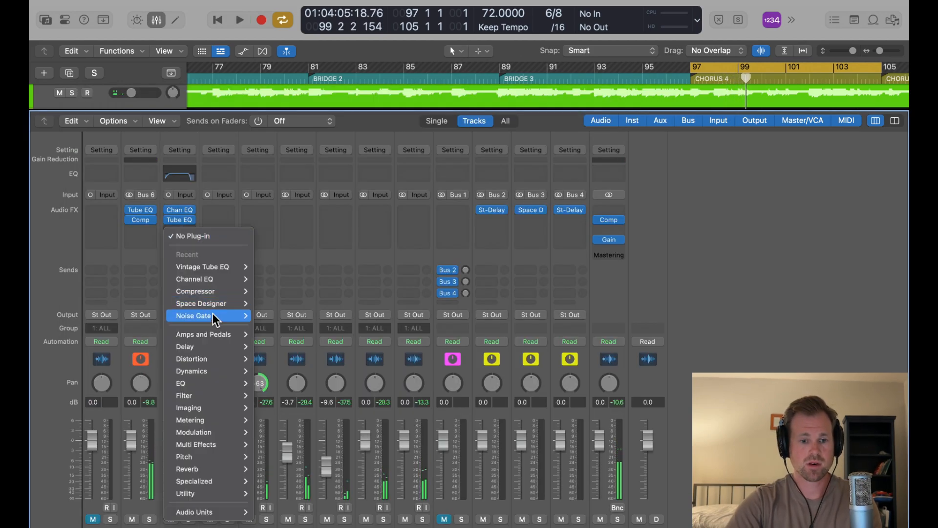
{"action": "mouse_move", "coordinate": [248, 291]}
{"action": "left_click", "coordinate": [266, 292]}
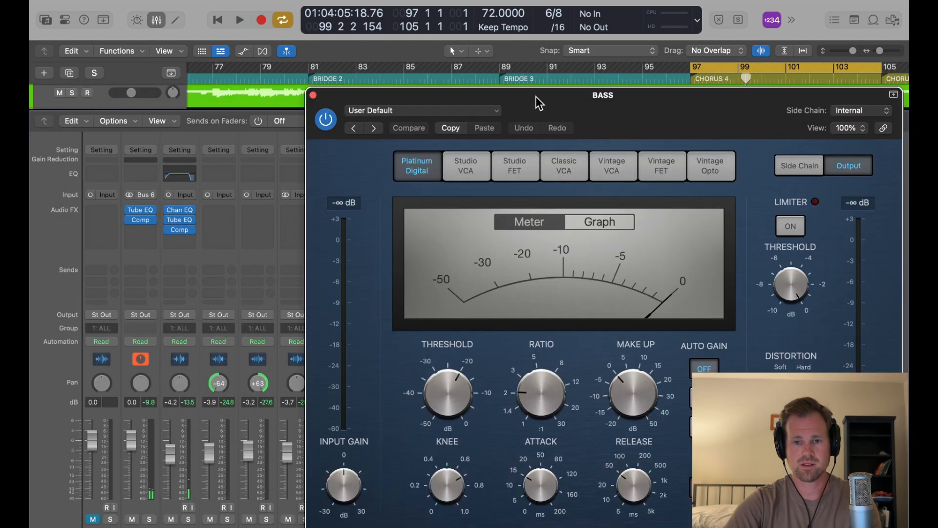
{"action": "left_click_drag", "start_coordinate": [536, 96], "coordinate": [362, 96]}
{"action": "left_click", "coordinate": [444, 165]}
{"action": "left_click_drag", "start_coordinate": [445, 95], "coordinate": [408, 95]}
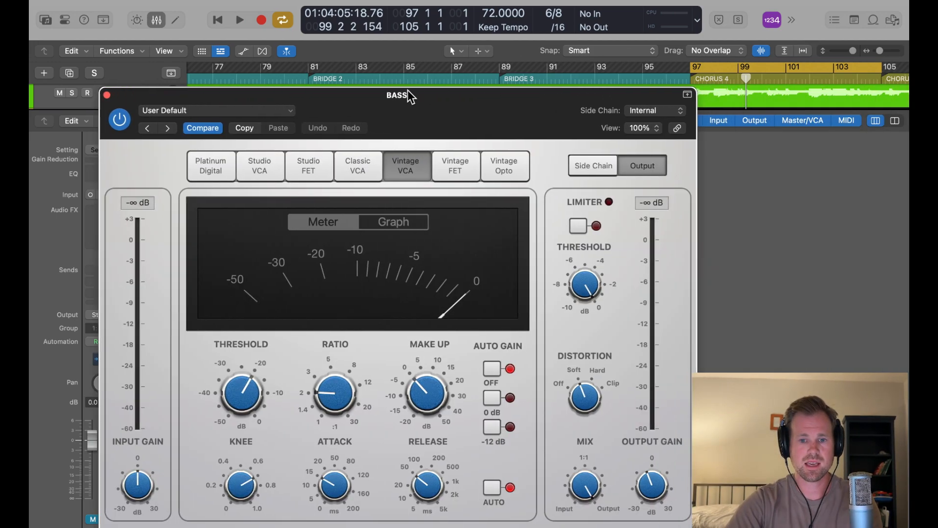
{"action": "left_click", "coordinate": [373, 159]}
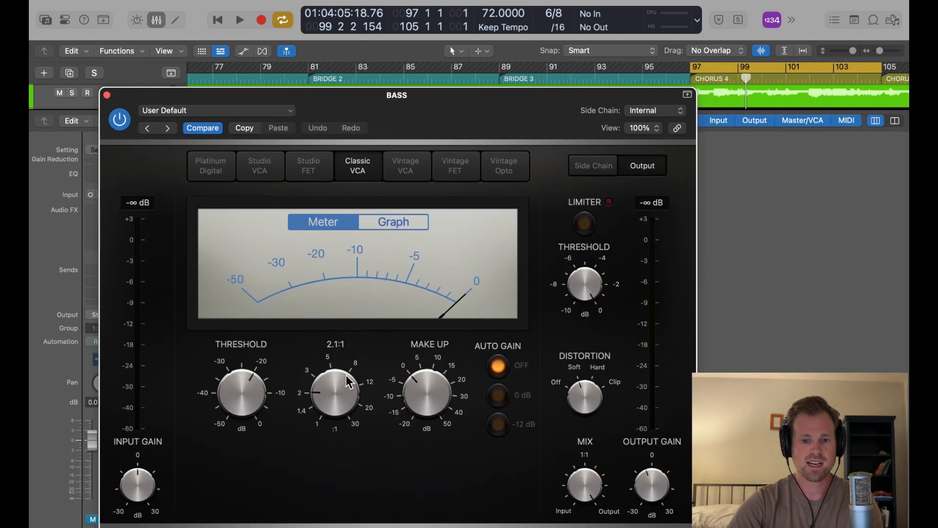
- Set the Classic VCA compressor's threshold to -27.5 dB and raise its make-up gain while CHORUS 4 plays
{"action": "key", "text": "space"}
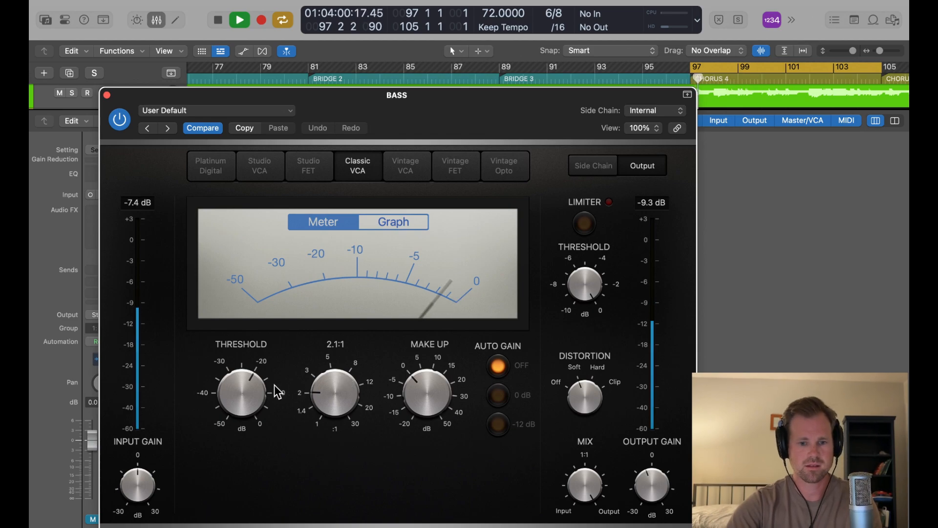
{"action": "left_click_drag", "start_coordinate": [254, 394], "coordinate": [254, 413]}
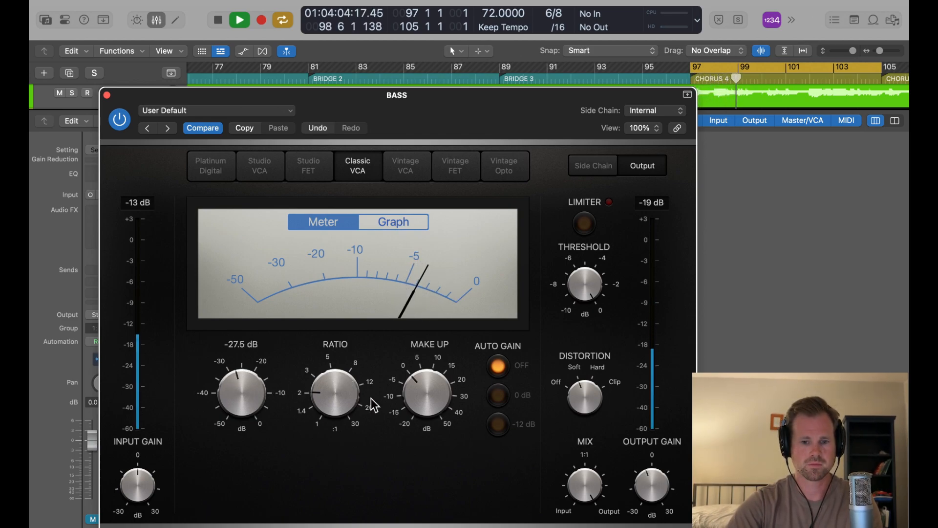
{"action": "left_click_drag", "start_coordinate": [414, 403], "coordinate": [415, 388]}
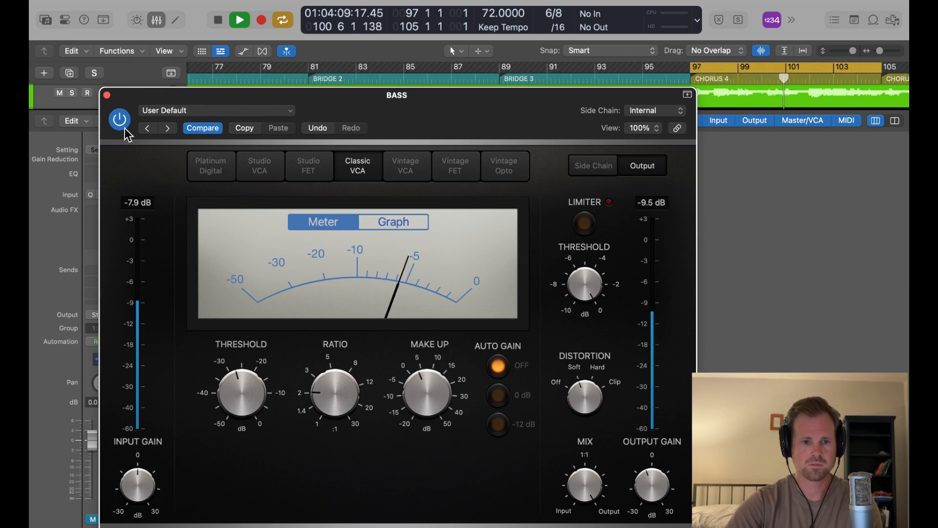
{"action": "left_click", "coordinate": [107, 96]}
{"action": "key", "text": "space"}
- Insert a second Compressor on the BASS channel and switch it to the Vintage Opto model
{"action": "left_click", "coordinate": [178, 240]}
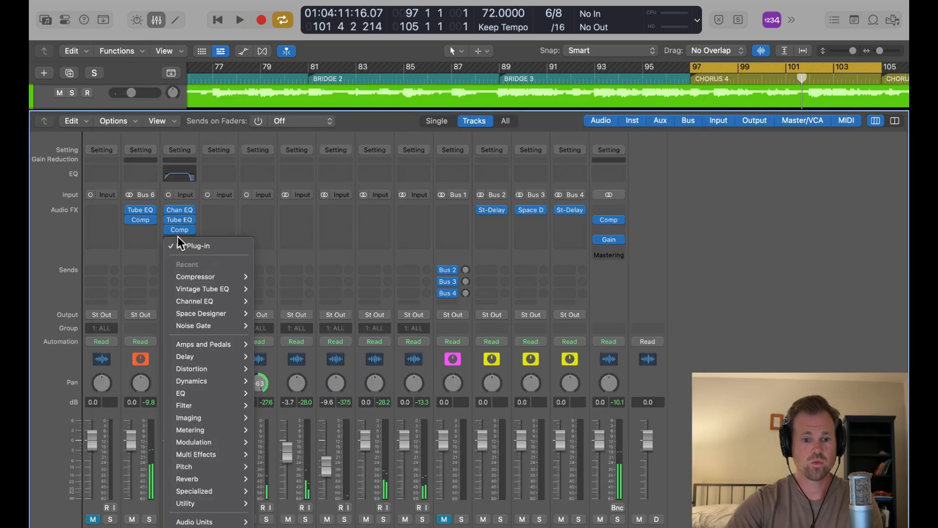
{"action": "left_click", "coordinate": [256, 276]}
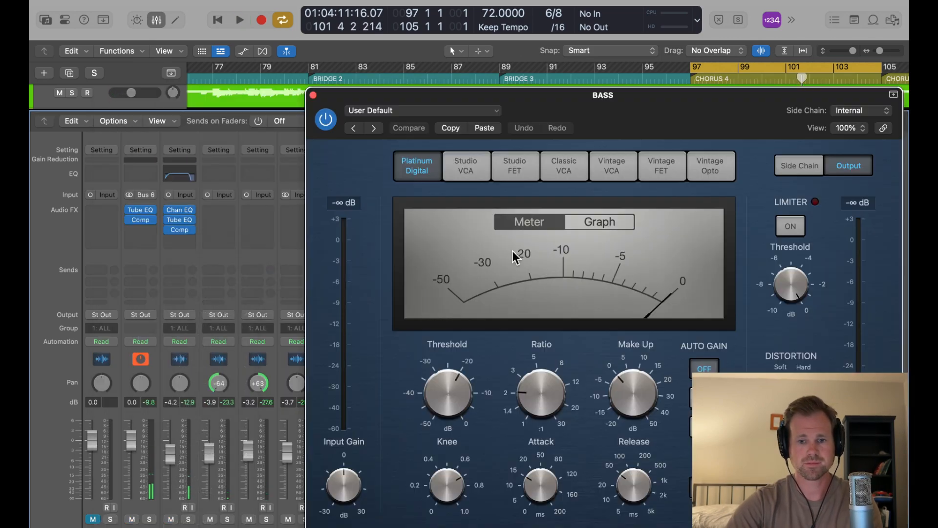
{"action": "left_click", "coordinate": [694, 176]}
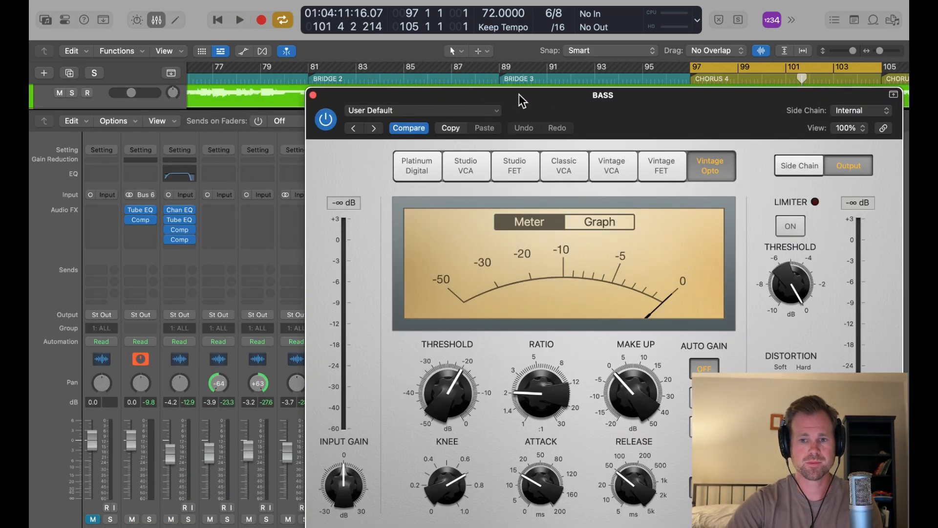
{"action": "left_click_drag", "start_coordinate": [604, 99], "coordinate": [359, 74]}
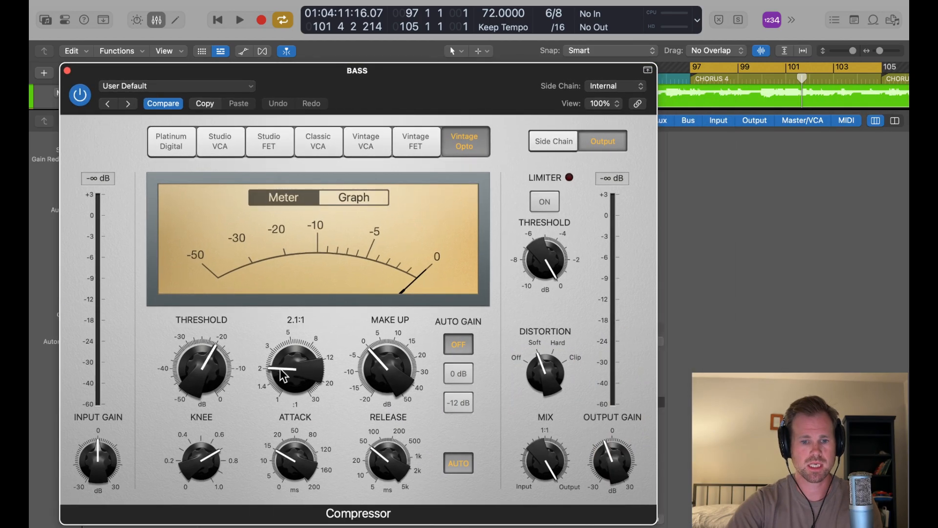
- Set the Vintage Opto compressor's ratio to about 8:1 and threshold to -33 dB, and adjust its make-up gain during playback
{"action": "key", "text": "space"}
{"action": "left_click_drag", "start_coordinate": [491, 102], "coordinate": [535, 109]}
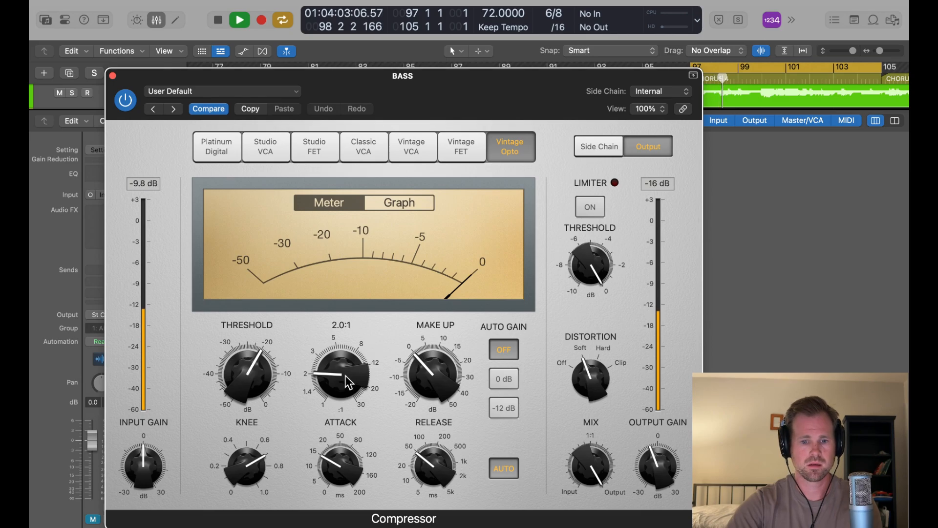
{"action": "left_click_drag", "start_coordinate": [345, 375], "coordinate": [320, 333]}
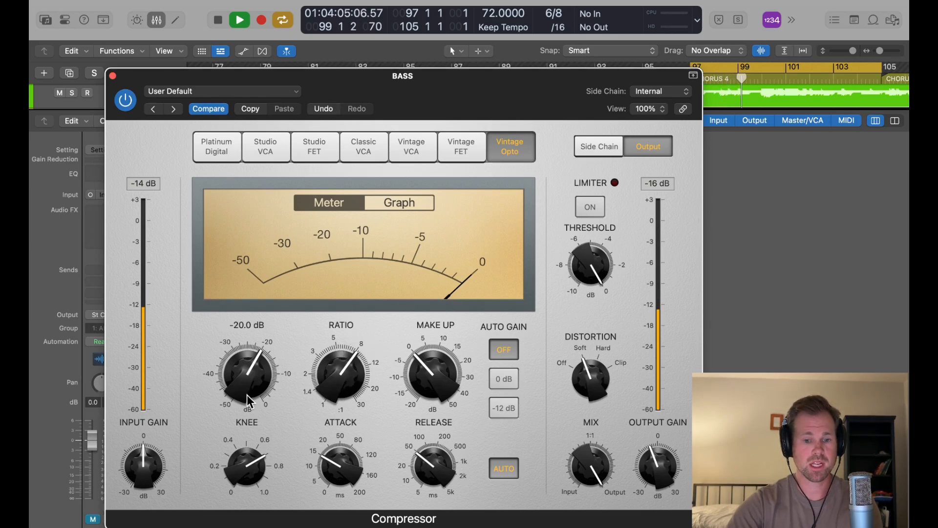
{"action": "left_click_drag", "start_coordinate": [248, 394], "coordinate": [247, 434]}
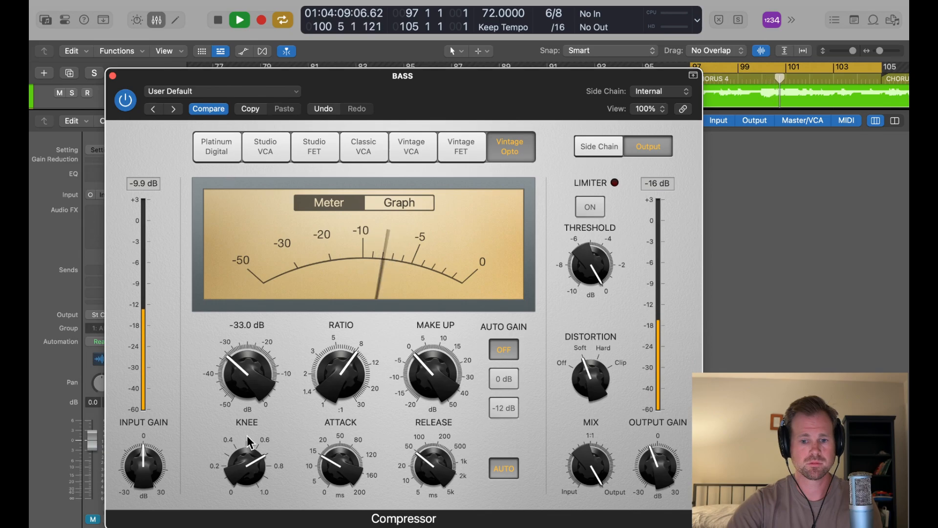
{"action": "left_click_drag", "start_coordinate": [429, 376], "coordinate": [429, 381]}
{"action": "left_click", "coordinate": [112, 75]}
{"action": "key", "text": "space"}
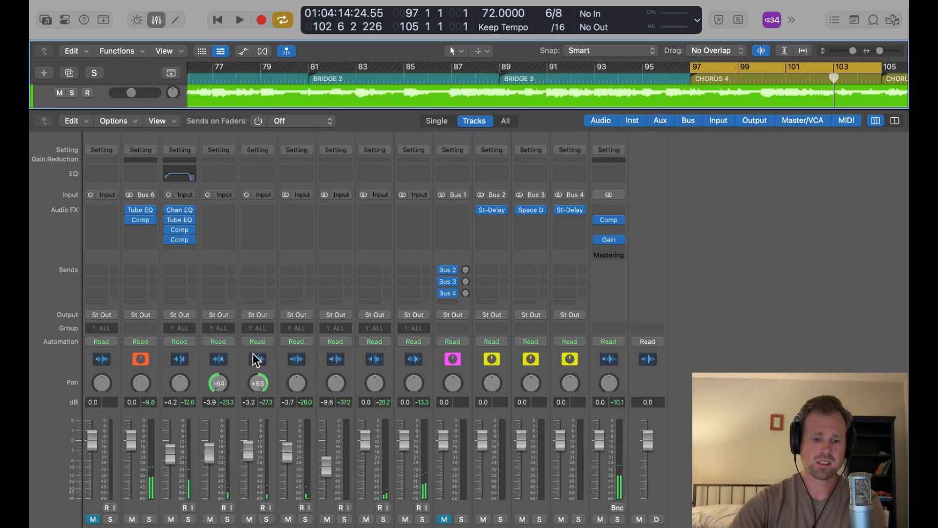
- Lower the BASS fader to -10.2 dB while the full mix plays, briefly muting the channel to compare
{"action": "left_click", "coordinate": [167, 459]}
{"action": "key", "text": "space"}
{"action": "left_click_drag", "start_coordinate": [172, 453], "coordinate": [170, 465]}
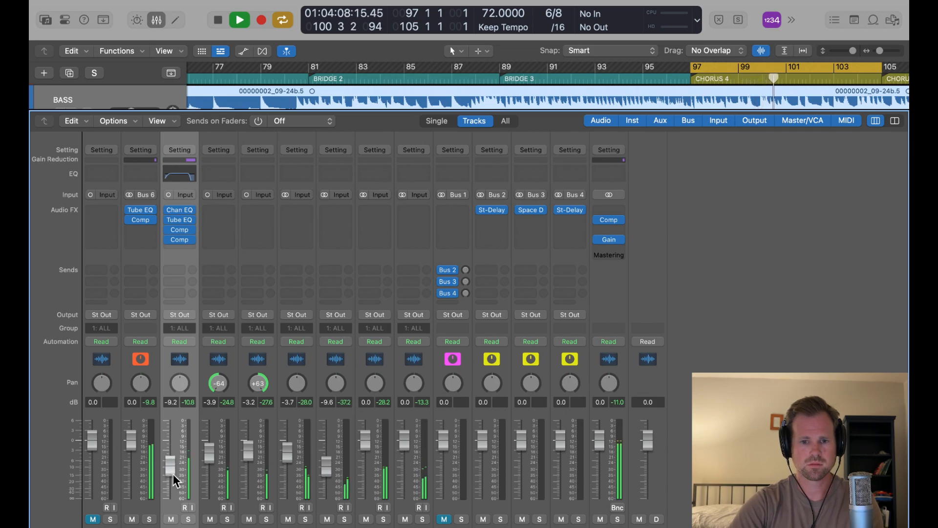
{"action": "left_click", "coordinate": [171, 519]}
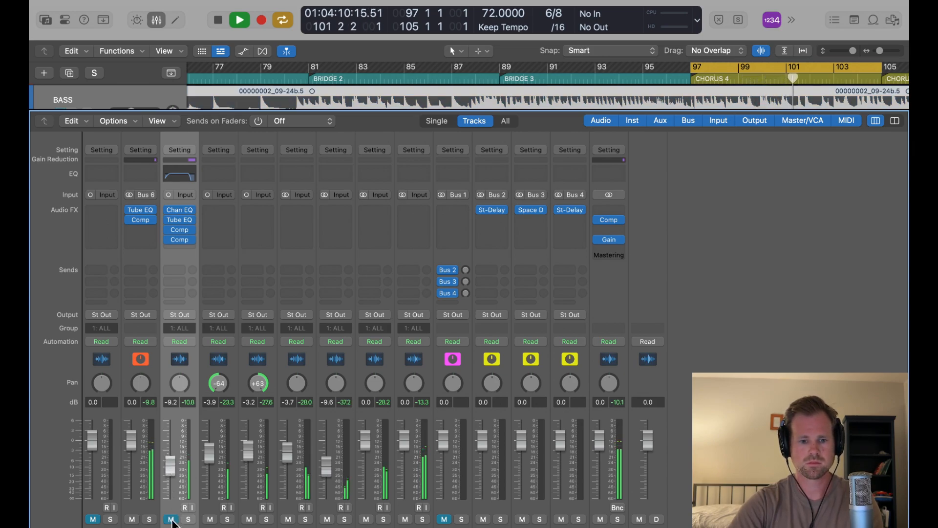
{"action": "left_click", "coordinate": [171, 519]}
{"action": "left_click_drag", "start_coordinate": [170, 466], "coordinate": [170, 467]}
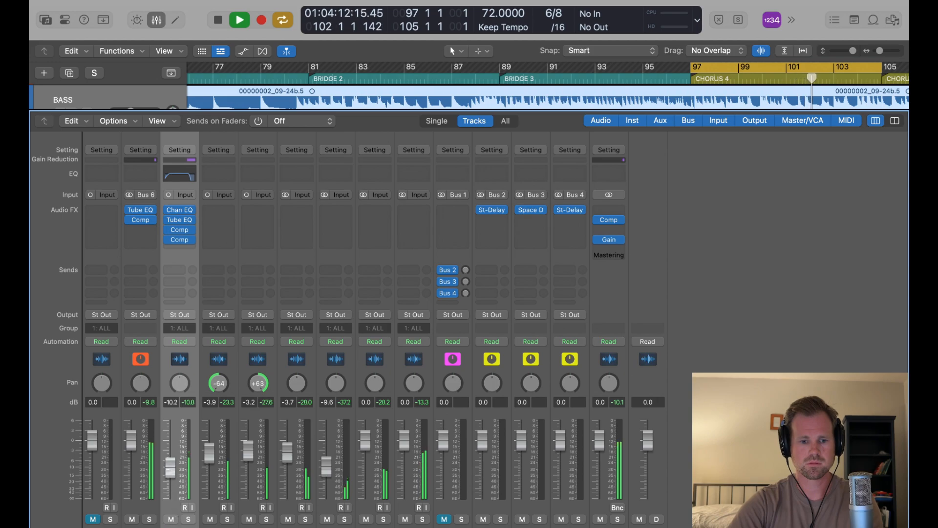
- Cut the BASS Channel EQ by -7.1 dB at 300 Hz with Q 0.60 during playback, and raise the BASS fader to -8.4 dB
{"action": "key", "text": "space"}
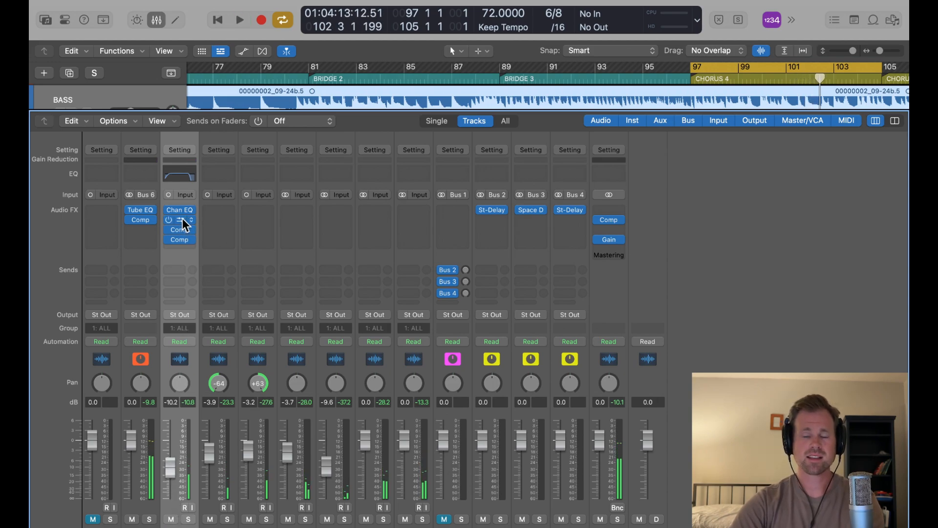
{"action": "left_click", "coordinate": [181, 210]}
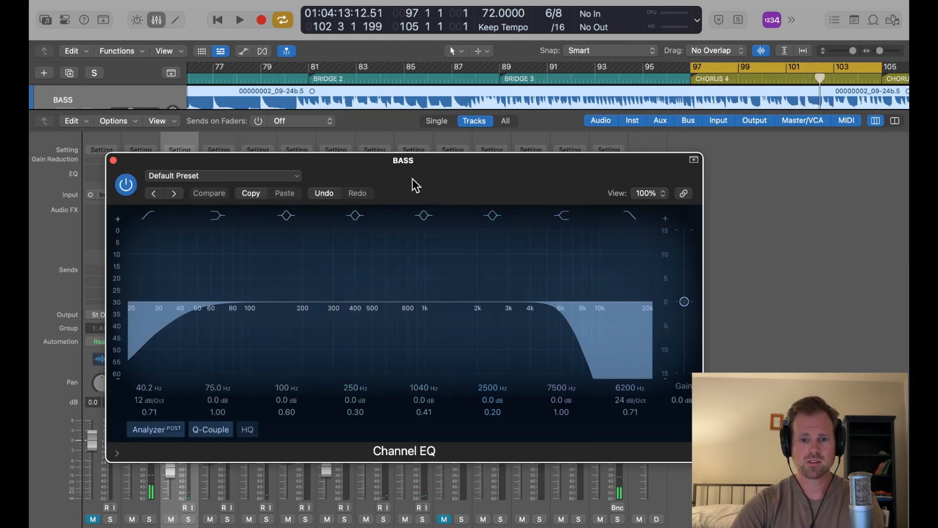
{"action": "key", "text": "space"}
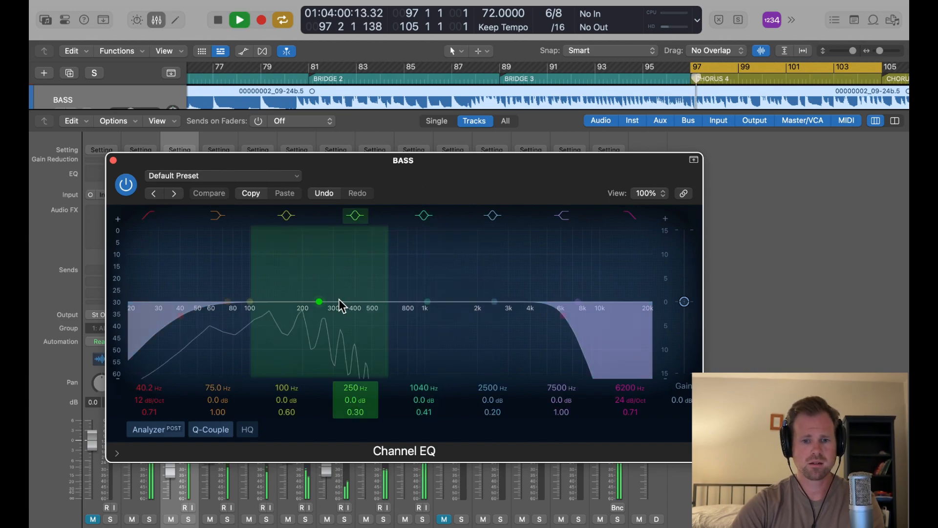
{"action": "left_click_drag", "start_coordinate": [332, 298], "coordinate": [368, 193]}
{"action": "left_click_drag", "start_coordinate": [360, 399], "coordinate": [361, 449]}
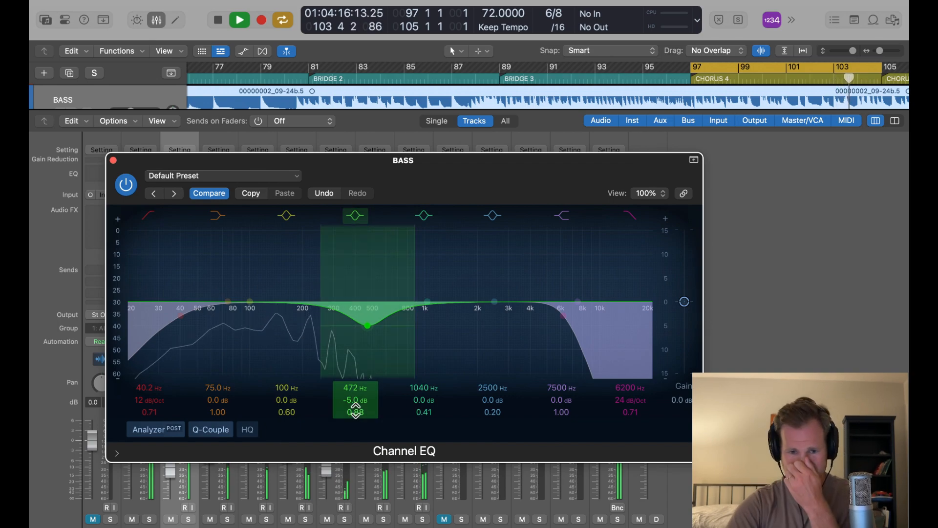
{"action": "mouse_move", "coordinate": [356, 410]}
{"action": "left_mouse_down"}
{"action": "mouse_move", "coordinate": [358, 386]}
{"action": "mouse_move", "coordinate": [356, 422]}
{"action": "left_mouse_up"}
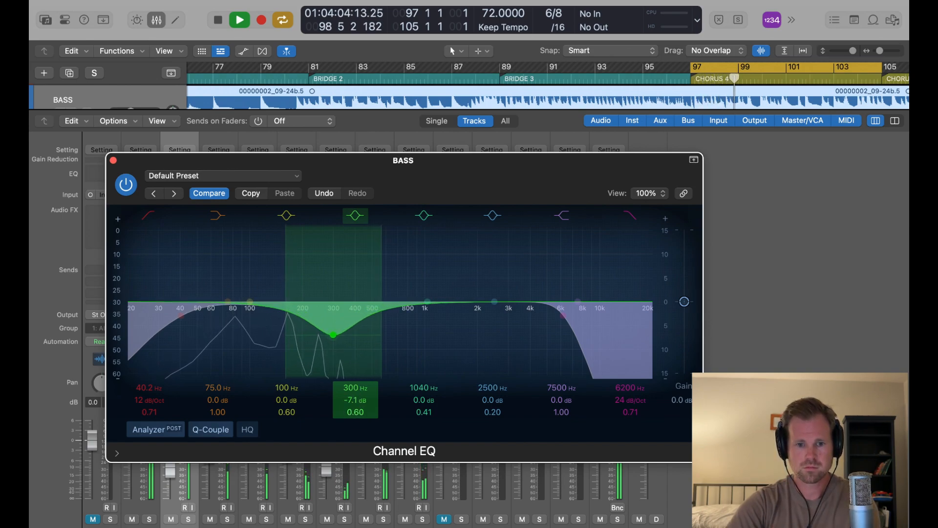
{"action": "left_click", "coordinate": [113, 161]}
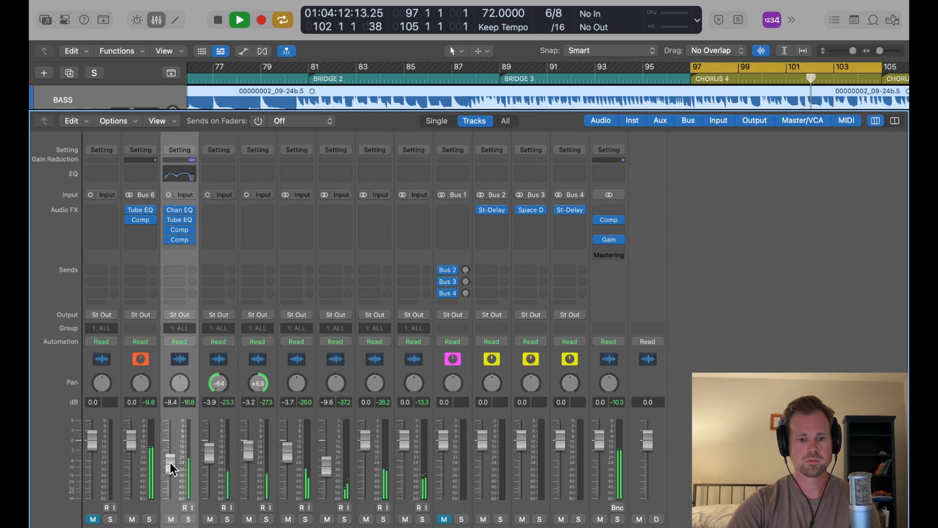
{"action": "key", "text": "space"}
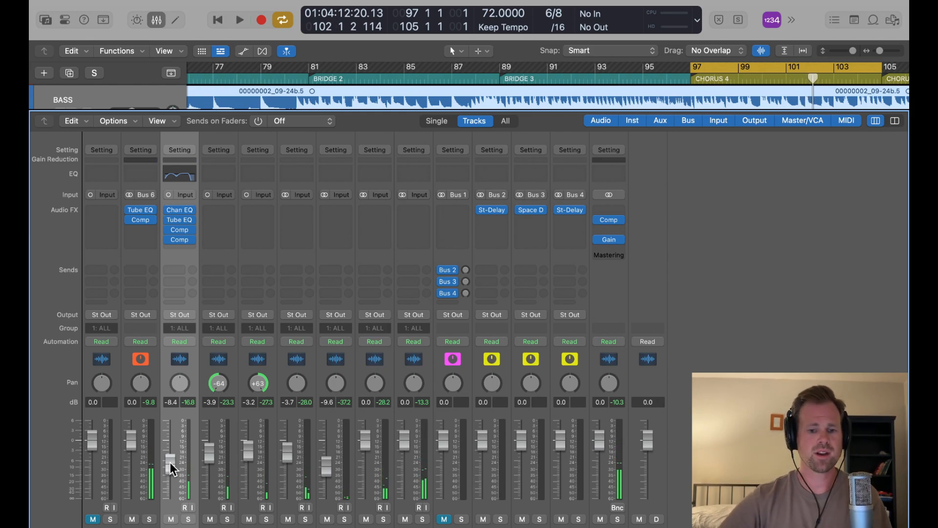
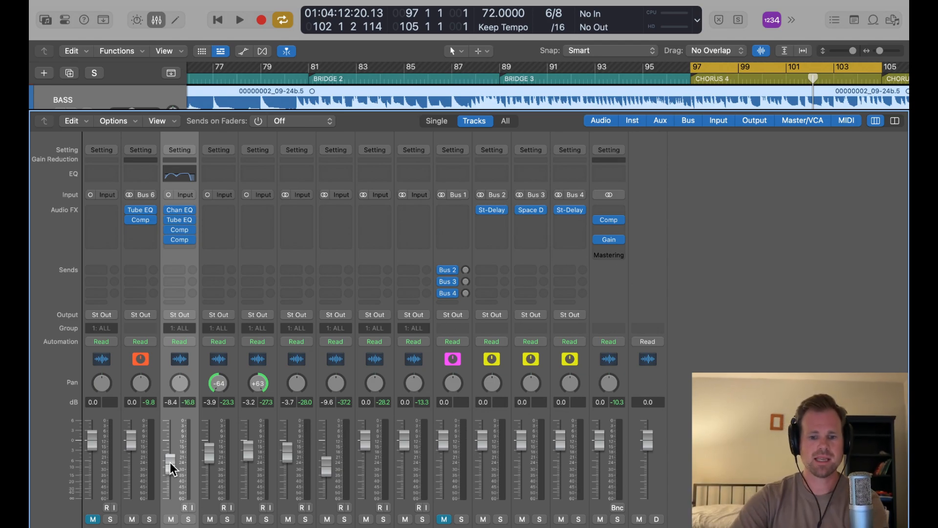
- Briefly solo the KEYS channel during playback and insert a stereo Channel EQ on it
{"action": "key", "text": "space"}
{"action": "left_click", "coordinate": [420, 520]}
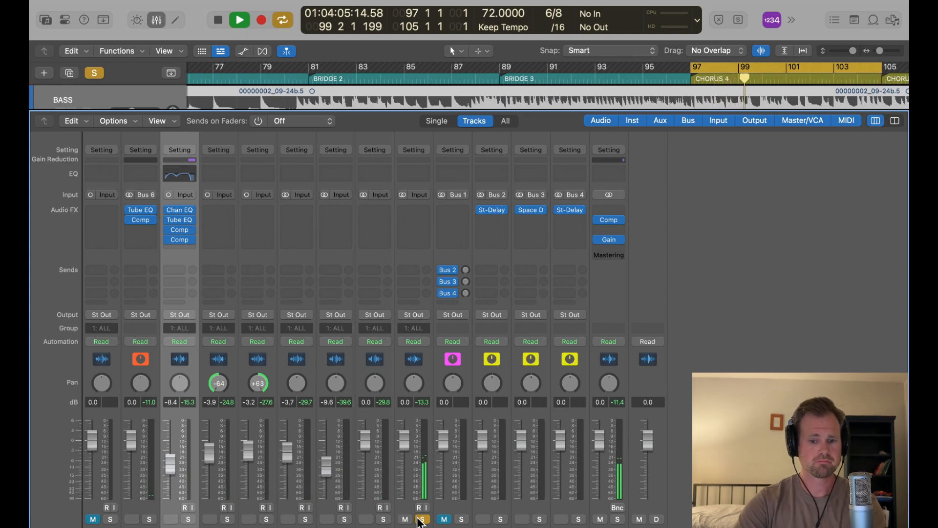
{"action": "left_click", "coordinate": [421, 519]}
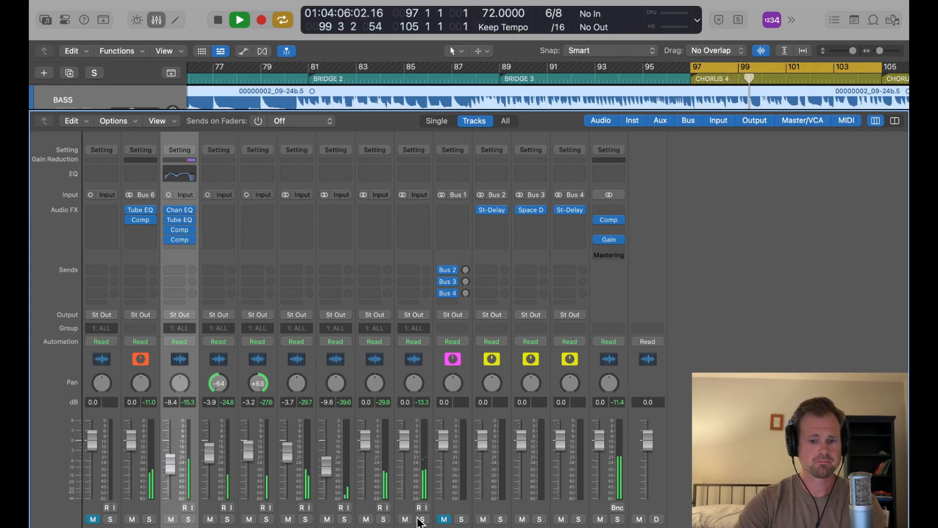
{"action": "left_click", "coordinate": [414, 219]}
{"action": "mouse_move", "coordinate": [431, 271]}
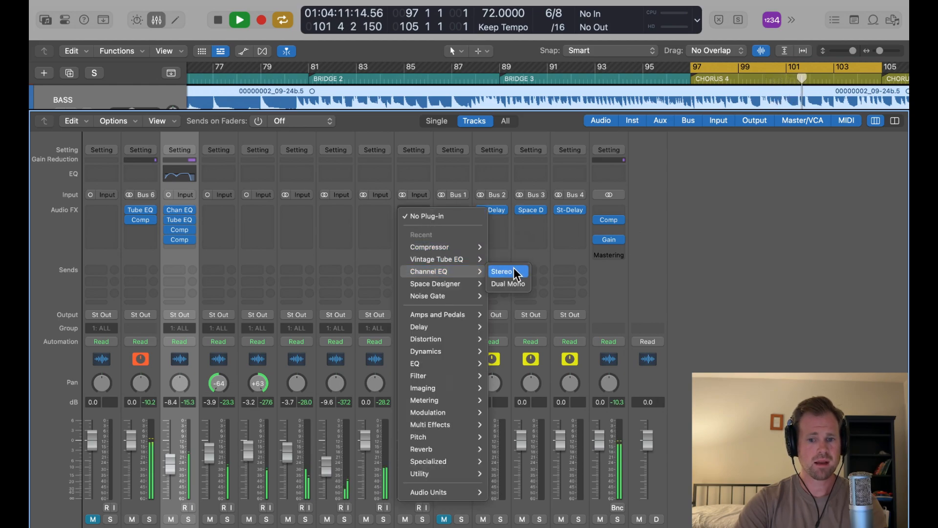
{"action": "left_click", "coordinate": [513, 270]}
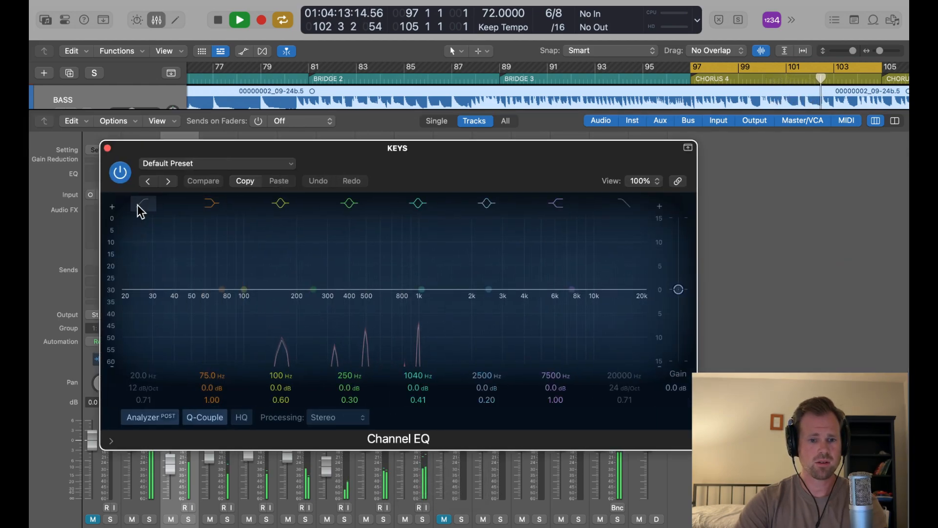
- Enable a low cut at 99 Hz in the KEYS EQ and boost the high shelf by 3.3 dB at 7650 Hz
{"action": "left_click", "coordinate": [140, 205]}
{"action": "left_click_drag", "start_coordinate": [142, 360], "coordinate": [259, 360]}
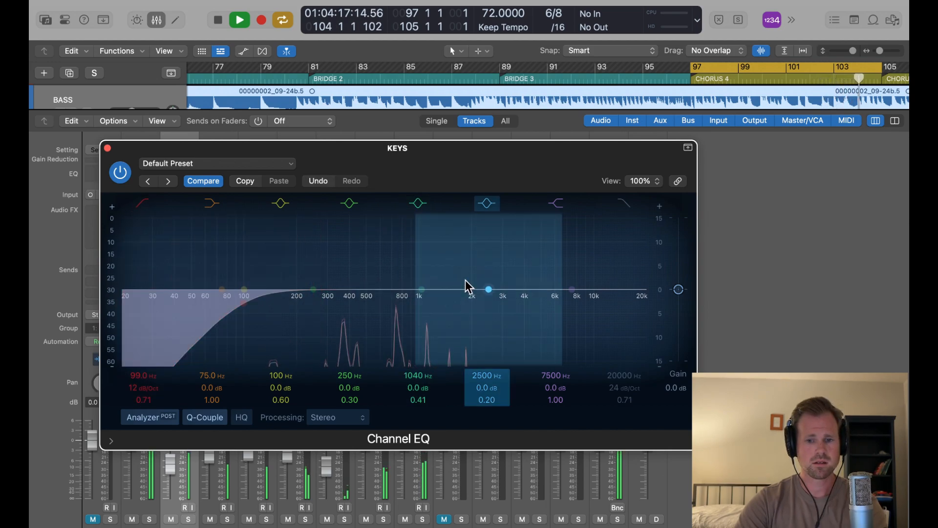
{"action": "left_click_drag", "start_coordinate": [575, 284], "coordinate": [576, 268]}
{"action": "key", "text": "space"}
{"action": "key", "text": "space"}
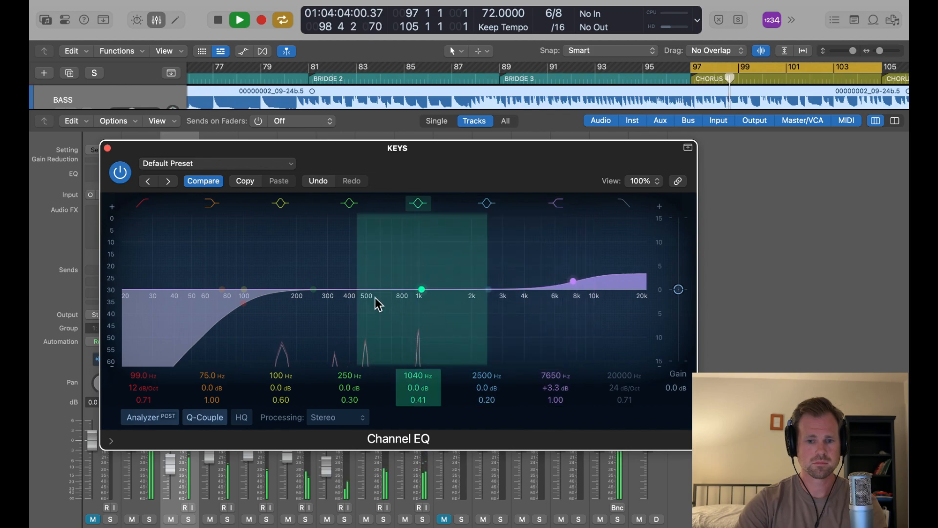
- Boost the KEYS EQ midrange band by 2.0 dB at 865 Hz with Q 0.79 while CHORUS 4 plays
{"action": "left_click_drag", "start_coordinate": [422, 288], "coordinate": [423, 277]}
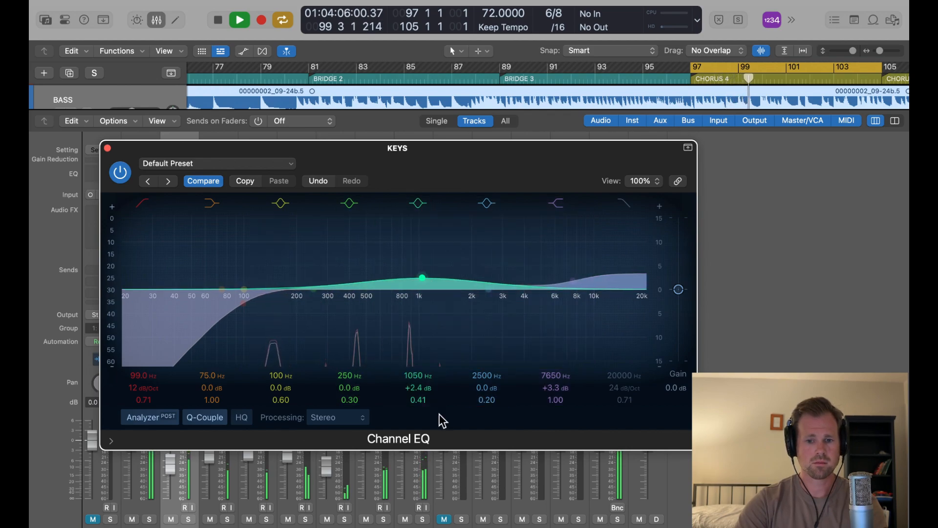
{"action": "left_click_drag", "start_coordinate": [419, 400], "coordinate": [420, 391]}
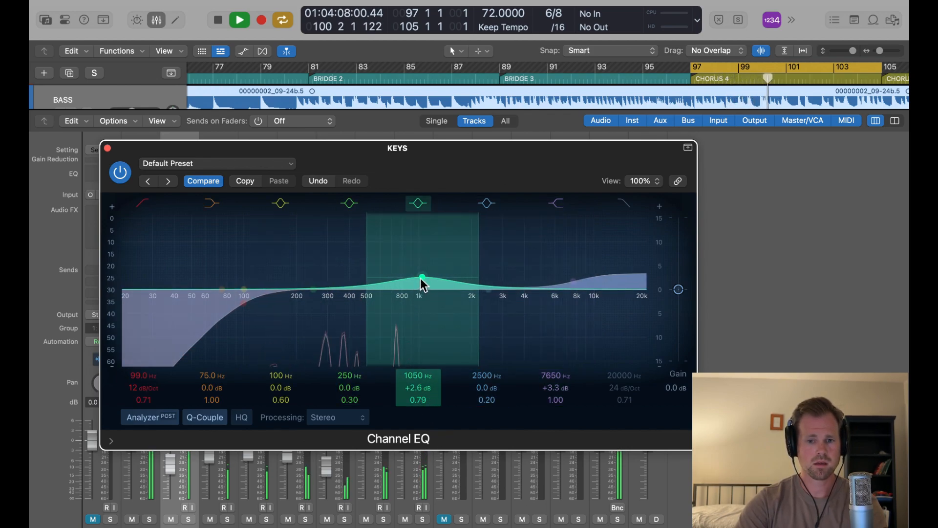
{"action": "mouse_move", "coordinate": [420, 278]}
{"action": "left_mouse_down"}
{"action": "mouse_move", "coordinate": [408, 269]}
{"action": "mouse_move", "coordinate": [408, 278]}
{"action": "left_mouse_up"}
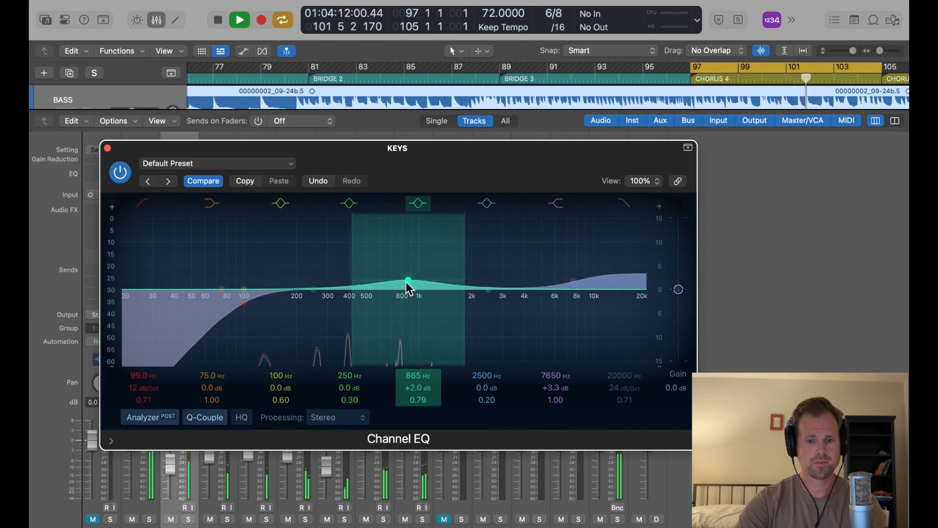
{"action": "left_click", "coordinate": [107, 148]}
{"action": "key", "text": "space"}
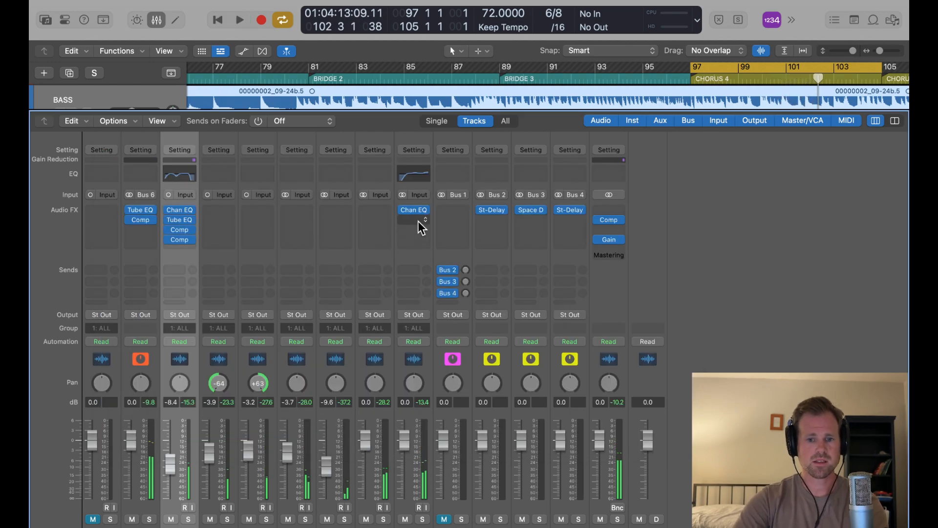
- Insert a stereo Compressor after the Channel EQ on KEYS and start playback with its window in view
{"action": "left_click", "coordinate": [418, 221]}
{"action": "mouse_move", "coordinate": [440, 269]}
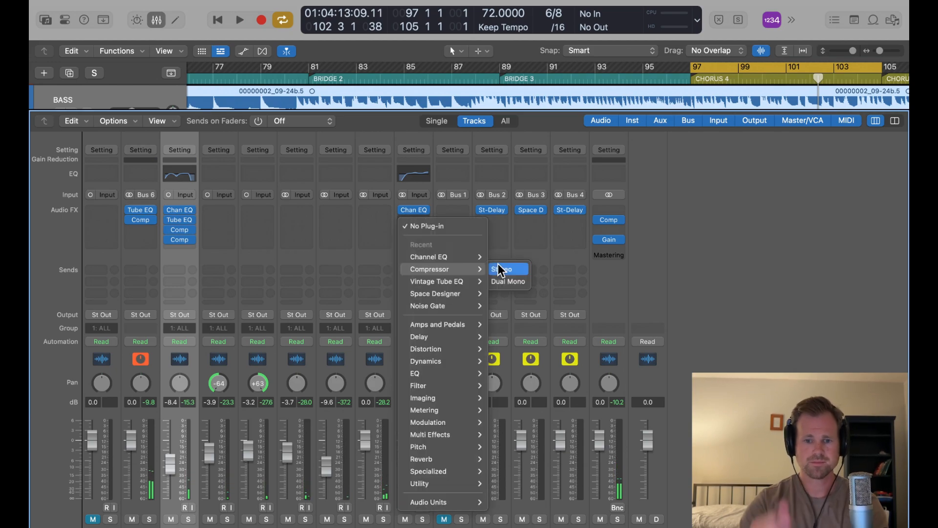
{"action": "left_click", "coordinate": [501, 268]}
{"action": "key", "text": "space"}
{"action": "left_click_drag", "start_coordinate": [572, 98], "coordinate": [466, 97]}
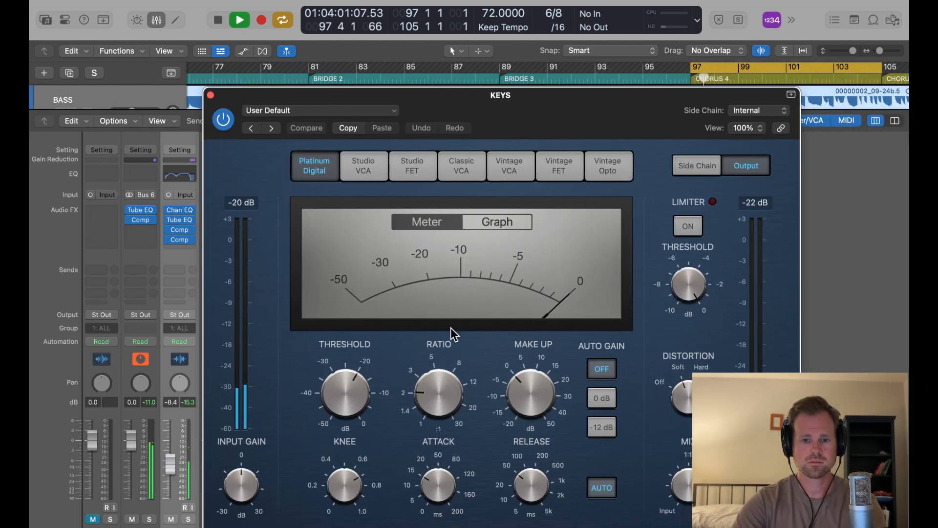
- Lower the KEYS compressor's threshold to about -25 dB and turn off its automatic release
{"action": "left_click_drag", "start_coordinate": [362, 392], "coordinate": [363, 411]}
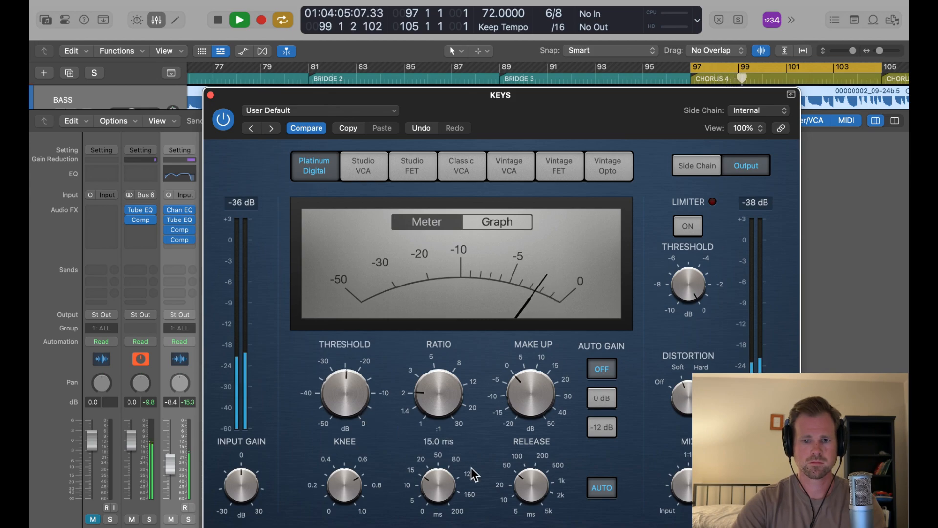
{"action": "left_click", "coordinate": [609, 489]}
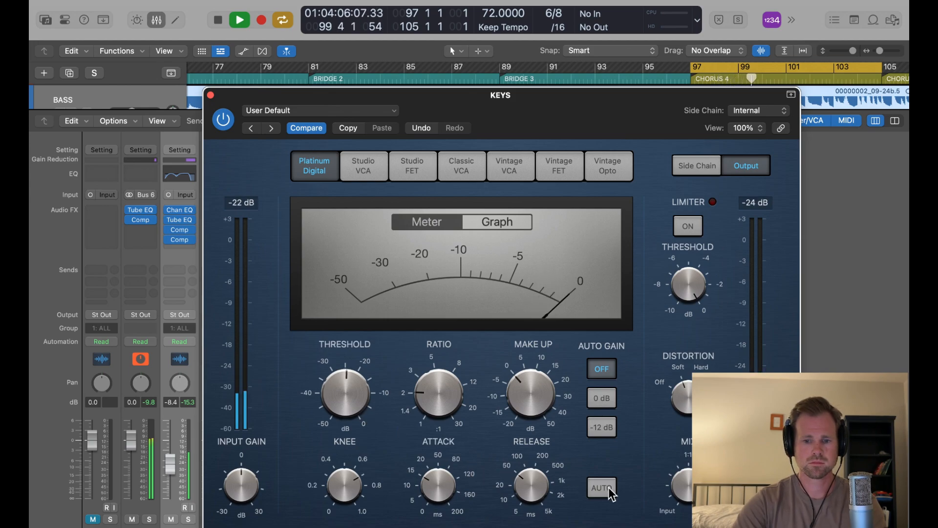
{"action": "left_click", "coordinate": [211, 94]}
{"action": "key", "text": "space"}
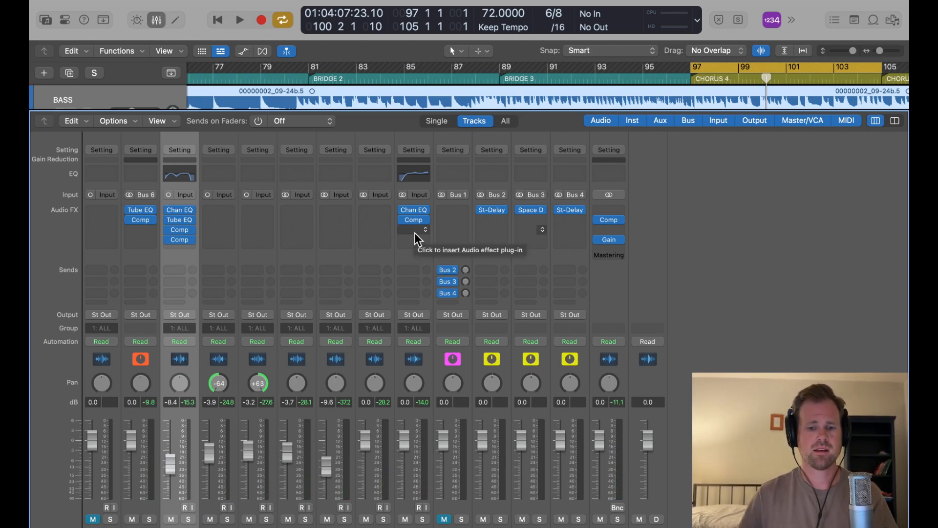
- Audition the TRACKS channel soloed against the full mix in CHORUS 4
{"action": "key", "text": "space"}
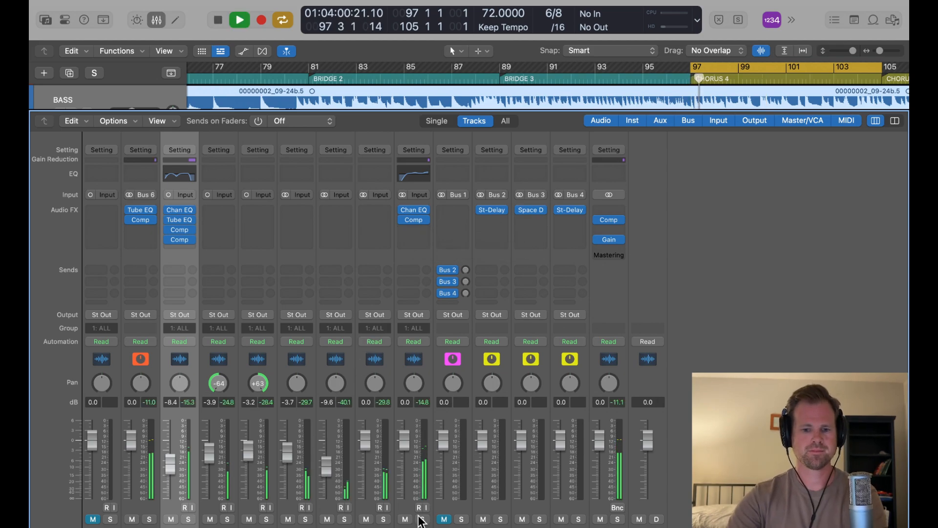
{"action": "left_click", "coordinate": [385, 519]}
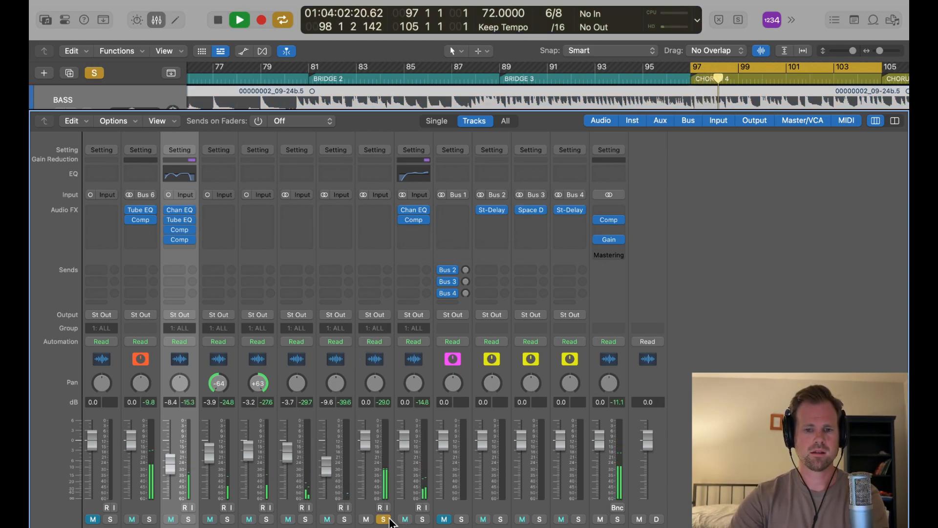
{"action": "left_click", "coordinate": [389, 520]}
{"action": "key", "text": "space"}
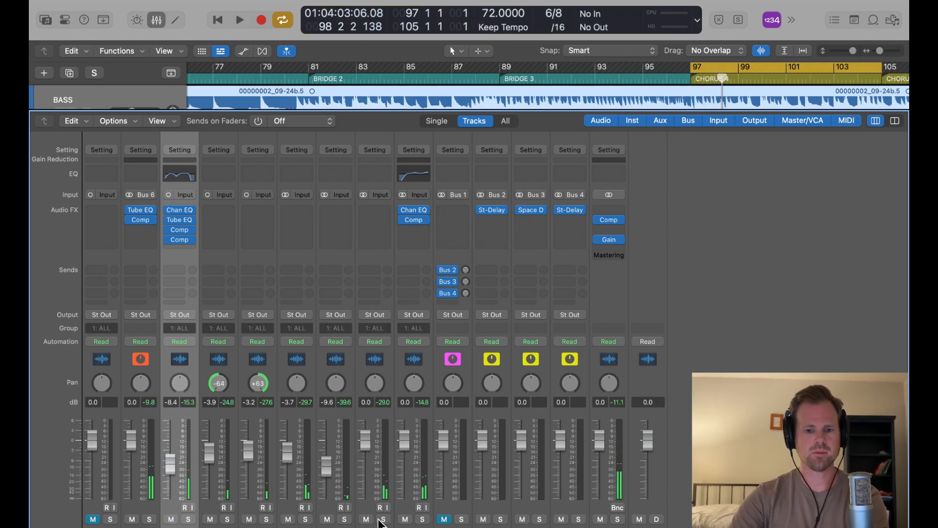
- Solo EG 1 and EG 2 during playback and balance their faders at -2.9 dB and -4.0 dB
{"action": "key", "text": "space"}
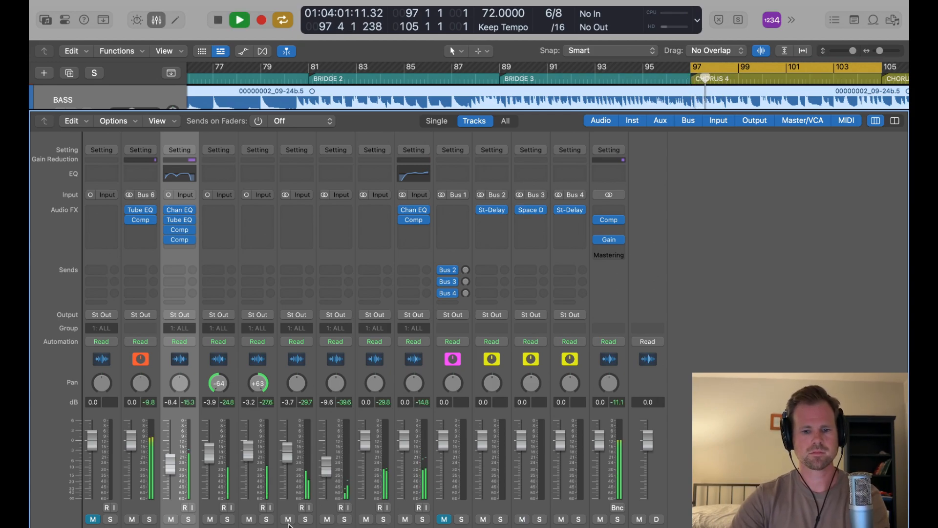
{"action": "left_click", "coordinate": [305, 519]}
{"action": "left_click", "coordinate": [344, 519]}
{"action": "left_click", "coordinate": [383, 519]}
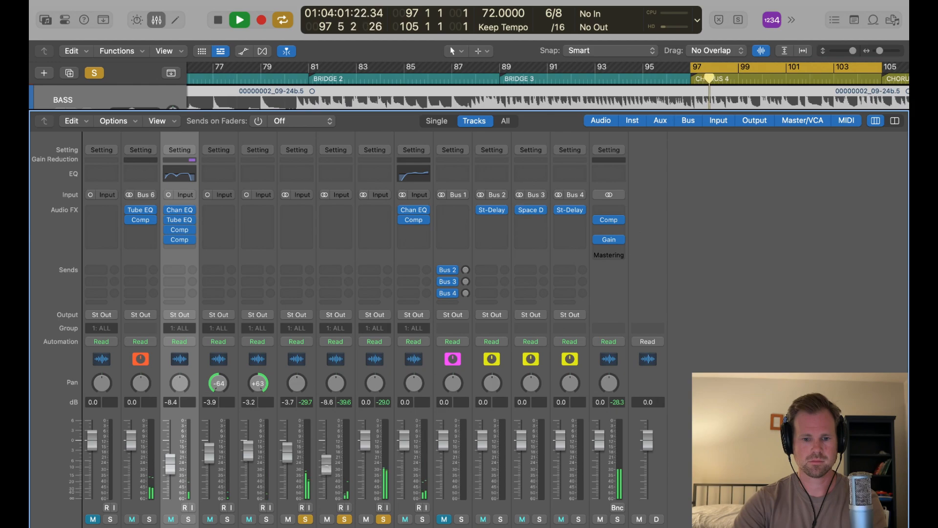
{"action": "left_click", "coordinate": [383, 518]}
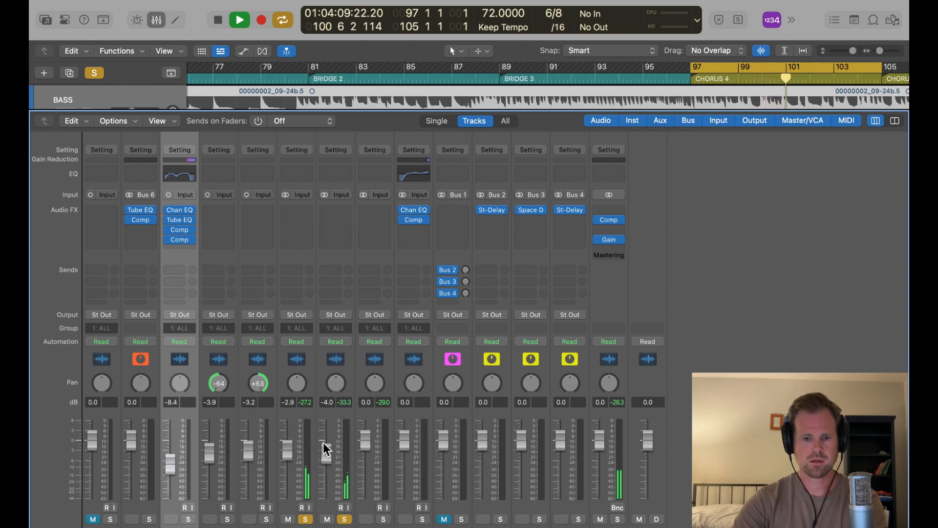
{"action": "key", "text": "space"}
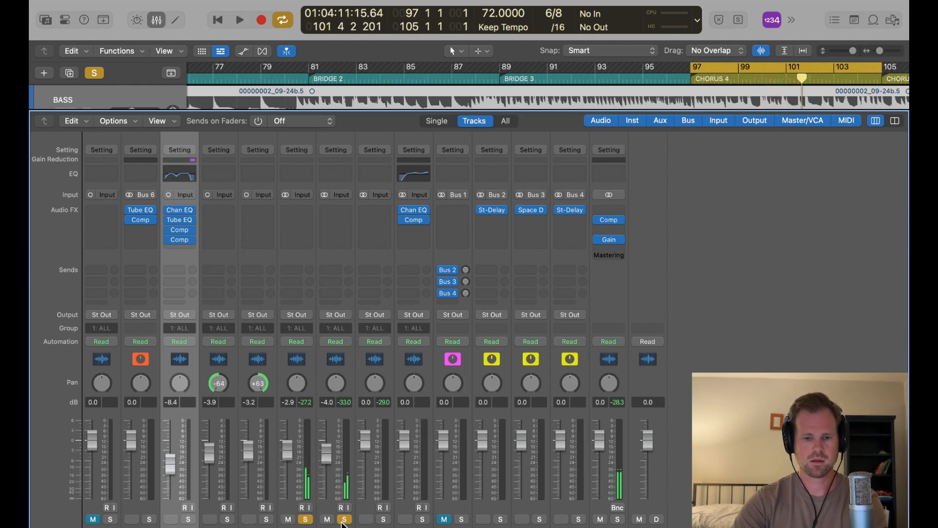
- Unsolo both electric guitars and, in the full mix, raise EG 1 to -0.7 dB and lower BASS to -11.0 dB
{"action": "left_click", "coordinate": [337, 526]}
{"action": "left_click", "coordinate": [297, 527]}
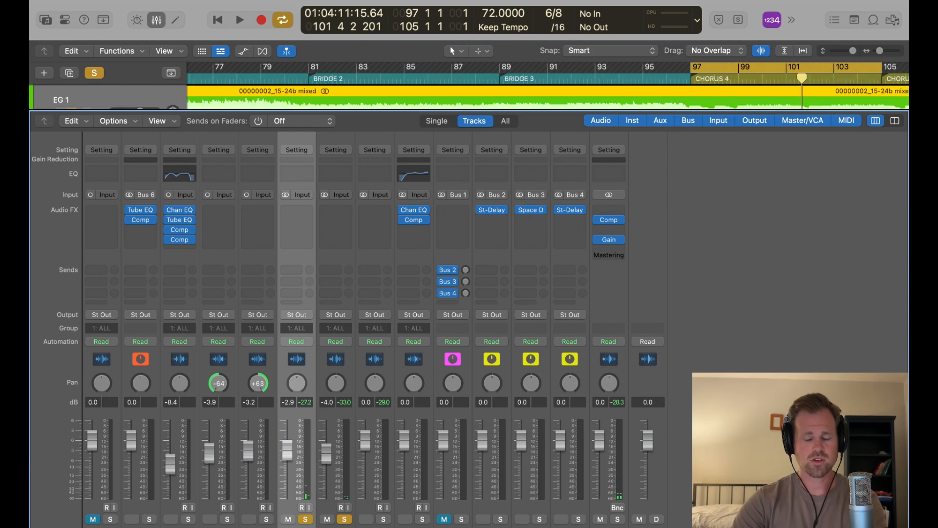
{"action": "key", "text": "x"}
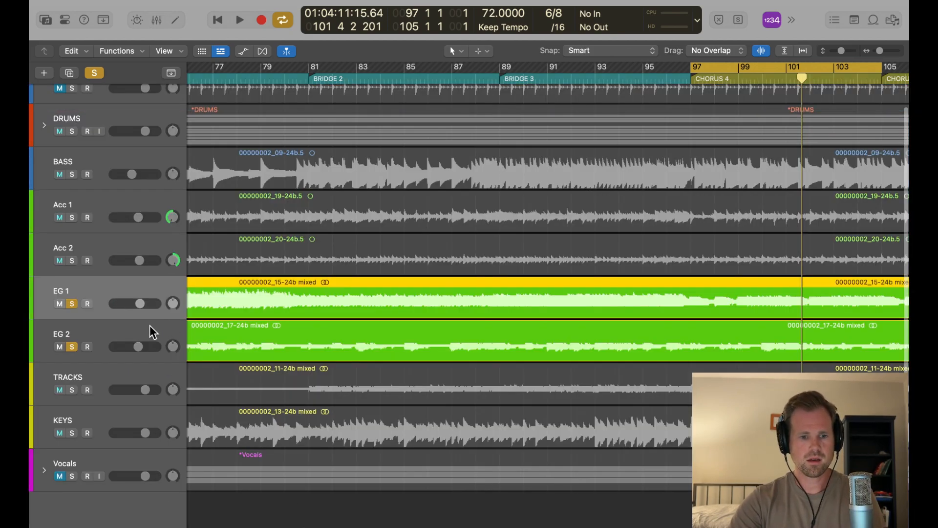
{"action": "key", "text": "x"}
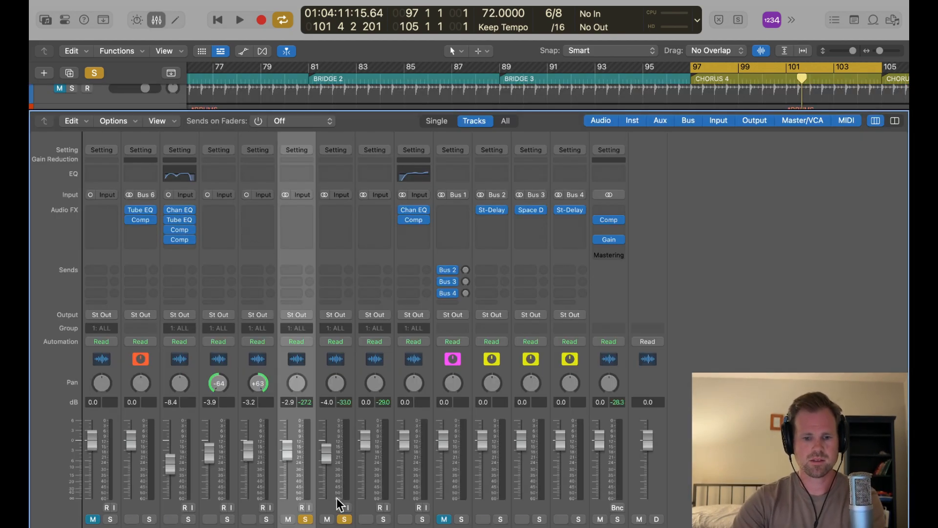
{"action": "key", "text": "space"}
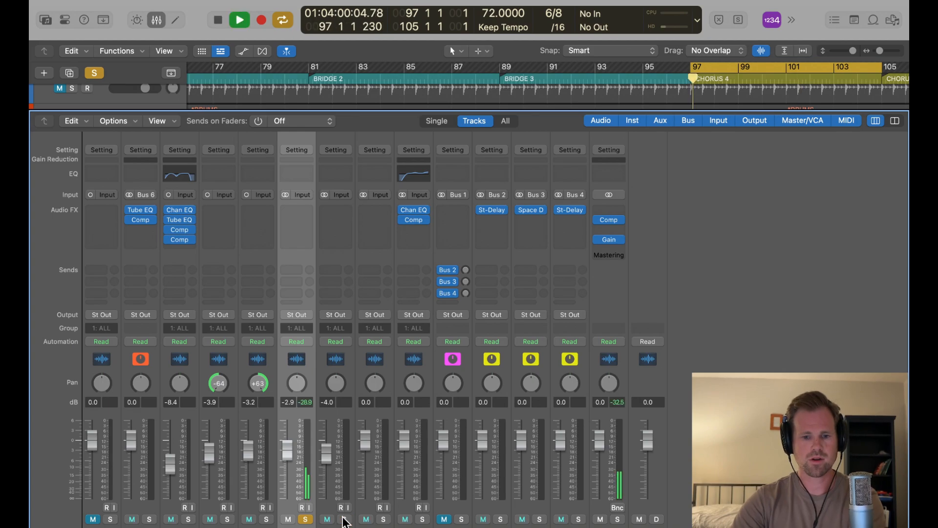
{"action": "left_click", "coordinate": [307, 519]}
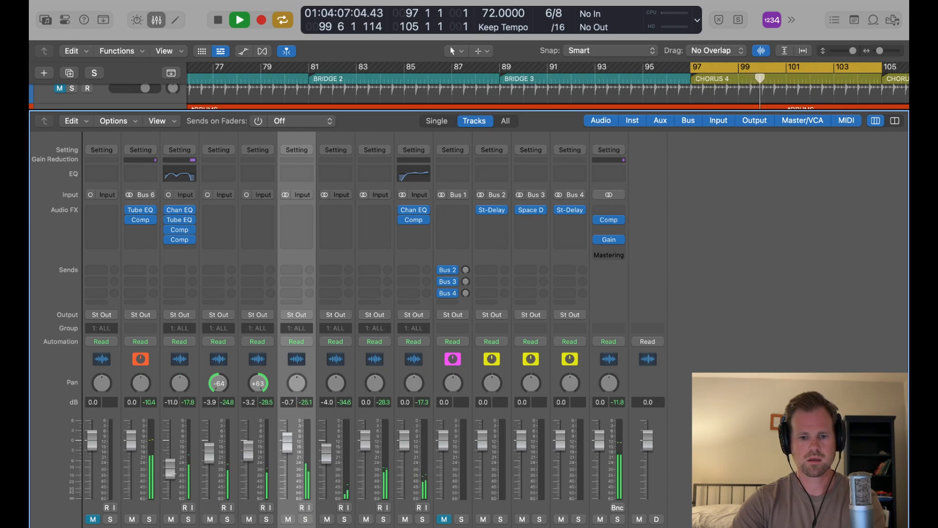
- Insert a stereo Channel EQ on the EG 1 channel and add a low cut at 61 Hz with a 12 dB/Oct slope
{"action": "key", "text": "space"}
{"action": "left_click", "coordinate": [304, 214]}
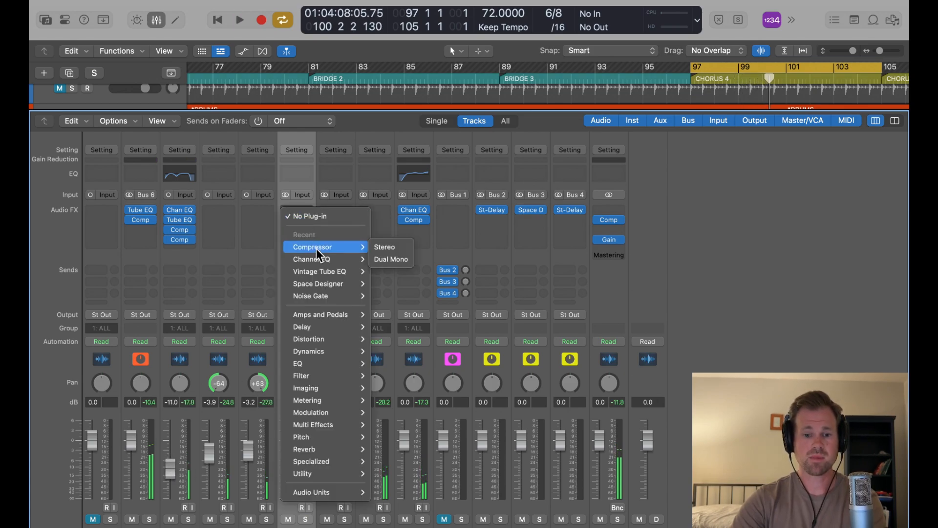
{"action": "left_click", "coordinate": [383, 258]}
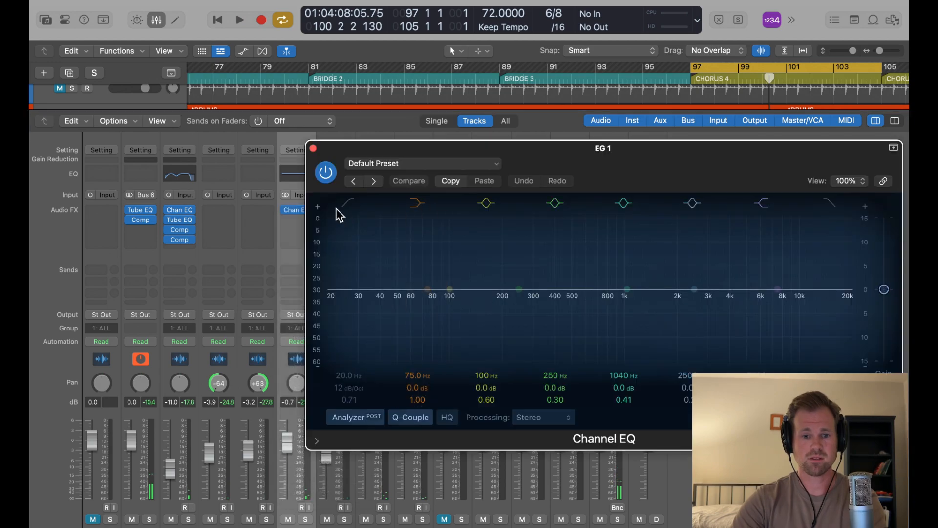
{"action": "left_click_drag", "start_coordinate": [336, 303], "coordinate": [412, 303]}
{"action": "left_click_drag", "start_coordinate": [723, 167], "coordinate": [602, 167]}
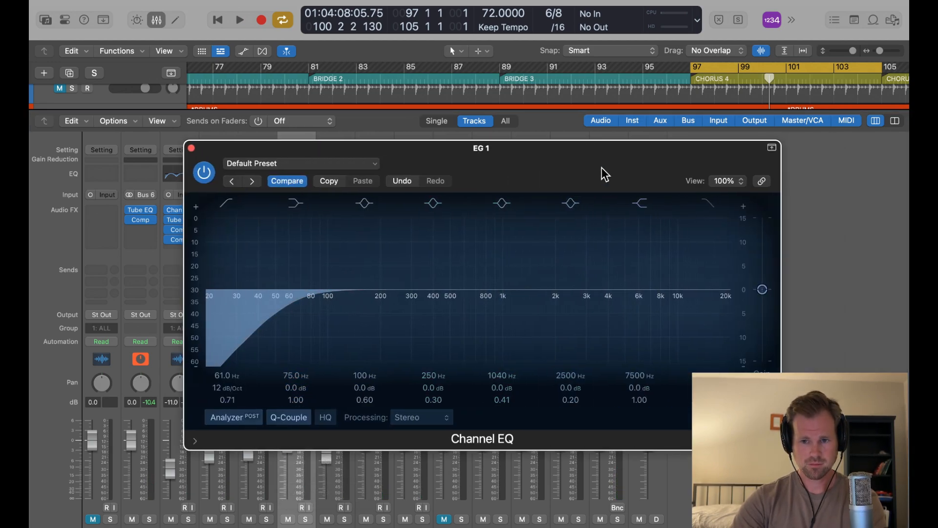
- Enable EG 1's high cut, lower it to about 6 kHz, check it in the full mix, and close the EQ
{"action": "left_click", "coordinate": [702, 208]}
{"action": "mouse_move", "coordinate": [709, 387]}
{"action": "left_mouse_down"}
{"action": "mouse_move", "coordinate": [708, 403]}
{"action": "mouse_move", "coordinate": [708, 395]}
{"action": "left_mouse_up"}
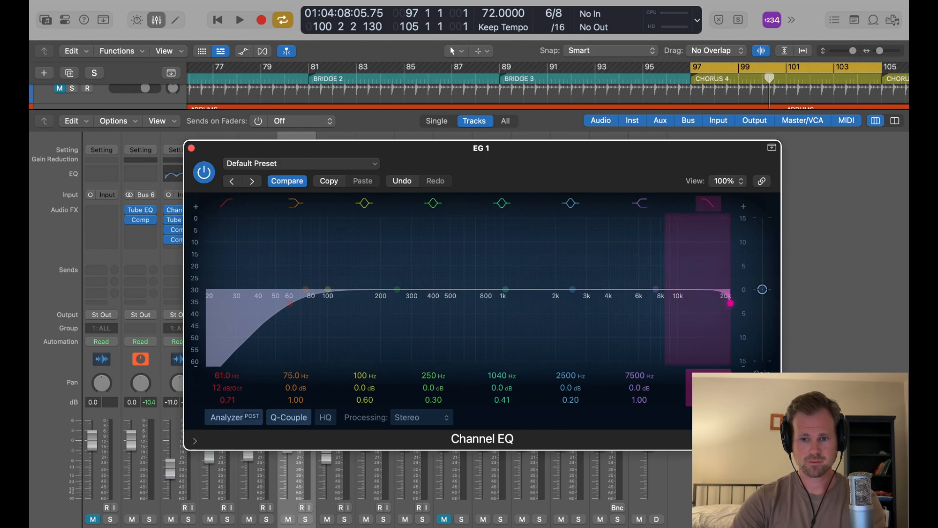
{"action": "left_click_drag", "start_coordinate": [730, 303], "coordinate": [641, 302]}
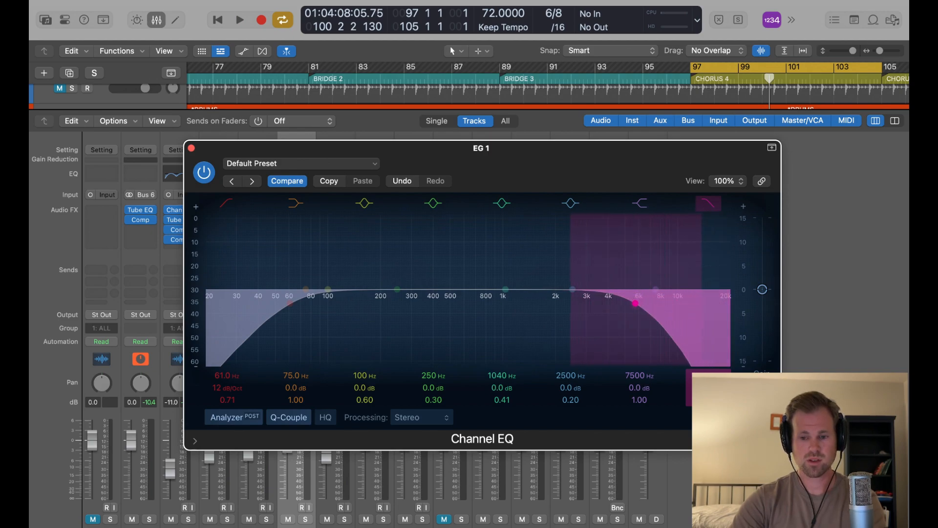
{"action": "key", "text": "space"}
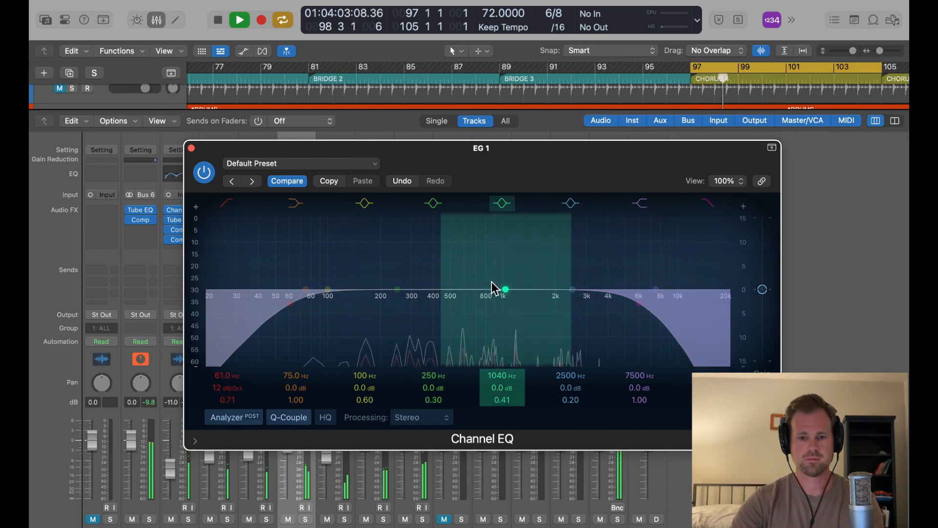
{"action": "left_click", "coordinate": [191, 148]}
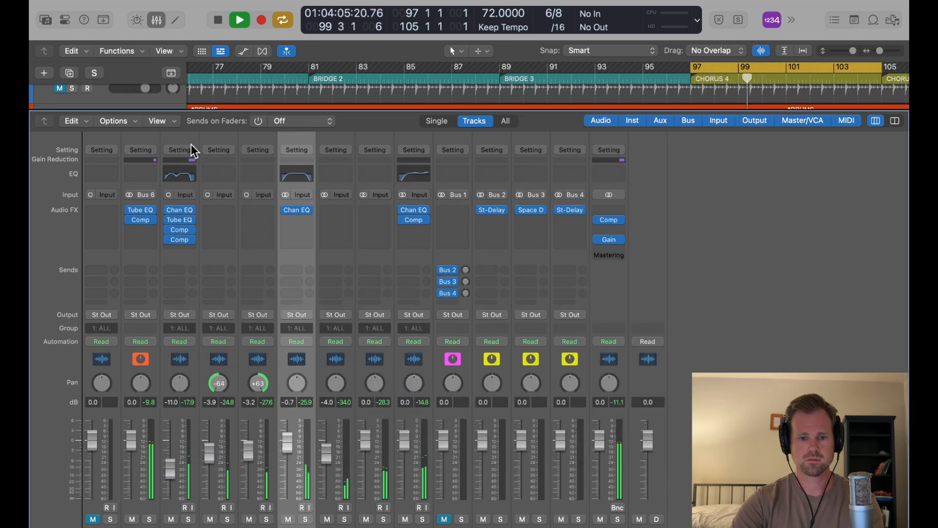
- Insert a Vintage Console EQ in the second effect slot of the EG 1 channel, below its Channel EQ
{"action": "left_click", "coordinate": [288, 221]}
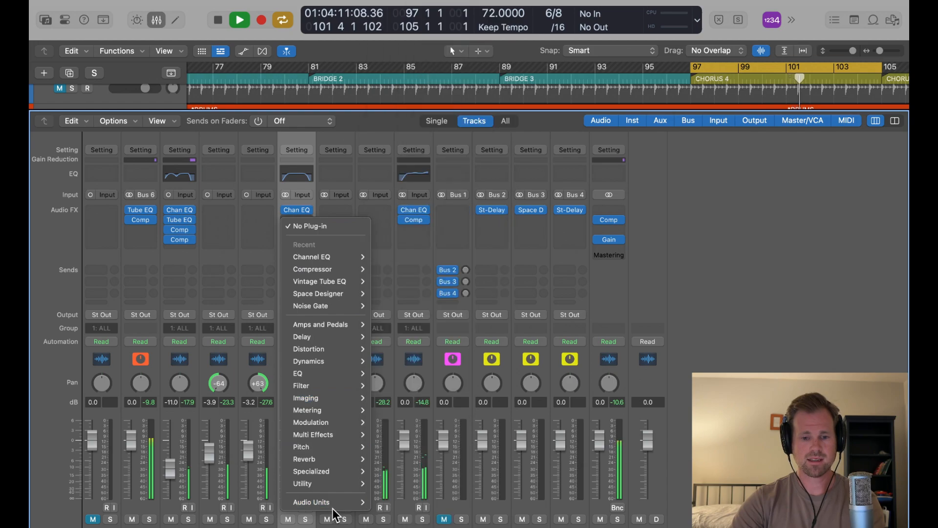
{"action": "mouse_move", "coordinate": [326, 373]}
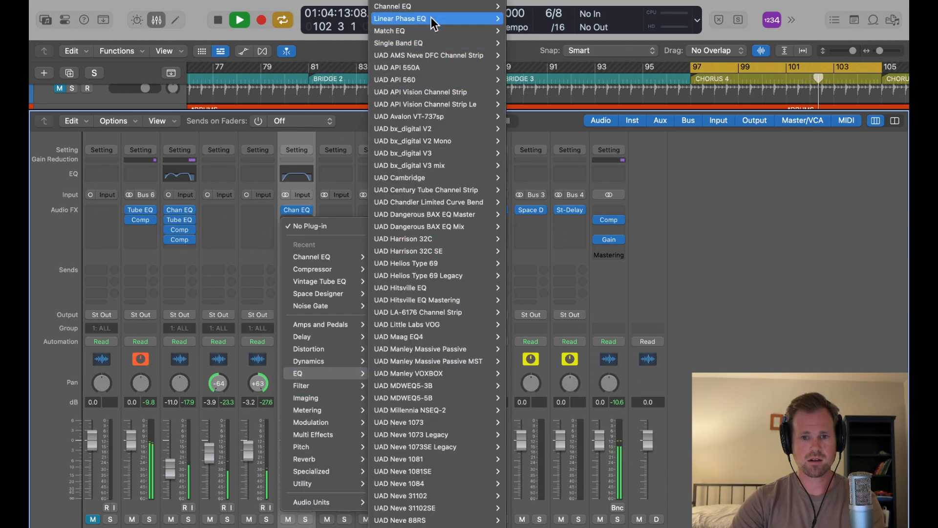
{"action": "mouse_move", "coordinate": [434, 32]}
{"action": "scroll", "coordinate": [449, 342], "scroll_direction": "down", "scroll_amount": 6}
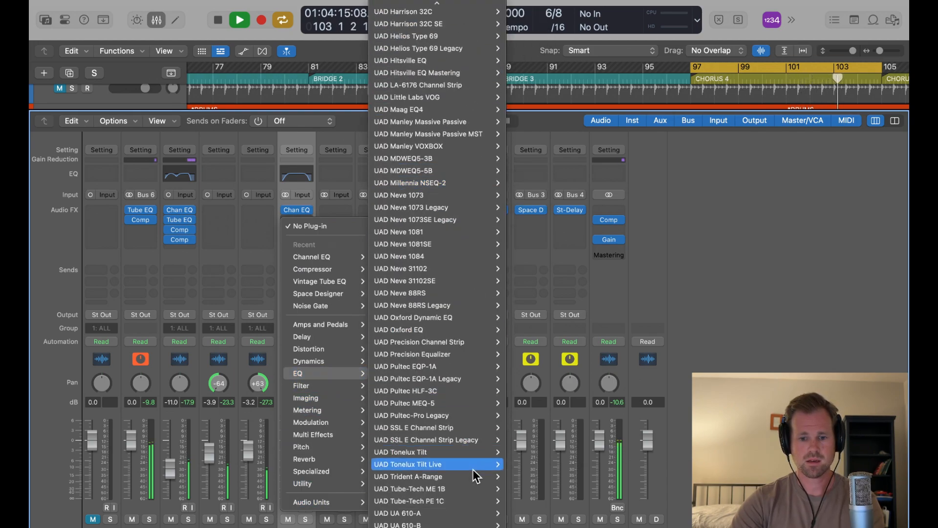
{"action": "mouse_move", "coordinate": [440, 527]}
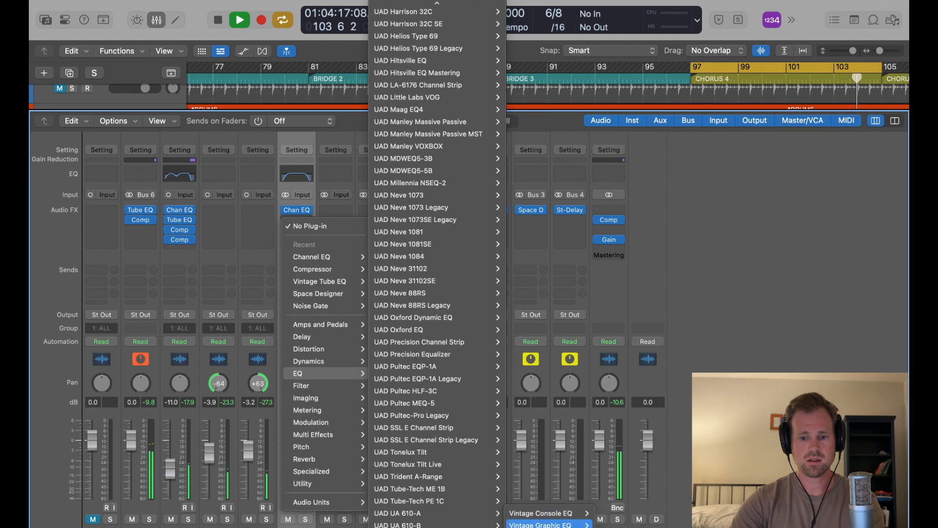
{"action": "left_click", "coordinate": [575, 517]}
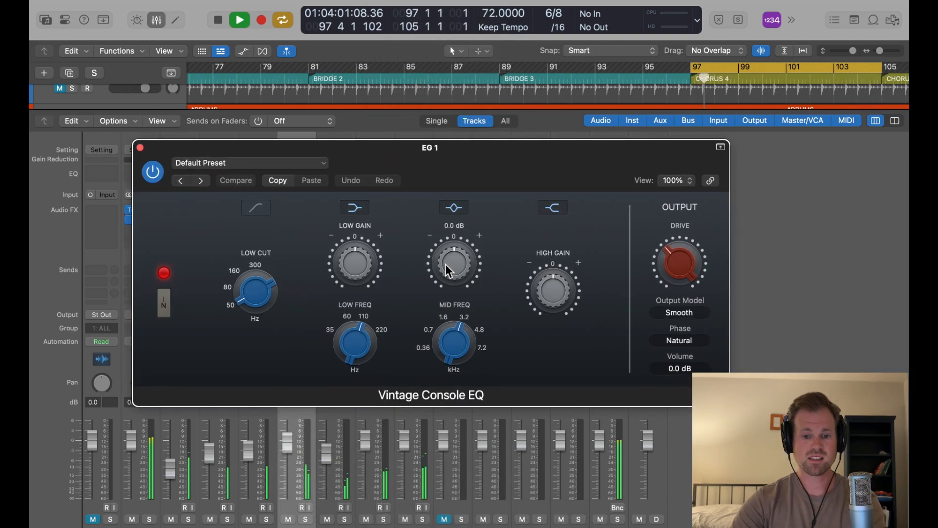
- Boost the low gain on EG 1's Vintage Console EQ and tune the low frequency to just below 110 Hz
{"action": "left_click_drag", "start_coordinate": [356, 279], "coordinate": [356, 153]}
{"action": "mouse_move", "coordinate": [353, 339]}
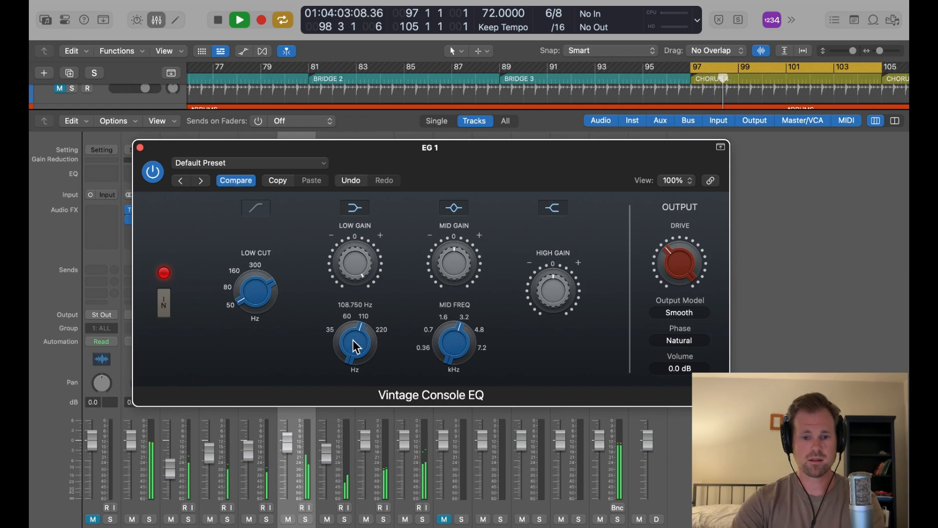
{"action": "left_click_drag", "start_coordinate": [354, 350], "coordinate": [353, 352]}
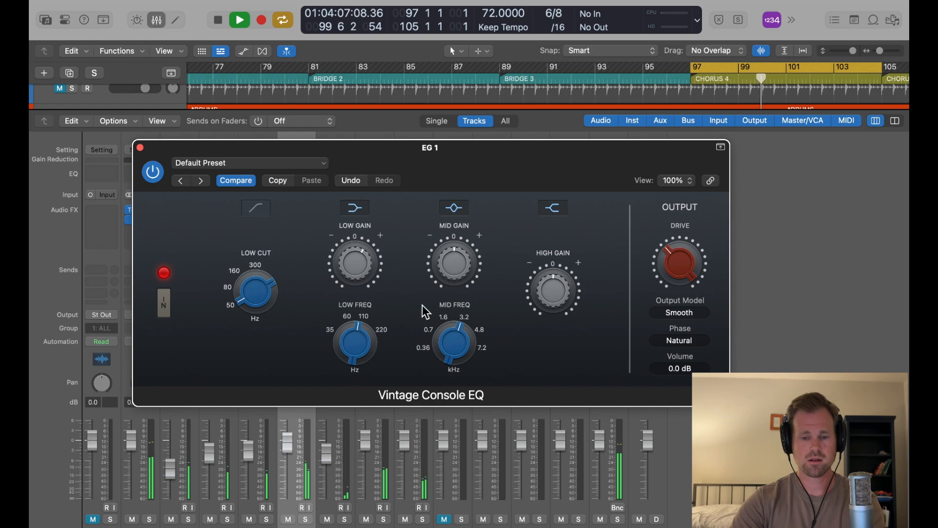
- Boost EG 1's mid band by about 1.9 dB at 1.150 kHz and engage the low cut at 112 Hz
{"action": "left_click_drag", "start_coordinate": [454, 264], "coordinate": [453, 230]}
{"action": "mouse_move", "coordinate": [451, 367]}
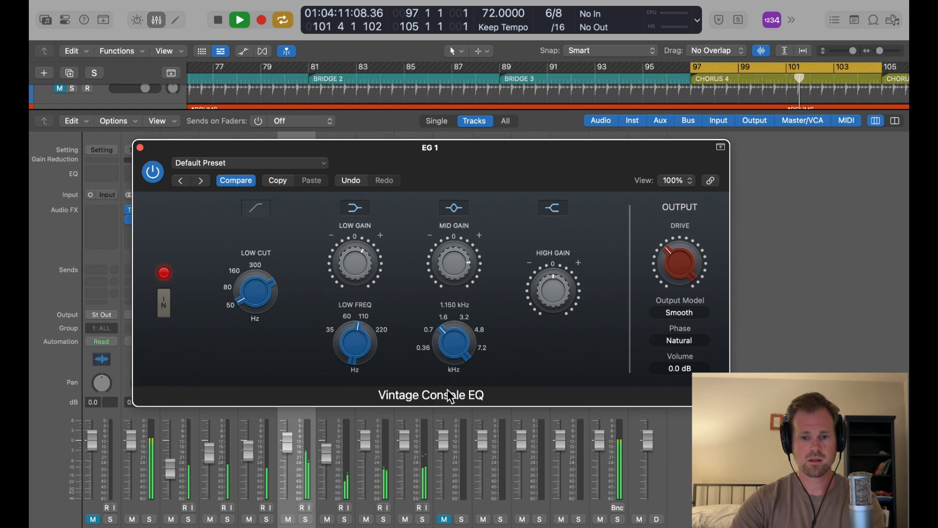
{"action": "mouse_move", "coordinate": [457, 268]}
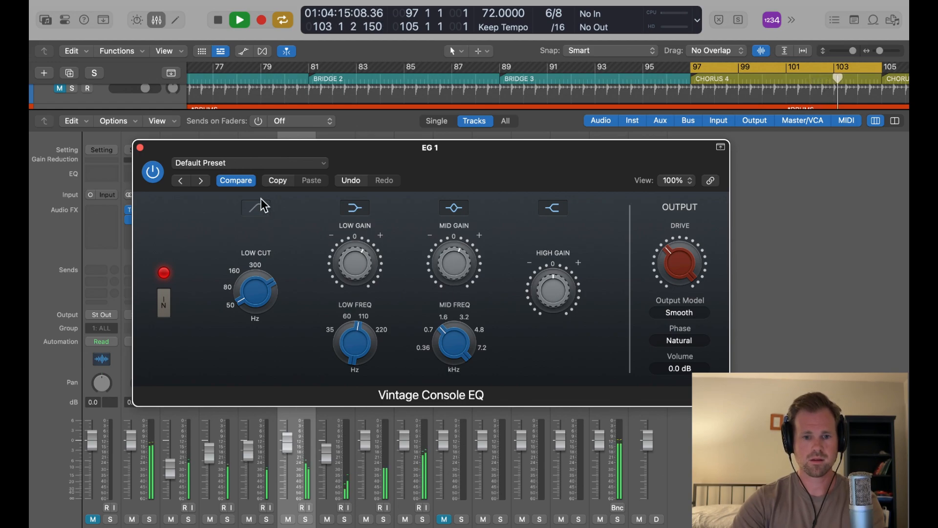
{"action": "left_click_drag", "start_coordinate": [263, 302], "coordinate": [263, 265]}
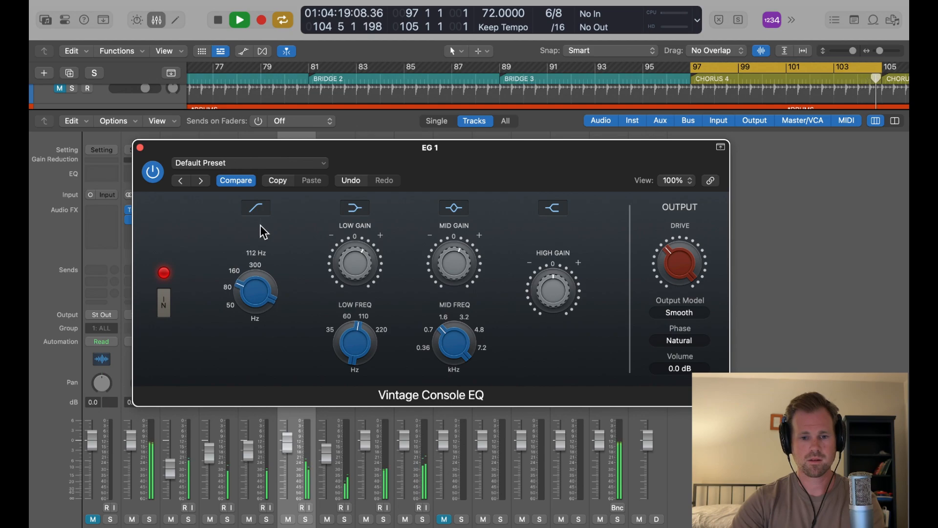
{"action": "left_click", "coordinate": [139, 147]}
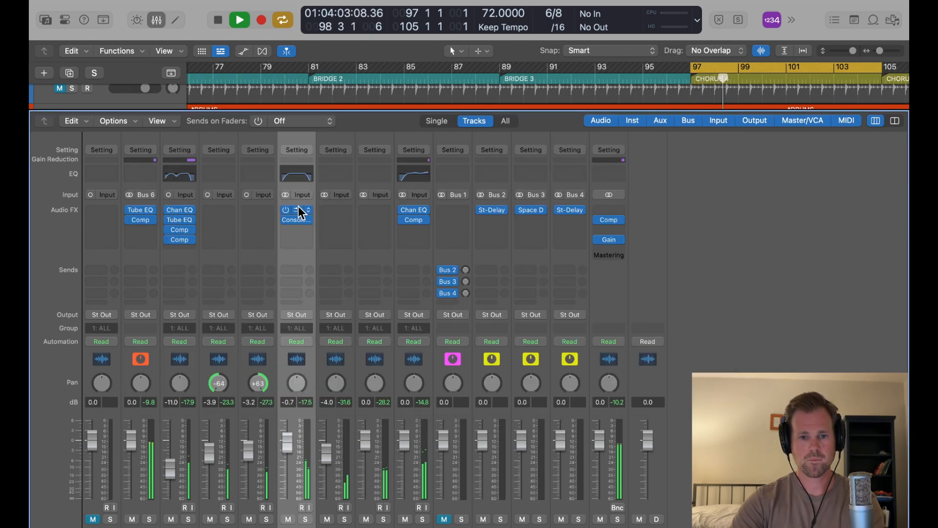
- Reopen EG 1's Vintage Console EQ, raise the low gain slightly and set the mid gain to 3.0 dB
{"action": "left_click", "coordinate": [296, 219]}
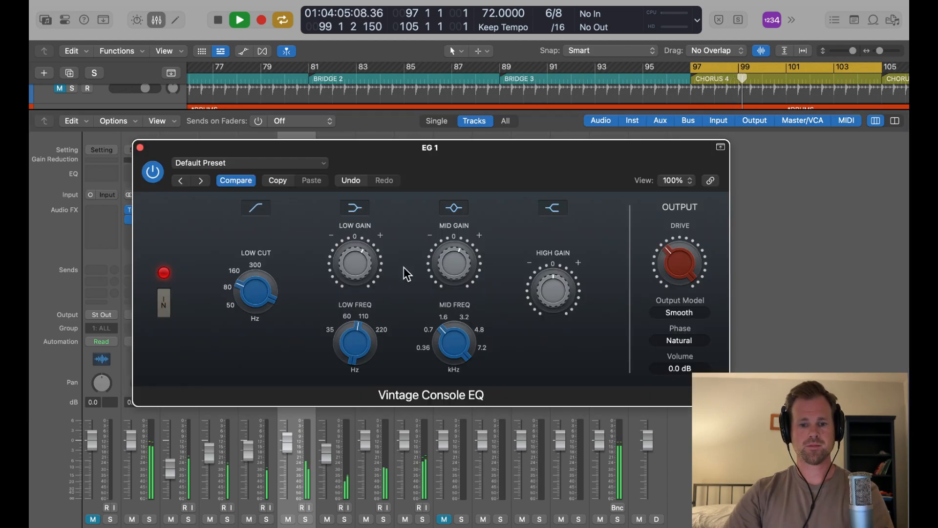
{"action": "left_click_drag", "start_coordinate": [358, 280], "coordinate": [357, 263]}
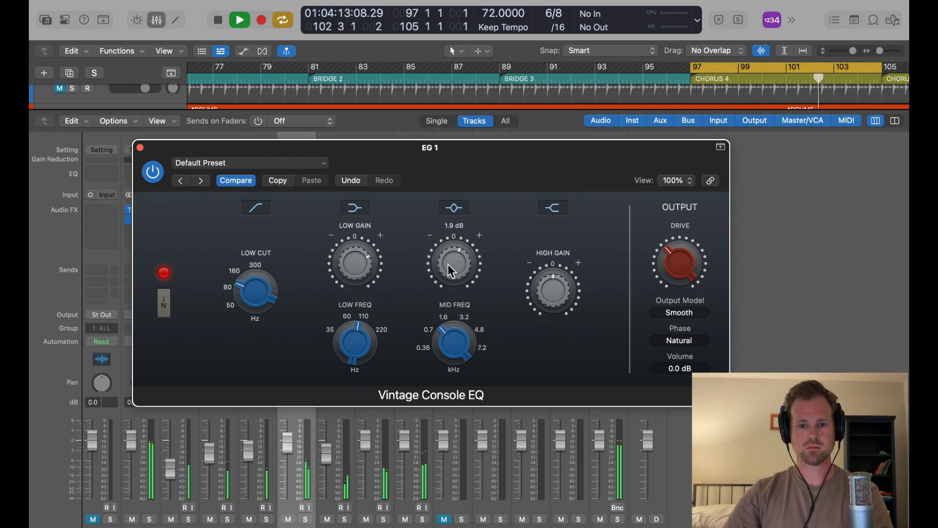
{"action": "left_click_drag", "start_coordinate": [448, 263], "coordinate": [450, 259]}
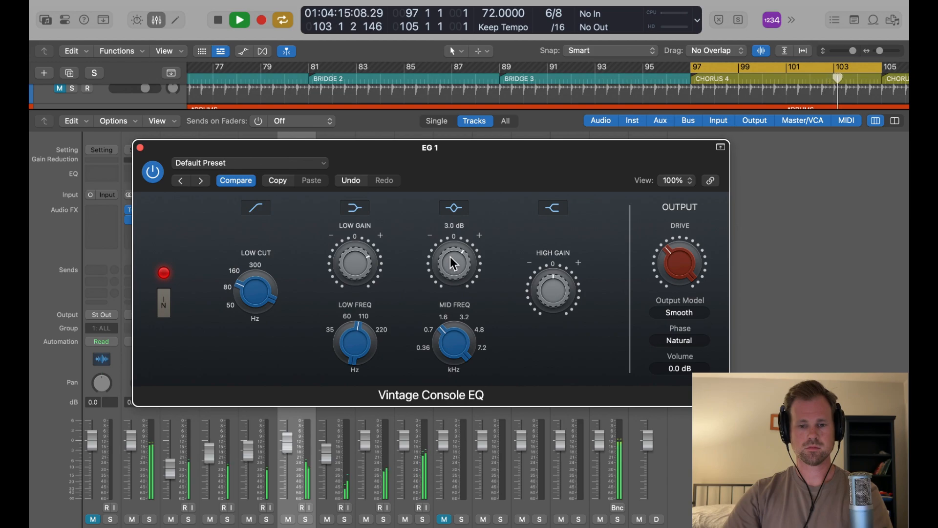
{"action": "left_click", "coordinate": [140, 147]}
- Restart playback and reset the EG 2 channel fader to 0.0 dB
{"action": "key", "text": "space"}
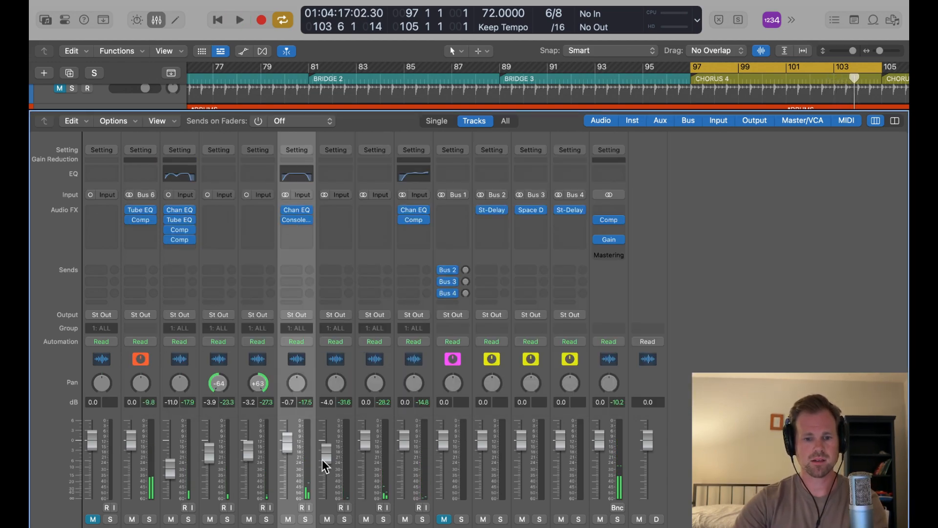
{"action": "key", "text": "space"}
{"action": "left_click_drag", "start_coordinate": [322, 459], "coordinate": [323, 457]}
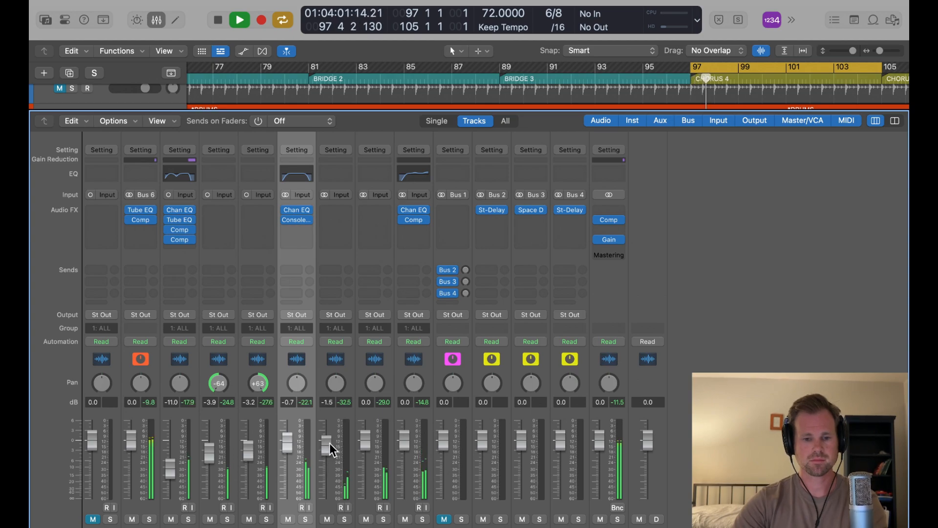
{"action": "left_click", "coordinate": [329, 442], "text": "alt"}
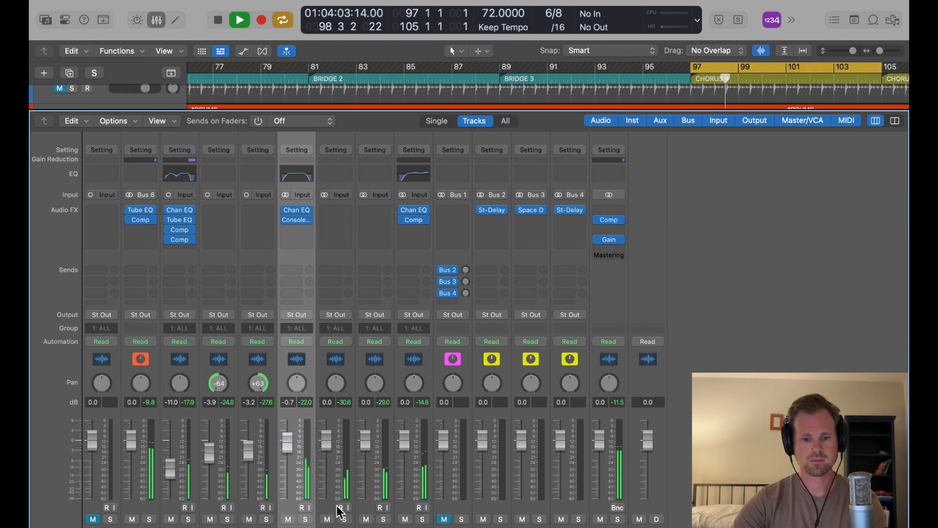
- Listen to EG 2 in solo, lower the EG 1 fader to -4.6 dB and release the solo
{"action": "left_click", "coordinate": [344, 519]}
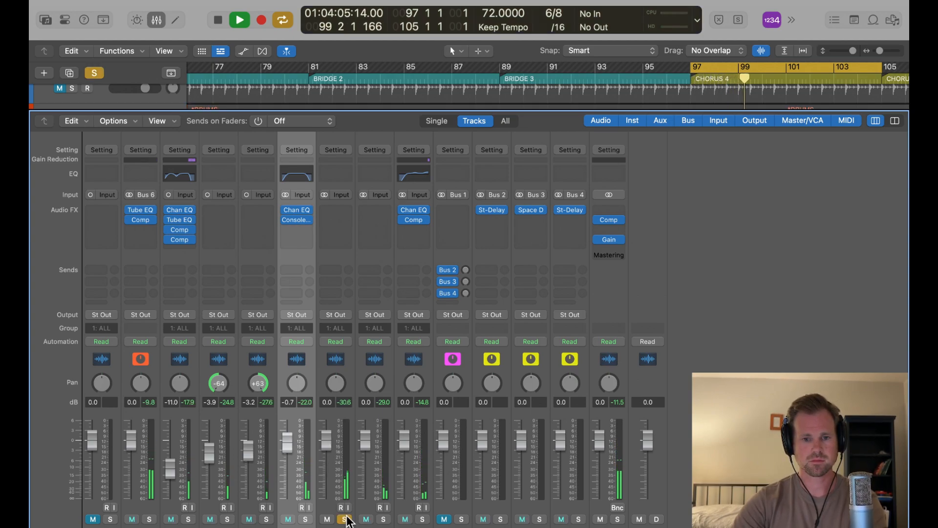
{"action": "left_click_drag", "start_coordinate": [288, 443], "coordinate": [285, 450]}
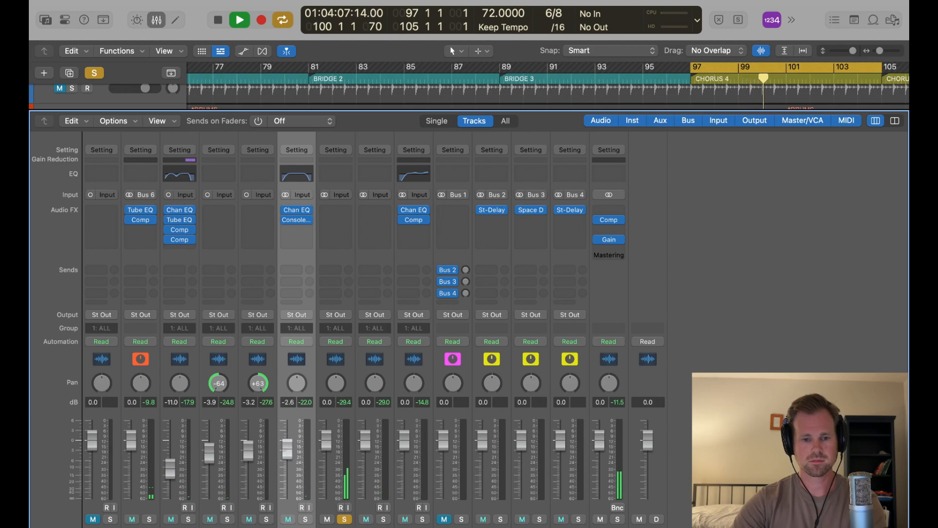
{"action": "left_click", "coordinate": [346, 520]}
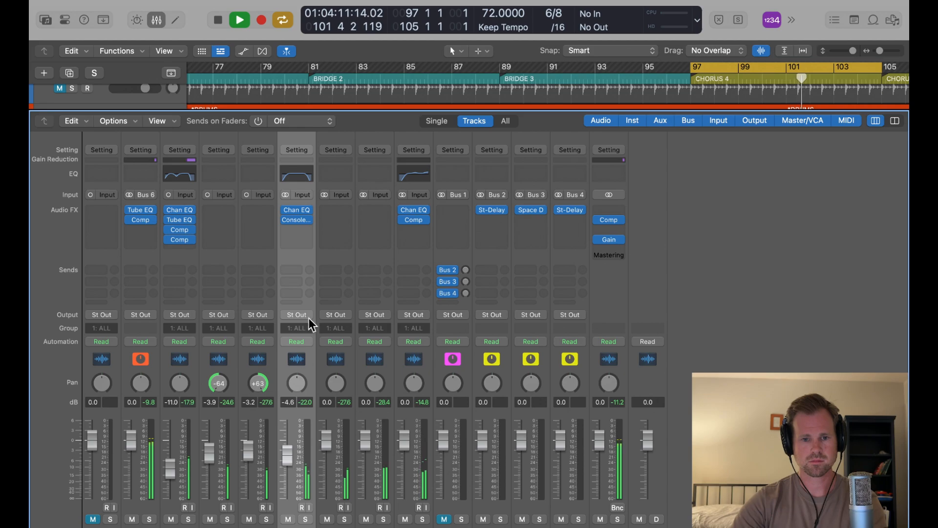
- Copy EG 1's Channel EQ to the first effect slot of EG 2 and solo EG 2
{"action": "left_click_drag", "start_coordinate": [299, 209], "coordinate": [326, 215]}
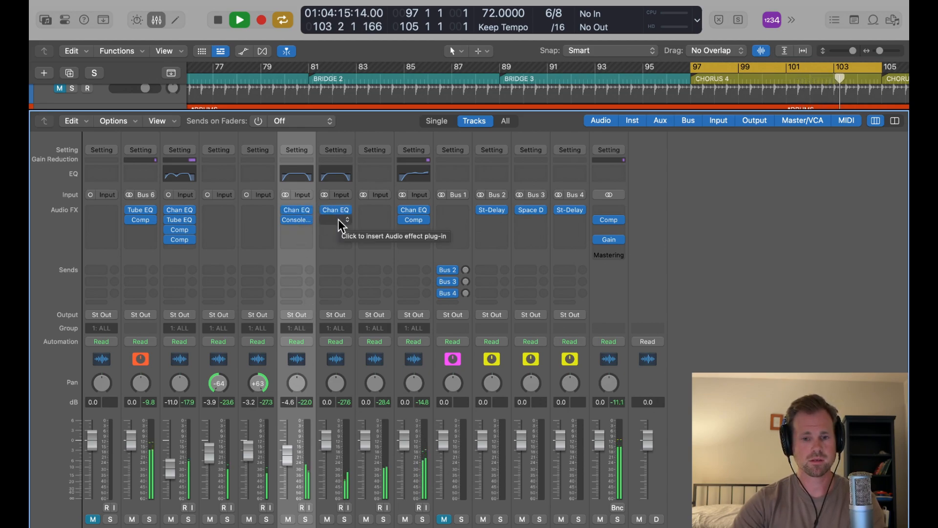
{"action": "left_click", "coordinate": [345, 519]}
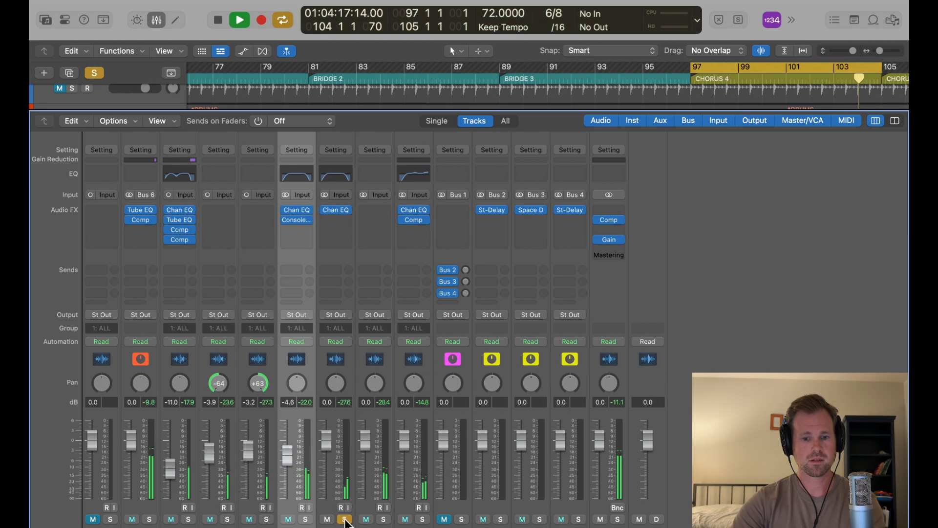
- Move the cycle range to Chorus 5, bars 105 to 113, play from there and bring the mixer back into view
{"action": "key", "text": "x"}
{"action": "scroll", "coordinate": [425, 313], "scroll_direction": "up", "scroll_amount": 1}
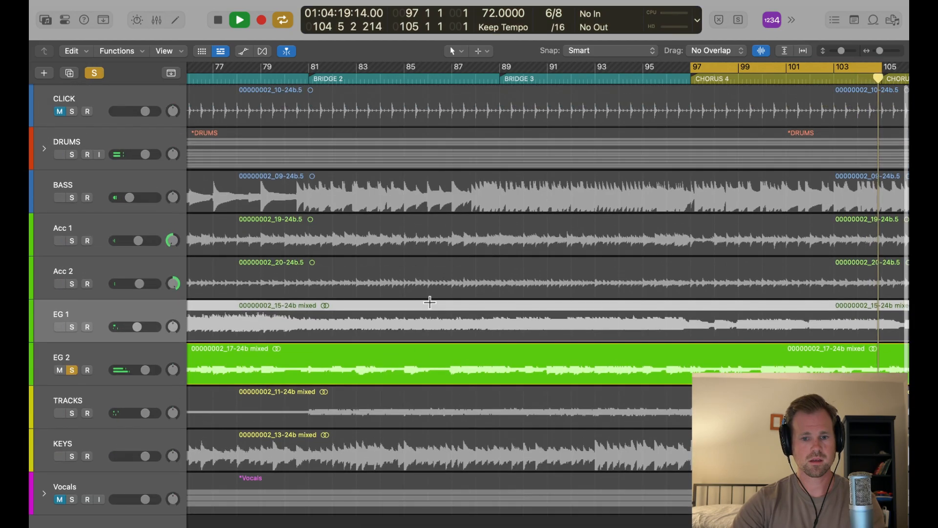
{"action": "scroll", "coordinate": [429, 302], "scroll_direction": "right", "scroll_amount": 10}
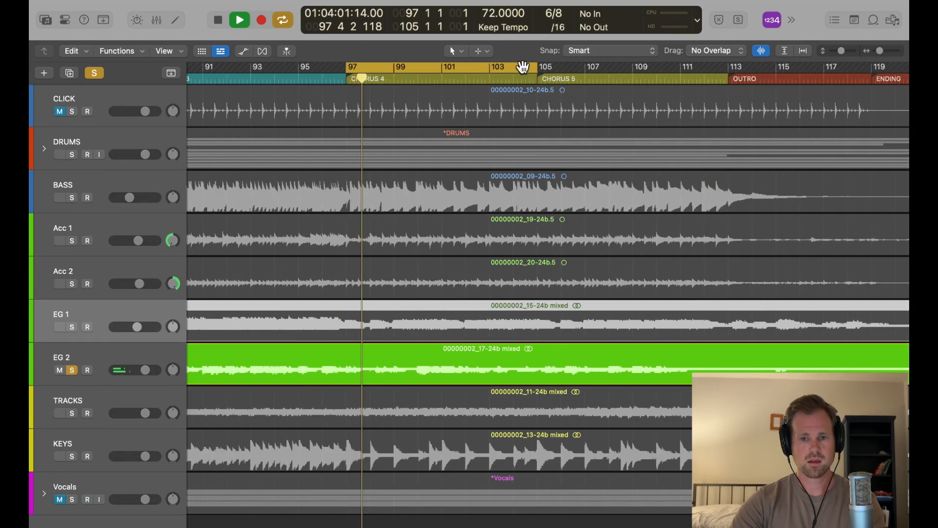
{"action": "left_click", "coordinate": [522, 66]}
{"action": "left_click_drag", "start_coordinate": [543, 65], "coordinate": [720, 69]}
{"action": "key", "text": "space"}
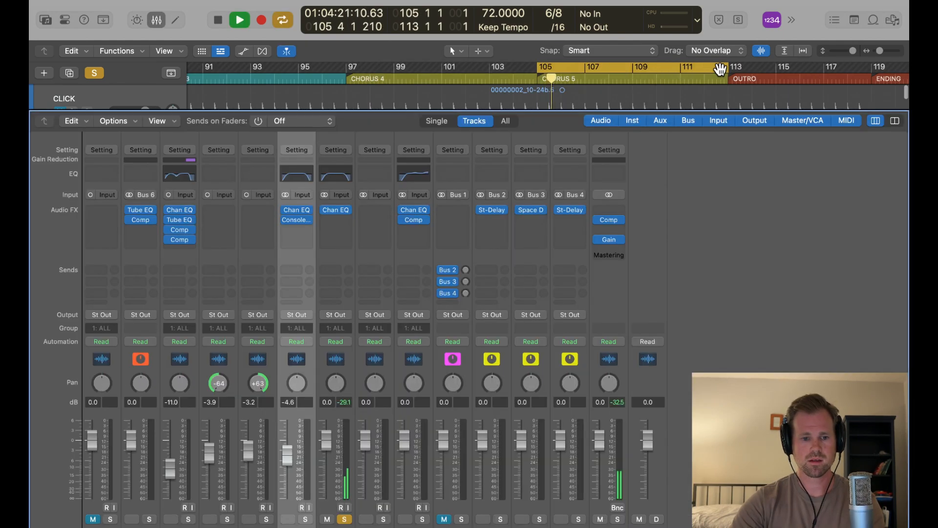
{"action": "key", "text": "x"}
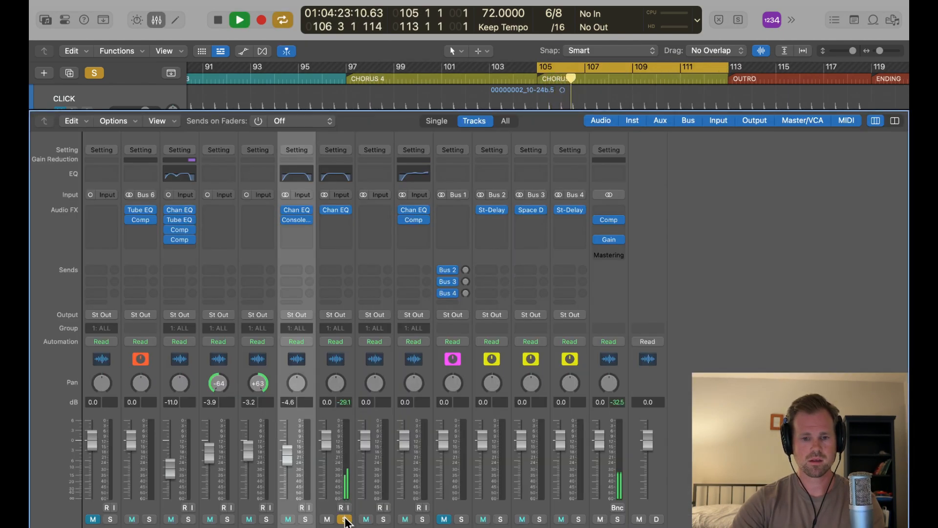
- Unsolo EG 2, insert a Vintage Console EQ in its second effect slot and engage the low cut between 80 and 160 Hz
{"action": "left_click", "coordinate": [345, 518]}
{"action": "left_click", "coordinate": [328, 218]}
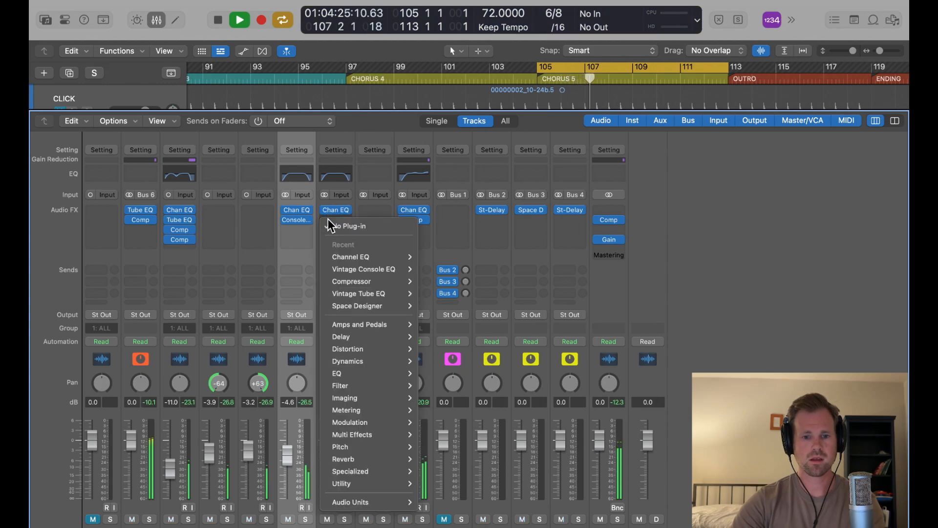
{"action": "mouse_move", "coordinate": [352, 268]}
{"action": "left_click", "coordinate": [428, 268]}
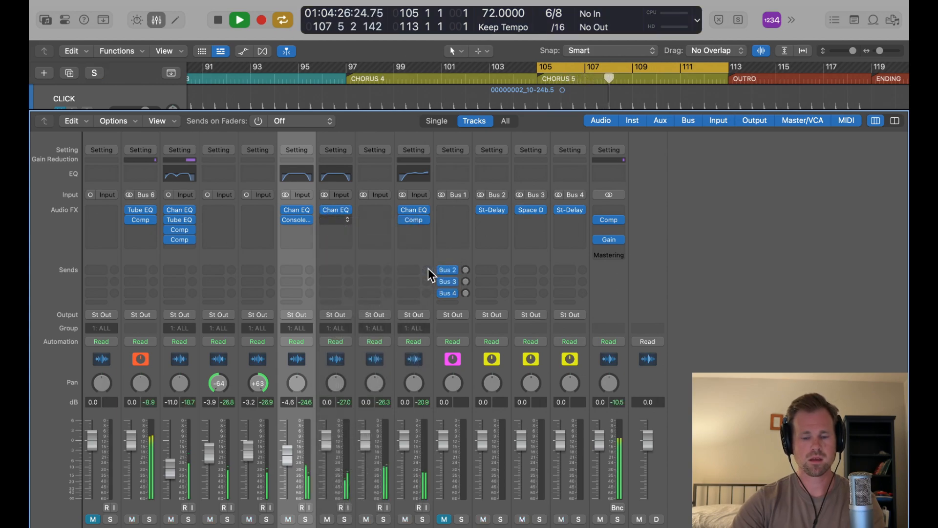
{"action": "left_click_drag", "start_coordinate": [565, 160], "coordinate": [345, 170]}
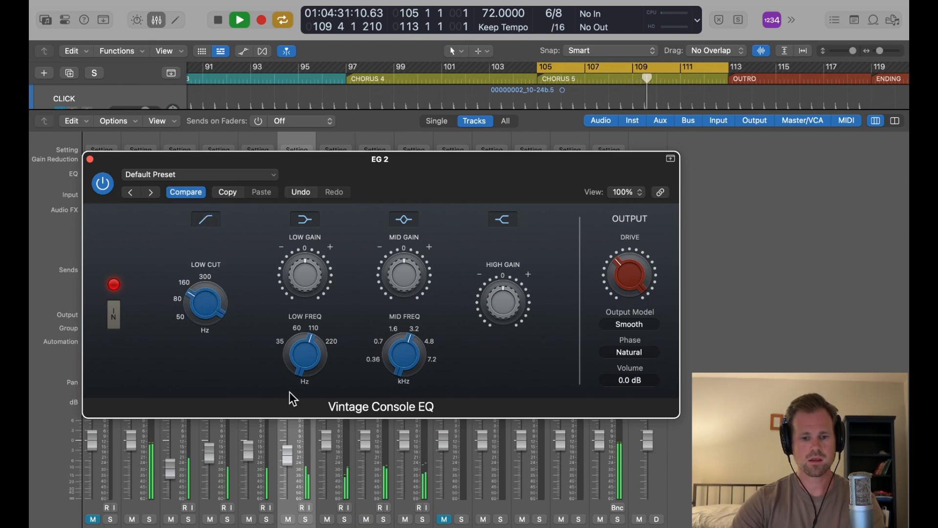
- Solo EG 2, restart playback, and on its Vintage Console EQ boost the high gain and set the low gain to 5.3 dB
{"action": "key", "text": "space"}
{"action": "left_click", "coordinate": [344, 520]}
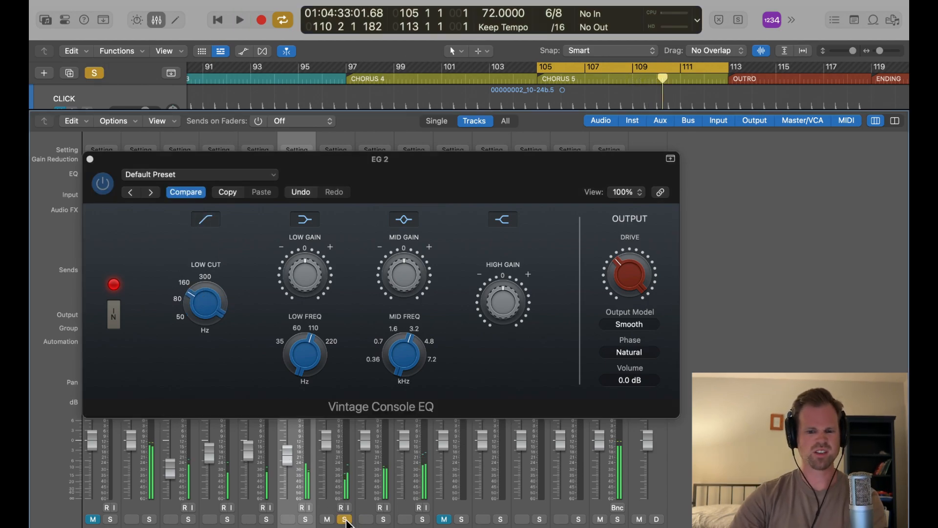
{"action": "key", "text": "space"}
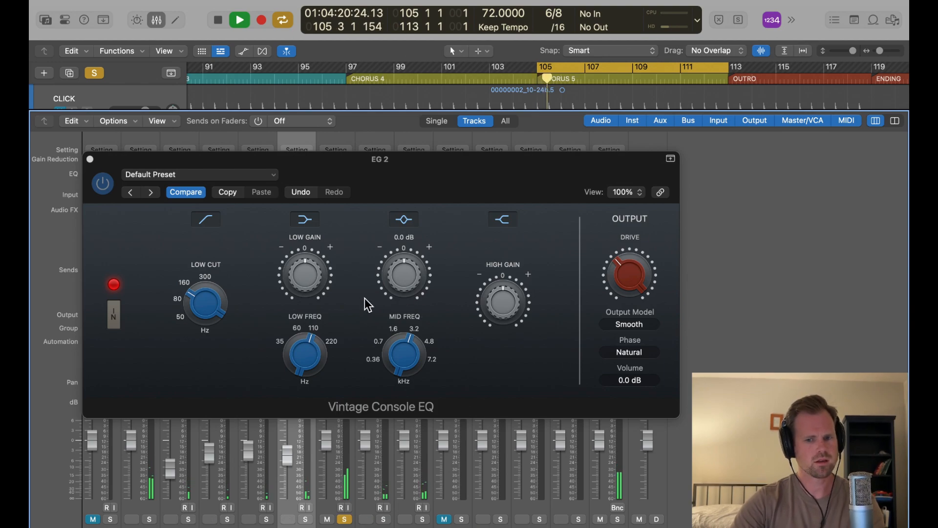
{"action": "left_click_drag", "start_coordinate": [498, 302], "coordinate": [499, 287]}
{"action": "left_click_drag", "start_coordinate": [311, 288], "coordinate": [311, 270]}
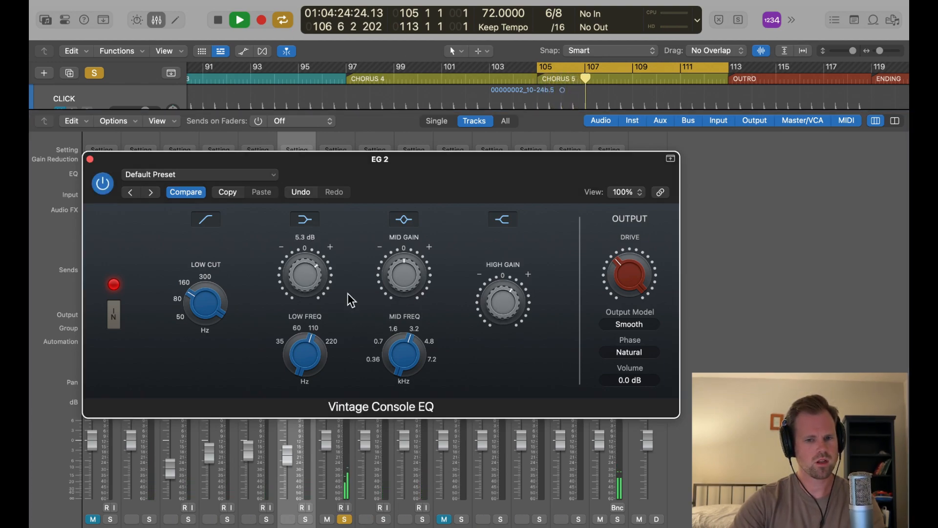
- Set EG 2's mid band to a 3.1 dB boost near 1.6 kHz and close the Vintage Console EQ
{"action": "left_click_drag", "start_coordinate": [413, 277], "coordinate": [415, 269]}
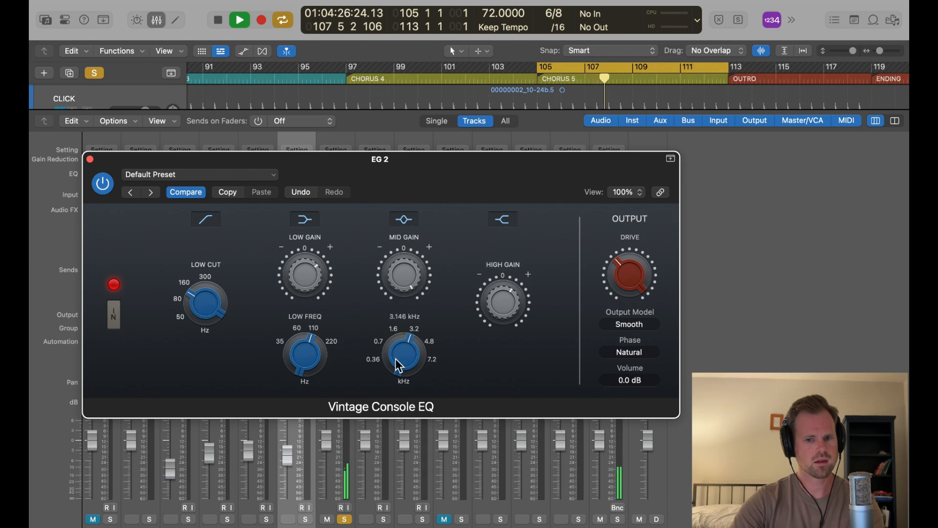
{"action": "left_click_drag", "start_coordinate": [400, 366], "coordinate": [397, 391]}
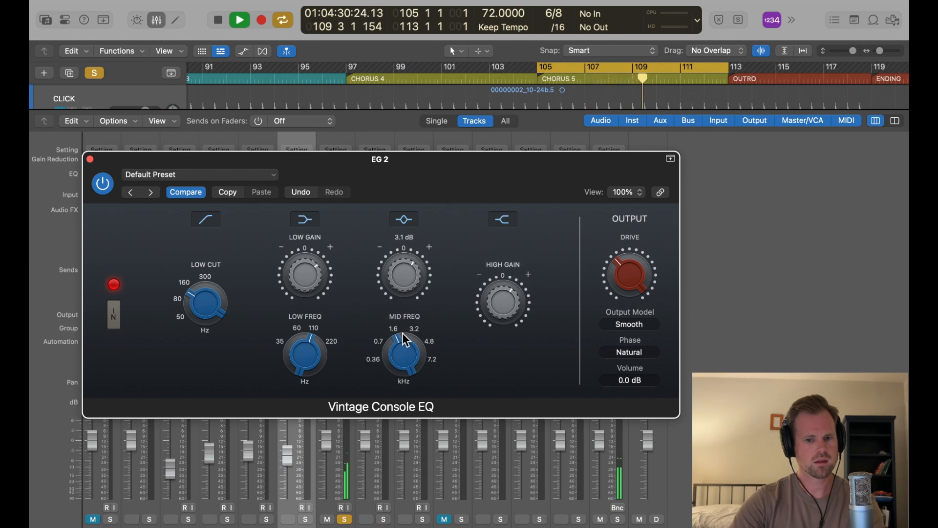
{"action": "left_click", "coordinate": [90, 159]}
- Insert a stereo Compressor in EG 2's third effect slot, choose the Studio VCA model and set its ratio to 3.9:1
{"action": "left_click", "coordinate": [337, 238]}
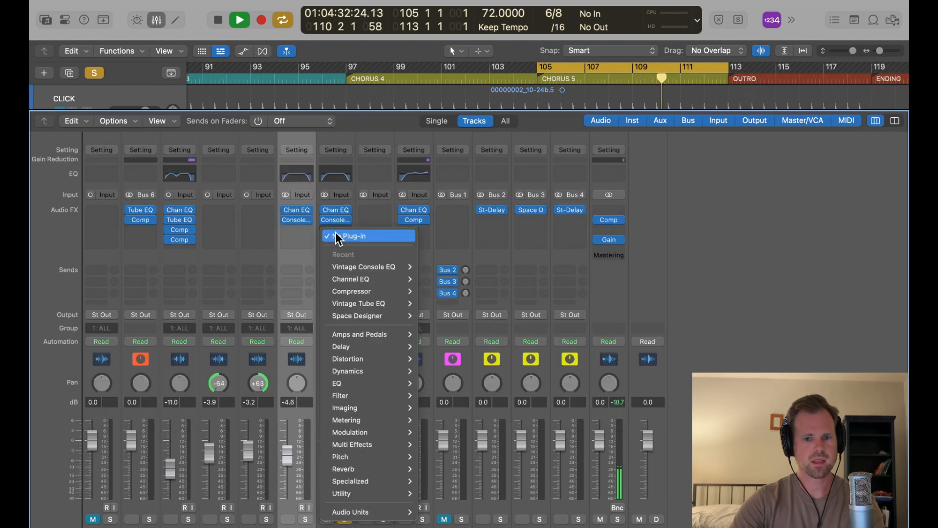
{"action": "mouse_move", "coordinate": [386, 291]}
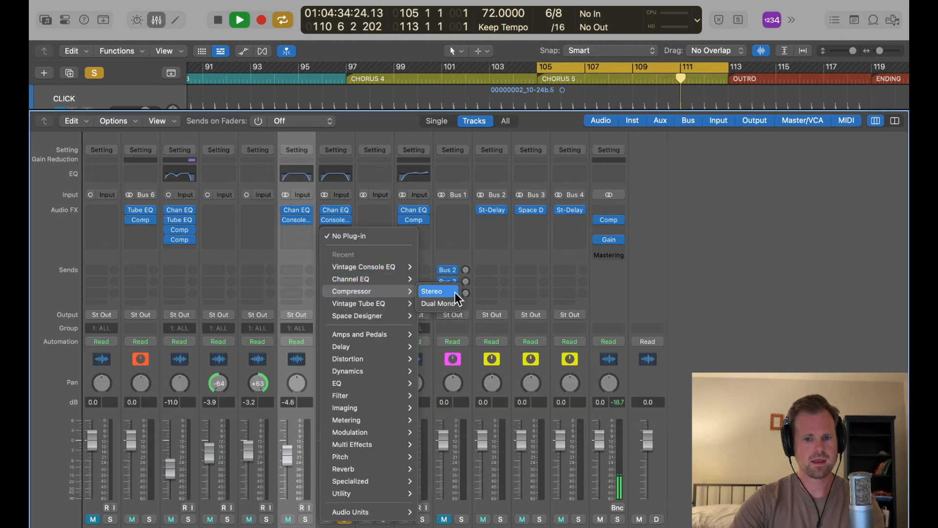
{"action": "left_click", "coordinate": [450, 293]}
{"action": "left_click_drag", "start_coordinate": [574, 113], "coordinate": [373, 99]}
{"action": "left_click", "coordinate": [274, 163]}
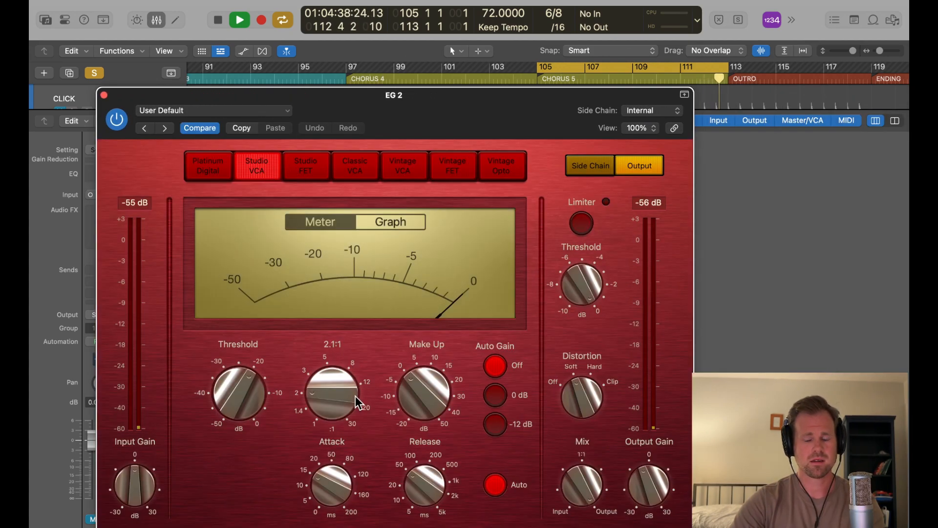
{"action": "left_click_drag", "start_coordinate": [355, 396], "coordinate": [347, 358]}
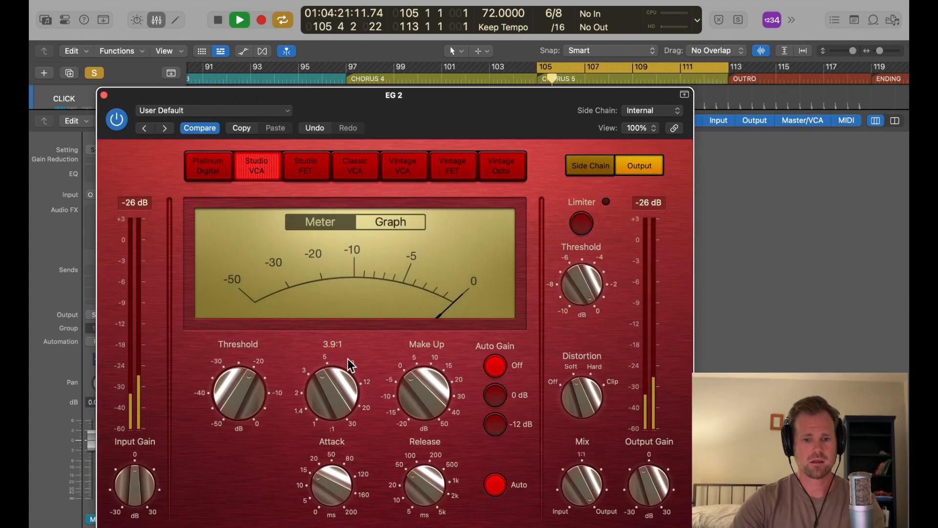
- Set the EG 2 compressor's threshold to -43.0 dB and its attack to 86.0 ms
{"action": "left_click_drag", "start_coordinate": [262, 383], "coordinate": [259, 429]}
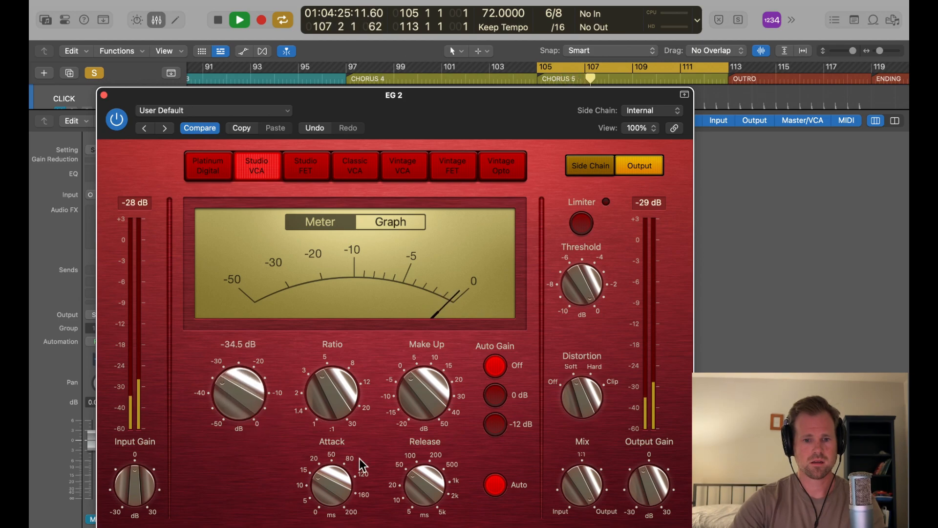
{"action": "left_click_drag", "start_coordinate": [333, 479], "coordinate": [341, 444]}
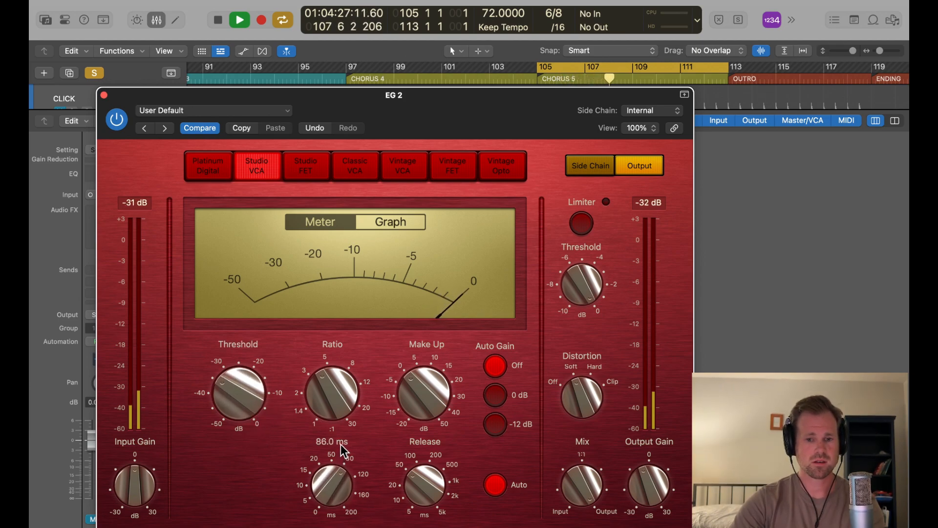
{"action": "left_click_drag", "start_coordinate": [250, 402], "coordinate": [248, 428]}
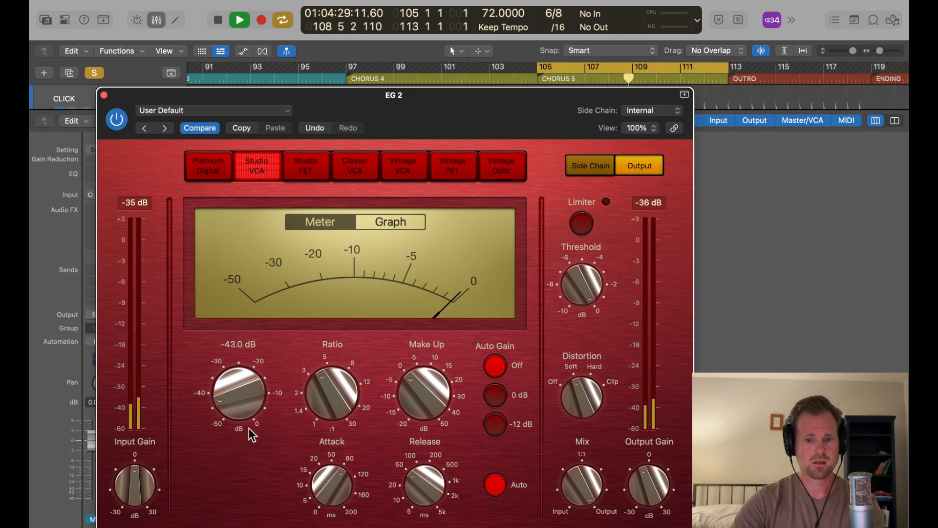
{"action": "left_click_drag", "start_coordinate": [231, 390], "coordinate": [231, 403]}
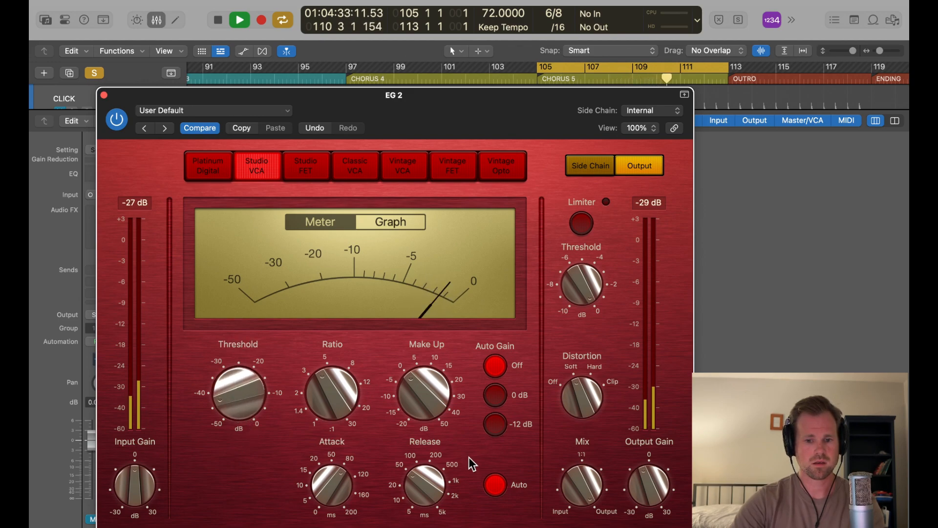
- Turn off the EG 2 compressor's auto release, shorten its attack, set the make-up gain to 1.5 dB and close the plug-in
{"action": "left_click", "coordinate": [494, 484]}
{"action": "left_click_drag", "start_coordinate": [334, 473], "coordinate": [353, 509]}
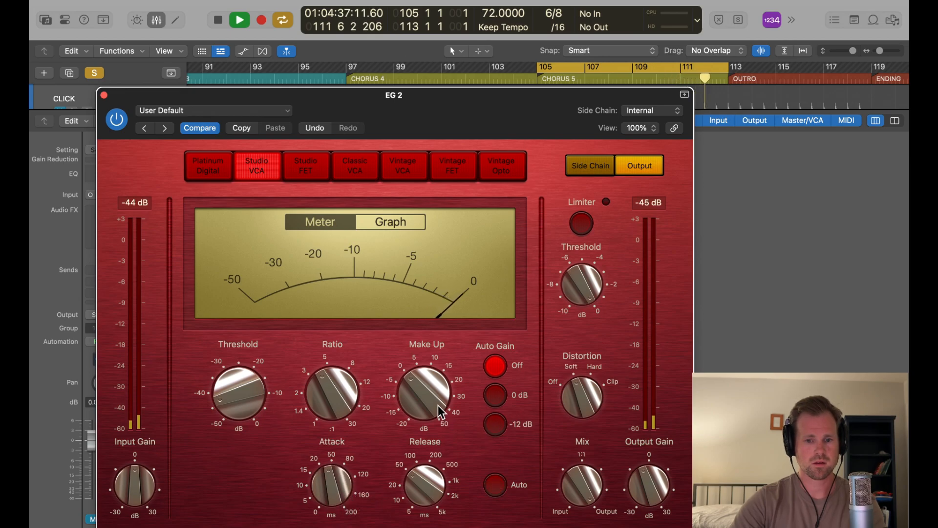
{"action": "mouse_move", "coordinate": [436, 395]}
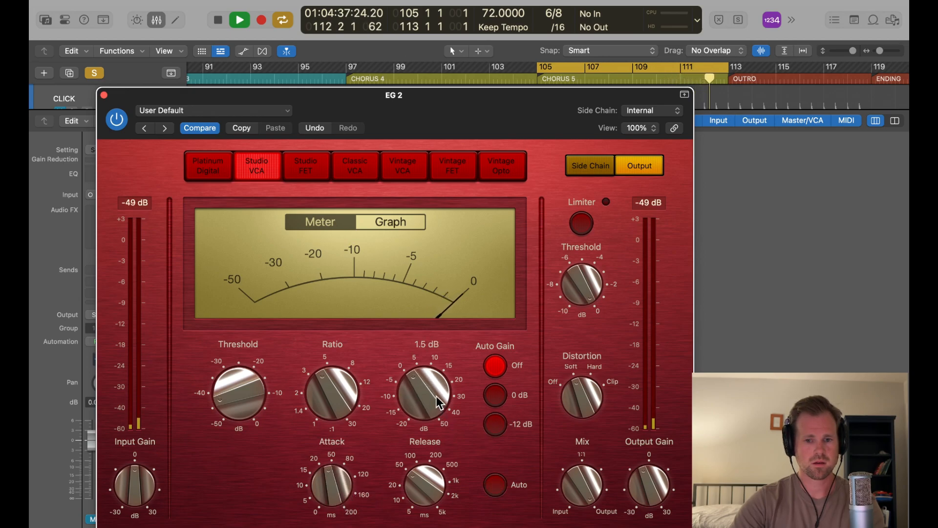
{"action": "left_click", "coordinate": [104, 95]}
- Unsolo EG 2, copy its Compressor to EG 1's third effect slot and set the copy's threshold to -34.5 dB
{"action": "left_click", "coordinate": [348, 517]}
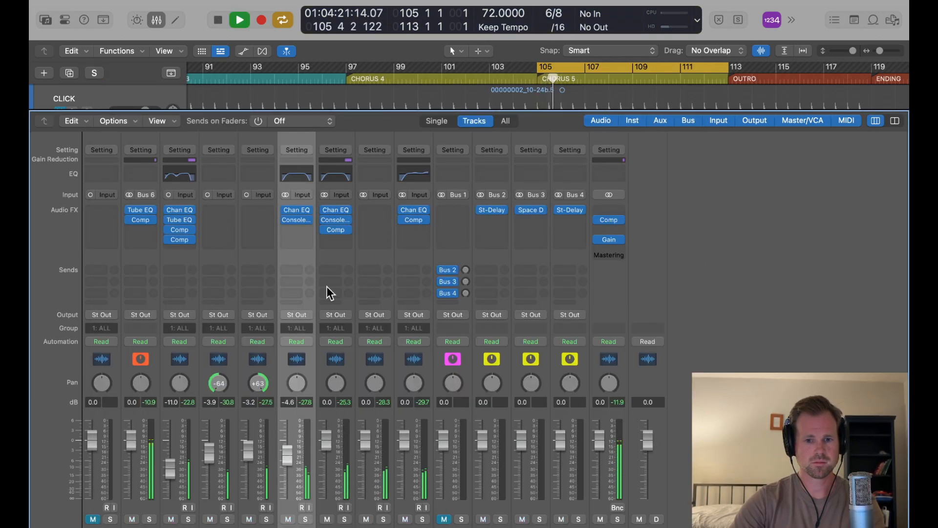
{"action": "left_click", "coordinate": [300, 230]}
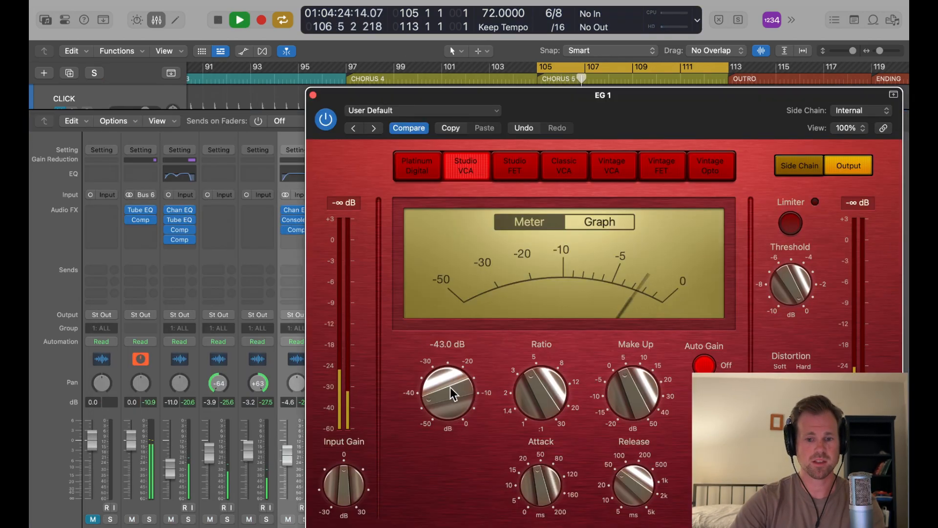
{"action": "left_click_drag", "start_coordinate": [450, 386], "coordinate": [449, 358]}
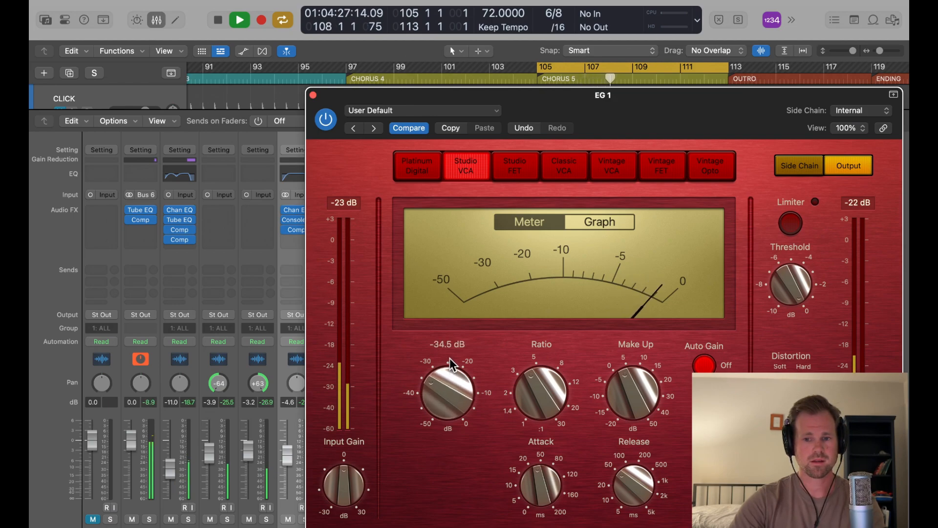
- Stop playback, set the cycle range to Chorus 4, bars 97 to 105, and play from there
{"action": "key", "text": "space"}
{"action": "key", "text": "c"}
{"action": "left_click_drag", "start_coordinate": [652, 95], "coordinate": [622, 102]}
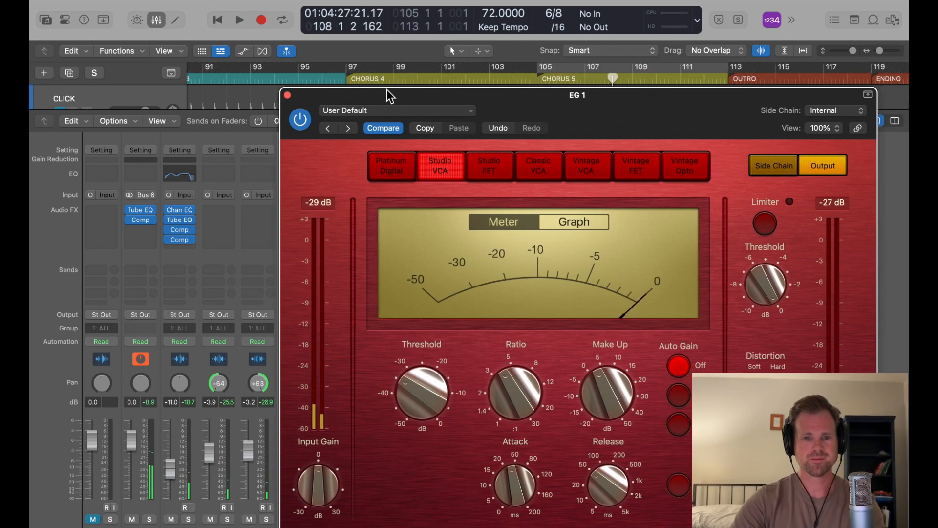
{"action": "left_click_drag", "start_coordinate": [347, 69], "coordinate": [529, 66]}
{"action": "key", "text": "space"}
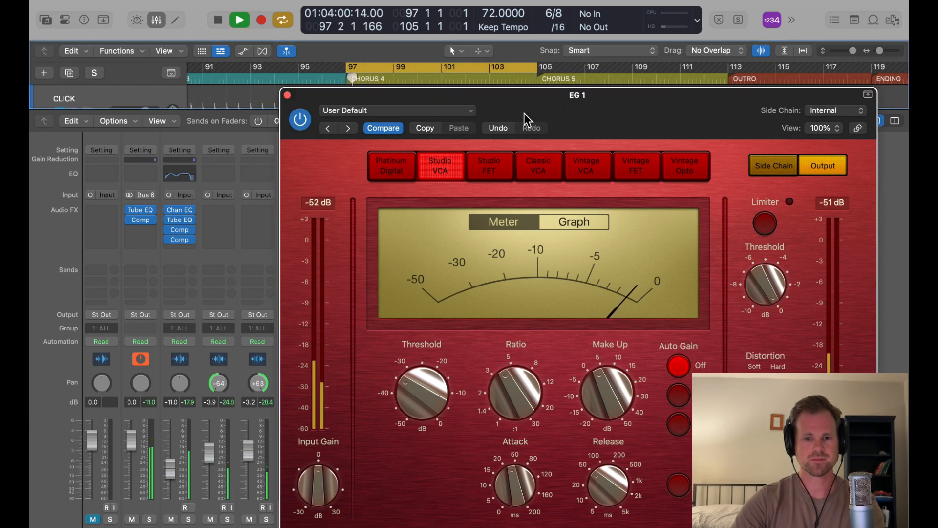
- Fine-tune EG 1's compressor attack, set its release to 110.0 ms, then close the plug-in and stop playback
{"action": "left_click_drag", "start_coordinate": [524, 114], "coordinate": [489, 112]}
{"action": "left_click_drag", "start_coordinate": [397, 394], "coordinate": [396, 393]}
{"action": "mouse_move", "coordinate": [478, 468]}
{"action": "left_mouse_down"}
{"action": "mouse_move", "coordinate": [480, 490]}
{"action": "mouse_move", "coordinate": [474, 460]}
{"action": "mouse_move", "coordinate": [471, 479]}
{"action": "left_mouse_up"}
{"action": "left_click_drag", "start_coordinate": [559, 475], "coordinate": [561, 461]}
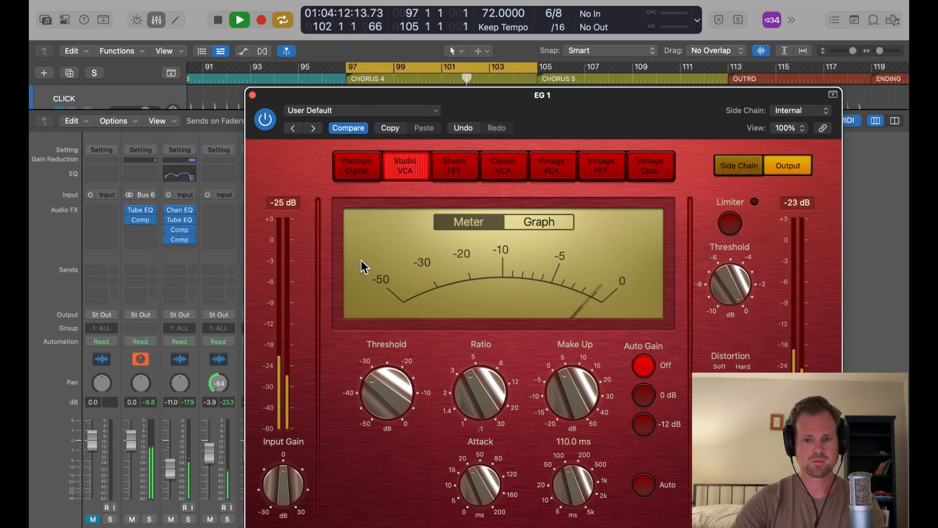
{"action": "left_click", "coordinate": [252, 95]}
{"action": "key", "text": "space"}
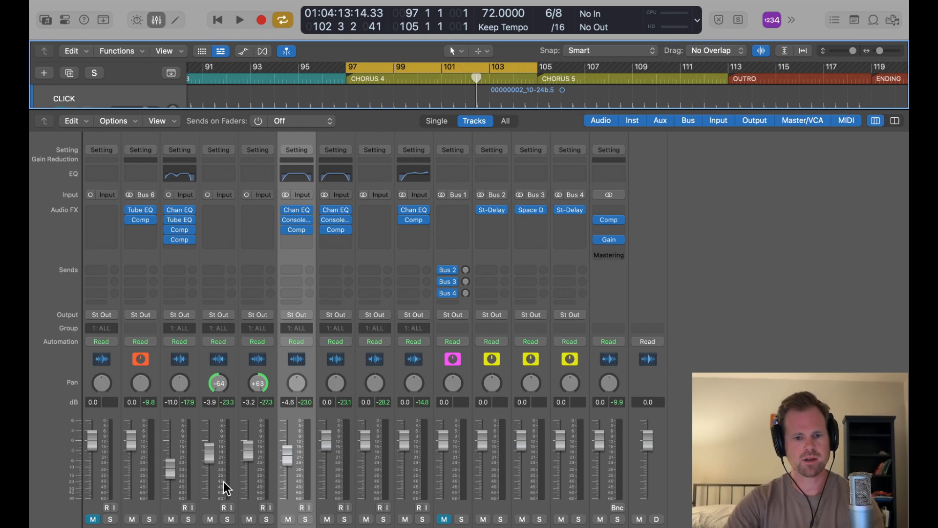
- Set the Acc 2 fader to -3.4 dB and group the Acc 1 and Acc 2 tracks into a summing stack
{"action": "left_click", "coordinate": [246, 465]}
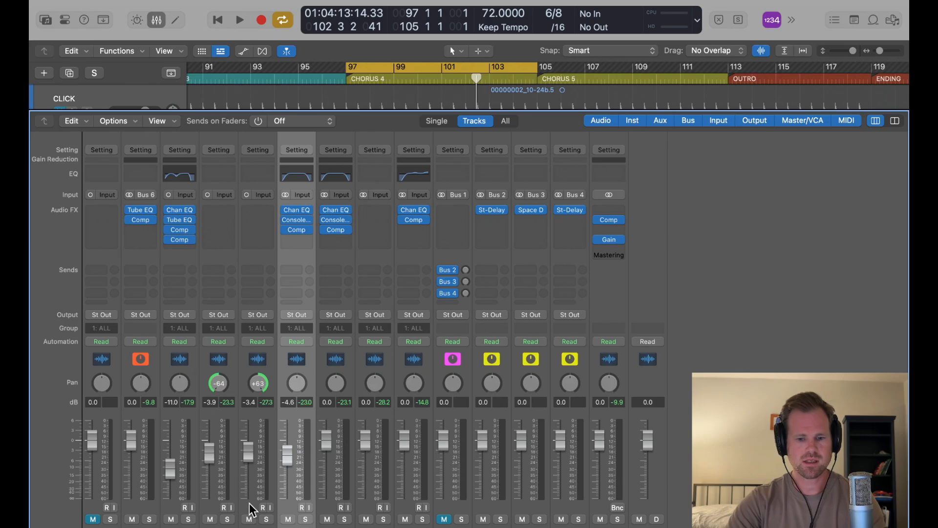
{"action": "key", "text": "x"}
{"action": "left_click", "coordinate": [70, 273]}
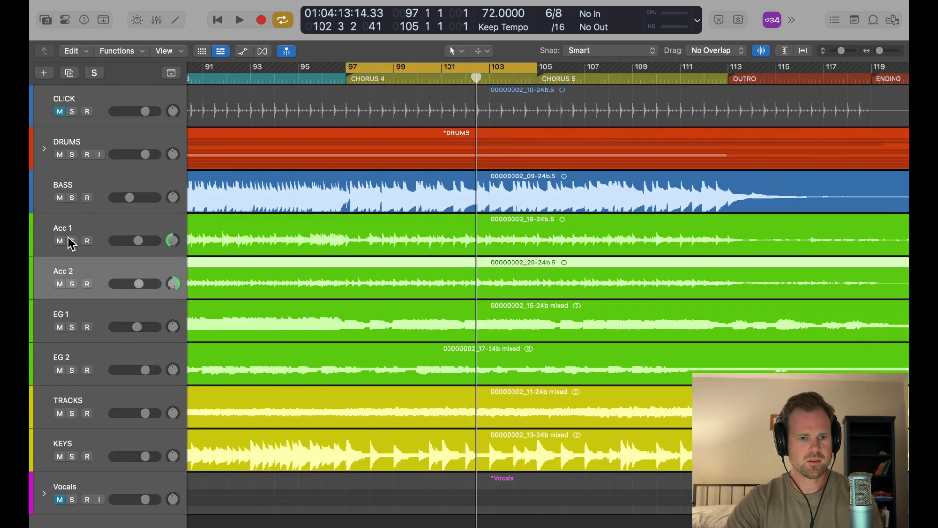
{"action": "left_click", "coordinate": [70, 238], "text": "shift"}
{"action": "key", "text": "Return"}
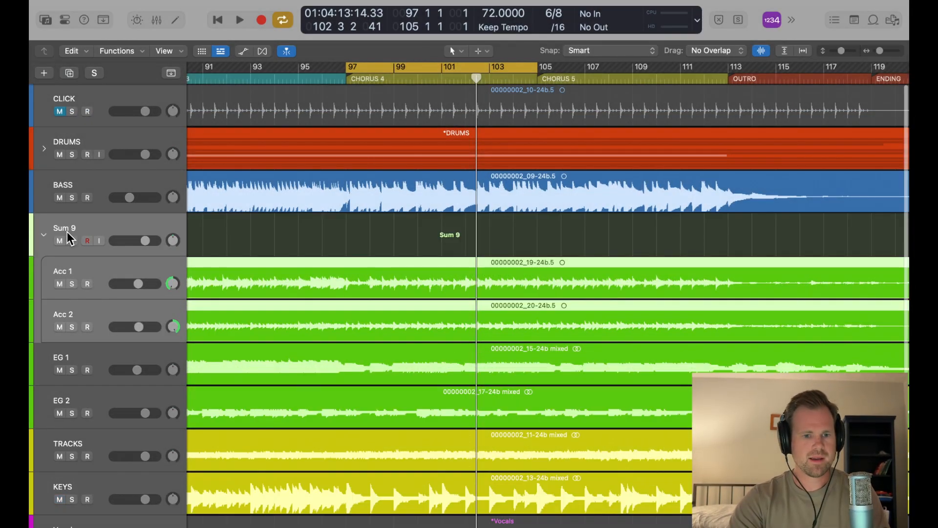
- Rename the new summing stack as ACOUSTIC
{"action": "double_click", "coordinate": [61, 227]}
{"action": "type", "text": "ACOUSTIC"}
{"action": "key", "text": "Return"}
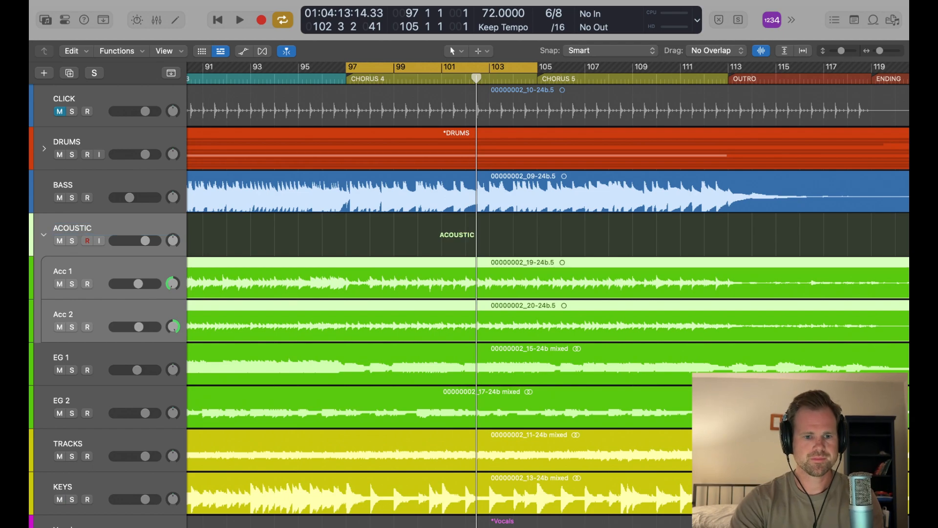
- Play Chorus 4 with cycle mode on, bring the mixer back into view and solo the ACOUSTIC stack
{"action": "key", "text": "space"}
{"action": "key", "text": "c"}
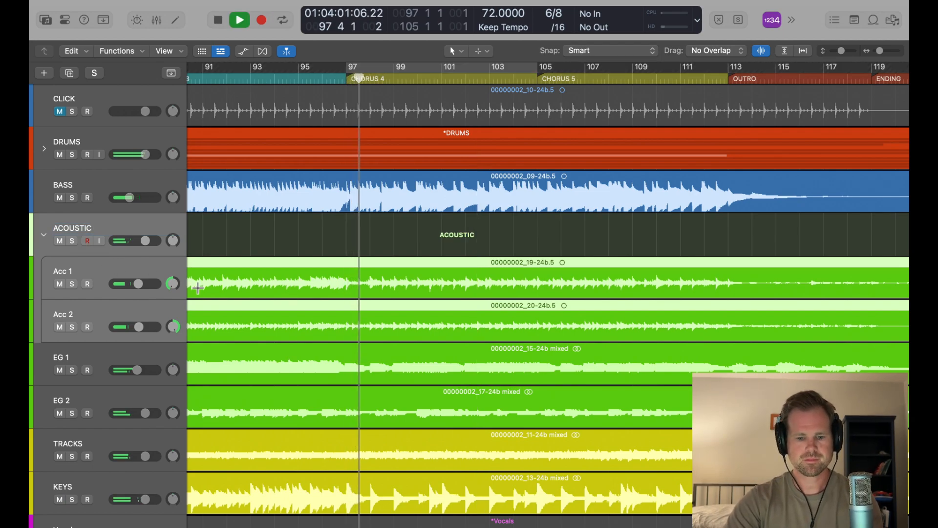
{"action": "key", "text": "x"}
{"action": "left_click", "coordinate": [227, 519]}
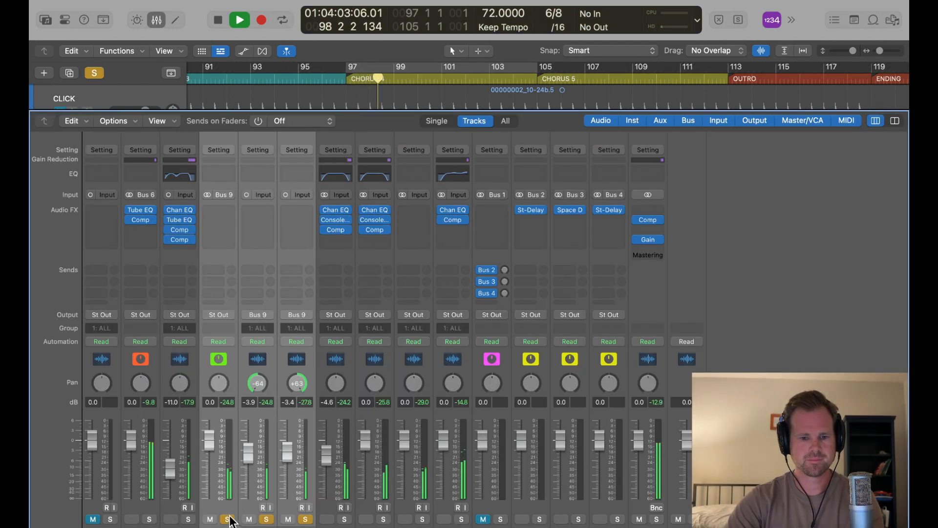
{"action": "left_click", "coordinate": [266, 519]}
{"action": "left_click", "coordinate": [334, 526]}
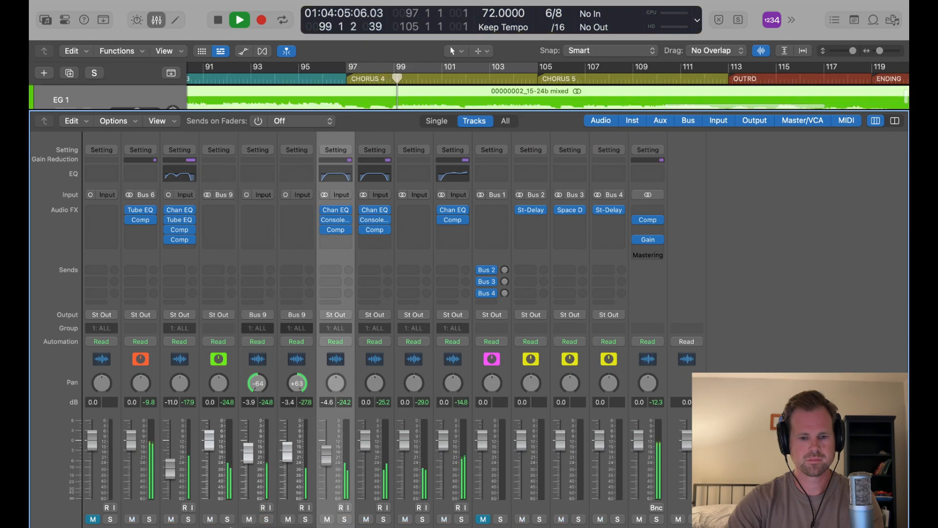
{"action": "left_click", "coordinate": [227, 526]}
{"action": "left_click", "coordinate": [226, 520]}
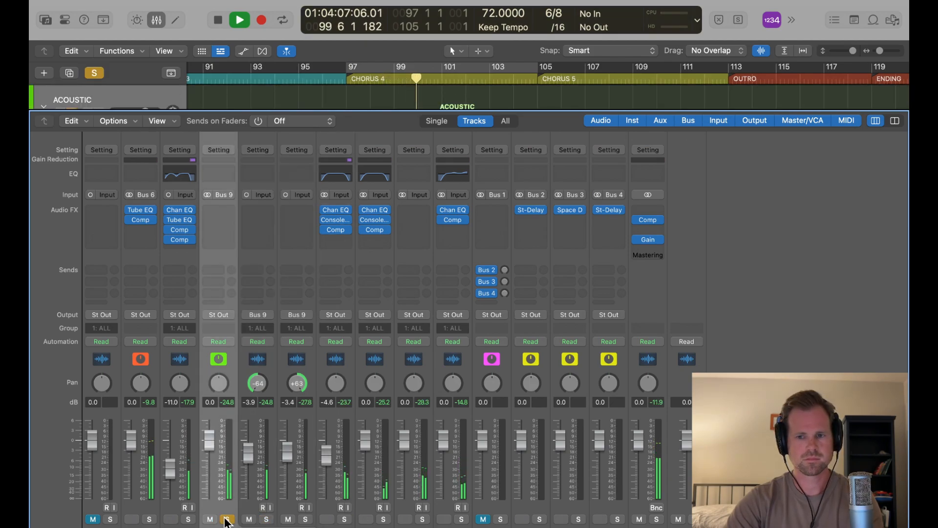
{"action": "key", "text": "c"}
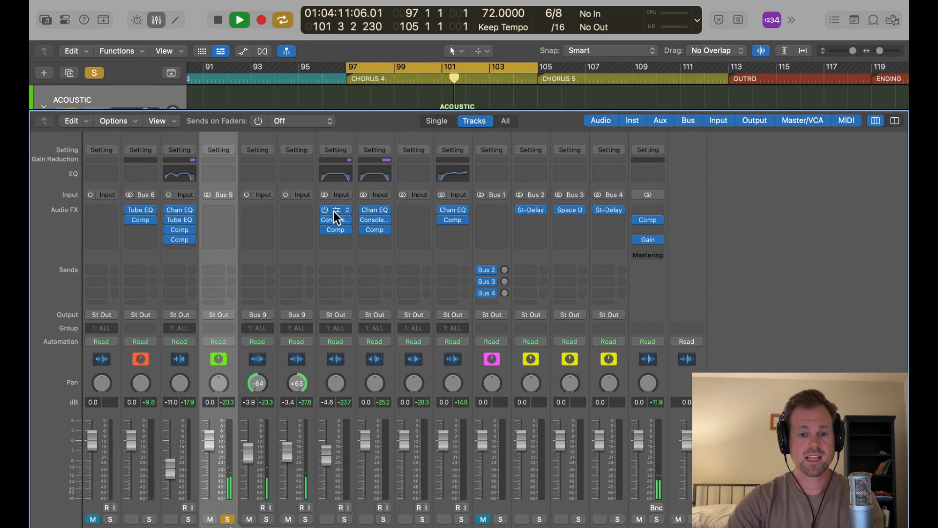
- Copy a guitar track's Channel EQ to the first effect slot of ACOUSTIC and open it
{"action": "left_click_drag", "start_coordinate": [230, 210], "coordinate": [228, 211]}
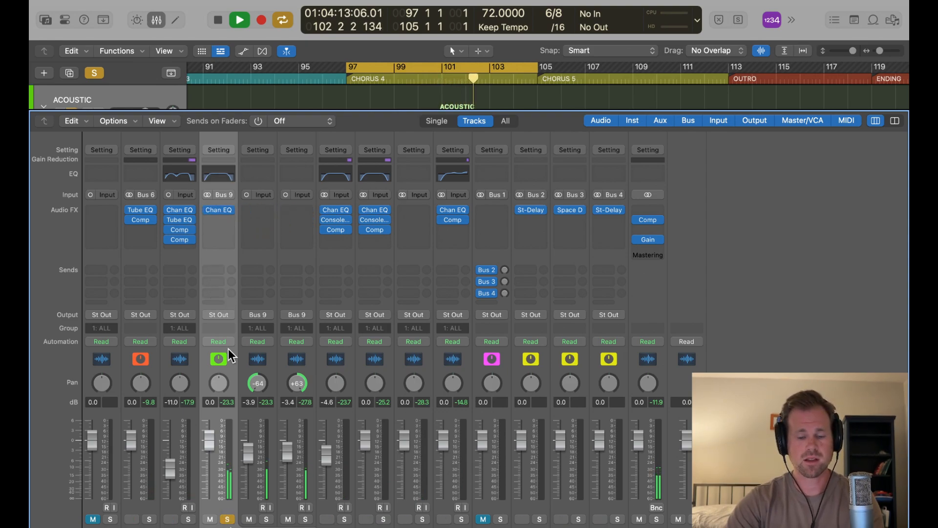
{"action": "left_click", "coordinate": [218, 211]}
{"action": "left_click_drag", "start_coordinate": [575, 168], "coordinate": [404, 156]}
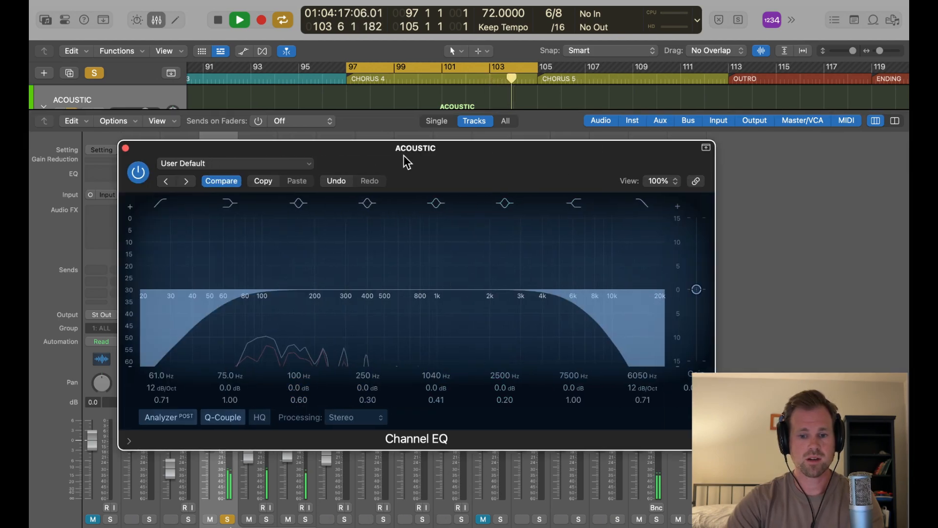
- Sweep the ACOUSTIC EQ's boosted 250 Hz band, then set it to a -5.0 dB cut at 159 Hz with a Q of 2.20
{"action": "left_click_drag", "start_coordinate": [340, 275], "coordinate": [335, 242]}
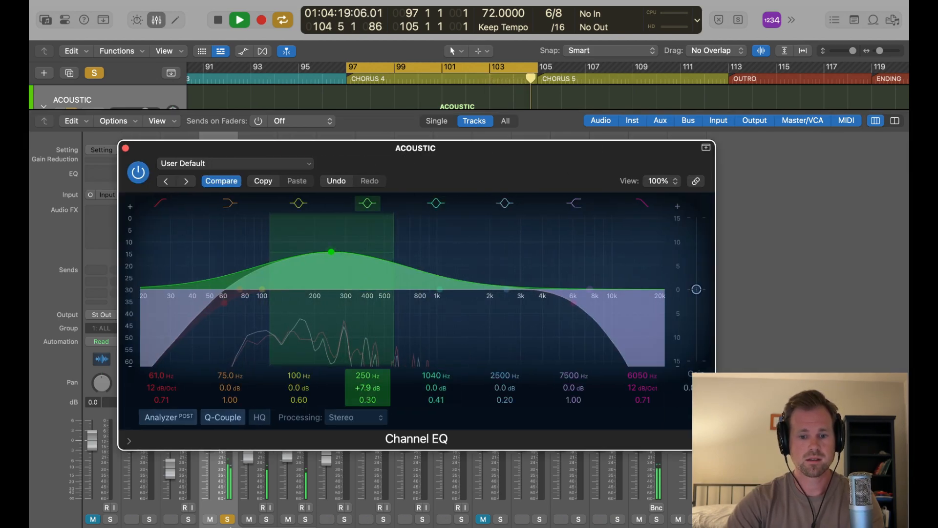
{"action": "left_click_drag", "start_coordinate": [368, 402], "coordinate": [367, 383]}
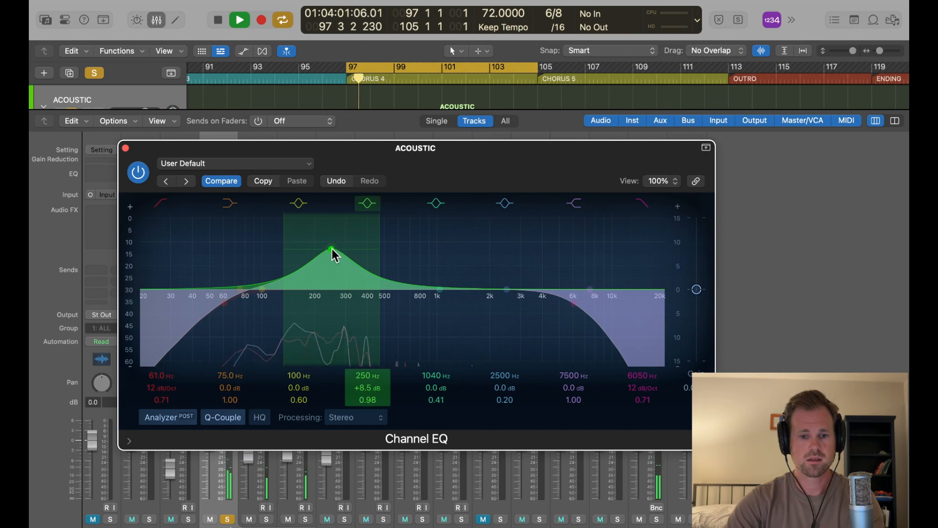
{"action": "left_click_drag", "start_coordinate": [333, 249], "coordinate": [297, 309]}
{"action": "mouse_move", "coordinate": [373, 396]}
{"action": "left_mouse_down"}
{"action": "mouse_move", "coordinate": [372, 407]}
{"action": "mouse_move", "coordinate": [373, 380]}
{"action": "left_mouse_up"}
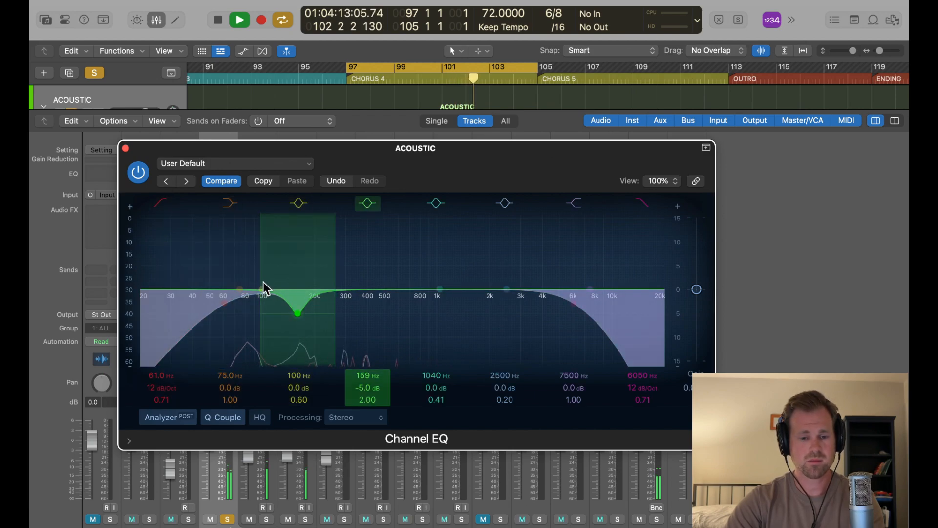
{"action": "left_click_drag", "start_coordinate": [264, 287], "coordinate": [260, 292]}
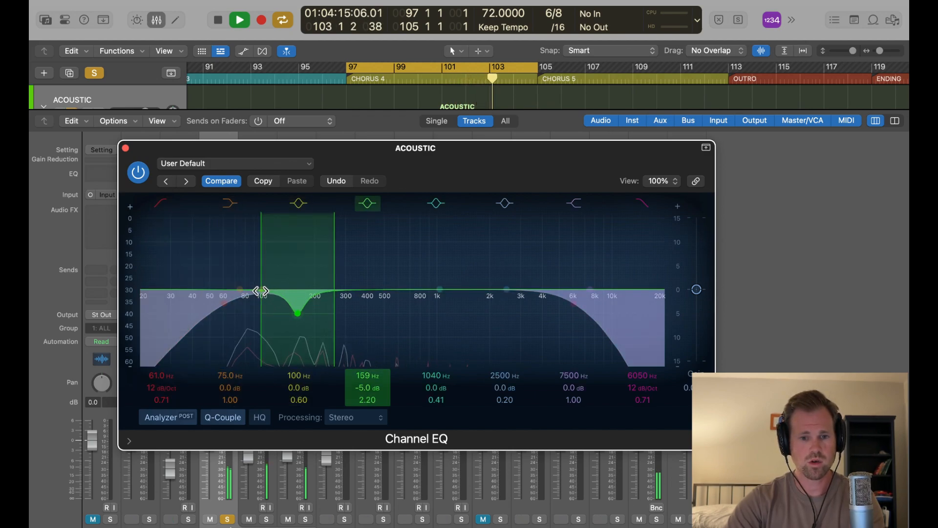
- Move the ACOUSTIC EQ's 1040 Hz band to 108 Hz with a Q of 1.50, pull its swept gain down and close the EQ
{"action": "left_click_drag", "start_coordinate": [440, 289], "coordinate": [262, 282]}
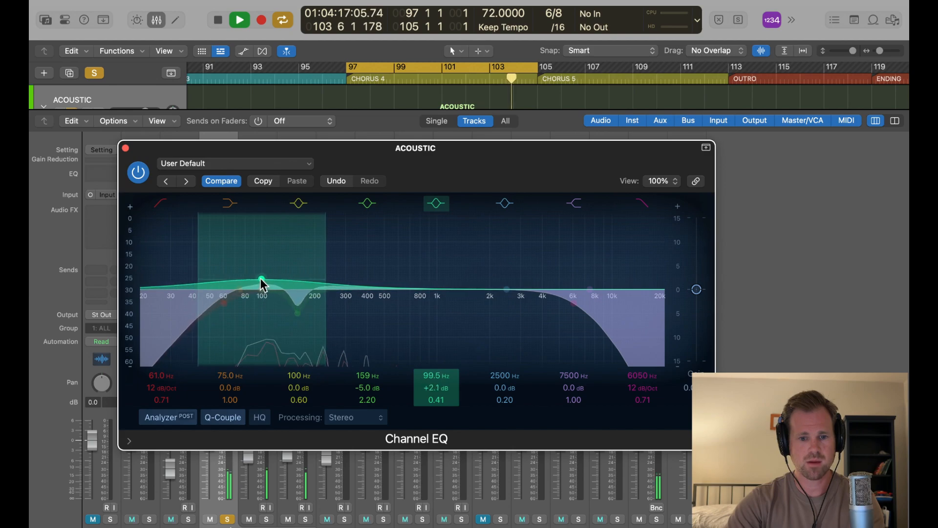
{"action": "left_click_drag", "start_coordinate": [430, 399], "coordinate": [430, 391]}
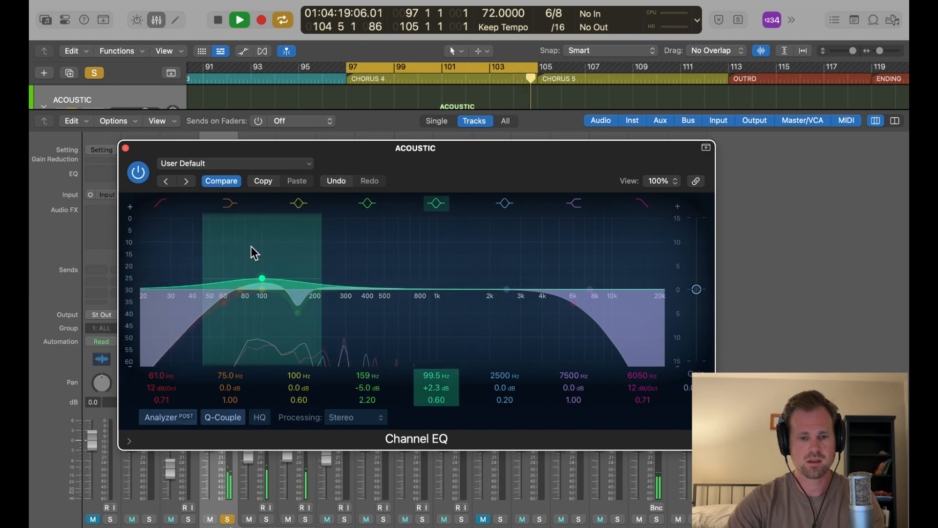
{"action": "left_click_drag", "start_coordinate": [264, 281], "coordinate": [274, 230]}
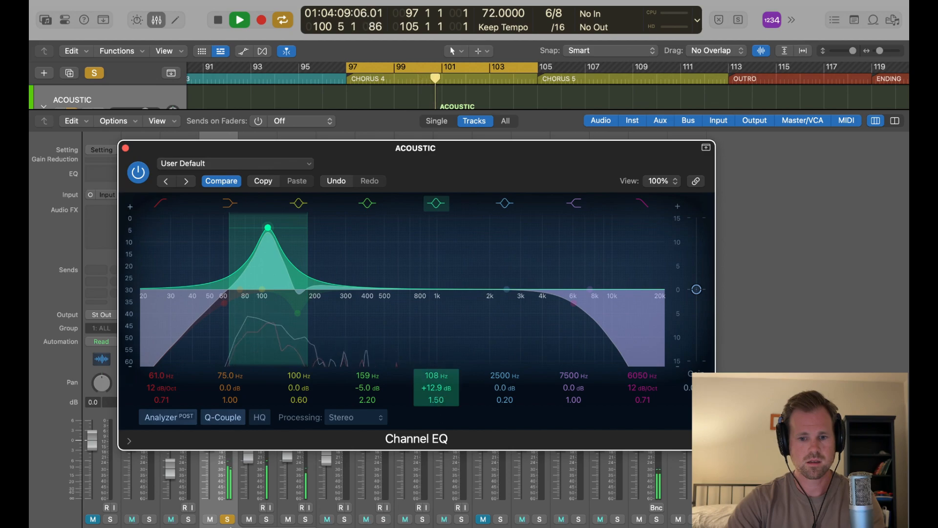
{"action": "left_click_drag", "start_coordinate": [436, 388], "coordinate": [436, 417]}
{"action": "left_click", "coordinate": [125, 148]}
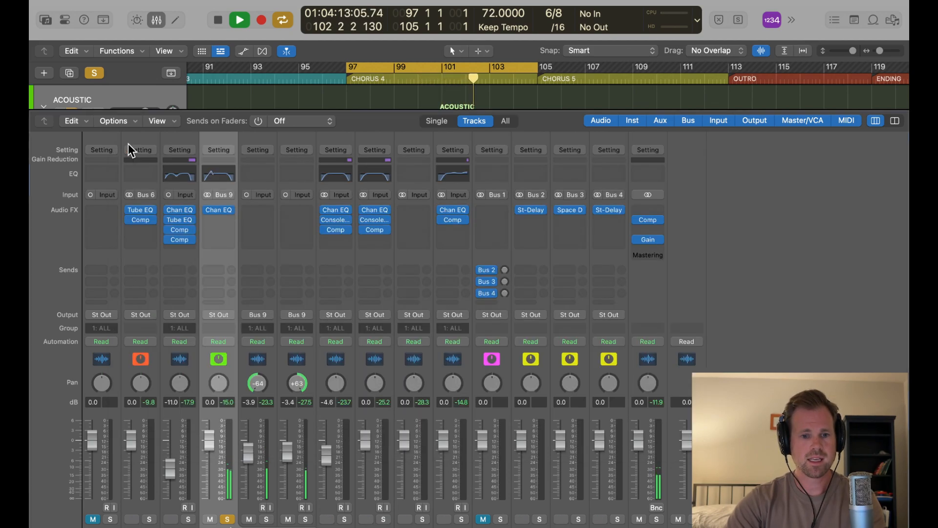
- Unsolo ACOUSTIC, insert a stereo Multipressor after its Channel EQ and stop playback
{"action": "left_click", "coordinate": [229, 518]}
{"action": "left_click", "coordinate": [229, 227]}
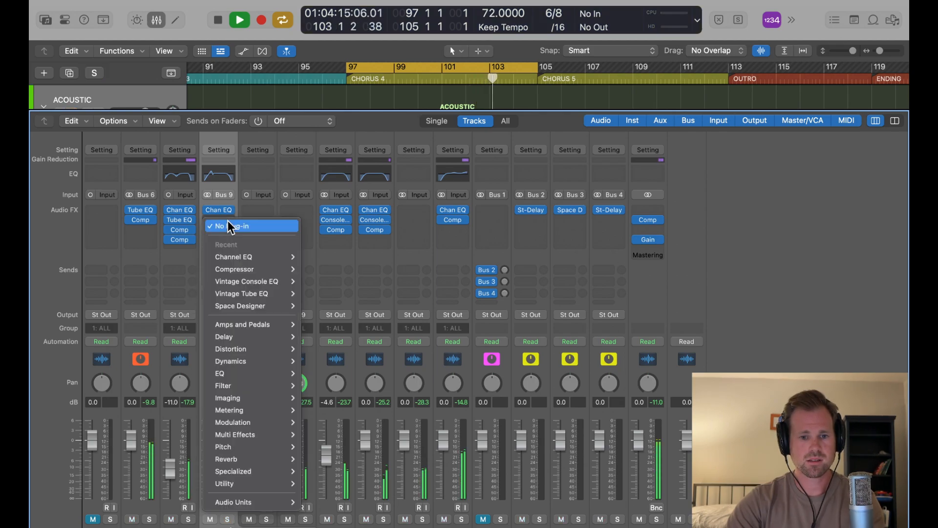
{"action": "left_click", "coordinate": [227, 225]}
{"action": "left_click", "coordinate": [225, 226]}
{"action": "mouse_move", "coordinate": [253, 362]}
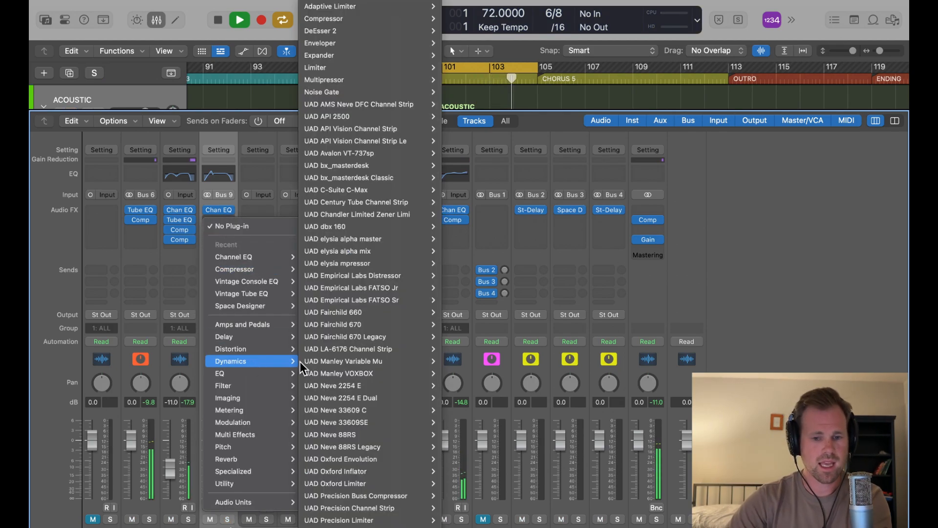
{"action": "mouse_move", "coordinate": [349, 81]}
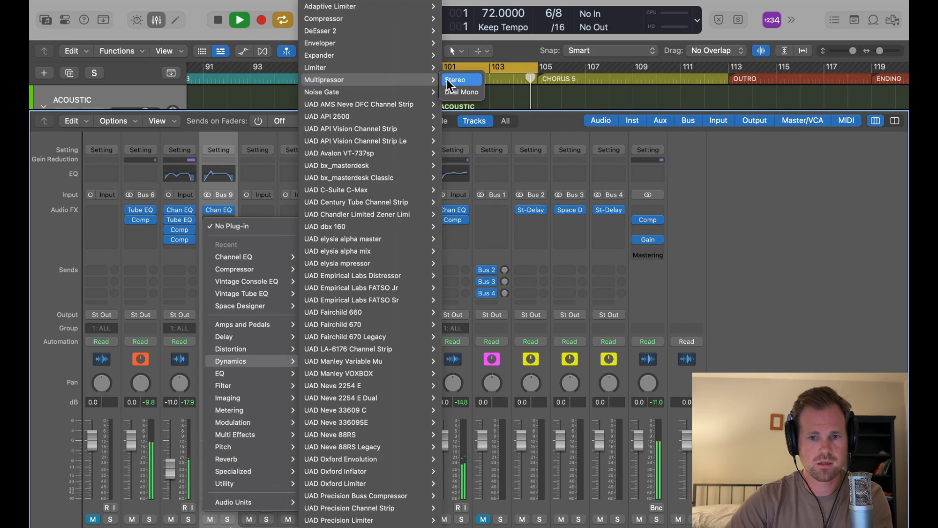
{"action": "left_click", "coordinate": [447, 83]}
{"action": "left_click_drag", "start_coordinate": [446, 139], "coordinate": [397, 151]}
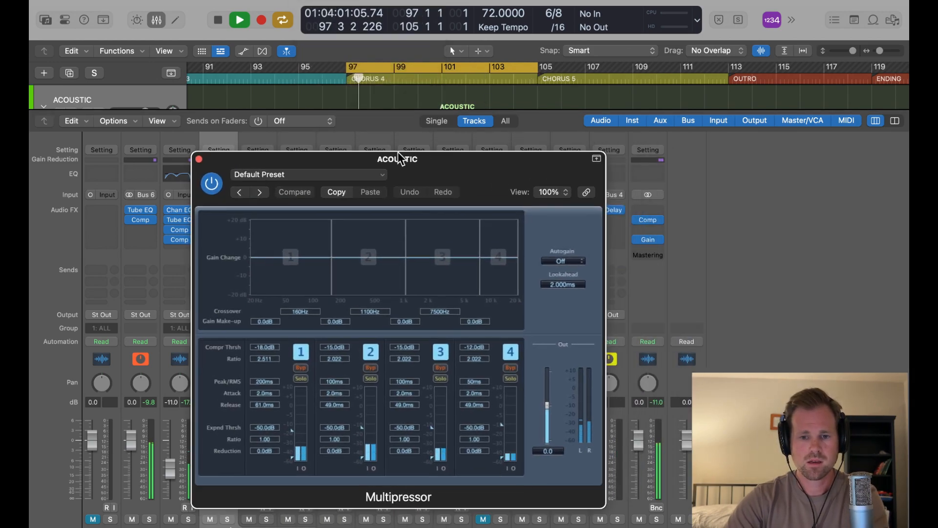
{"action": "key", "text": "space"}
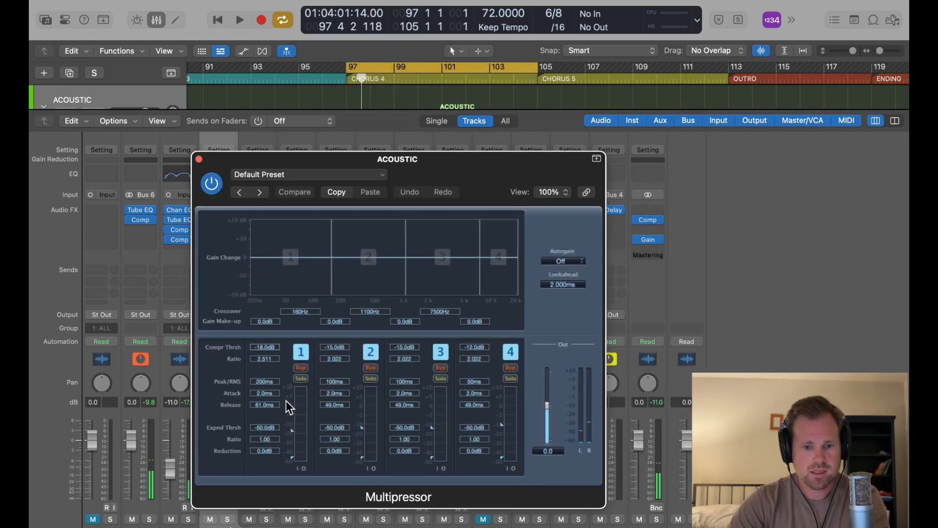
- Set the Multipressor attack times of bands 1 to 4 to 101, 137, 128 and 146 ms and the highest crossover to 6300 Hz
{"action": "left_click_drag", "start_coordinate": [267, 394], "coordinate": [262, 323]}
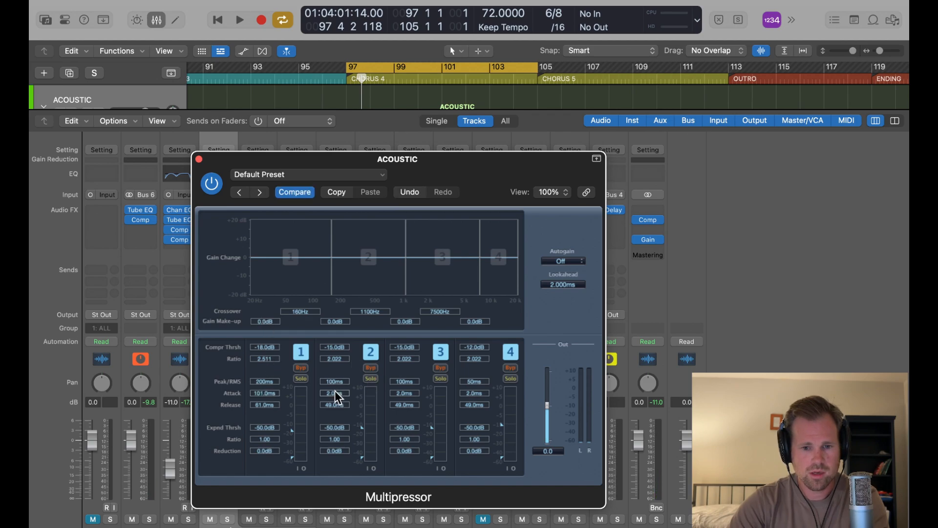
{"action": "left_click_drag", "start_coordinate": [335, 391], "coordinate": [331, 321]}
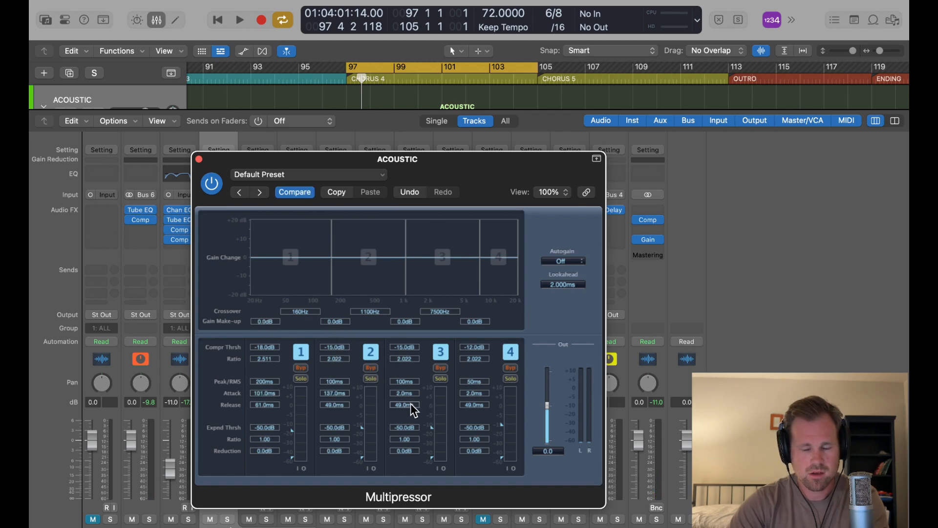
{"action": "left_click_drag", "start_coordinate": [409, 335], "coordinate": [406, 310]}
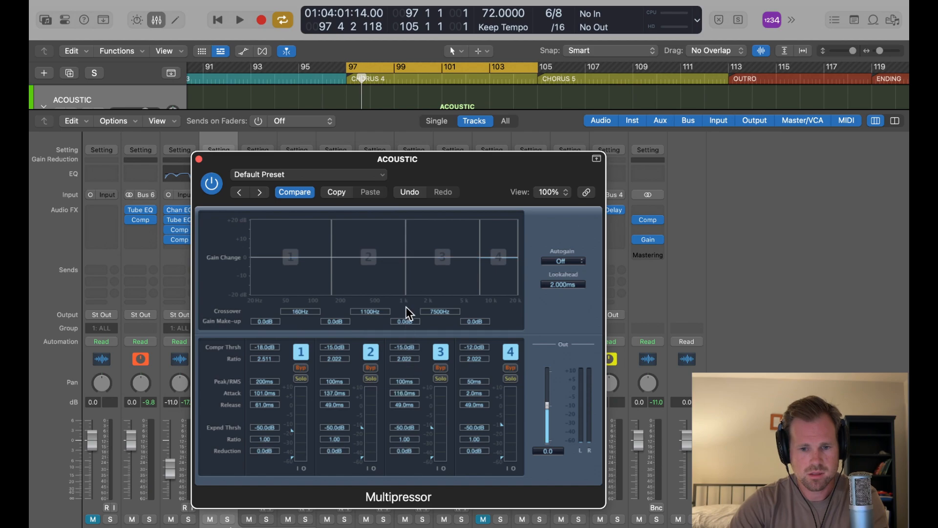
{"action": "left_click_drag", "start_coordinate": [472, 391], "coordinate": [444, 317]}
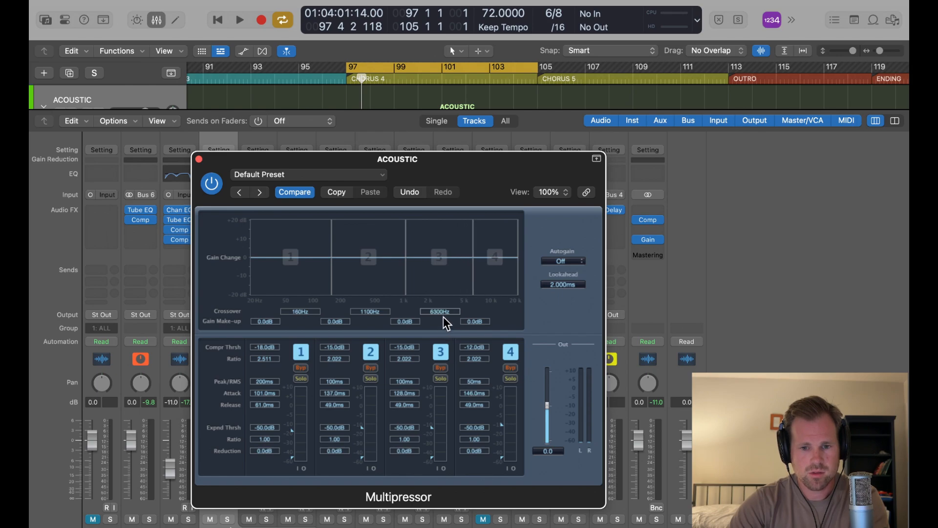
- Set the Multipressor's middle crossover to 1300 Hz and its lowest to 150 Hz, and resume playback
{"action": "left_click_drag", "start_coordinate": [377, 314], "coordinate": [377, 311]}
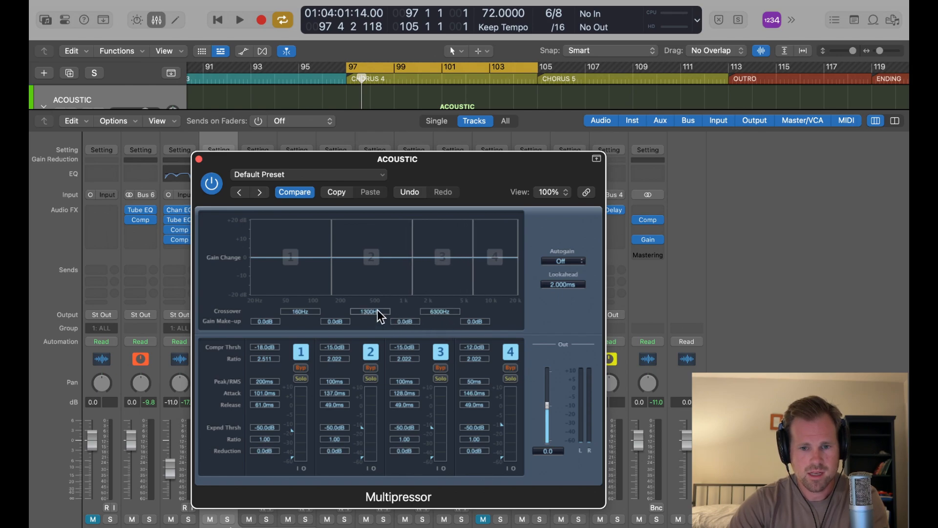
{"action": "left_click_drag", "start_coordinate": [306, 312], "coordinate": [305, 317]}
{"action": "key", "text": "space"}
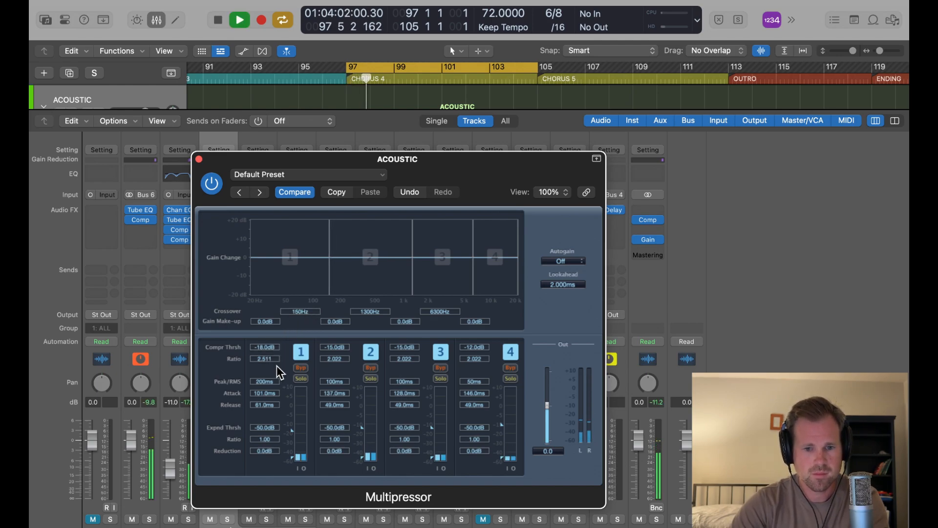
- Set the Multipressor compression thresholds of bands 1 to 4 to -43.0, -40.0, -48.0 and -56.0 dB during playback
{"action": "left_click_drag", "start_coordinate": [265, 347], "coordinate": [269, 373]}
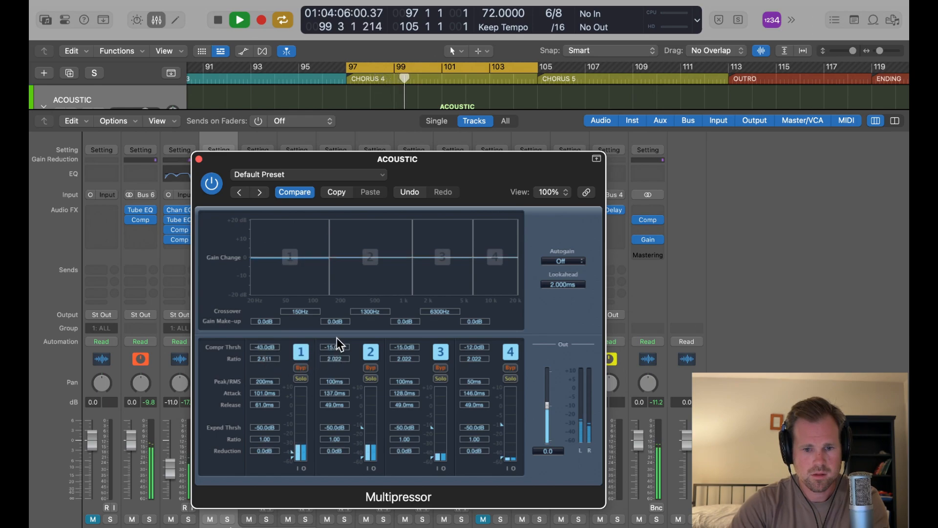
{"action": "left_click_drag", "start_coordinate": [337, 347], "coordinate": [337, 384]}
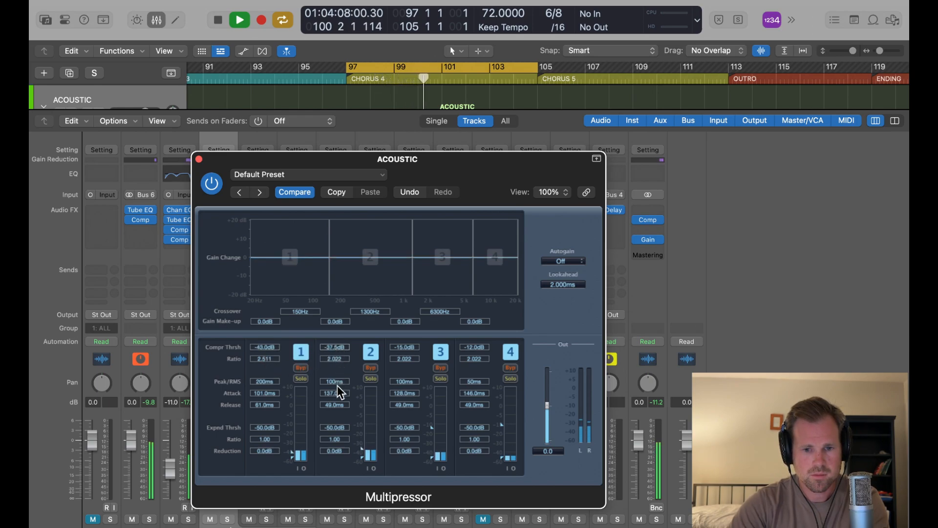
{"action": "left_click_drag", "start_coordinate": [338, 349], "coordinate": [339, 353]}
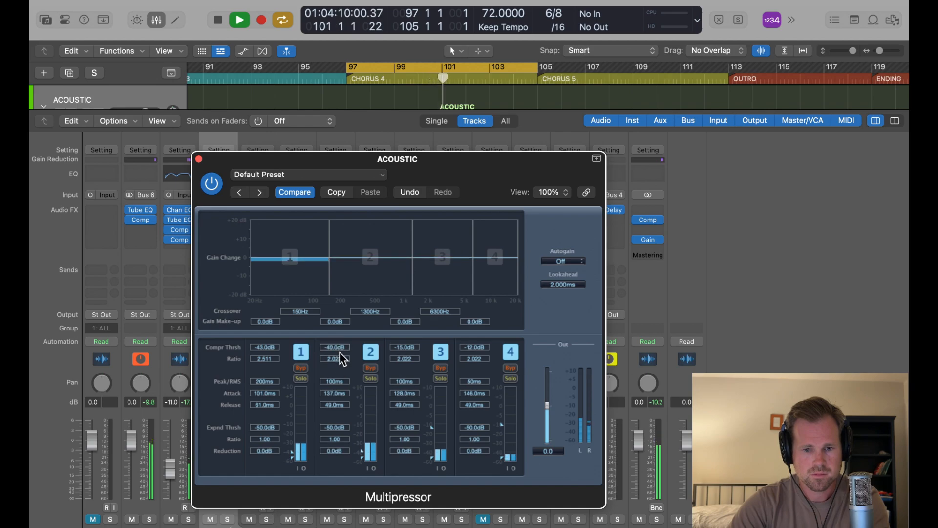
{"action": "left_click_drag", "start_coordinate": [415, 342], "coordinate": [416, 479]}
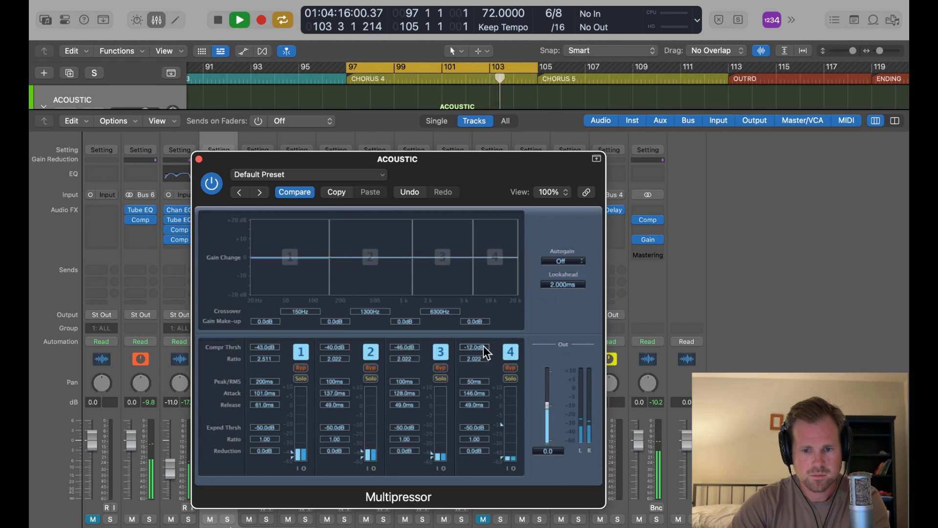
{"action": "left_click_drag", "start_coordinate": [482, 346], "coordinate": [484, 479]}
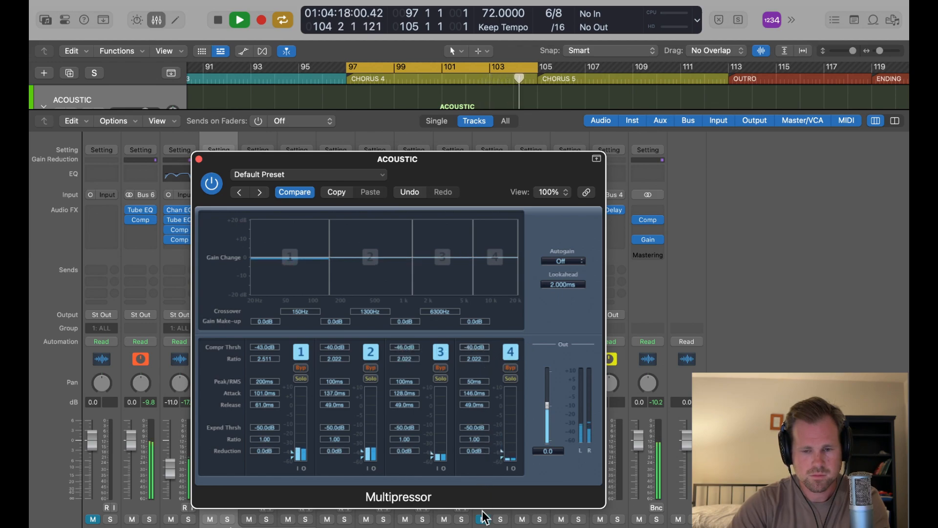
{"action": "left_click_drag", "start_coordinate": [473, 347], "coordinate": [474, 359]}
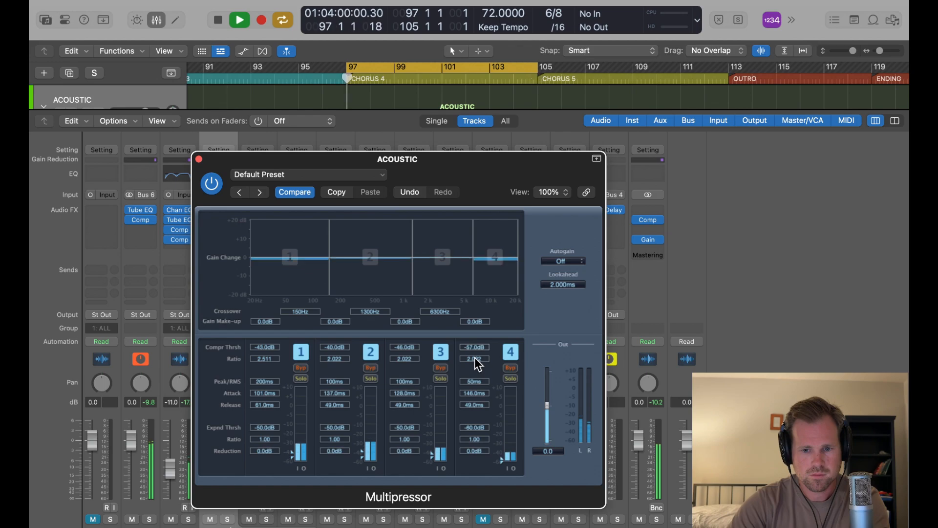
{"action": "left_click_drag", "start_coordinate": [408, 347], "coordinate": [411, 351]}
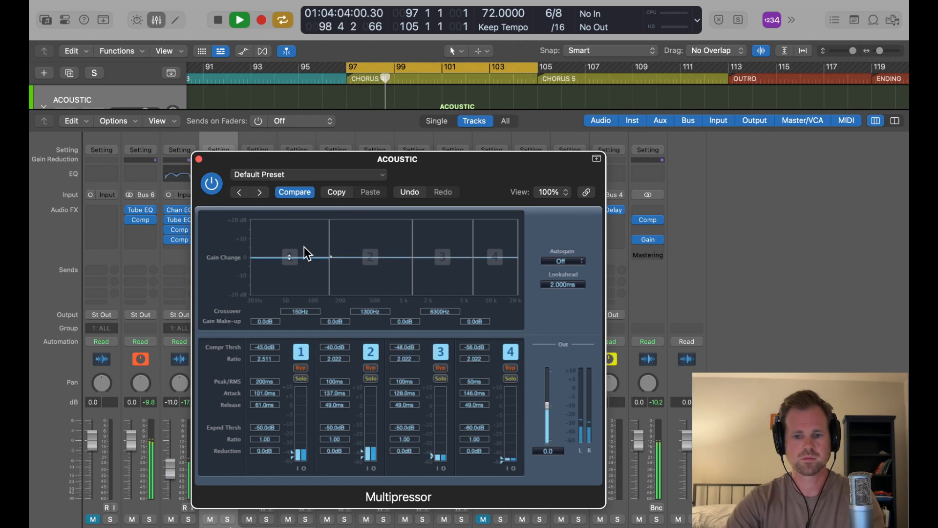
- Close the Multipressor and compare the soloed ACOUSTIC stack with the full mix
{"action": "left_click", "coordinate": [199, 160]}
{"action": "left_click", "coordinate": [227, 518]}
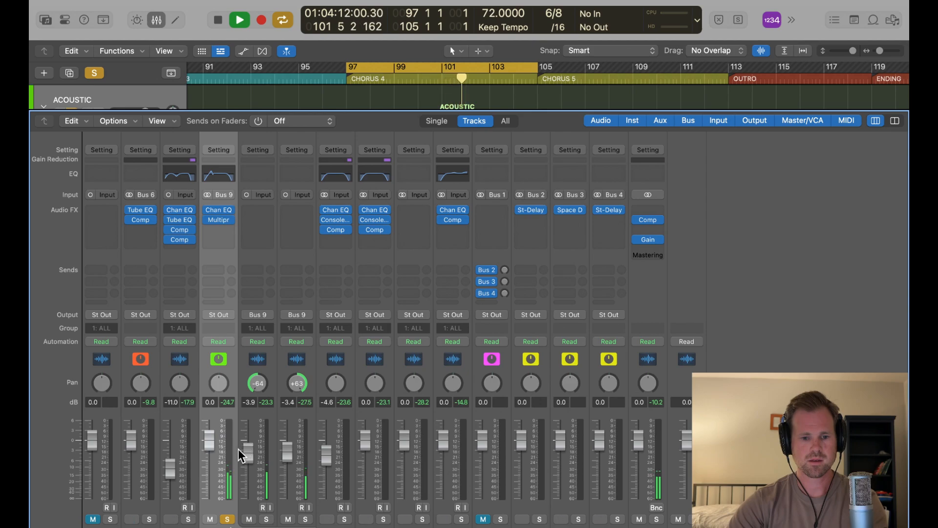
{"action": "left_click", "coordinate": [228, 519]}
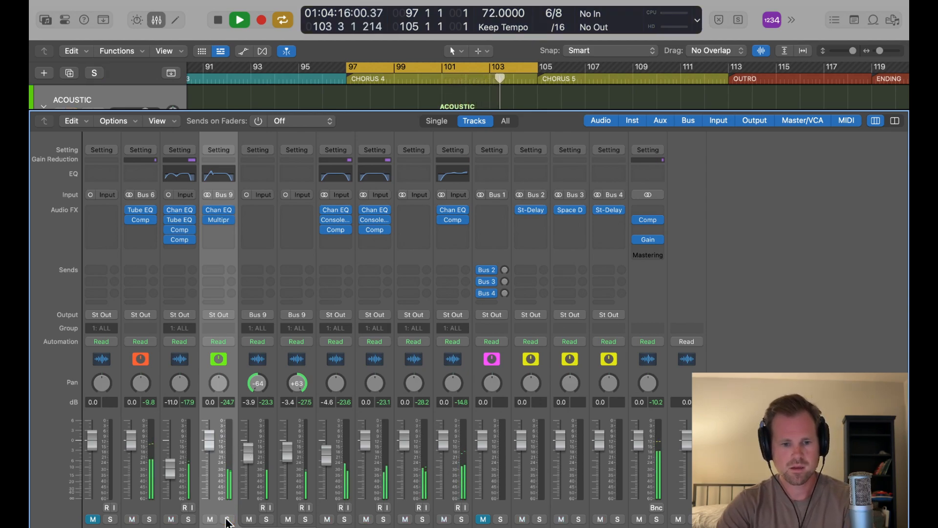
- Stop playback, move the cycle range to Chorus 3, play it and bring the mixer back into view
{"action": "key", "text": "space"}
{"action": "key", "text": "c"}
{"action": "key", "text": "x"}
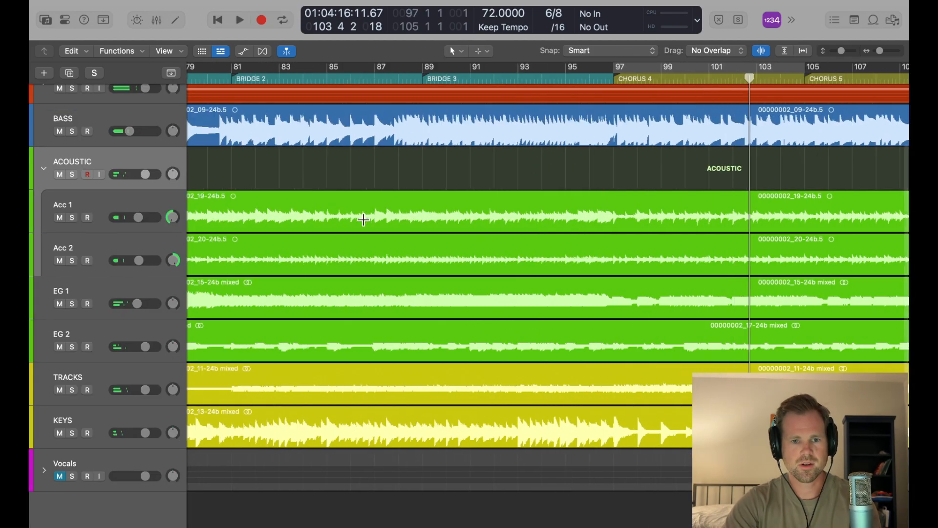
{"action": "scroll", "coordinate": [384, 205], "scroll_direction": "left", "scroll_amount": 10}
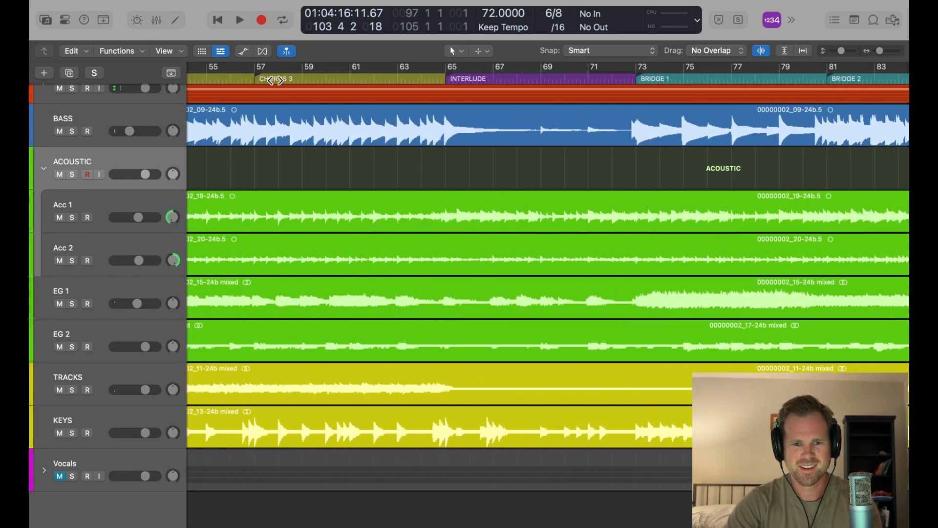
{"action": "left_click_drag", "start_coordinate": [259, 72], "coordinate": [437, 72]}
{"action": "key", "text": "space"}
{"action": "key", "text": "x"}
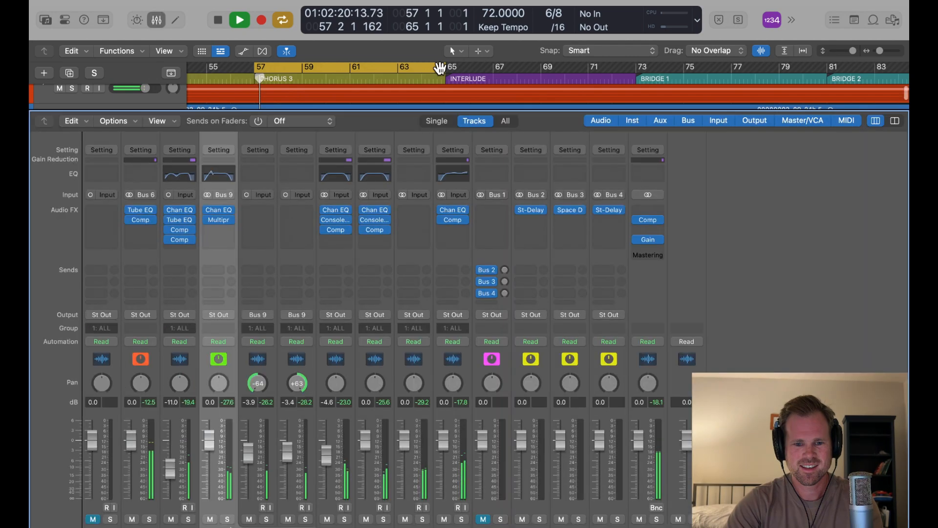
- Solo ACOUSTIC, reopen its Multipressor and lower band 2's compression threshold to -46.0 dB
{"action": "left_click", "coordinate": [227, 519]}
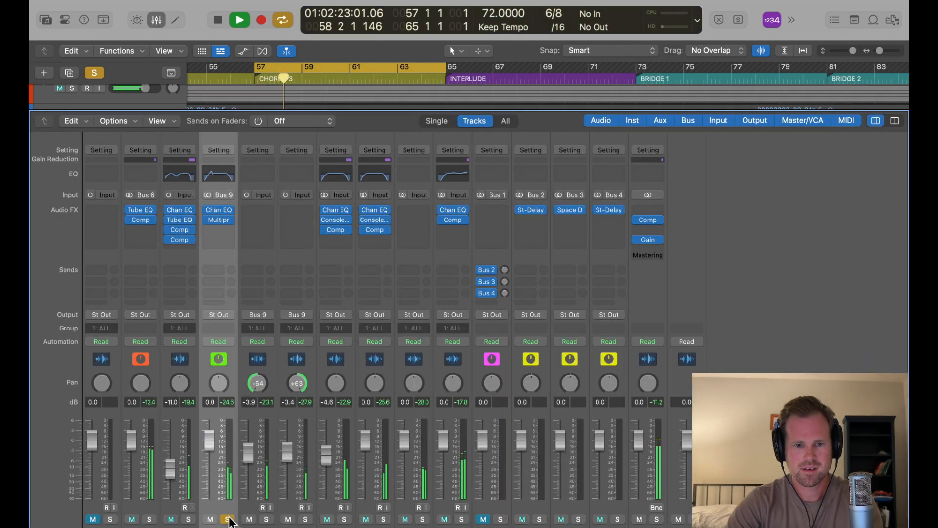
{"action": "left_click", "coordinate": [218, 220]}
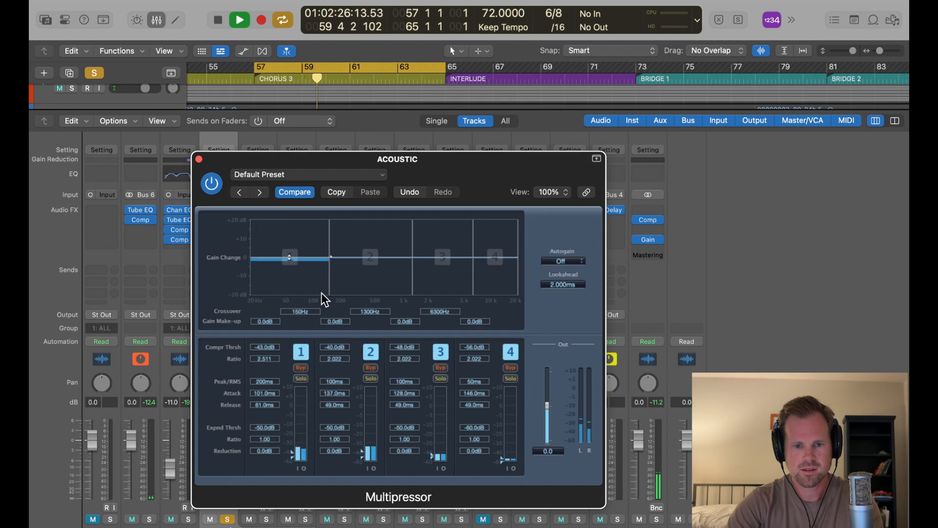
{"action": "left_click_drag", "start_coordinate": [335, 347], "coordinate": [335, 351]}
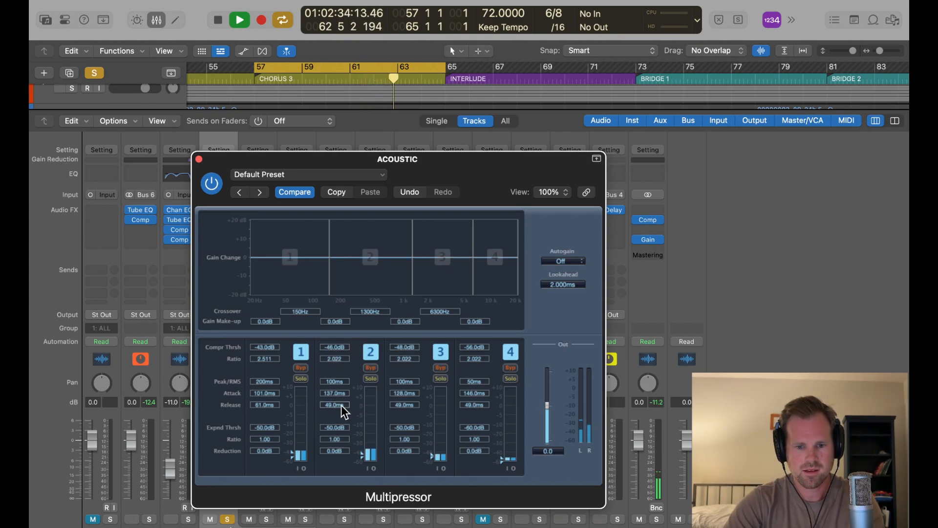
- Set the Multipressor releases of bands 1, 2 and 3 to 22, 36 and 32 ms, and band 3's compression threshold to -55.0 dB
{"action": "left_click_drag", "start_coordinate": [341, 405], "coordinate": [342, 417]}
{"action": "left_click_drag", "start_coordinate": [266, 406], "coordinate": [265, 420]}
{"action": "left_click_drag", "start_coordinate": [404, 406], "coordinate": [407, 410]}
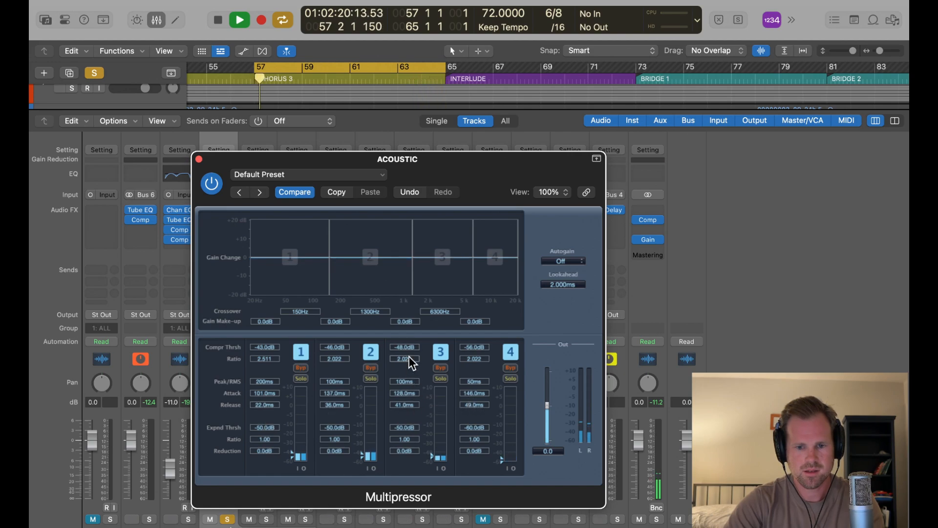
{"action": "left_click_drag", "start_coordinate": [407, 348], "coordinate": [407, 355]}
{"action": "left_click_drag", "start_coordinate": [406, 406], "coordinate": [406, 410]}
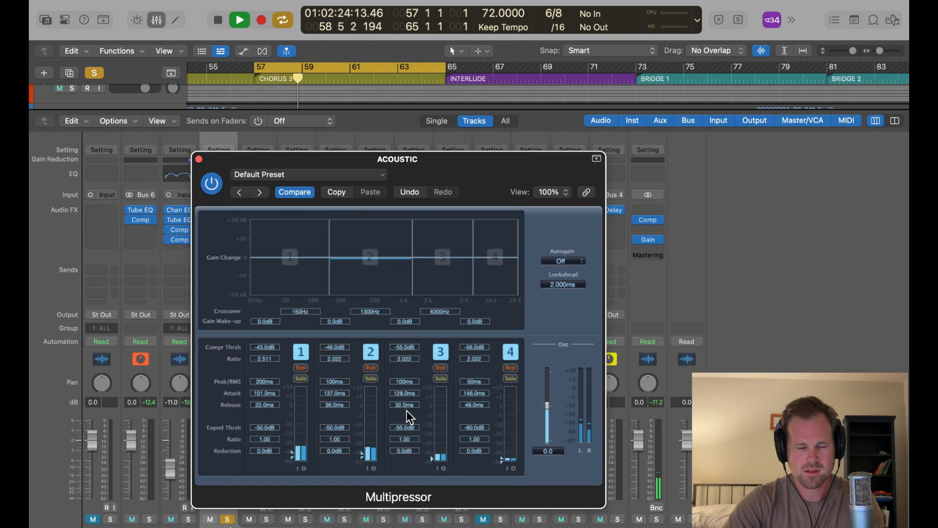
- Close the Multipressor, restart Chorus 3 with ACOUSTIC unsoloed and collapse the ACOUSTIC stack in the mixer
{"action": "left_click", "coordinate": [198, 159]}
{"action": "key", "text": "space"}
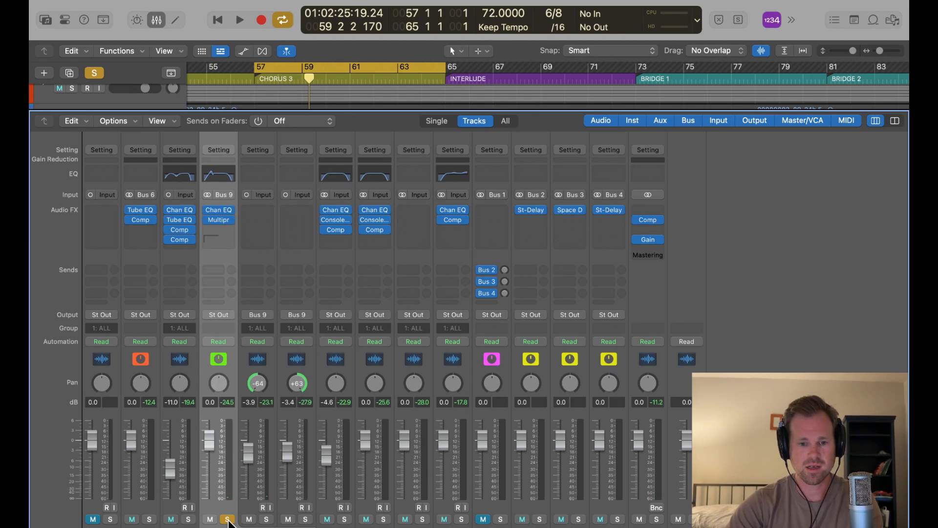
{"action": "left_click", "coordinate": [227, 519]}
{"action": "key", "text": "space"}
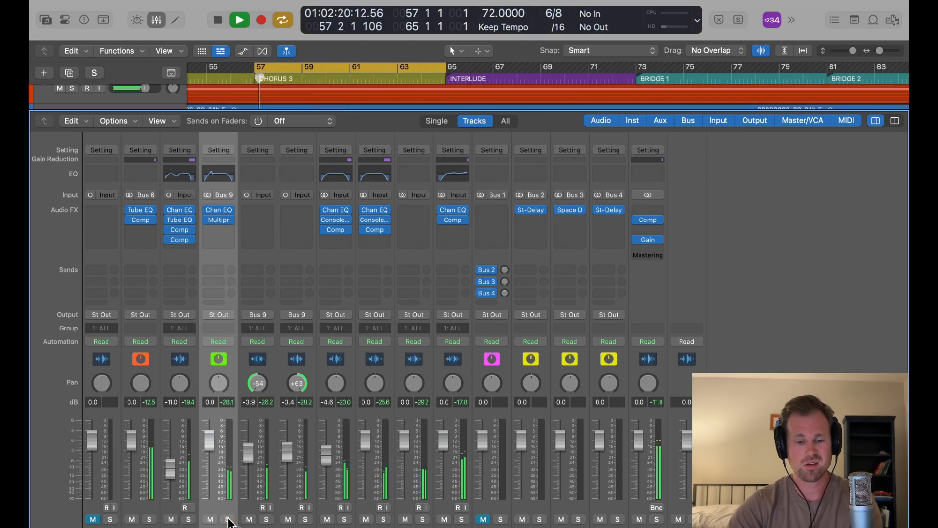
{"action": "left_click", "coordinate": [231, 526]}
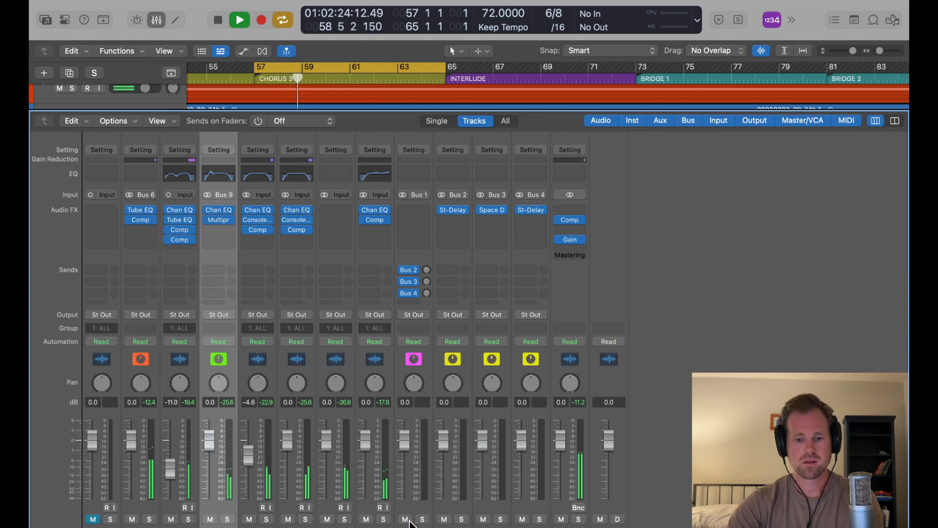
- Expand the Bus 1 vocal stack, restart Chorus 3 and mute its two panned vocal tracks
{"action": "left_click", "coordinate": [425, 527]}
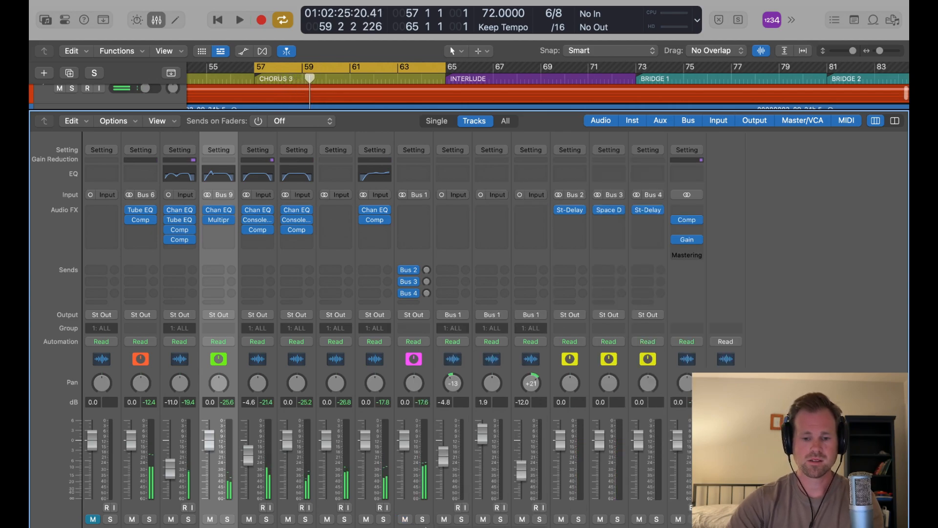
{"action": "key", "text": "space"}
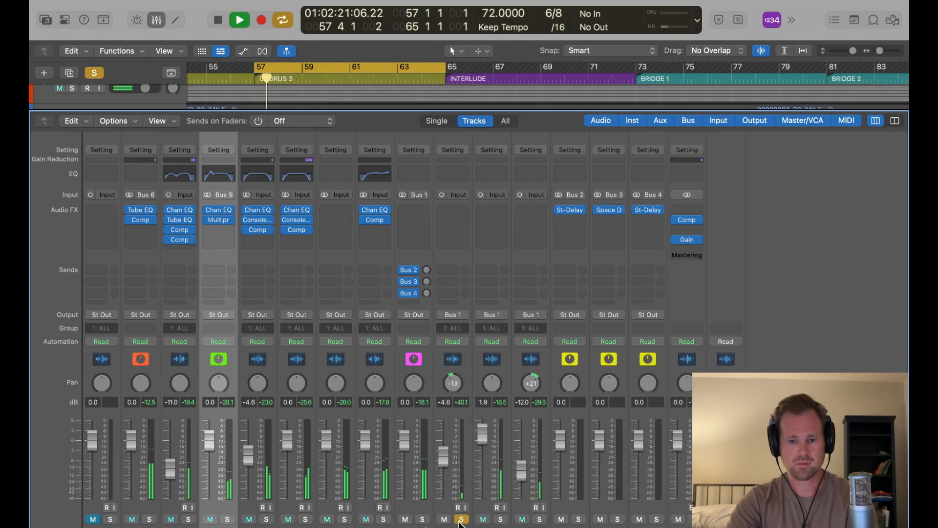
{"action": "left_click", "coordinate": [443, 518]}
{"action": "left_click", "coordinate": [521, 518]}
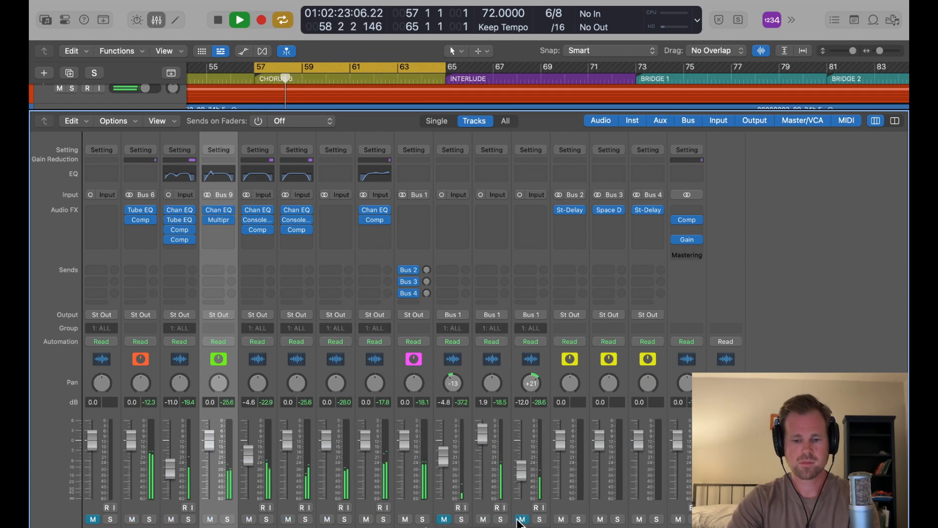
- Solo the center-panned Vocal 2, reset its level to 0.0 dB and stop playback
{"action": "left_click", "coordinate": [501, 519]}
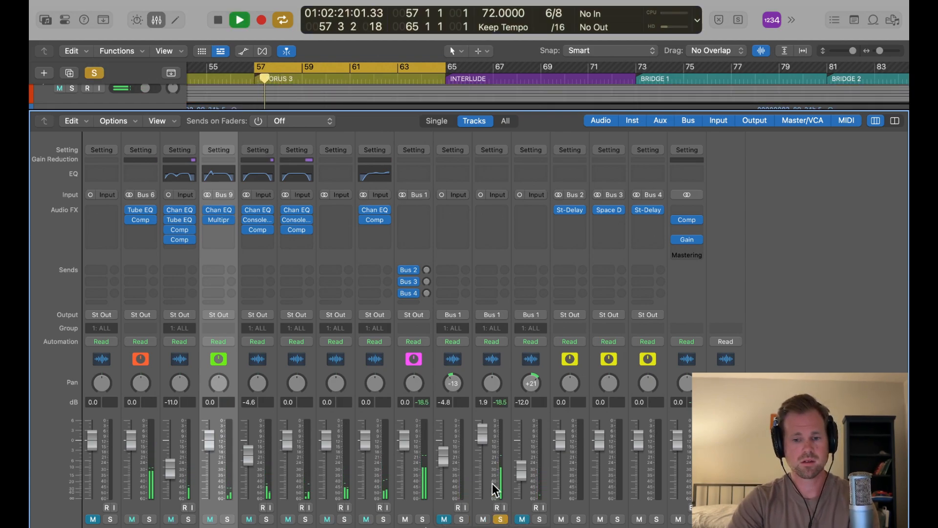
{"action": "left_click", "coordinate": [485, 443], "text": "alt"}
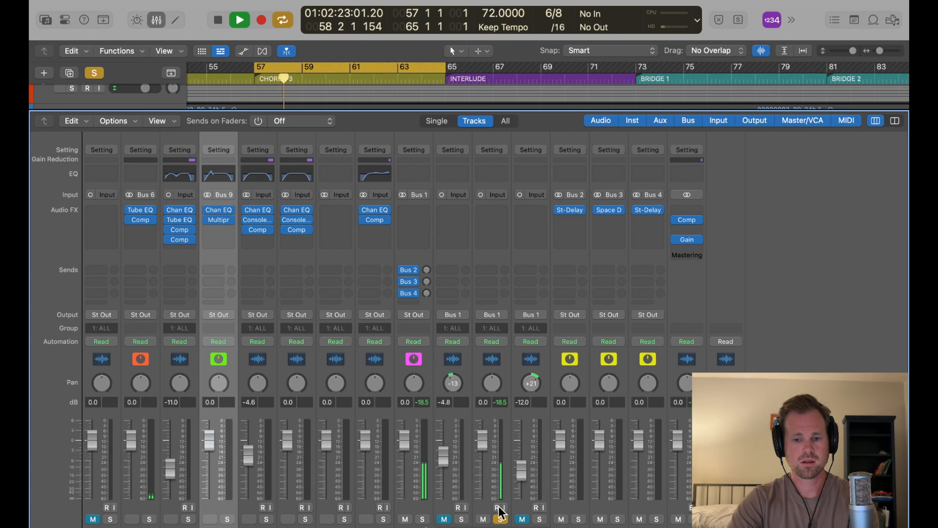
{"action": "key", "text": "space"}
- Insert Pitch Correction on Vocal 2 and move its window clear of the reverb and delay channels
{"action": "left_click", "coordinate": [484, 210]}
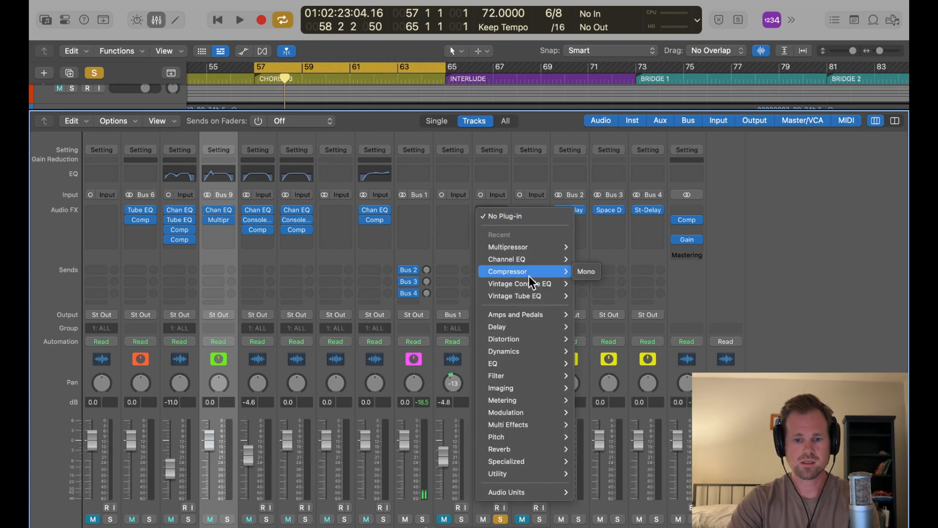
{"action": "mouse_move", "coordinate": [530, 363]}
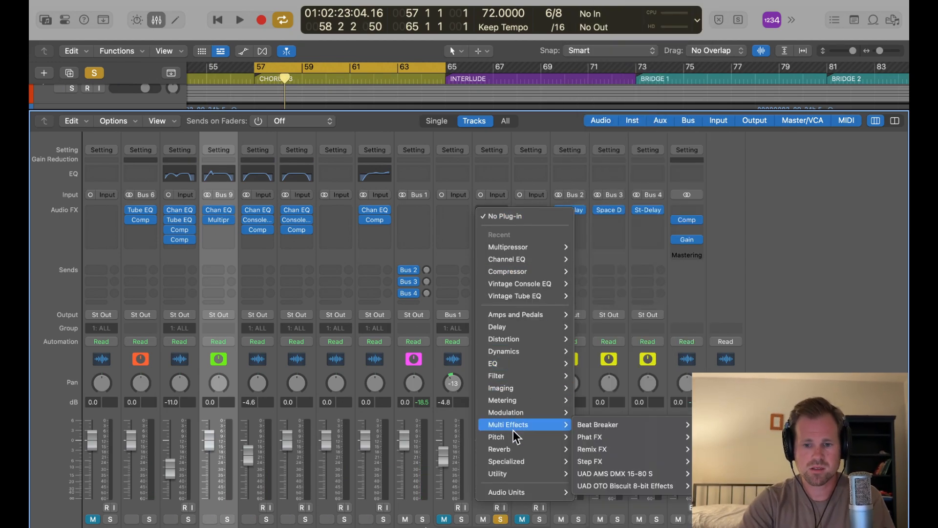
{"action": "mouse_move", "coordinate": [513, 438]}
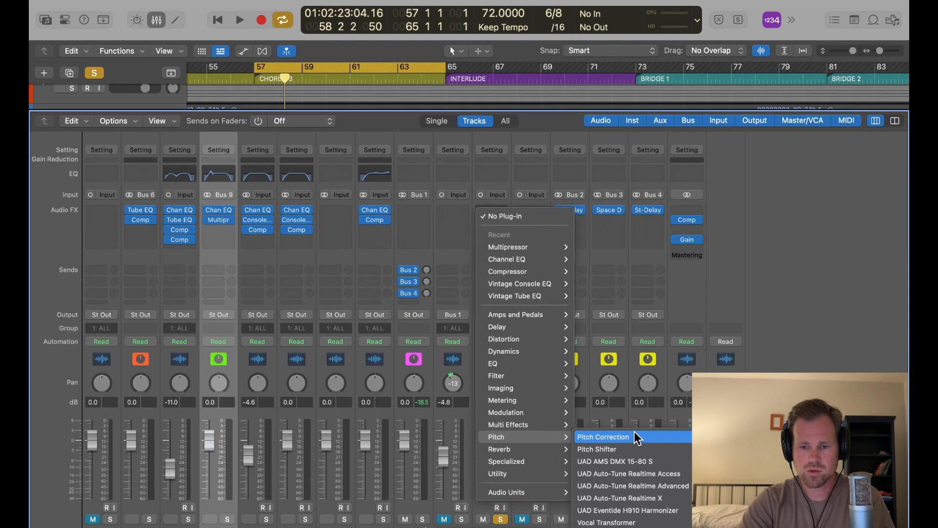
{"action": "left_click", "coordinate": [651, 436]}
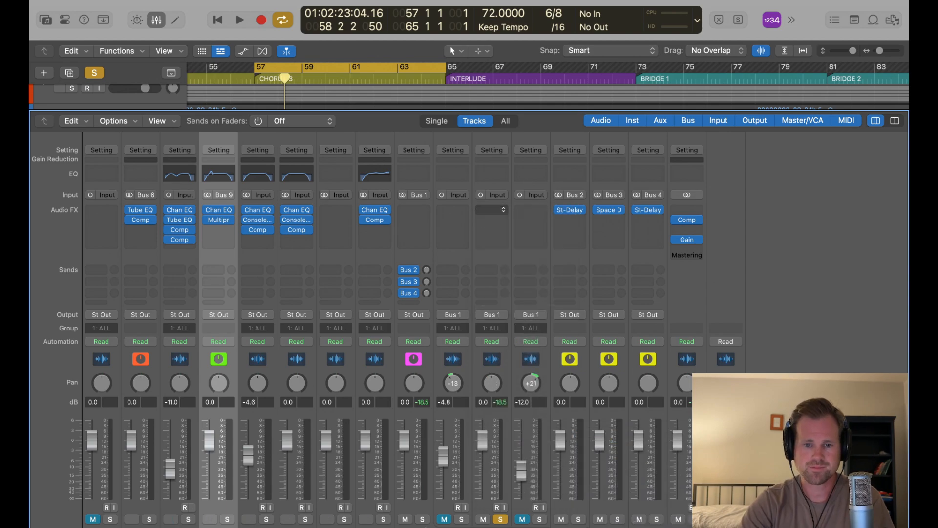
{"action": "left_click_drag", "start_coordinate": [602, 172], "coordinate": [535, 172]}
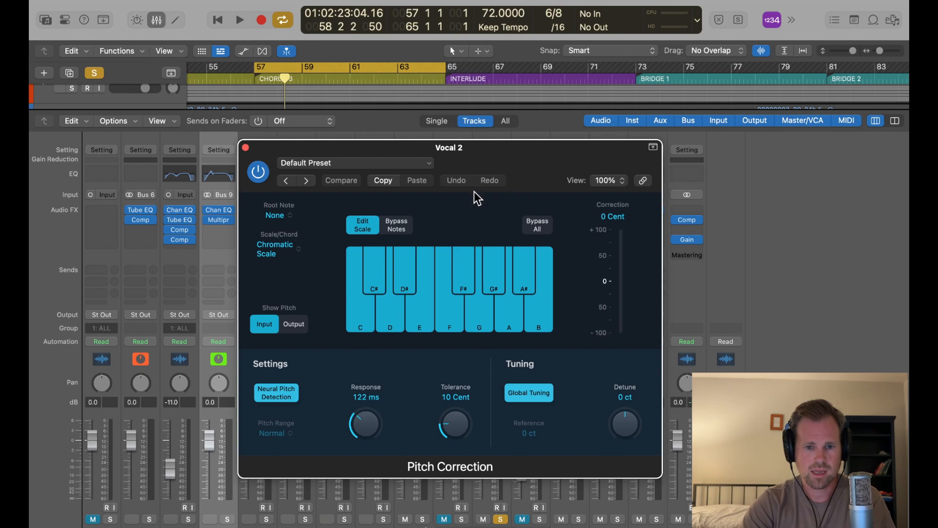
- Set Vocal 2's Pitch Correction to root note A with the Major Scale
{"action": "left_click", "coordinate": [275, 218]}
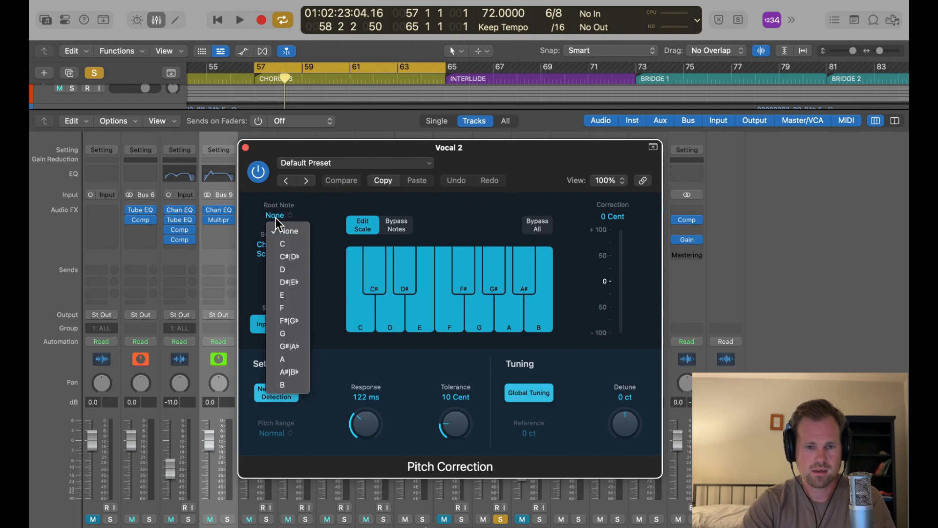
{"action": "left_click", "coordinate": [286, 360]}
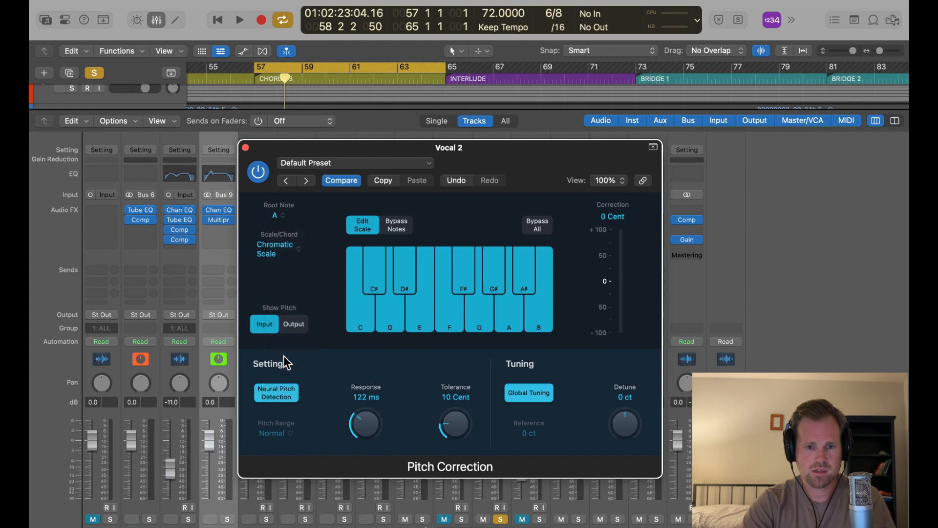
{"action": "left_click", "coordinate": [291, 250]}
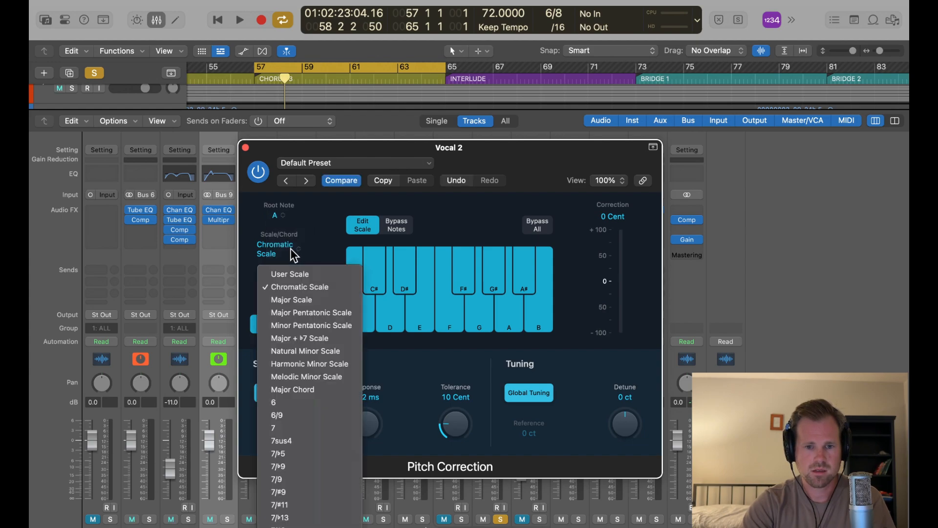
{"action": "left_click", "coordinate": [289, 302]}
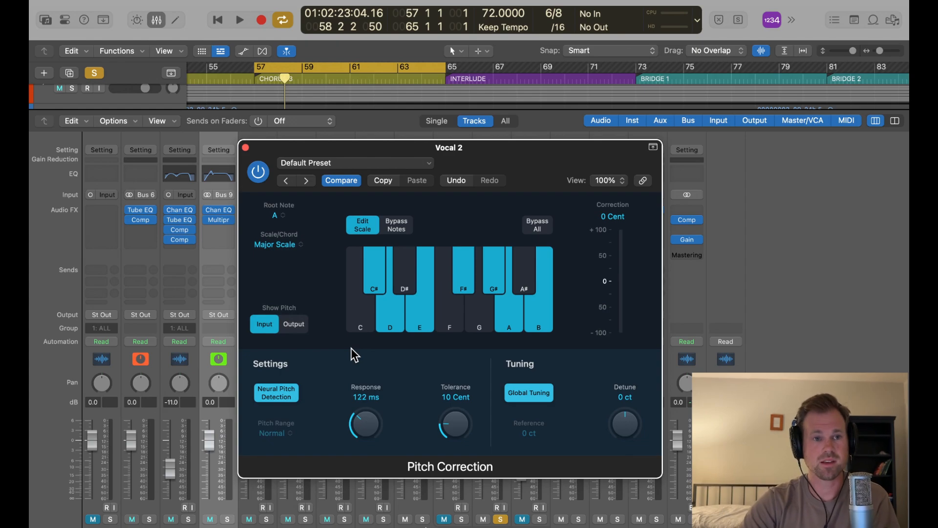
- While playing Chorus 3, lower the Pitch Correction Response to 0.00 ms and change the root note to G
{"action": "key", "text": "space"}
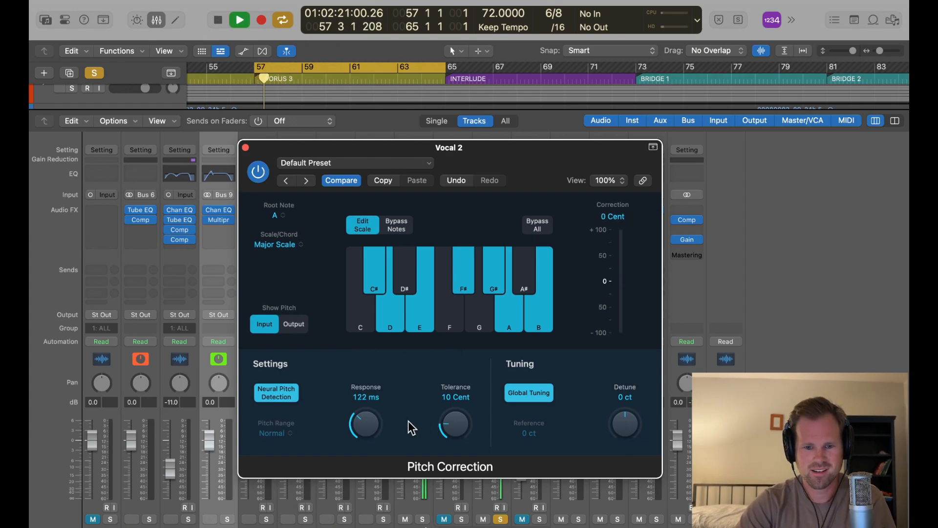
{"action": "left_click_drag", "start_coordinate": [386, 428], "coordinate": [389, 455]}
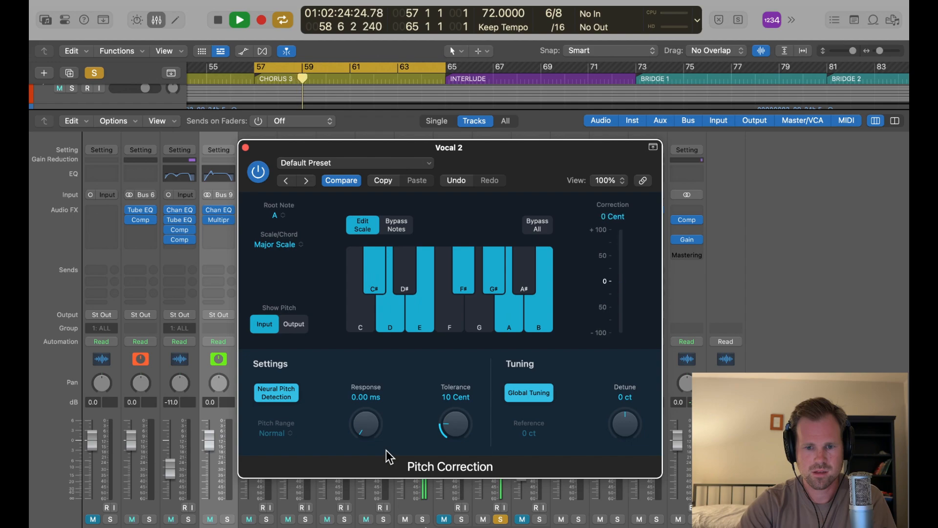
{"action": "left_click", "coordinate": [277, 215]}
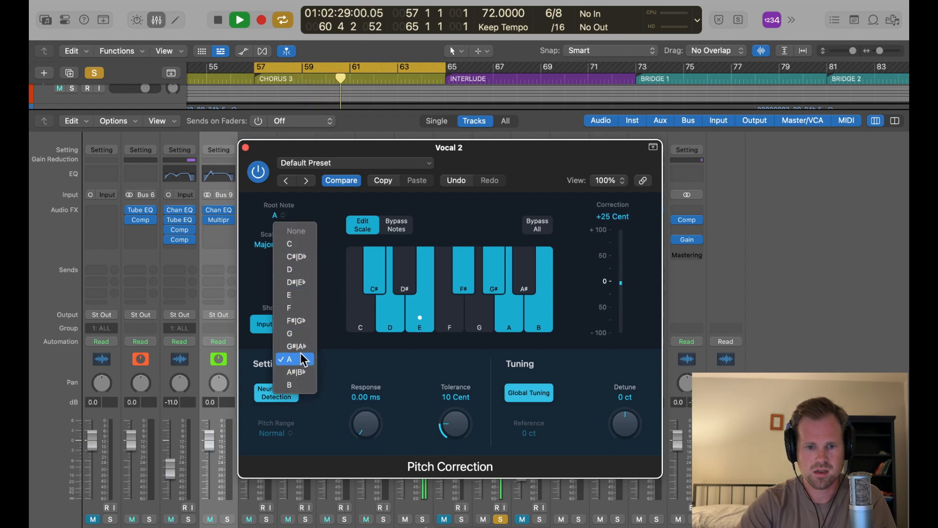
{"action": "left_click", "coordinate": [296, 336]}
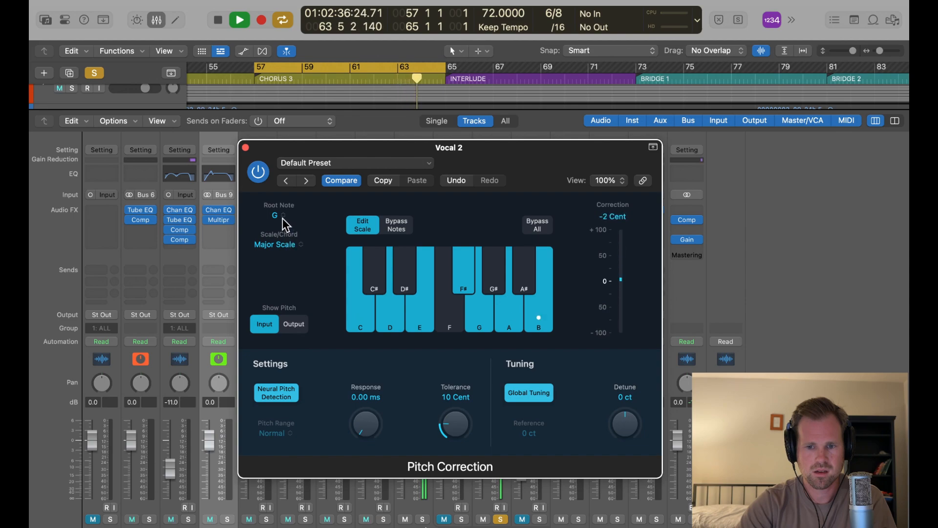
{"action": "key", "text": "space"}
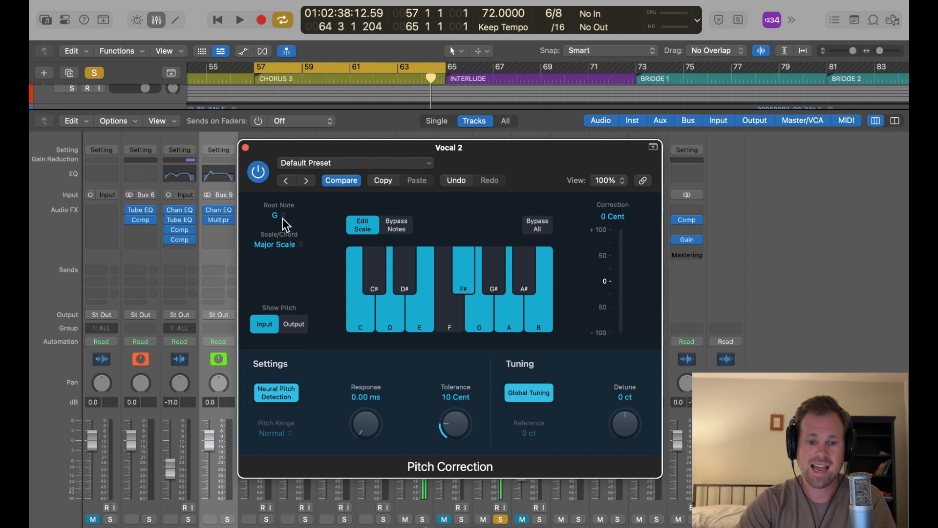
- Switch the Pitch Correction scale back to Chromatic Scale
{"action": "left_click", "coordinate": [282, 218]}
{"action": "left_click", "coordinate": [262, 251]}
{"action": "left_click", "coordinate": [263, 245]}
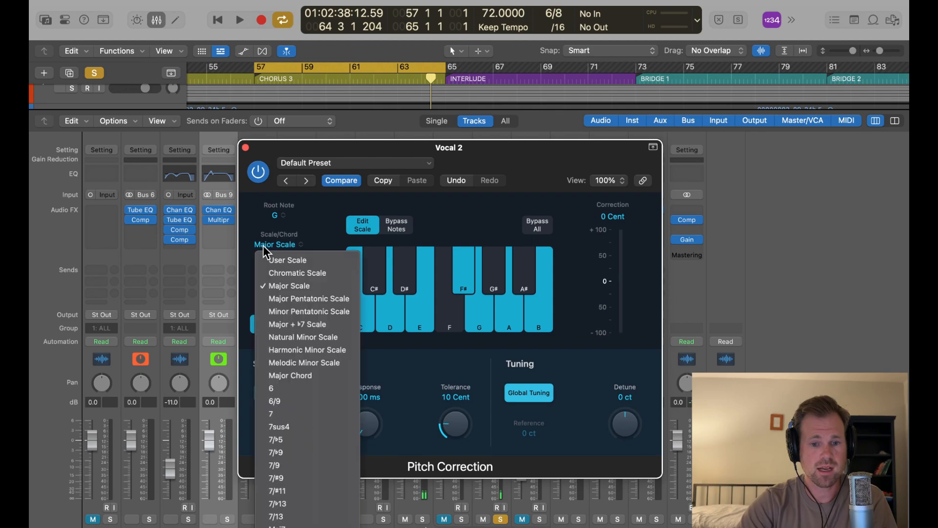
{"action": "left_click", "coordinate": [288, 273]}
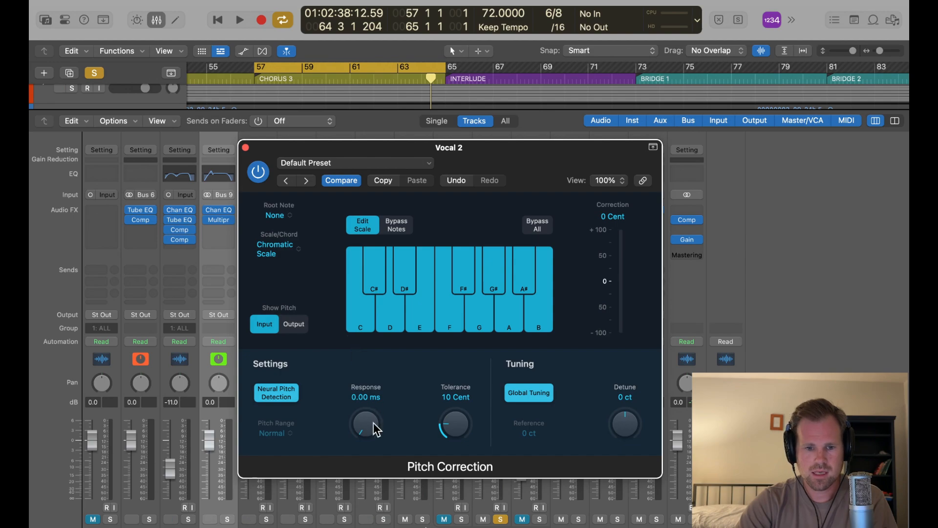
- Play Chorus 3 while raising the Pitch Correction Response to 428 ms, and toggle Global Tuning off and back on
{"action": "left_click_drag", "start_coordinate": [373, 423], "coordinate": [372, 406]}
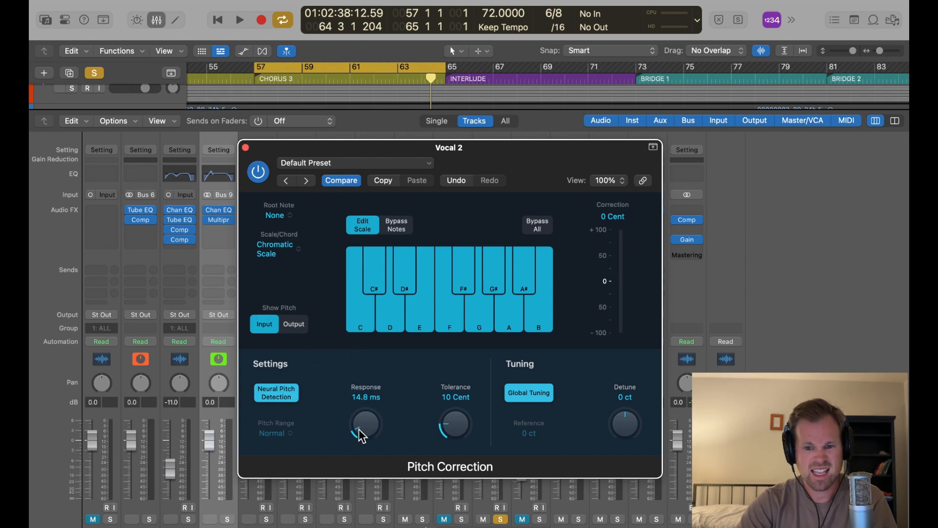
{"action": "key", "text": "space"}
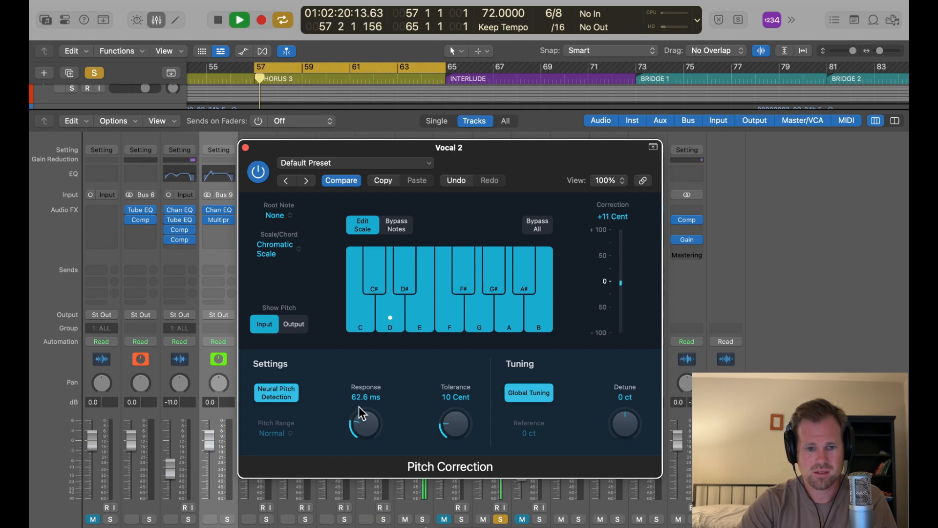
{"action": "left_click_drag", "start_coordinate": [360, 414], "coordinate": [366, 369]}
{"action": "left_click_drag", "start_coordinate": [365, 421], "coordinate": [366, 386]}
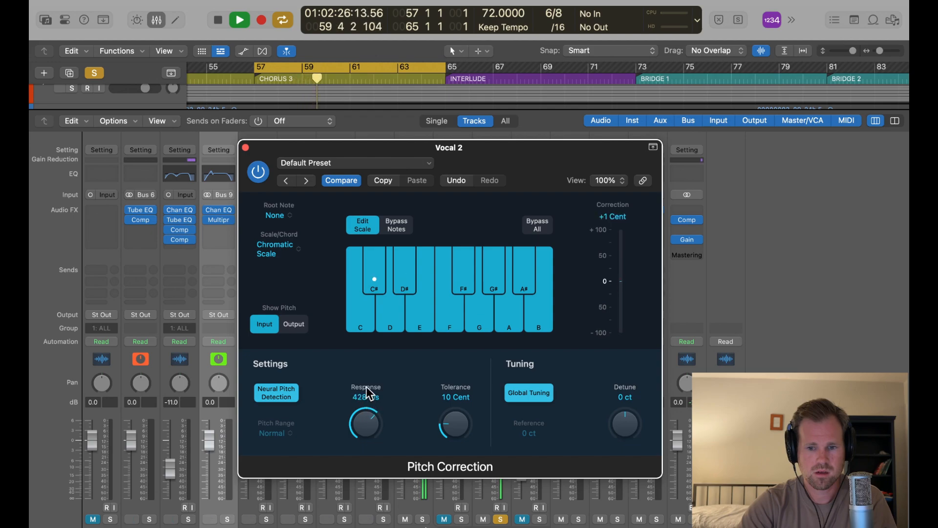
{"action": "left_click", "coordinate": [540, 393]}
{"action": "left_click", "coordinate": [542, 395]}
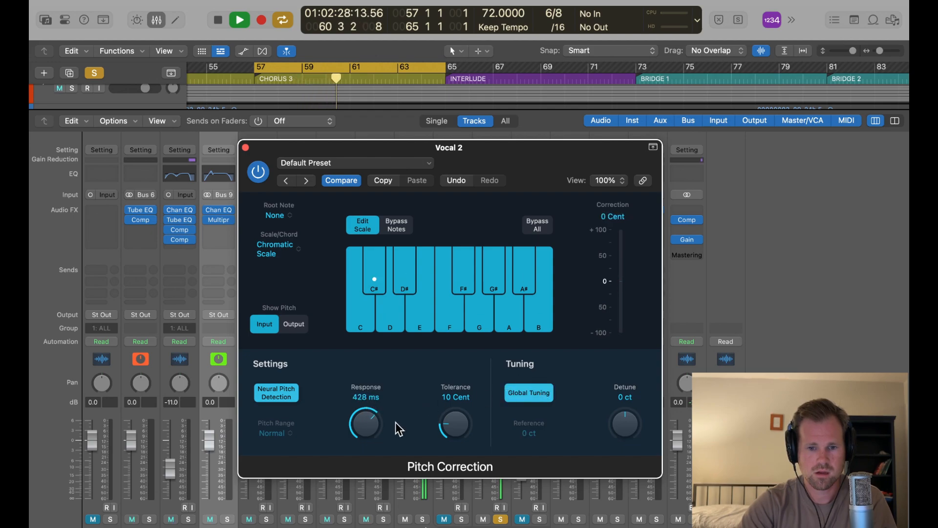
- Compare Neural Pitch Detection off and on, raise the Response to 495 ms and close Pitch Correction
{"action": "scroll", "coordinate": [376, 425], "scroll_direction": "up", "scroll_amount": 3}
{"action": "left_click", "coordinate": [293, 394]}
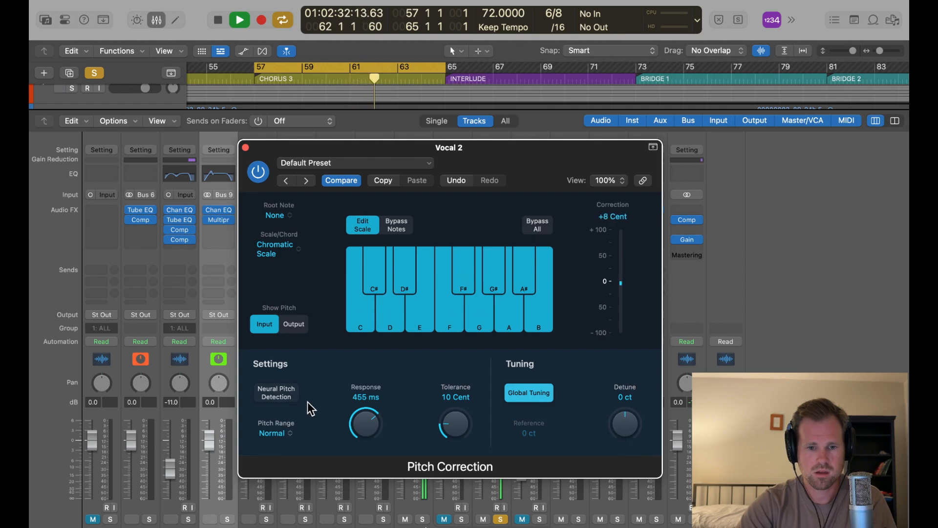
{"action": "left_click", "coordinate": [289, 392]}
{"action": "scroll", "coordinate": [373, 417], "scroll_direction": "up", "scroll_amount": 2}
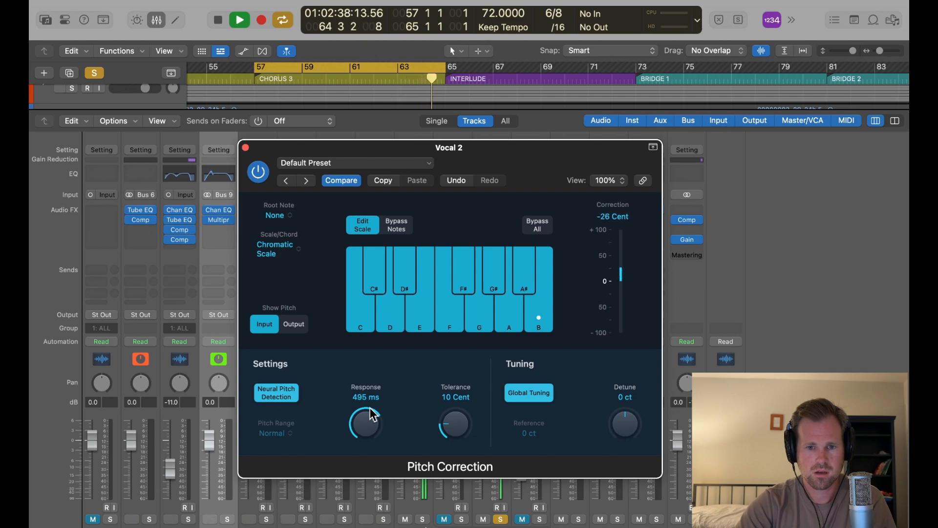
{"action": "key", "text": "space"}
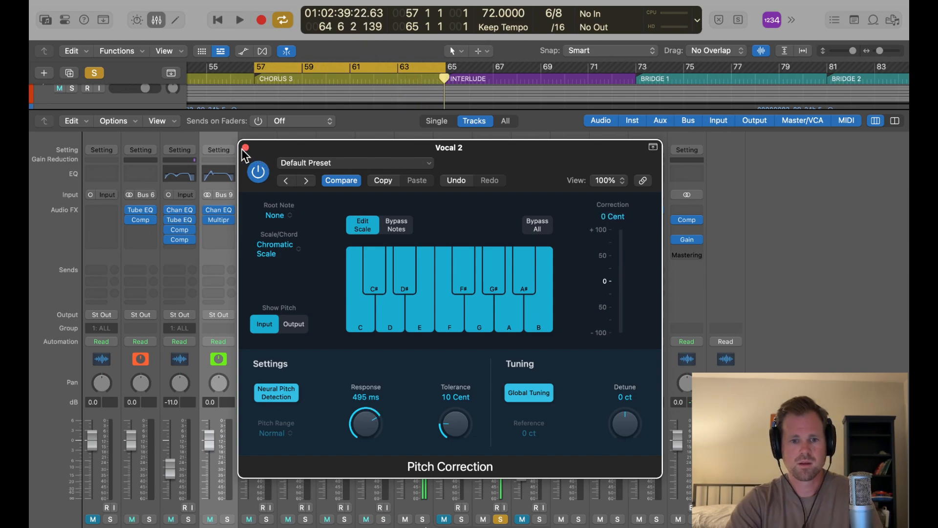
{"action": "left_click", "coordinate": [245, 148]}
- Copy Vocal 2's Pitch Correction to the two neighbouring panned vocal tracks and play Chorus 3 briefly to check
{"action": "mouse_move", "coordinate": [490, 215]}
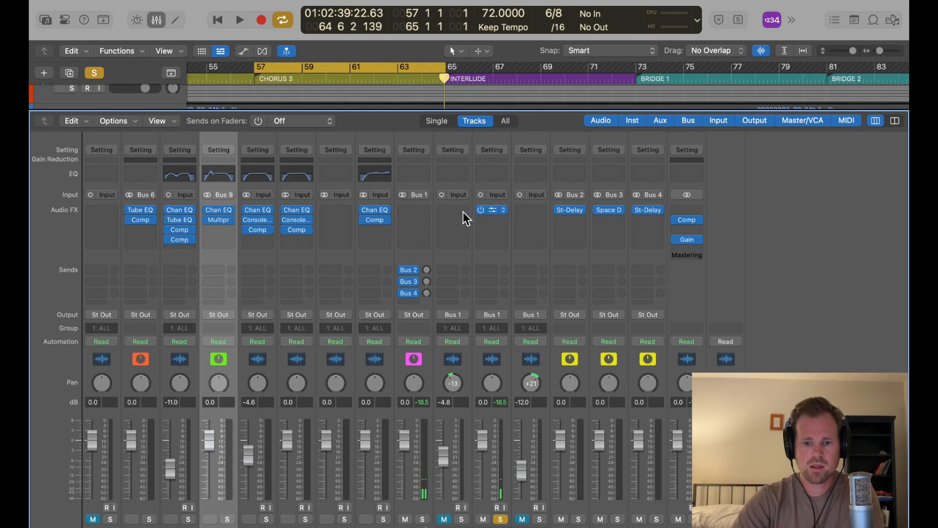
{"action": "left_click_drag", "start_coordinate": [487, 208], "coordinate": [522, 208]}
{"action": "key", "text": "space"}
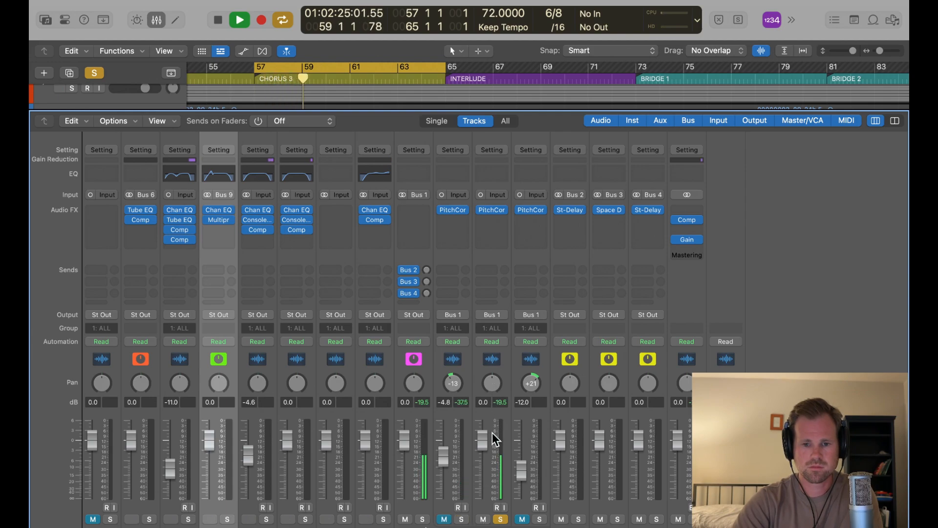
{"action": "key", "text": "space"}
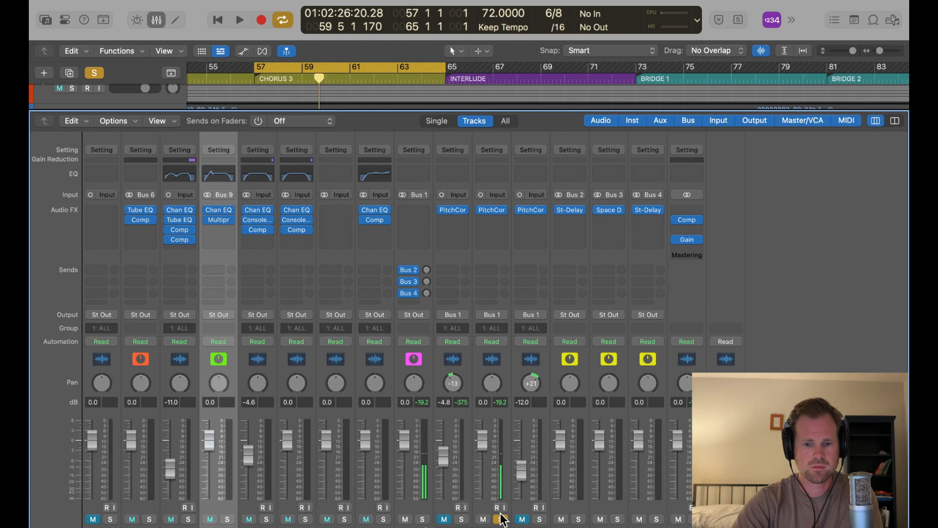
- Insert a mono Channel EQ on Vocal 2 after Pitch Correction and position its window over the mixer
{"action": "left_click", "coordinate": [488, 218]}
{"action": "mouse_move", "coordinate": [517, 279]}
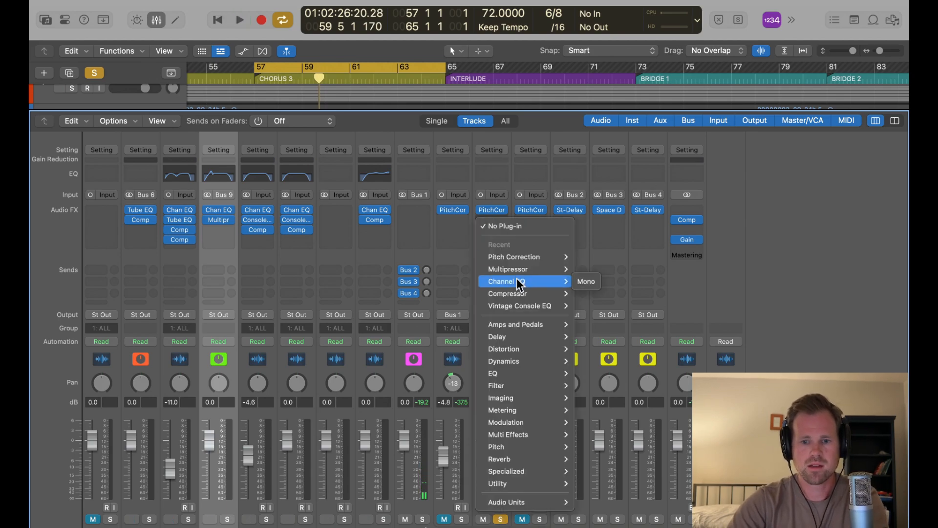
{"action": "left_click", "coordinate": [576, 281]}
{"action": "left_click_drag", "start_coordinate": [535, 153], "coordinate": [331, 151]}
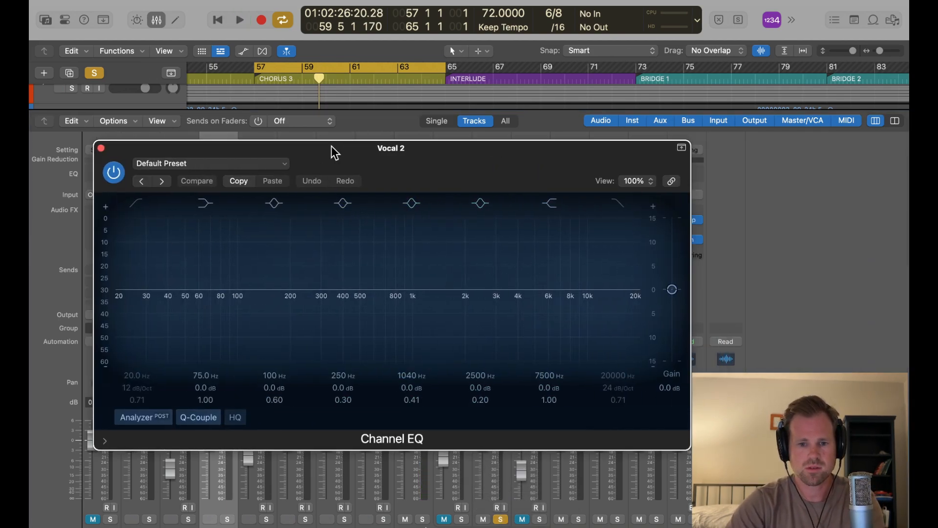
- While playing Chorus 3, enable Vocal 2's low cut at 119 Hz and boost its 1040 Hz band by 3.1 dB
{"action": "left_click", "coordinate": [137, 203]}
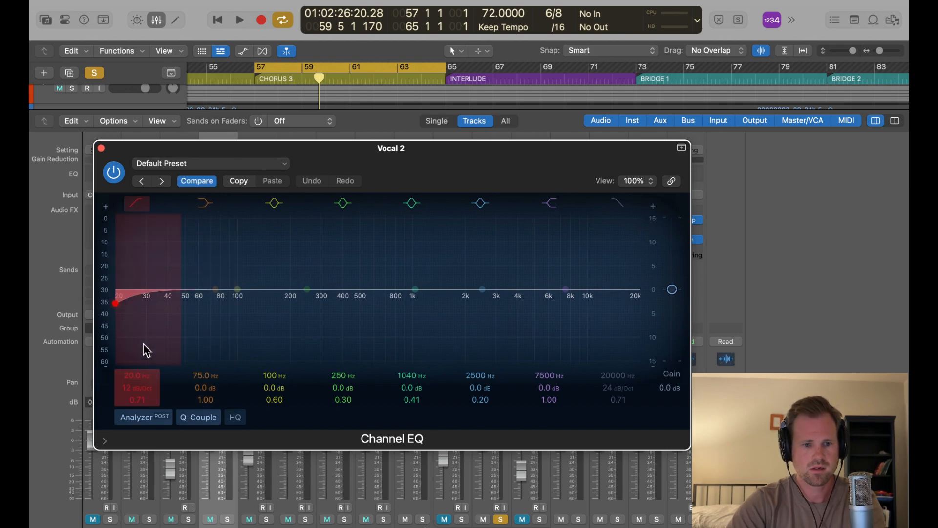
{"action": "key", "text": "space"}
{"action": "mouse_move", "coordinate": [139, 371]}
{"action": "left_mouse_down"}
{"action": "mouse_move", "coordinate": [139, 337]}
{"action": "mouse_move", "coordinate": [138, 352]}
{"action": "left_mouse_up"}
{"action": "left_click_drag", "start_coordinate": [415, 289], "coordinate": [415, 274]}
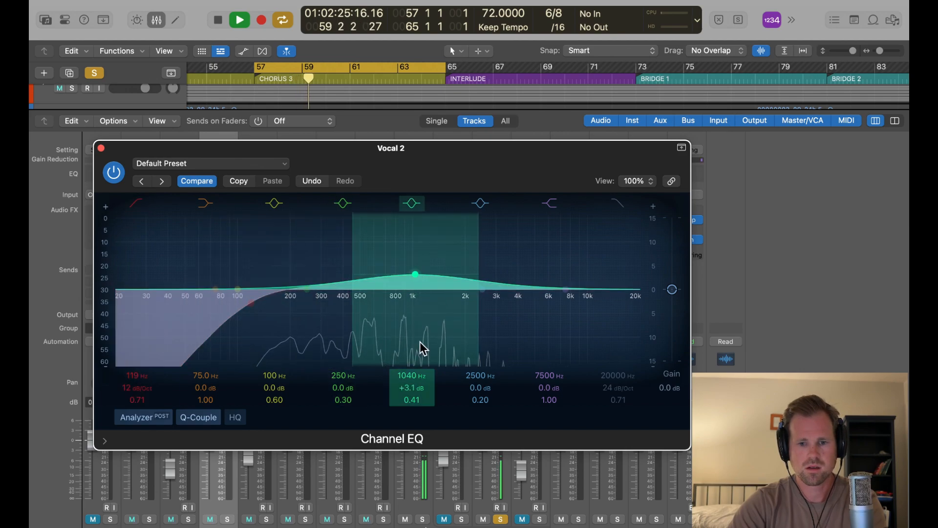
- Sweep Vocal 2's boosted 1040 Hz band to find the harsh frequency, then cut it at 1200 Hz by 4.1 dB with Q 2.30
{"action": "left_click_drag", "start_coordinate": [421, 320], "coordinate": [444, 187]}
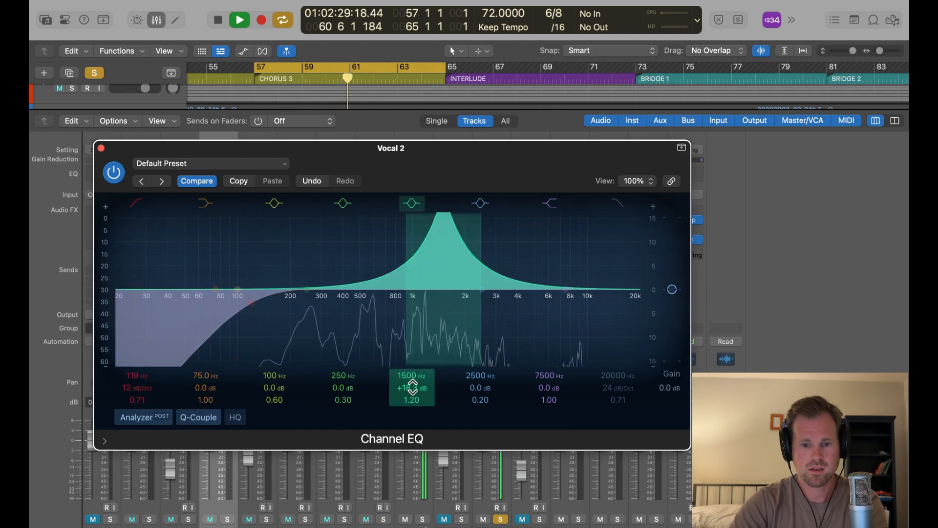
{"action": "left_click_drag", "start_coordinate": [412, 399], "coordinate": [412, 388]}
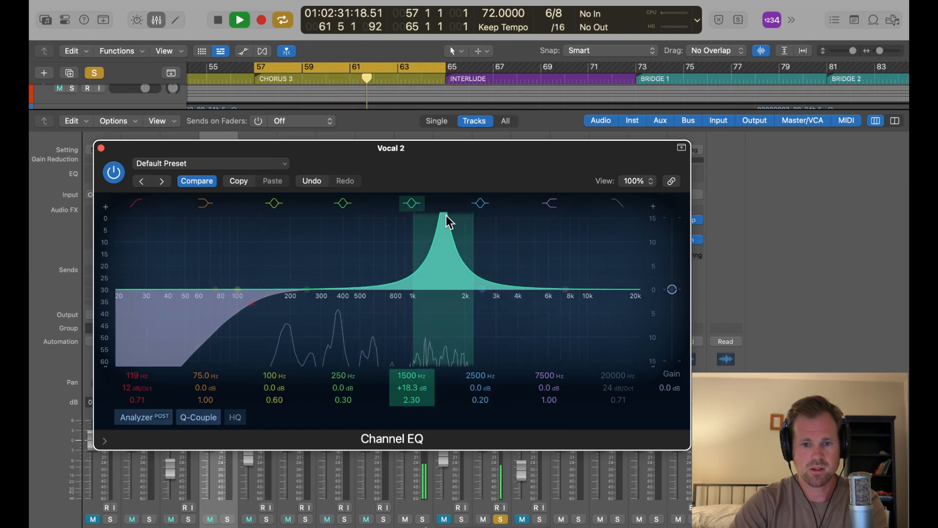
{"action": "left_click_drag", "start_coordinate": [446, 215], "coordinate": [430, 215]}
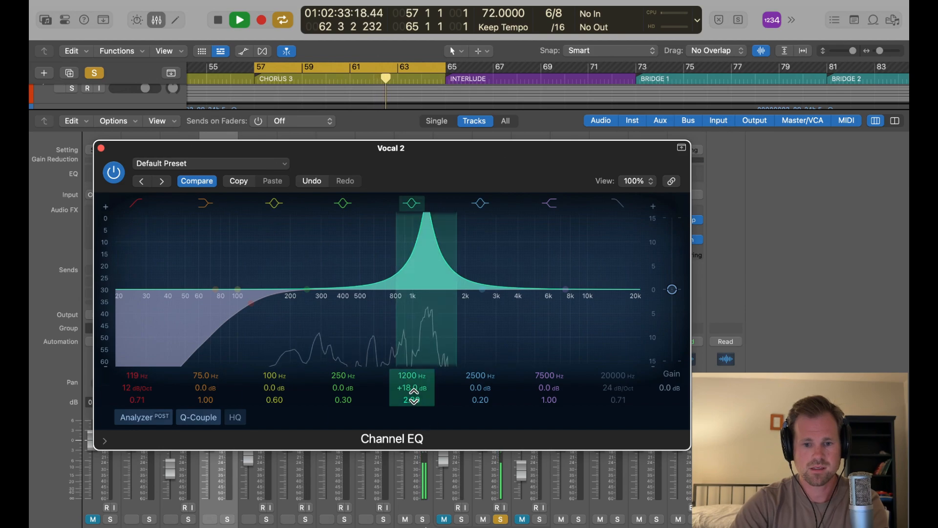
{"action": "left_click_drag", "start_coordinate": [412, 387], "coordinate": [412, 405]}
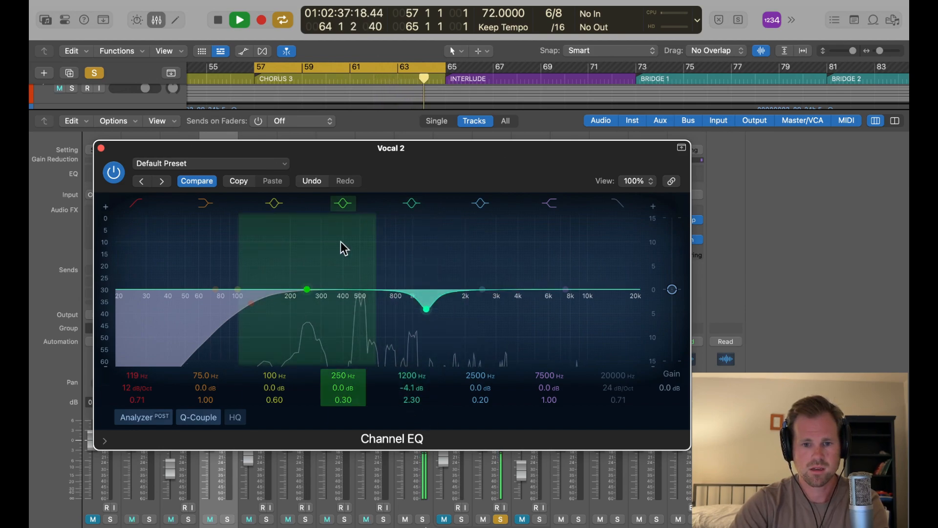
- Cut Vocal 2's 452 Hz band with a Q of 2.00, raise the high shelf around 7500 Hz slightly and close Channel EQ
{"action": "left_click_drag", "start_coordinate": [305, 287], "coordinate": [305, 278]}
{"action": "left_click_drag", "start_coordinate": [341, 398], "coordinate": [340, 367]}
{"action": "left_click_drag", "start_coordinate": [308, 281], "coordinate": [358, 192]}
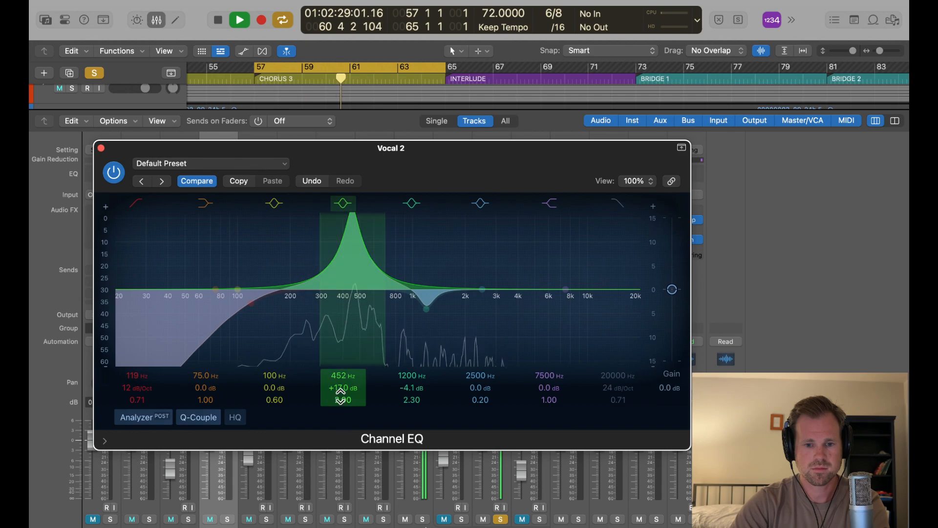
{"action": "left_click_drag", "start_coordinate": [342, 387], "coordinate": [342, 425]}
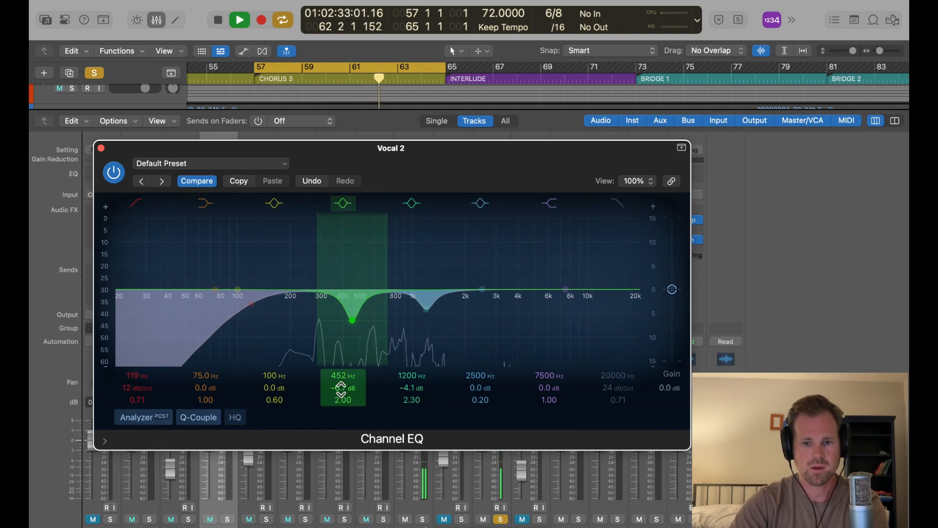
{"action": "left_click_drag", "start_coordinate": [565, 289], "coordinate": [560, 270]}
{"action": "left_click", "coordinate": [101, 148]}
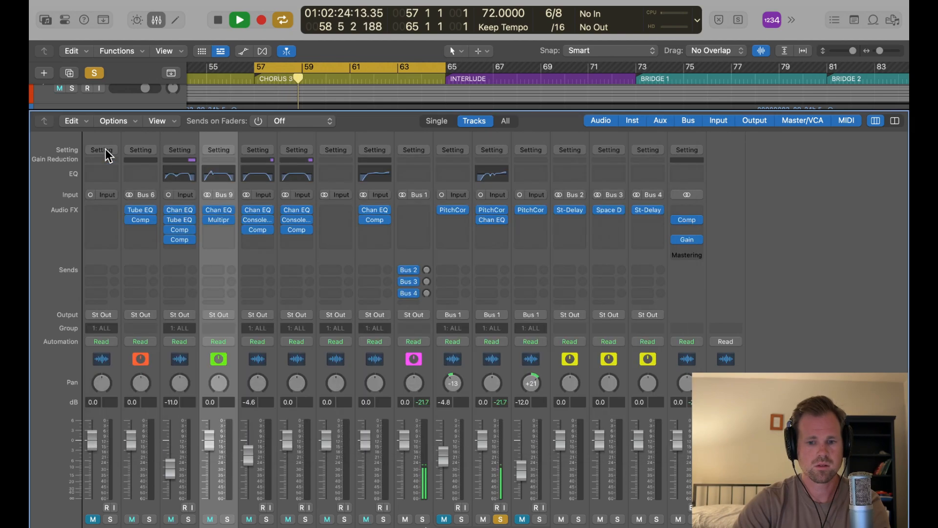
- Insert a mono Compressor on Vocal 2 after Channel EQ and position its window over the mixer
{"action": "left_click", "coordinate": [488, 230]}
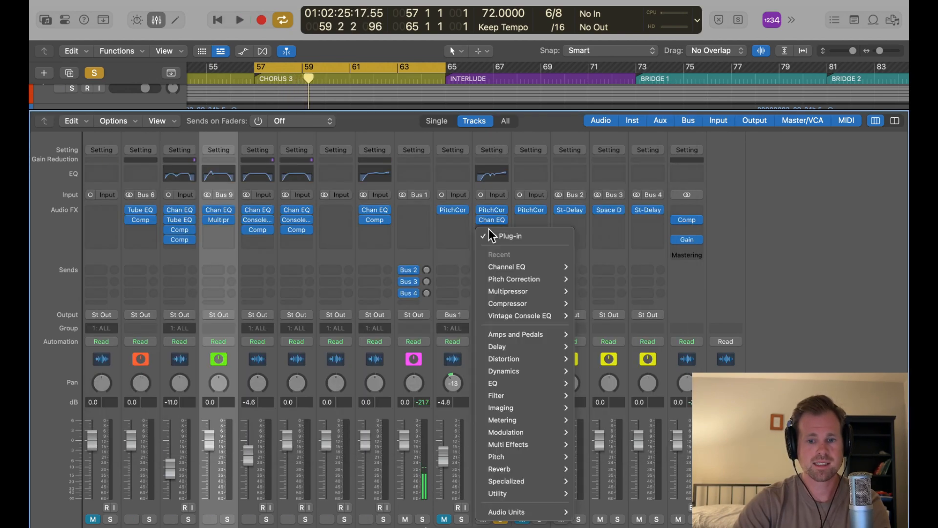
{"action": "mouse_move", "coordinate": [513, 304]}
{"action": "left_click", "coordinate": [586, 303]}
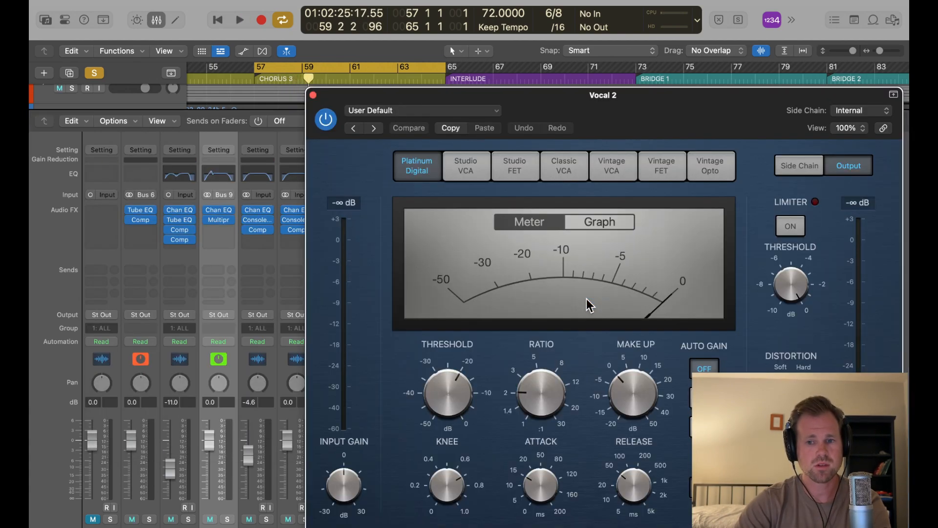
{"action": "left_click_drag", "start_coordinate": [647, 95], "coordinate": [471, 93]}
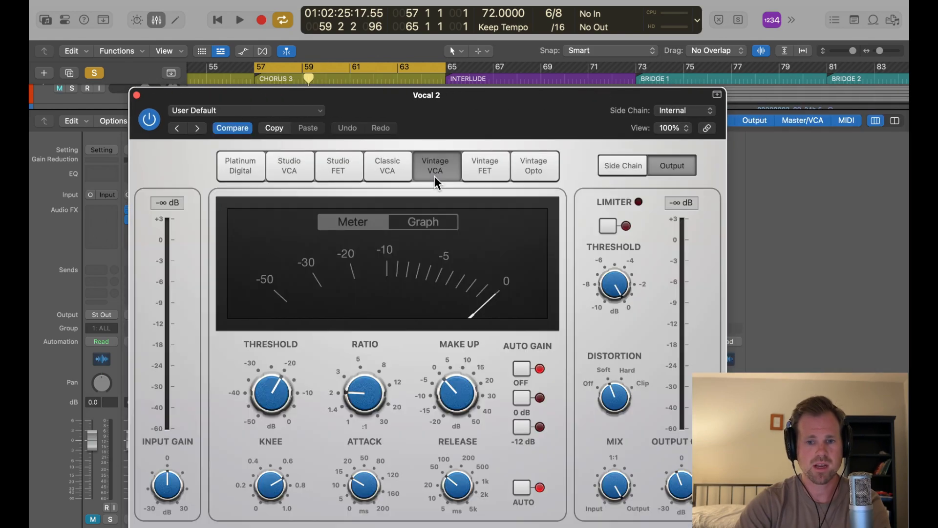
- With the Classic VCA model and Chorus 3 playing, set the ratio to 4.1:1, lower the threshold and set make-up to 4.5 dB
{"action": "left_click", "coordinate": [386, 163]}
{"action": "key", "text": "space"}
{"action": "left_click_drag", "start_coordinate": [372, 385], "coordinate": [374, 353]}
{"action": "left_click_drag", "start_coordinate": [283, 385], "coordinate": [262, 412]}
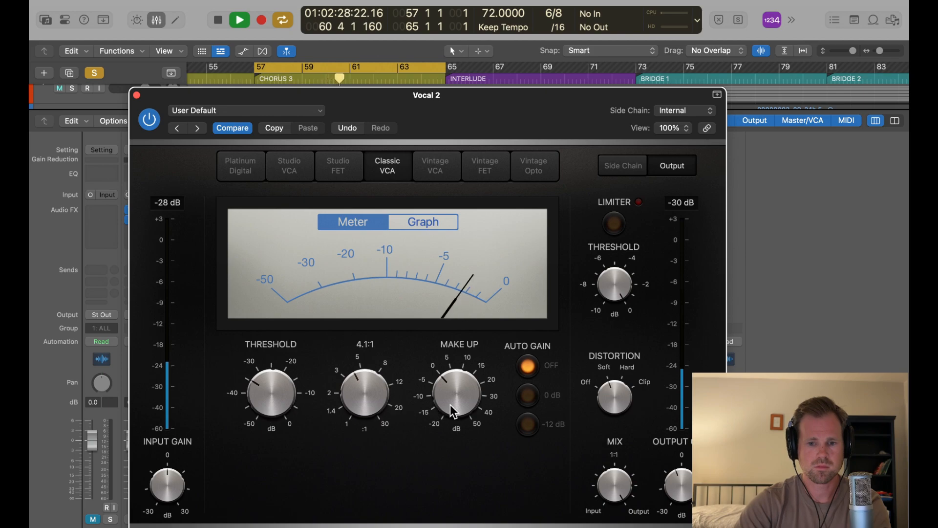
{"action": "left_click_drag", "start_coordinate": [452, 406], "coordinate": [453, 391]}
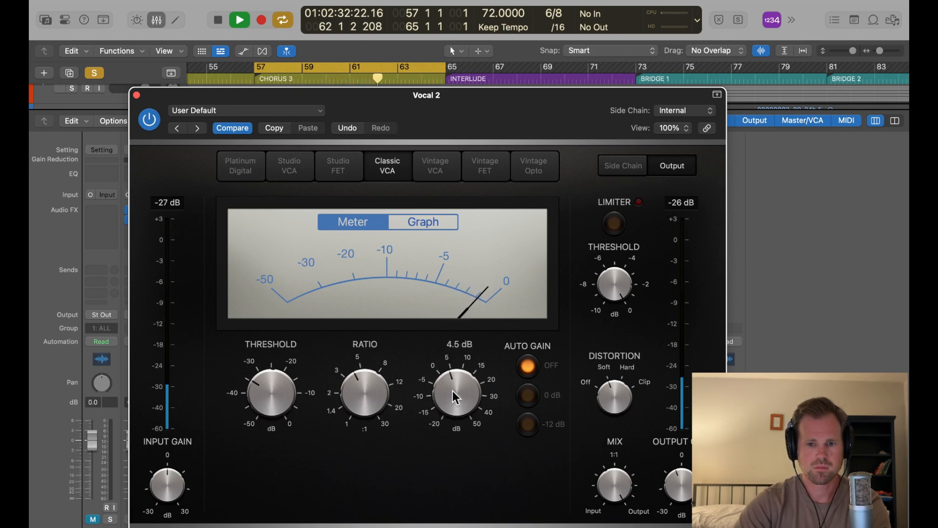
{"action": "key", "text": "space"}
- Switch Vocal 2's Compressor to the Vintage FET model, set the threshold to -34.5 dB, adjust the attack slightly and close it
{"action": "left_click", "coordinate": [440, 171]}
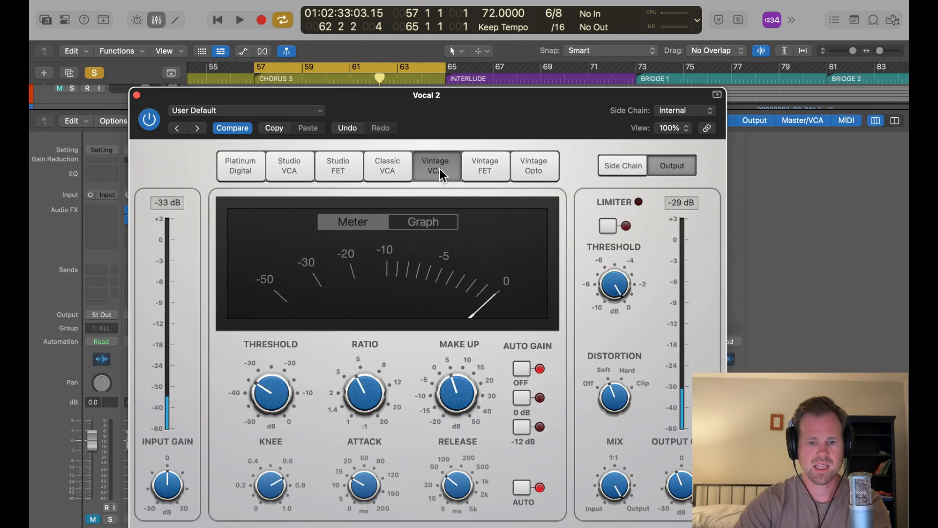
{"action": "left_click", "coordinate": [491, 158]}
{"action": "key", "text": "space"}
{"action": "left_click_drag", "start_coordinate": [278, 402], "coordinate": [277, 402]}
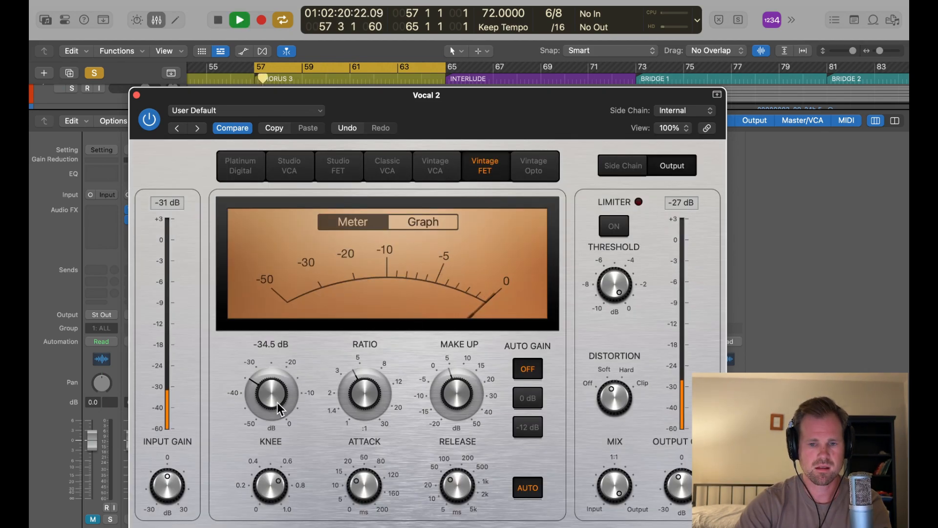
{"action": "left_click_drag", "start_coordinate": [359, 478], "coordinate": [360, 483]}
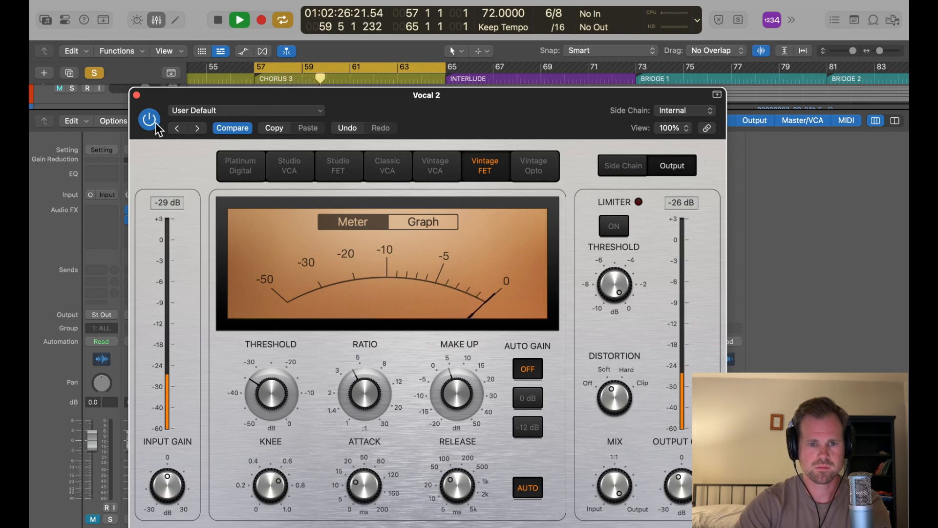
{"action": "left_click", "coordinate": [137, 95]}
{"action": "key", "text": "space"}
- Insert a second mono Compressor on Vocal 2 with the Vintage Opto model and position its window over the mixer
{"action": "left_click", "coordinate": [491, 240]}
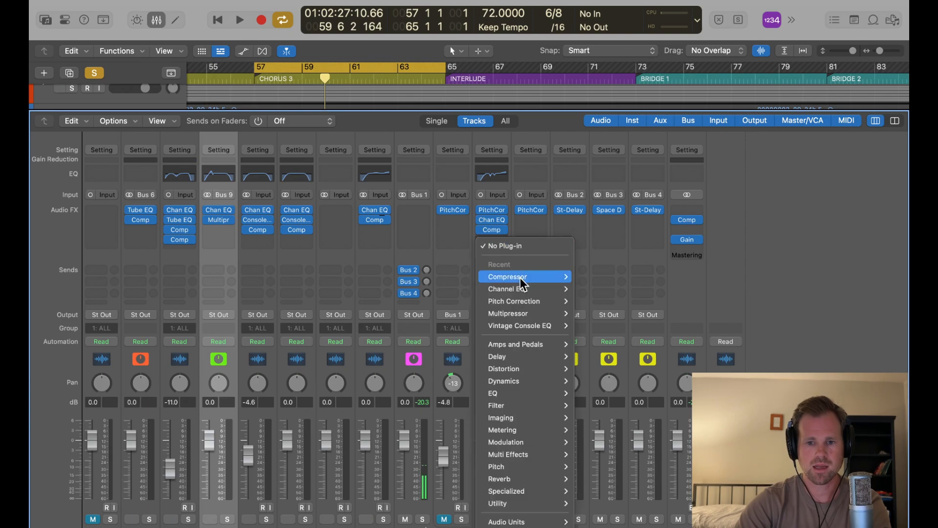
{"action": "mouse_move", "coordinate": [520, 277]}
{"action": "left_click", "coordinate": [586, 276]}
{"action": "left_click", "coordinate": [712, 165]}
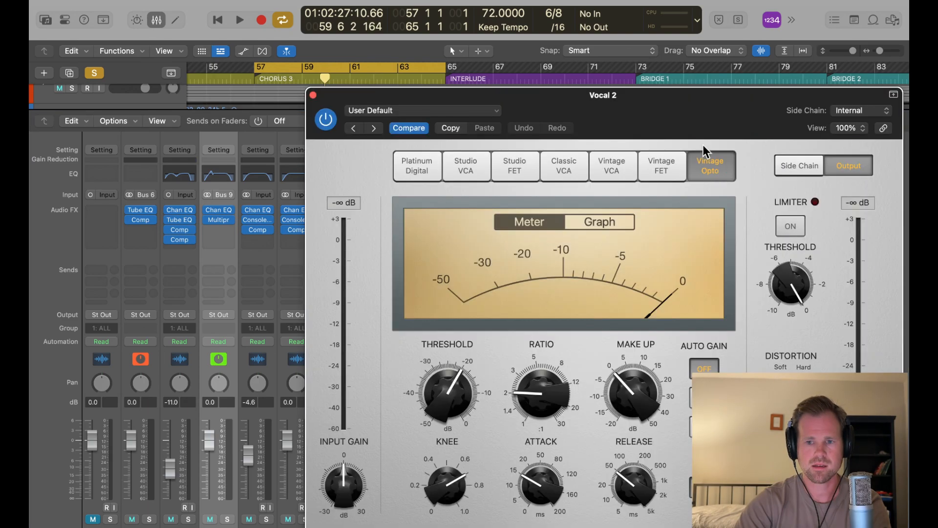
{"action": "left_click_drag", "start_coordinate": [704, 98], "coordinate": [556, 98]}
- While playing Chorus 3, raise the Vintage Opto ratio, set the threshold to -42.0 dB and make-up to 4.0 dB, and close the Compressor
{"action": "key", "text": "space"}
{"action": "left_click_drag", "start_coordinate": [390, 349], "coordinate": [394, 345]}
{"action": "mouse_move", "coordinate": [313, 415]}
{"action": "left_mouse_down"}
{"action": "mouse_move", "coordinate": [312, 440]}
{"action": "mouse_move", "coordinate": [301, 416]}
{"action": "left_mouse_up"}
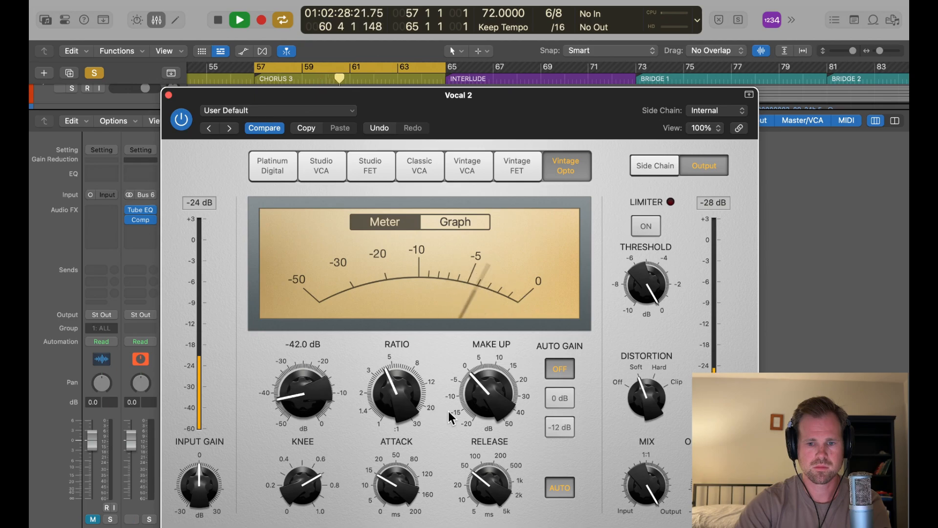
{"action": "left_click_drag", "start_coordinate": [467, 406], "coordinate": [479, 383]}
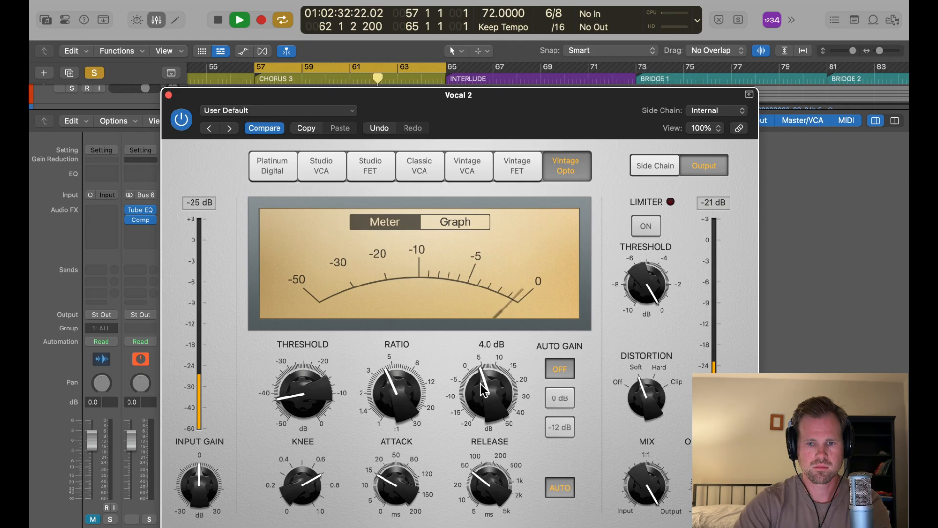
{"action": "left_click", "coordinate": [168, 95]}
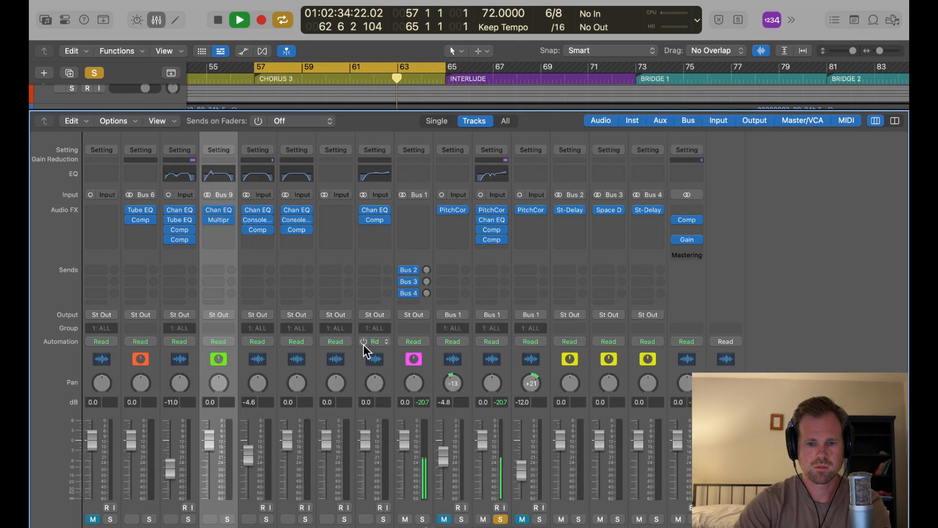
- Unsolo Vocal 2 and raise its fader to 3.8 dB while playing Chorus 3 with the full mix
{"action": "key", "text": "space"}
{"action": "left_click", "coordinate": [500, 519]}
{"action": "key", "text": "space"}
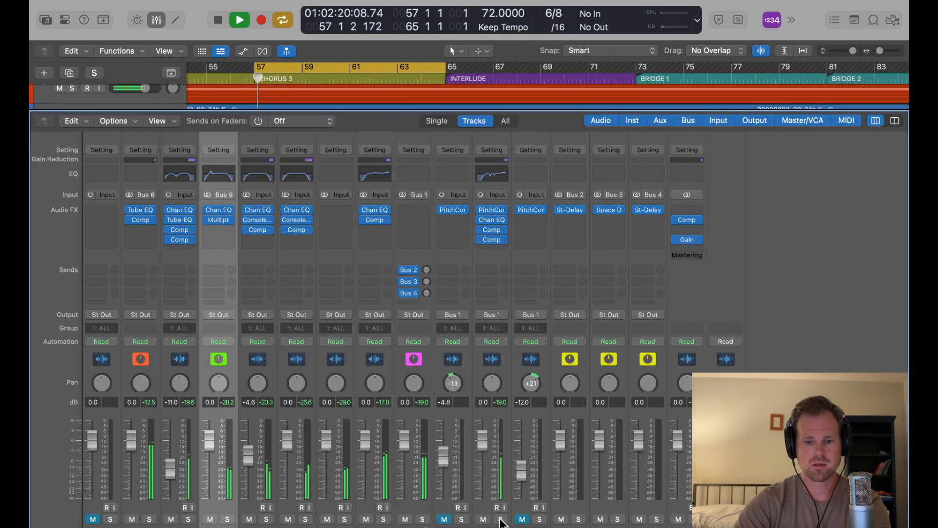
{"action": "left_click_drag", "start_coordinate": [482, 442], "coordinate": [482, 427]}
{"action": "key", "text": "space"}
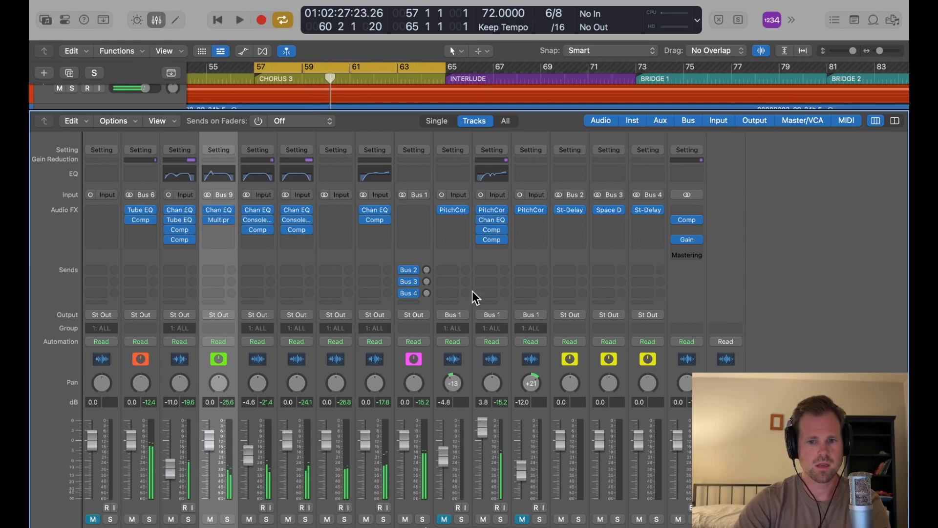
- Insert a mono Multipressor on Vocal 2, disable band 4 and set the crossovers to 180 Hz and 2900 Hz
{"action": "left_click", "coordinate": [492, 249]}
{"action": "mouse_move", "coordinate": [502, 320]}
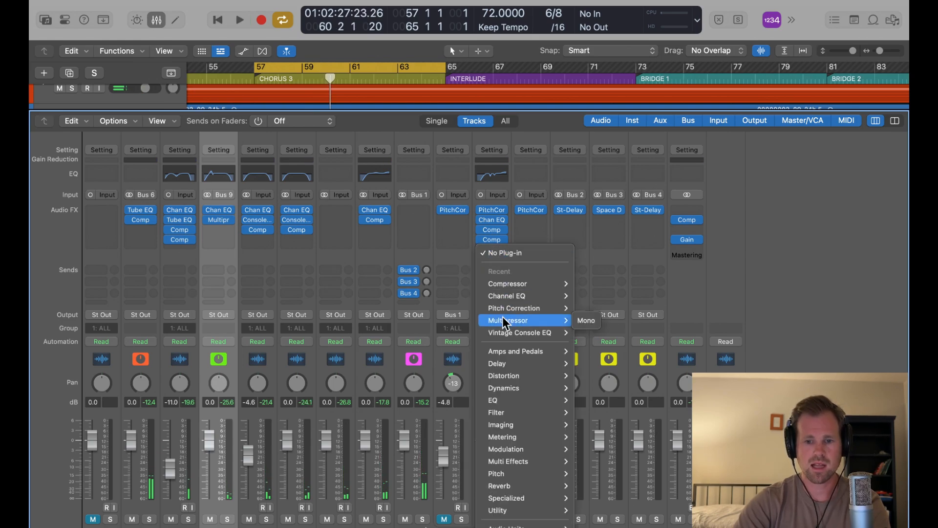
{"action": "left_click", "coordinate": [589, 320]}
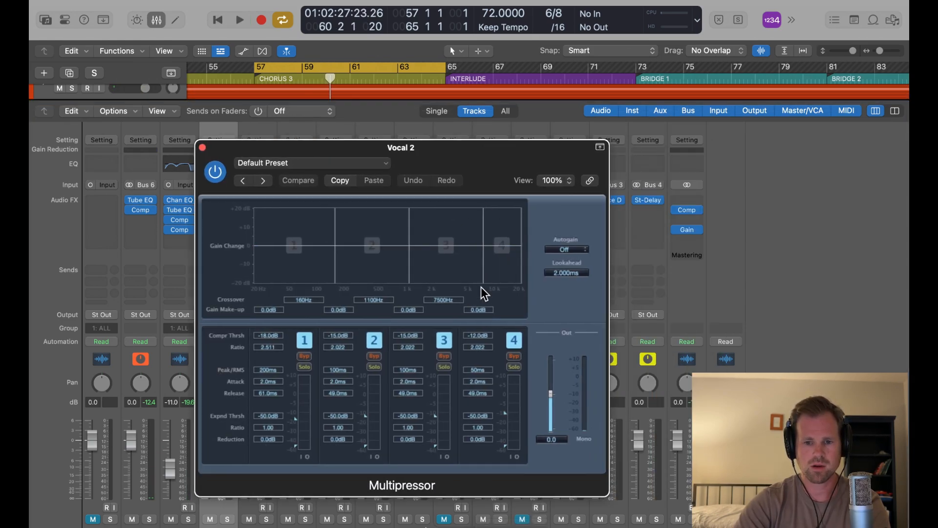
{"action": "left_click", "coordinate": [509, 338]}
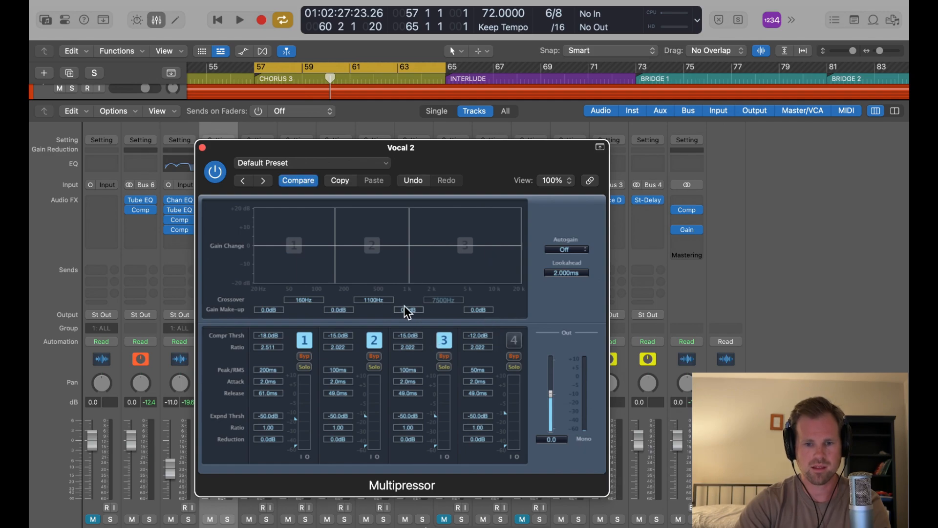
{"action": "left_click_drag", "start_coordinate": [377, 302], "coordinate": [370, 288]}
{"action": "left_click_drag", "start_coordinate": [314, 301], "coordinate": [315, 296]}
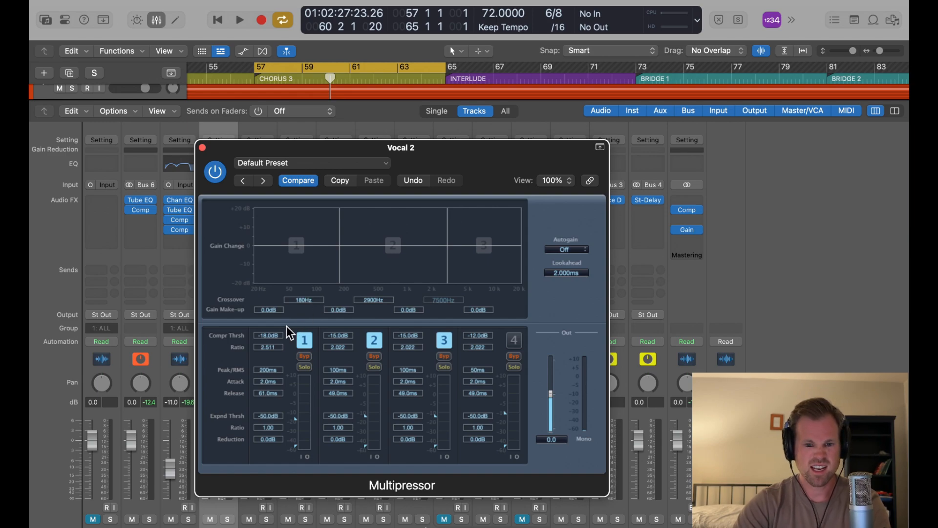
- While playing Chorus 3, set the Multipressor thresholds to -38.5, -33.5 and -36.0 dB, set the output to 1.6 dB and close it
{"action": "key", "text": "space"}
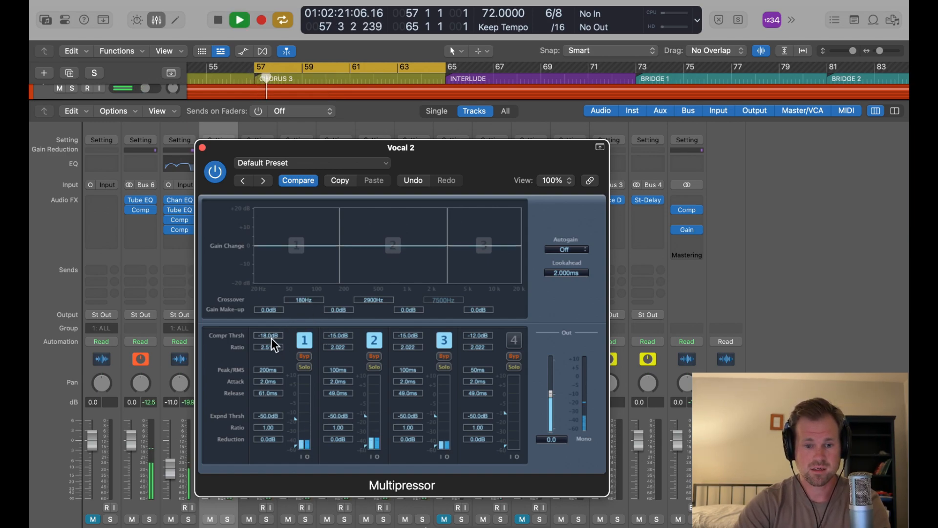
{"action": "left_click_drag", "start_coordinate": [271, 338], "coordinate": [274, 368]}
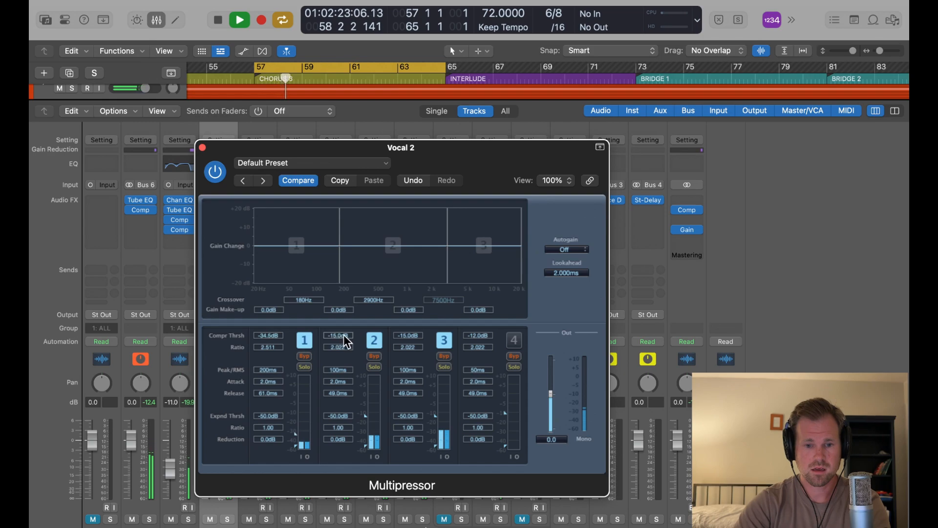
{"action": "left_click_drag", "start_coordinate": [344, 335], "coordinate": [343, 388]}
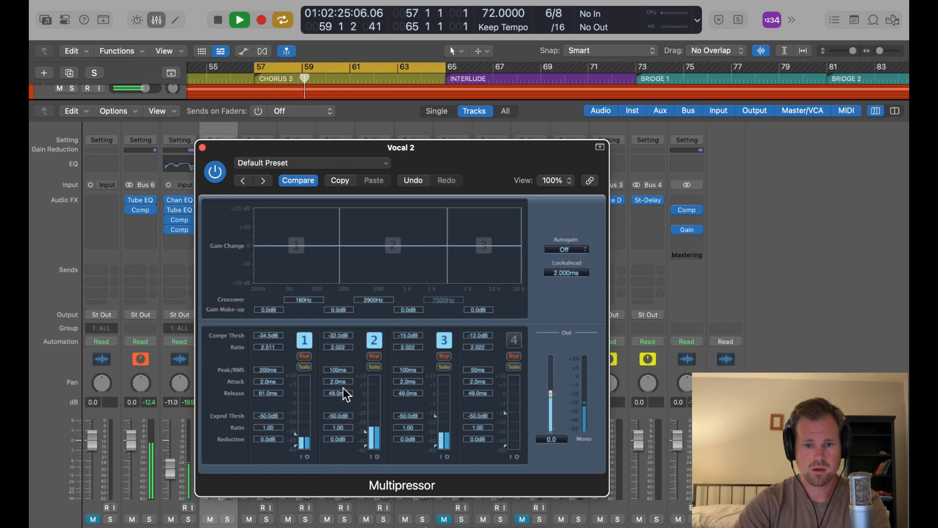
{"action": "left_click_drag", "start_coordinate": [409, 338], "coordinate": [408, 369]}
{"action": "left_click_drag", "start_coordinate": [335, 336], "coordinate": [337, 338]}
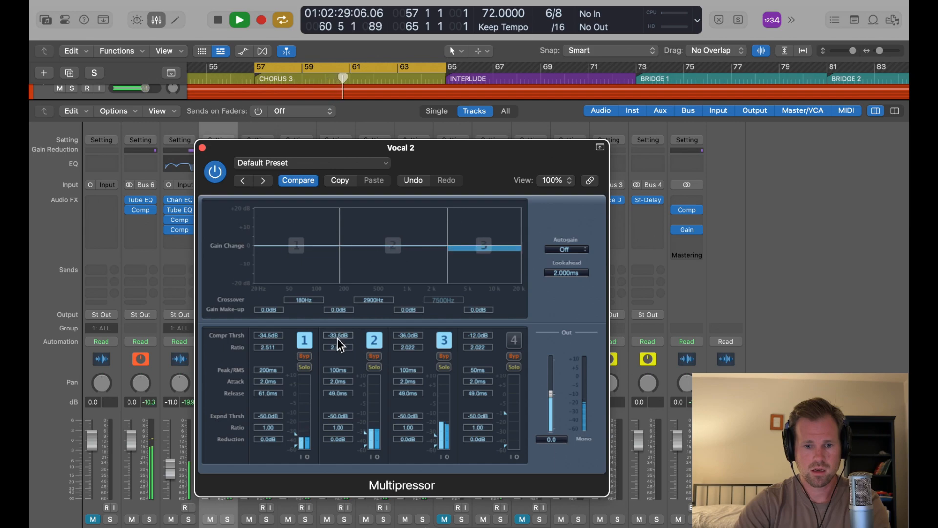
{"action": "left_click_drag", "start_coordinate": [275, 339], "coordinate": [273, 342]}
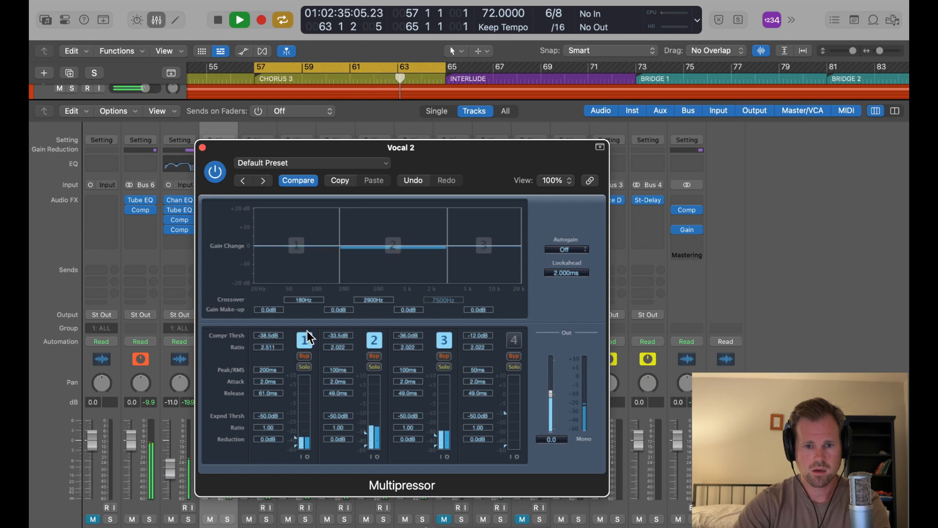
{"action": "left_click_drag", "start_coordinate": [551, 394], "coordinate": [553, 391]}
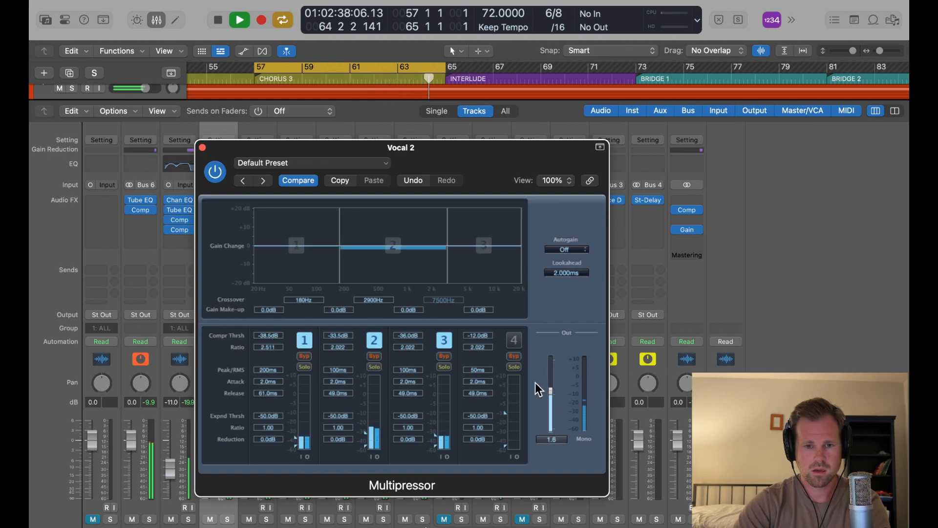
{"action": "left_click", "coordinate": [202, 147]}
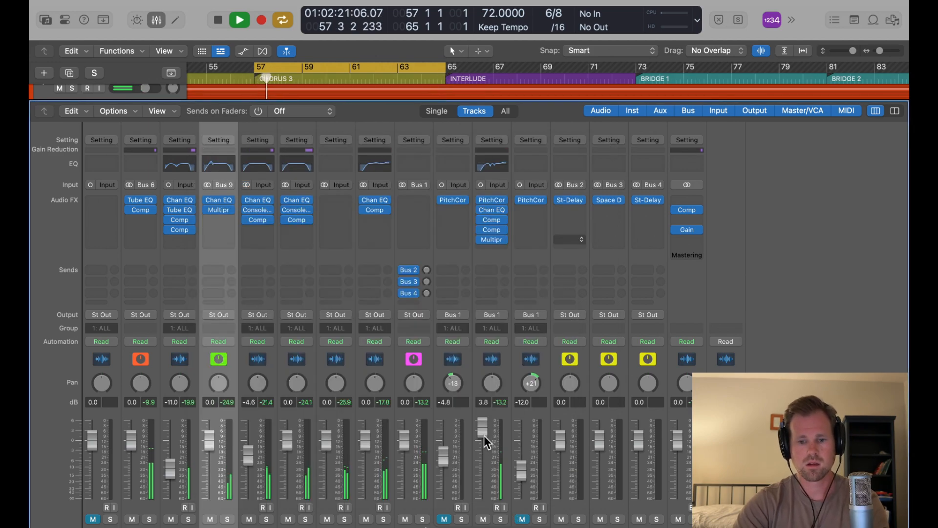
- Lower Vocal 2's fader to 2.3 dB against the full mix and stop playback
{"action": "left_click_drag", "start_coordinate": [483, 428], "coordinate": [483, 443]}
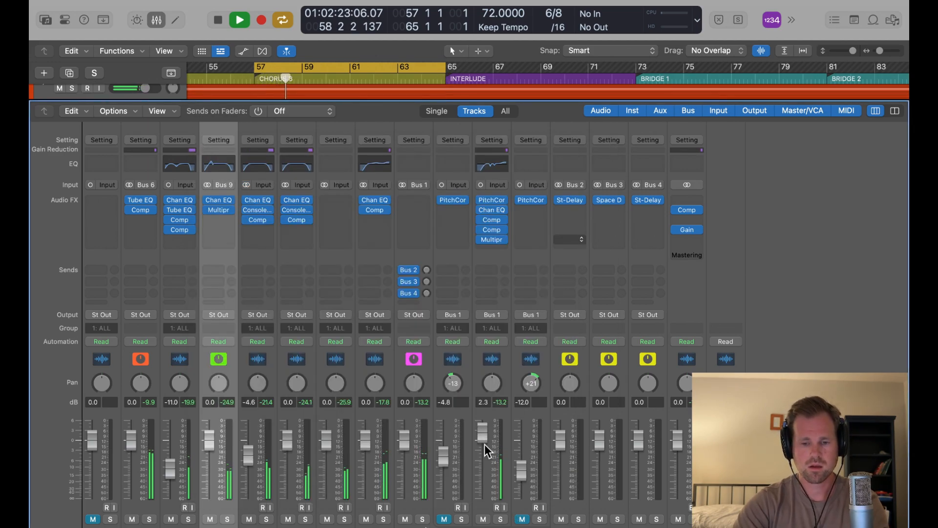
{"action": "key", "text": "space"}
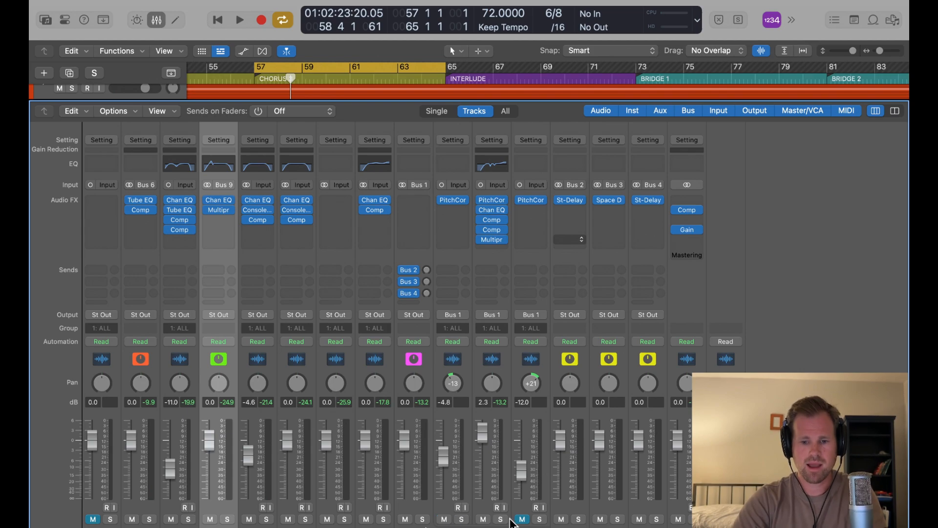
- Solo Vocal 1 and move the playback cycle to bars 99–114 across Chorus 4 and Chorus 5, auditioning the track
{"action": "left_click", "coordinate": [461, 519]}
{"action": "key", "text": "space"}
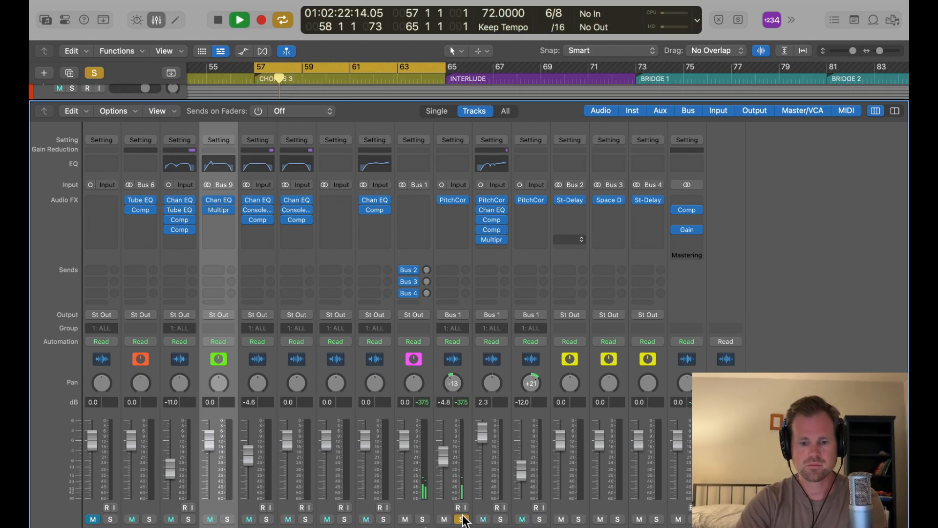
{"action": "key", "text": "x"}
{"action": "key", "text": "z"}
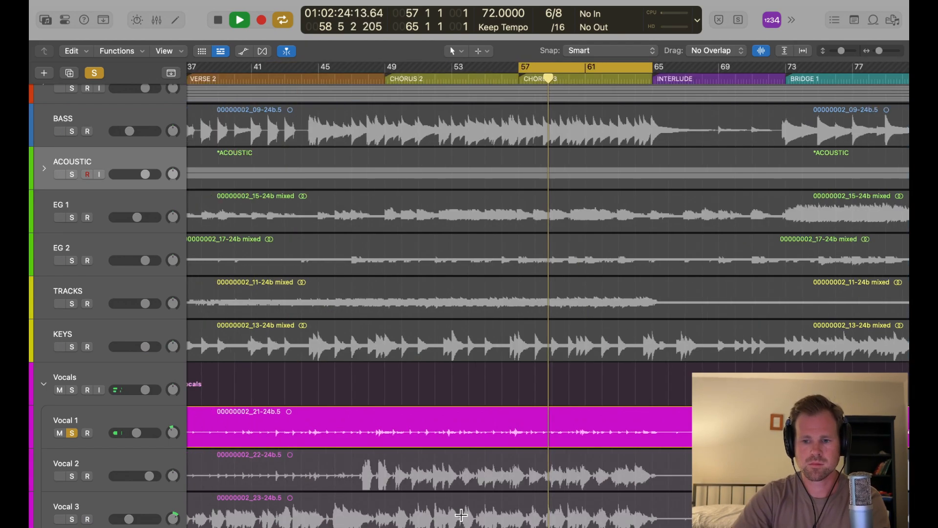
{"action": "key", "text": "space"}
{"action": "left_click_drag", "start_coordinate": [706, 66], "coordinate": [787, 69]}
{"action": "key", "text": "space"}
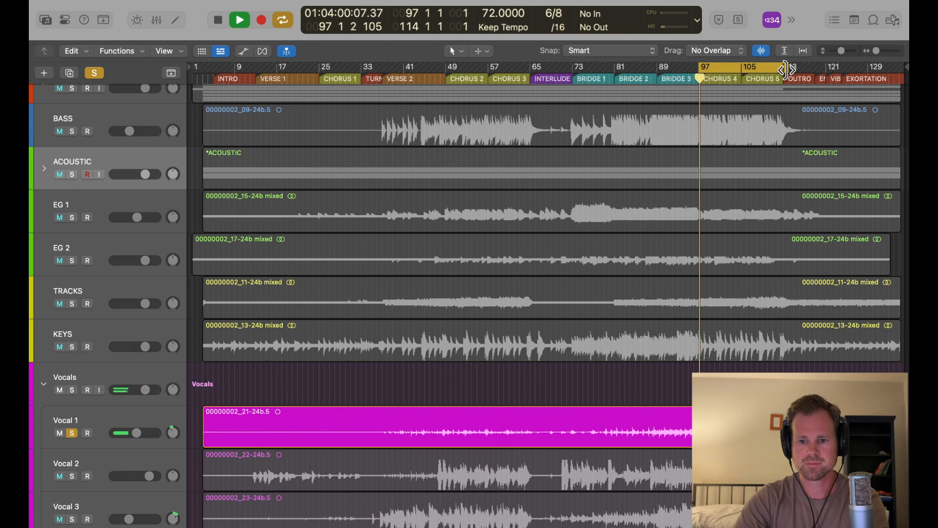
{"action": "left_click_drag", "start_coordinate": [702, 68], "coordinate": [708, 69]}
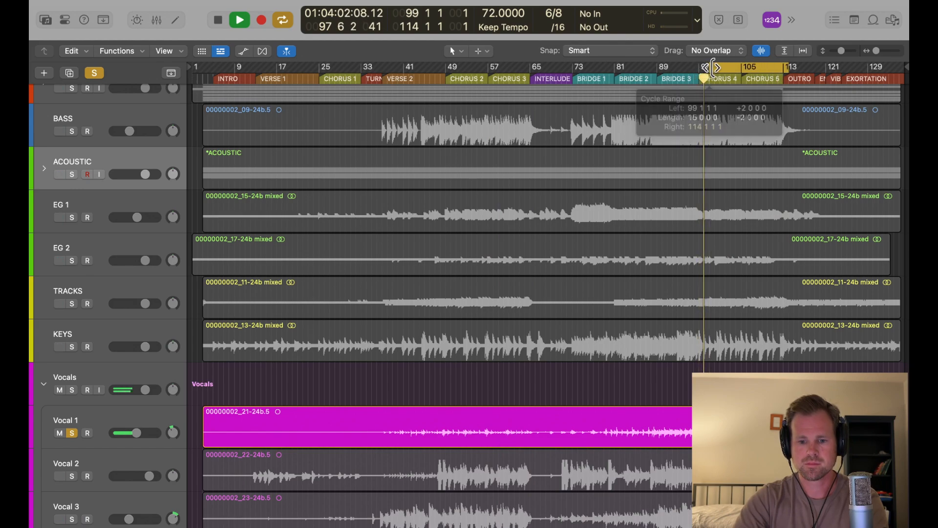
{"action": "key", "text": "x"}
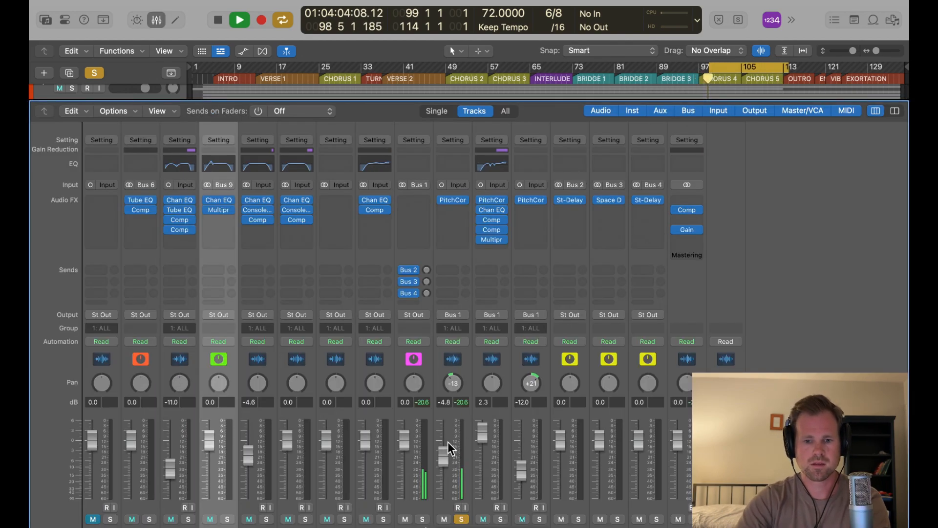
{"action": "key", "text": "space"}
- Copy Vocal 2's Channel EQ to Vocal 1, setting the low cut to 232 Hz and the 452 Hz band to 690 Hz, -6.8 dB, Q 0.67
{"action": "left_click", "coordinate": [460, 212]}
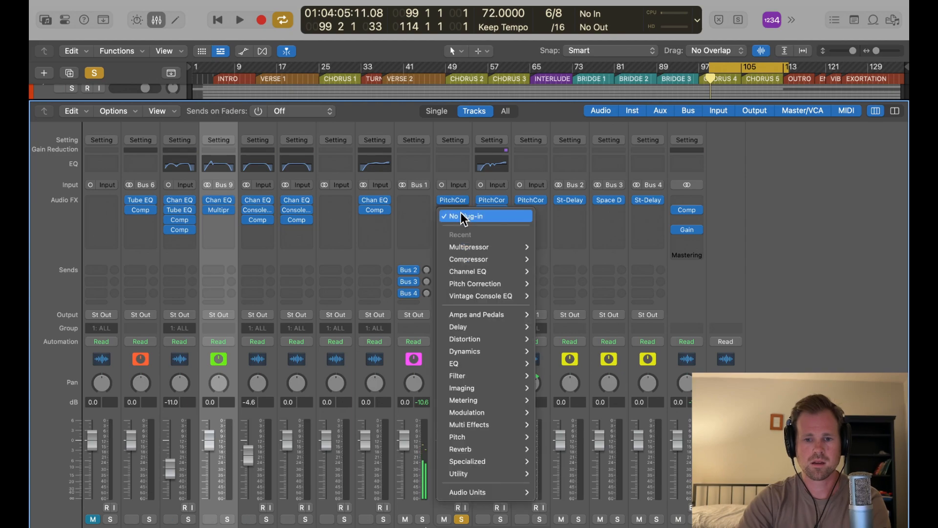
{"action": "left_click", "coordinate": [423, 223]}
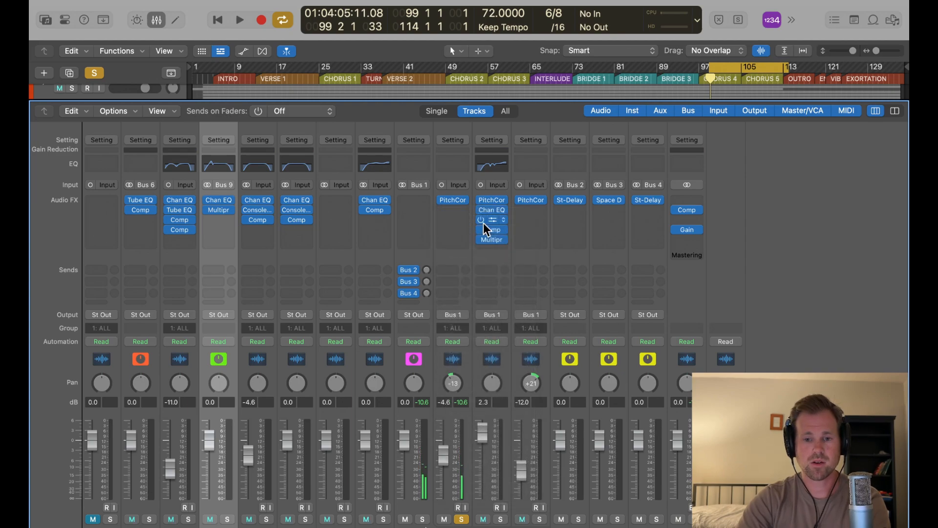
{"action": "left_click", "coordinate": [460, 211]}
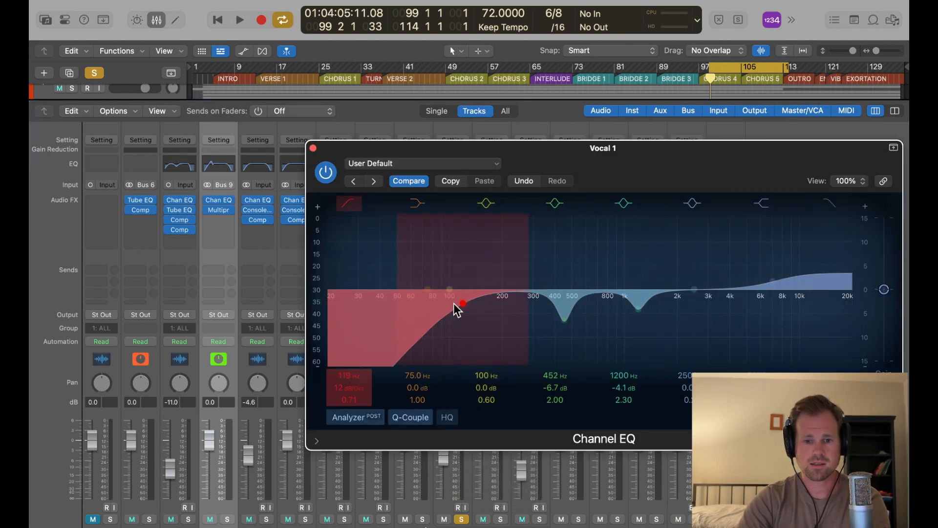
{"action": "mouse_move", "coordinate": [454, 303]}
{"action": "left_mouse_down"}
{"action": "mouse_move", "coordinate": [539, 296]}
{"action": "mouse_move", "coordinate": [564, 320]}
{"action": "mouse_move", "coordinate": [595, 322]}
{"action": "left_mouse_up"}
{"action": "key", "text": "space"}
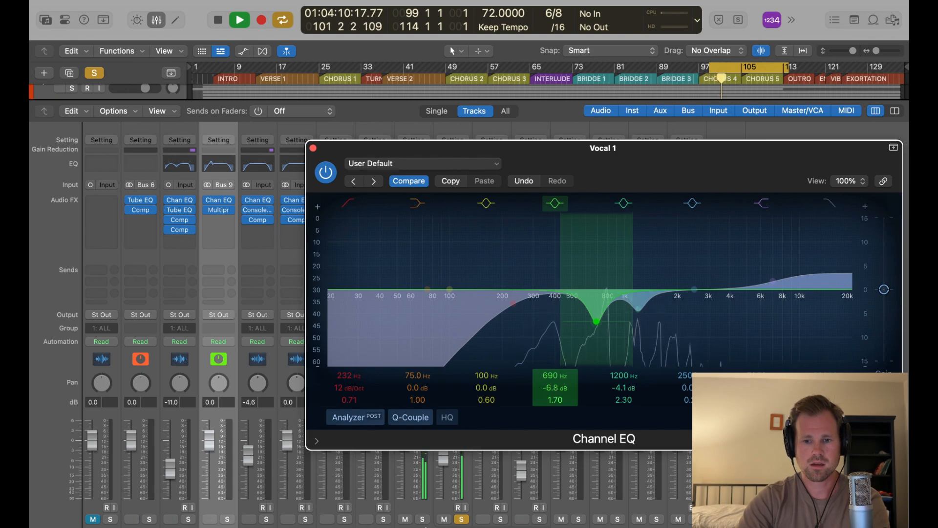
{"action": "left_click_drag", "start_coordinate": [553, 397], "coordinate": [552, 416]}
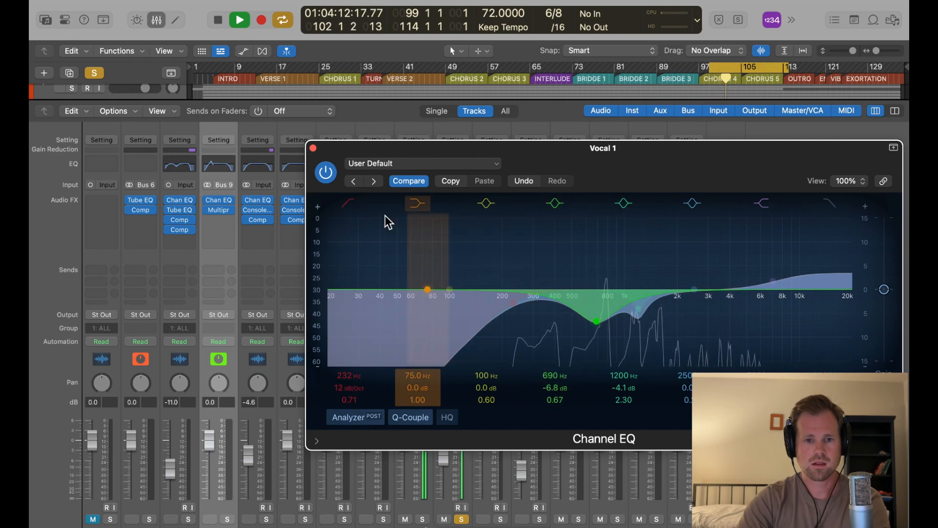
{"action": "left_click", "coordinate": [313, 148]}
{"action": "key", "text": "space"}
- Copy Vocal 2's two Compressors and Multipressor to Vocal 1 below its Channel EQ and play the cycle
{"action": "left_click", "coordinate": [491, 215]}
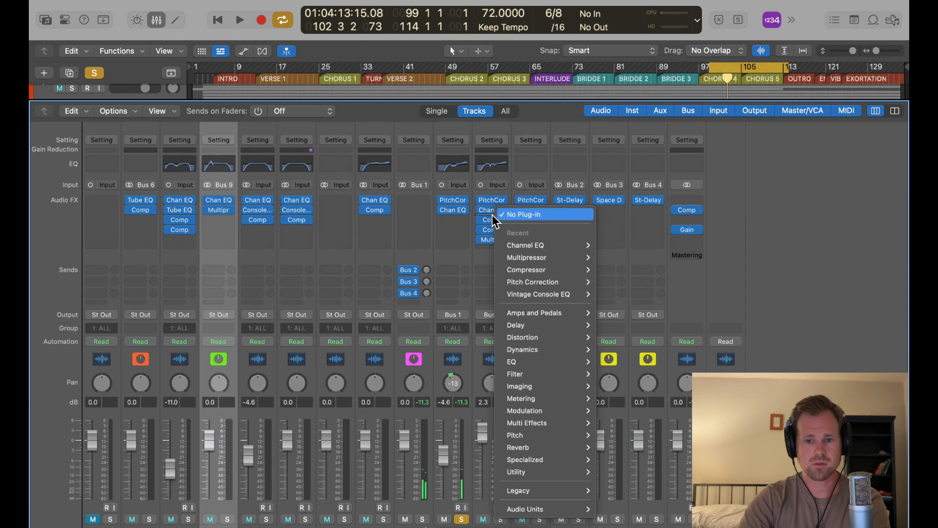
{"action": "key", "text": "Escape"}
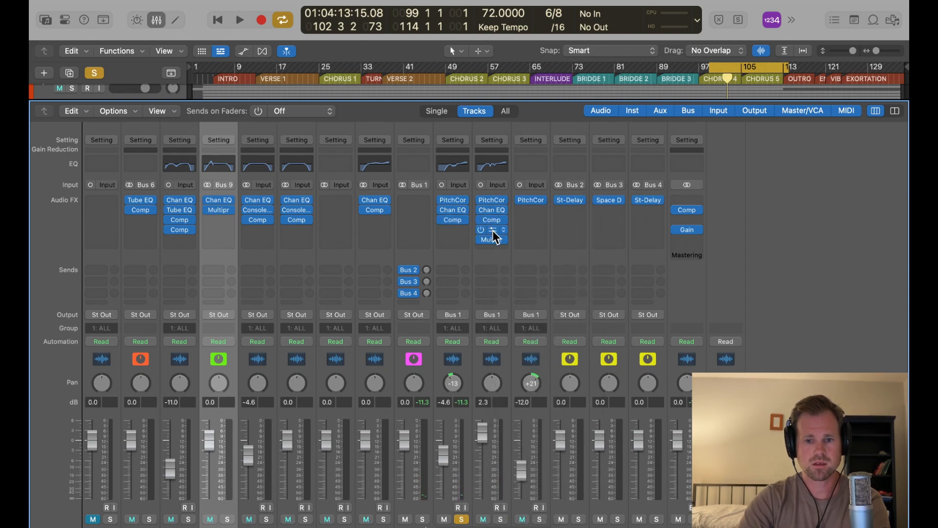
{"action": "left_click_drag", "start_coordinate": [492, 230], "coordinate": [459, 230]}
{"action": "key", "text": "space"}
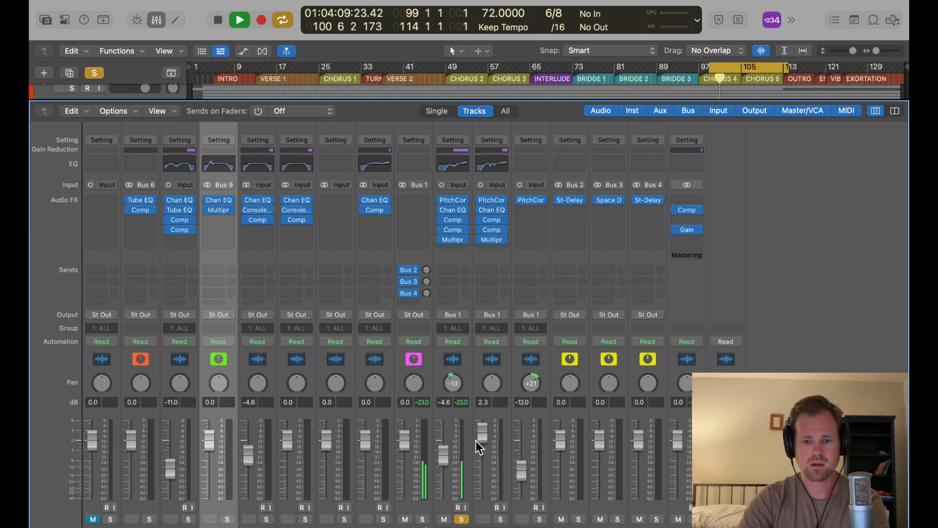
- Switch the solo from Vocal 1 to Vocal 3 at -6.2 dB and copy Vocal 2's Channel EQ, Compressors and Multipressor onto it
{"action": "left_click", "coordinate": [540, 519]}
{"action": "left_click", "coordinate": [461, 518]}
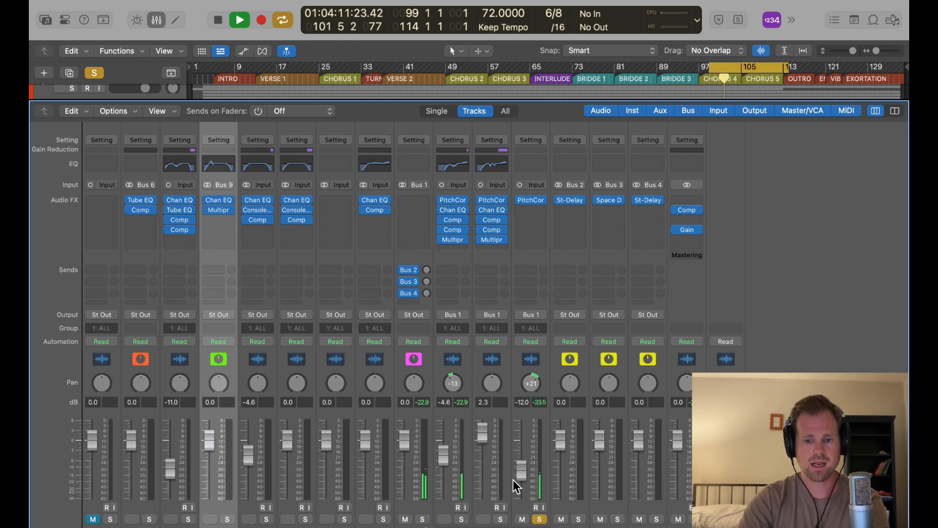
{"action": "left_click_drag", "start_coordinate": [521, 470], "coordinate": [521, 460]}
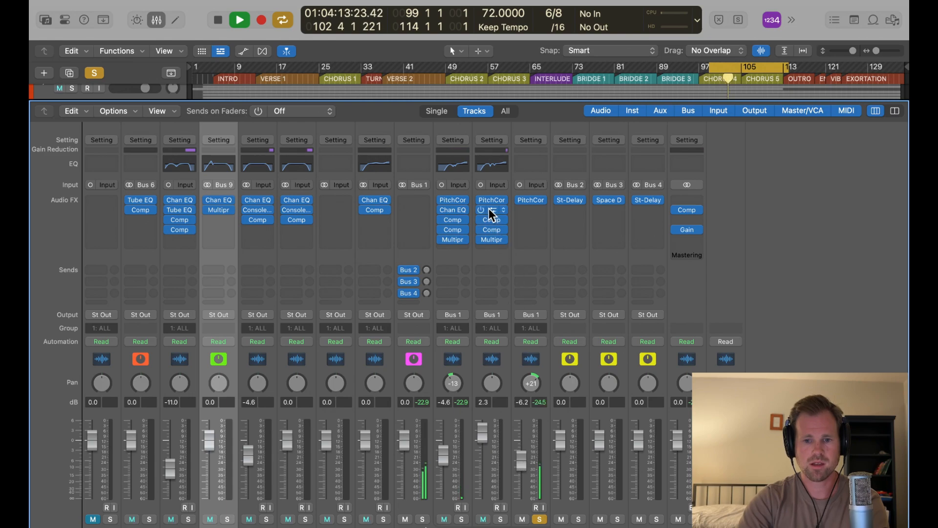
{"action": "left_click_drag", "start_coordinate": [489, 209], "coordinate": [519, 240]}
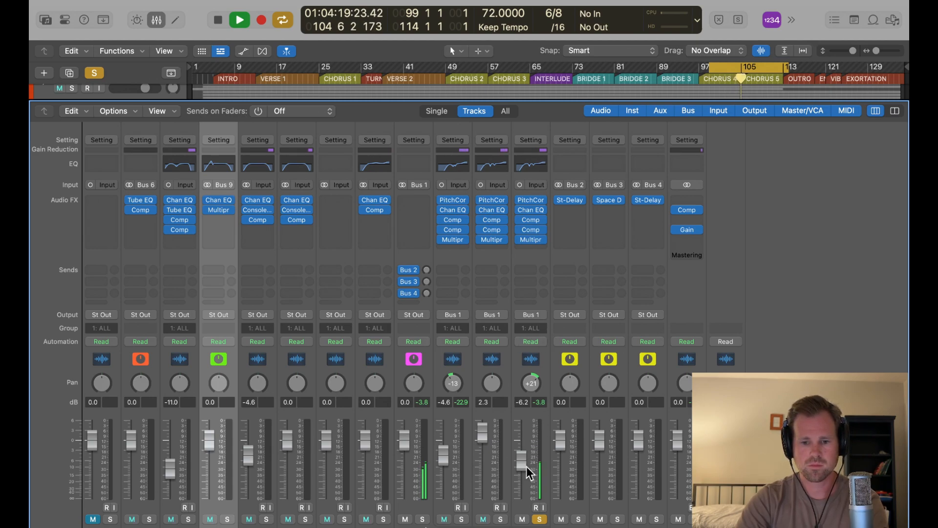
- Raise Vocal 3's fader to -5.6 dB, pan Vocal 1 to -22 and stop playback
{"action": "left_click_drag", "start_coordinate": [523, 460], "coordinate": [522, 456]}
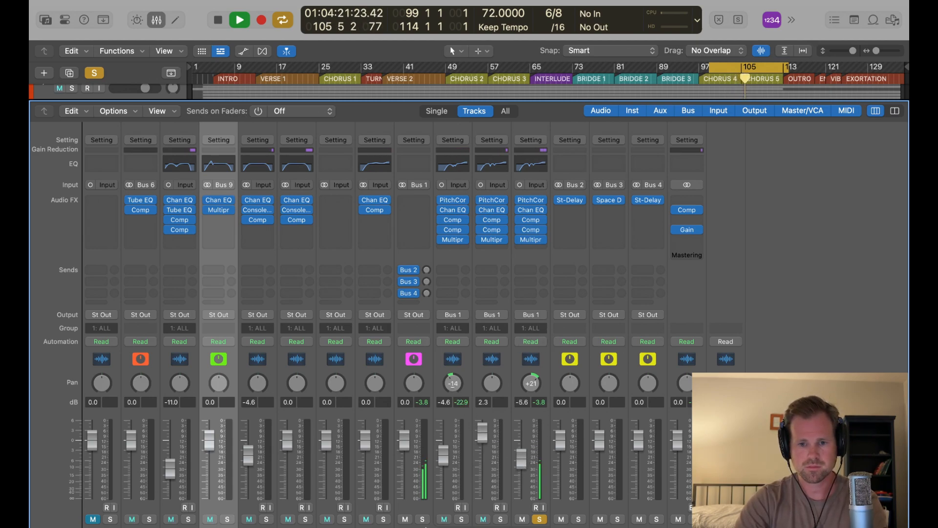
{"action": "left_click_drag", "start_coordinate": [453, 383], "coordinate": [453, 393]}
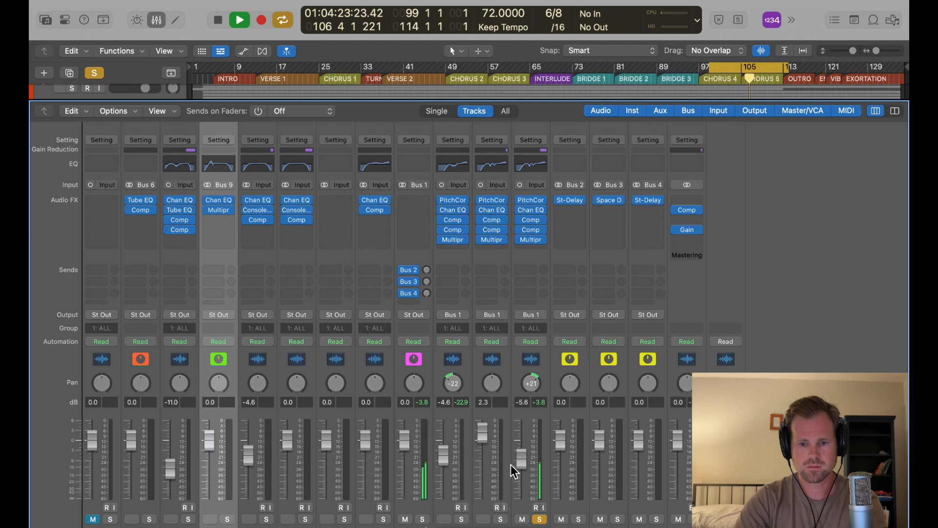
{"action": "key", "text": "space"}
- Set the low cut in Vocal 3's Channel EQ to 308 Hz at 24 dB/Oct while playing, and close the EQ
{"action": "left_click", "coordinate": [532, 208]}
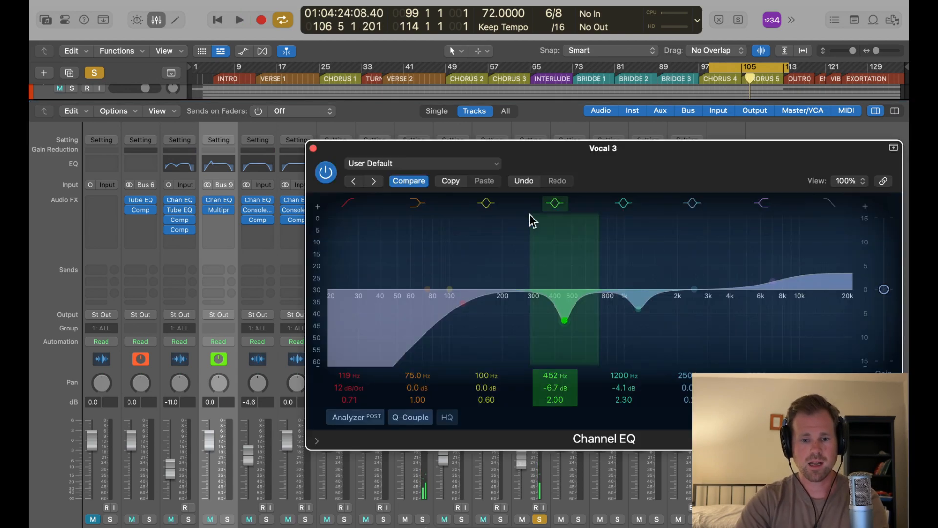
{"action": "left_click_drag", "start_coordinate": [447, 308], "coordinate": [500, 309]}
{"action": "key", "text": "space"}
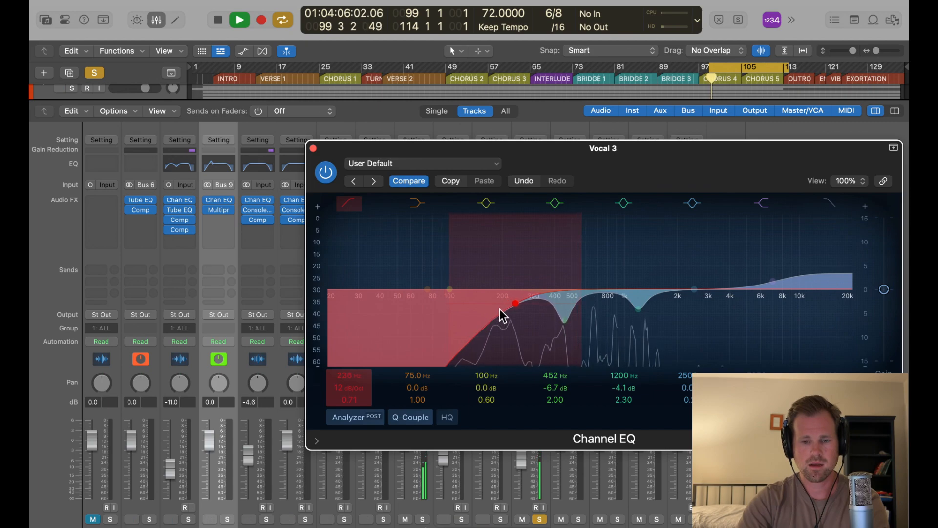
{"action": "left_click_drag", "start_coordinate": [366, 385], "coordinate": [352, 380]}
{"action": "left_click_drag", "start_coordinate": [517, 306], "coordinate": [538, 311]}
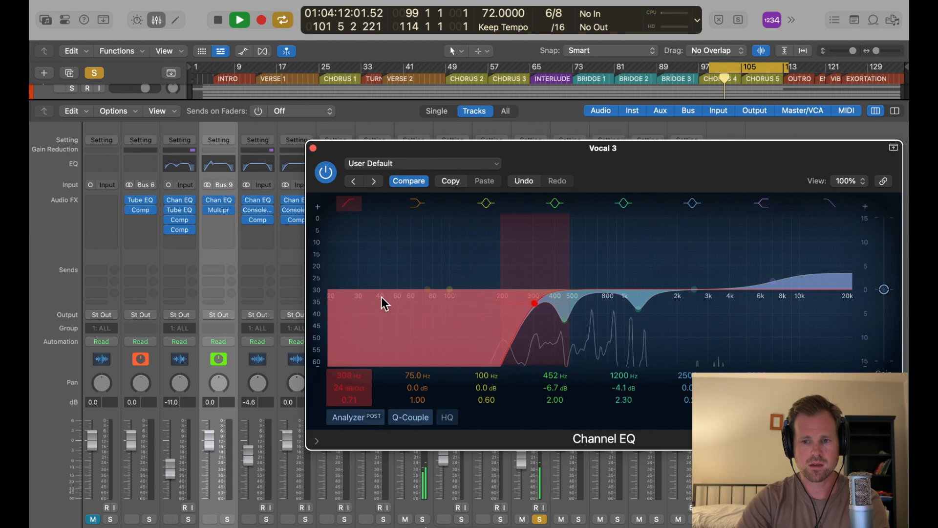
{"action": "left_click", "coordinate": [313, 147]}
{"action": "key", "text": "space"}
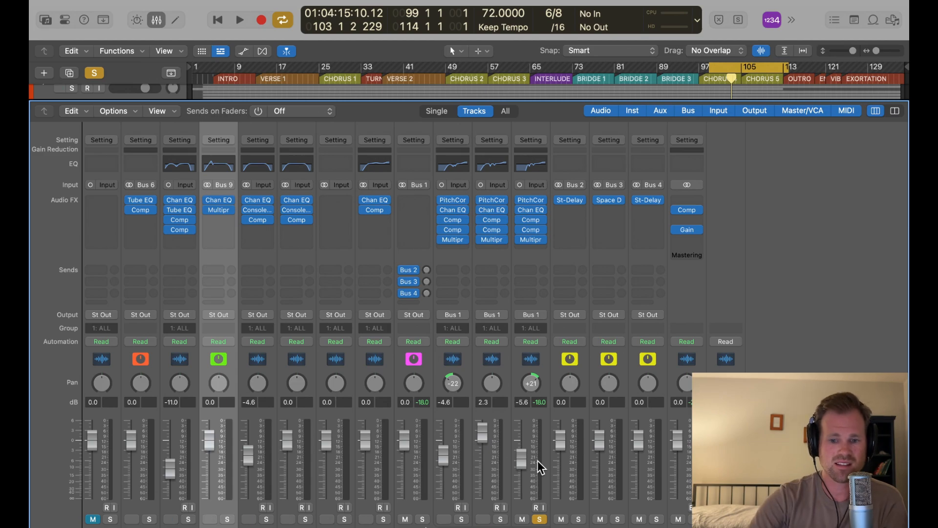
- Unsolo Vocal 3 and balance the vocals against the full mix, with Vocal 1 at -4.8 dB, Vocal 2 at 2.0 dB and Vocal 3 at -7.2 dB
{"action": "left_click", "coordinate": [539, 519]}
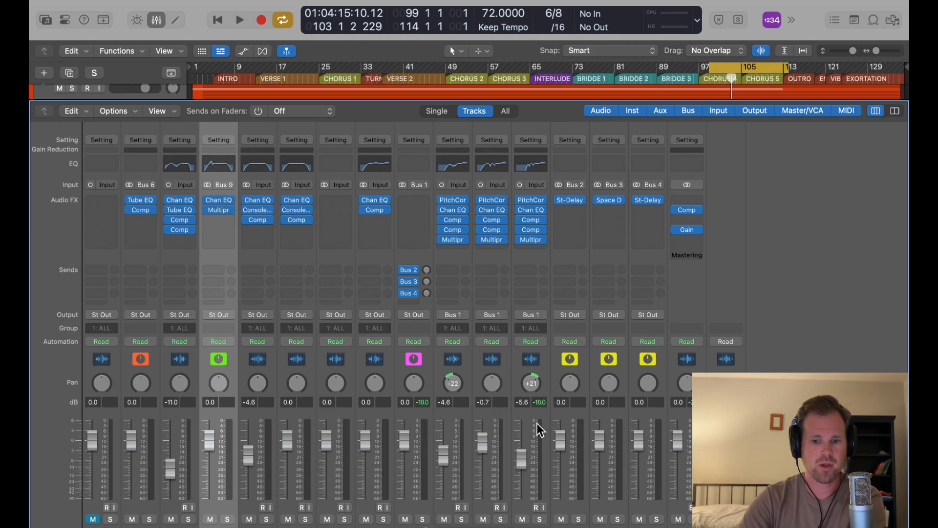
{"action": "key", "text": "space"}
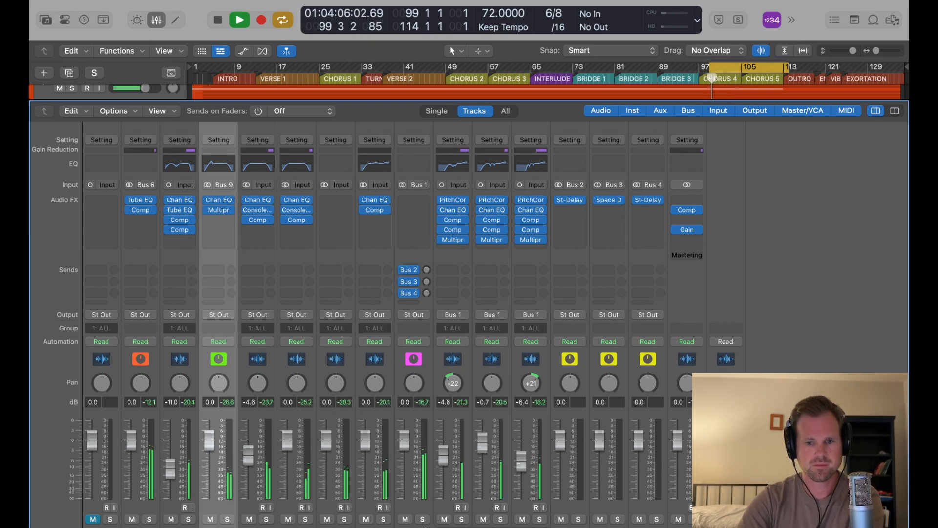
{"action": "left_click_drag", "start_coordinate": [482, 443], "coordinate": [482, 432]}
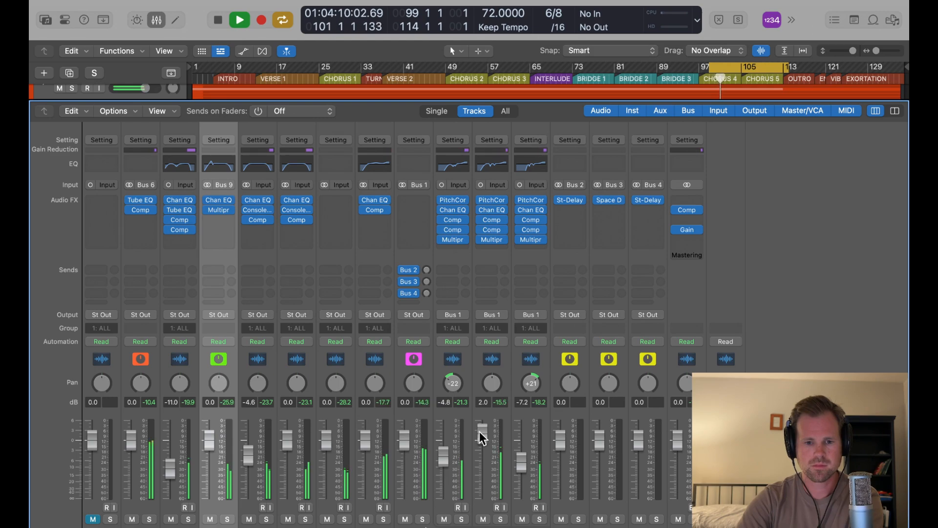
{"action": "key", "text": "space"}
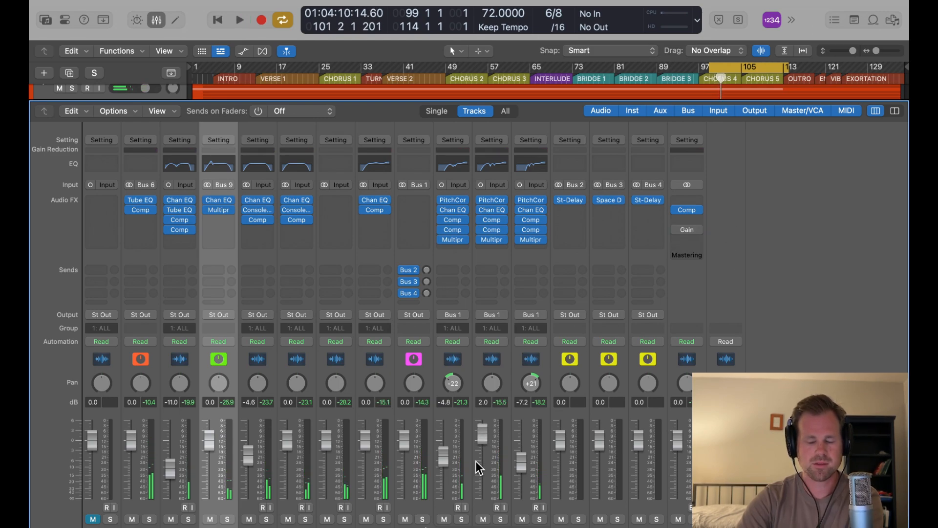
- Extend the cycle start back to bar 97 while playing Chorus 4 with the full mix
{"action": "key", "text": "space"}
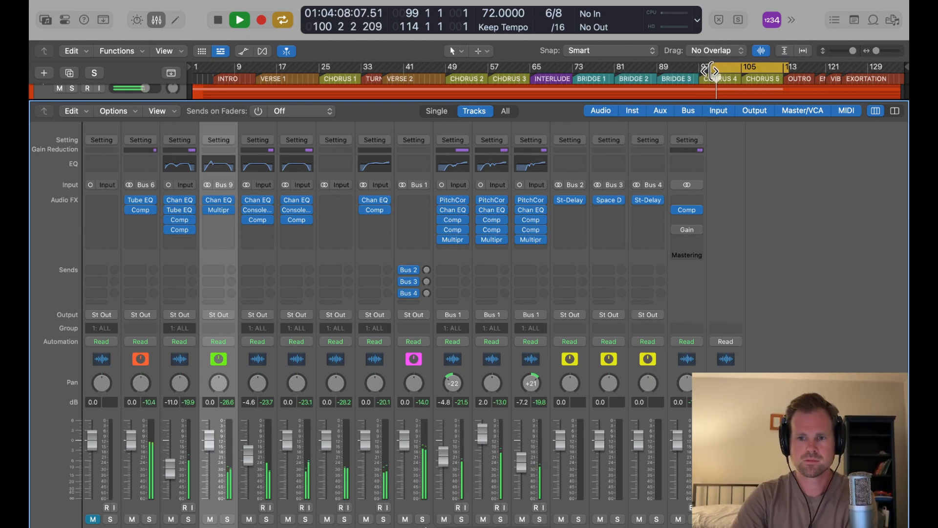
{"action": "left_click_drag", "start_coordinate": [709, 71], "coordinate": [699, 72]}
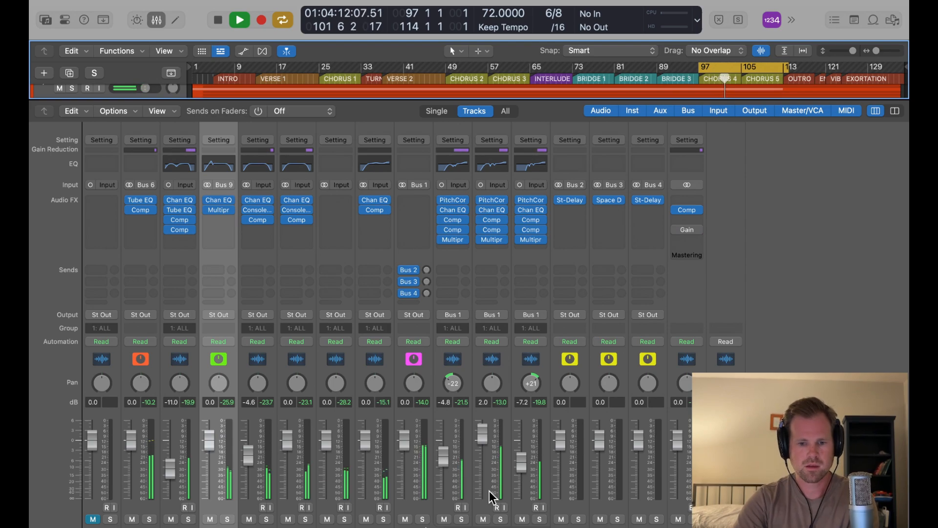
{"action": "key", "text": "space"}
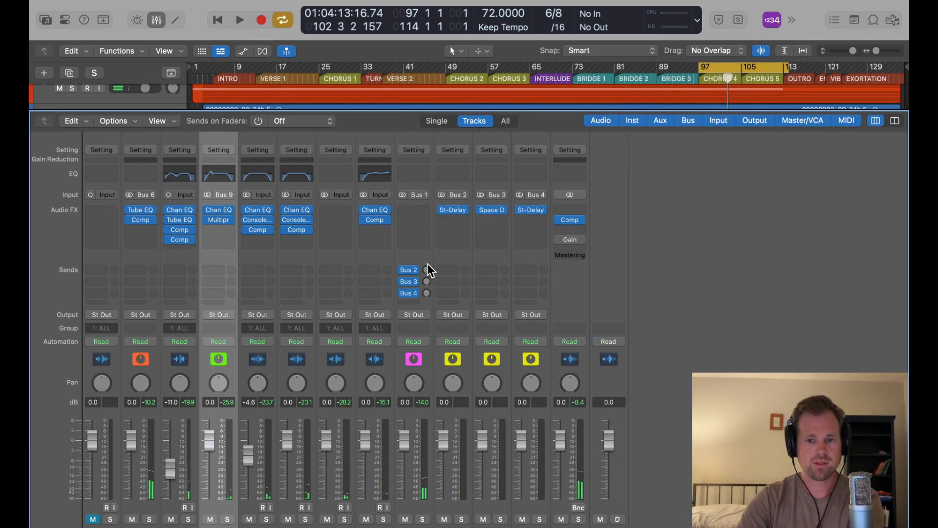
- Solo the Vocals stack and raise its Bus 2, Bus 3 and Bus 4 effect sends during playback, with Bus 4 at -16.7 dB
{"action": "left_click", "coordinate": [422, 519]}
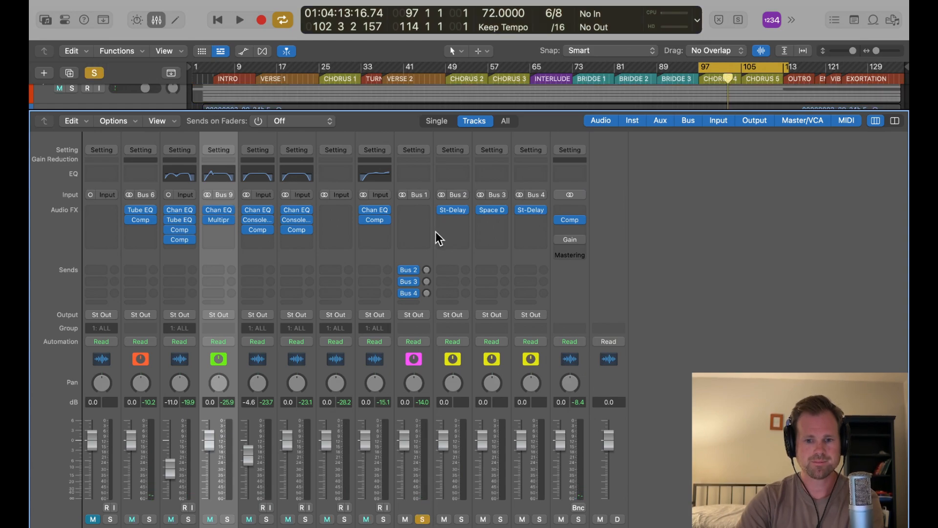
{"action": "key", "text": "space"}
{"action": "left_click_drag", "start_coordinate": [426, 270], "coordinate": [427, 222]}
{"action": "left_click_drag", "start_coordinate": [426, 270], "coordinate": [426, 294]}
{"action": "key", "text": "space"}
{"action": "key", "text": "space"}
{"action": "key", "text": "space"}
{"action": "key", "text": "space"}
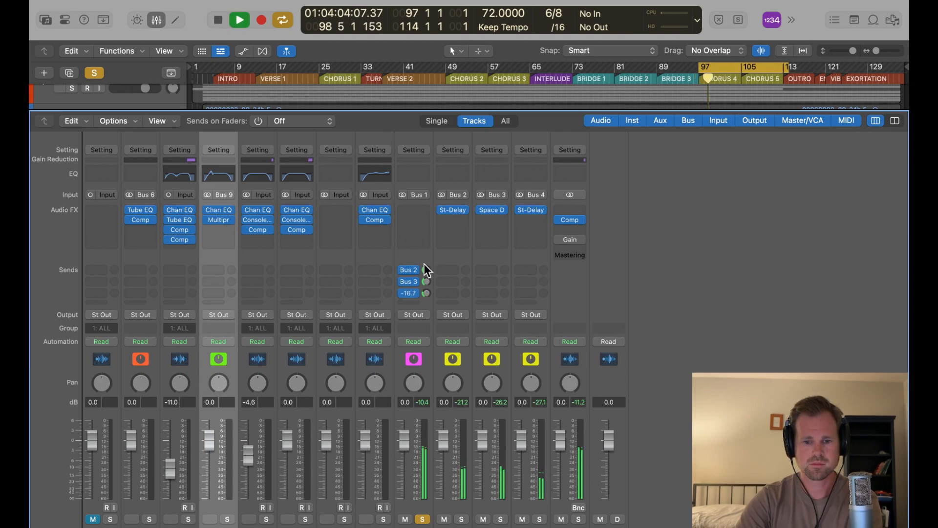
- Unsolo the Vocals stack and lower the faders of Vocal 1 to -5.7 dB and Vocal 3 to -8.4 dB in the full mix
{"action": "left_click", "coordinate": [422, 519]}
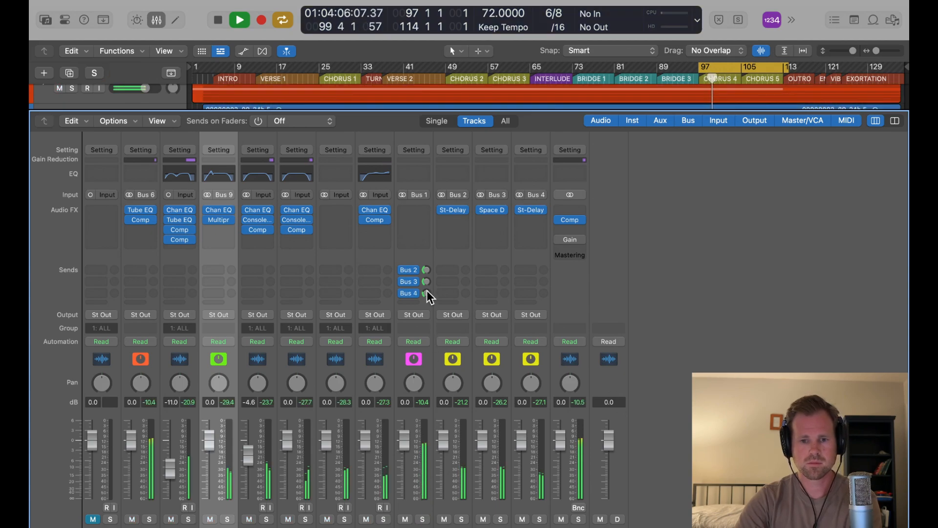
{"action": "left_click", "coordinate": [426, 526]}
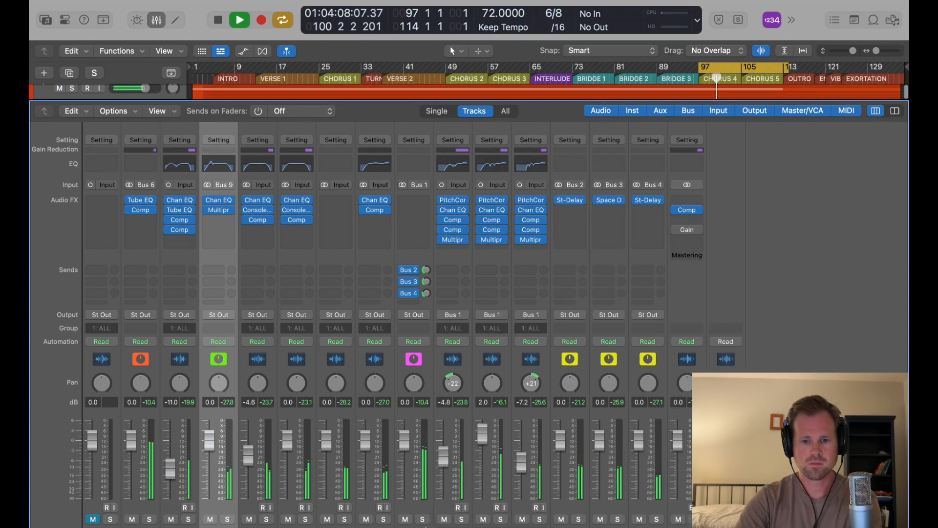
{"action": "left_click_drag", "start_coordinate": [443, 461], "coordinate": [444, 462]}
{"action": "left_click", "coordinate": [522, 465]}
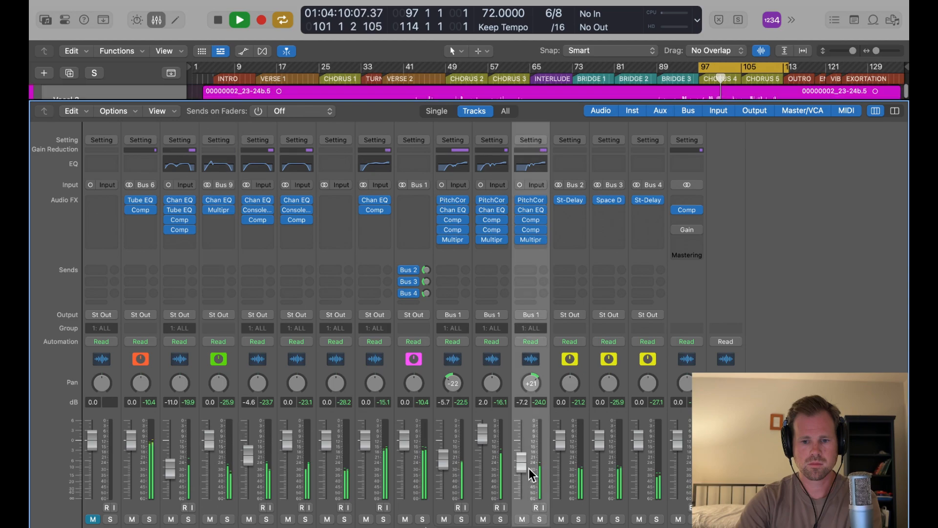
{"action": "left_click_drag", "start_coordinate": [520, 468], "coordinate": [520, 471]}
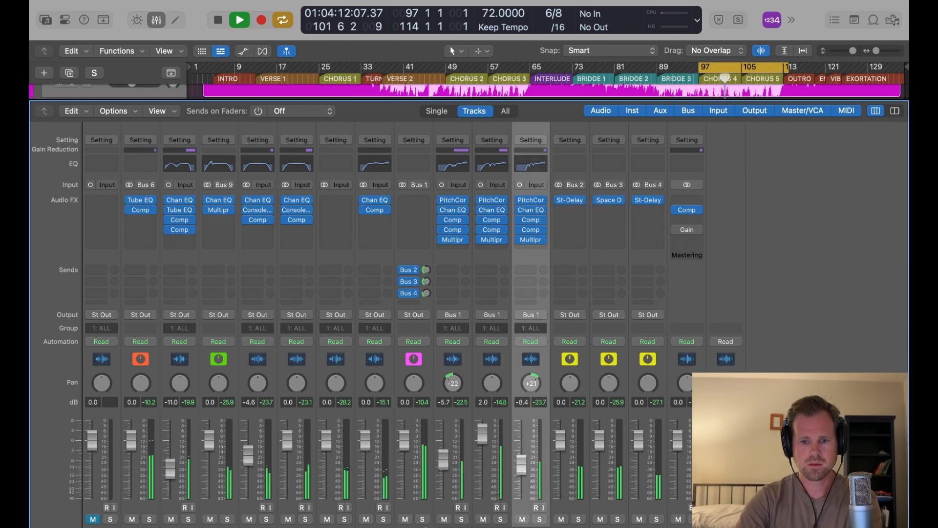
- Raise Vocal 2's Multipressor output to 4.0 dB and rebalance the faders, with Vocal 2 at 2.8 dB and Vocal 3 at -9.0 dB
{"action": "key", "text": "space"}
{"action": "left_click", "coordinate": [490, 239]}
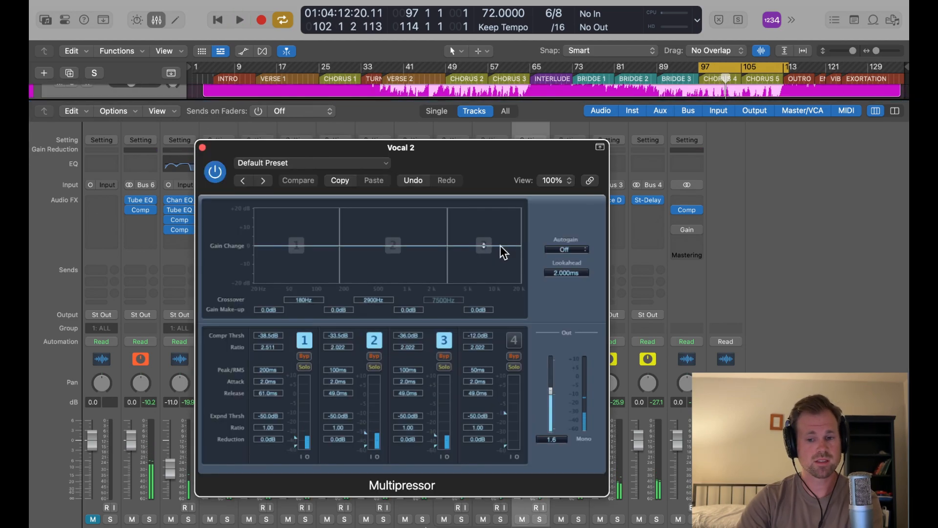
{"action": "left_click_drag", "start_coordinate": [550, 389], "coordinate": [550, 388]}
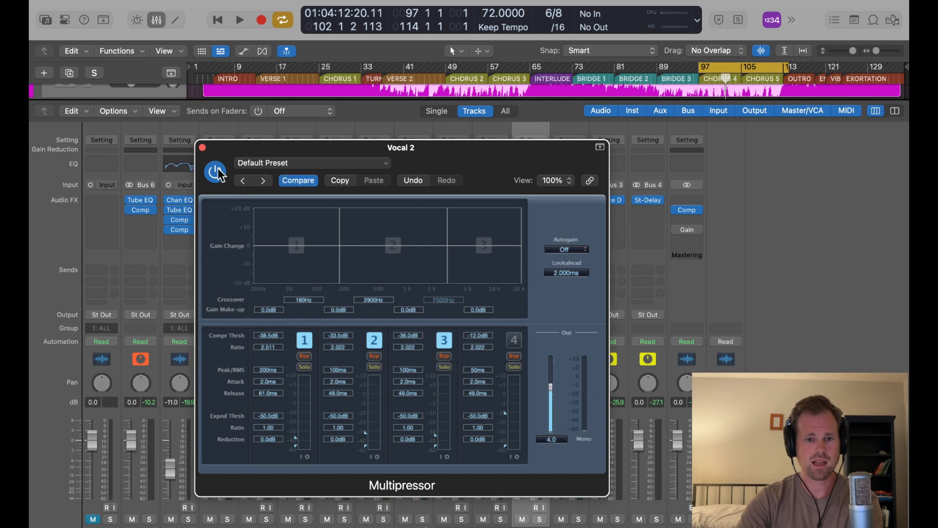
{"action": "left_click", "coordinate": [202, 148]}
{"action": "key", "text": "space"}
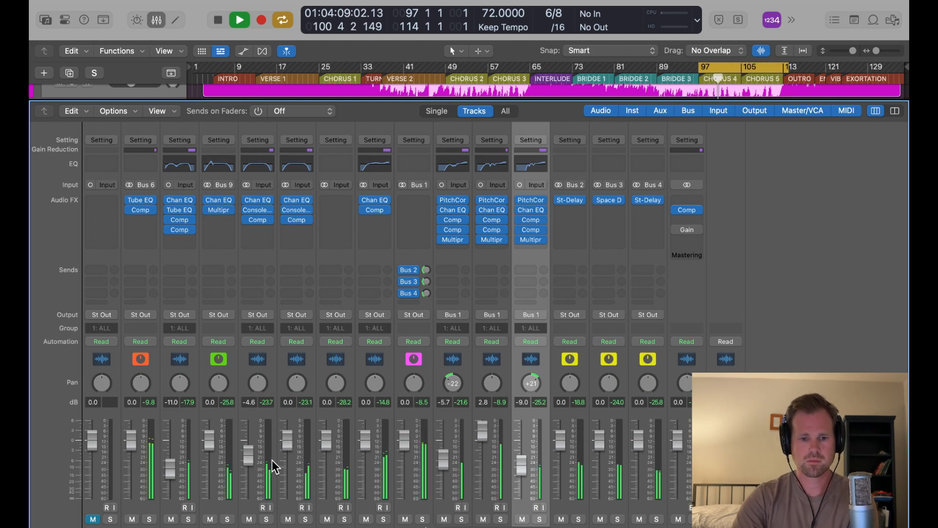
{"action": "key", "text": "space"}
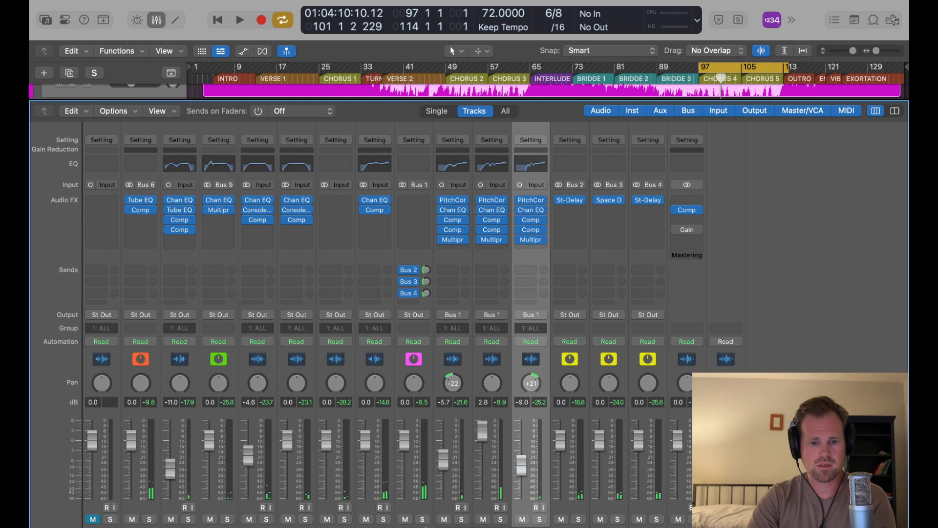
- Set the two electric guitar faders to -3.4 dB and -3.1 dB and pan the tracks to -35 and +37
{"action": "left_click", "coordinate": [218, 527]}
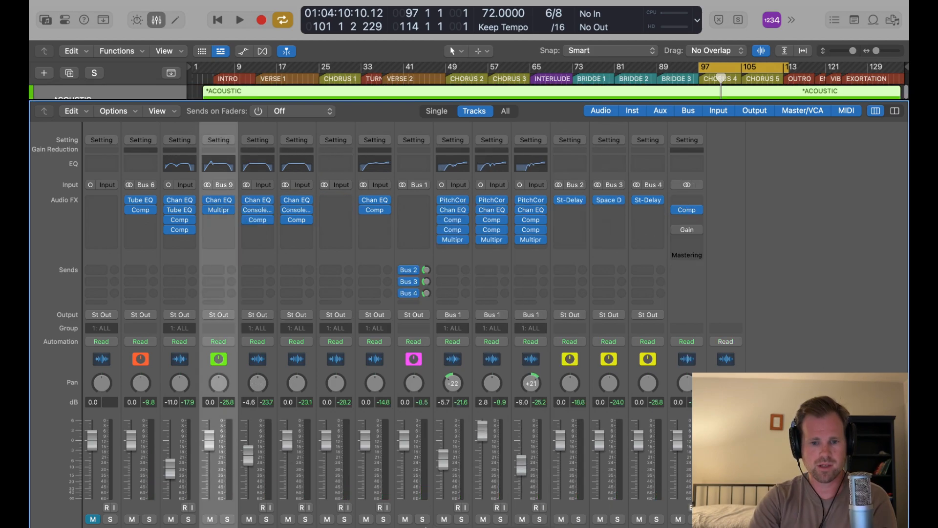
{"action": "left_click_drag", "start_coordinate": [287, 440], "coordinate": [287, 448]}
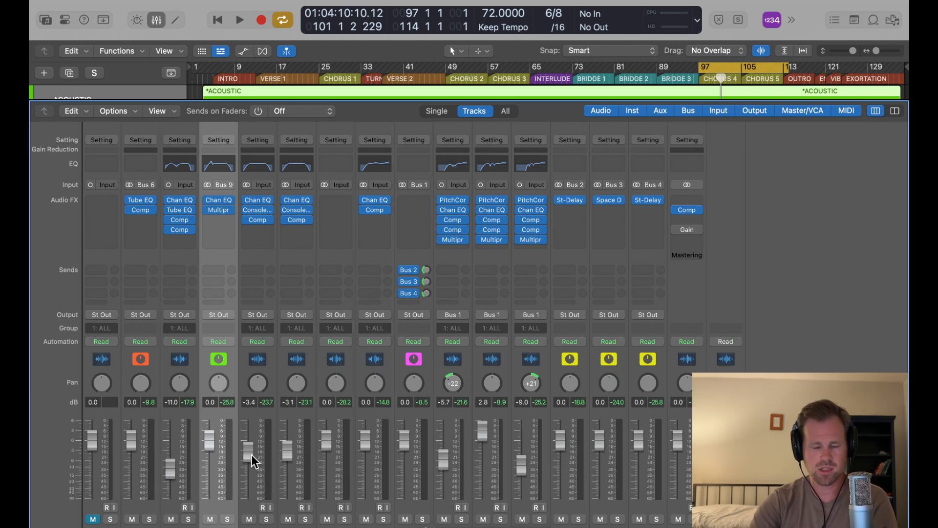
{"action": "right_click", "coordinate": [256, 381]}
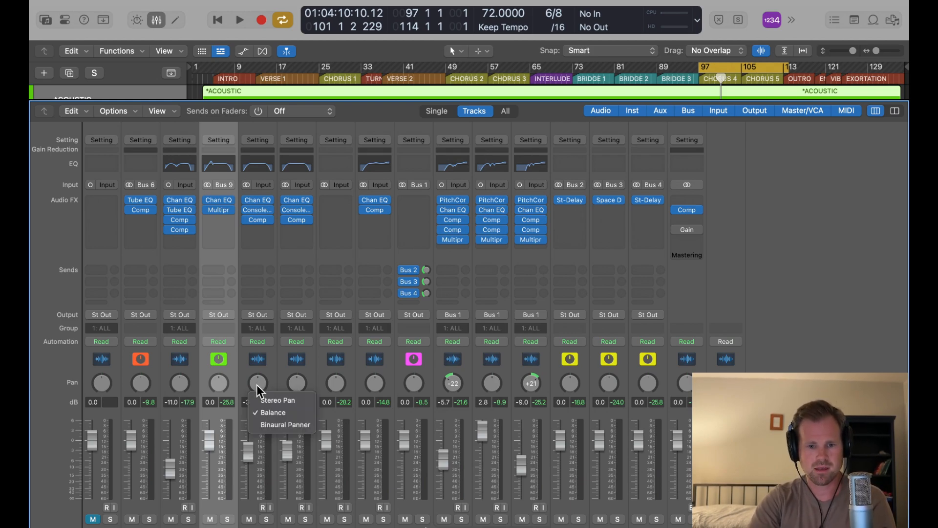
{"action": "left_click", "coordinate": [259, 377]}
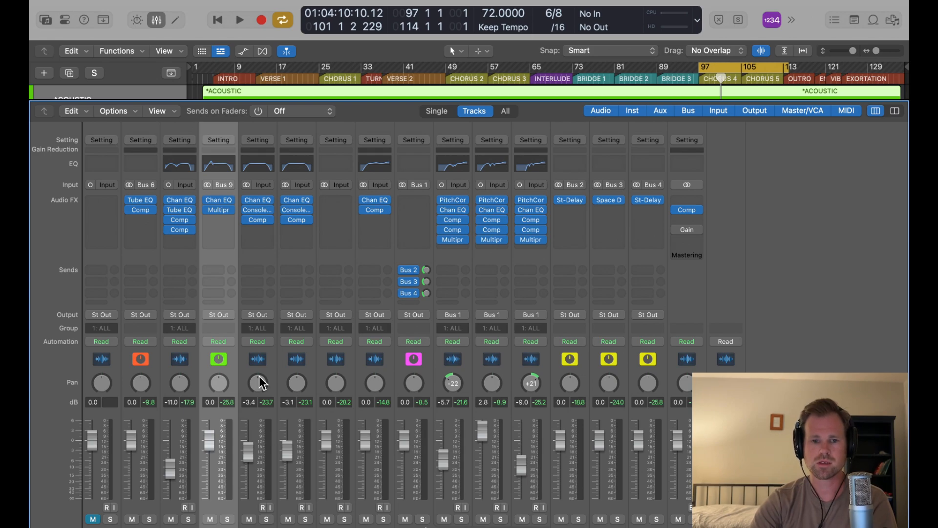
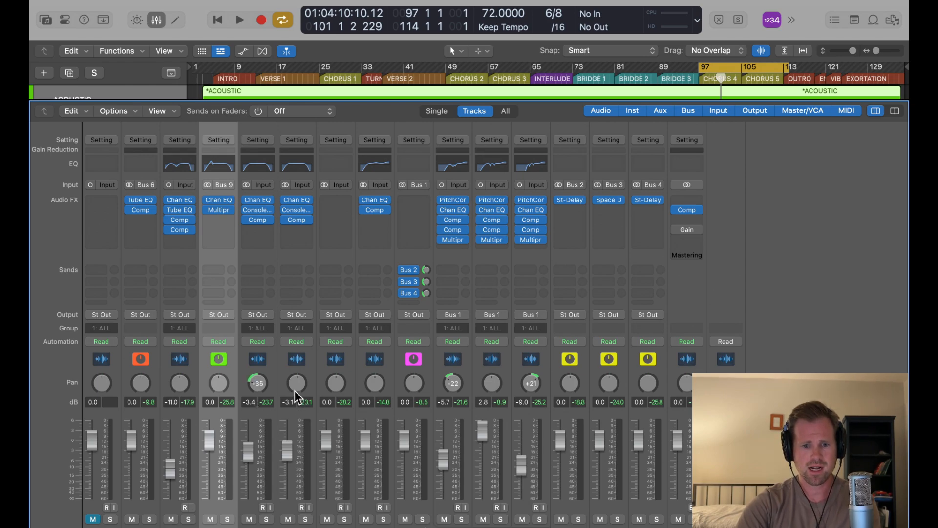
{"action": "mouse_move", "coordinate": [295, 391]}
{"action": "left_mouse_down"}
{"action": "mouse_move", "coordinate": [295, 369]}
{"action": "mouse_move", "coordinate": [296, 380]}
{"action": "left_mouse_up"}
- Play the full mix and adjust the two electric guitar faders to -3.3 dB and -2.3 dB
{"action": "key", "text": "space"}
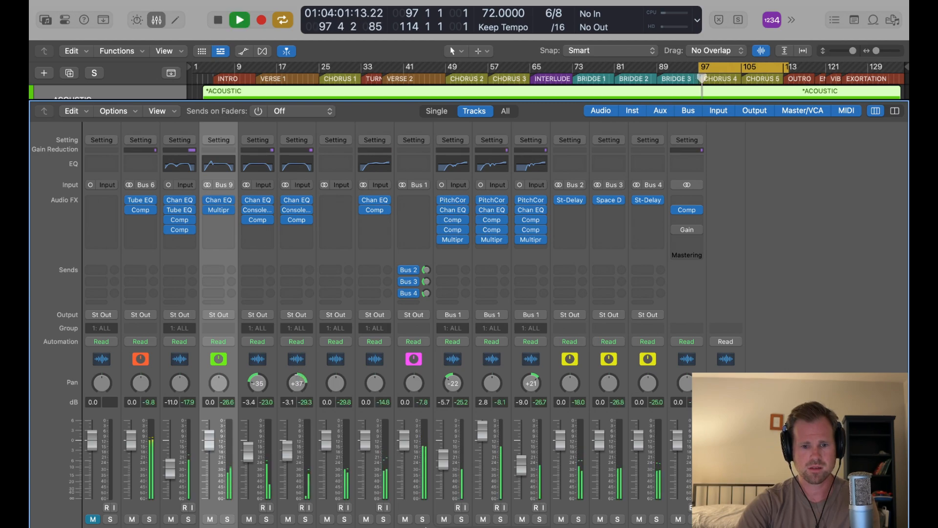
{"action": "left_click_drag", "start_coordinate": [287, 448], "coordinate": [246, 450]}
{"action": "key", "text": "space"}
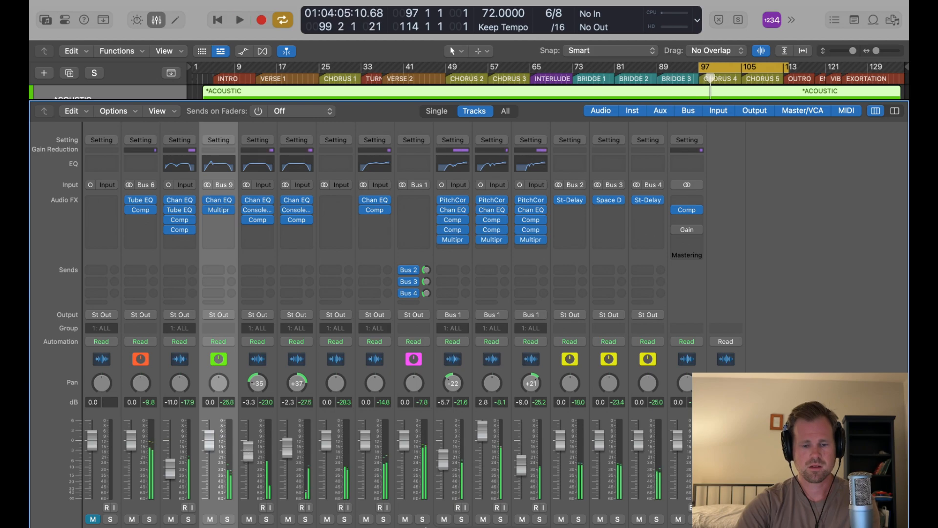
- Group the two electric guitar tracks into a summing stack named ELECTRIC
{"action": "left_click", "coordinate": [257, 526]}
{"action": "left_click", "coordinate": [296, 526], "text": "shift"}
{"action": "key", "text": "shift+super+d"}
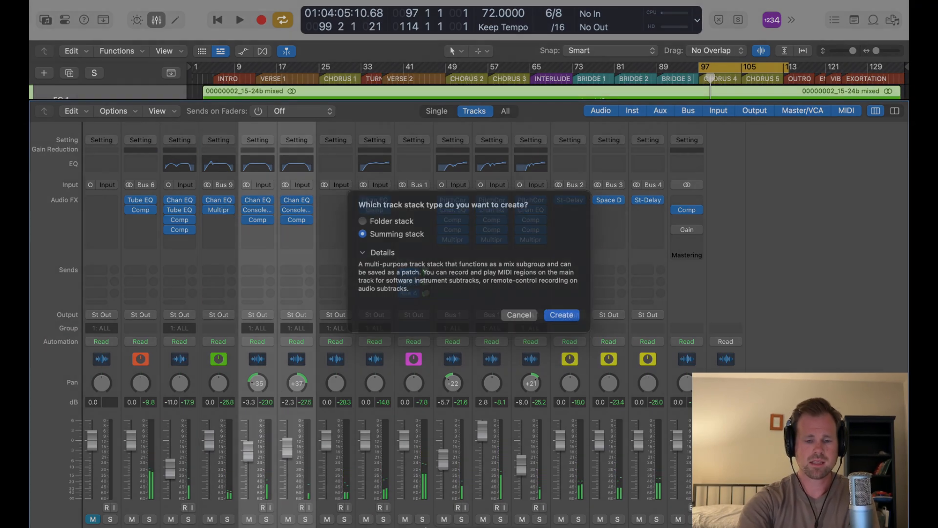
{"action": "key", "text": "Return"}
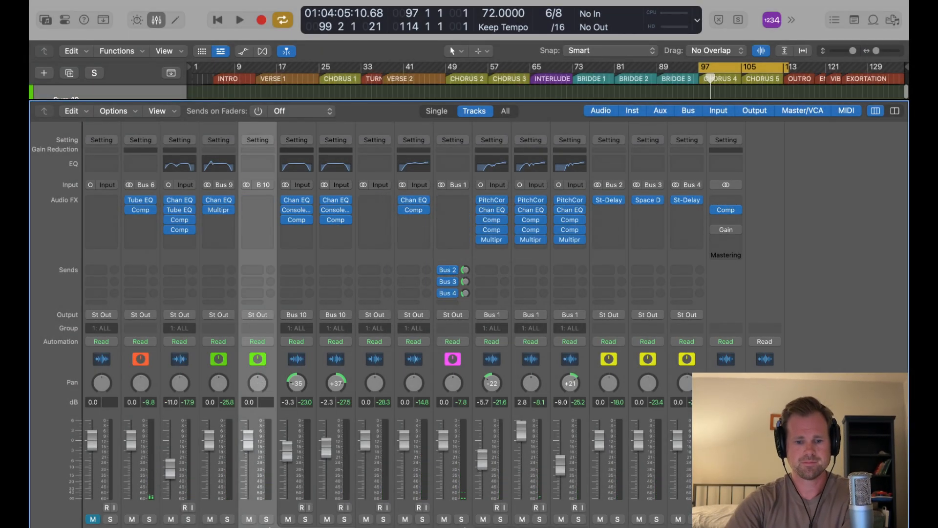
- Solo the ELECTRIC stack and reset both electric guitar faders to 0.0 dB during playback
{"action": "left_click", "coordinate": [267, 519]}
{"action": "key", "text": "space"}
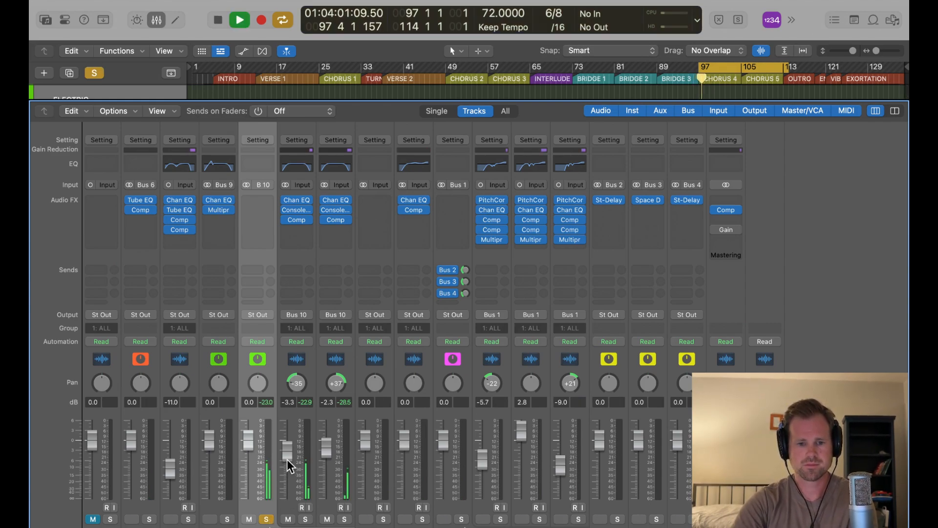
{"action": "left_click", "coordinate": [286, 459], "text": "alt"}
{"action": "left_click", "coordinate": [326, 459], "text": "alt"}
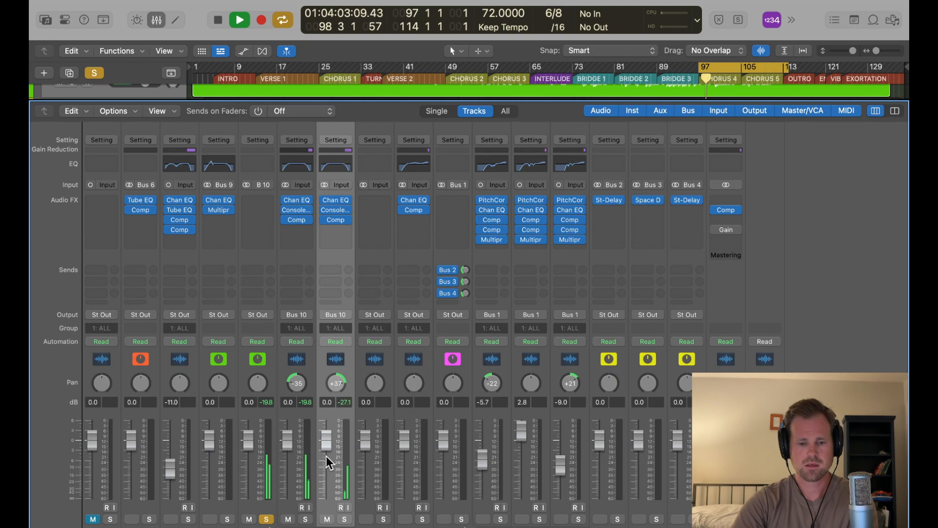
- Unsolo the ELECTRIC stack, lower the first electric guitar to -2.2 dB and narrow the two guitars' panning to -19 and +17
{"action": "left_click", "coordinate": [267, 519]}
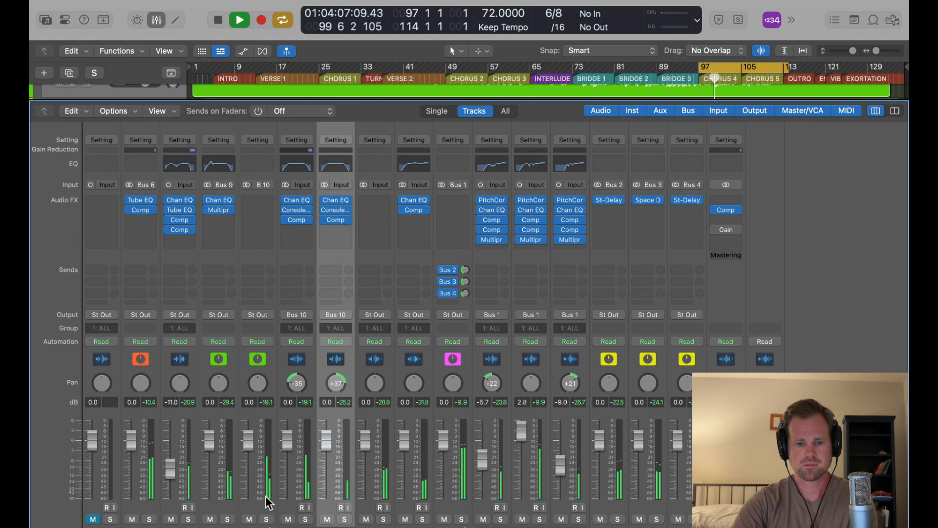
{"action": "left_click_drag", "start_coordinate": [288, 440], "coordinate": [287, 447]}
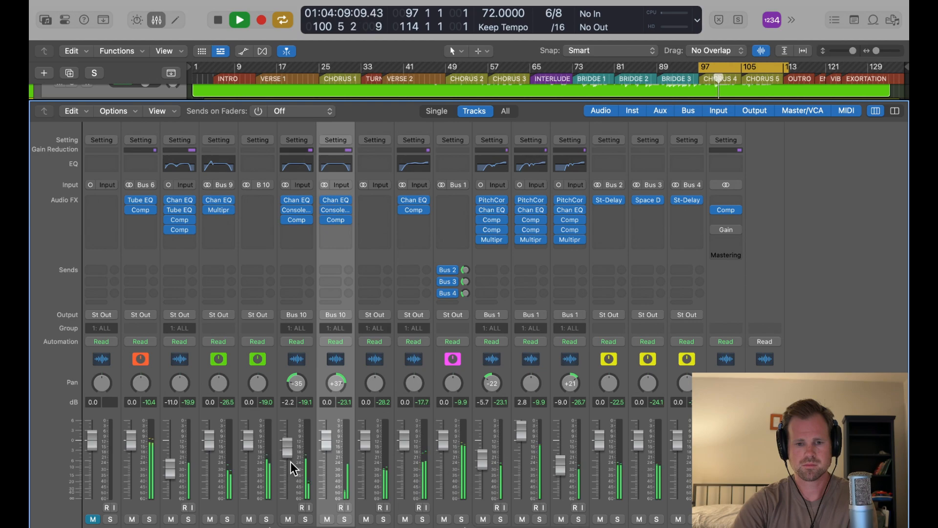
{"action": "key", "text": "space"}
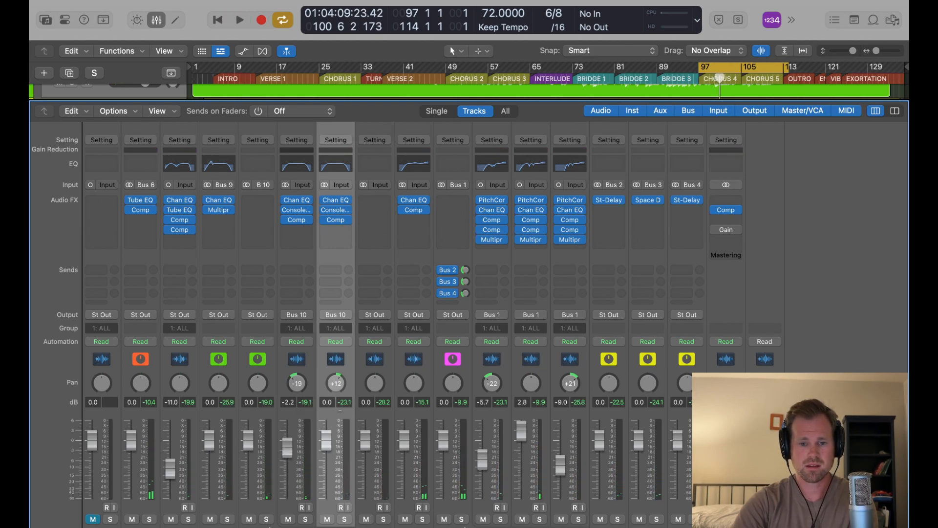
{"action": "key", "text": "space"}
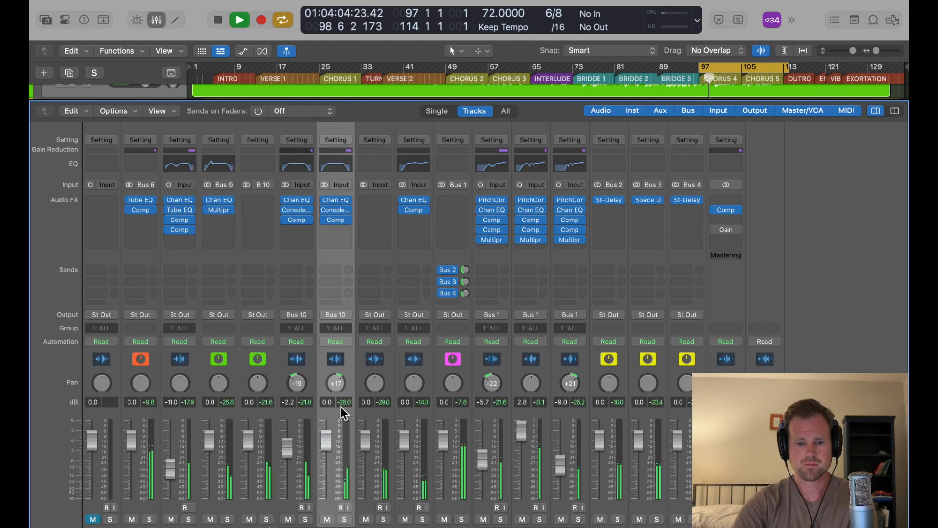
{"action": "key", "text": "space"}
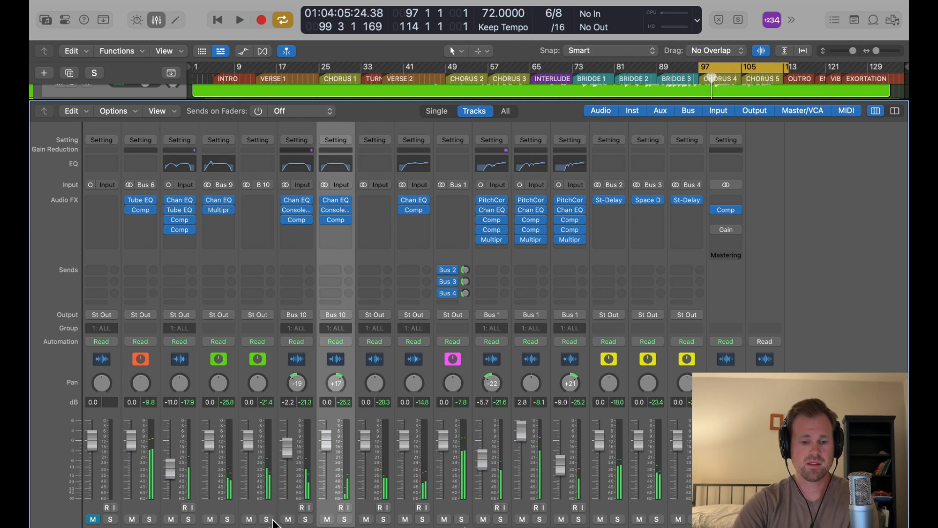
- Solo the ELECTRIC stack and insert a dual mono Compressor on it
{"action": "left_click", "coordinate": [266, 519]}
{"action": "left_click", "coordinate": [259, 205]}
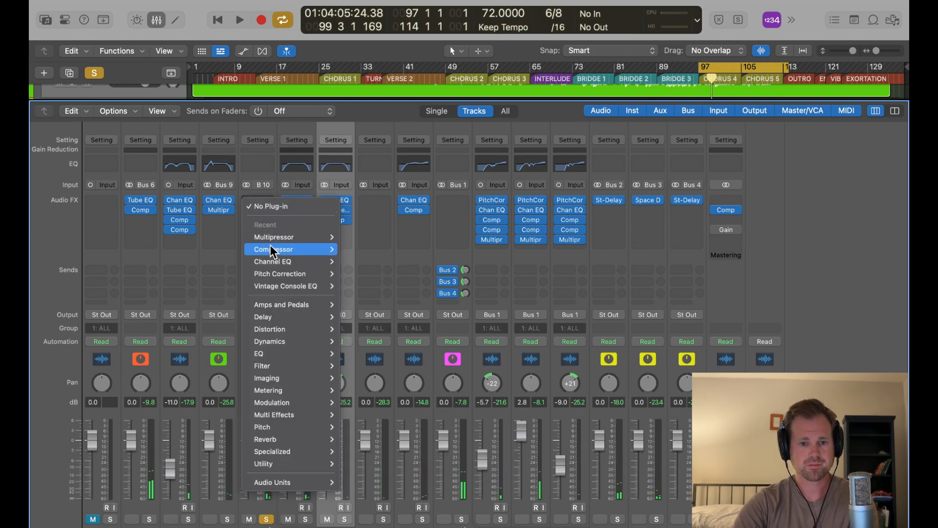
{"action": "mouse_move", "coordinate": [278, 252]}
{"action": "left_click", "coordinate": [353, 262]}
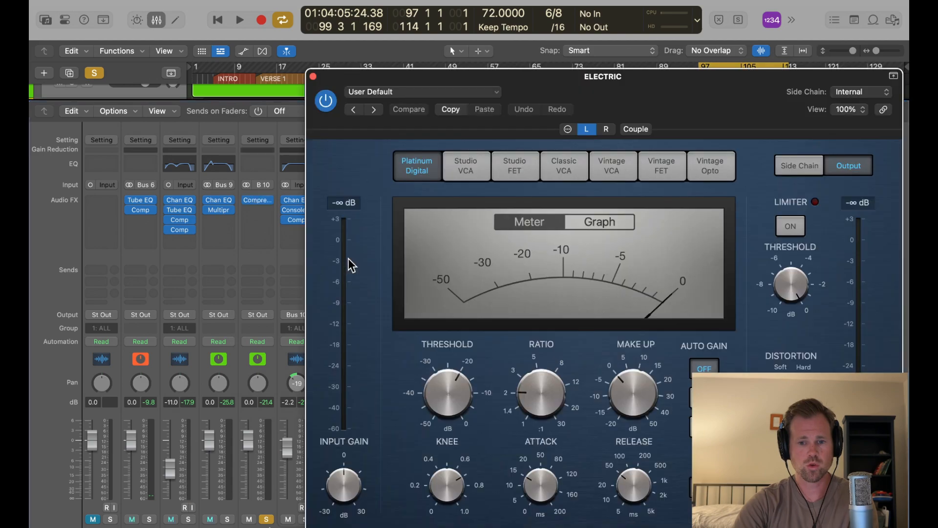
{"action": "left_click_drag", "start_coordinate": [591, 105], "coordinate": [398, 89]}
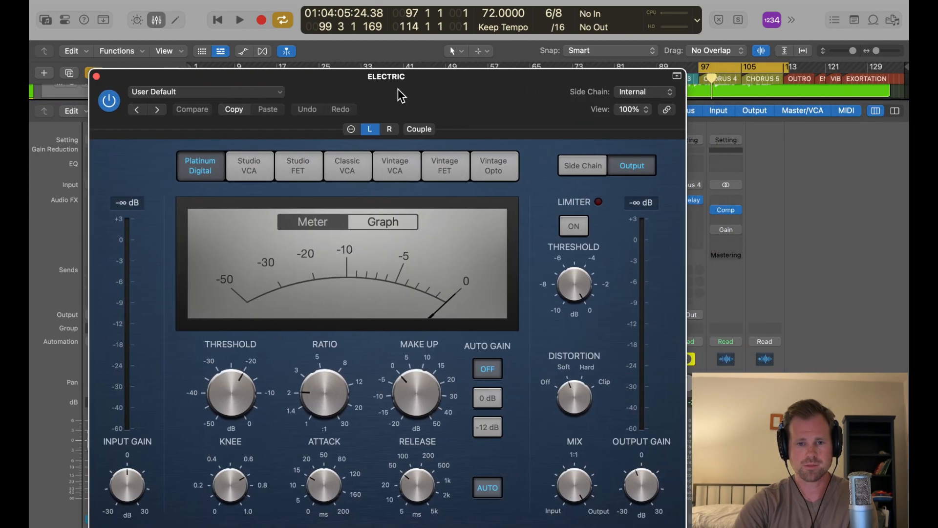
{"action": "left_click", "coordinate": [348, 130]}
{"action": "left_click", "coordinate": [192, 260]}
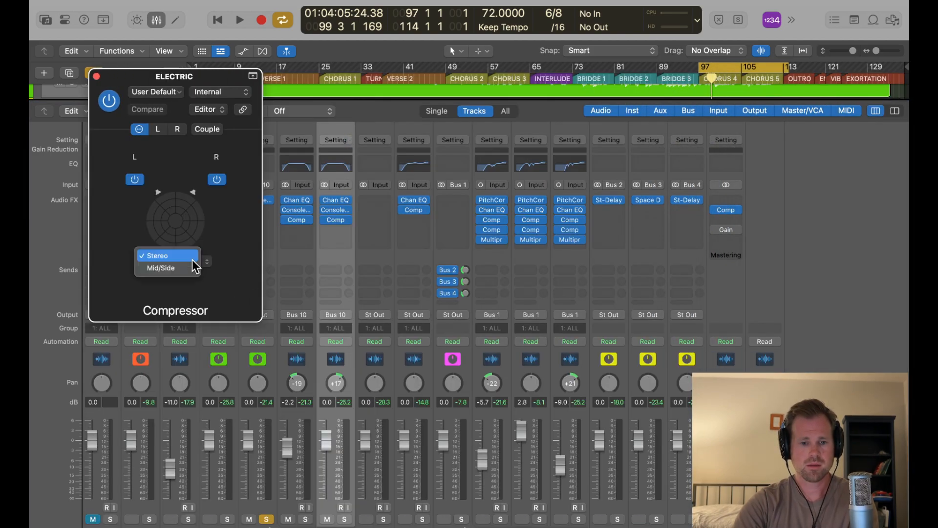
{"action": "left_click", "coordinate": [184, 268]}
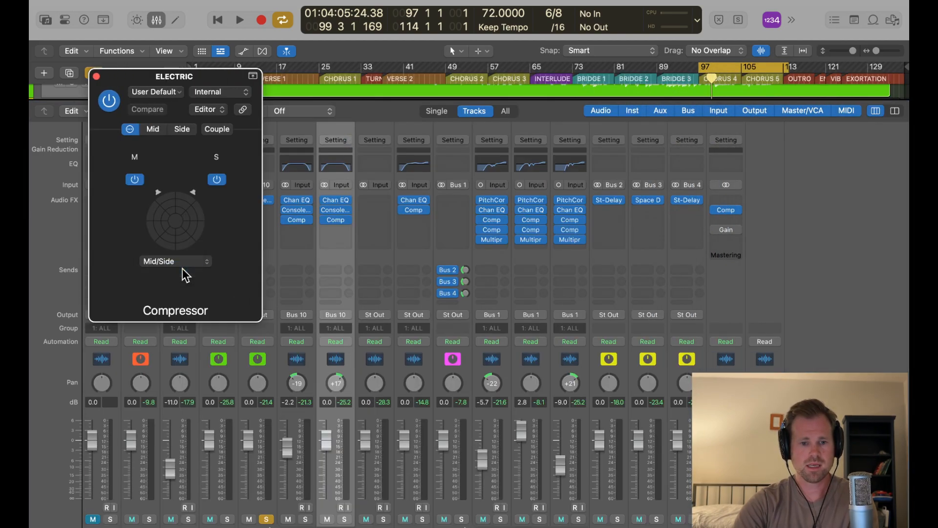
{"action": "left_click", "coordinate": [147, 129]}
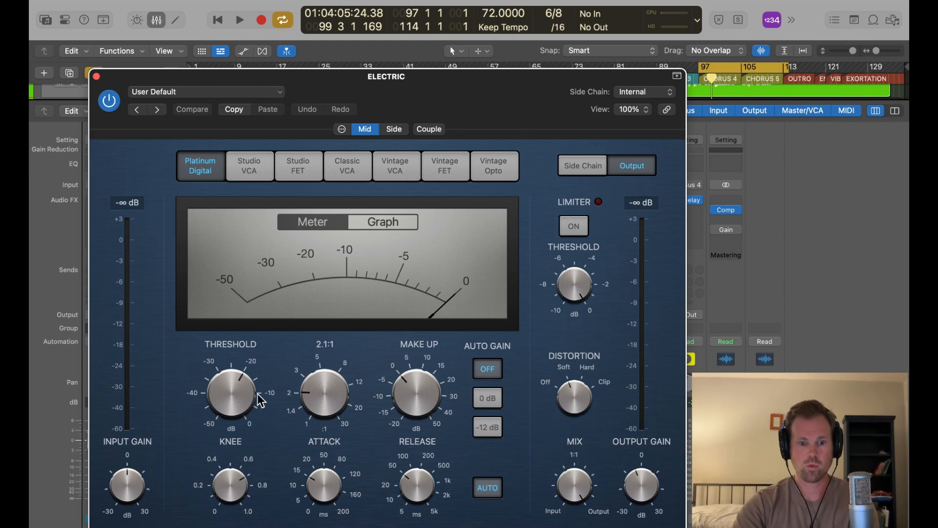
- Play the soloed electric guitars and lower the Compressor's Mid threshold to between -40 and -30 dB
{"action": "key", "text": "space"}
{"action": "left_click_drag", "start_coordinate": [243, 397], "coordinate": [242, 445]}
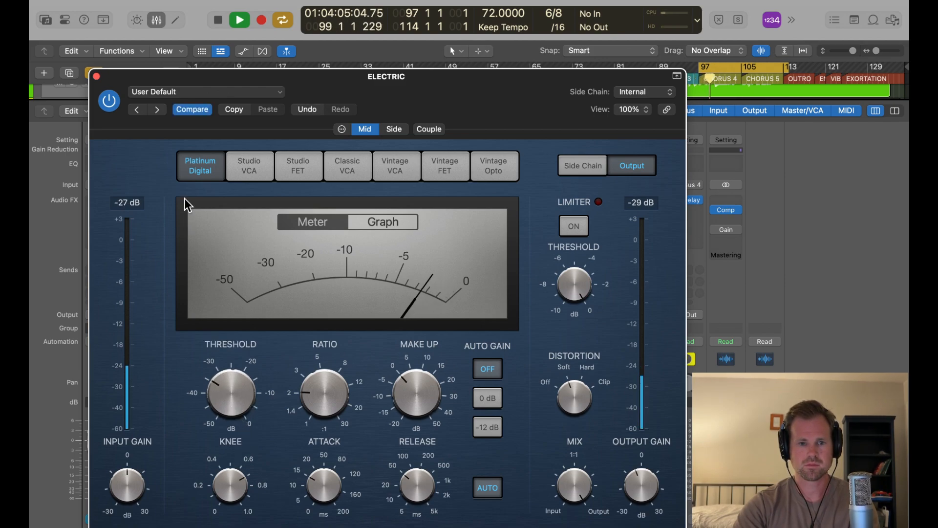
{"action": "left_click", "coordinate": [96, 76]}
{"action": "key", "text": "space"}
- Unsolo the ELECTRIC stack and set the second electric guitar to -0.5 dB and the channel after the Bus 6 stack to -9.2 dB
{"action": "left_click", "coordinate": [266, 519]}
{"action": "left_click", "coordinate": [266, 519]}
{"action": "key", "text": "space"}
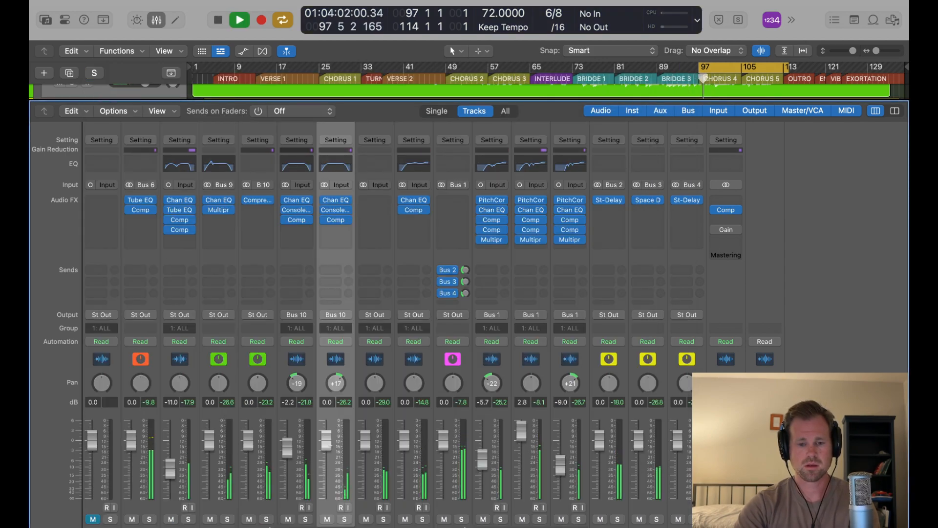
{"action": "left_click_drag", "start_coordinate": [327, 439], "coordinate": [331, 448]}
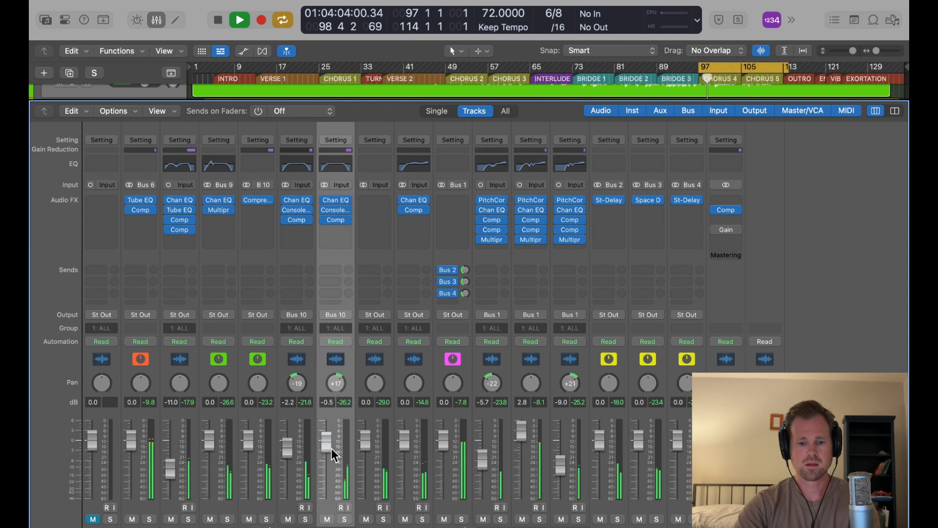
{"action": "left_click_drag", "start_coordinate": [173, 462], "coordinate": [173, 463]}
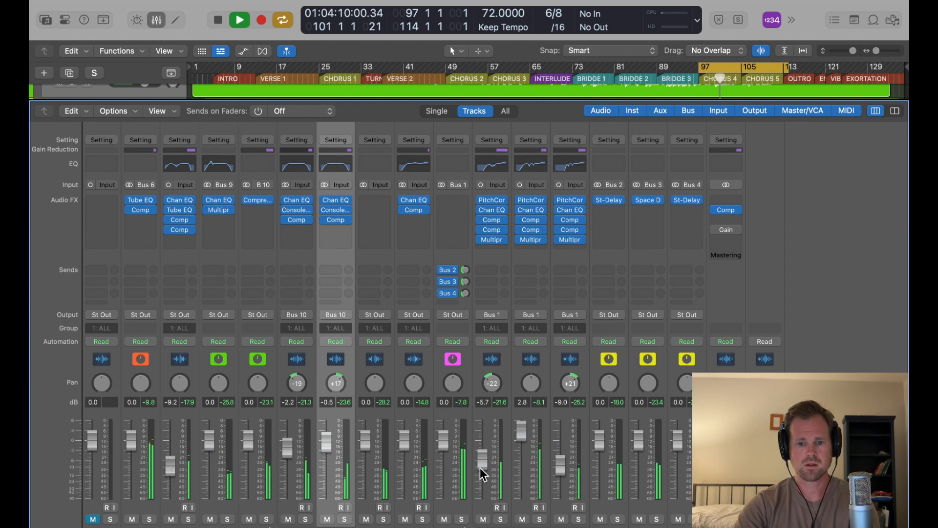
- Lower Vocal 1 to -6.8 dB and adjust the Vocals stack's Bus 3 send during playback
{"action": "left_click_drag", "start_coordinate": [479, 467], "coordinate": [484, 478]}
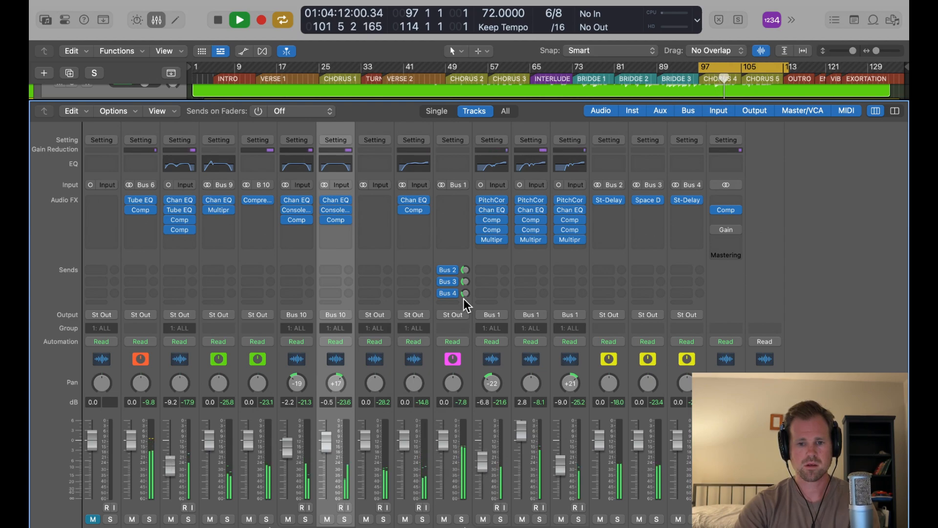
{"action": "left_click_drag", "start_coordinate": [465, 282], "coordinate": [465, 287]}
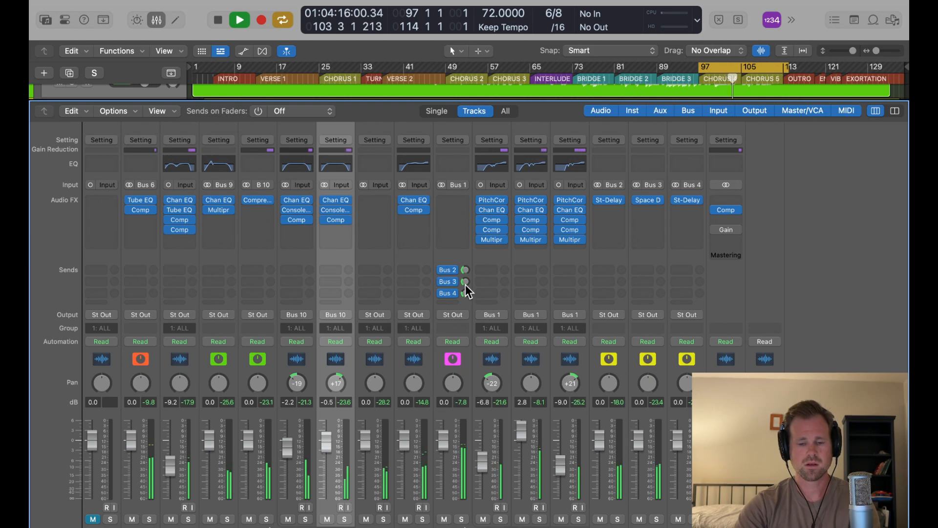
{"action": "key", "text": "space"}
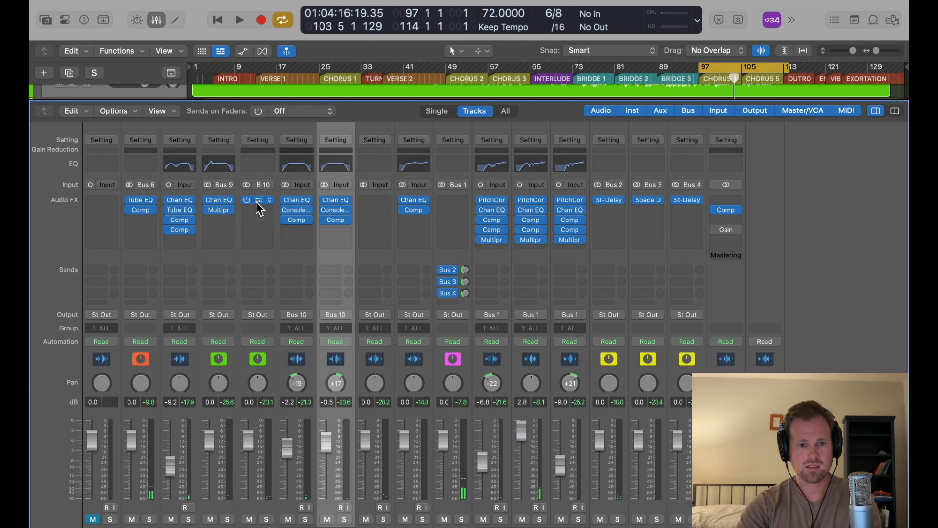
- Copy the ELECTRIC stack's Compressor below the Comp insert on the channel just before the Vocals stack and play that channel soloed
{"action": "left_click_drag", "start_coordinate": [256, 200], "coordinate": [401, 218]}
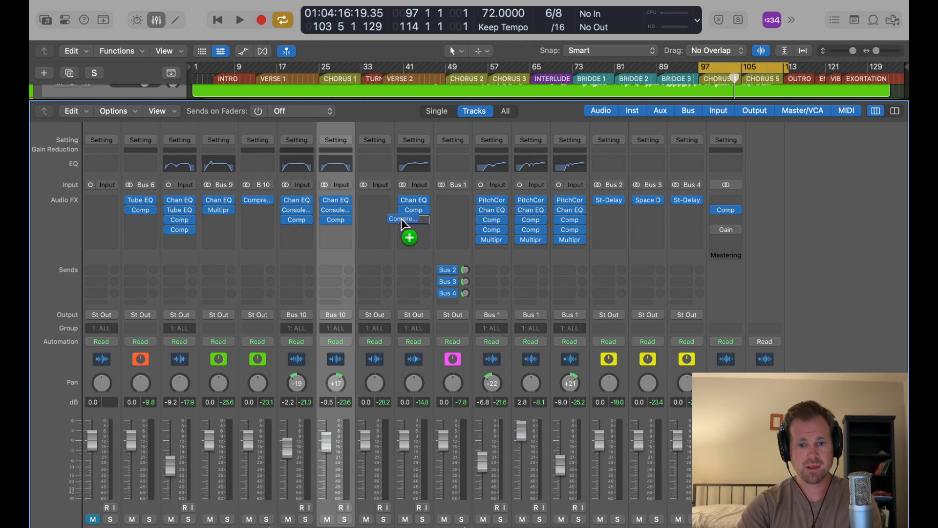
{"action": "left_click", "coordinate": [422, 519]}
{"action": "key", "text": "space"}
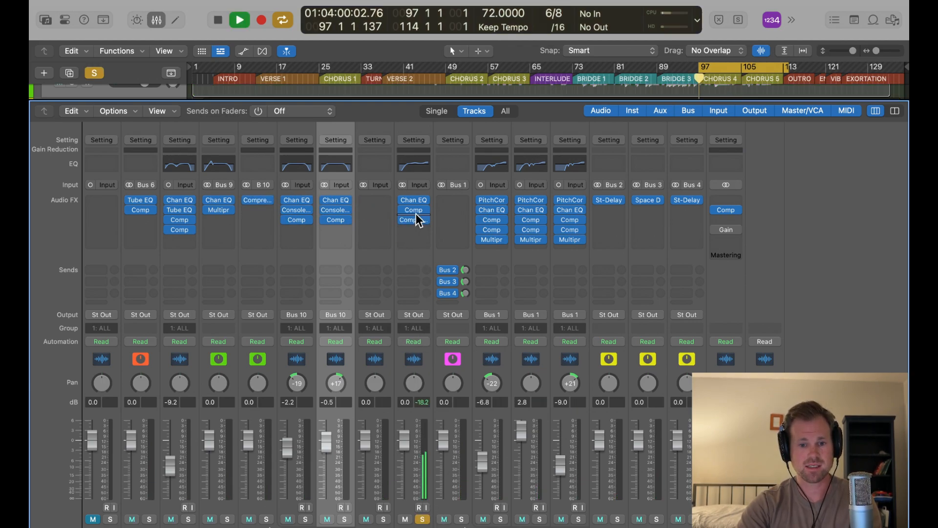
- Set the Mid threshold of the KEYS channel's Compressor to -30 dB while it plays soloed, and close the plug-in
{"action": "left_click", "coordinate": [412, 219]}
{"action": "left_click_drag", "start_coordinate": [582, 90], "coordinate": [421, 90]}
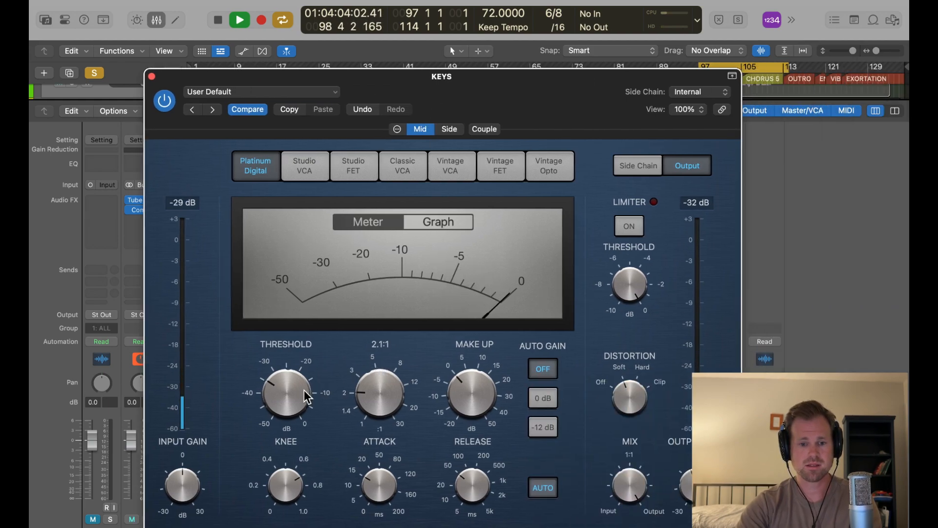
{"action": "left_click_drag", "start_coordinate": [304, 389], "coordinate": [304, 374]}
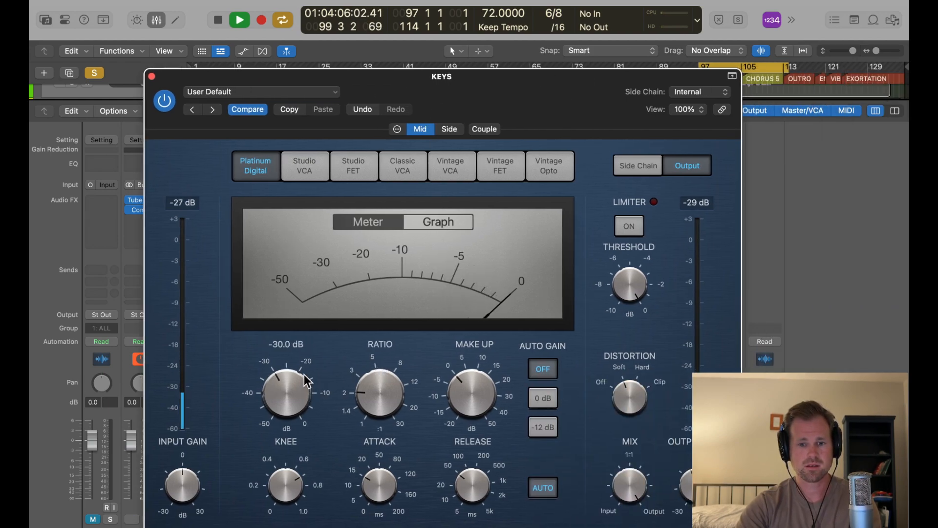
{"action": "left_click", "coordinate": [151, 77]}
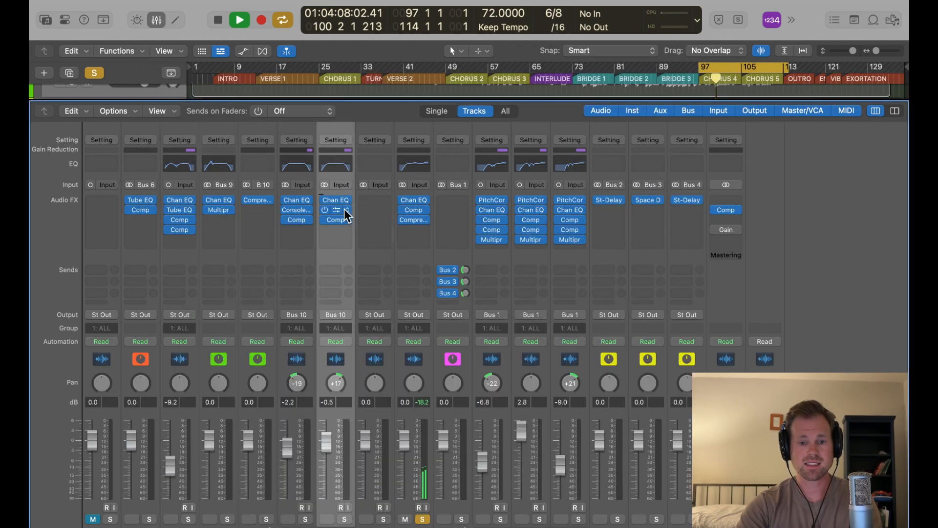
- Copy the KEYS Compressor to the TRACKS channel, solo TRACKS instead of KEYS, and lower its Mid threshold to between -50 and -40 dB
{"action": "left_click_drag", "start_coordinate": [412, 220], "coordinate": [377, 221]}
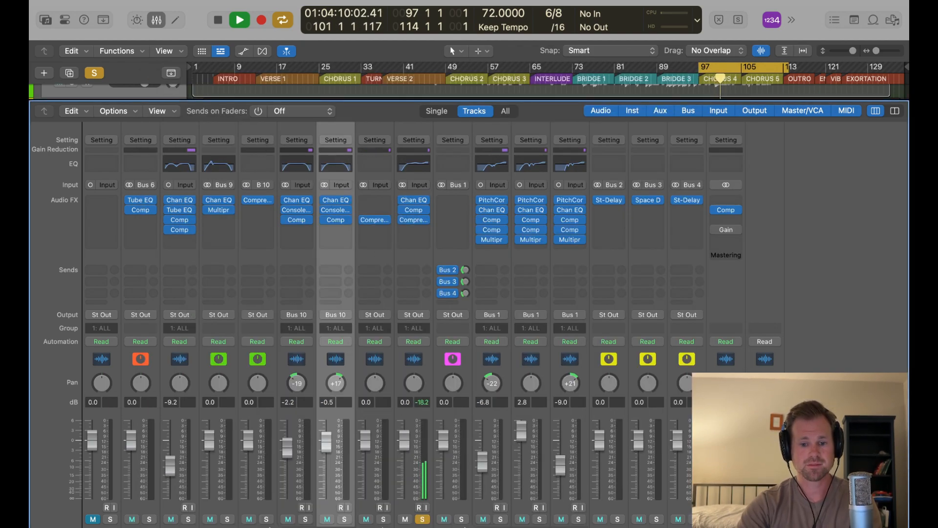
{"action": "left_click", "coordinate": [384, 518]}
{"action": "left_click", "coordinate": [423, 520]}
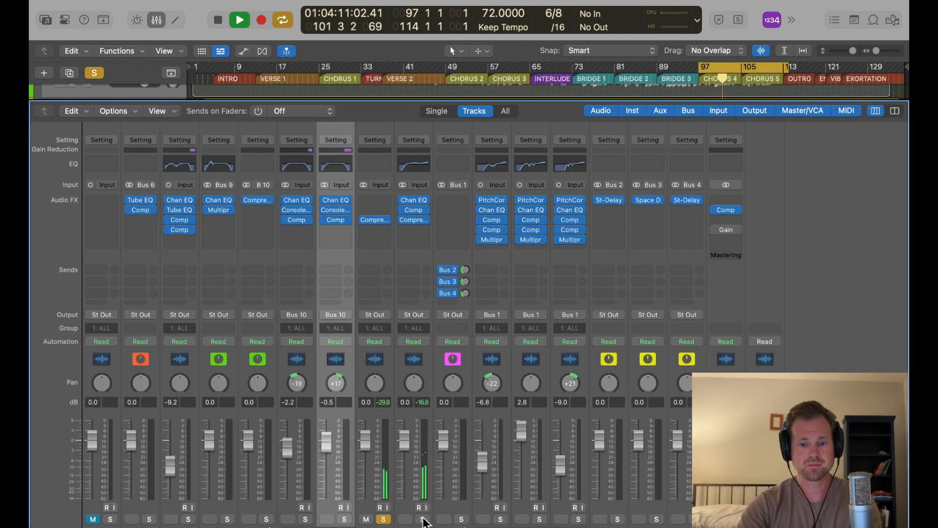
{"action": "left_click", "coordinate": [375, 220]}
{"action": "left_click_drag", "start_coordinate": [449, 400], "coordinate": [443, 436]}
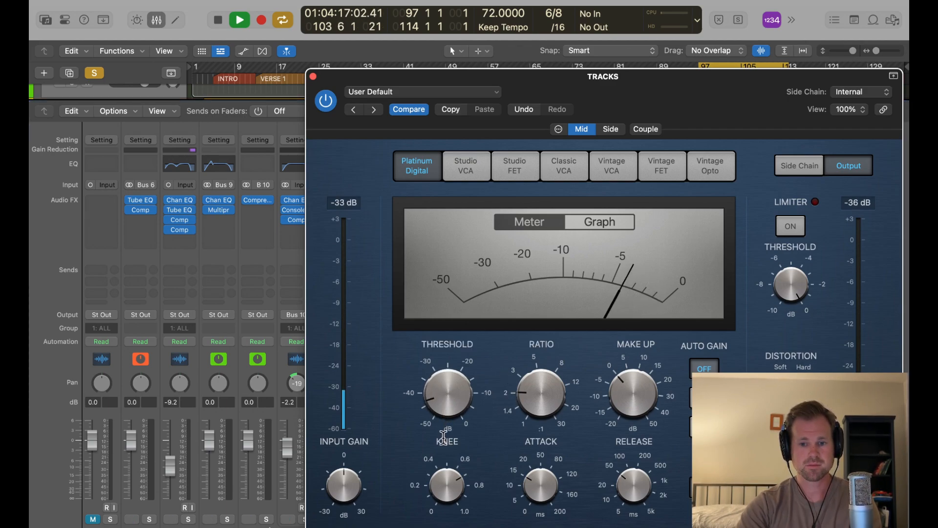
{"action": "left_click", "coordinate": [313, 76]}
- Unsolo TRACKS and raise its fader to 0.4 dB in the full mix
{"action": "left_click", "coordinate": [384, 519]}
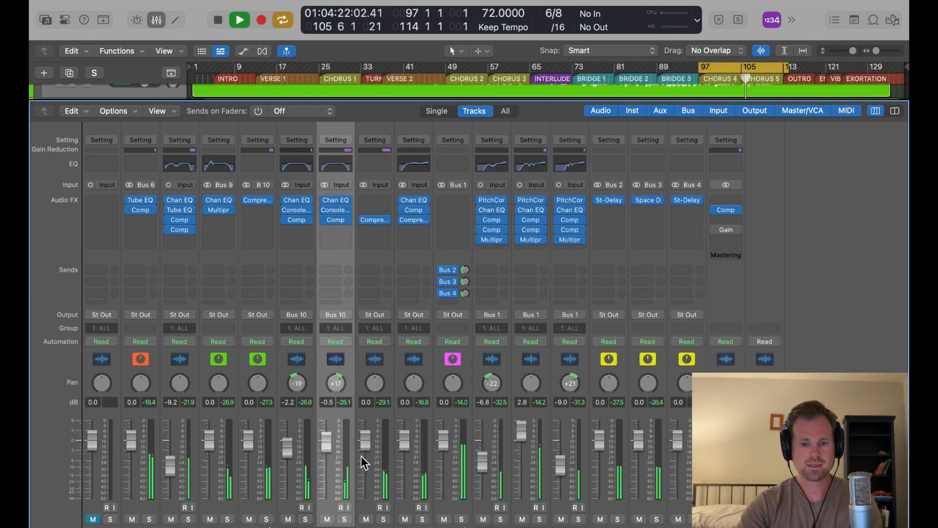
{"action": "mouse_move", "coordinate": [362, 445]}
{"action": "left_mouse_down"}
{"action": "mouse_move", "coordinate": [362, 436]}
{"action": "mouse_move", "coordinate": [361, 445]}
{"action": "left_mouse_up"}
{"action": "key", "text": "space"}
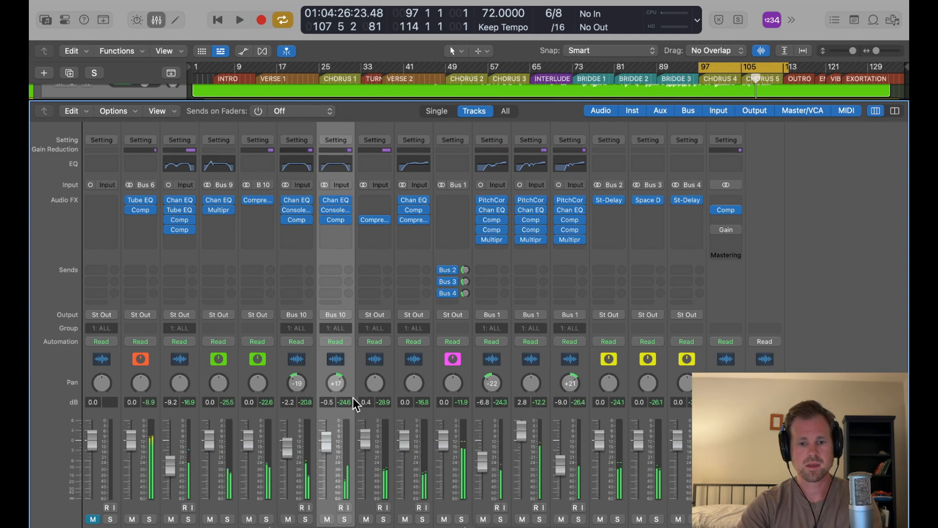
- Insert a Channel EQ above the Compressor on TRACKS and enable a 12 dB/Oct low cut at 171 Hz
{"action": "left_click", "coordinate": [374, 209]}
{"action": "mouse_move", "coordinate": [424, 274]}
{"action": "left_click", "coordinate": [470, 270]}
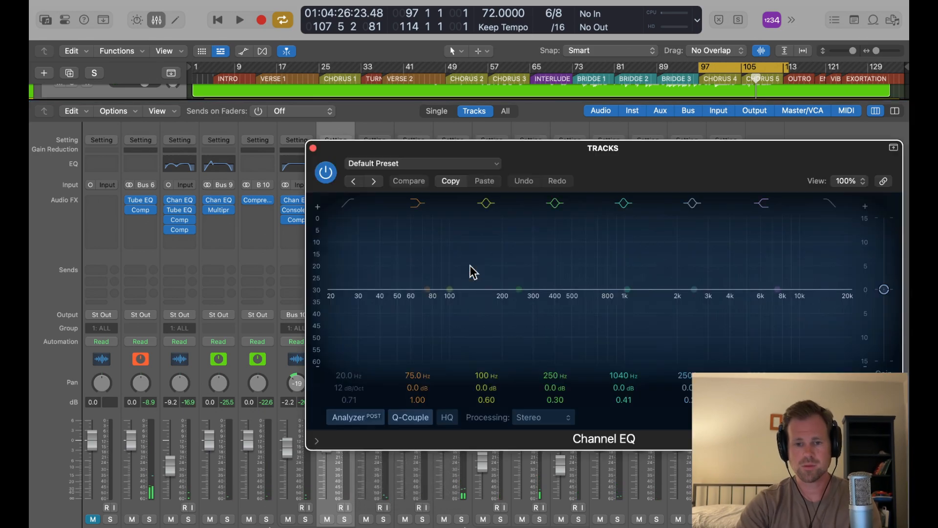
{"action": "key", "text": "space"}
{"action": "left_click_drag", "start_coordinate": [590, 151], "coordinate": [446, 152]}
{"action": "left_click", "coordinate": [205, 201]}
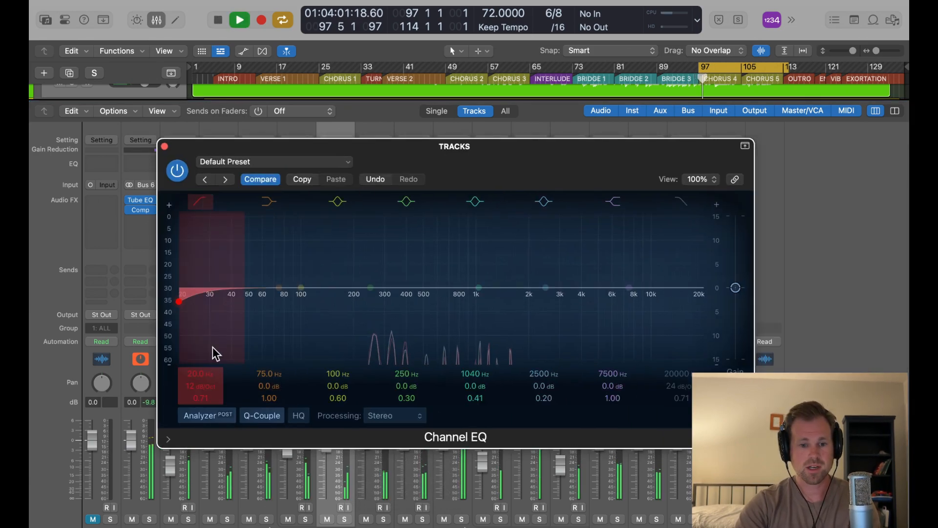
{"action": "left_click_drag", "start_coordinate": [215, 352], "coordinate": [350, 351]}
{"action": "left_click_drag", "start_coordinate": [316, 302], "coordinate": [342, 300]}
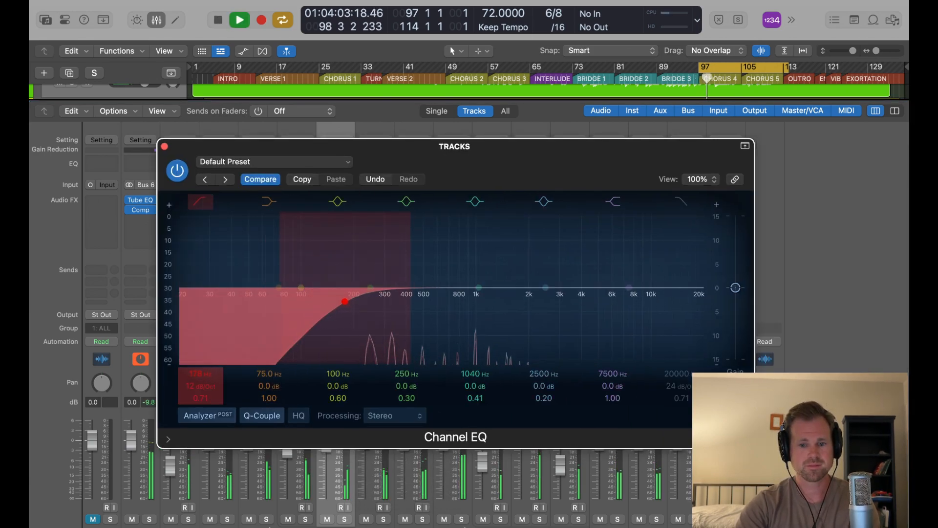
{"action": "key", "text": "space"}
- Try a high-shelf boost of 12.4 dB at 4280 Hz in the TRACKS Channel EQ during playback
{"action": "left_click_drag", "start_coordinate": [625, 287], "coordinate": [623, 279]}
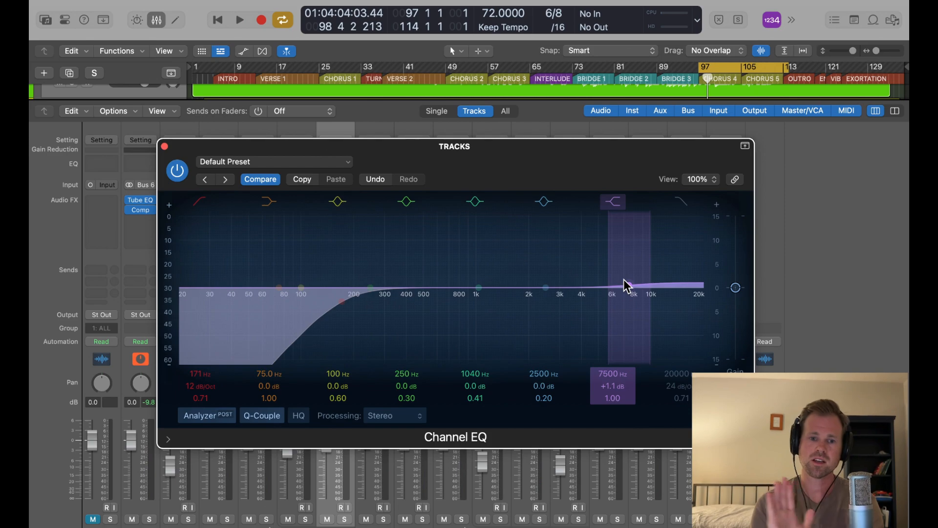
{"action": "key", "text": "space"}
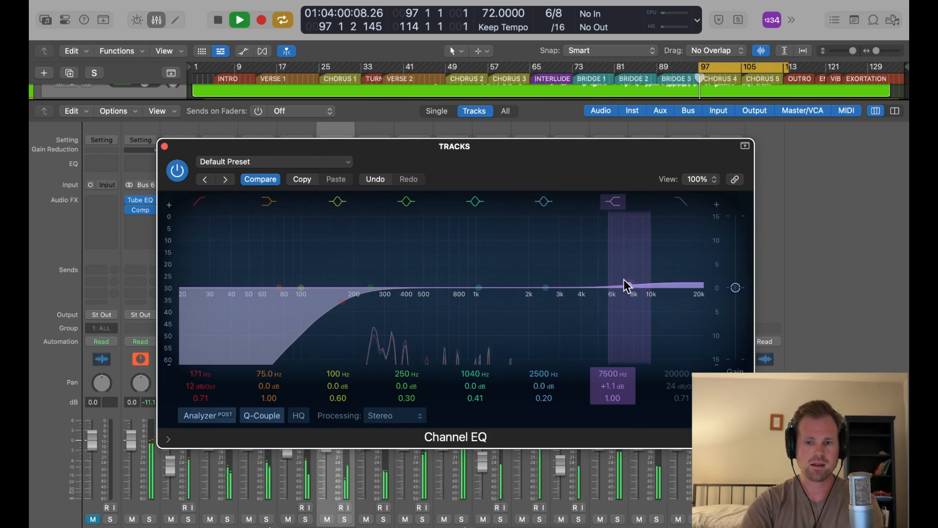
{"action": "left_click_drag", "start_coordinate": [623, 279], "coordinate": [590, 232]}
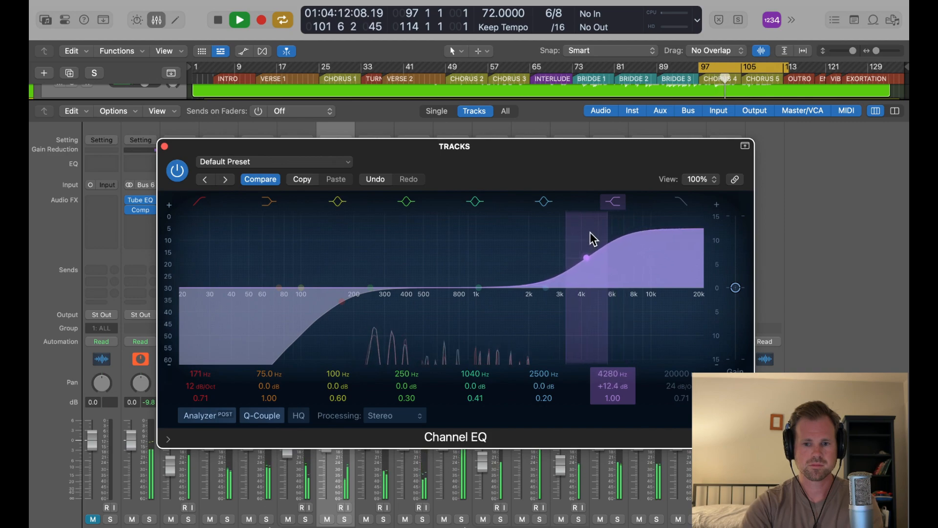
{"action": "left_click", "coordinate": [590, 270], "text": "alt"}
{"action": "key", "text": "space"}
- Boost the TRACKS Channel EQ's upper-mid bell band by 4.8 dB at 3440 Hz with a narrower Q
{"action": "left_click_drag", "start_coordinate": [546, 287], "coordinate": [544, 274]}
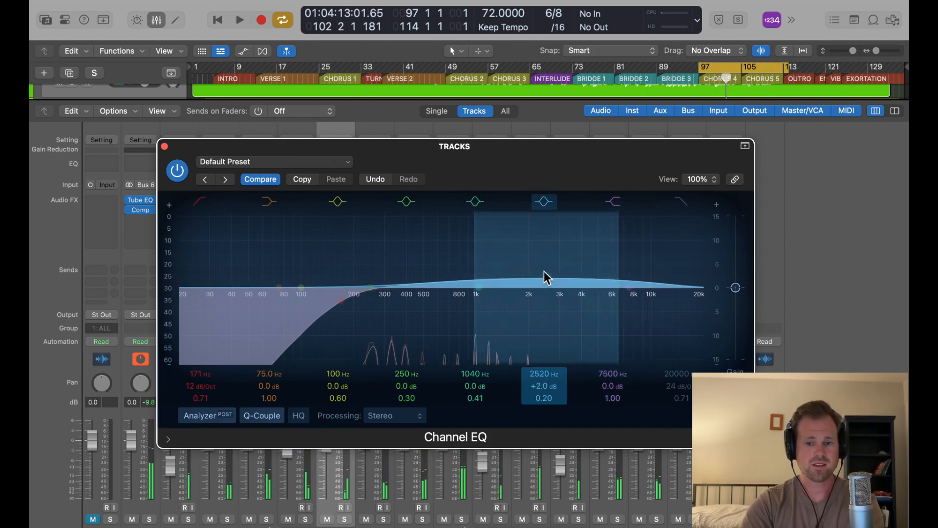
{"action": "left_click_drag", "start_coordinate": [553, 391], "coordinate": [544, 362]}
{"action": "key", "text": "space"}
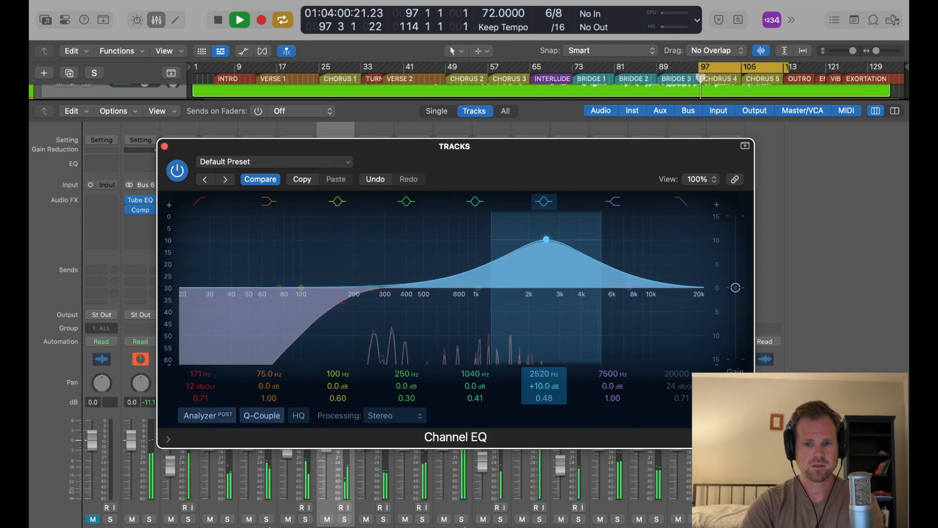
{"action": "left_click_drag", "start_coordinate": [544, 239], "coordinate": [573, 217]}
{"action": "key", "text": "space"}
{"action": "left_click_drag", "start_coordinate": [548, 386], "coordinate": [547, 414]}
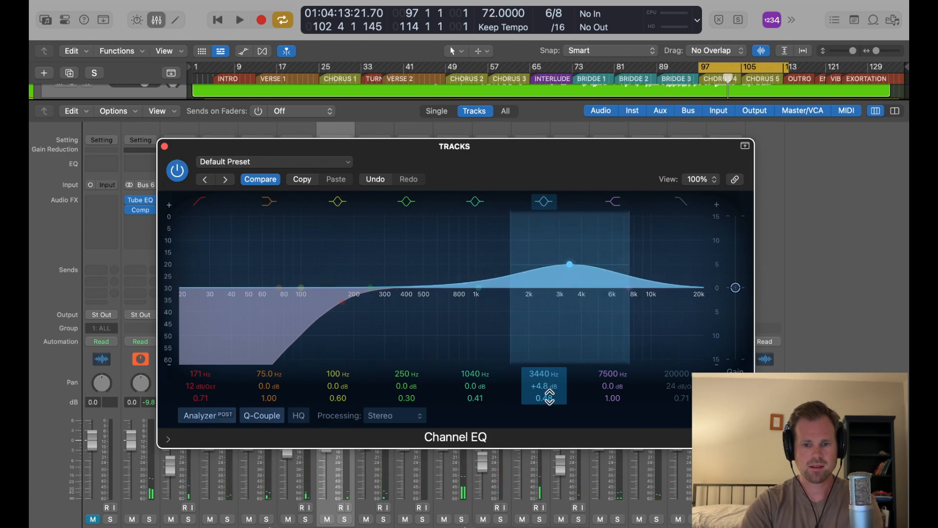
- Close the TRACKS Channel EQ and raise the TRACKS fader to 2.2 dB during playback
{"action": "key", "text": "space"}
{"action": "left_click", "coordinate": [164, 146]}
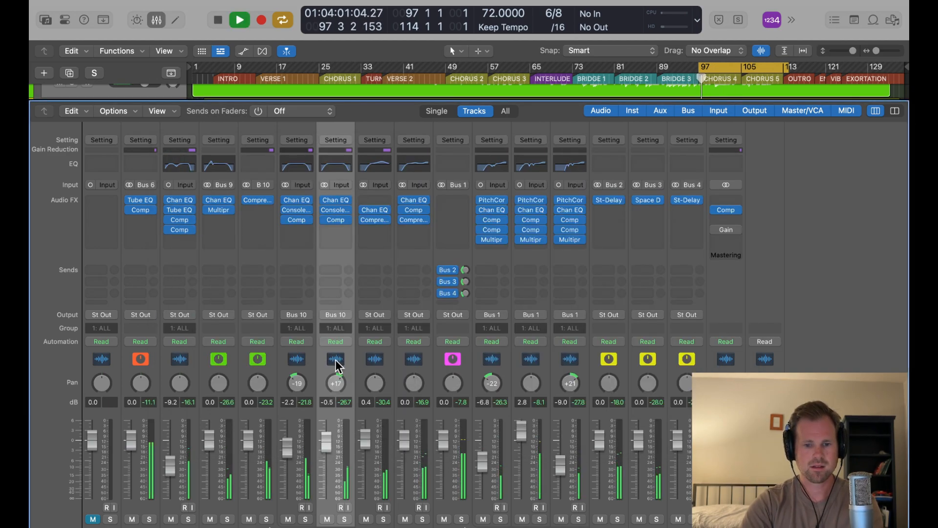
{"action": "left_click_drag", "start_coordinate": [367, 436], "coordinate": [365, 430]}
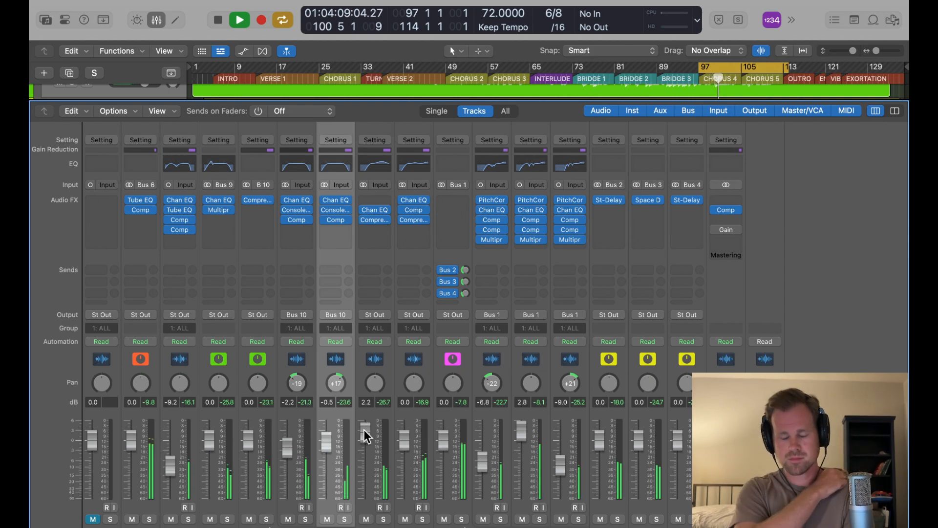
{"action": "key", "text": "space"}
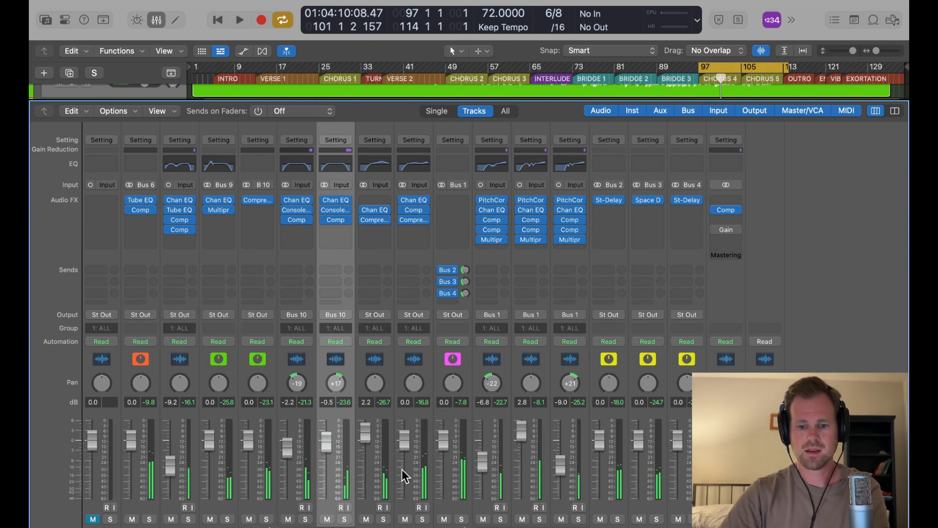
- Collapse the Vocals stack and insert a Channel EQ below Space Designer on the VRB channel with a low cut at 150 Hz
{"action": "left_click", "coordinate": [464, 526]}
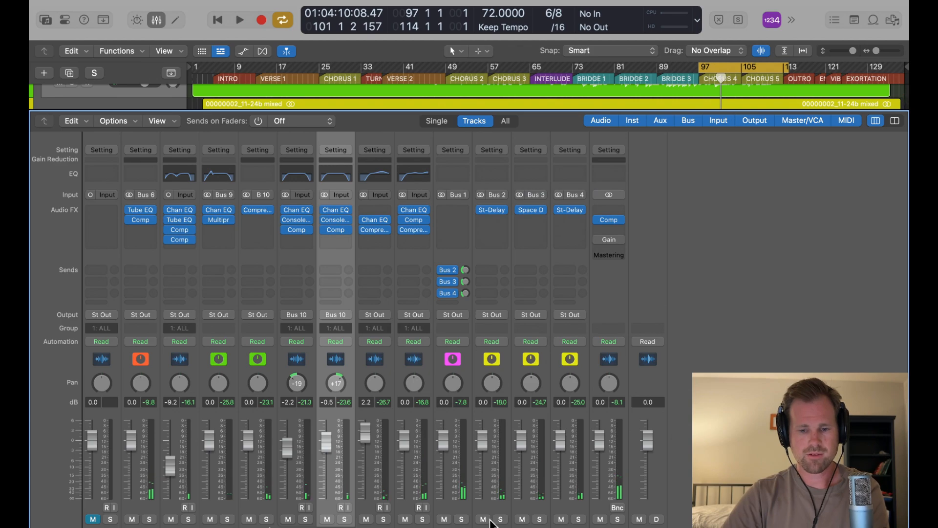
{"action": "left_click", "coordinate": [526, 219]}
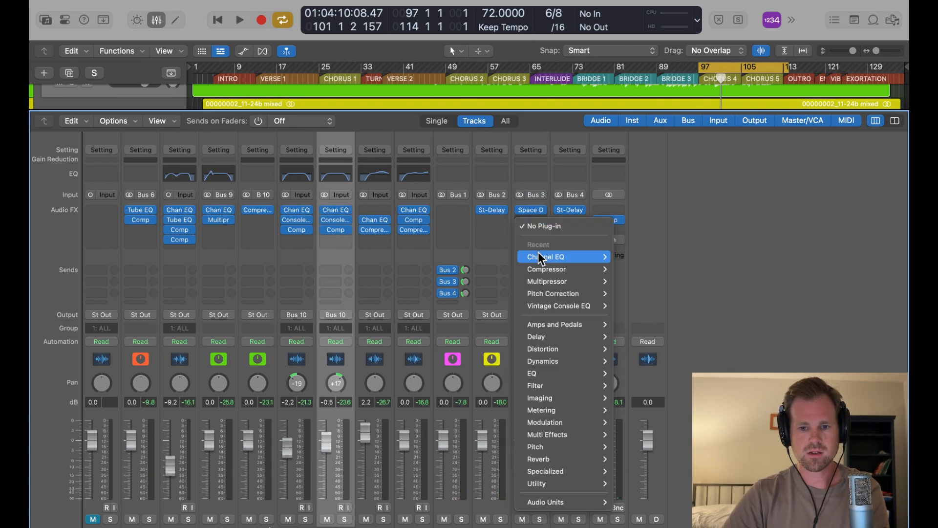
{"action": "mouse_move", "coordinate": [586, 256]}
{"action": "left_click", "coordinate": [621, 256]}
{"action": "left_click", "coordinate": [348, 202]}
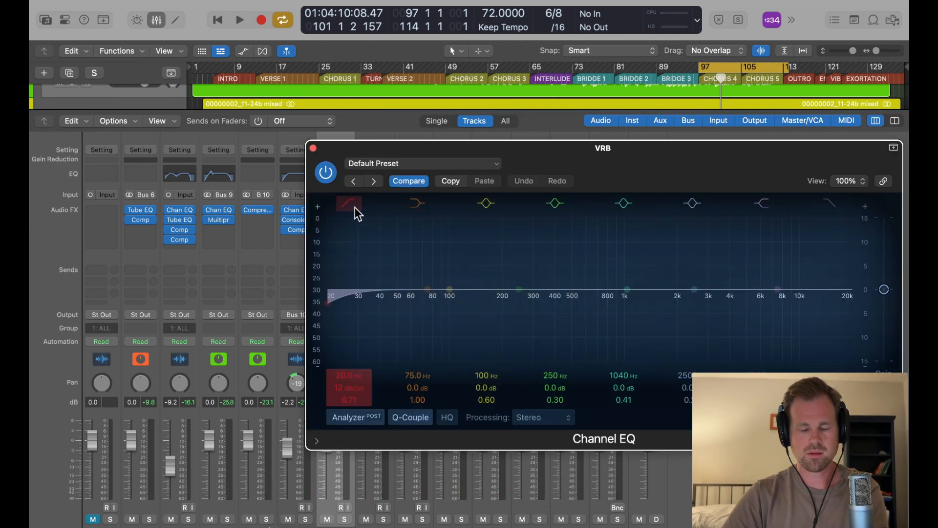
{"action": "left_click_drag", "start_coordinate": [351, 375], "coordinate": [352, 342]}
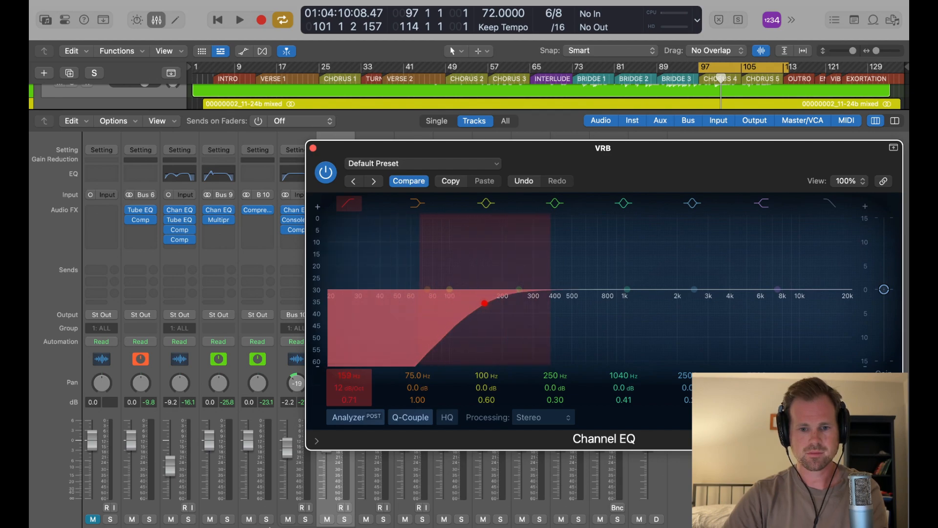
- Add a high cut at about 5 kHz to the VRB Channel EQ and raise its low cut to about 300 Hz during playback
{"action": "key", "text": "space"}
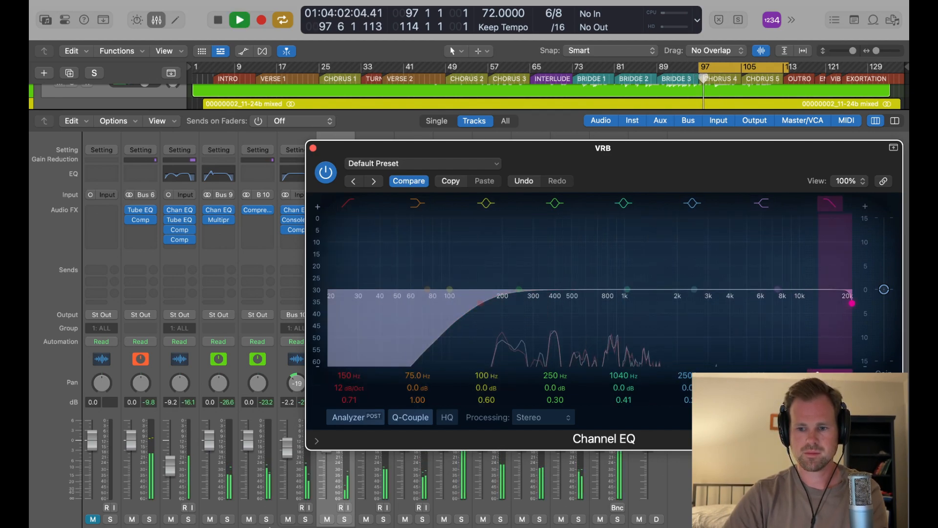
{"action": "left_click_drag", "start_coordinate": [852, 303], "coordinate": [731, 303]}
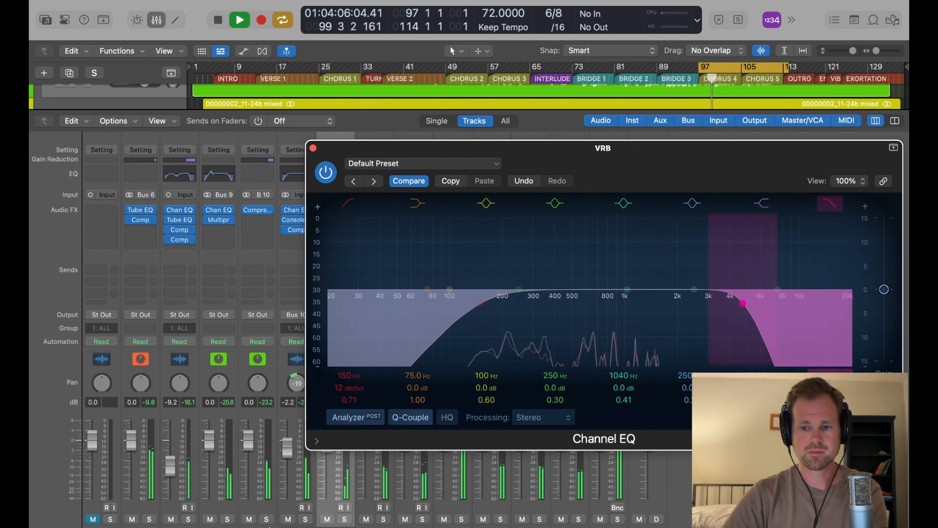
{"action": "left_click_drag", "start_coordinate": [480, 303], "coordinate": [542, 303]}
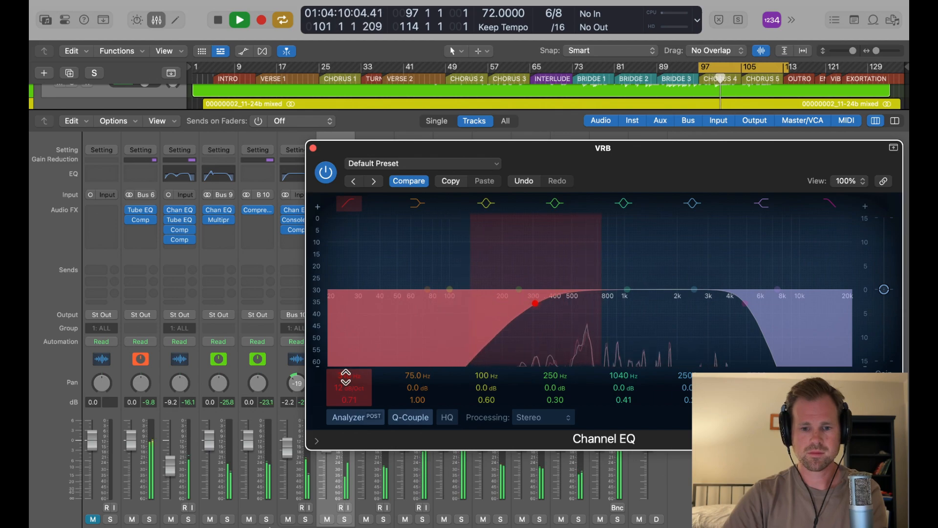
{"action": "left_click", "coordinate": [326, 171]}
{"action": "left_click", "coordinate": [312, 148]}
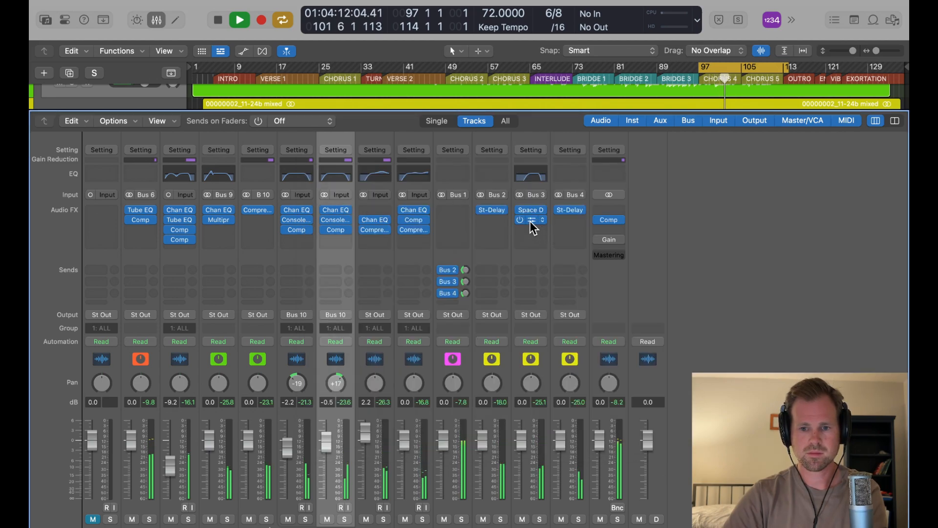
- Copy the VRB Channel EQ to the Bus 2 and Bus 4 delay channels and raise the channel after the Bus 6 stack to -7.0 dB
{"action": "left_click_drag", "start_coordinate": [530, 220], "coordinate": [504, 223]}
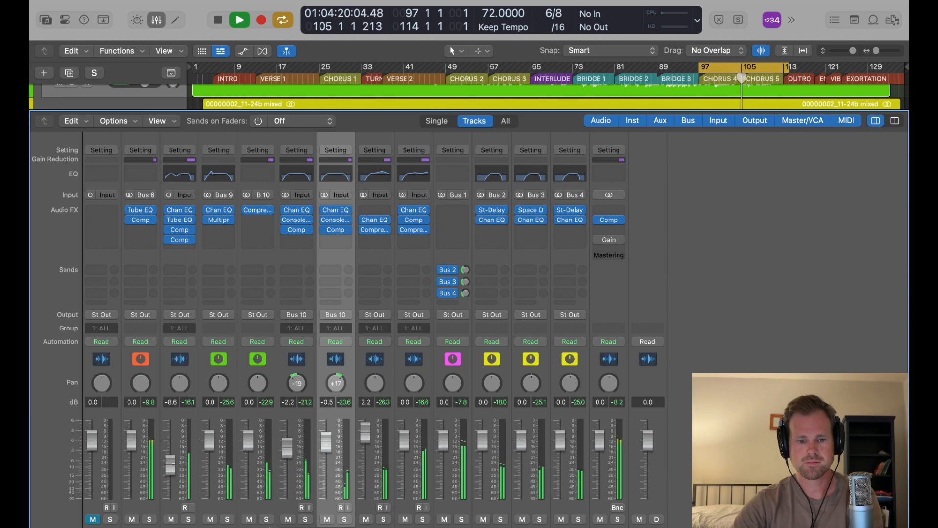
{"action": "left_click_drag", "start_coordinate": [174, 465], "coordinate": [174, 459]}
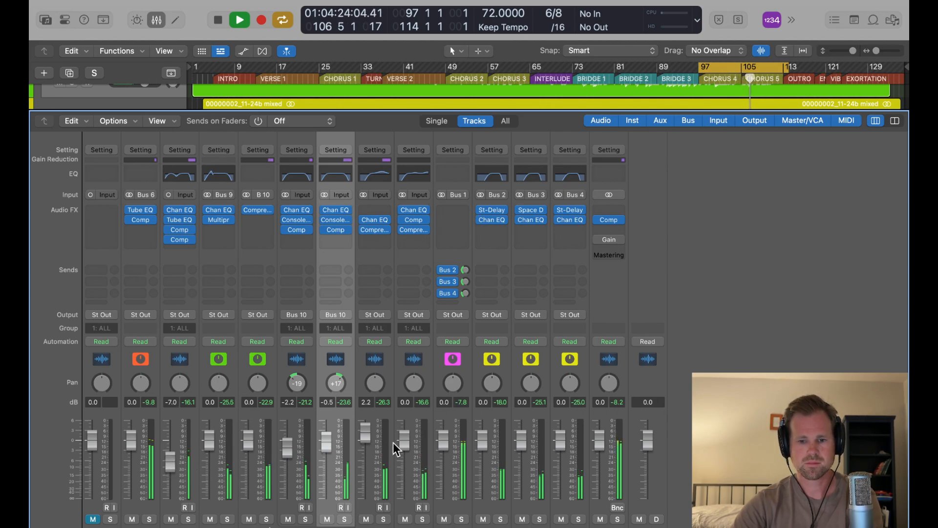
{"action": "left_click", "coordinate": [449, 510]}
{"action": "key", "text": "space"}
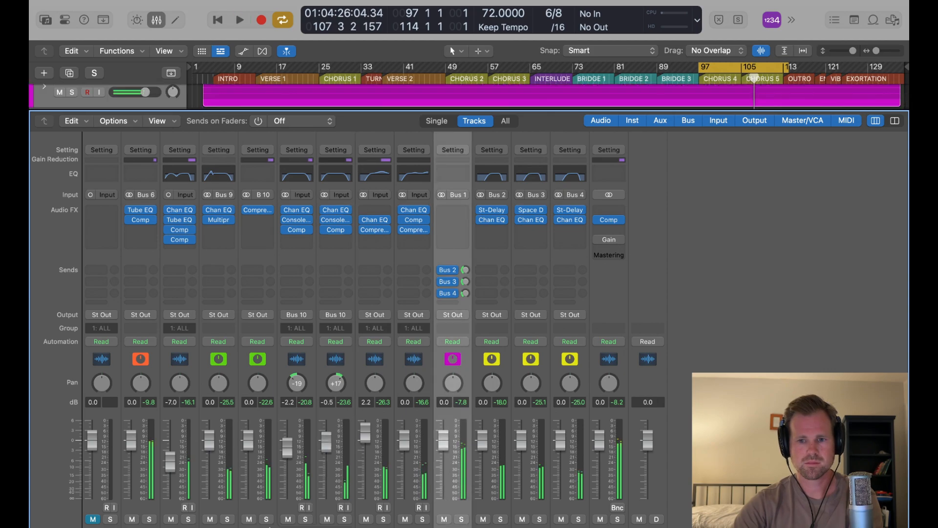
- Set the Stereo Out Compressor's threshold to -37 dB during playback and raise the ELECTRIC stack's fader to 0.2 dB
{"action": "left_click", "coordinate": [610, 219]}
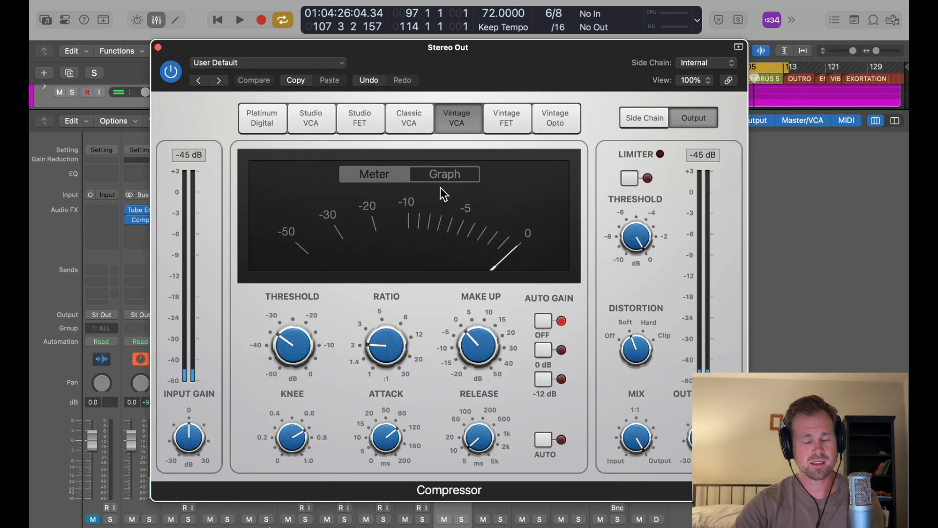
{"action": "key", "text": "space"}
{"action": "mouse_move", "coordinate": [301, 340]}
{"action": "left_click_drag", "start_coordinate": [302, 340], "coordinate": [302, 348]}
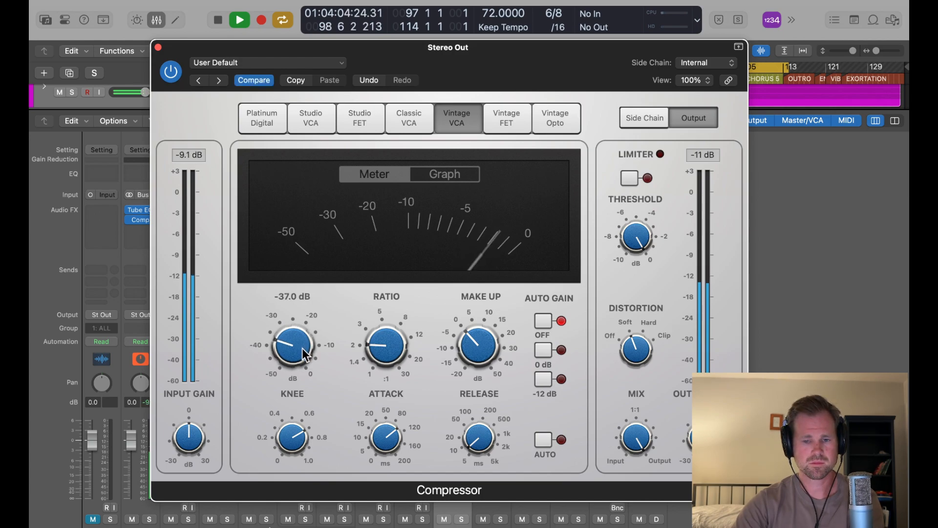
{"action": "left_click", "coordinate": [158, 46]}
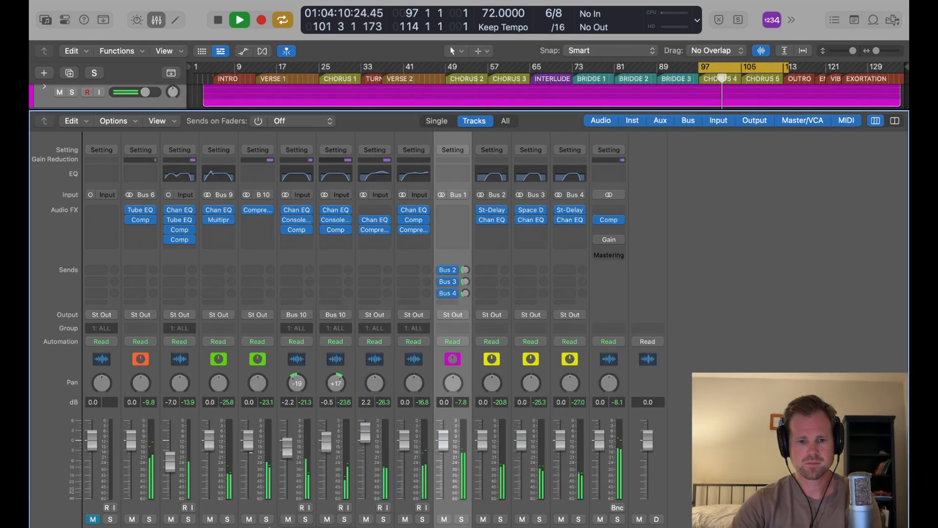
{"action": "left_click_drag", "start_coordinate": [248, 441], "coordinate": [248, 440]}
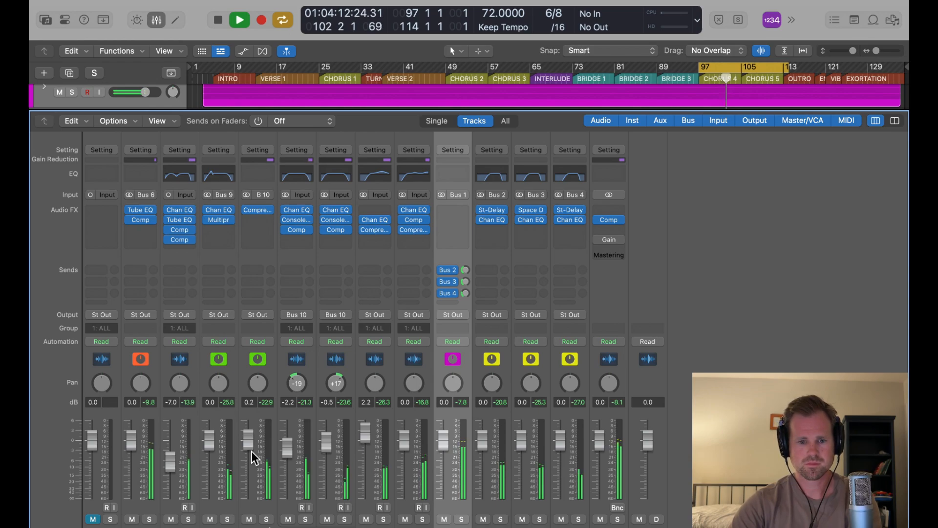
- Collapse the ELECTRIC stack and raise the ACOUSTIC stack's fader to 1.0 dB during playback
{"action": "left_click", "coordinate": [269, 526]}
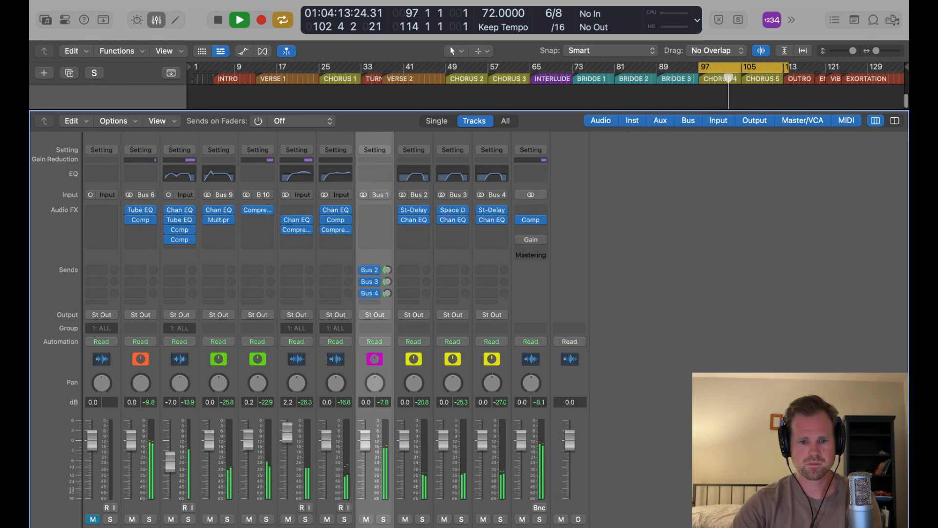
{"action": "left_click", "coordinate": [227, 519]}
{"action": "left_click", "coordinate": [227, 520]}
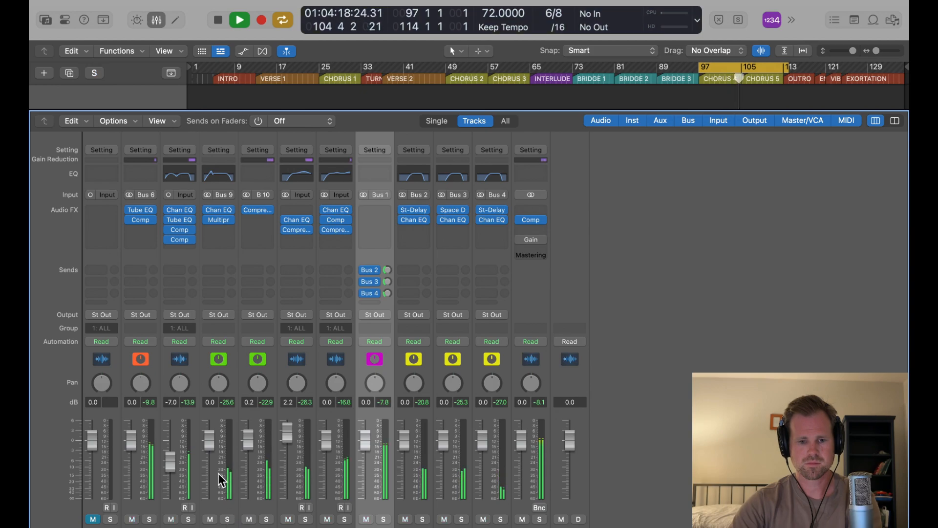
{"action": "left_click_drag", "start_coordinate": [209, 440], "coordinate": [210, 438]}
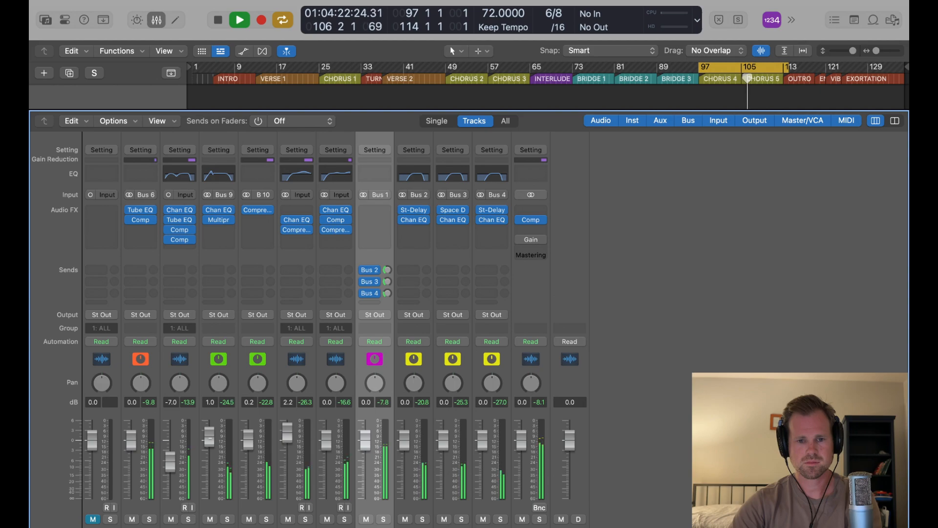
{"action": "scroll", "coordinate": [412, 438], "scroll_direction": "up", "scroll_amount": 1}
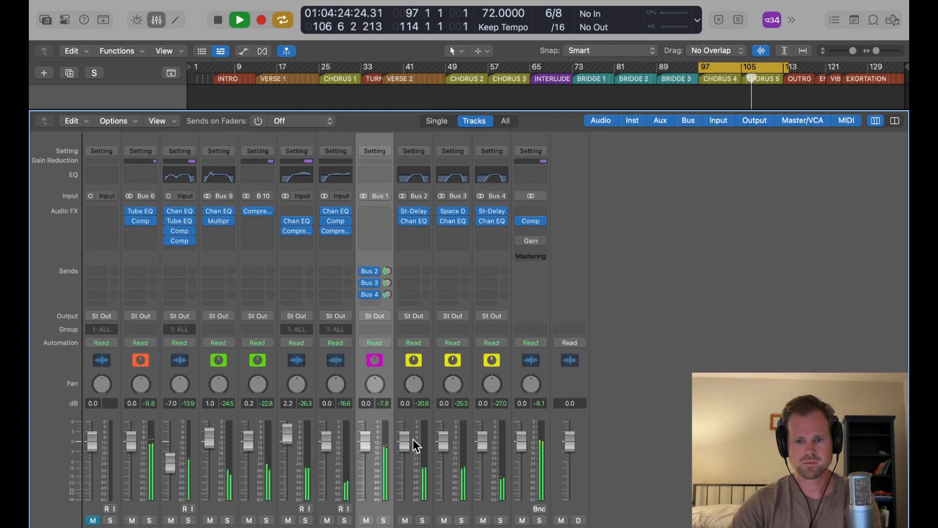
{"action": "scroll", "coordinate": [412, 439], "scroll_direction": "down", "scroll_amount": 1}
- Stop playback and hide the mixer to show the full arrangement with reduced track heights
{"action": "key", "text": "space"}
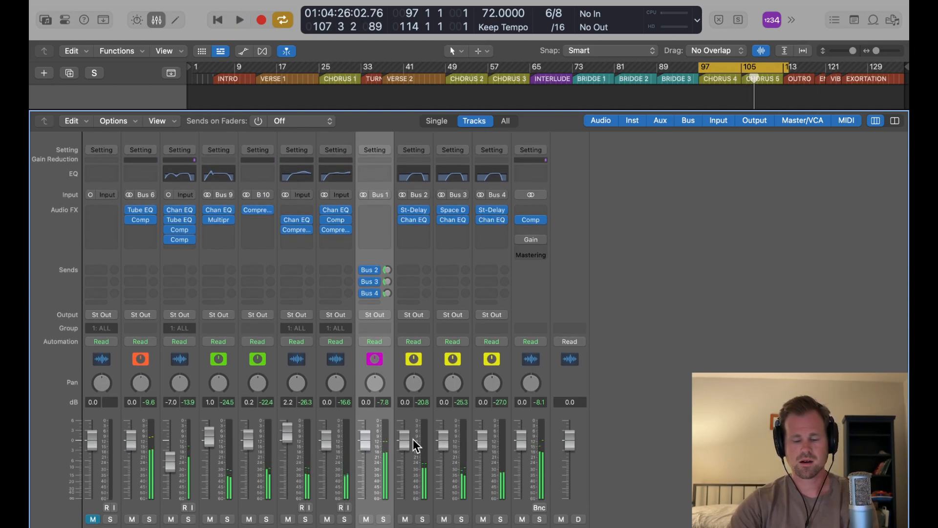
{"action": "key", "text": "x"}
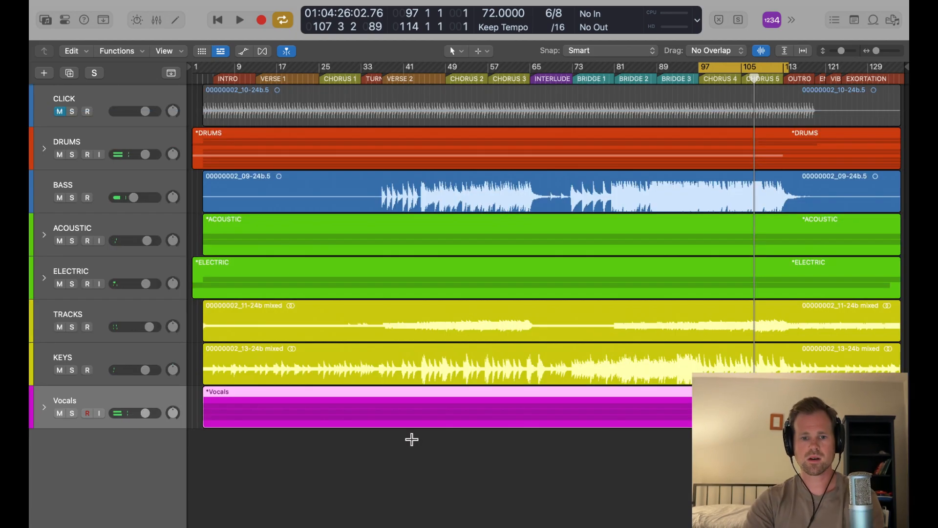
{"action": "key", "text": "super+Up"}
{"action": "key", "text": "super+Up"}
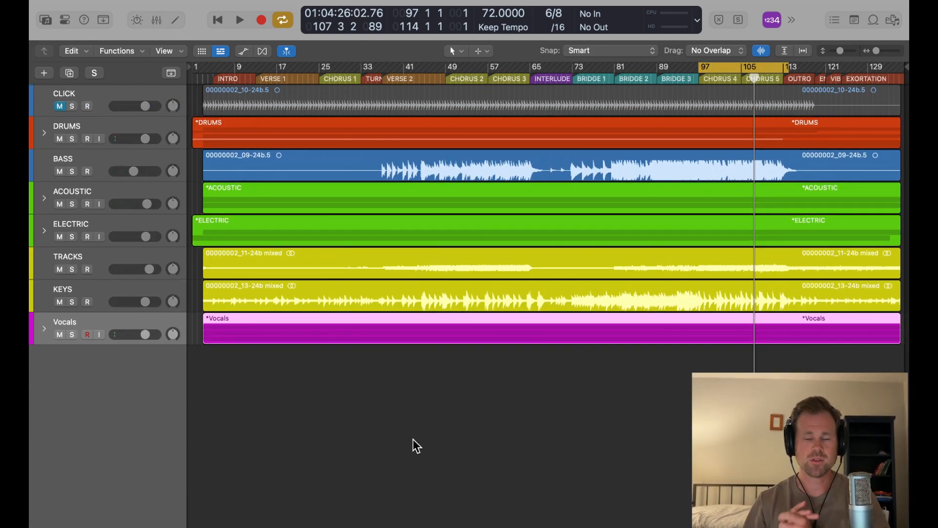